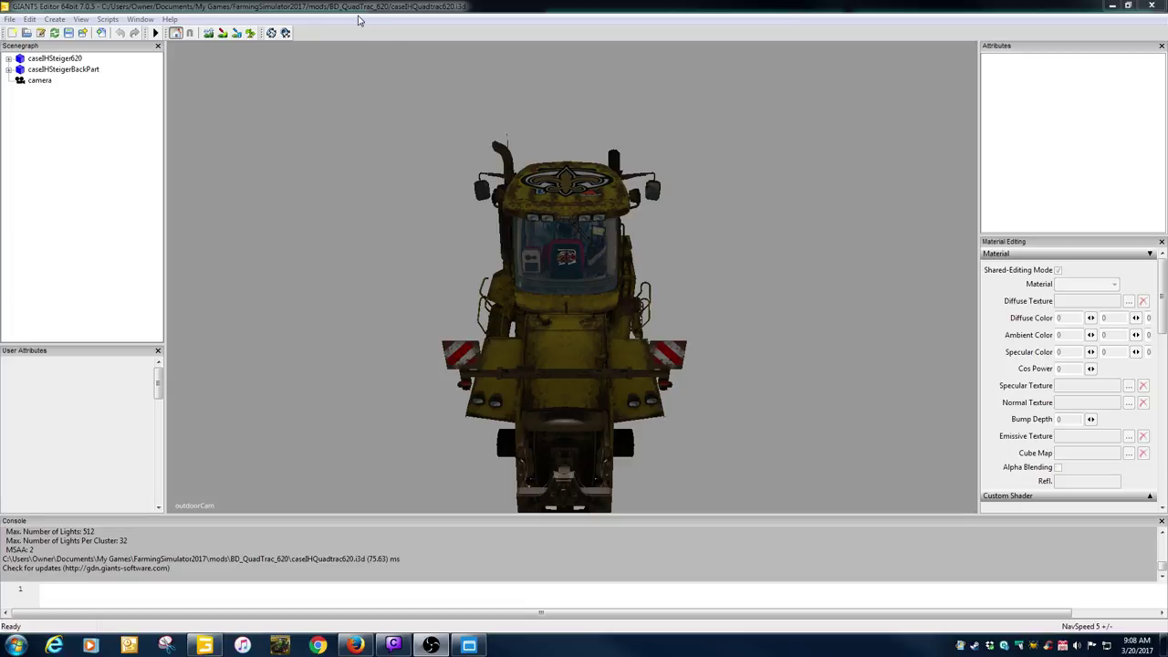
Switch to the BDBSSB FS17 spreadsheet in Internet Explorer and open the BD_QuadTrac_620 Dropbox download link from row 20.
left_click(1112, 5)
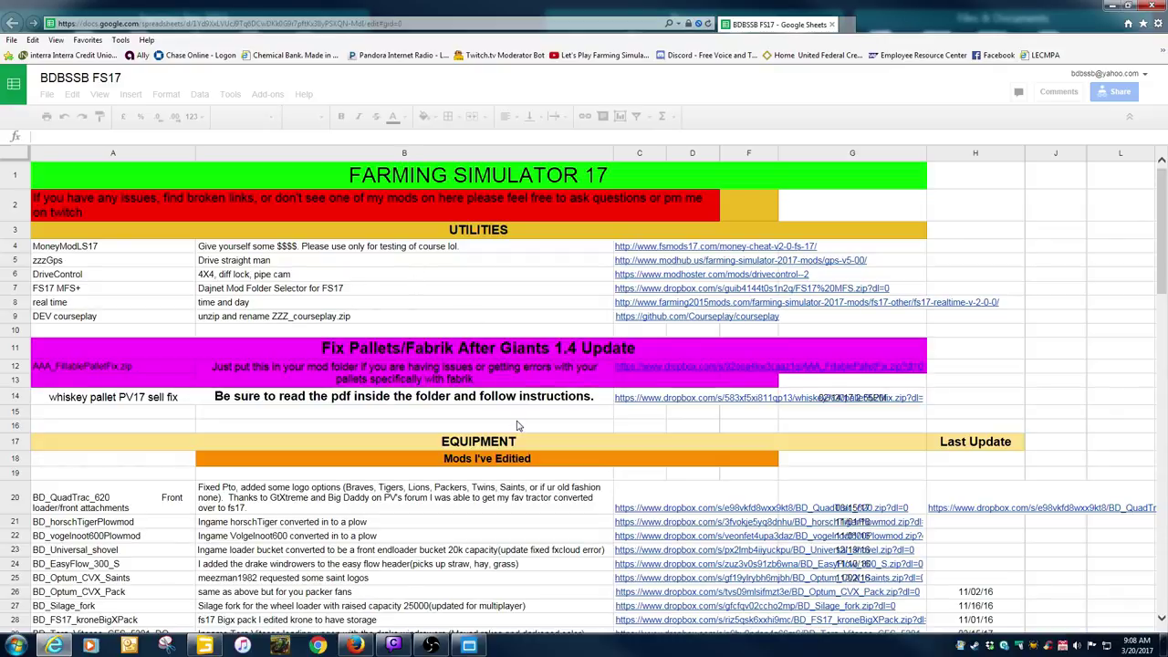
scroll(461, 495, "down", 2)
scroll(460, 495, "down", 2)
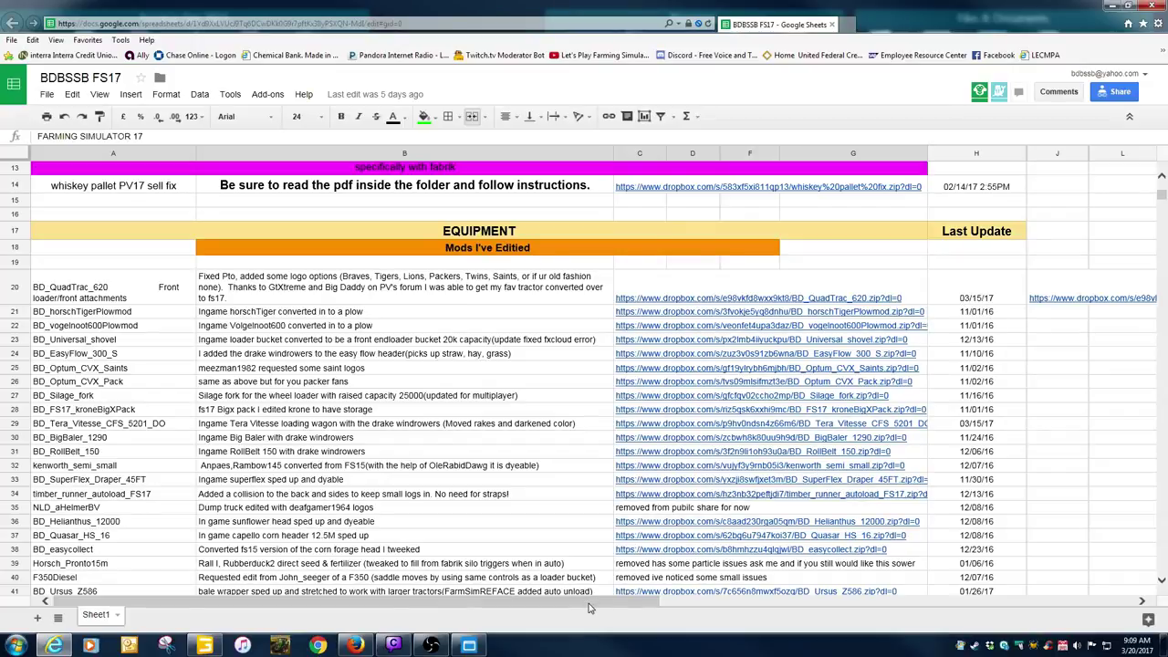
left_click_drag(645, 602, 801, 599)
left_click(546, 299)
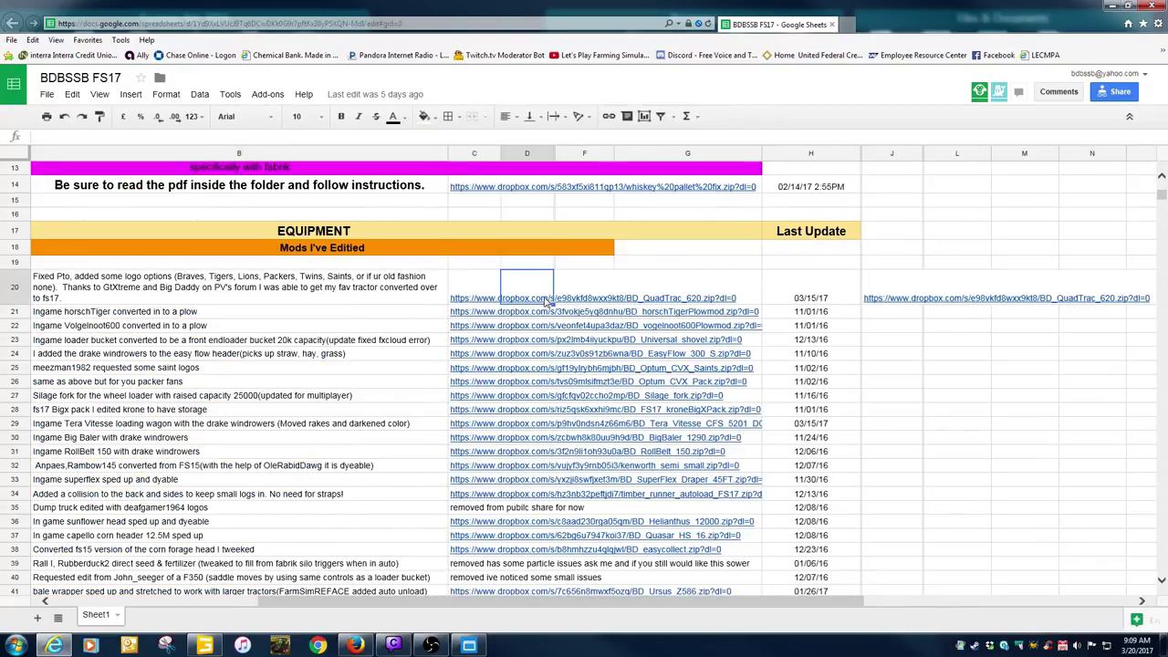
left_click(487, 304)
left_click(478, 262)
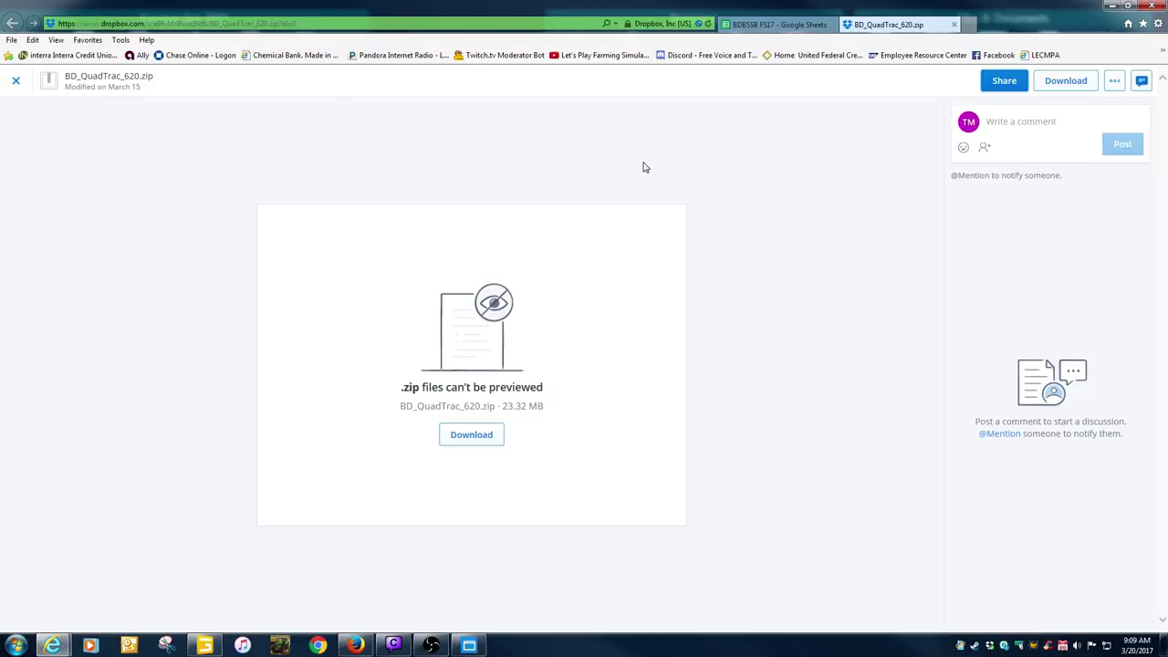
Delete the duplicate BD_QuadTrac_620 link from cell J20 of the mod spreadsheet, and close all browser tabs.
left_click(780, 24)
left_click(885, 326)
left_click(881, 300)
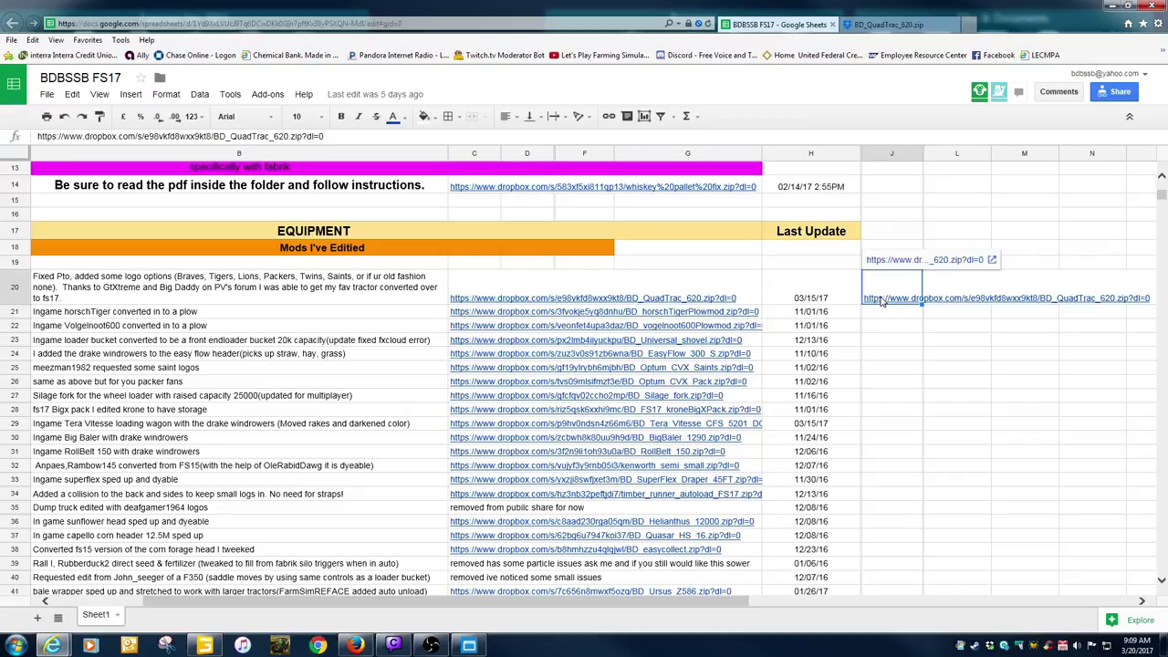
key("Delete")
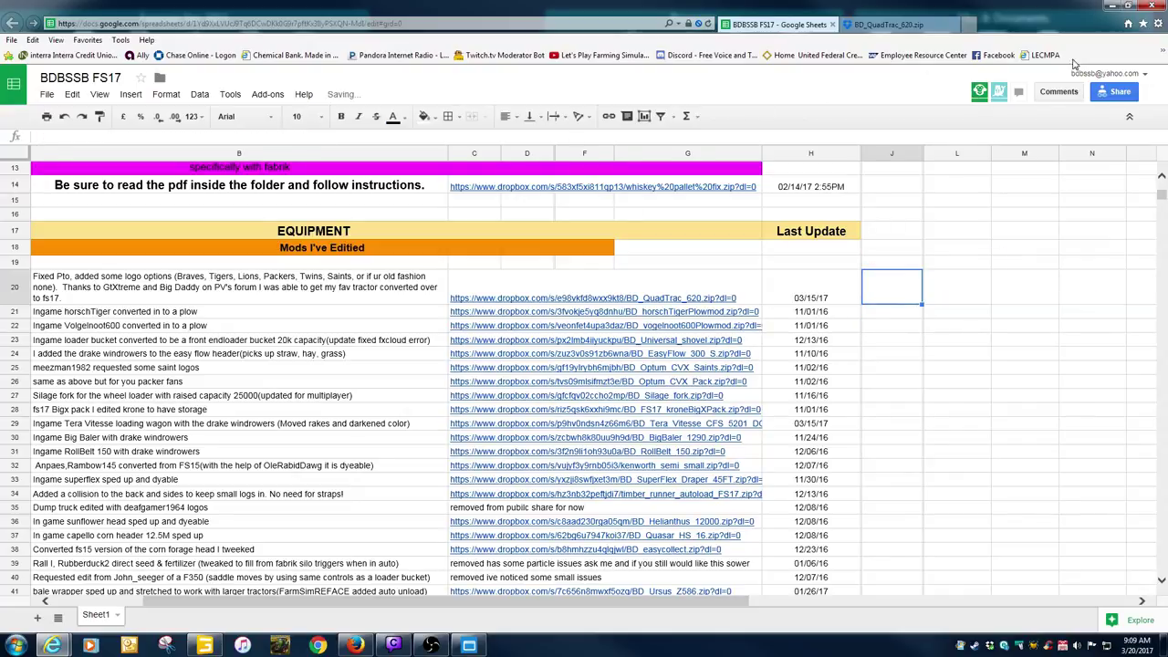
left_click(1152, 5)
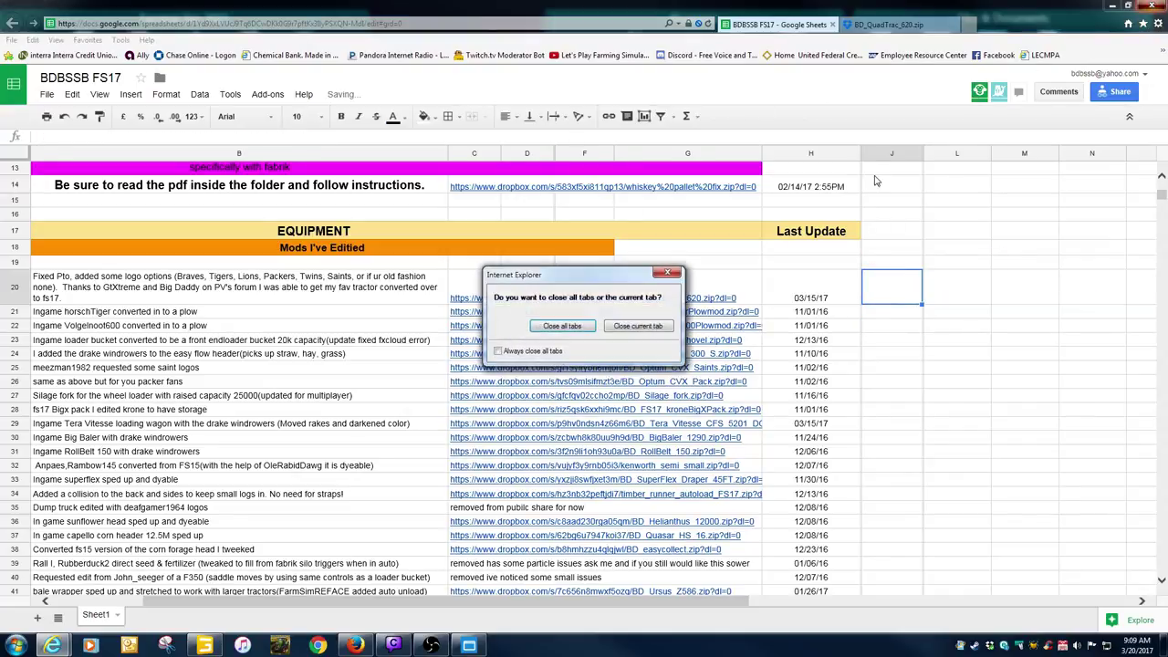
left_click(573, 325)
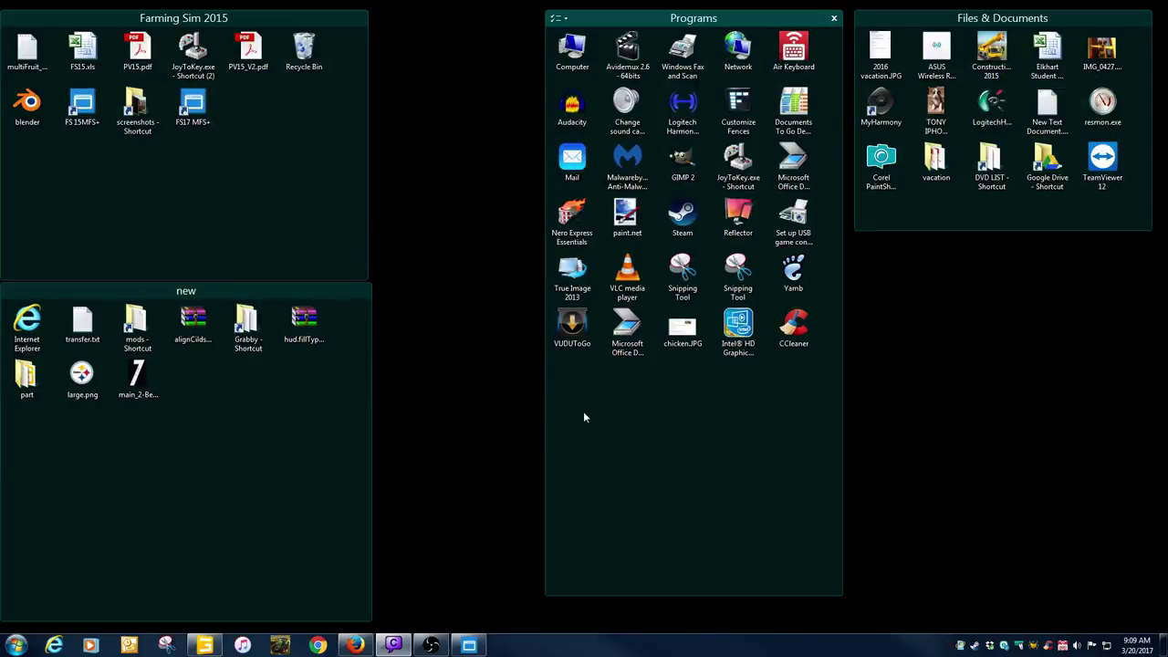
Switch to GIANTS Editor and expand the logos group under caseIHSteiger620 in the scenegraph.
left_click(205, 646)
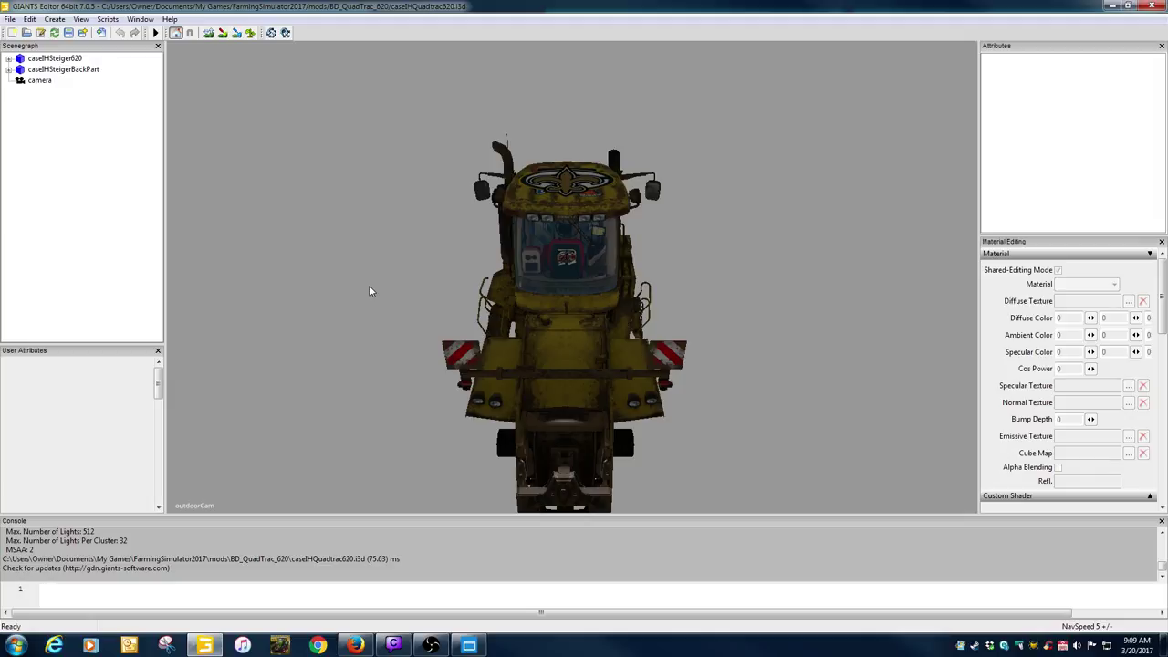
left_click(65, 60)
left_click(8, 59)
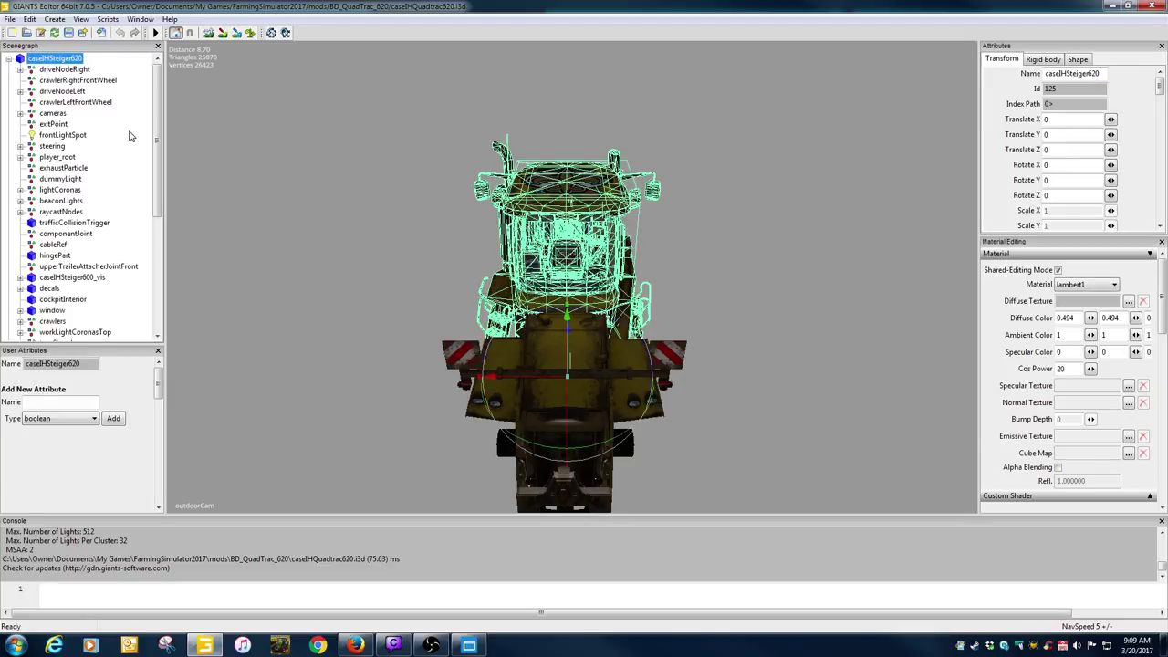
left_click_drag(161, 157, 160, 196)
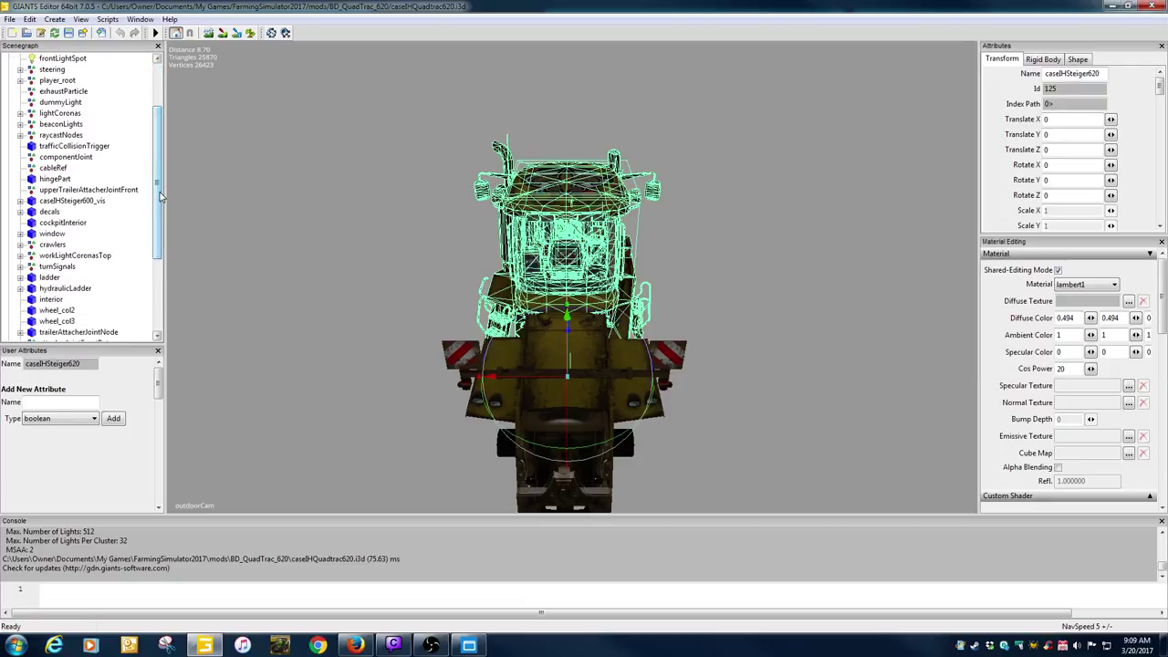
left_click_drag(159, 194, 159, 265)
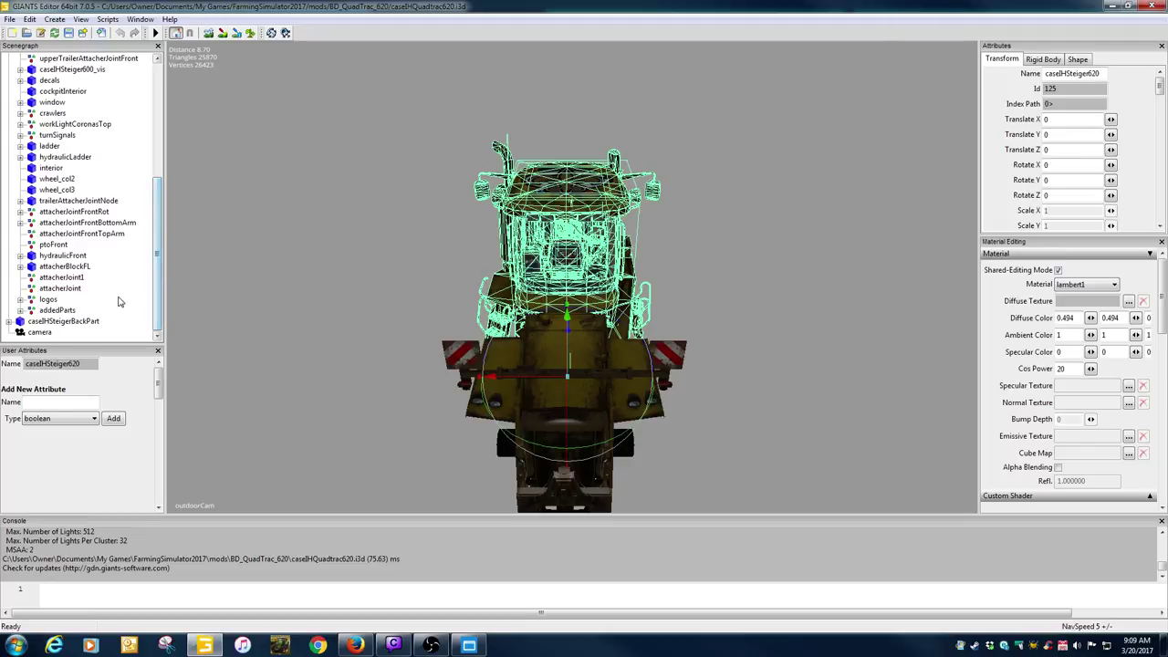
left_click(52, 301)
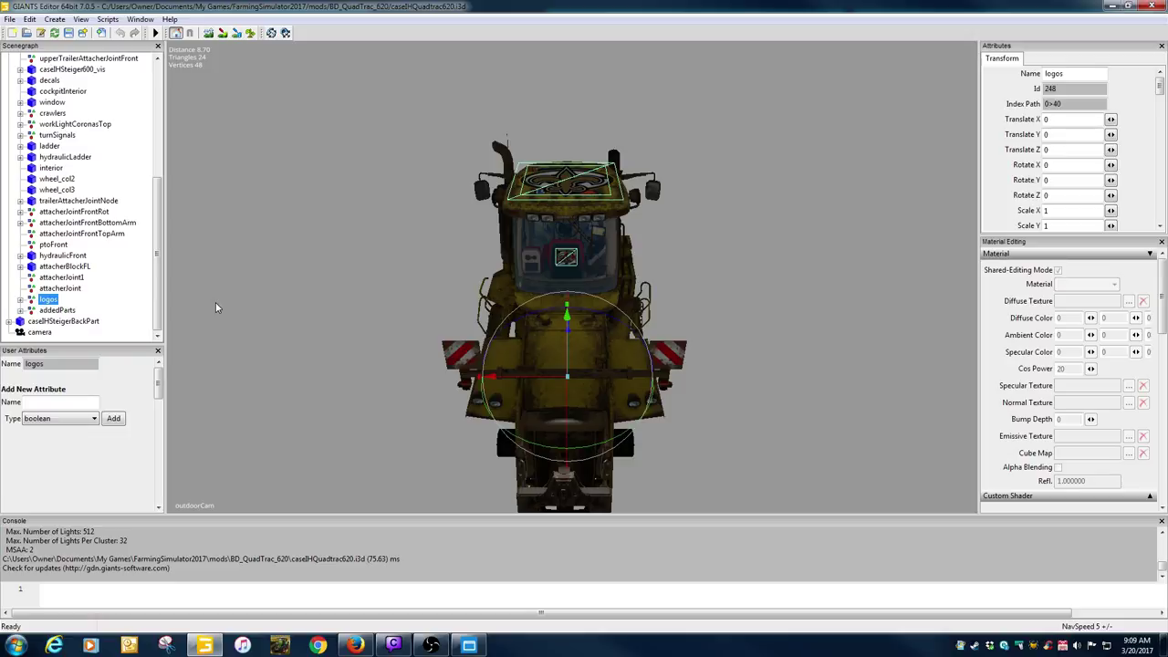
left_click(20, 300)
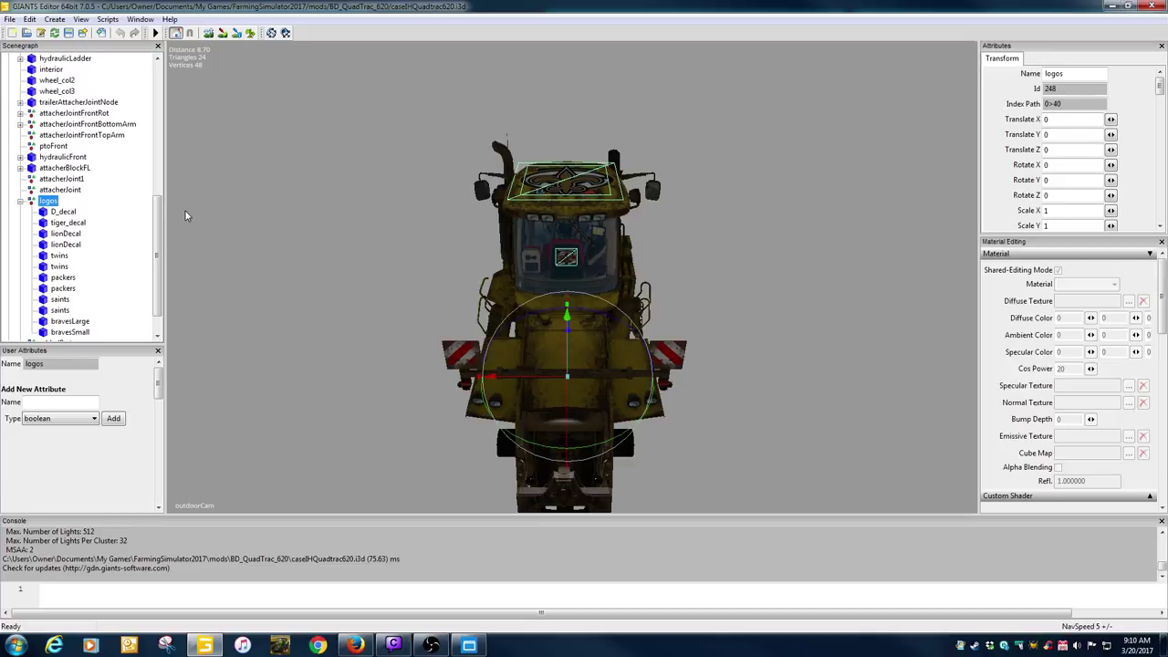
Compare D_decal, tiger_decal and the first lionDecal in the logos group, and select D_decal.
left_click(67, 212)
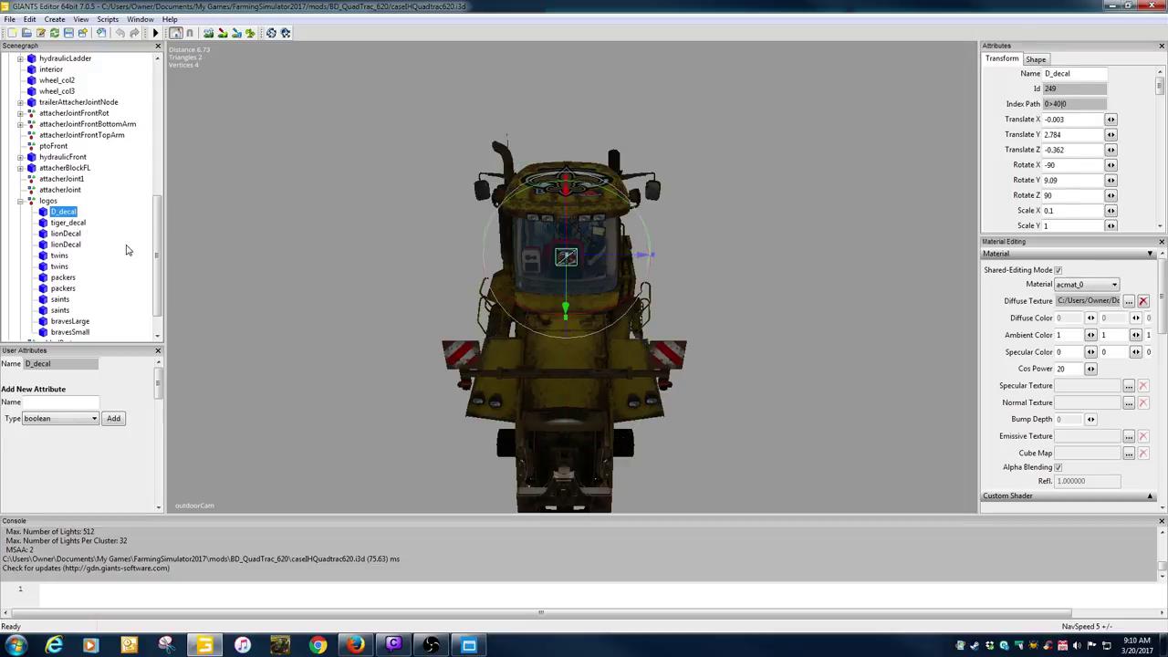
left_click(67, 225)
left_click(73, 214)
left_click(72, 234)
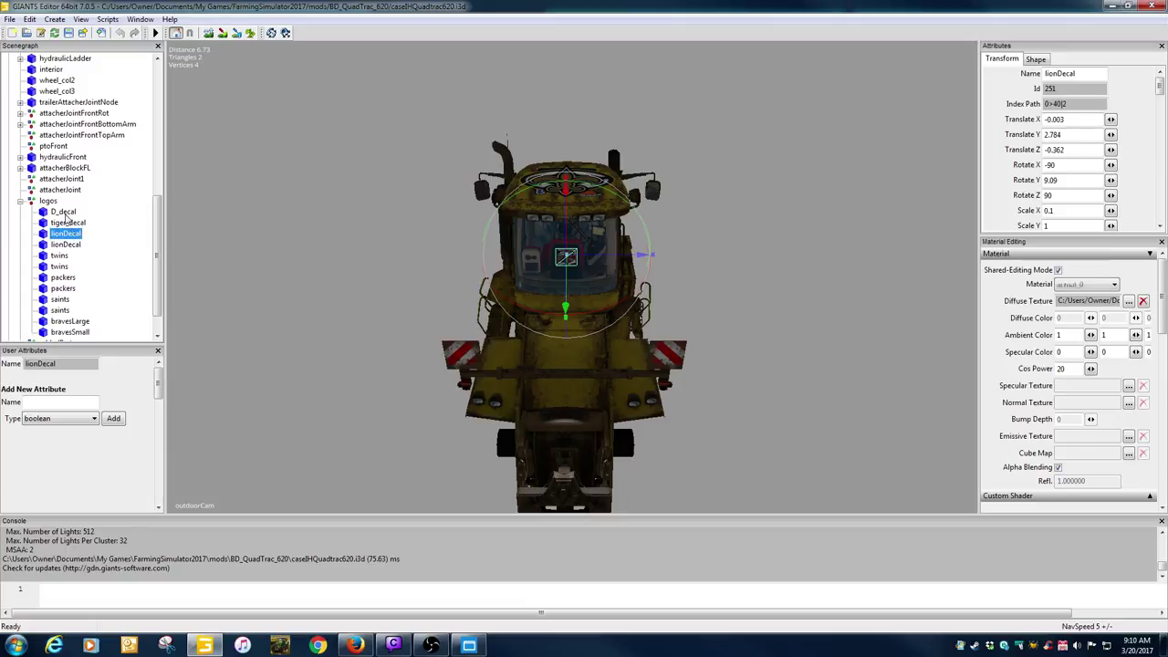
left_click(65, 215)
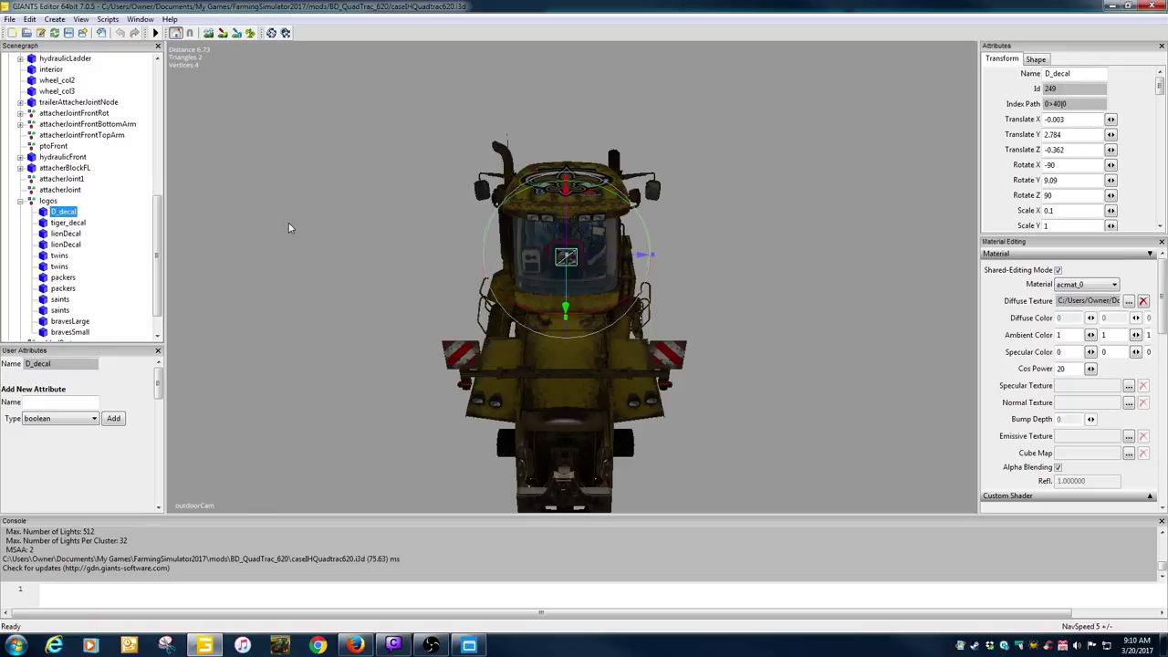
Start exporting D_decal with its files, choosing the textures folder of the BD_Optum_CVX_Sports_Pack mod as the destination.
left_click(9, 20)
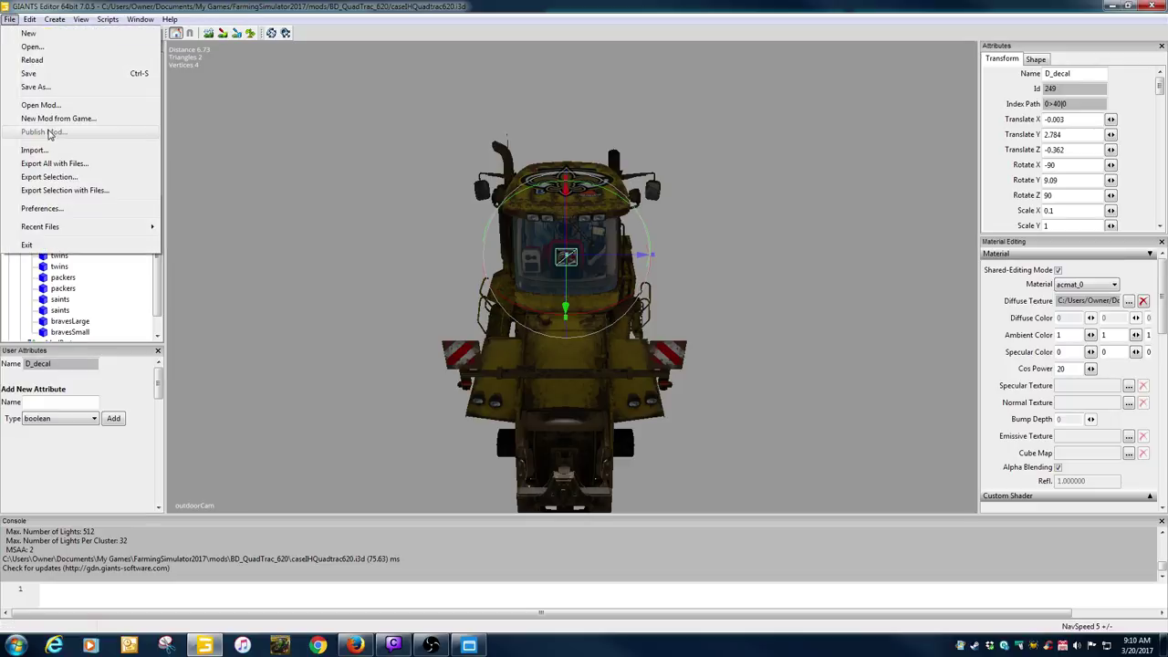
left_click(49, 191)
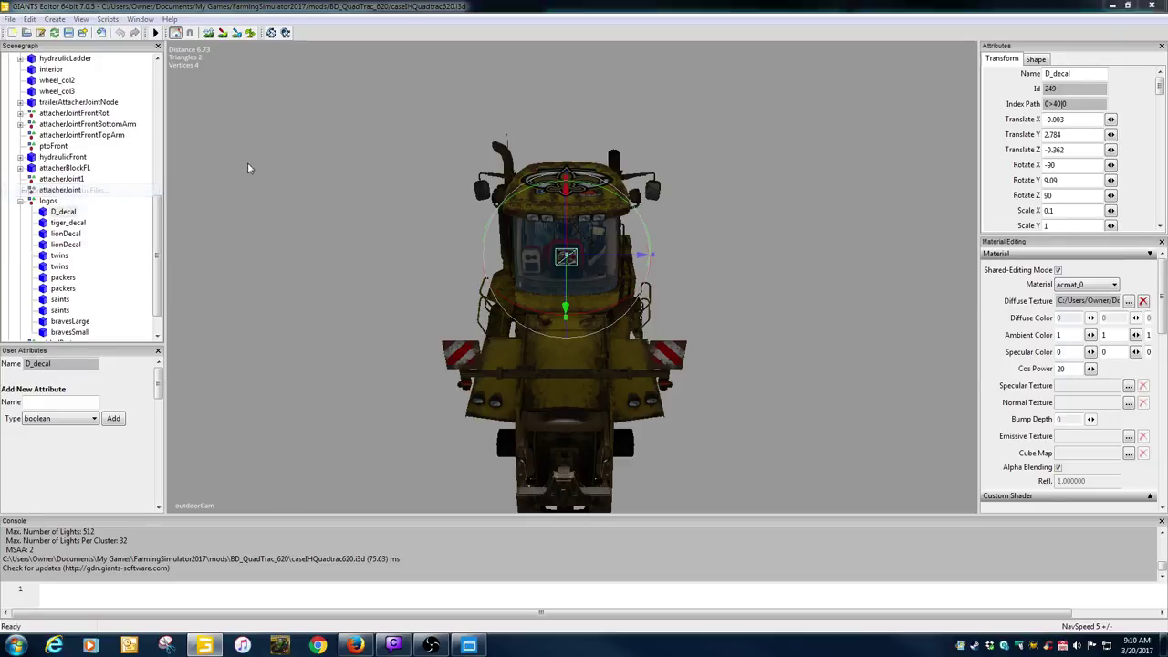
left_click(314, 52)
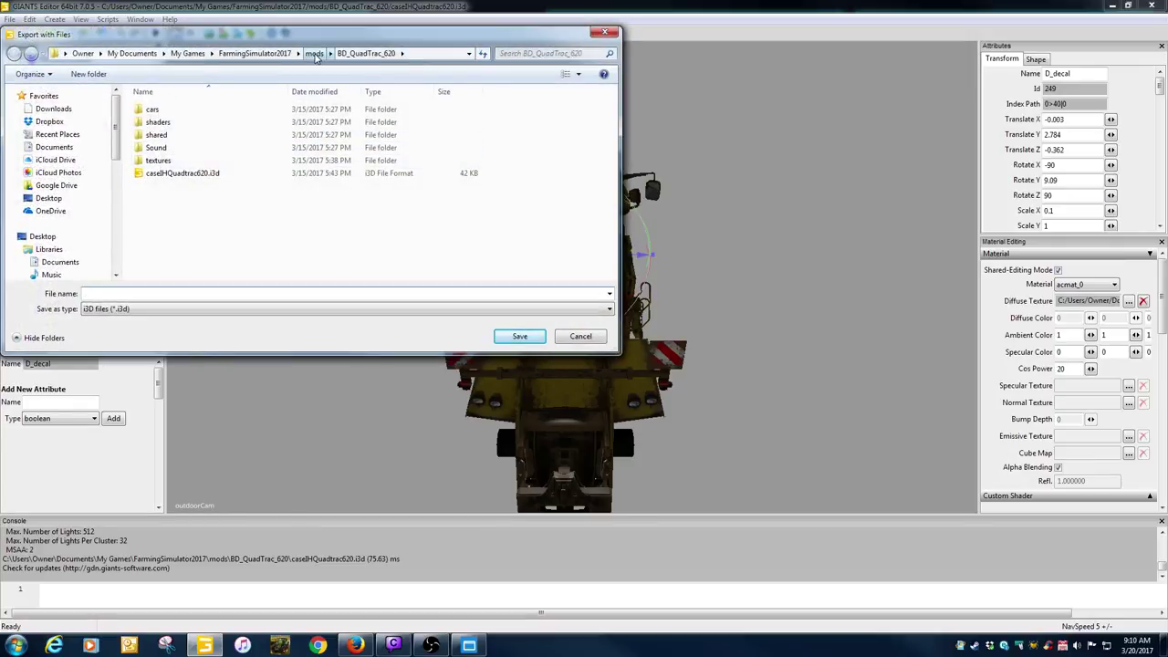
left_click(219, 111)
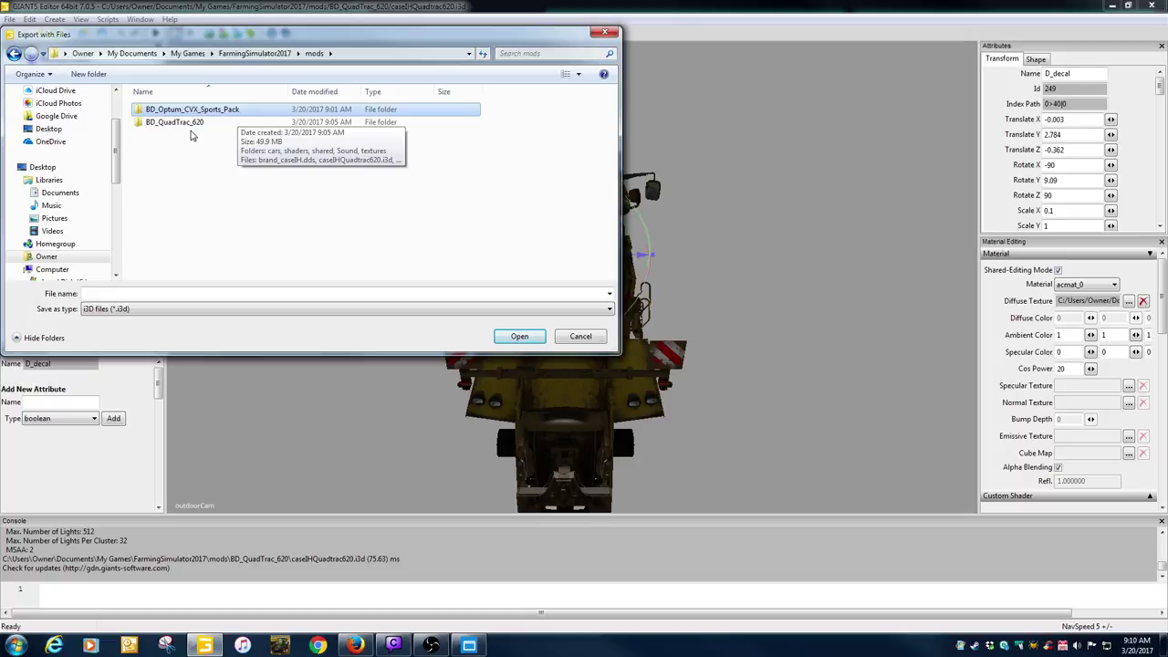
double_click(190, 112)
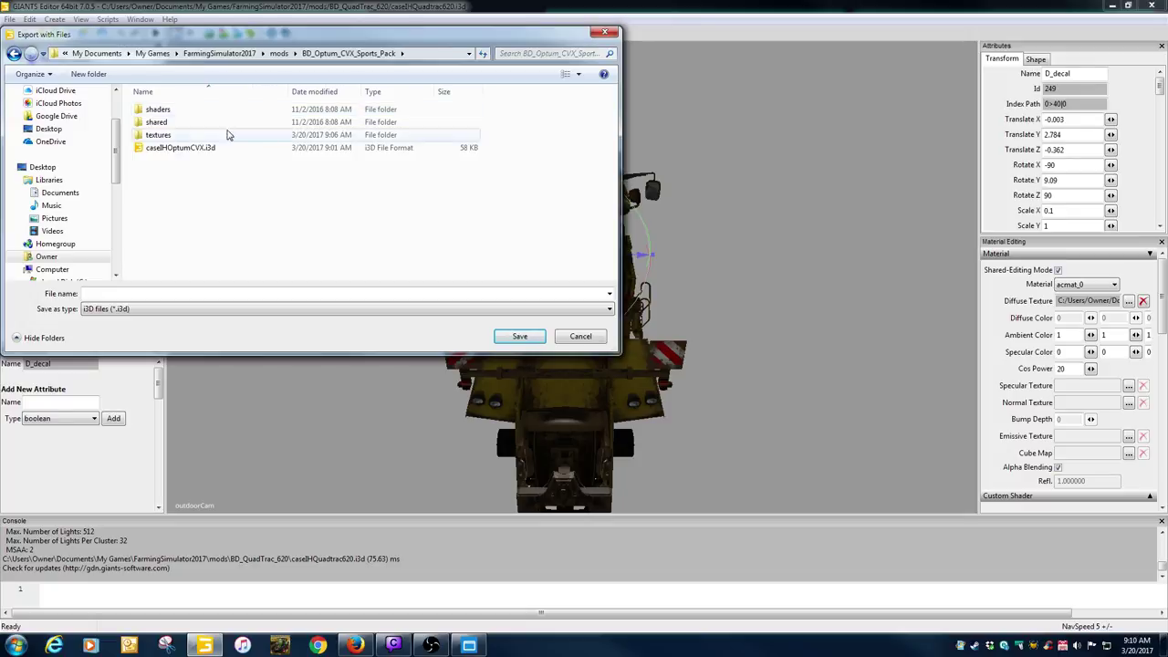
double_click(167, 137)
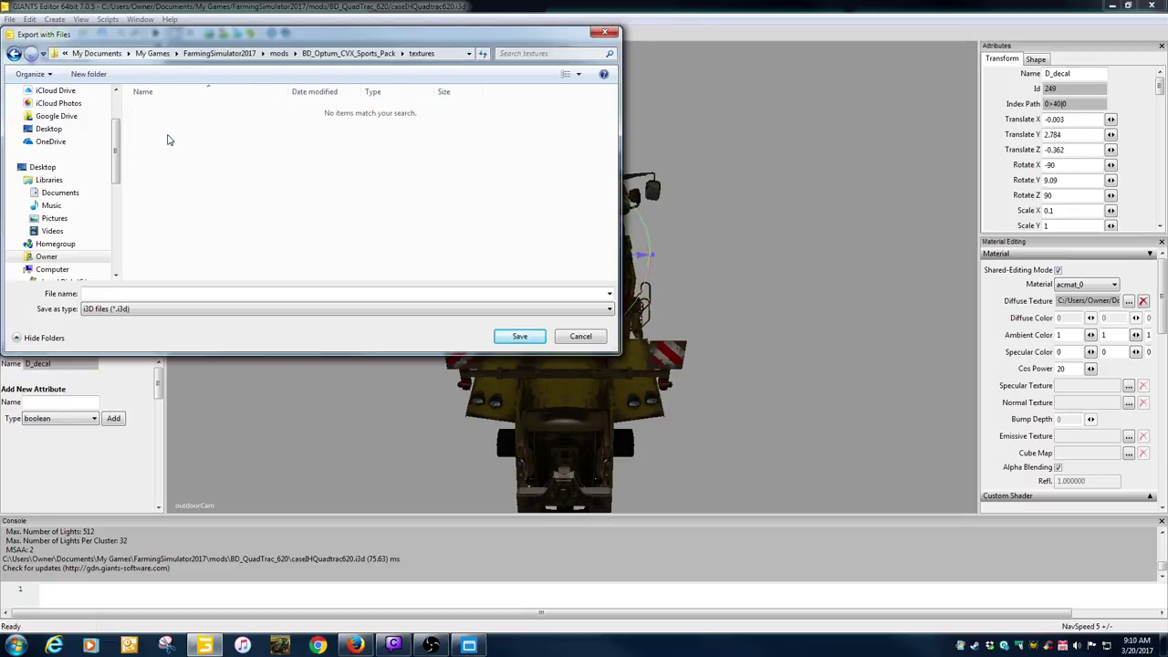
left_click(166, 292)
left_click_drag(307, 37, 473, 139)
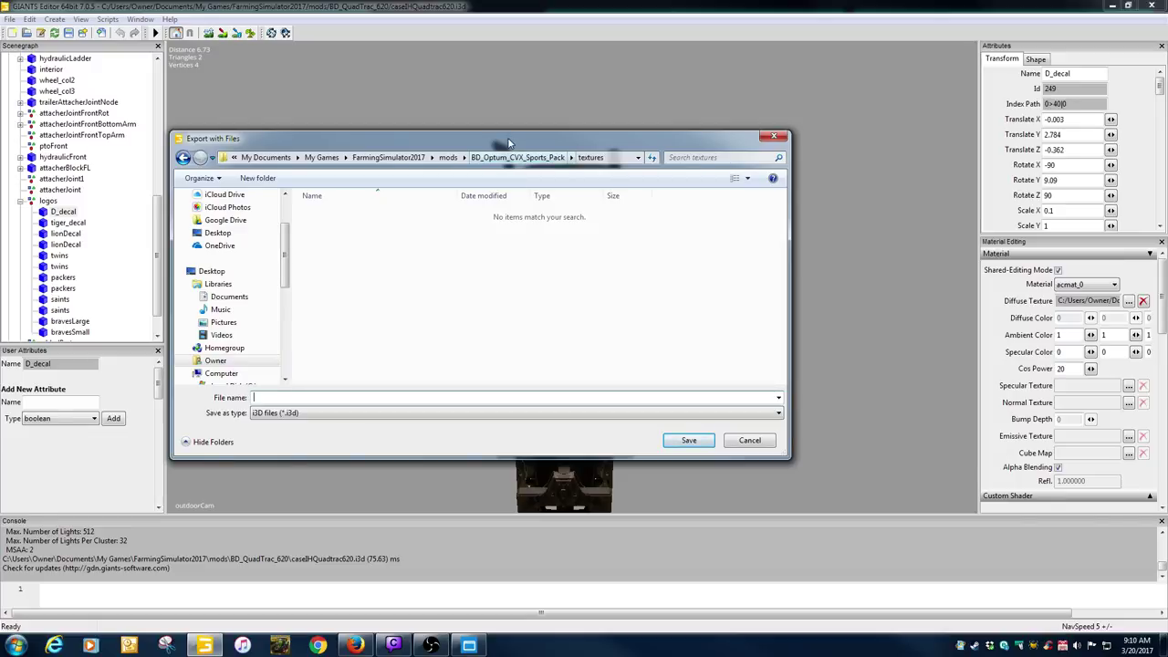
left_click_drag(506, 154, 519, 180)
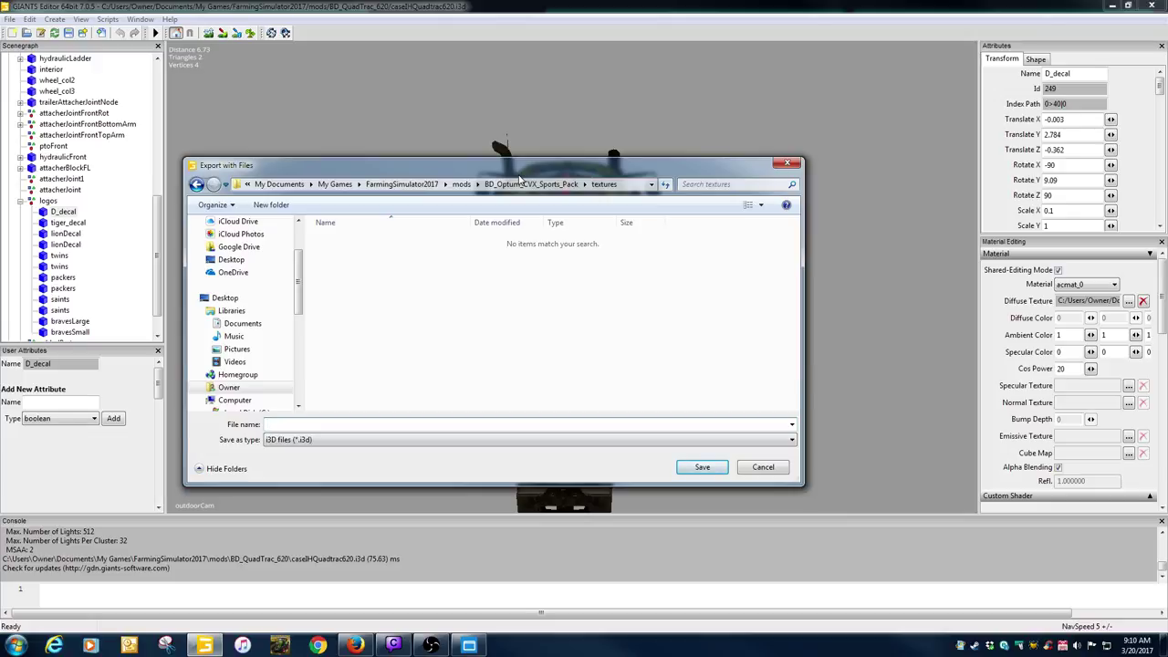
Save the D_decal export as seatSteelerLogo, declining the parent directory structure.
type("seeat")
key("BackSpace")
key("BackSpace")
key("BackSpace")
type("atSteelerLogo")
left_click(704, 476)
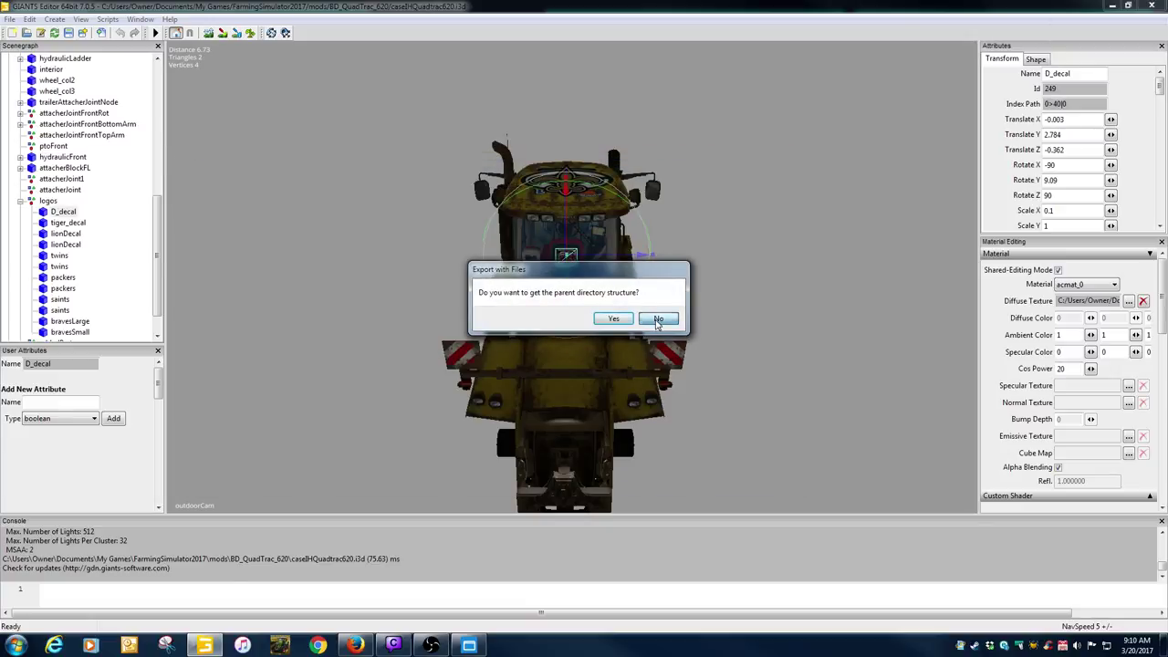
left_click(657, 320)
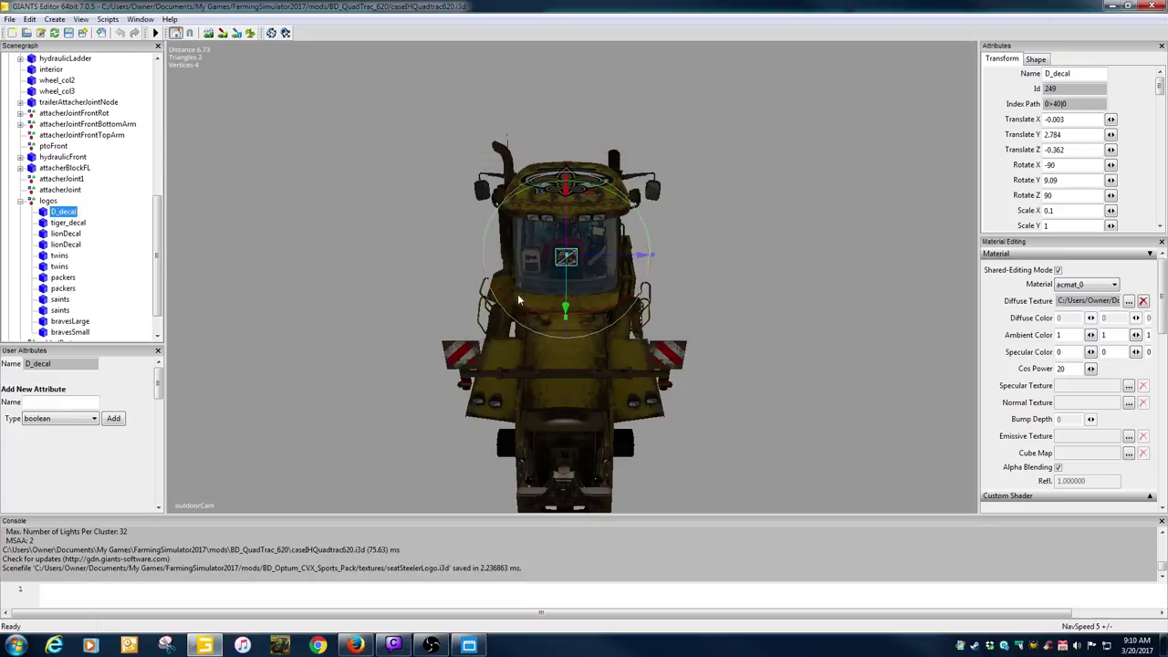
Export tiger_decal with its files as topSteelerLogo into the Optum mod's main textures folder, declining the parent directory structure.
left_click(71, 224)
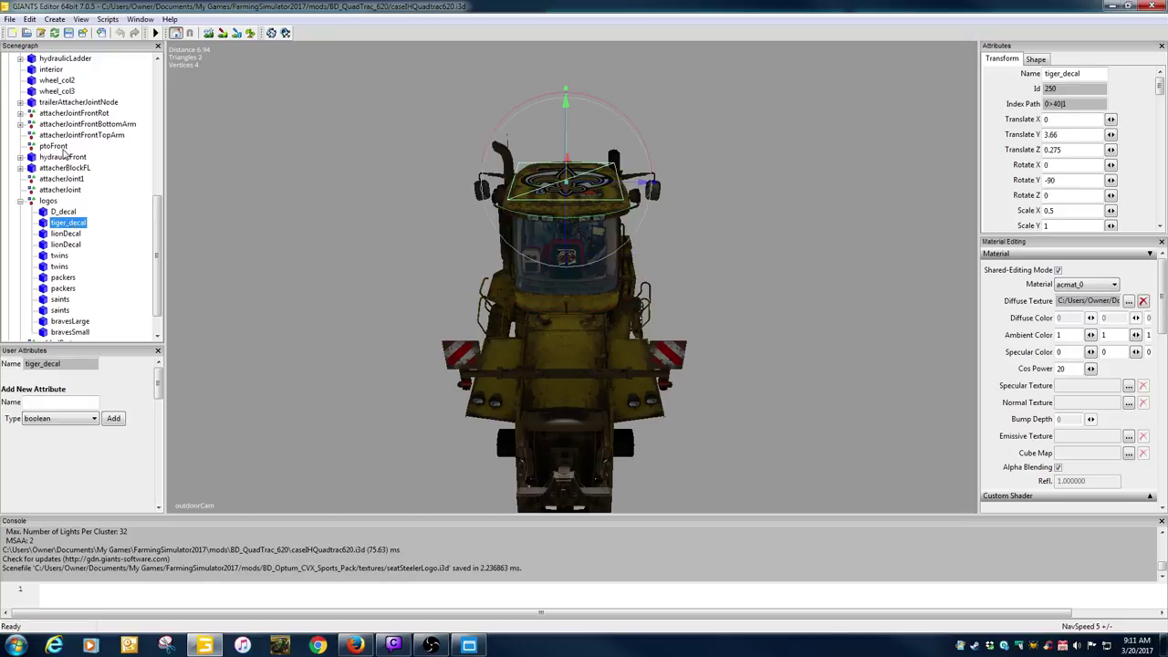
left_click(10, 19)
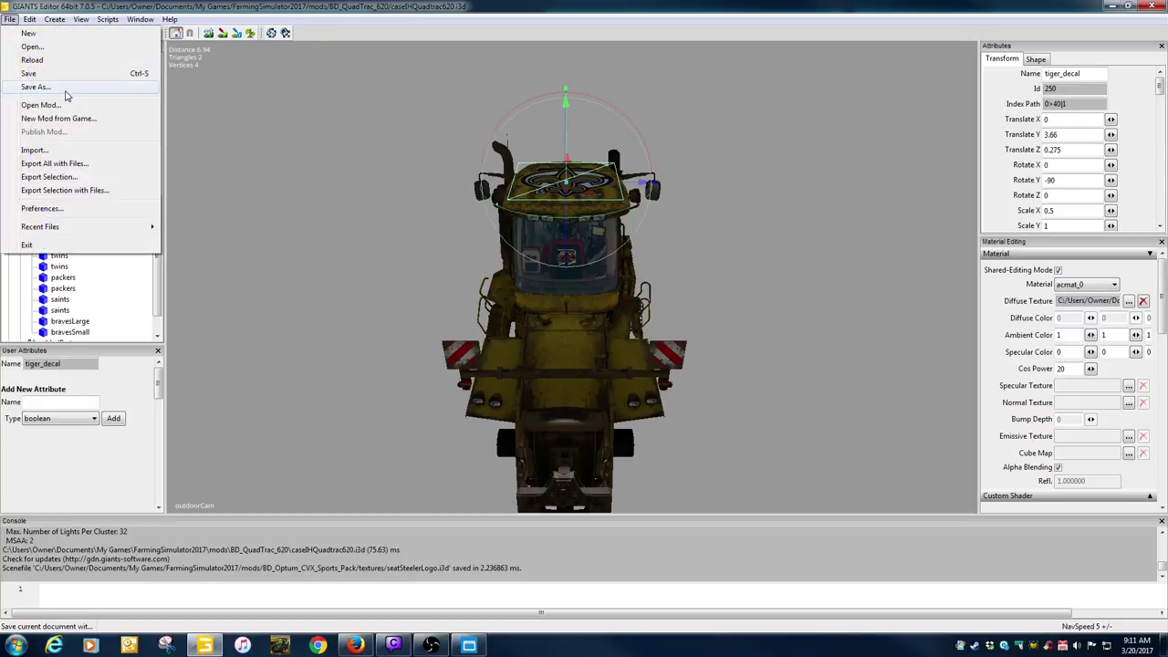
left_click(64, 190)
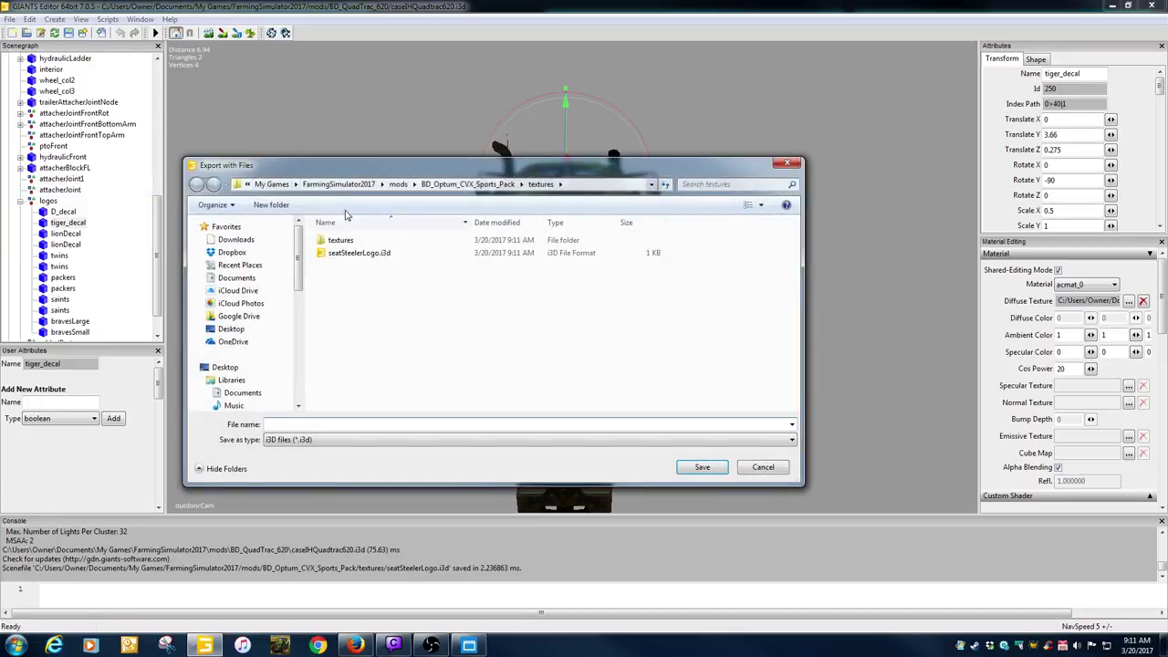
double_click(342, 240)
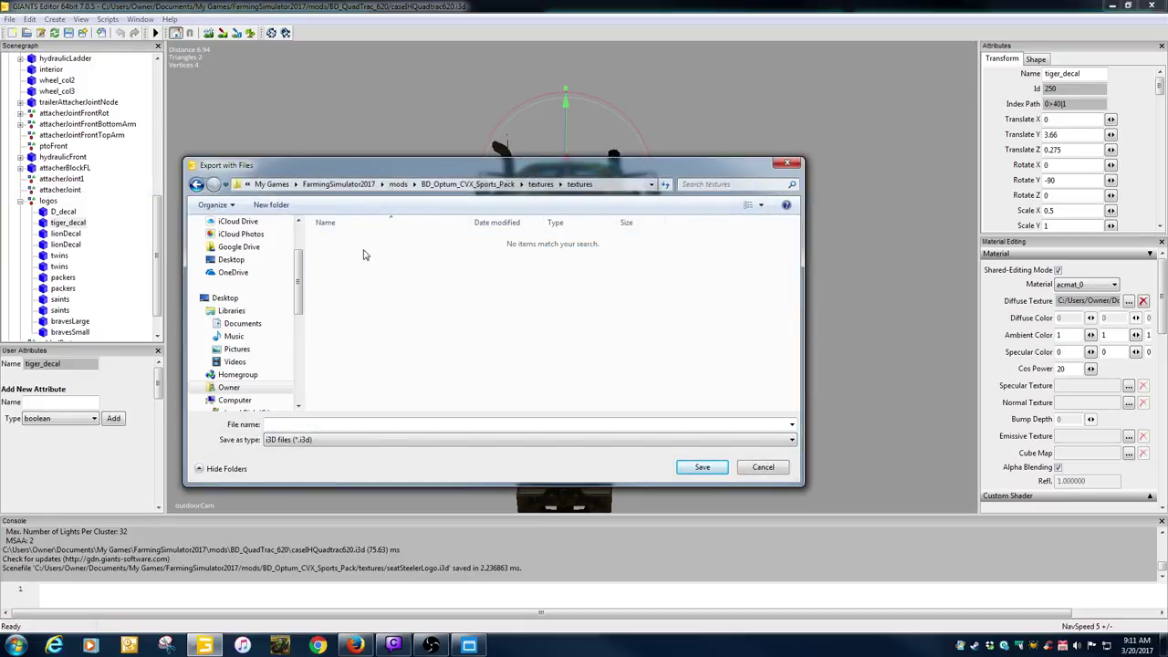
left_click(196, 185)
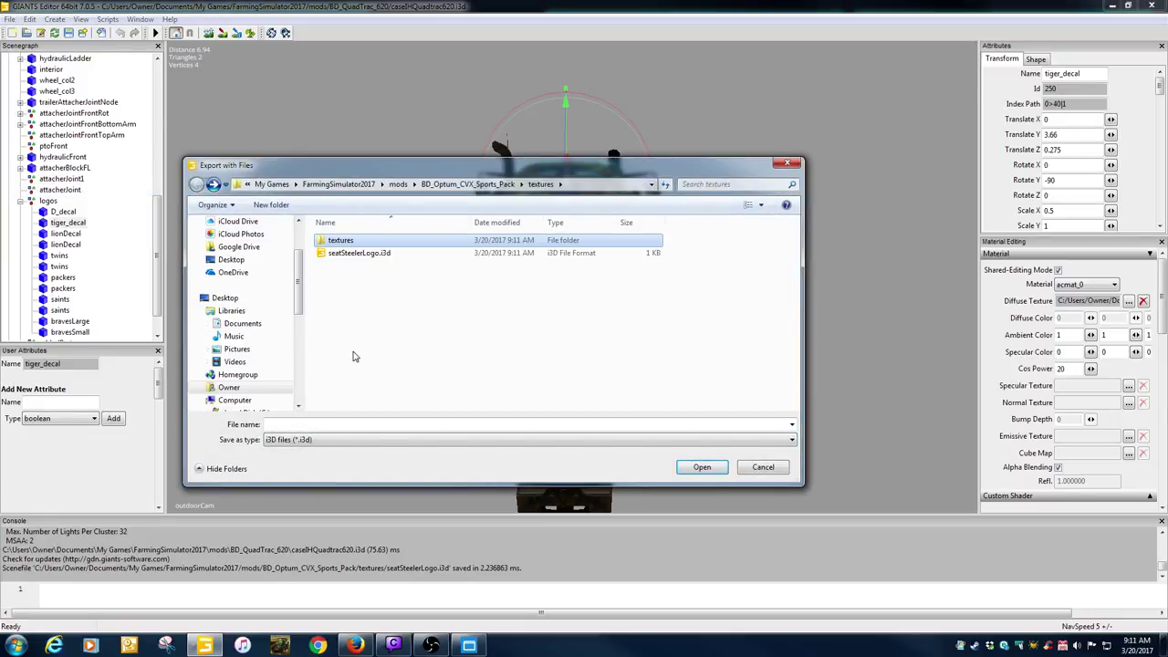
left_click(405, 423)
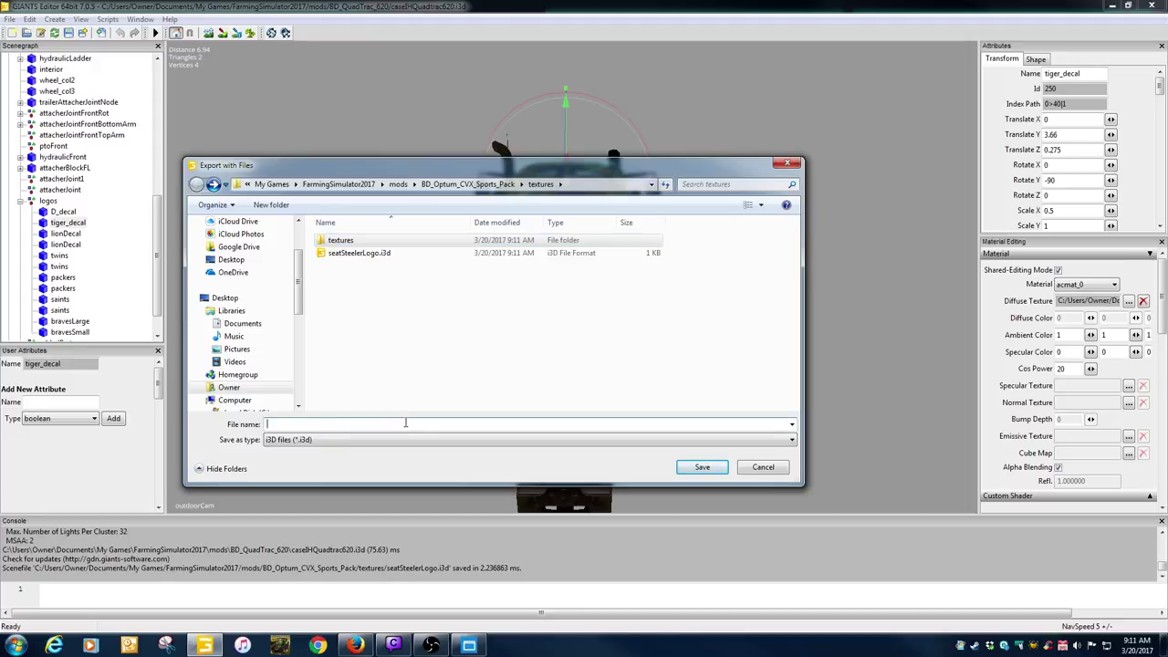
type("top")
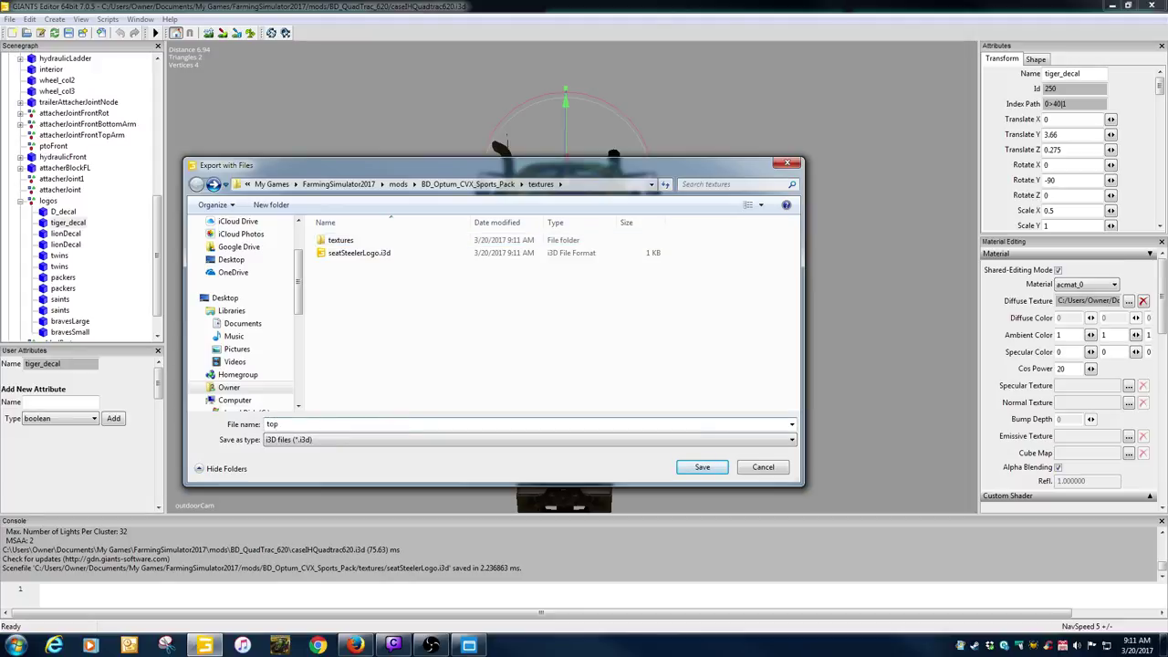
type("SteelerLogo")
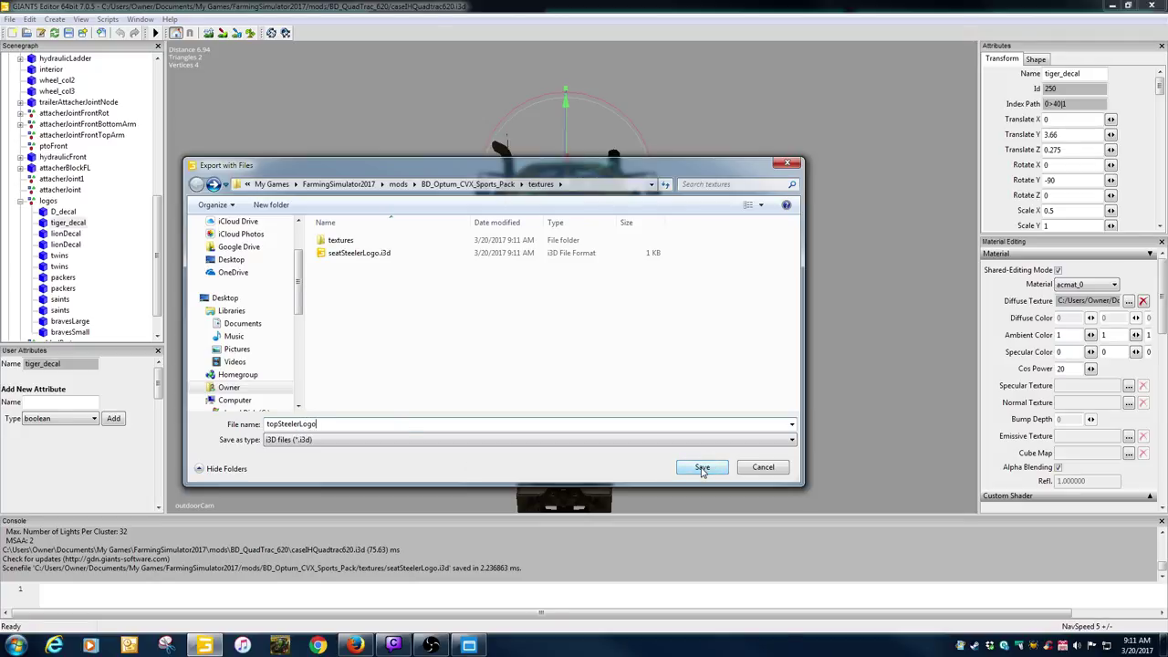
left_click(702, 467)
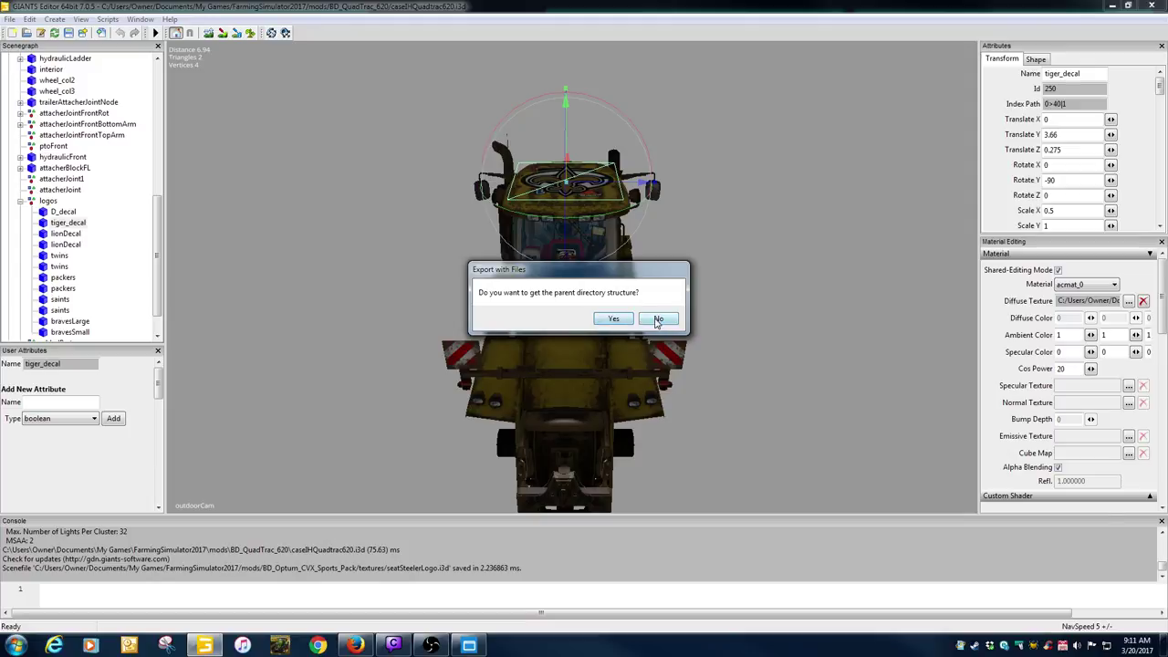
left_click(657, 320)
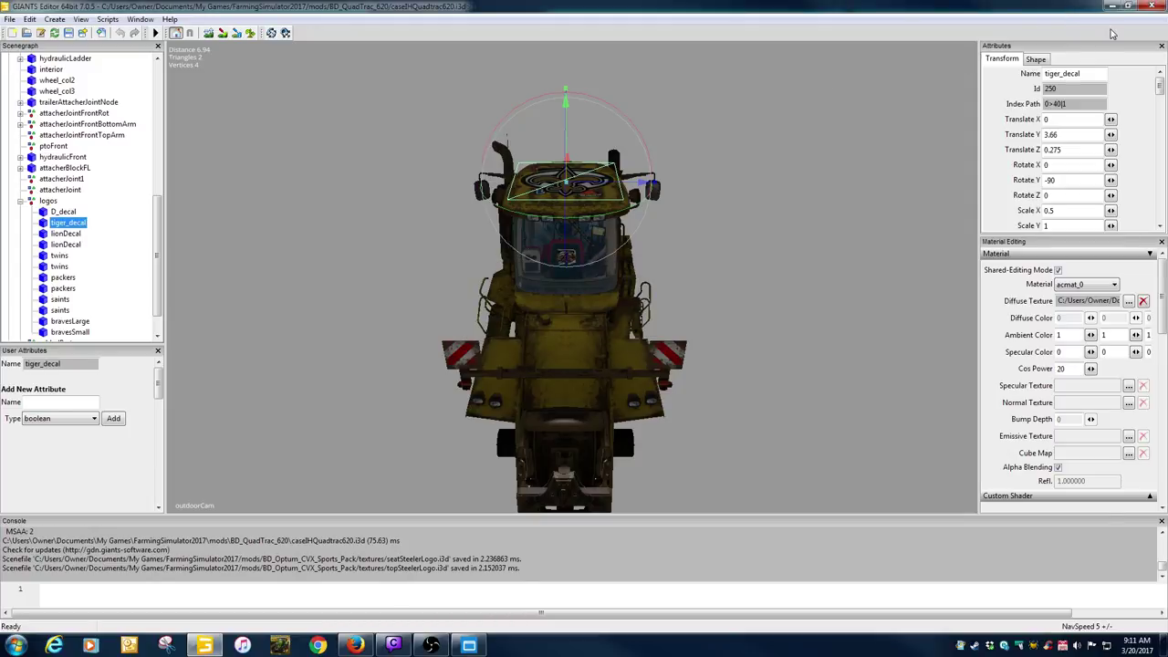
Close GIANTS Editor and open the nested textures folder inside the BD_Optum_CVX_Sports_Pack mod's textures folder.
left_click(1155, 7)
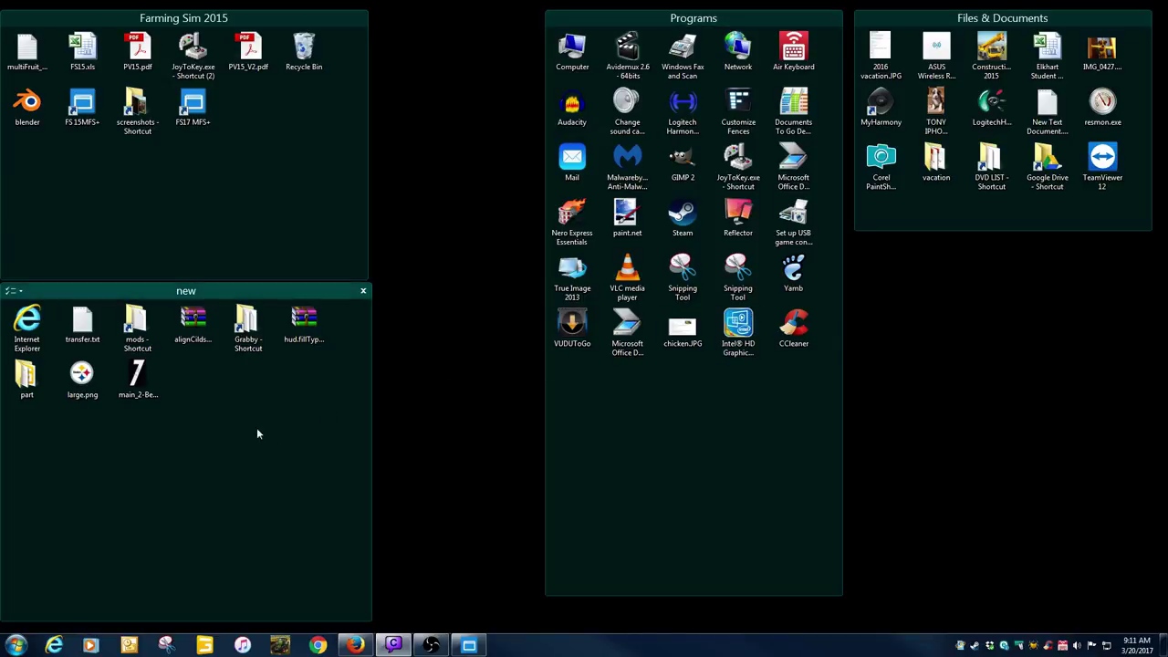
double_click(136, 329)
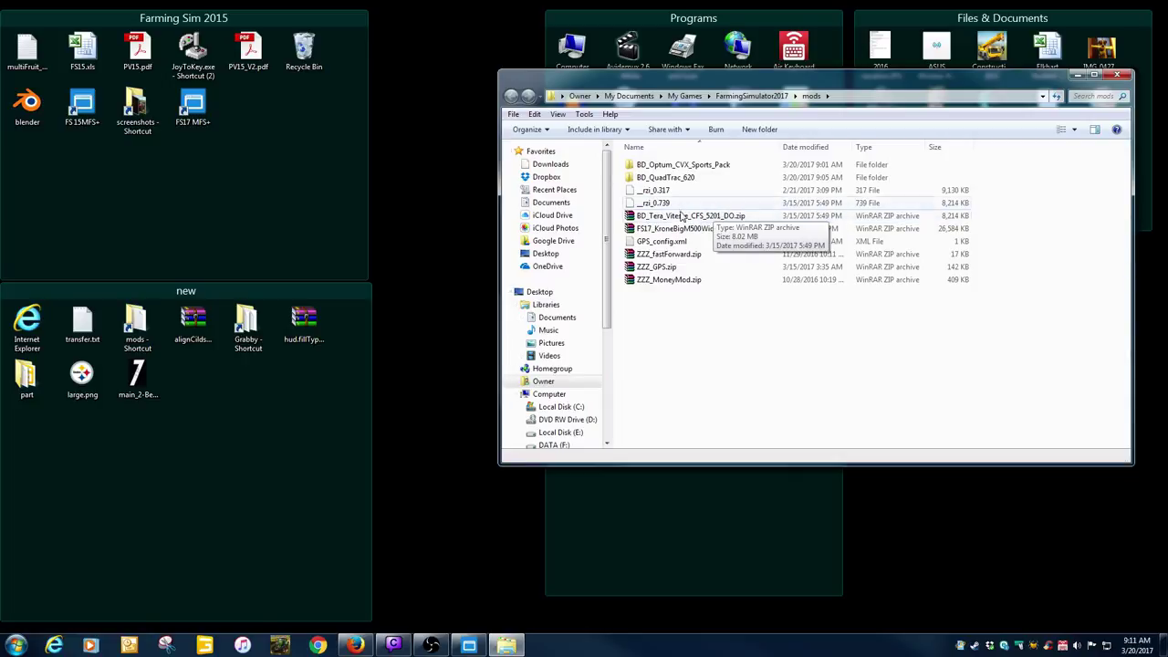
double_click(683, 164)
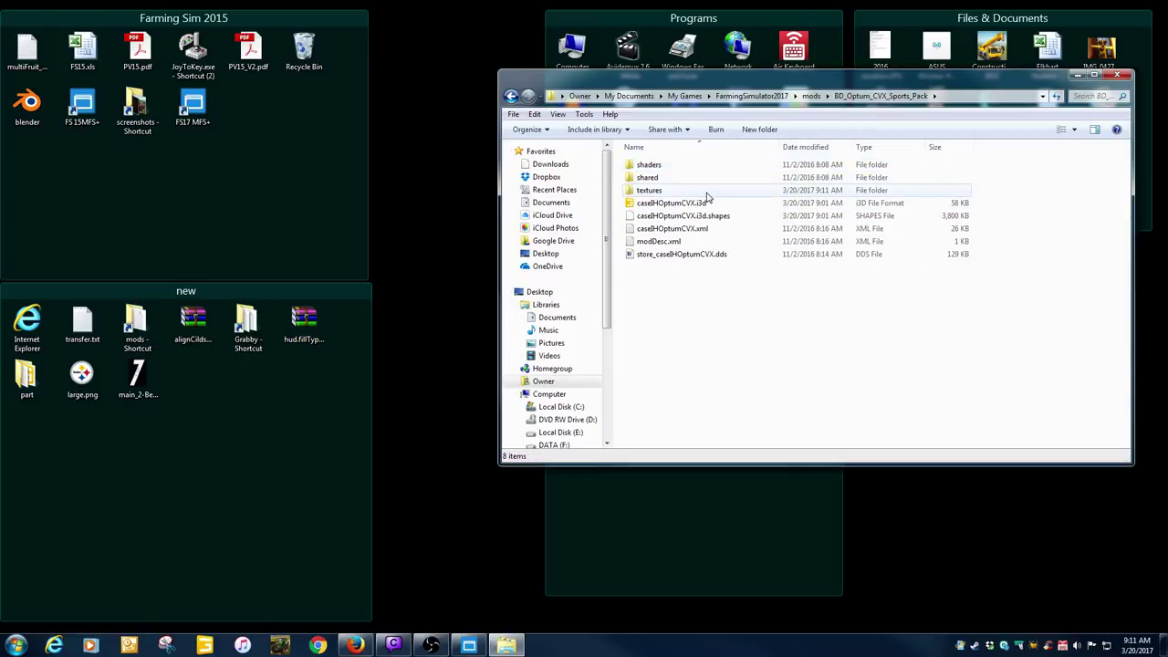
double_click(649, 190)
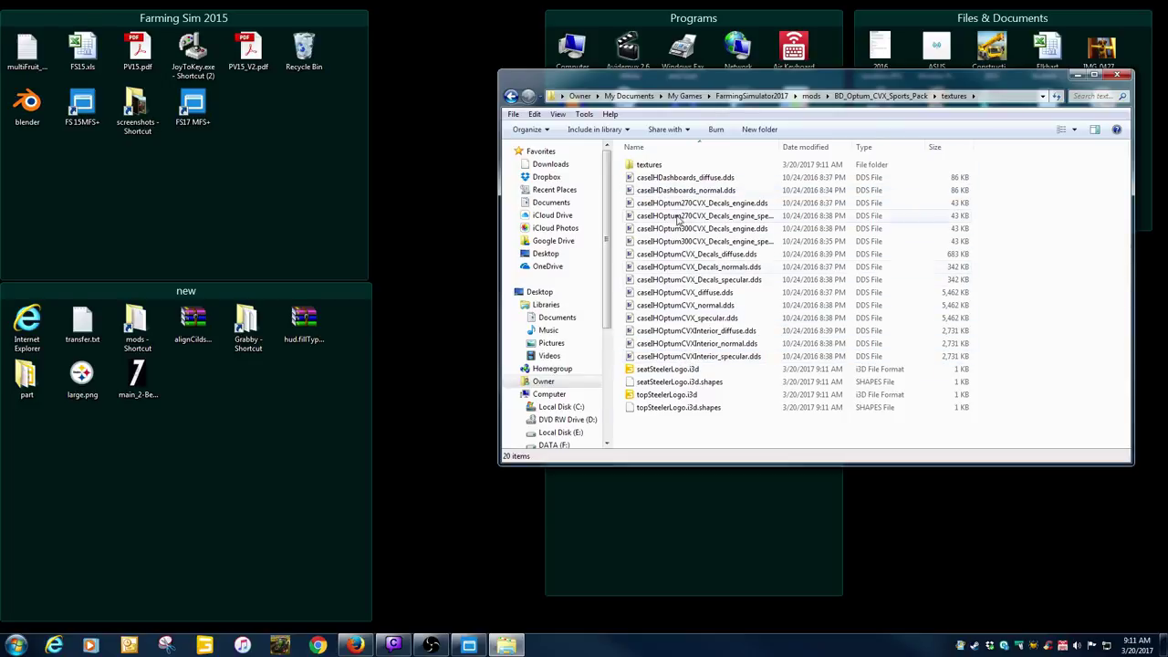
double_click(674, 166)
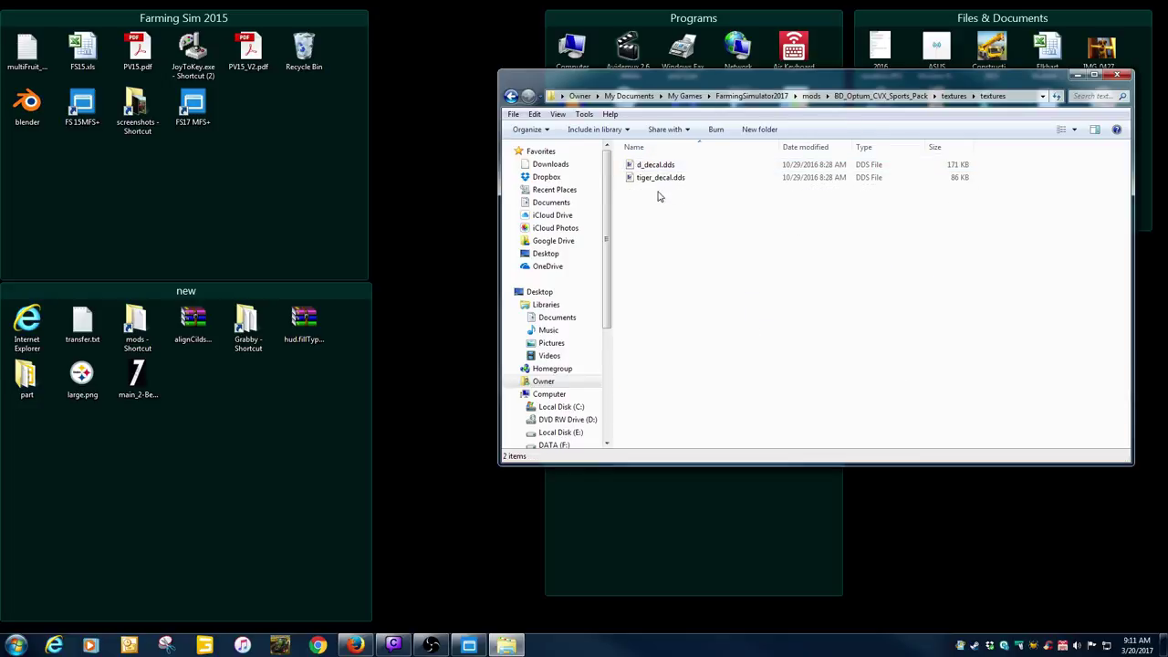
Move d_decal.dds and tiger_decal.dds up into the mod's main textures folder and delete the nested textures folder.
left_click_drag(652, 211, 649, 165)
right_click(649, 166)
left_click(676, 375)
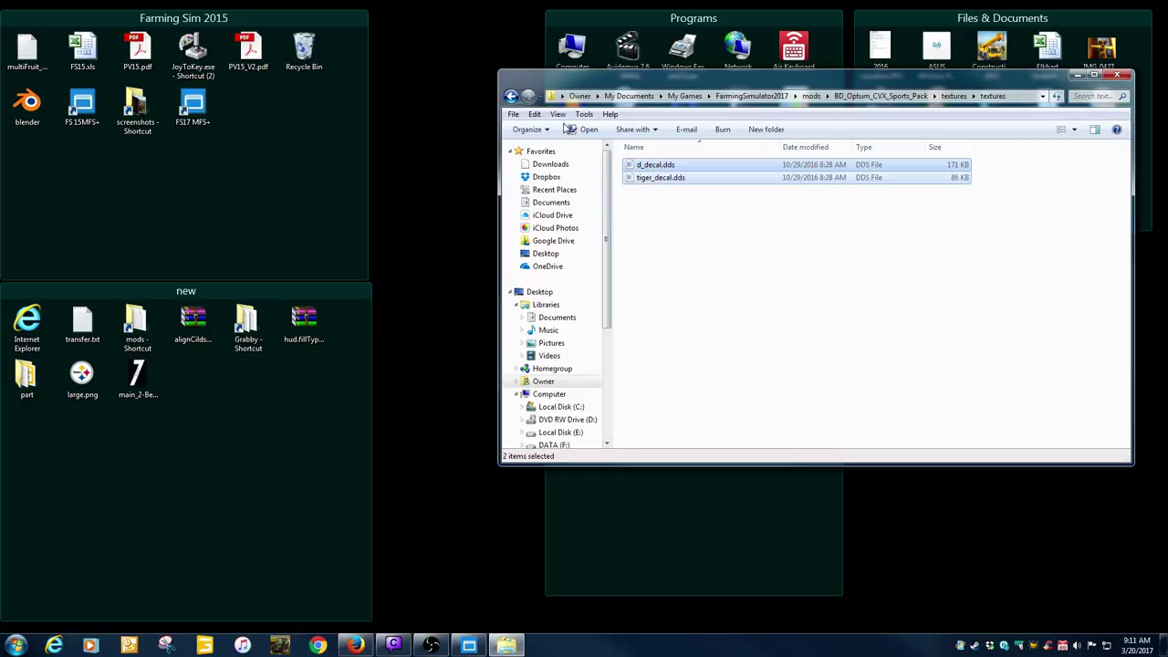
left_click(511, 96)
right_click(717, 427)
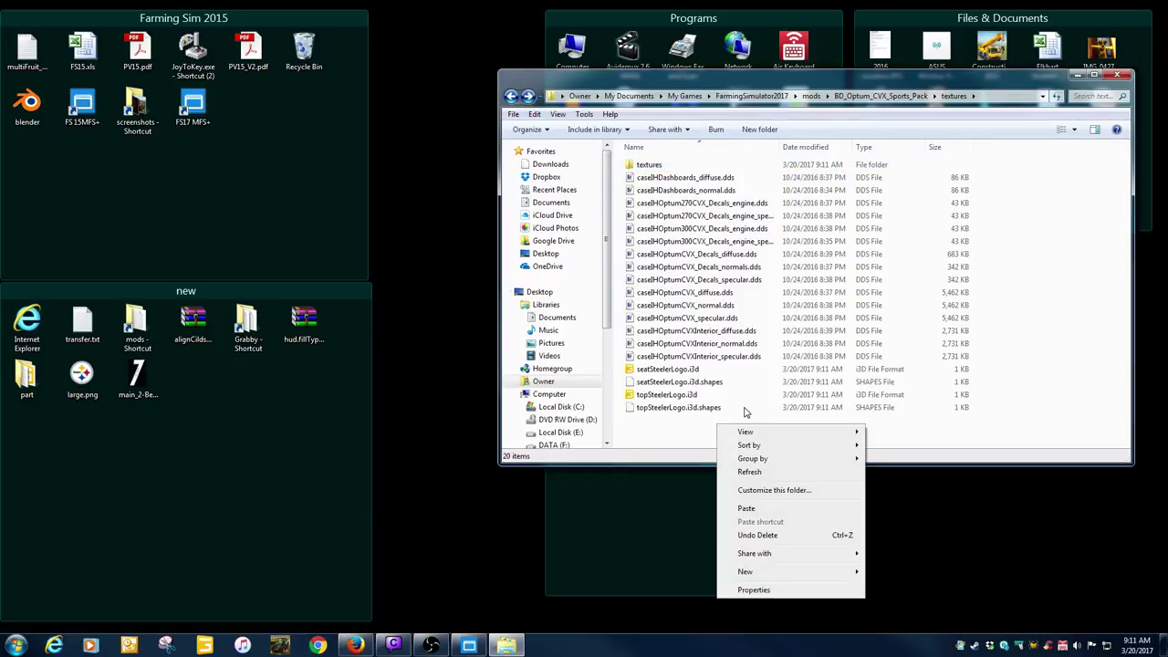
left_click(748, 509)
left_click(649, 165)
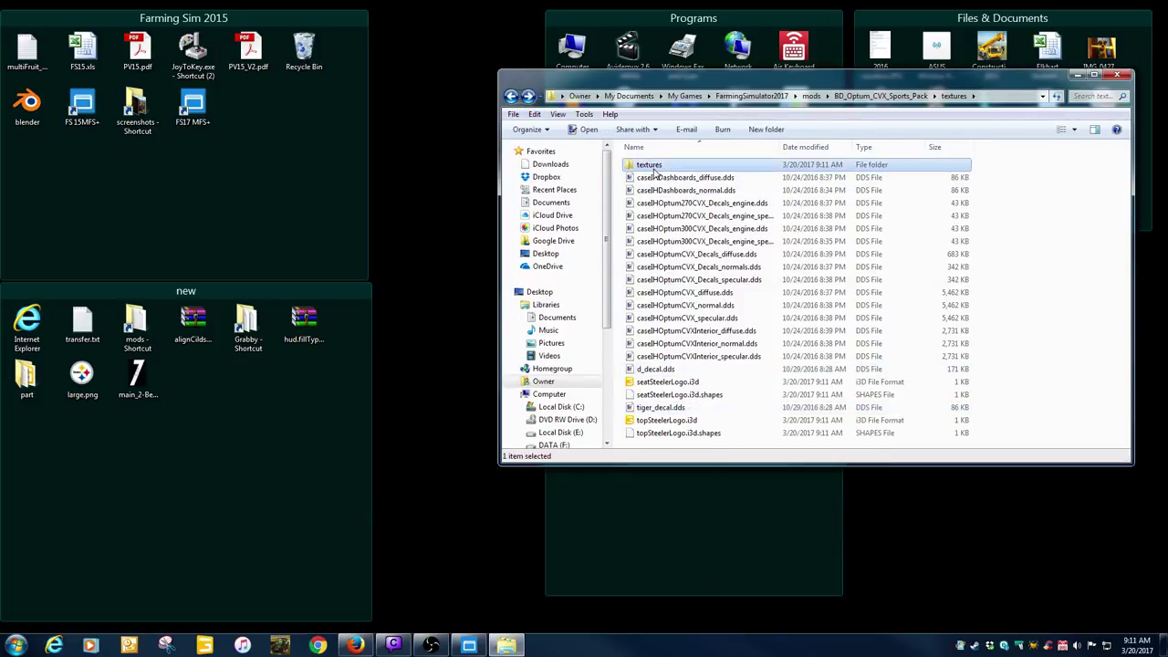
key("Delete")
Copy the base name of seatSteelerLogo.i3d and use it to rename tiger_decal.dds as seatSteelerLogo.dds.
left_click(632, 372)
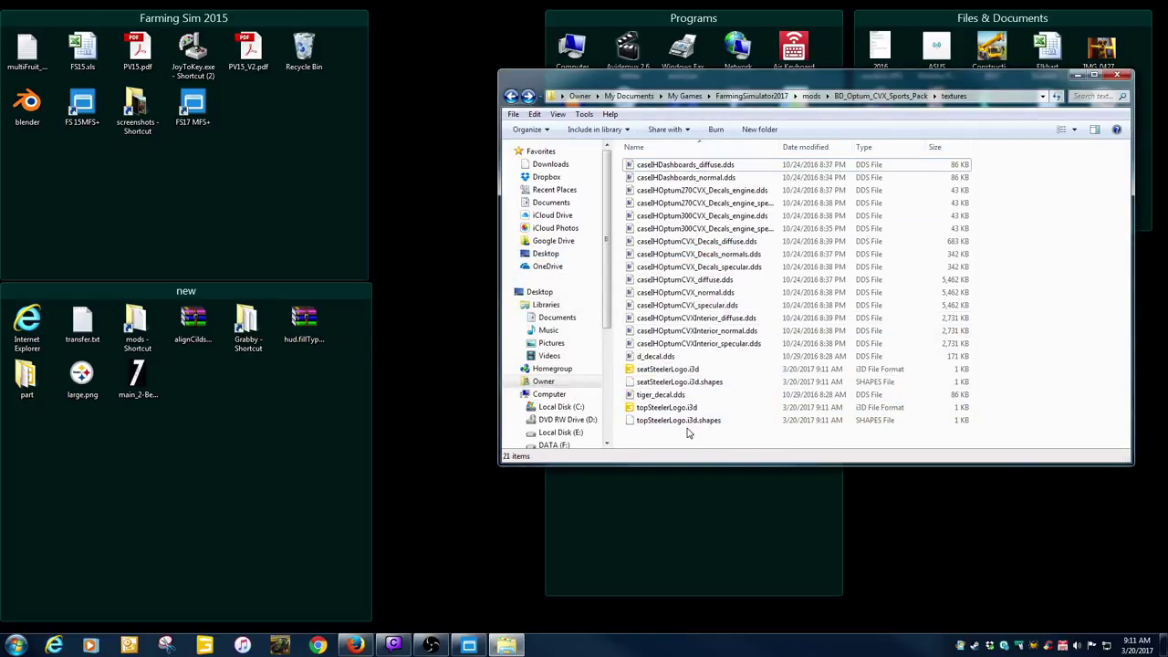
left_click(675, 370)
left_click(657, 370)
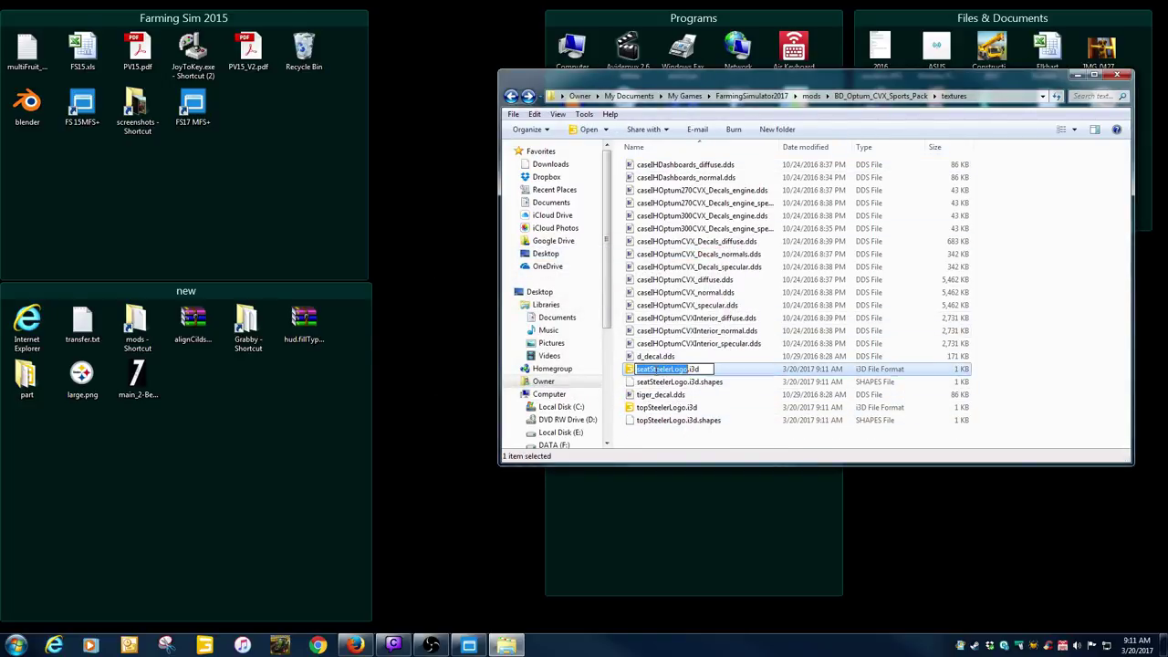
right_click(657, 370)
left_click(679, 411)
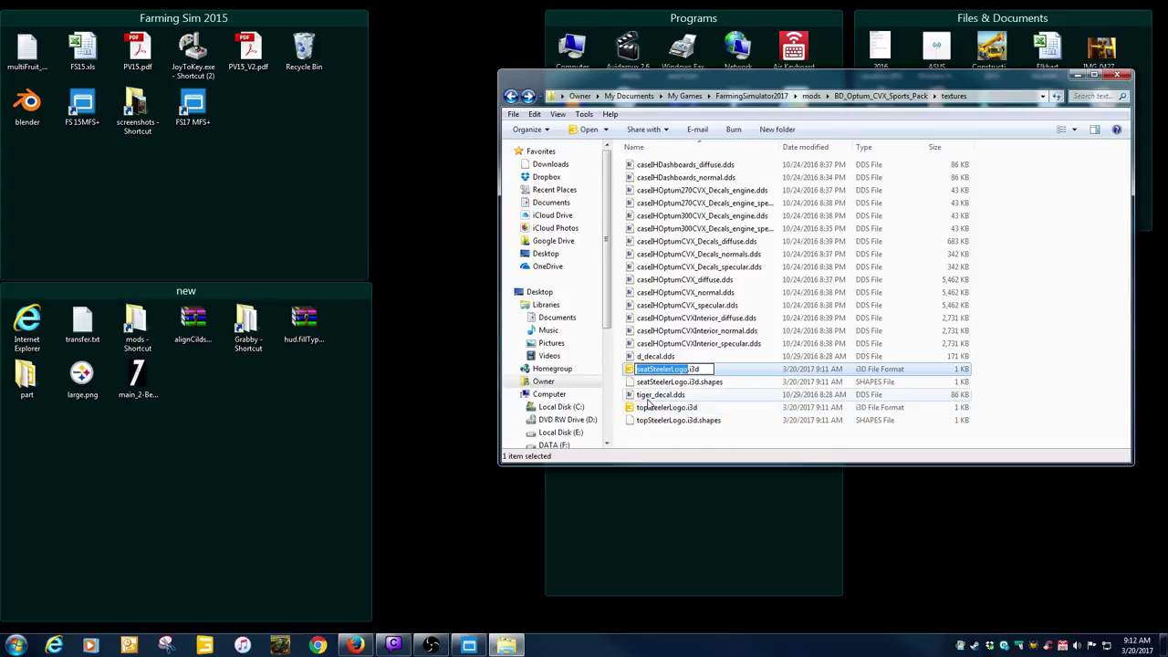
left_click(660, 396)
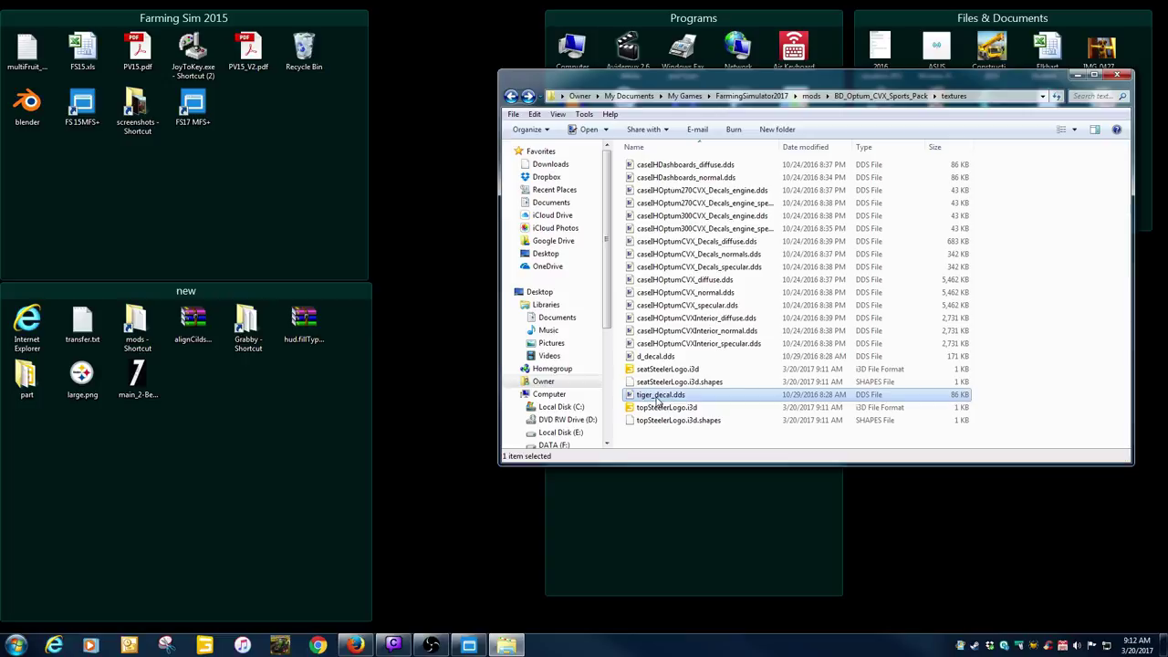
left_click(658, 398)
right_click(658, 397)
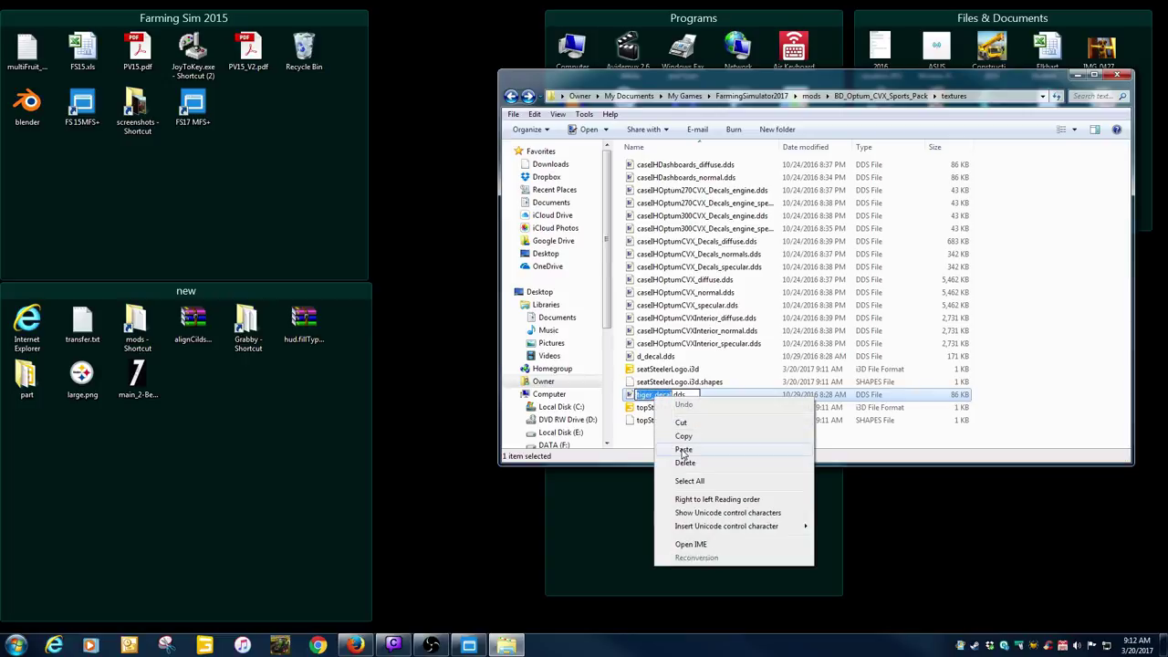
left_click(693, 449)
In Notepad++, change the texture filename in seatSteelerLogo.i3d to seatSteelerLogo.dds, then save and close the file.
left_click(655, 383)
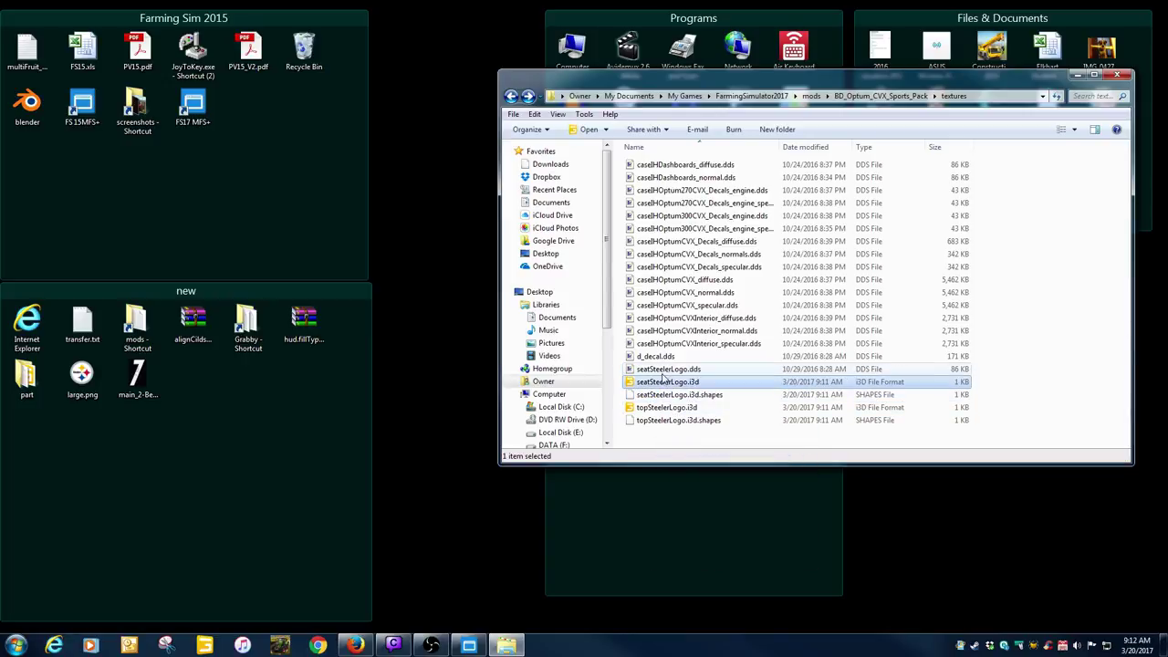
right_click(649, 386)
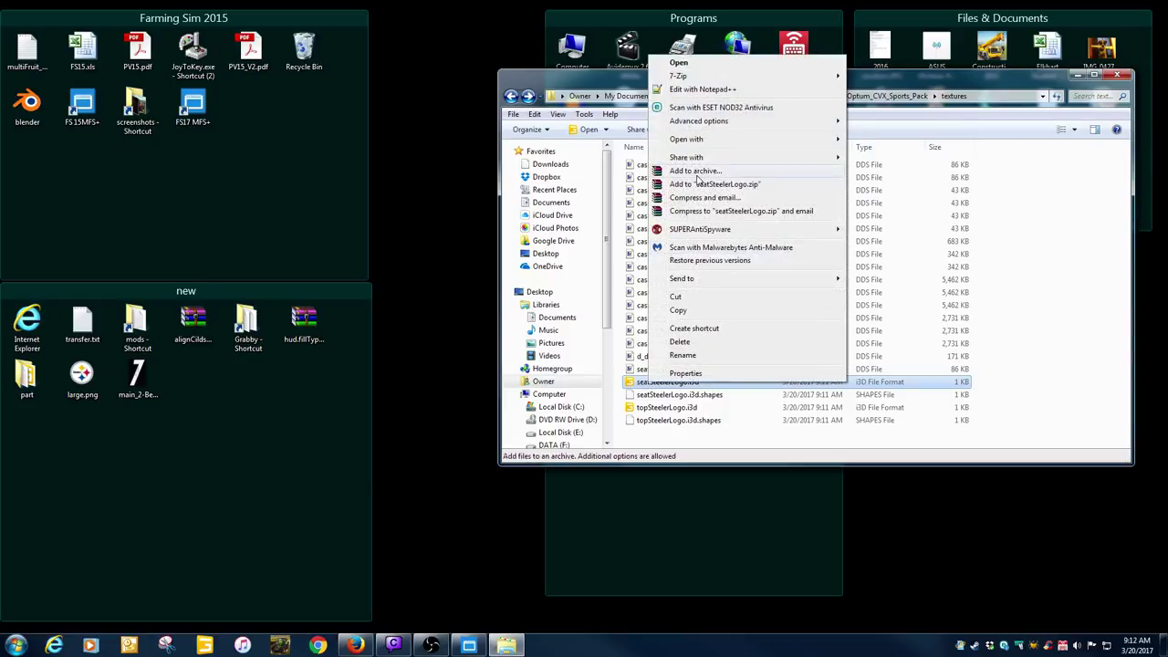
left_click(695, 91)
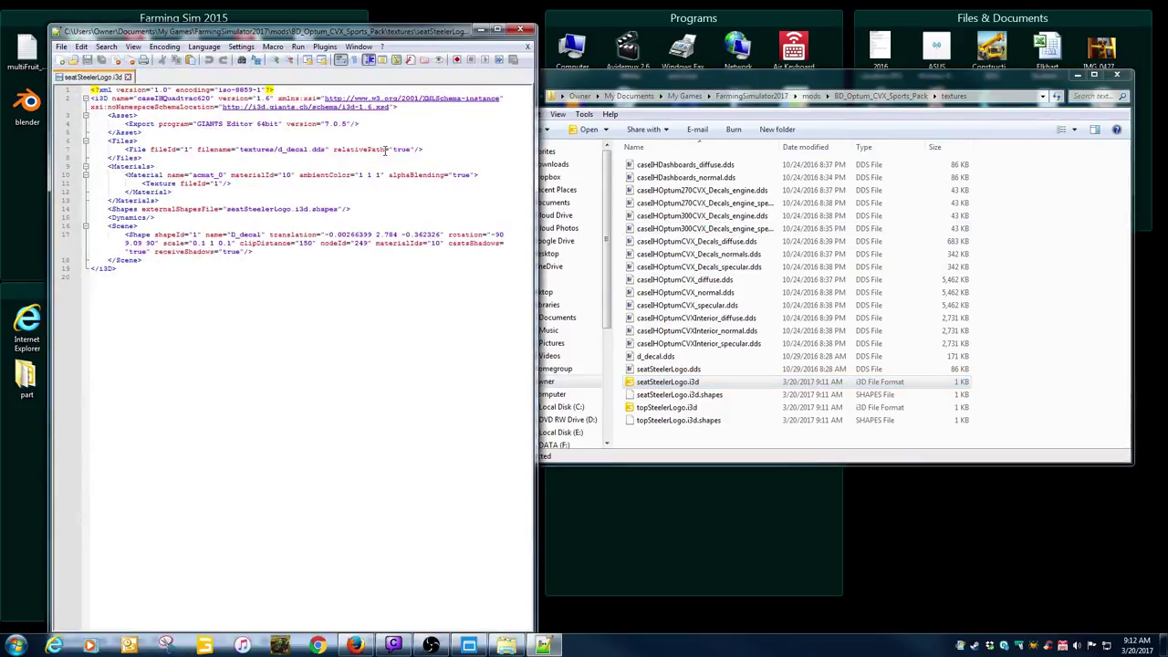
left_click_drag(539, 69, 611, 69)
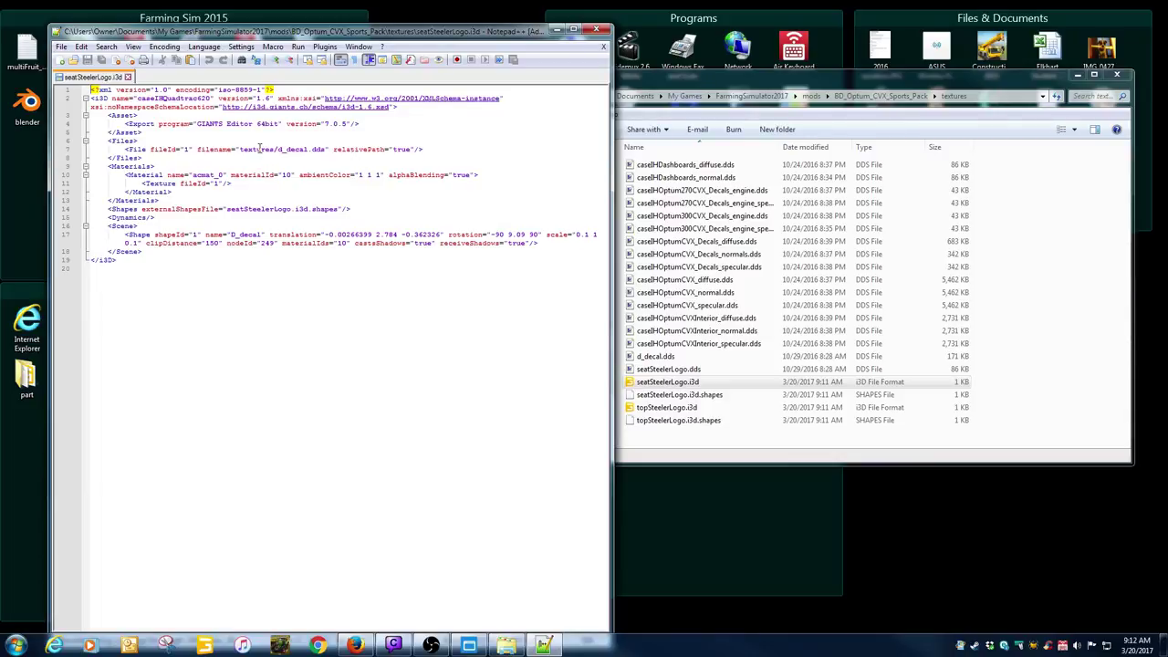
double_click(260, 148)
left_click_drag(260, 147, 278, 148)
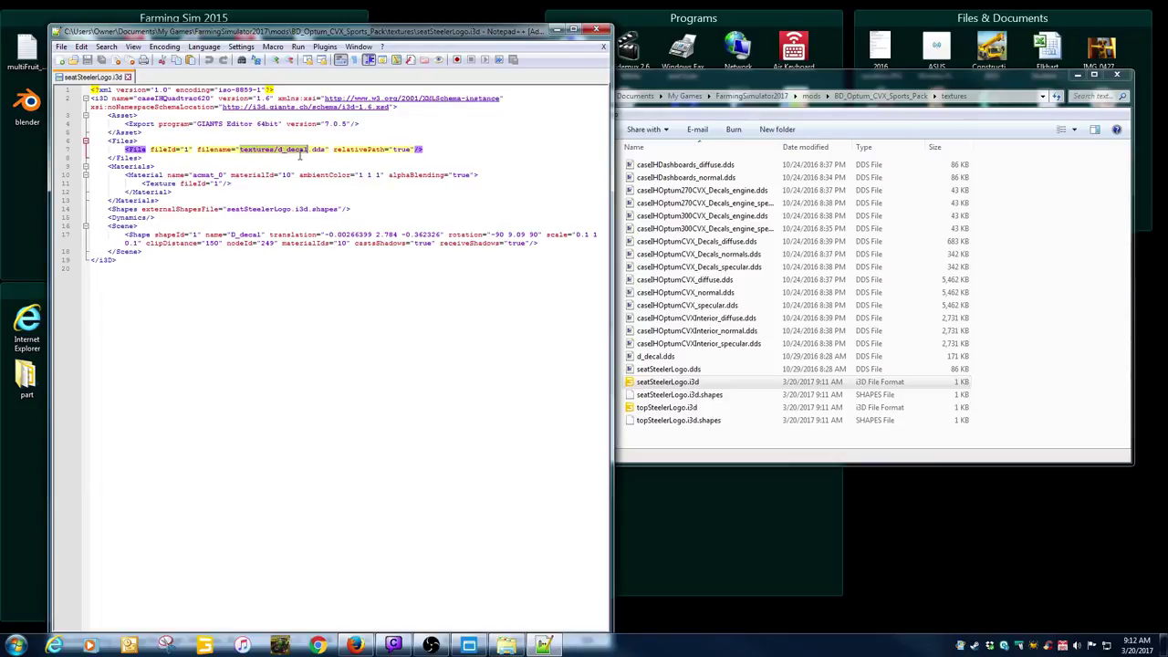
key("ctrl+v")
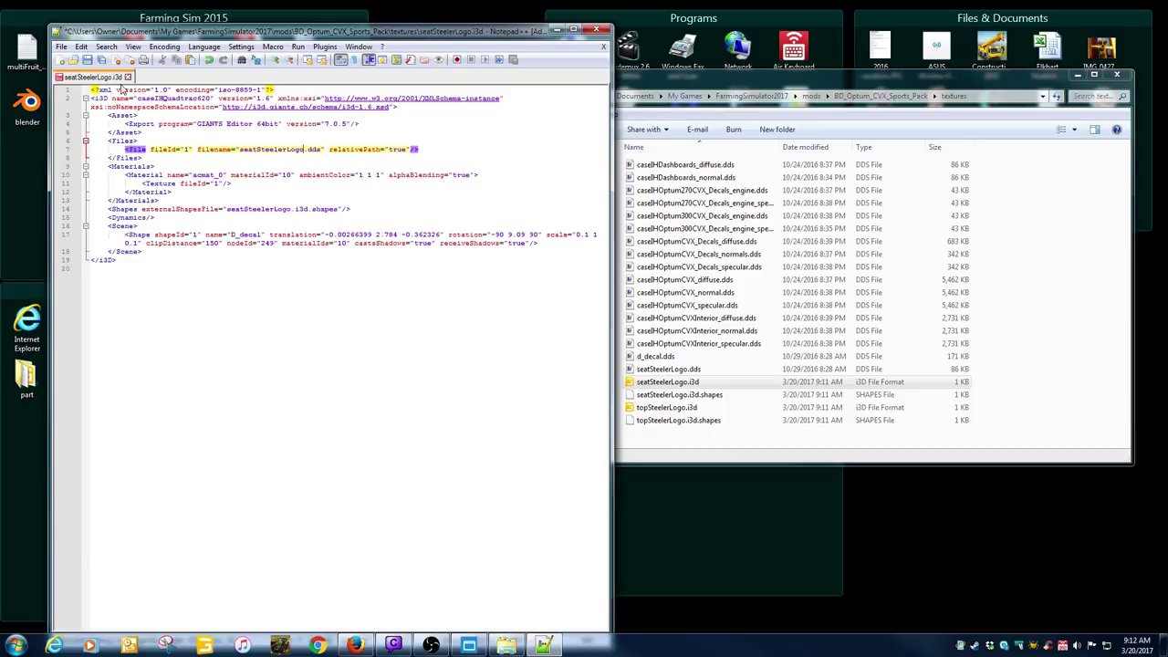
left_click(88, 60)
left_click(602, 47)
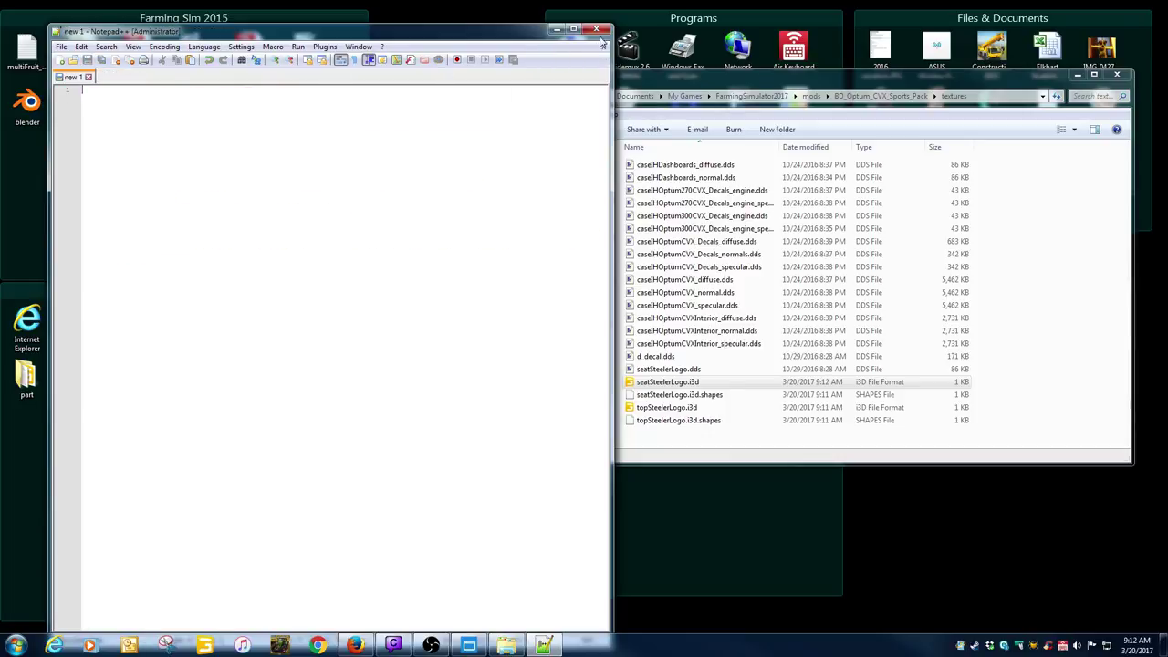
left_click(596, 30)
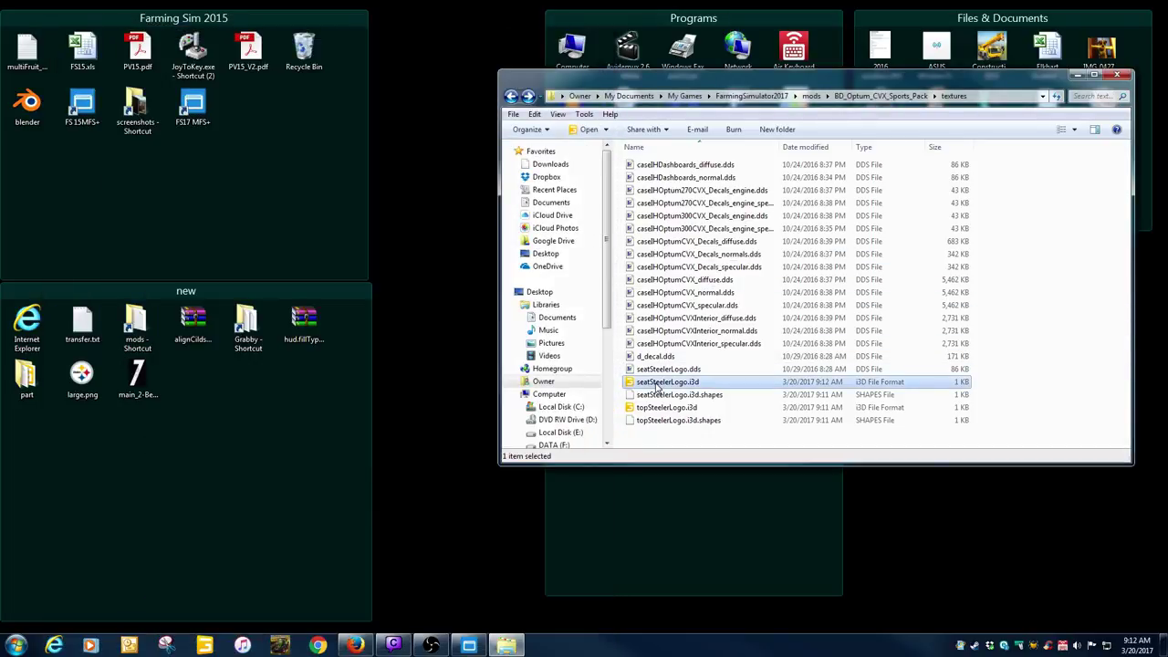
Inspect the D_decal object of seatSteelerLogo.i3d in GIANTS Editor 7.0.5, then close the editor without saving.
double_click(654, 384)
double_click(463, 290)
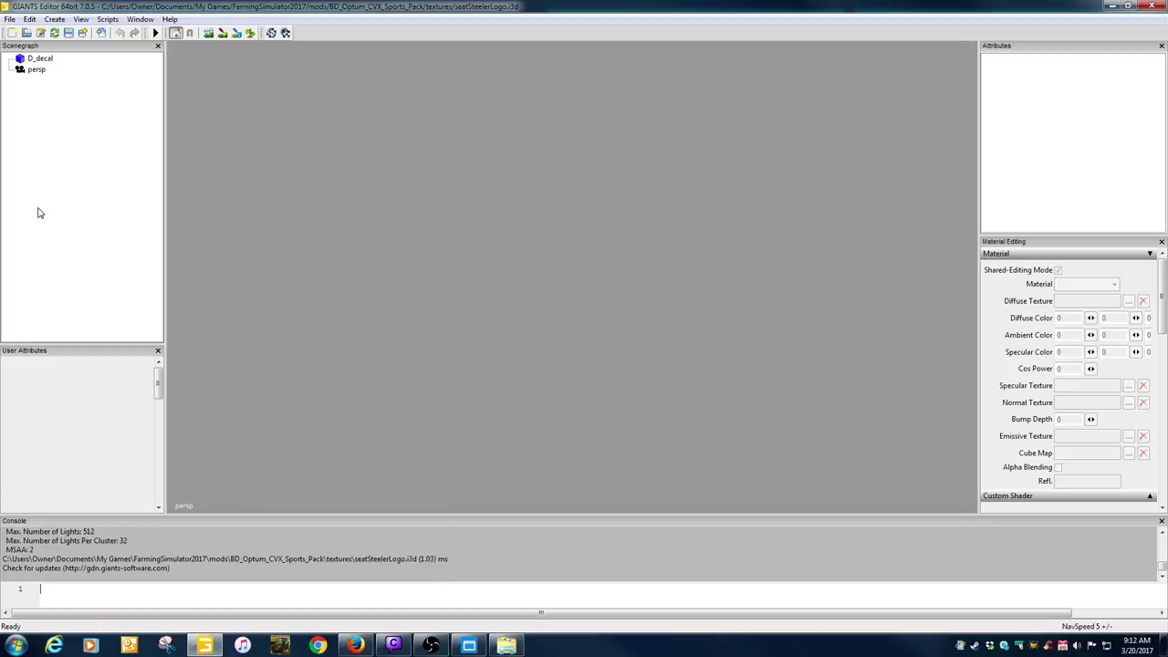
left_click(41, 59)
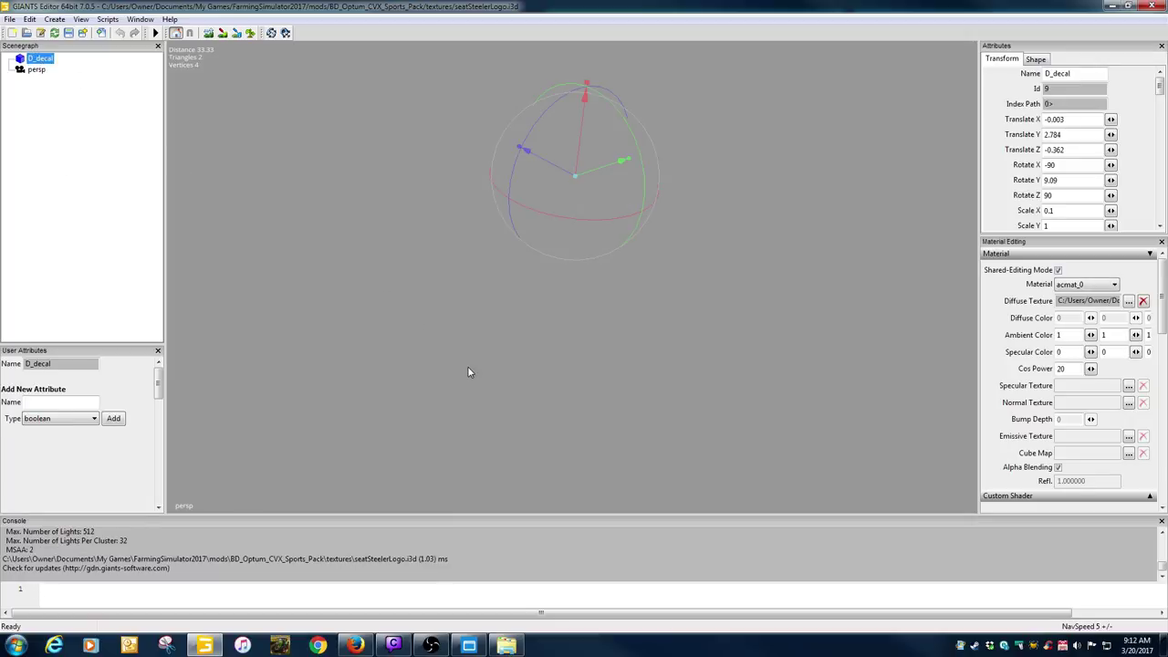
key("f")
left_click(574, 414)
scroll(505, 415, "down", 3)
right_click_drag(504, 415, 680, 294)
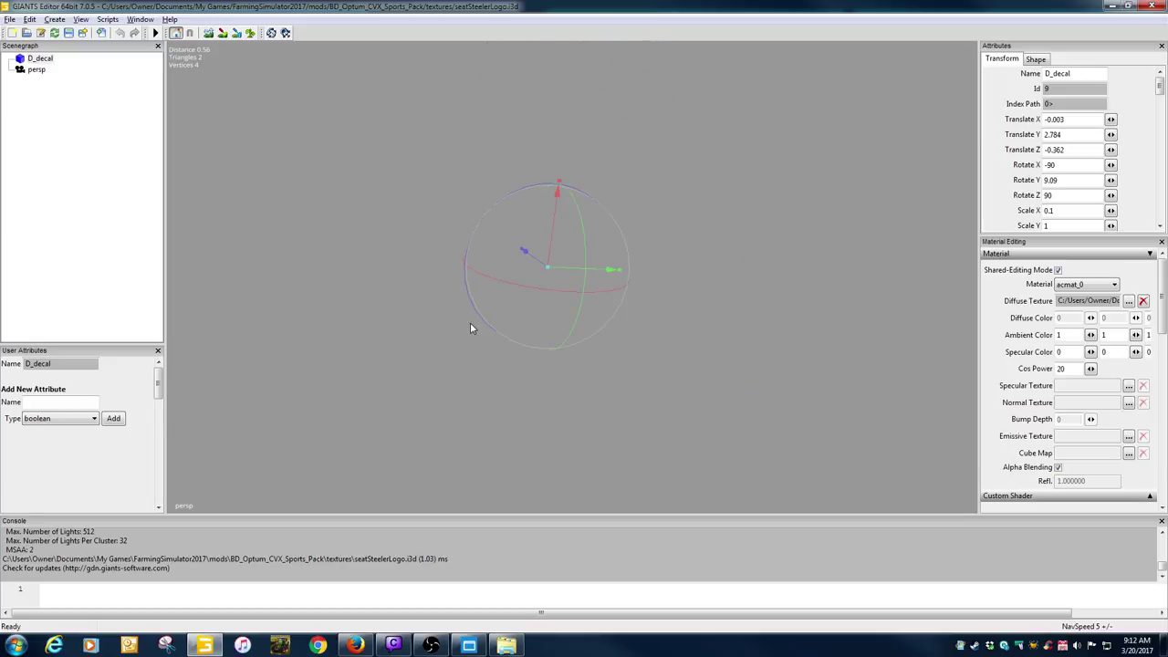
scroll(483, 329, "up", 3)
left_click(1152, 7)
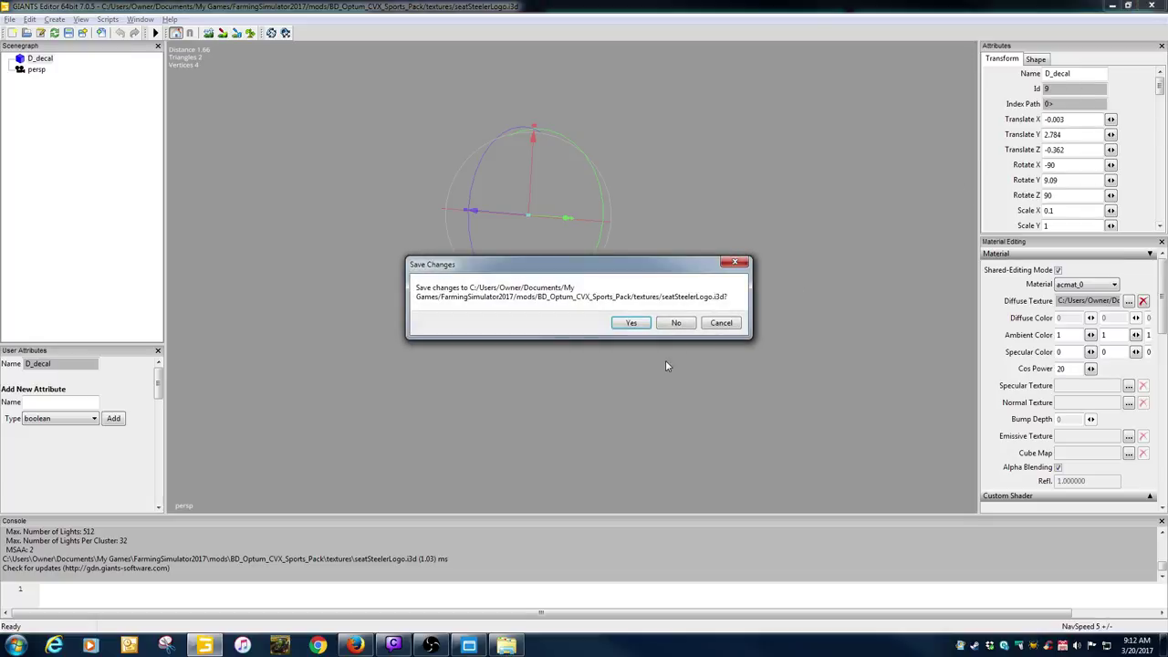
left_click(667, 327)
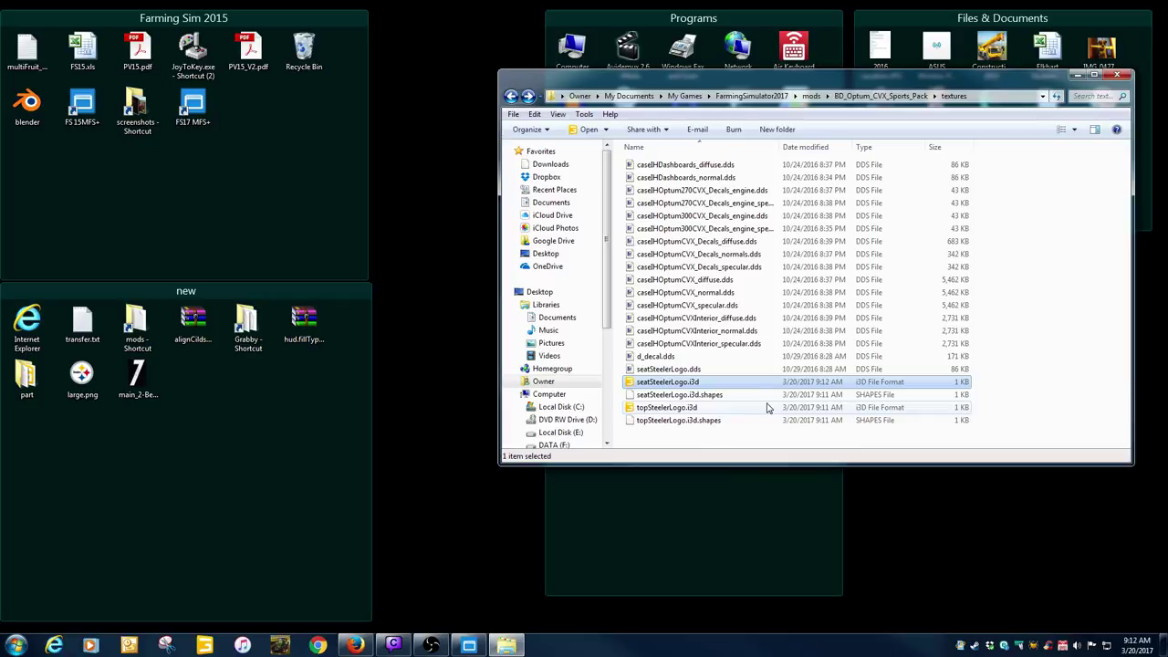
Copy the base name of topSteelerLogo.i3d and use it to rename d_decal.dds as topSteelerLogo.dds.
left_click(660, 408)
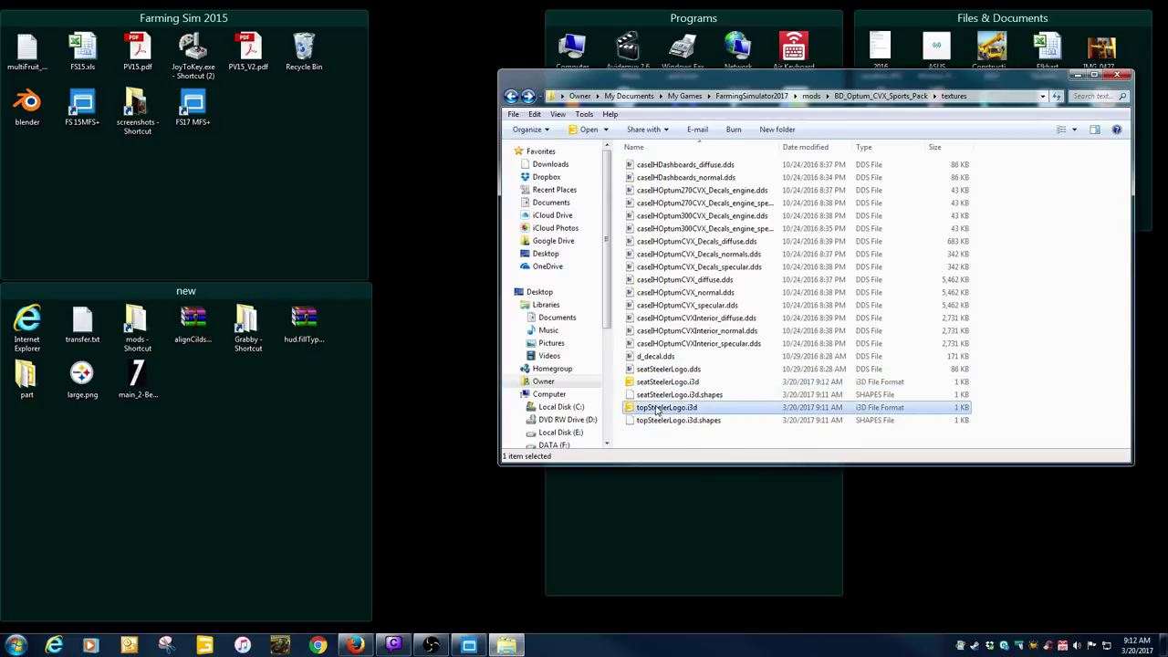
right_click(657, 410)
key("m")
key("ctrl+c")
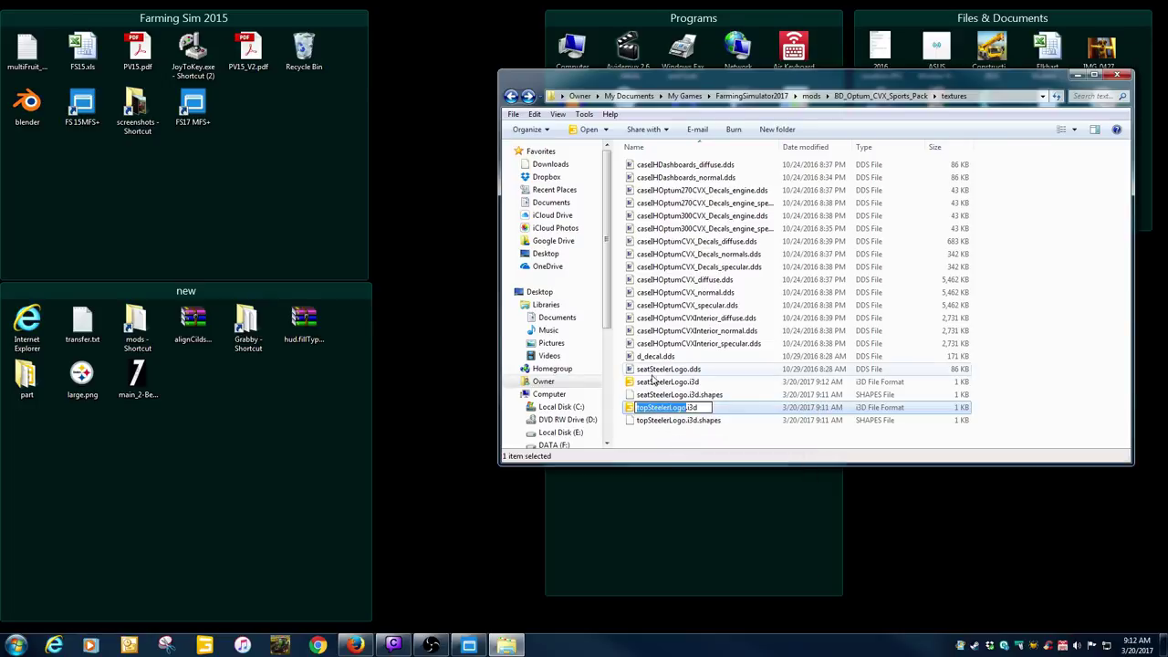
left_click(651, 358)
left_click(646, 357)
right_click(645, 357)
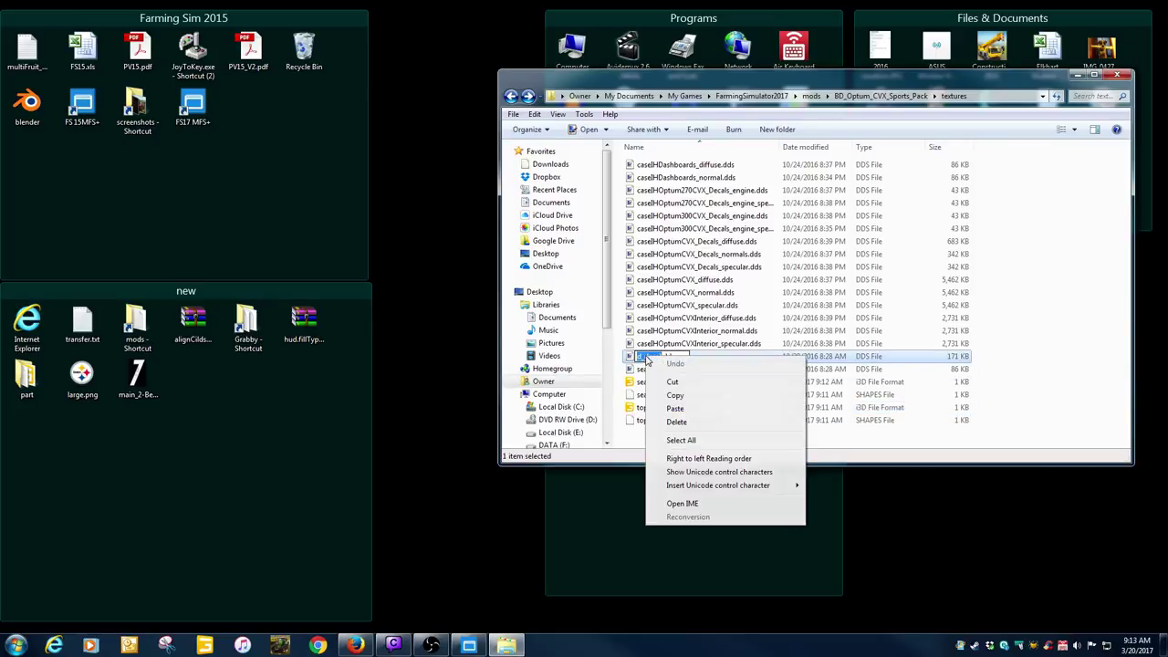
left_click(678, 408)
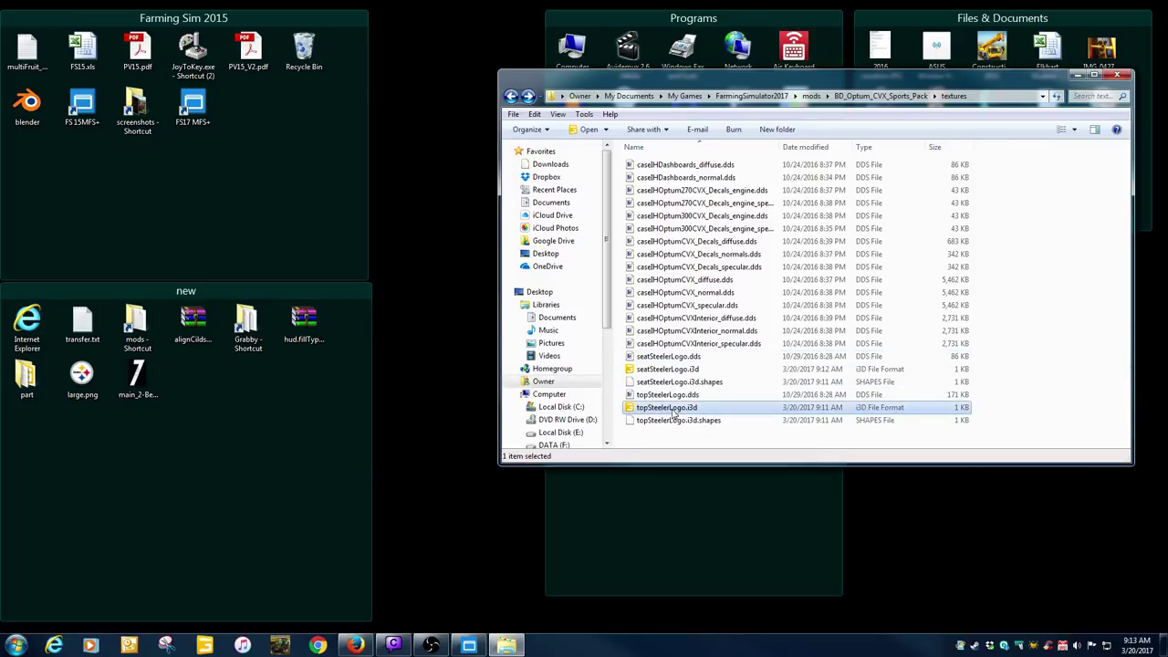
In Notepad++, change the texture filename in topSteelerLogo.i3d to topSteelerLogo.dds, then save and close the file.
left_click(665, 409)
right_click(663, 409)
left_click(712, 117)
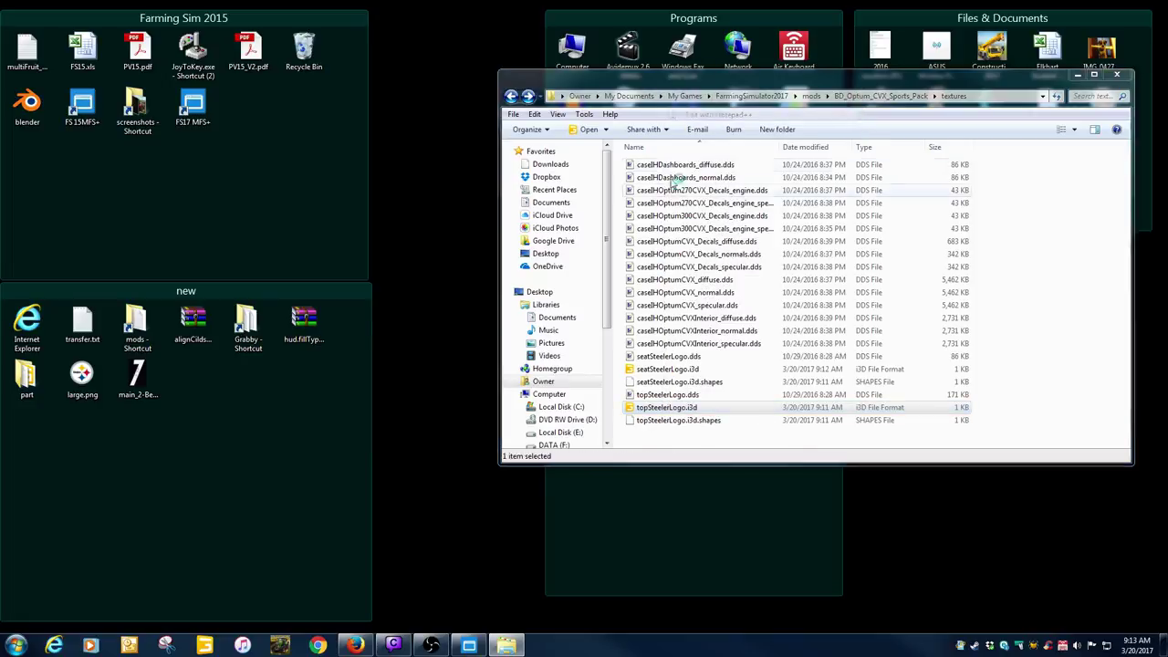
left_click_drag(239, 149, 325, 150)
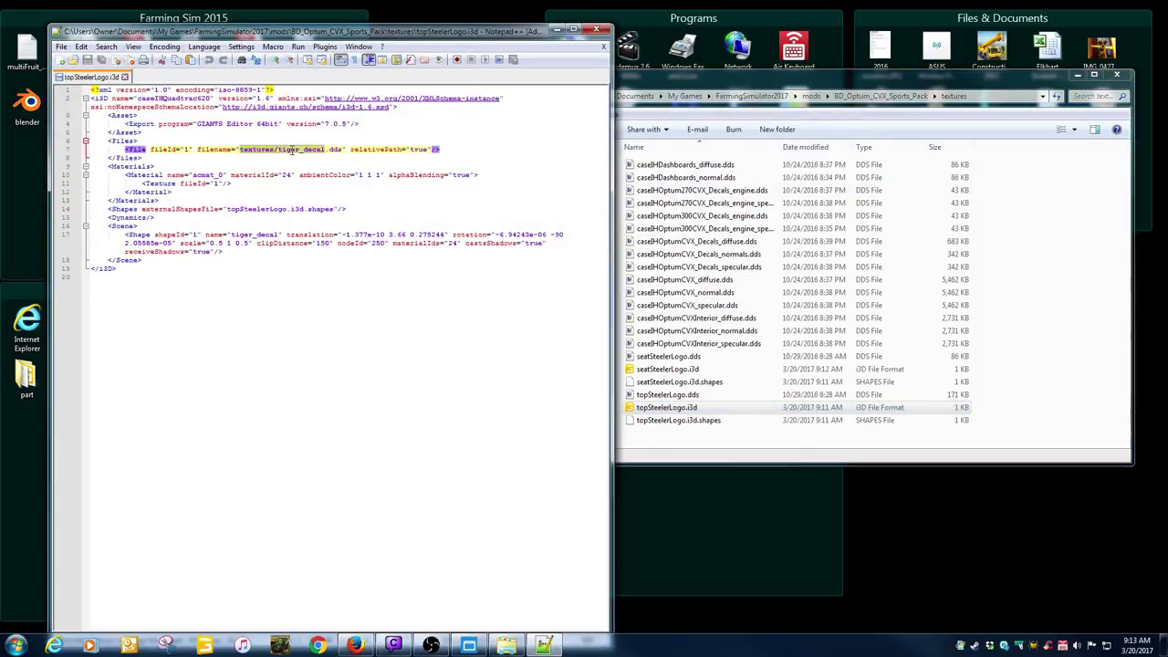
key("ctrl+v")
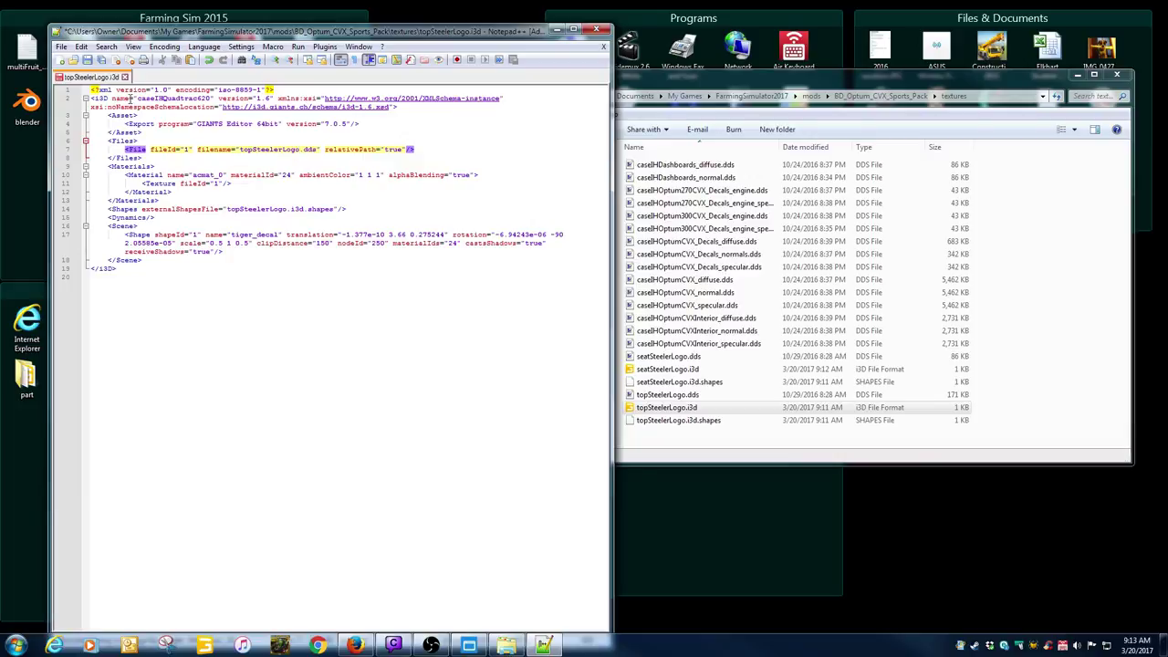
left_click(87, 61)
left_click(604, 45)
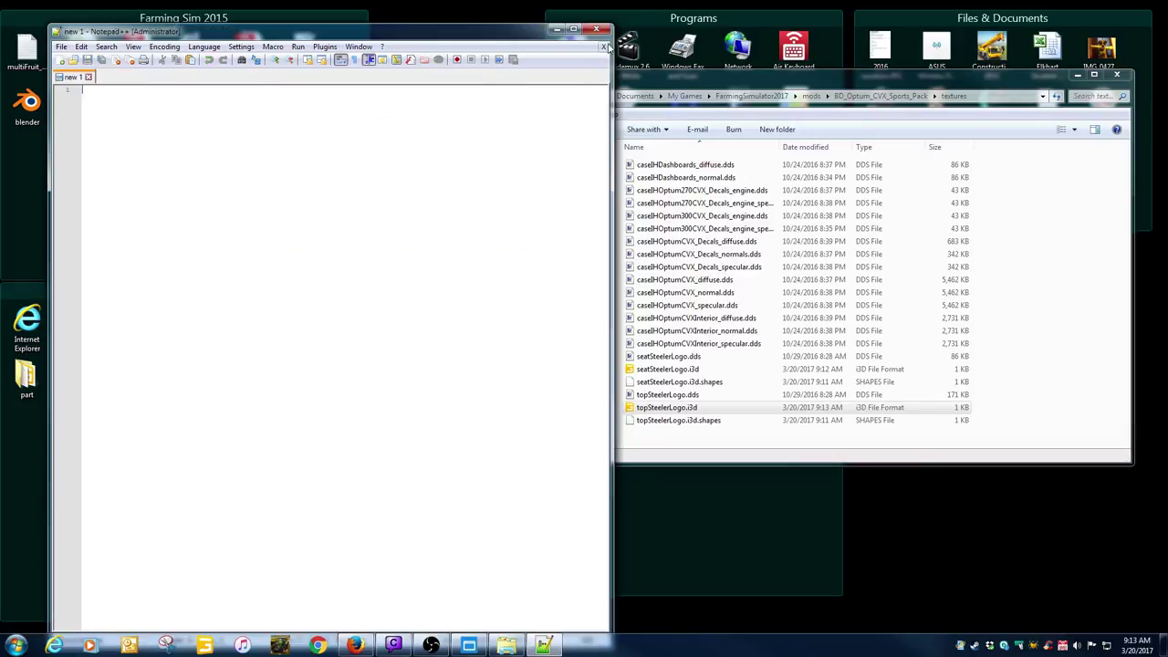
left_click(595, 30)
Open topSteelerLogo.i3d in GIANTS Editor 7.0.5, rename the tiger_decal object as topSteelerLogo, then save and close the scene.
double_click(675, 408)
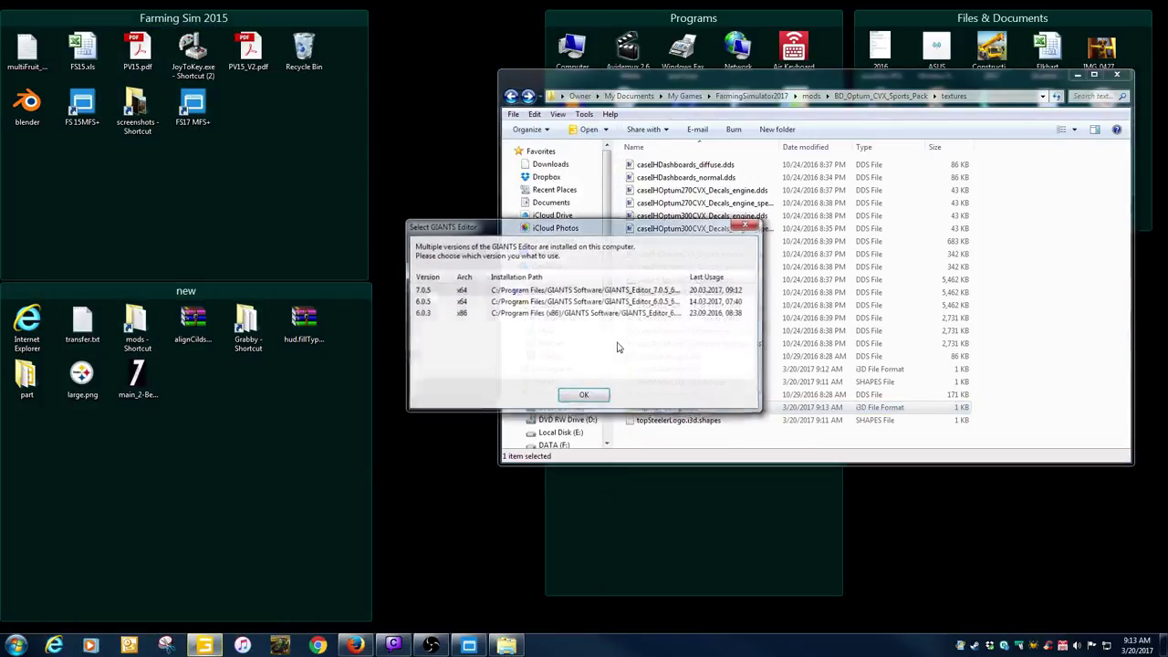
double_click(617, 290)
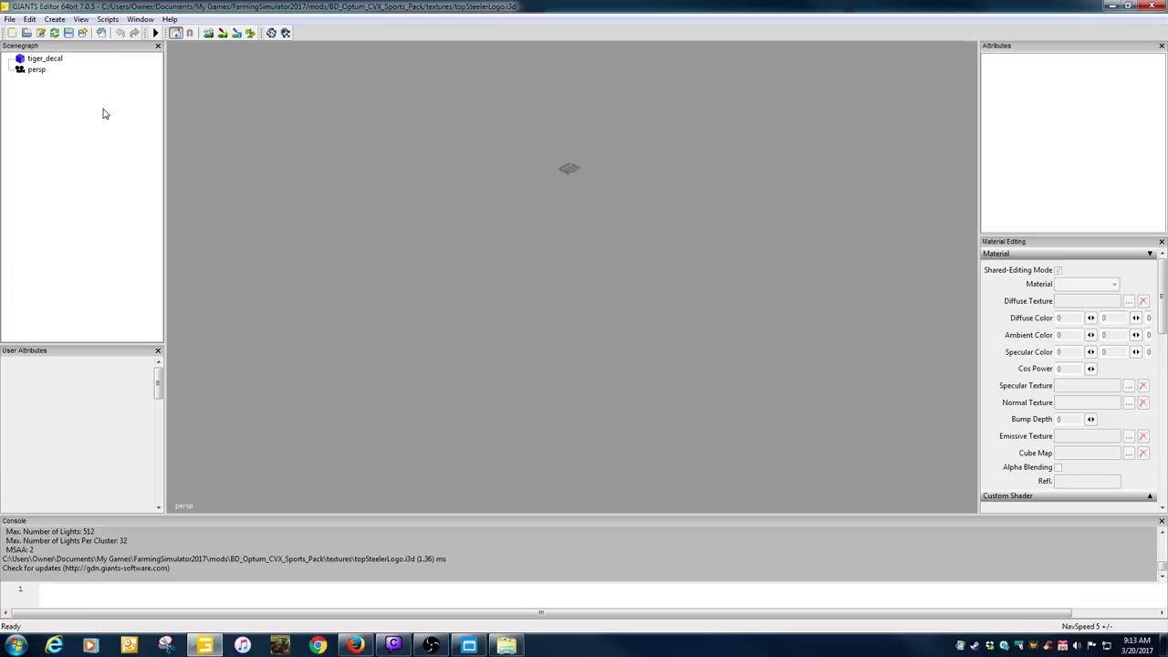
left_click(45, 58)
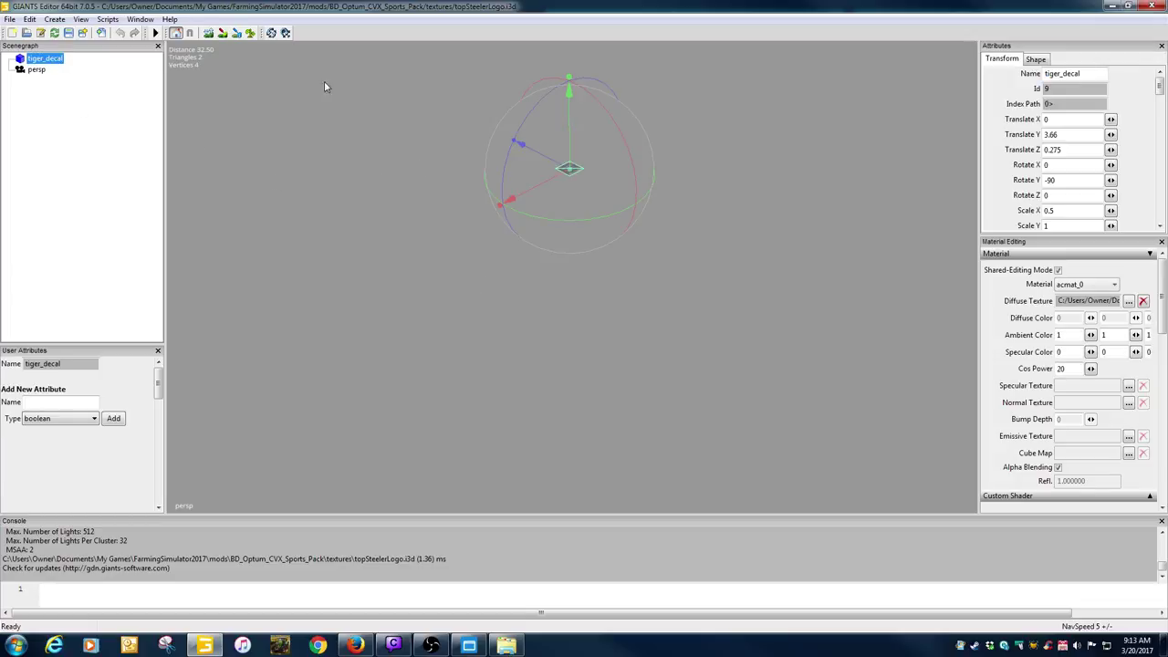
double_click(1082, 74)
key("ctrl+v")
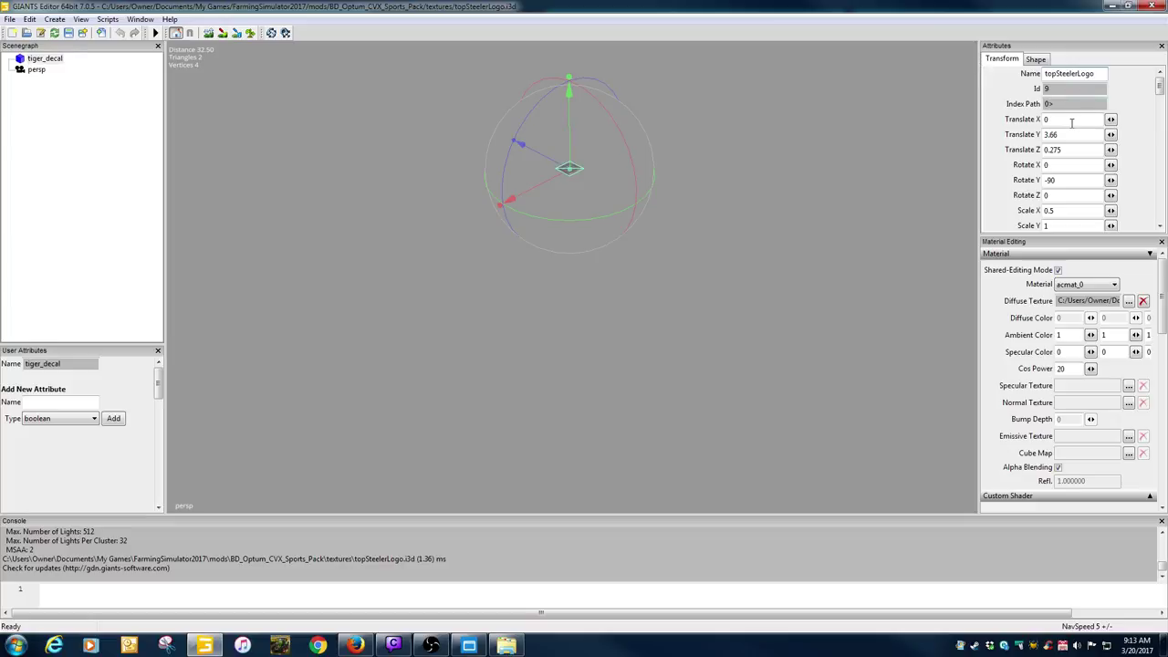
key("Return")
left_click(68, 33)
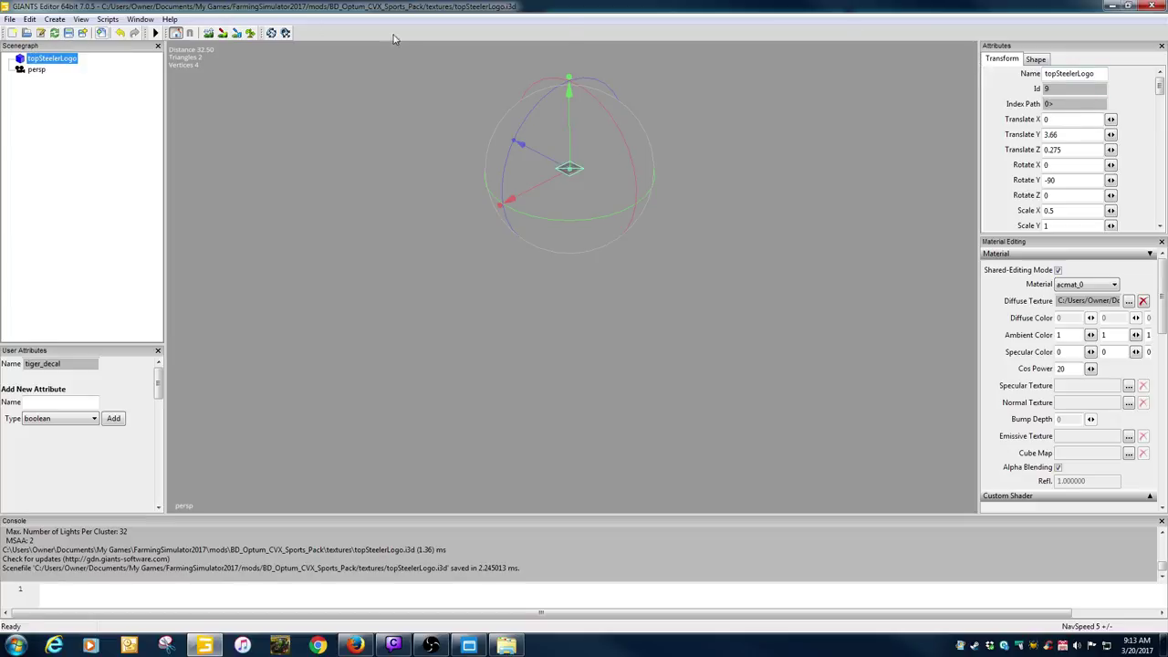
left_click(1150, 7)
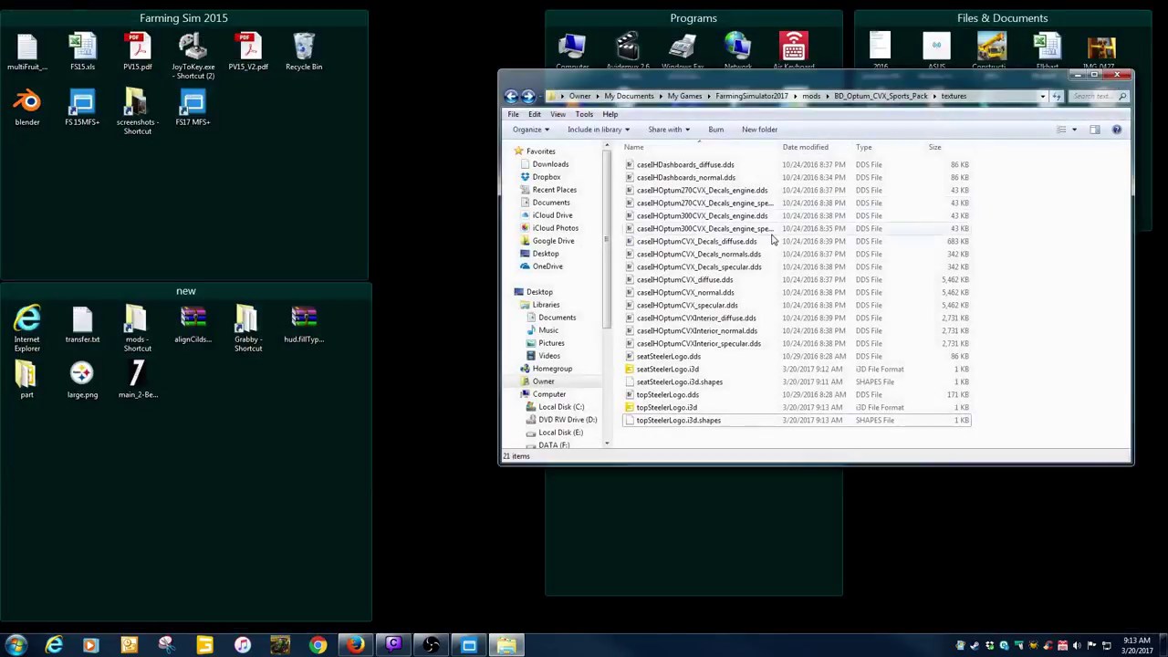
Copy the base name of seatSteelerLogo.i3d in the textures folder, leaving the file's own name as it is.
left_click(674, 373)
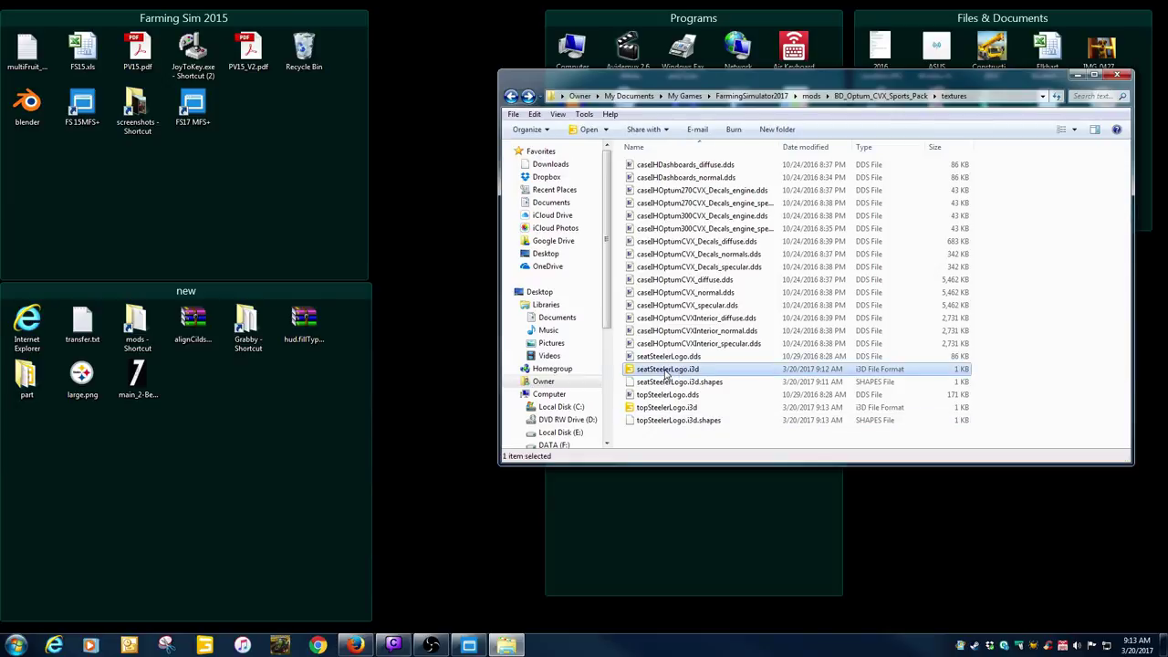
left_click(667, 369)
right_click(664, 368)
left_click(695, 411)
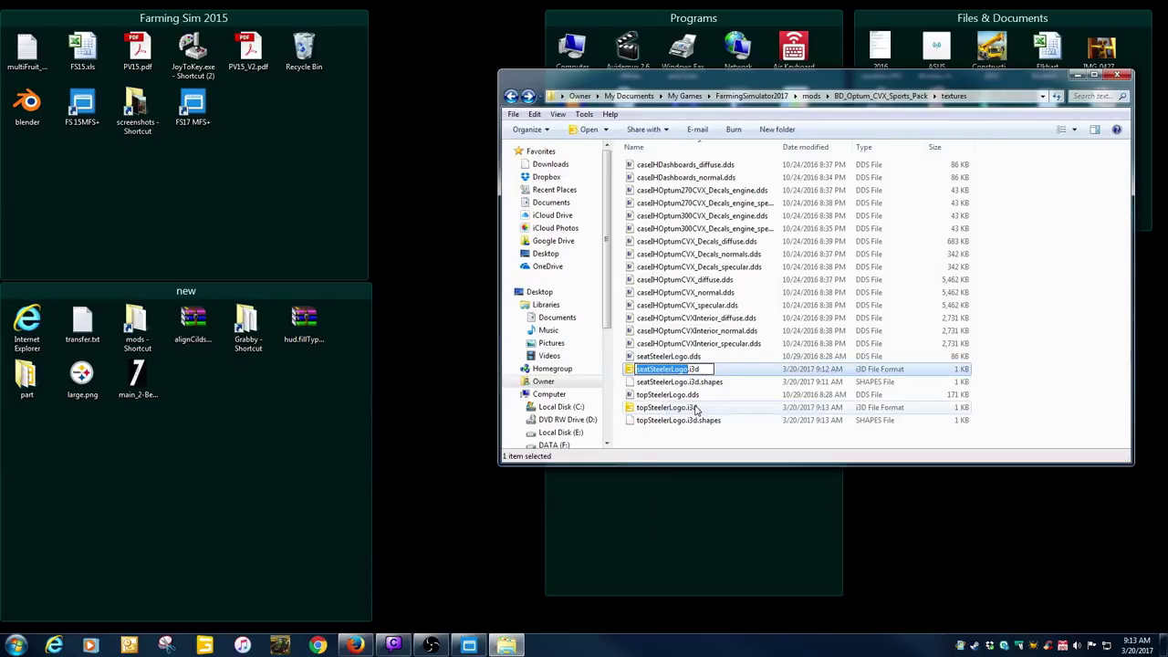
left_click(676, 359)
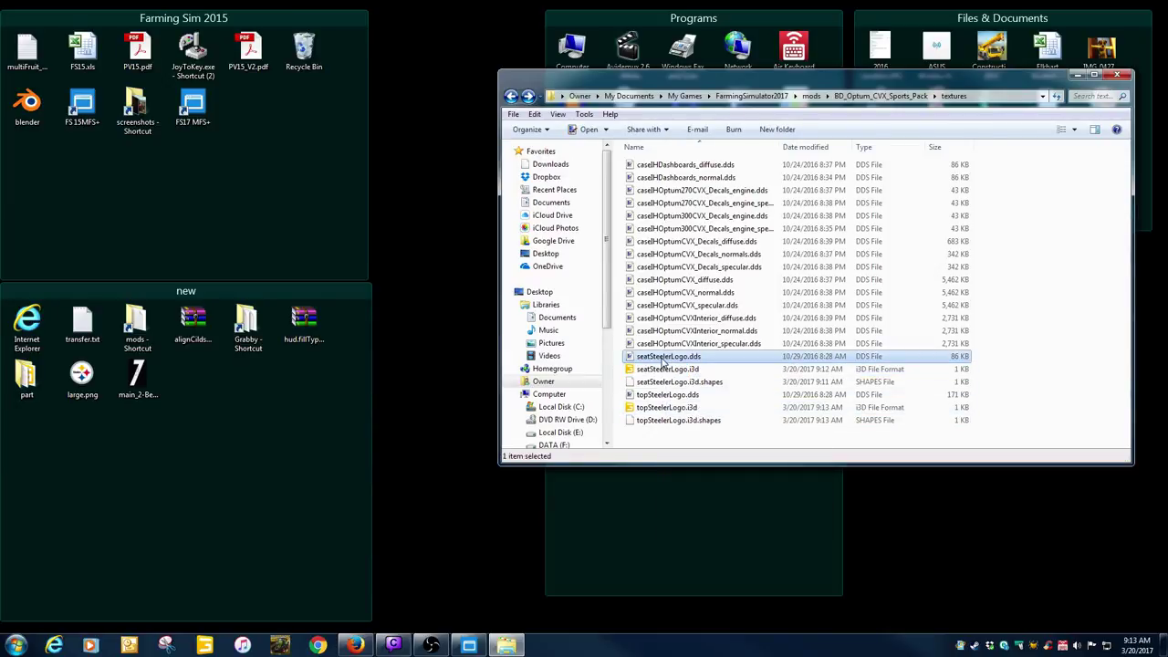
Open seatSteelerLogo.i3d in GIANTS Editor 7.0.5, rename the D_decal object as seatSteelerLogo, then save and close the scene.
left_click(663, 372)
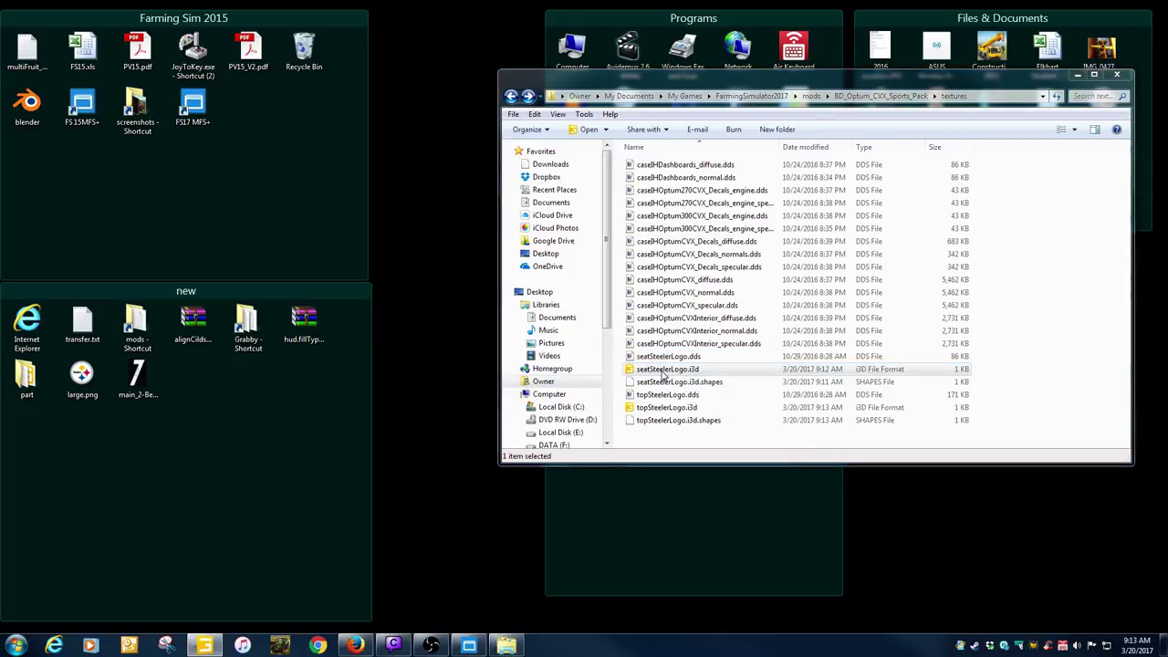
double_click(663, 371)
double_click(572, 290)
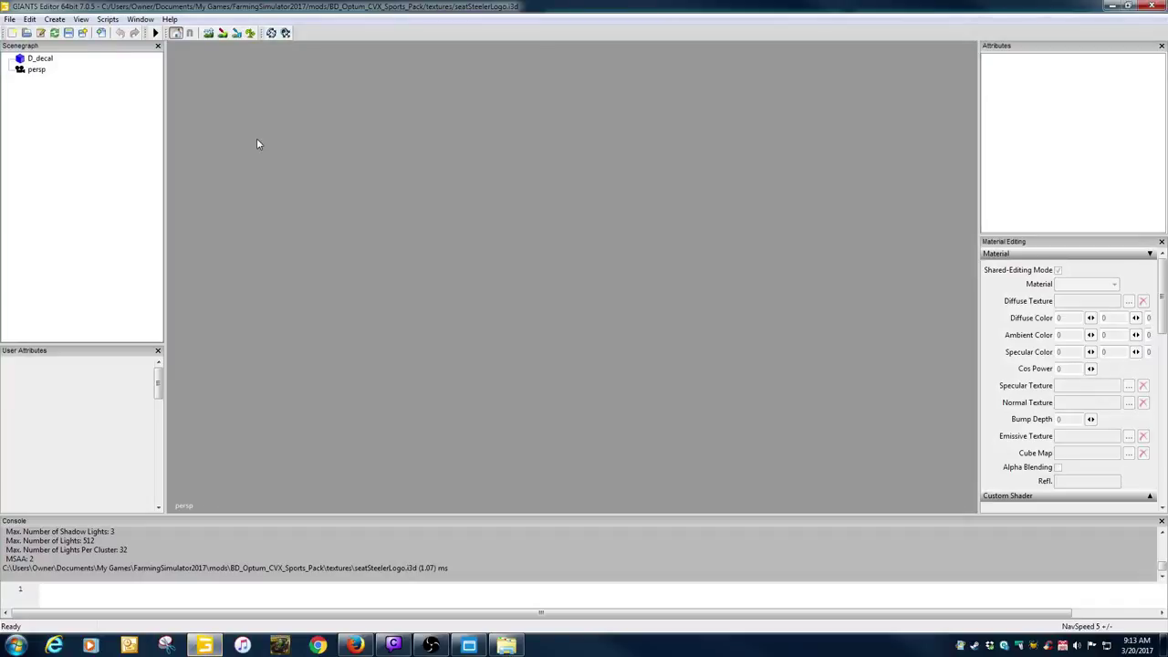
left_click(51, 61)
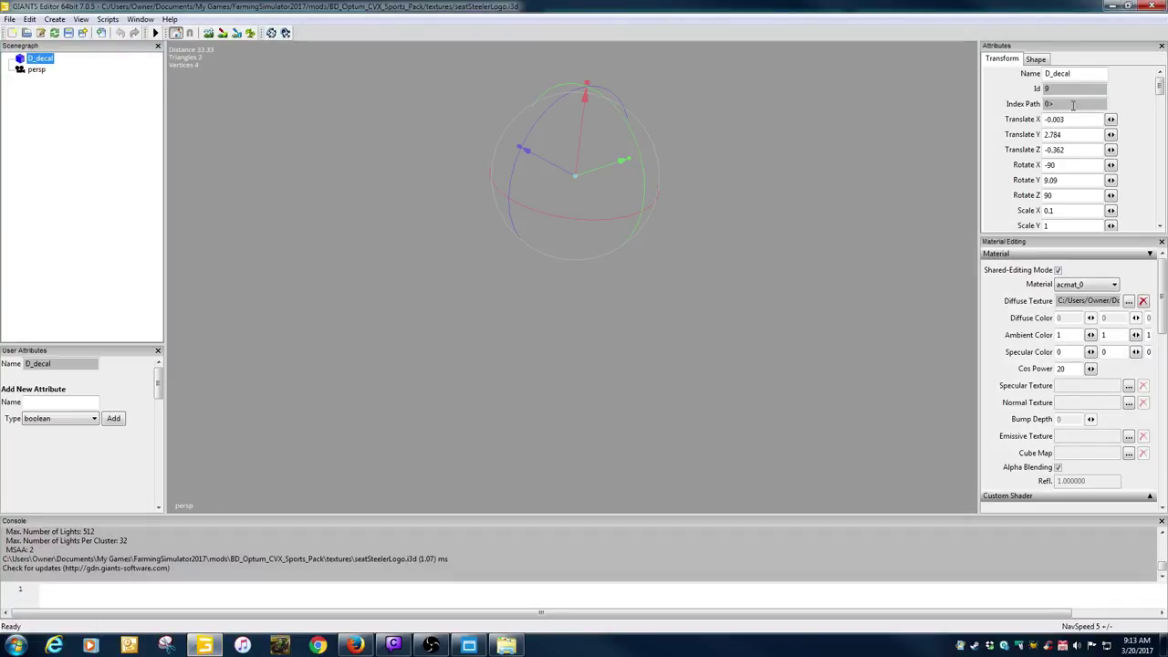
double_click(1051, 74)
key("ctrl+v")
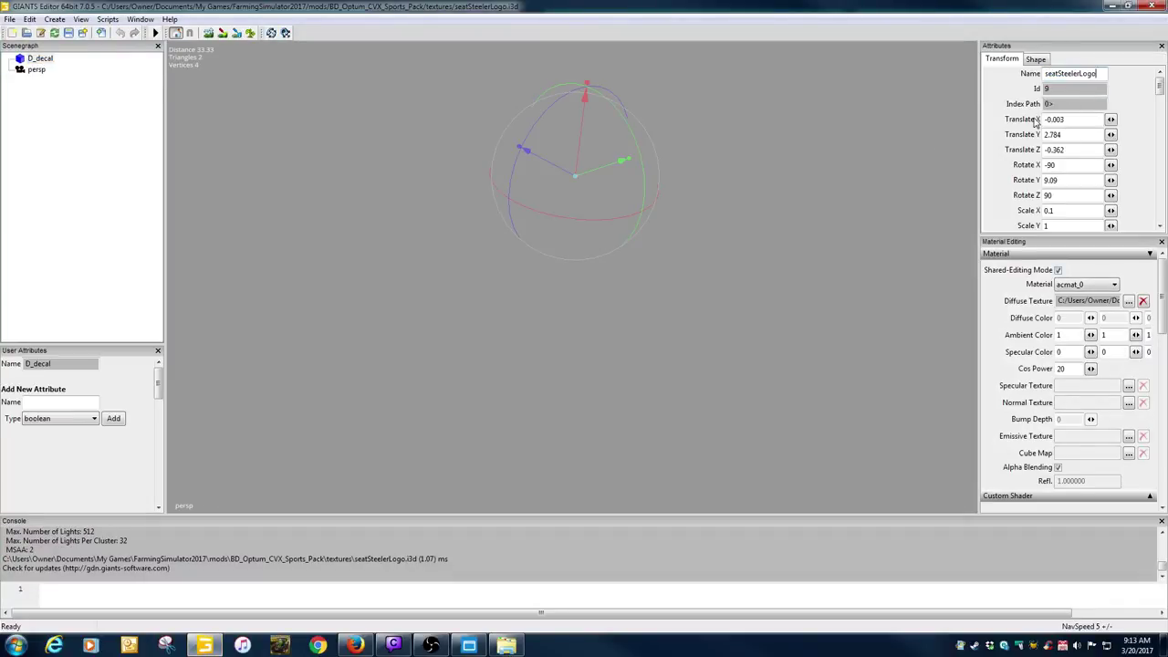
key("Return")
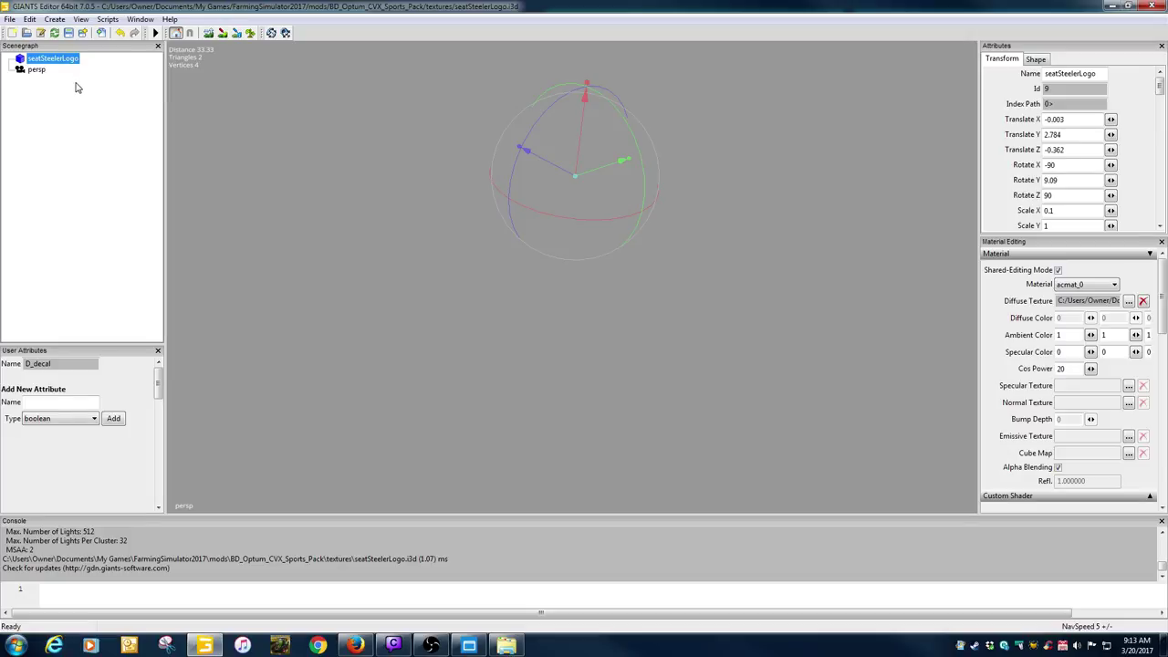
left_click(67, 34)
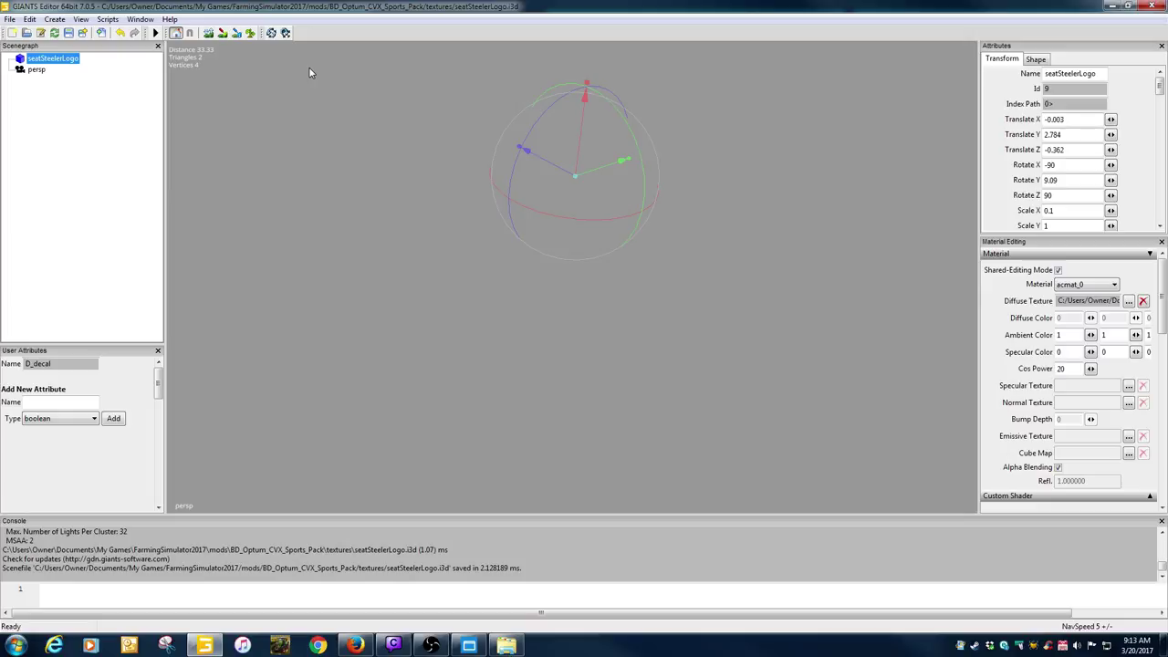
left_click(1151, 6)
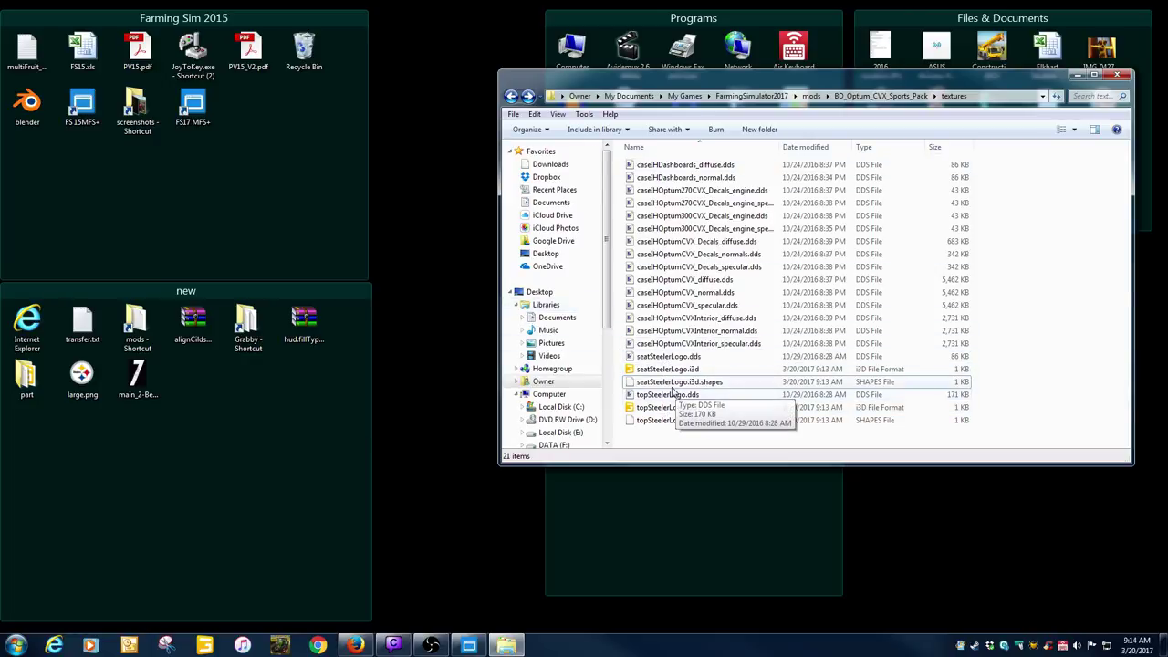
Open seatSteelerLogo.dds from the textures folder and the number 7 image from the desktop in paint.net.
double_click(649, 357)
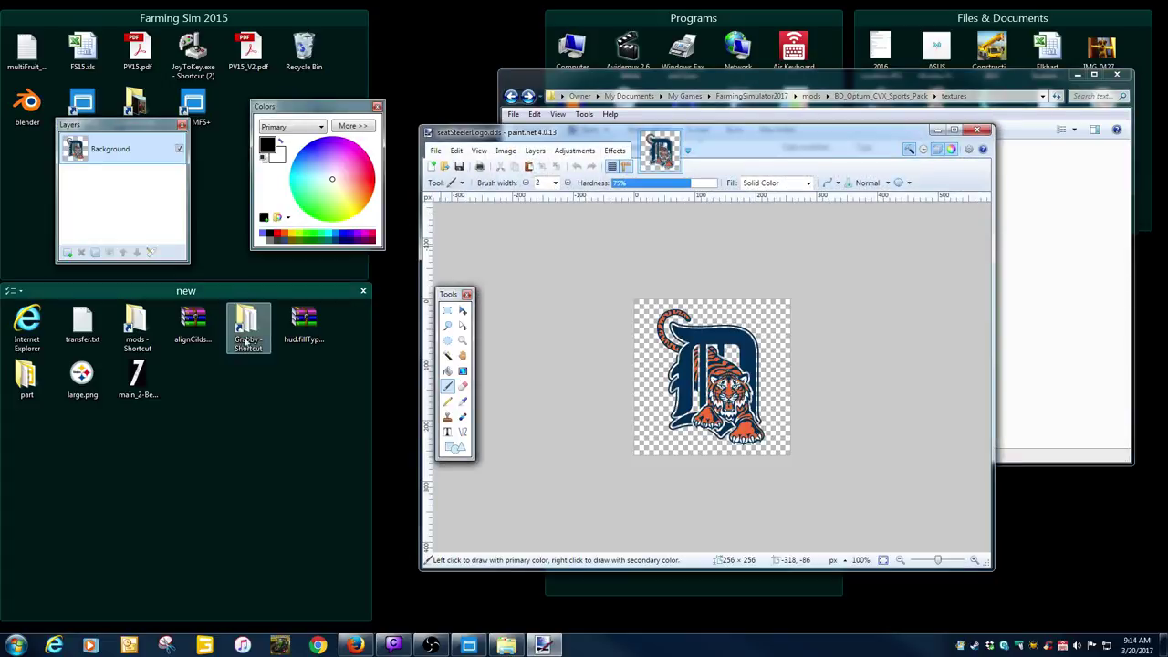
double_click(137, 379)
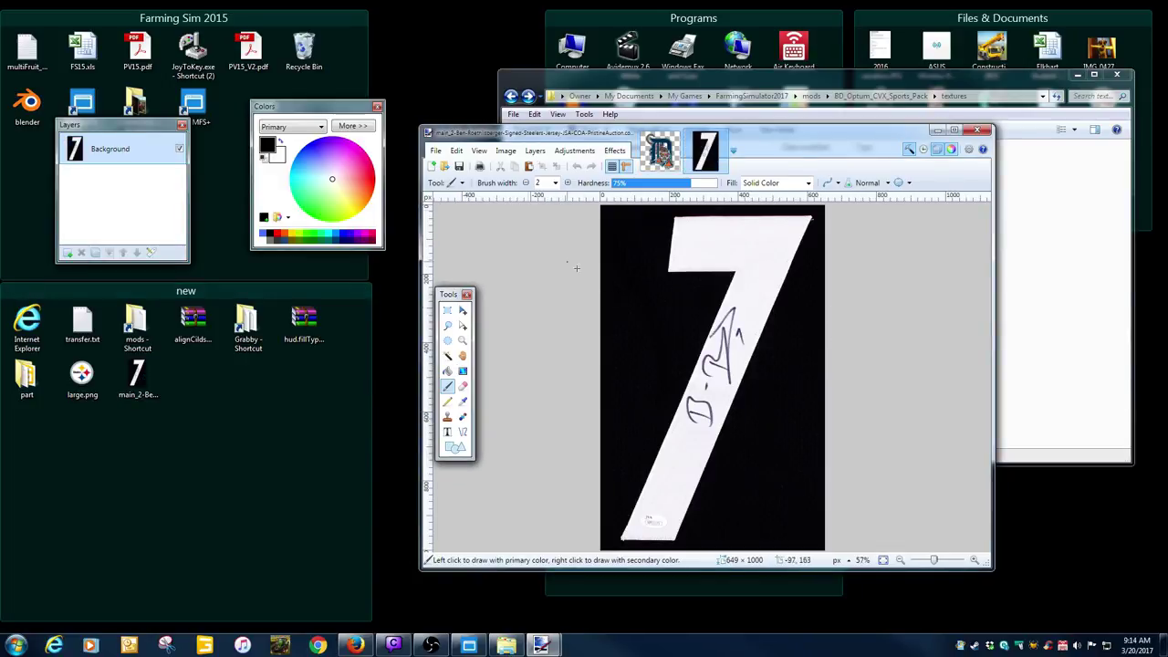
Select the black background with the Magic Wand, invert the selection to the white number 7, and copy it.
left_click(453, 182)
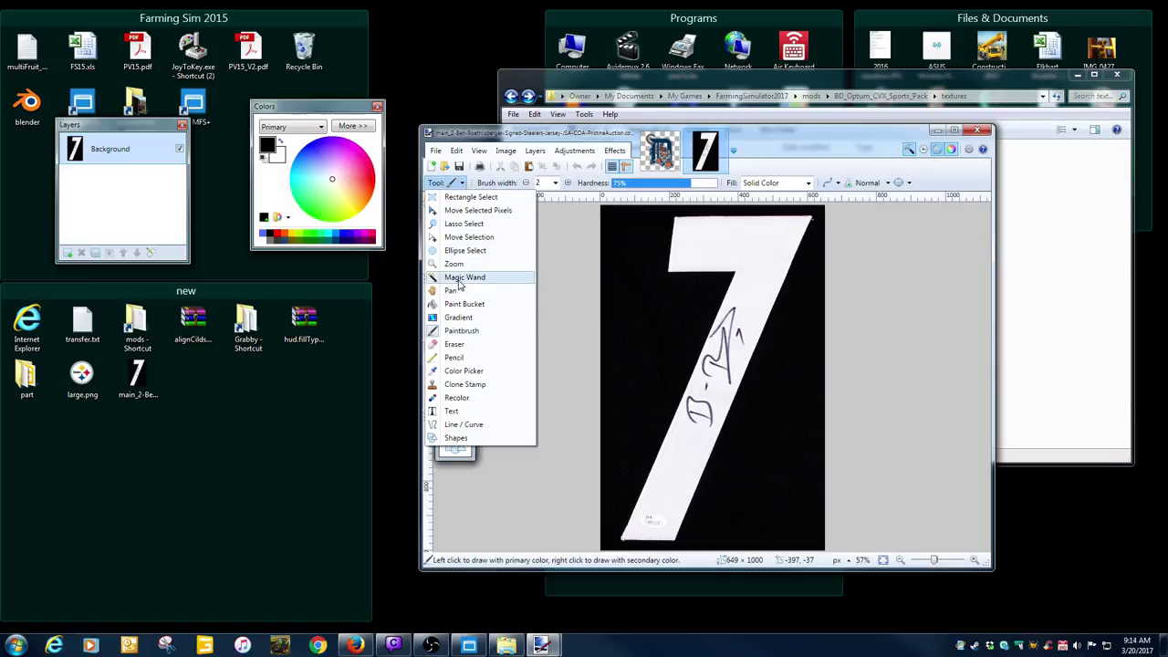
left_click(458, 277)
left_click(663, 353)
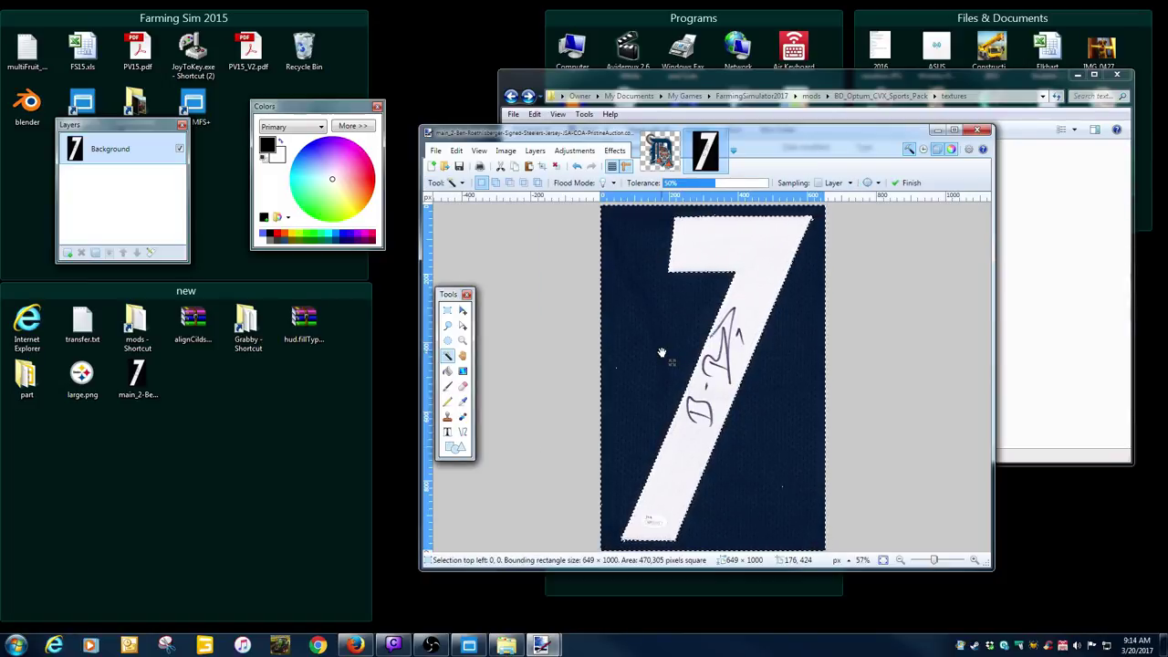
key("ctrl+i")
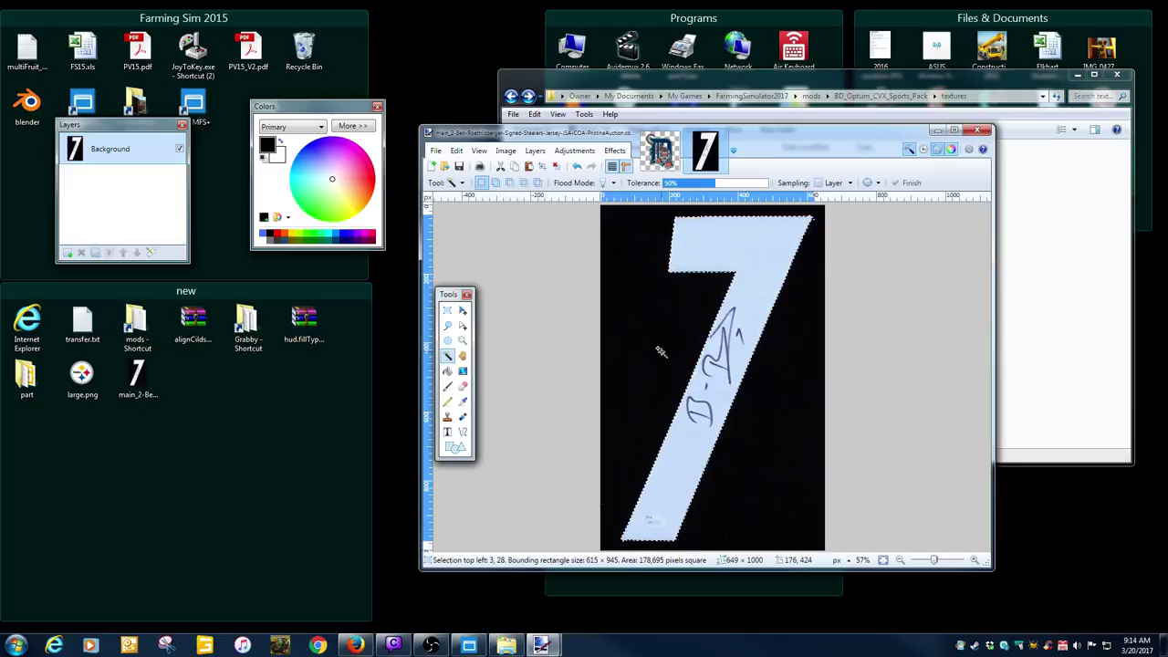
Clear the tiger artwork from seatSteelerLogo.dds and paste the copied number 7 while keeping the canvas size.
left_click(664, 153)
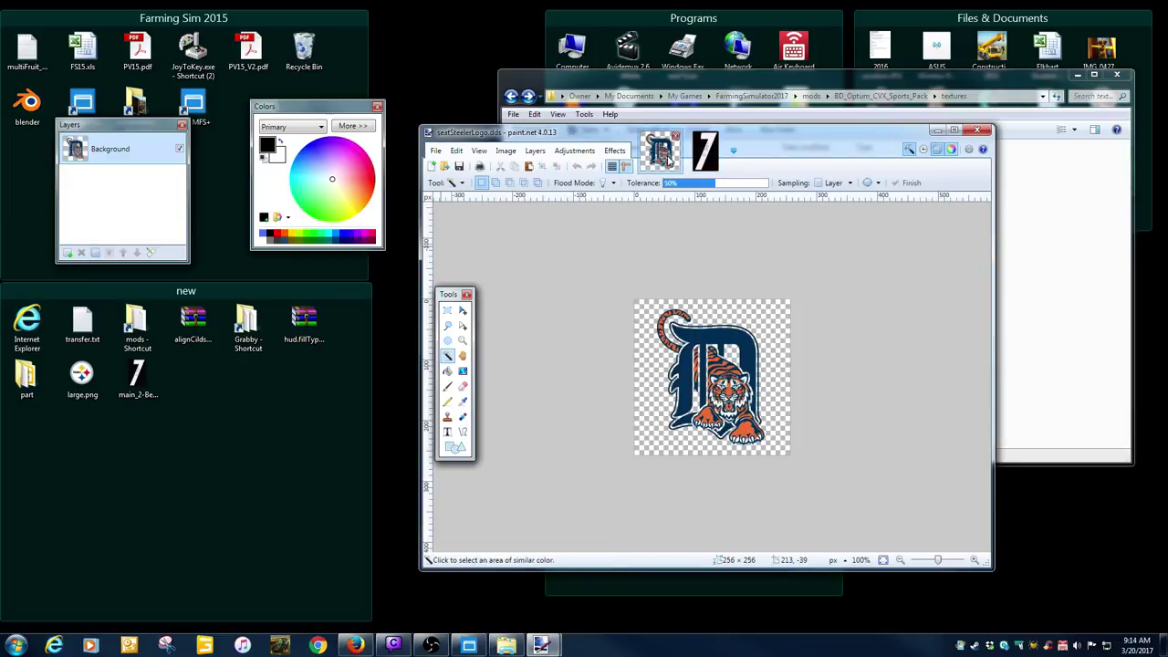
key("ctrl+a")
key("Delete")
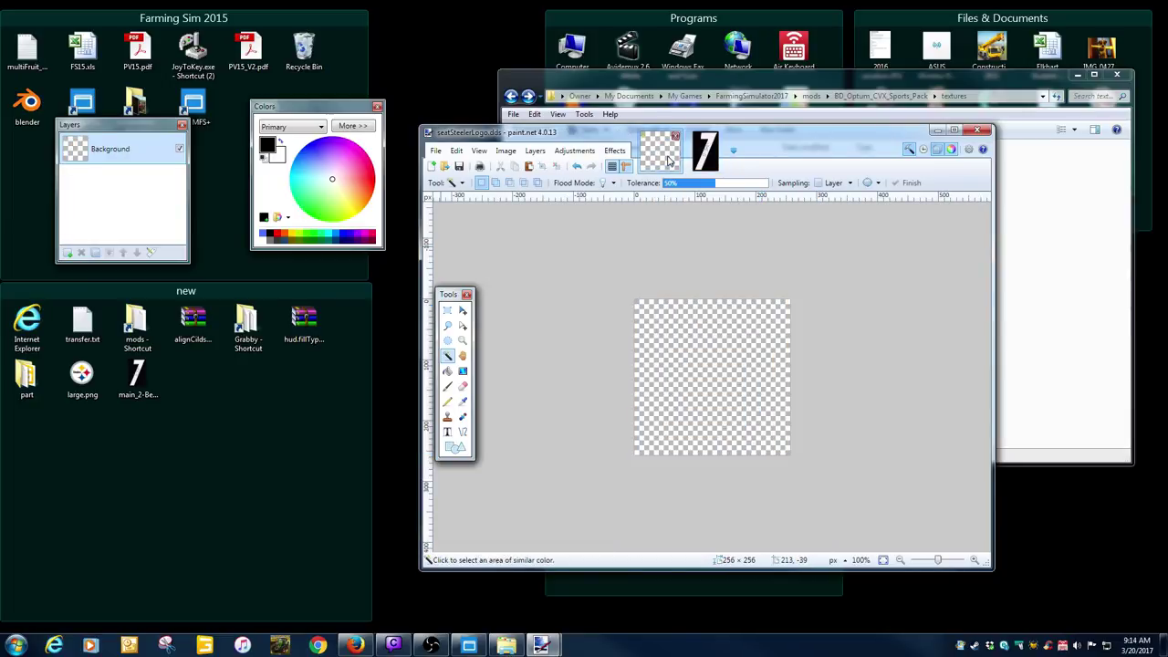
key("ctrl+v")
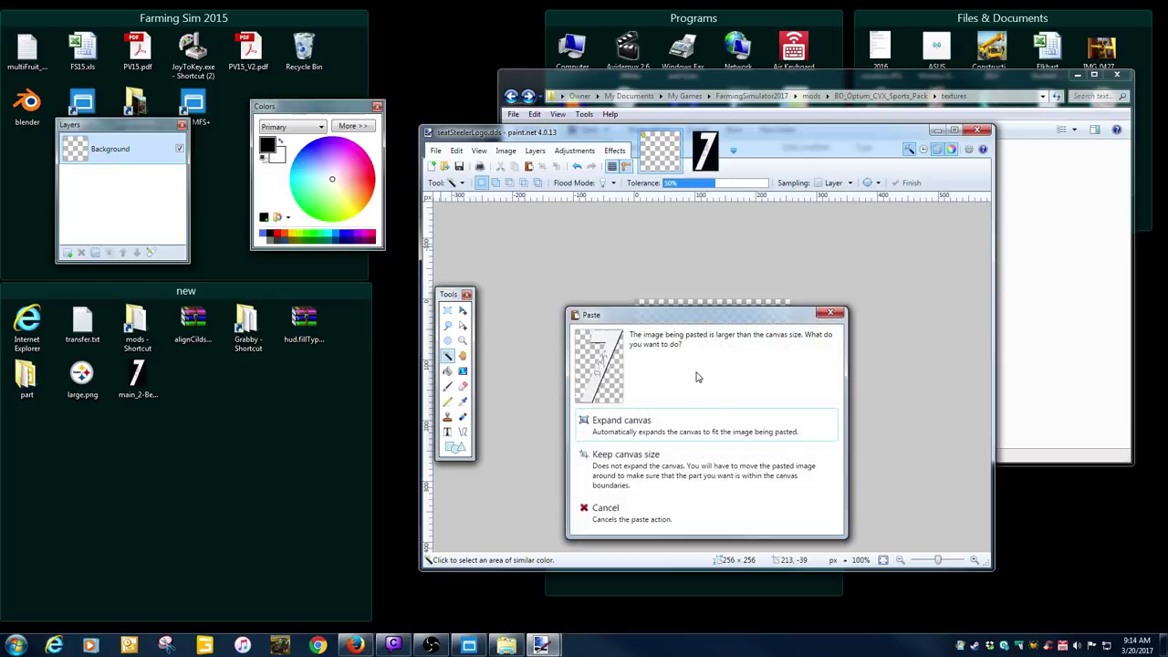
left_click(661, 458)
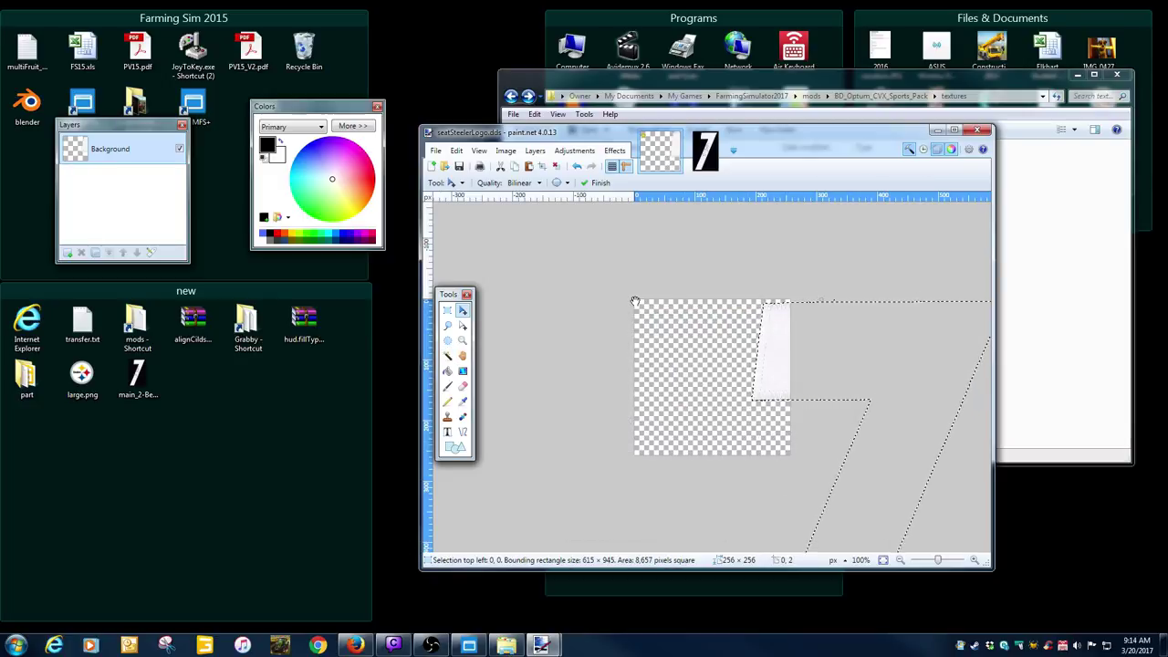
Scale the pasted 7 to about 141 × 238 px, place it near the canvas centre, and deselect it.
mouse_move(644, 303)
left_mouse_down()
mouse_move(714, 425)
mouse_move(881, 480)
mouse_move(649, 285)
left_mouse_up()
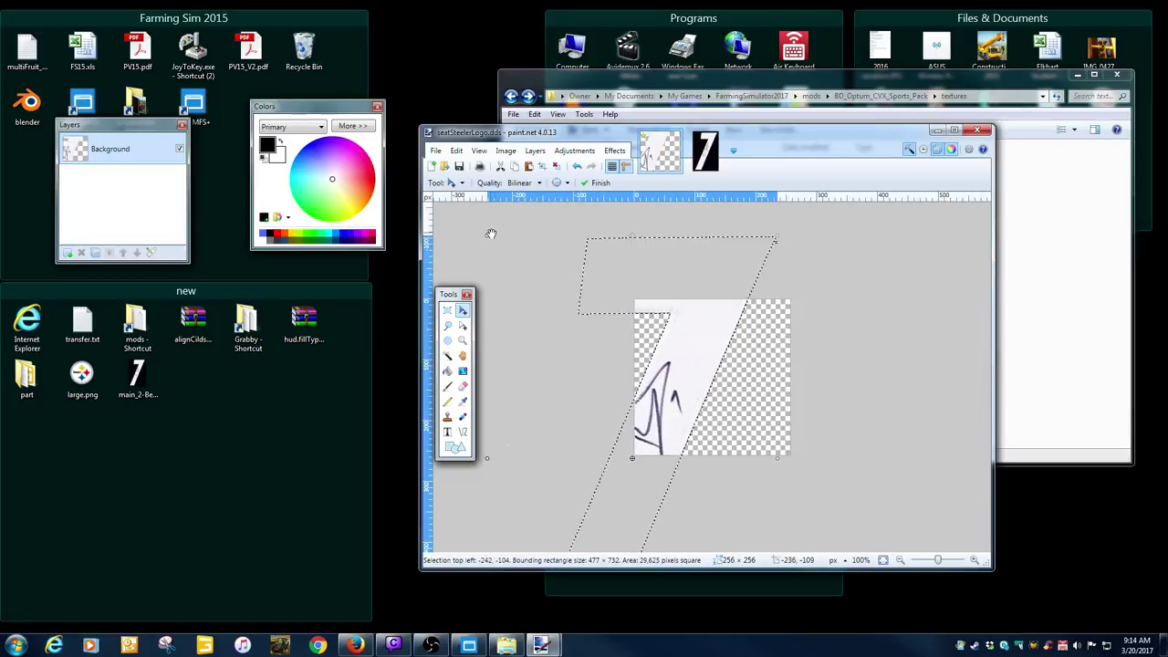
left_click_drag(489, 234, 615, 360)
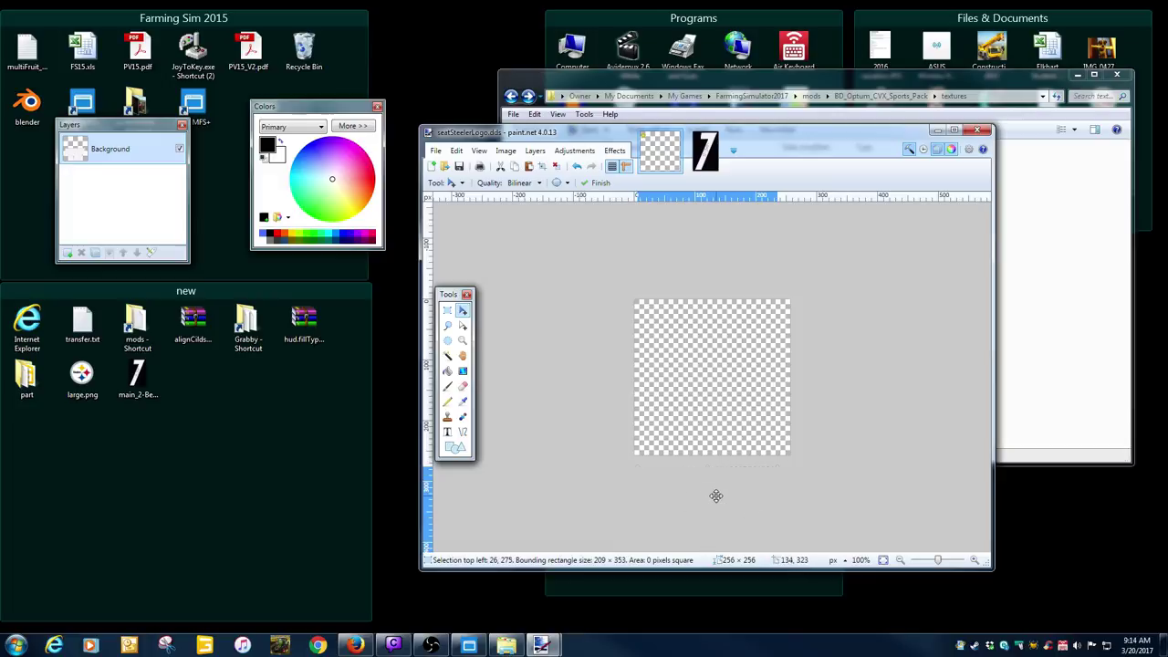
left_click_drag(714, 495, 709, 337)
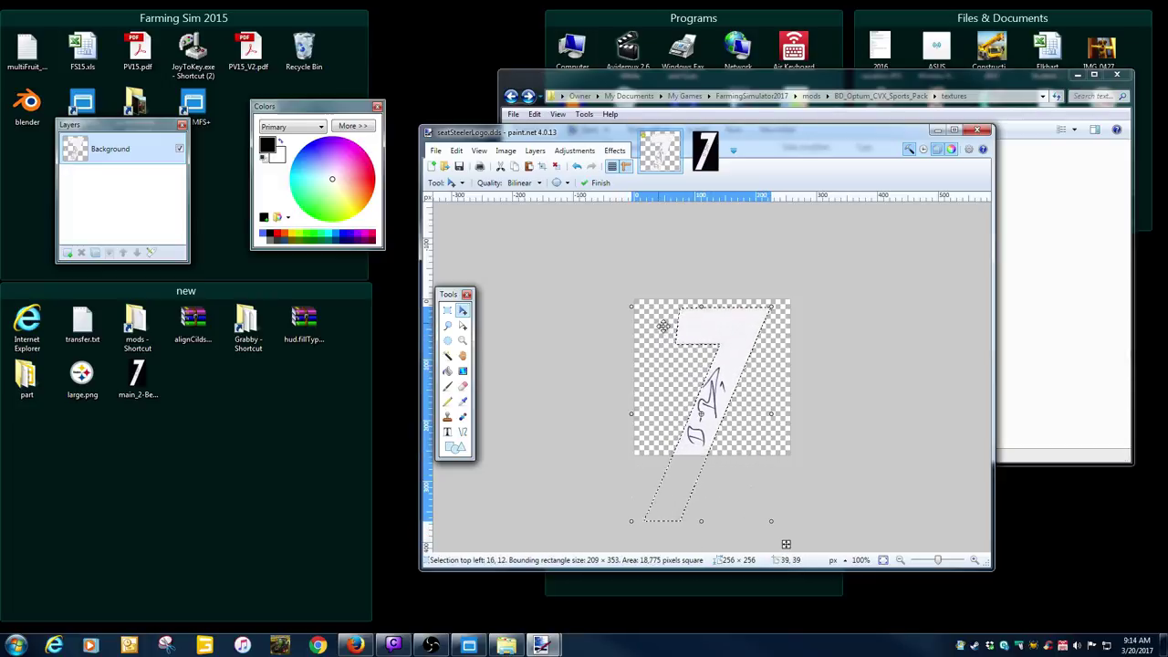
left_click_drag(637, 308, 708, 325)
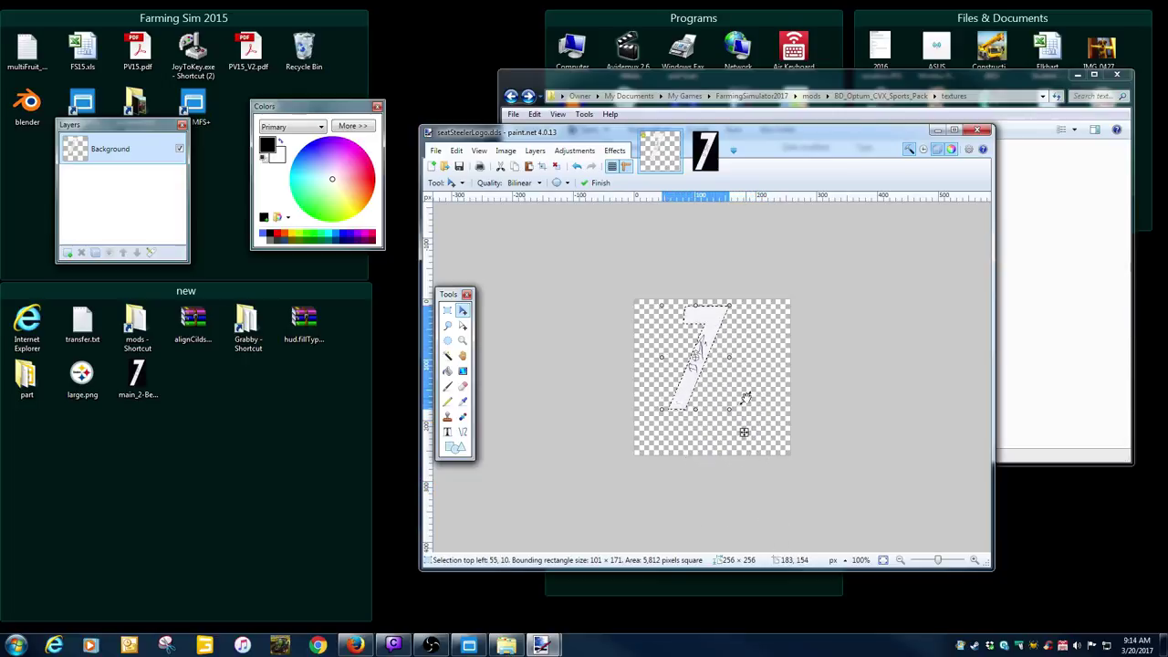
mouse_move(736, 416)
left_mouse_down()
mouse_move(767, 451)
mouse_move(735, 422)
left_mouse_up()
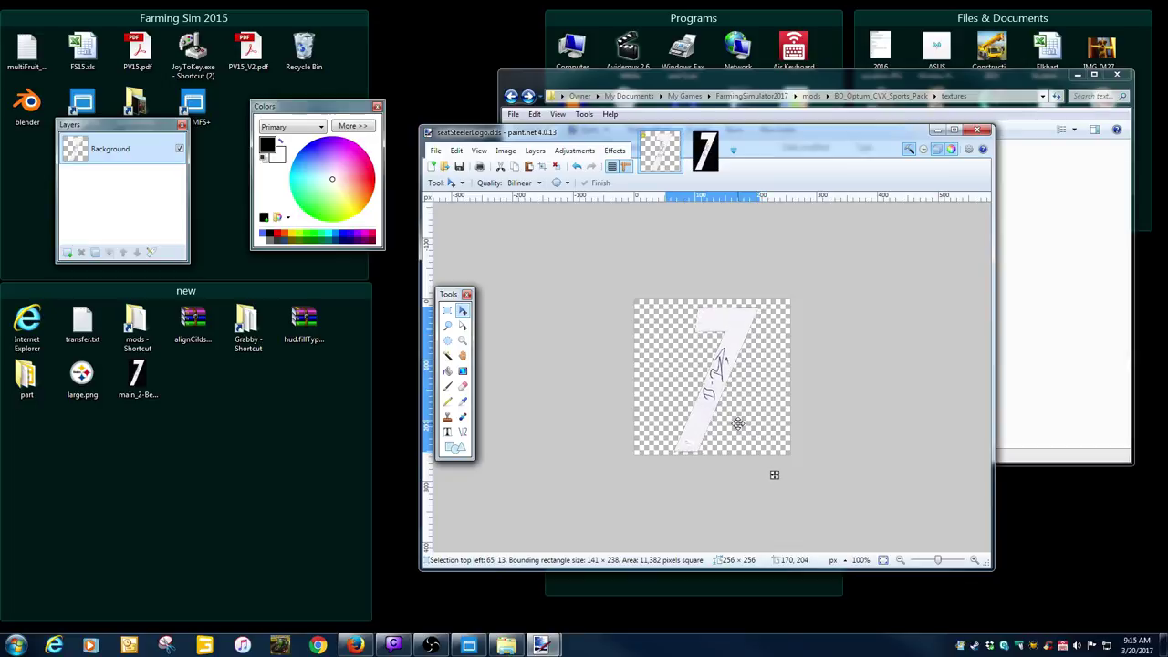
scroll(858, 409, "up", 1, "ctrl")
scroll(858, 409, "up", 3, "ctrl")
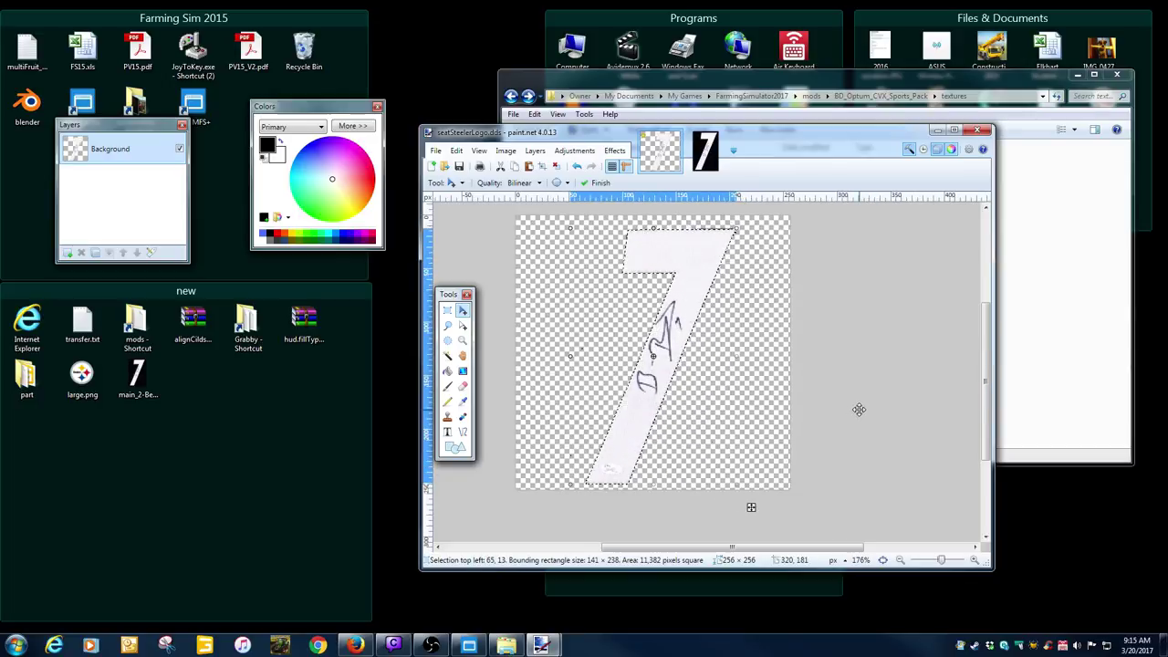
scroll(858, 410, "down", 2, "ctrl")
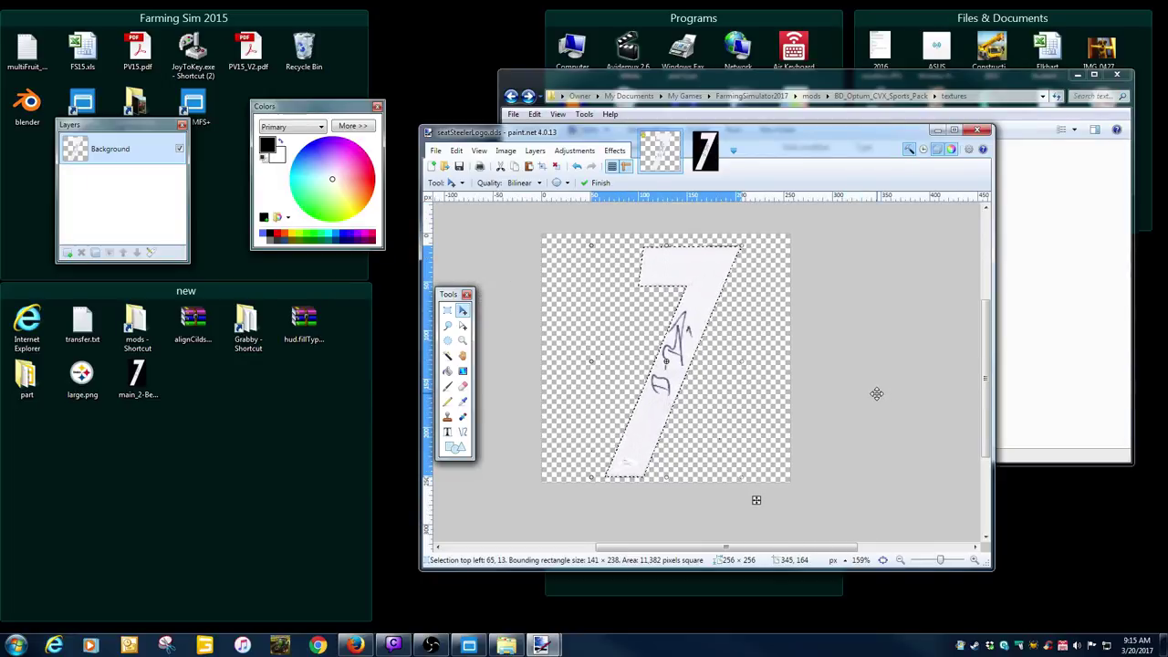
key("Return")
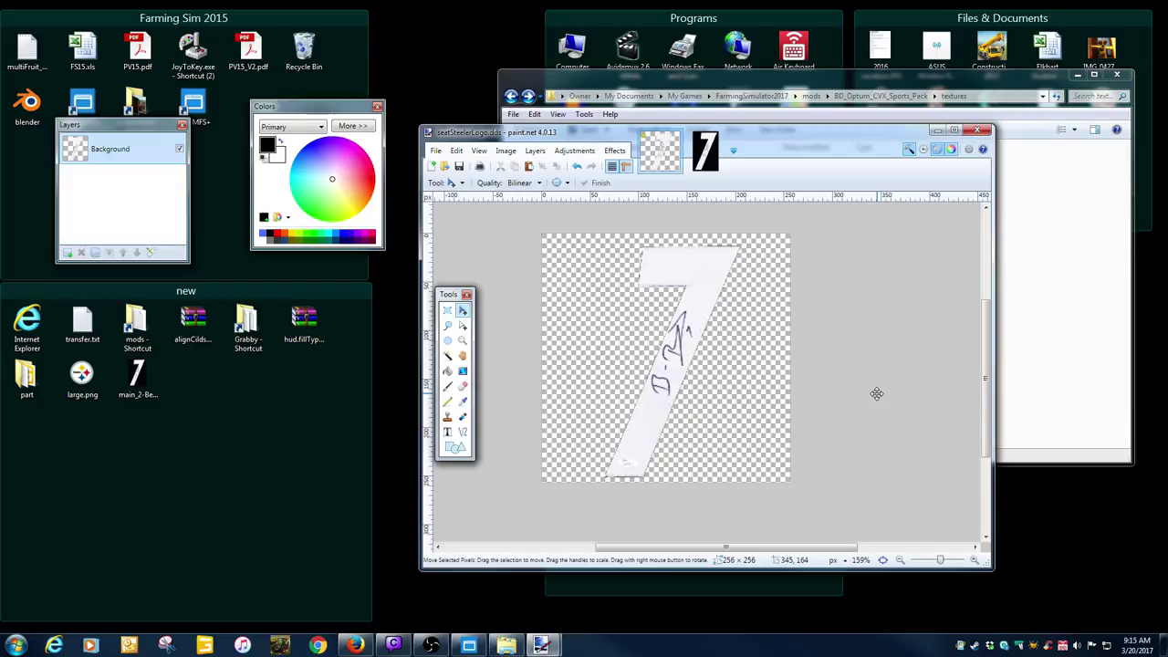
Maximize the paint.net window, move the Colors and Layers windows off the artwork, and inspect the number 7 up close.
left_click(953, 132)
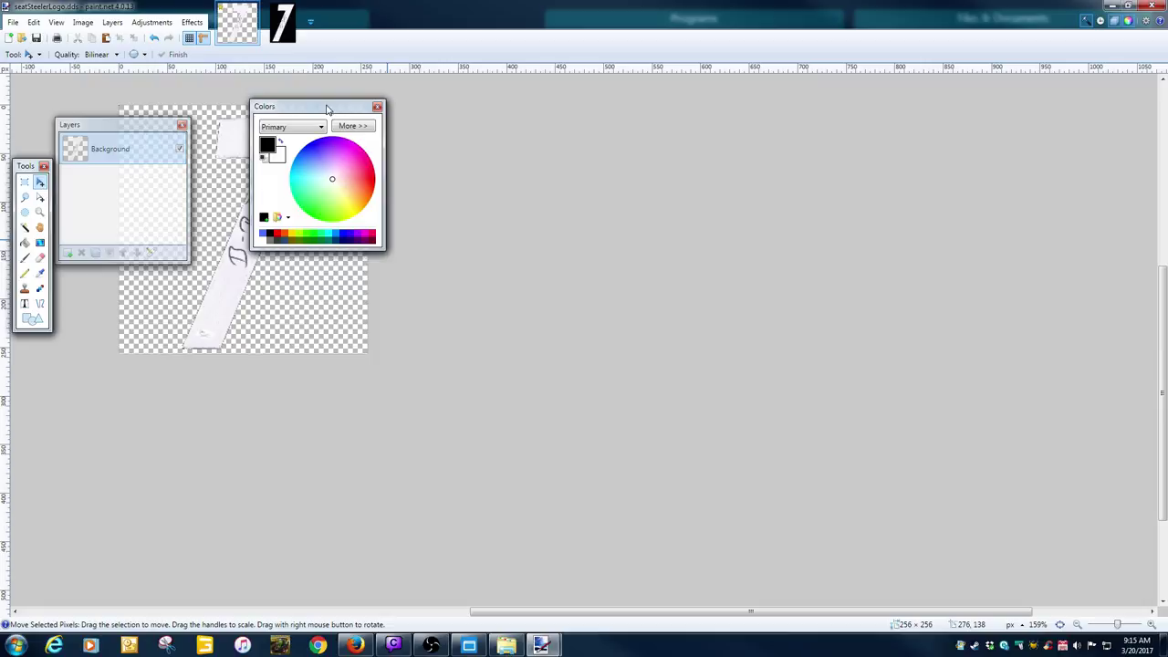
left_click_drag(327, 109, 748, 174)
left_click_drag(139, 128, 541, 184)
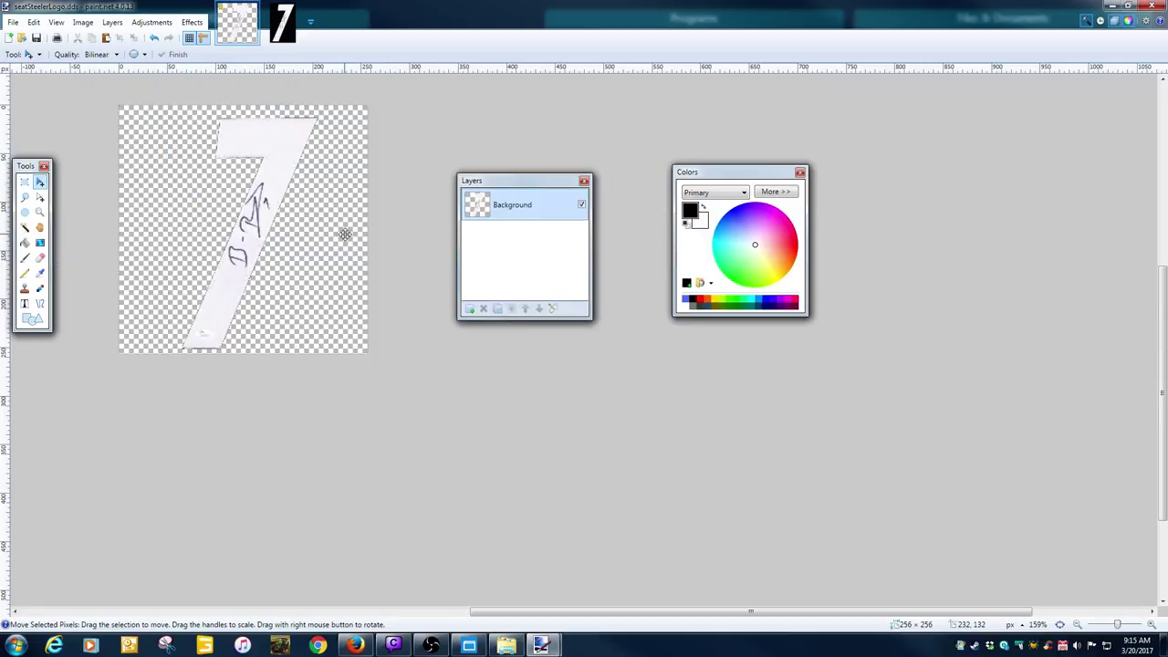
scroll(326, 243, "up", 4, "ctrl")
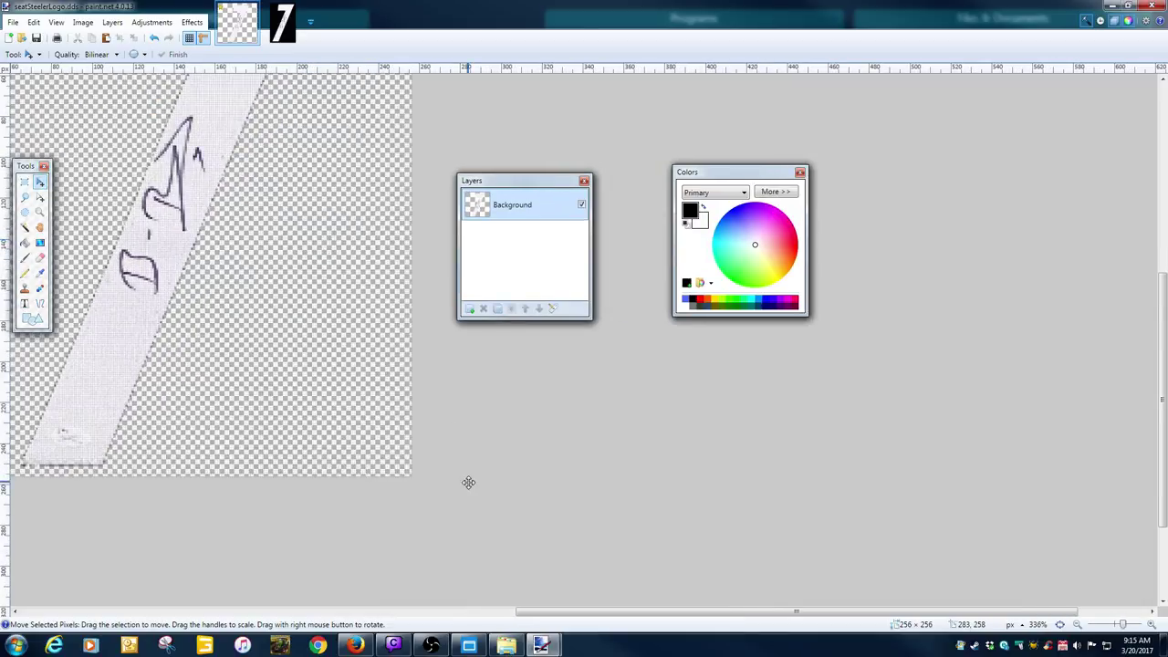
left_click_drag(576, 611, 475, 611)
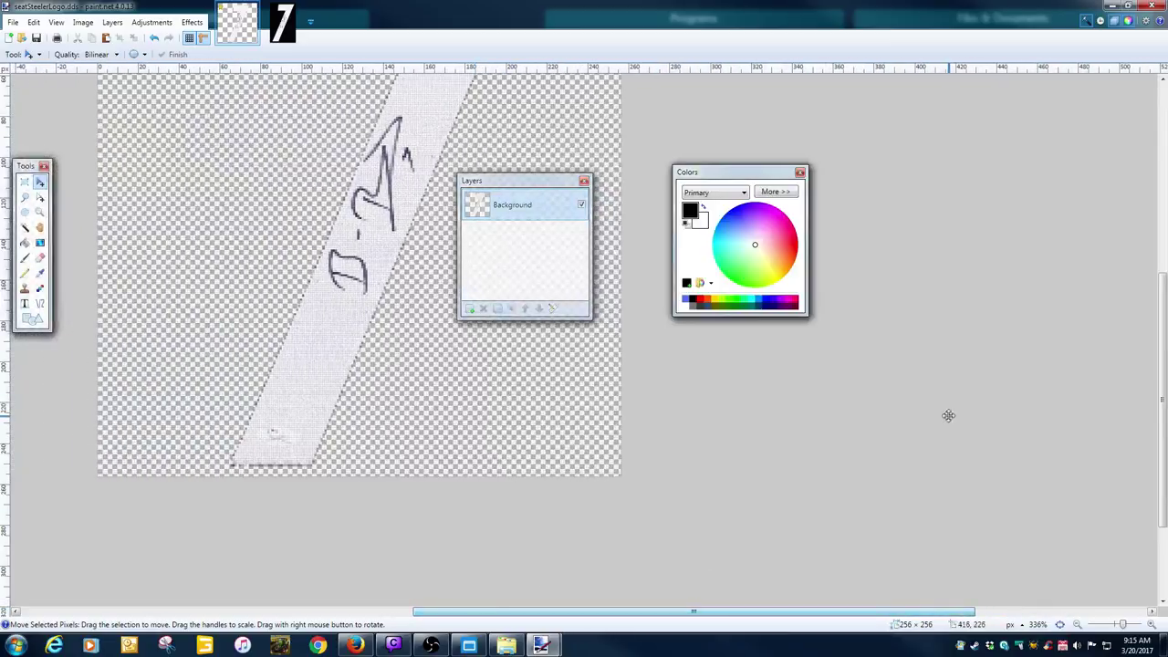
left_click_drag(1163, 365, 1163, 339)
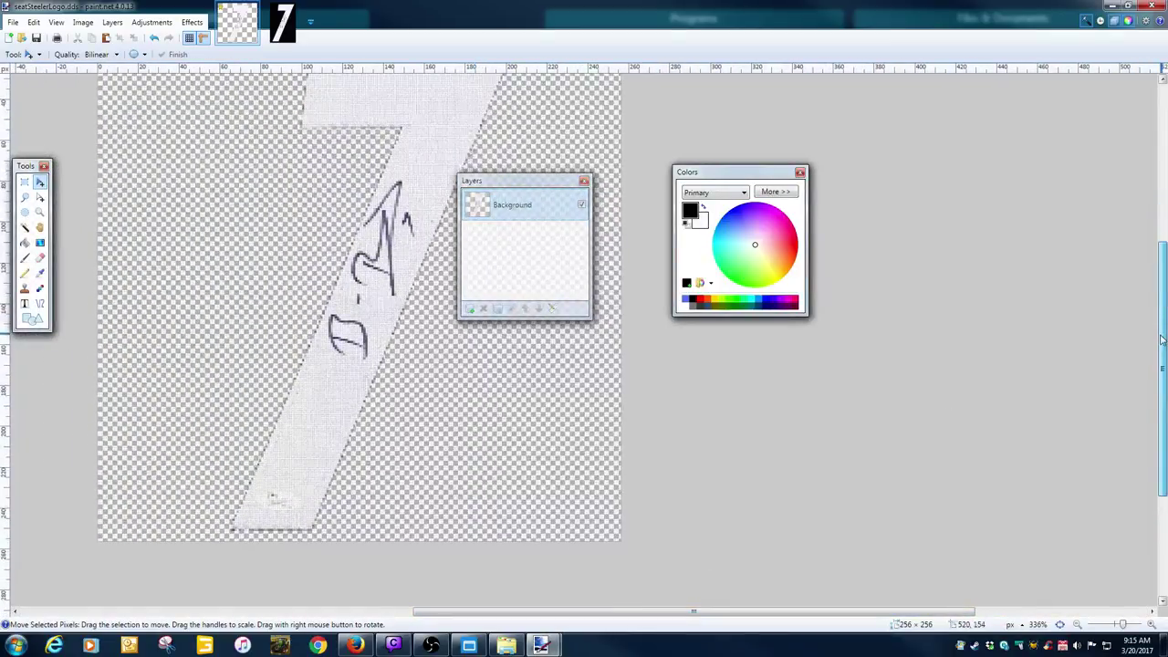
Save over seatSteelerLogo.dds as DXT5 (Interpolated Alpha) with mip maps generated, and close paint.net.
left_click(15, 22)
left_click(37, 124)
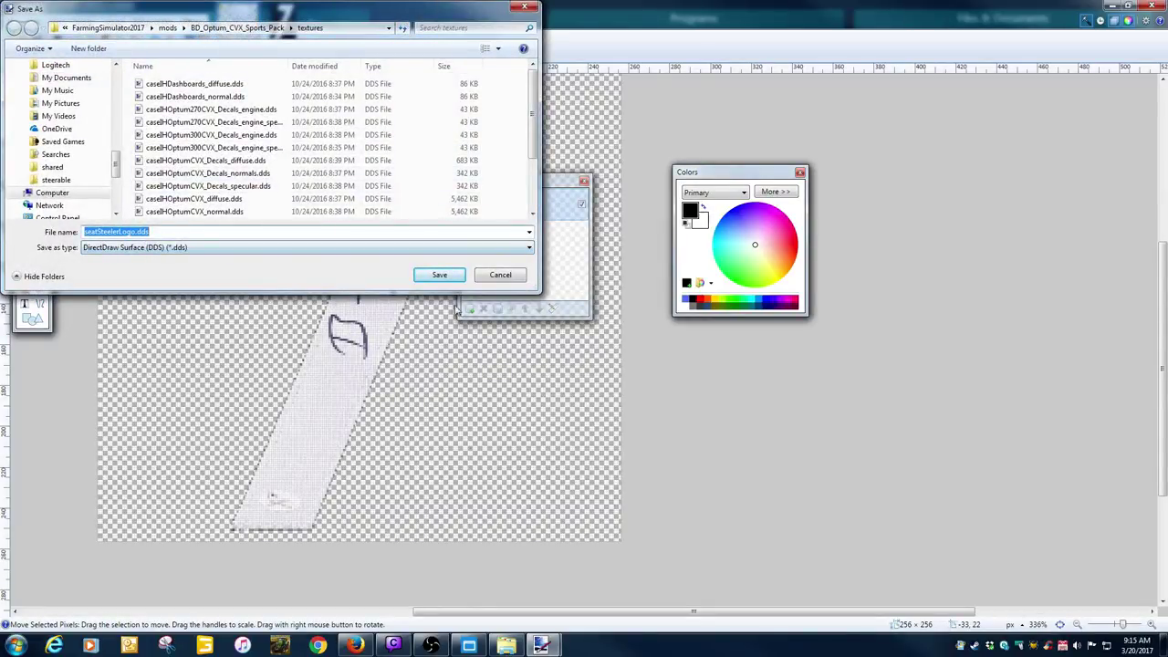
left_click(440, 274)
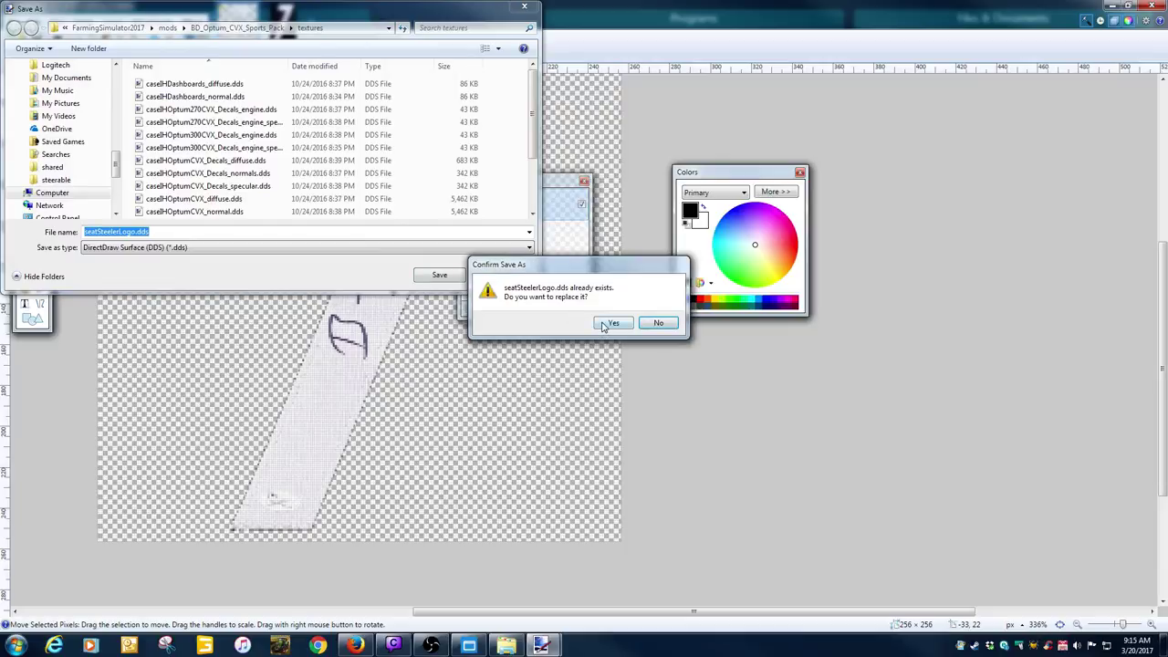
left_click(609, 324)
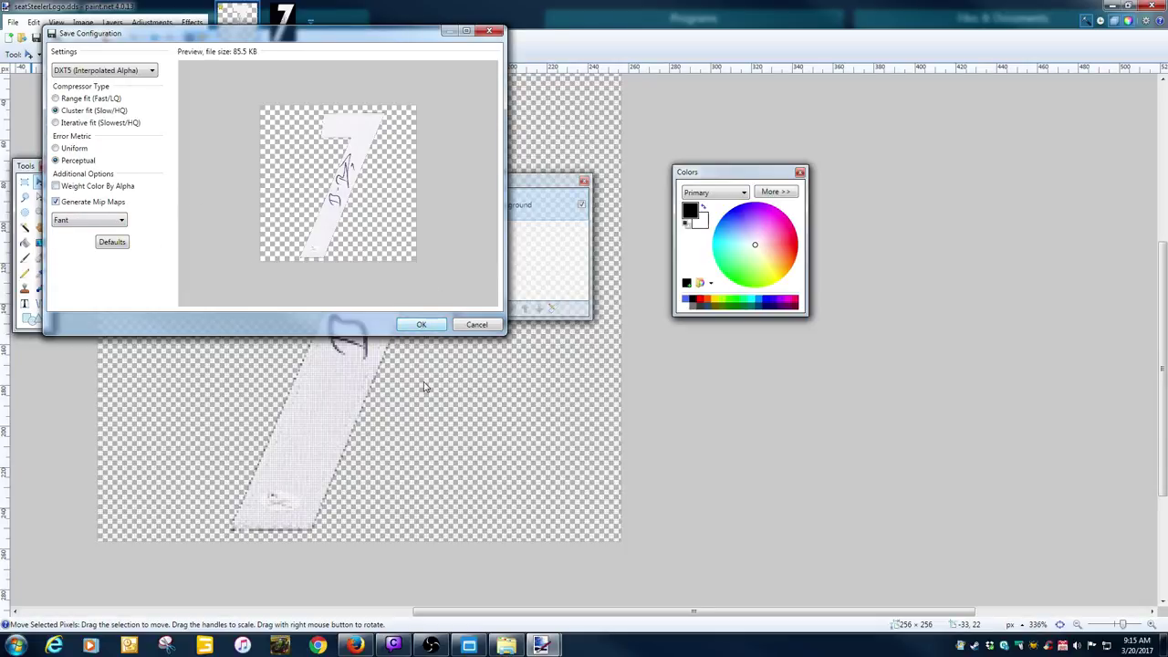
left_click(415, 325)
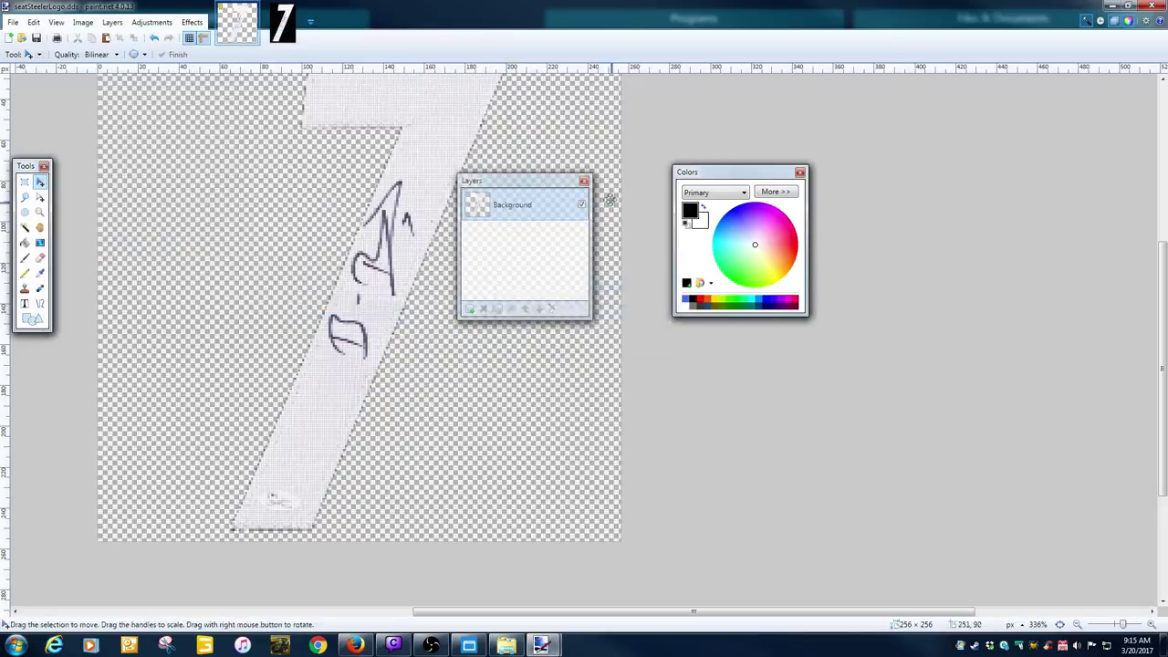
left_click(1160, 8)
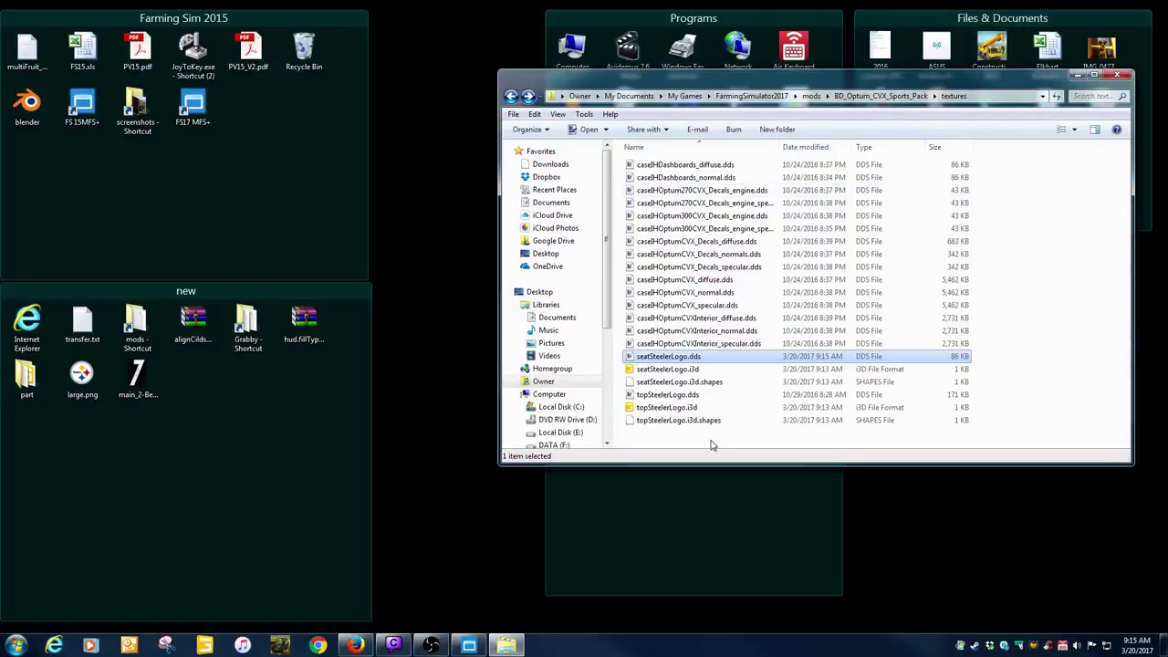
Open topSteelerLogo.dds from the textures folder in paint.net and close the Layers and Colors windows.
double_click(666, 396)
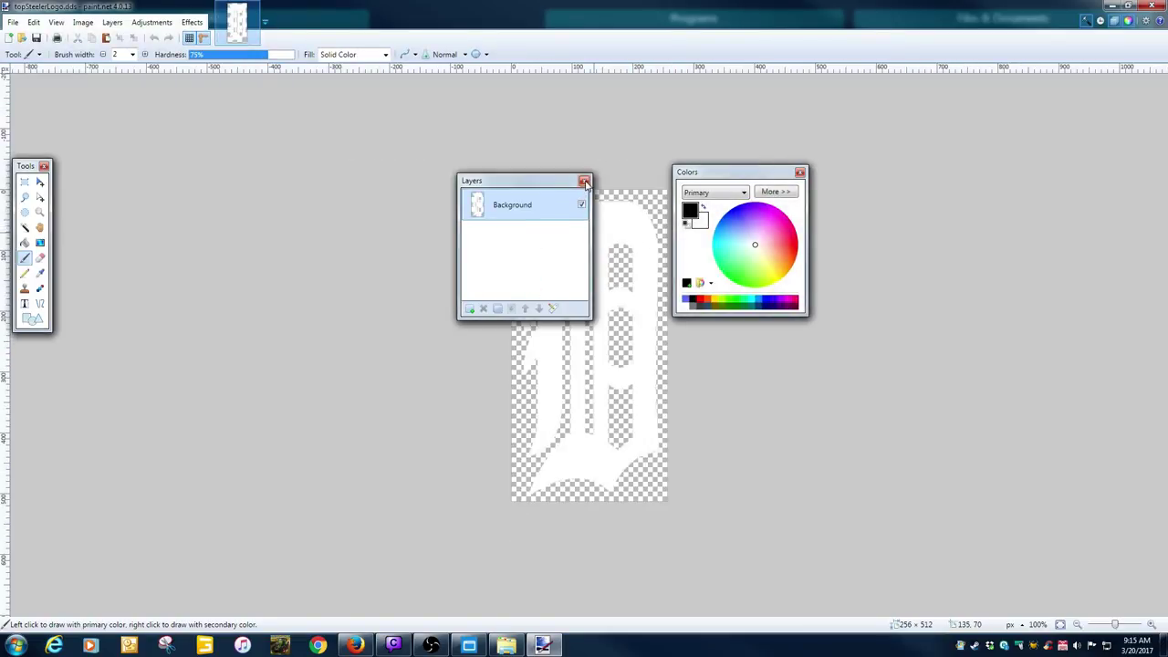
left_click(584, 180)
left_click(800, 172)
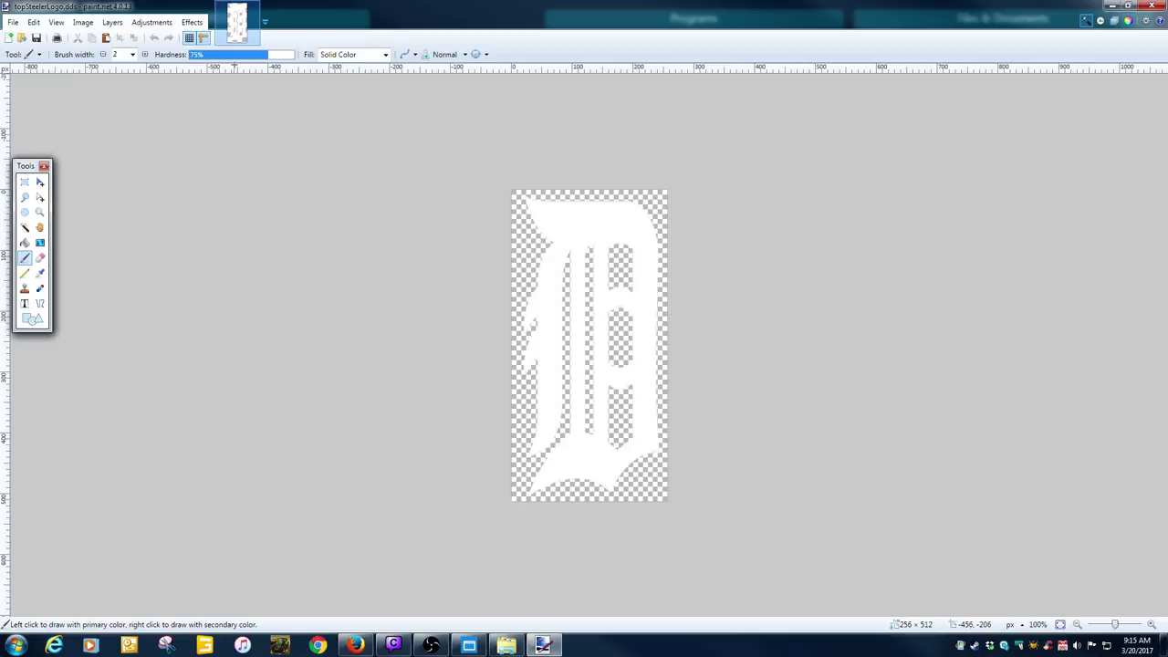
Check the pixel dimensions of topSteelerLogo.dds without resizing it, and close paint.net.
left_click(83, 22)
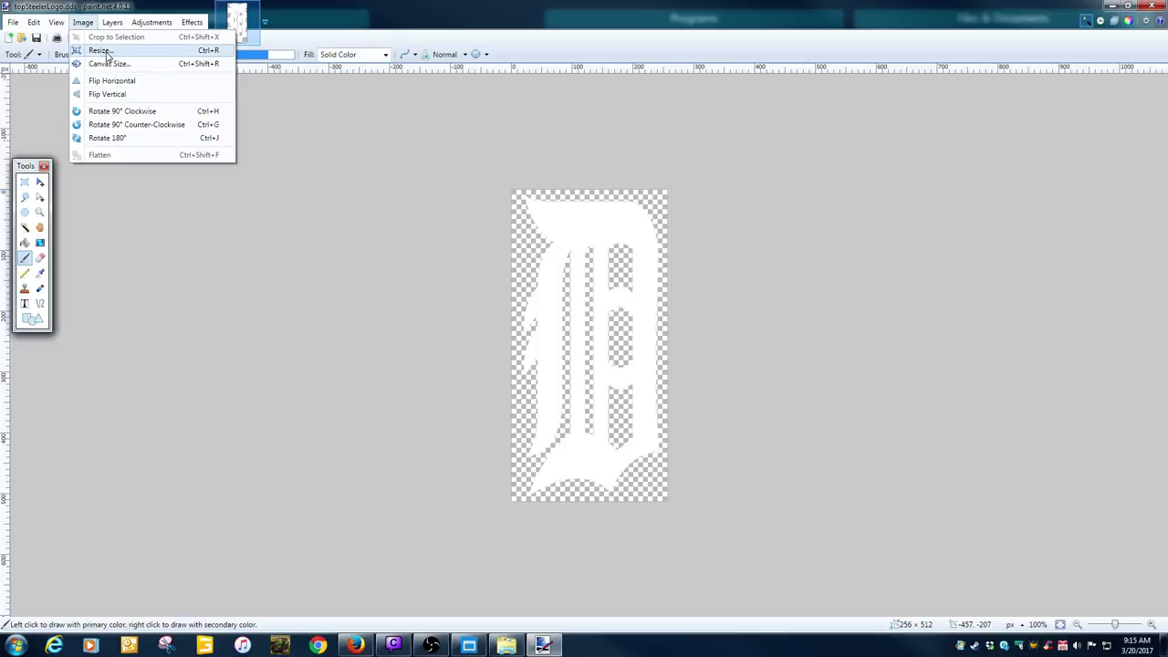
left_click(96, 49)
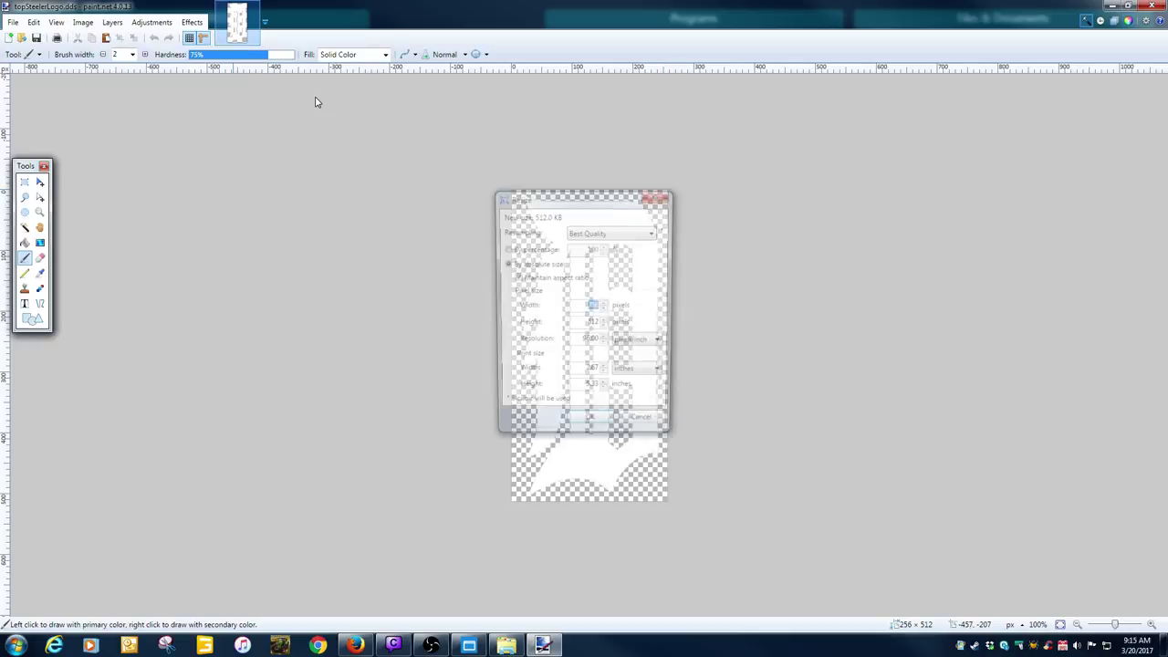
left_click(657, 196)
left_click(1151, 5)
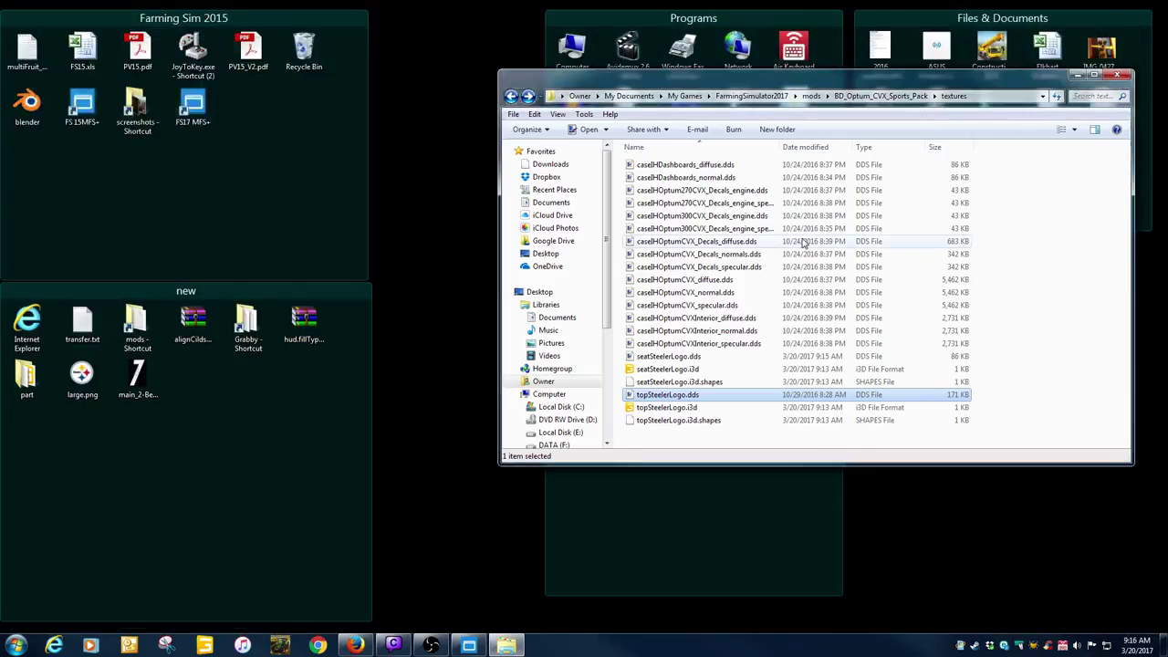
Open seatSteelerLogo.dds, check its pixel dimensions for comparison without resizing it, and close paint.net.
double_click(666, 355)
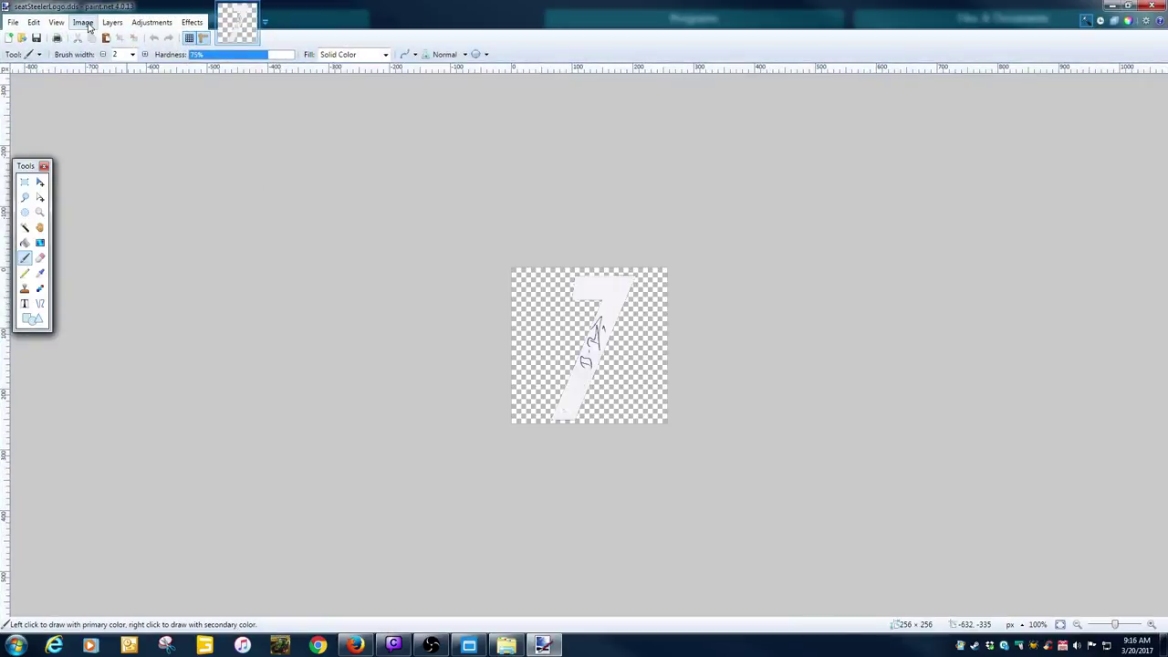
left_click(82, 22)
left_click(96, 45)
left_click(663, 197)
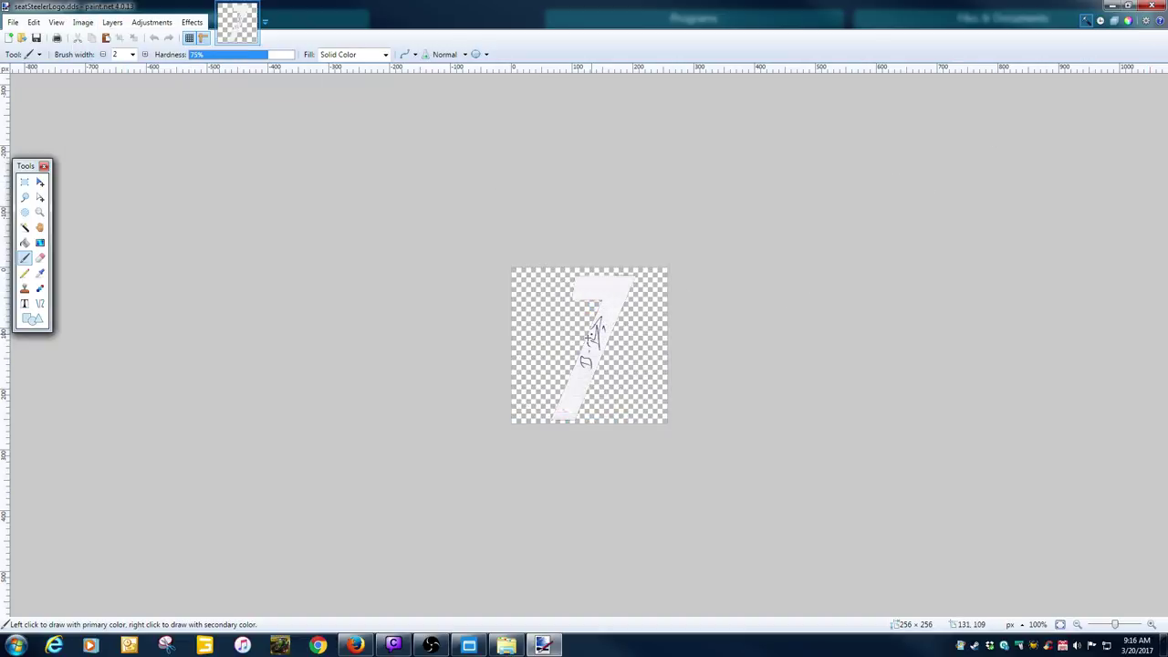
left_click(1151, 7)
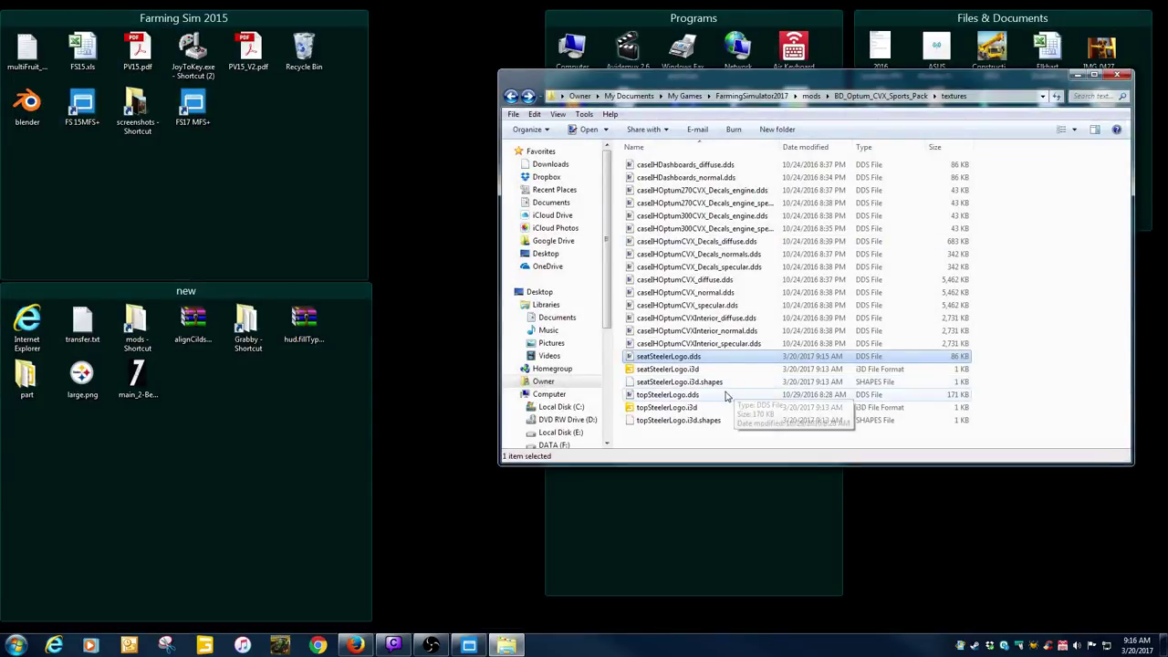
Open topSteelerLogo.dds in paint.net and resize it to 512 × 512 pixels without maintaining the aspect ratio.
double_click(686, 395)
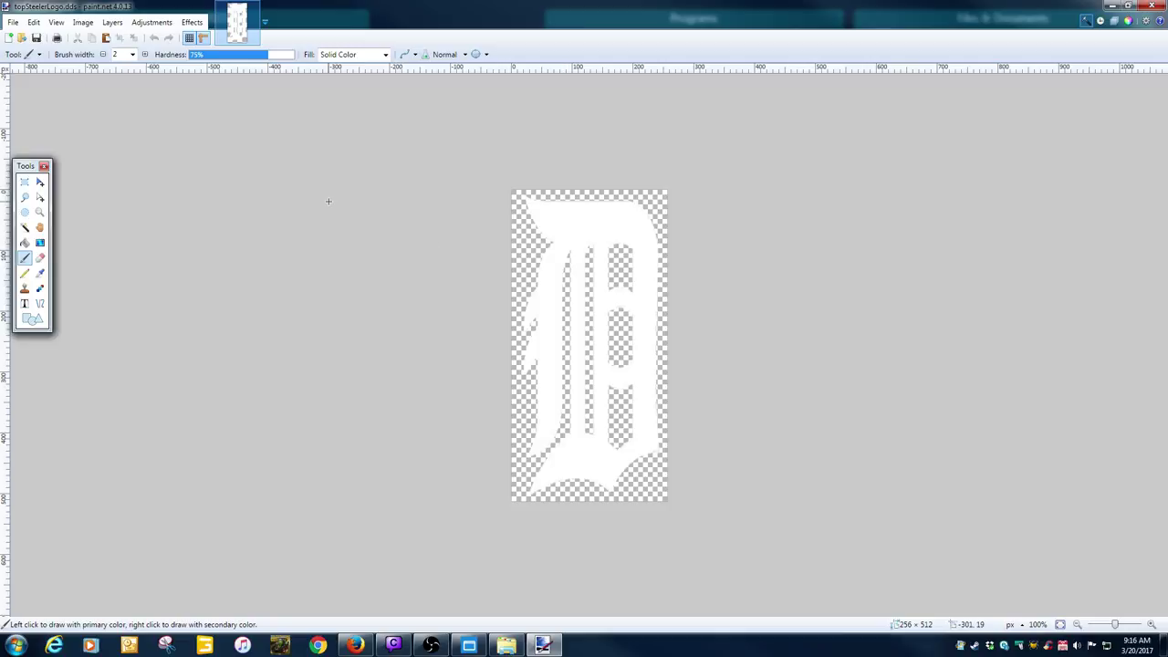
left_click(82, 22)
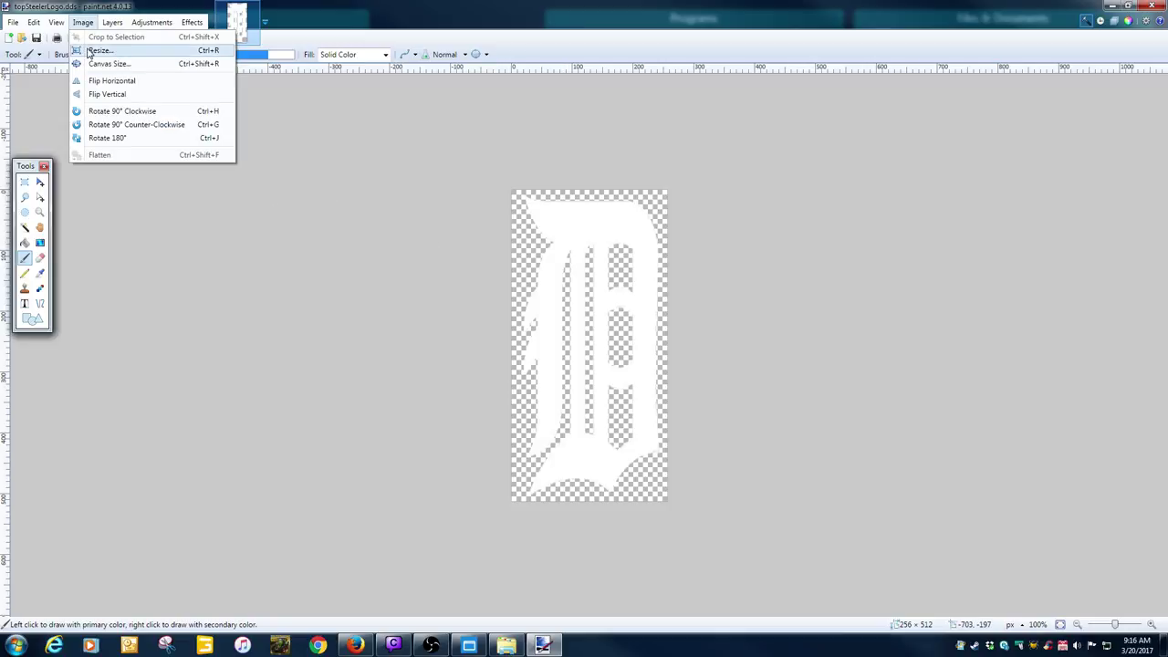
left_click(92, 49)
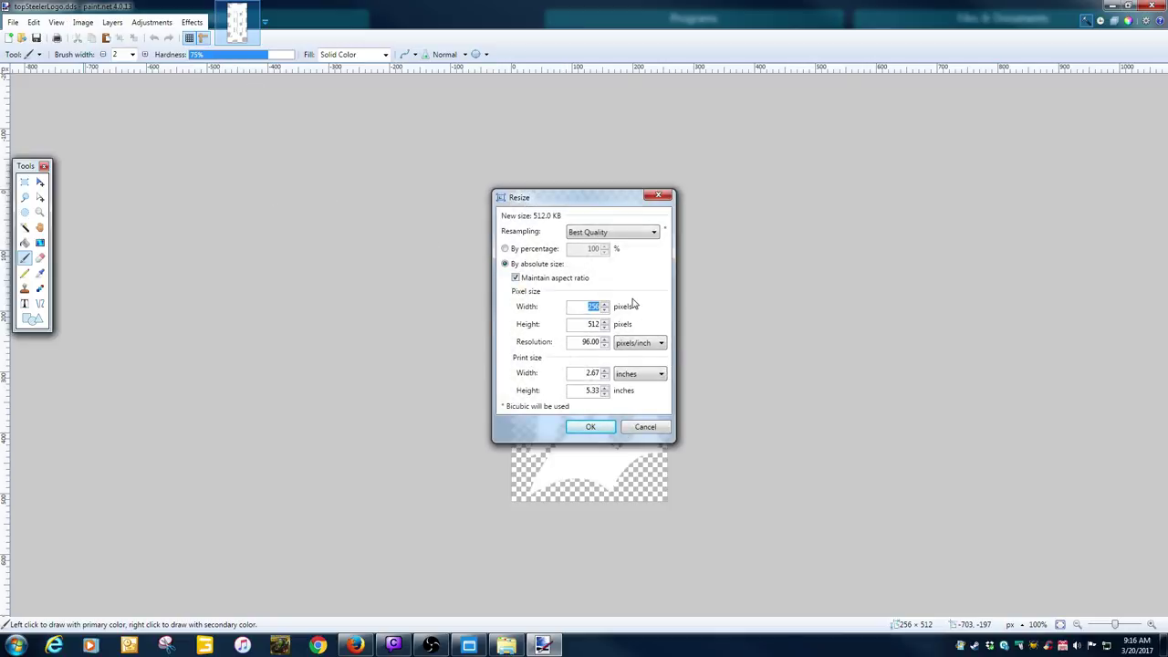
type("152")
left_click(515, 277)
type("512")
left_click(598, 425)
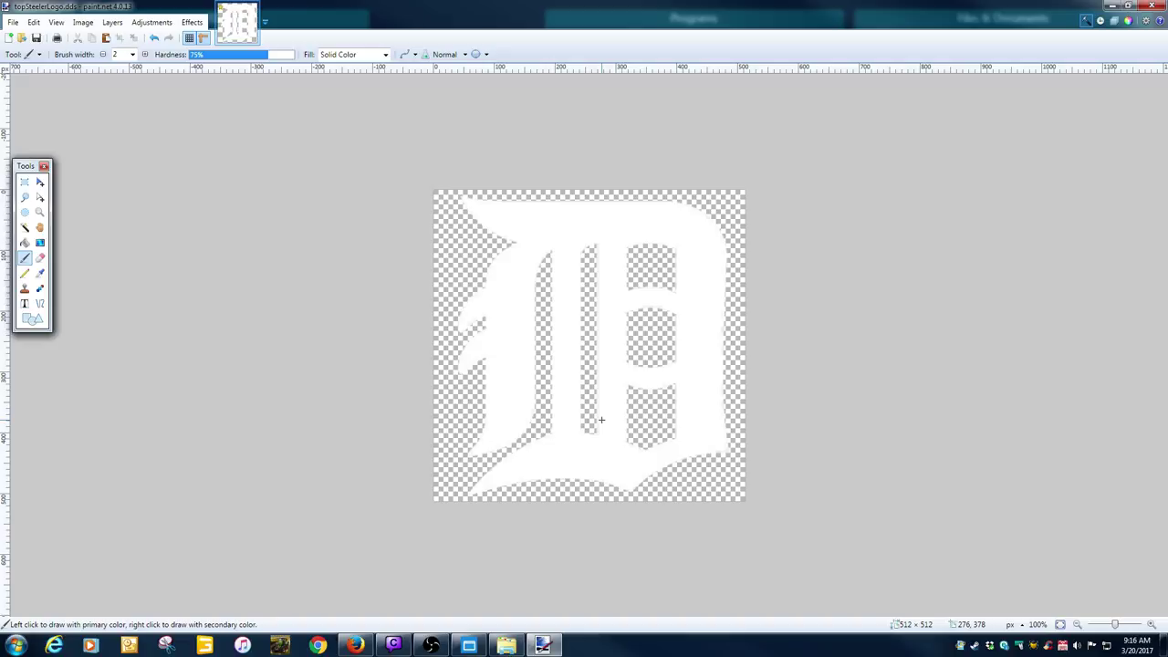
Erase all of the old letter artwork from topSteelerLogo.dds and minimize paint.net.
key("ctrl+a")
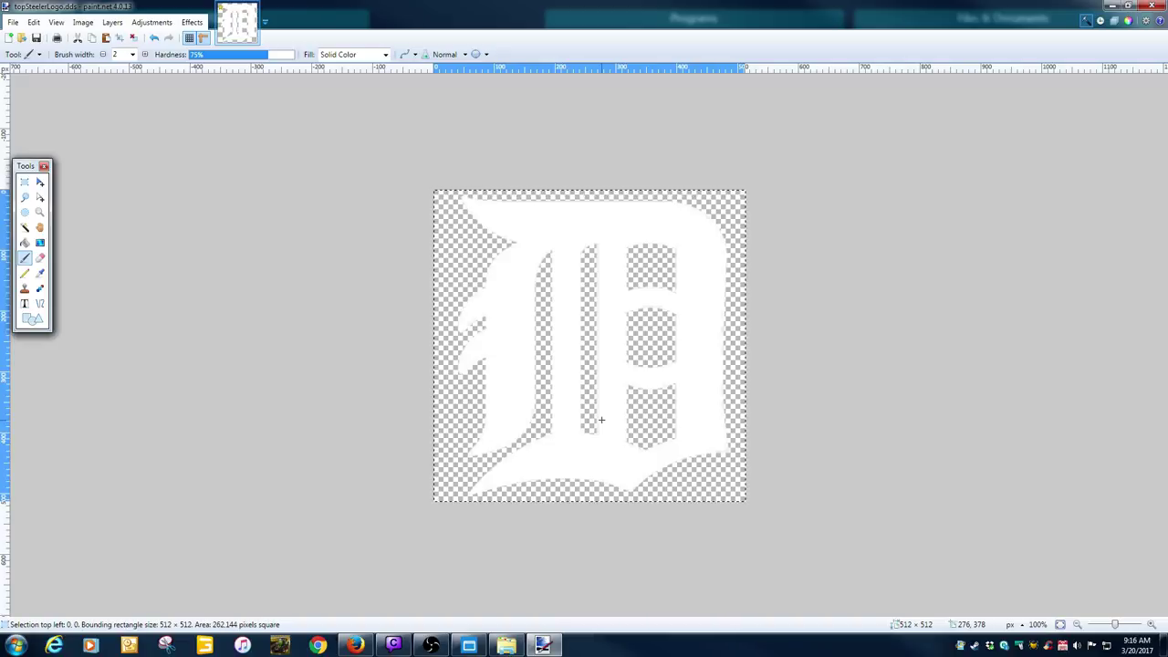
key("Delete")
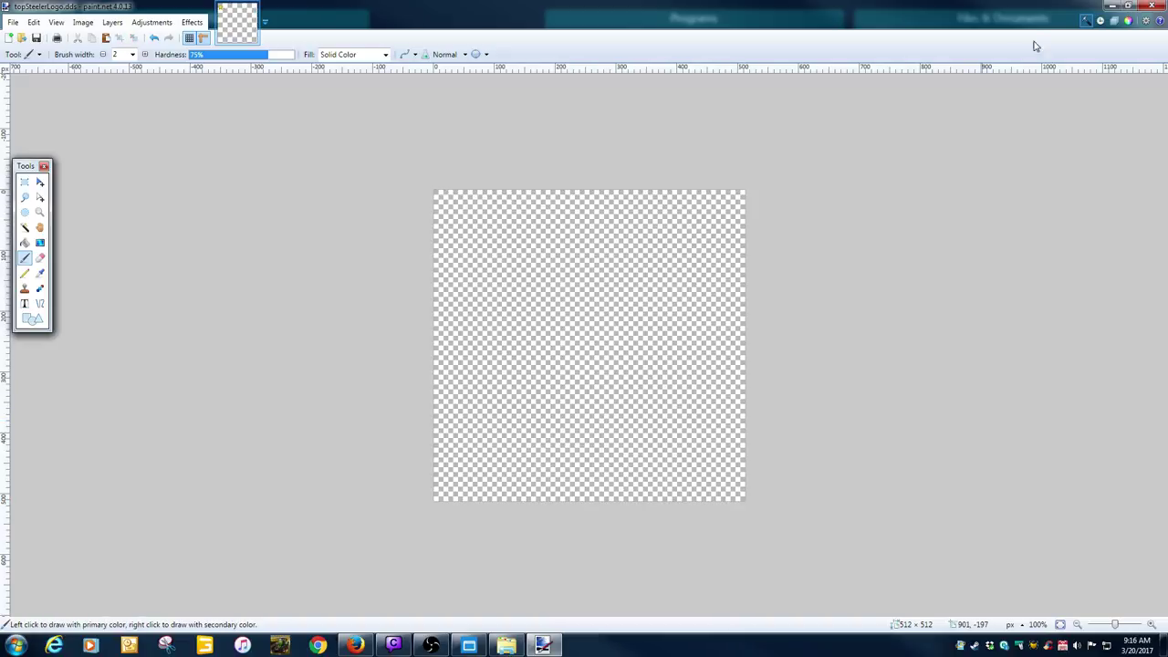
left_click(1111, 7)
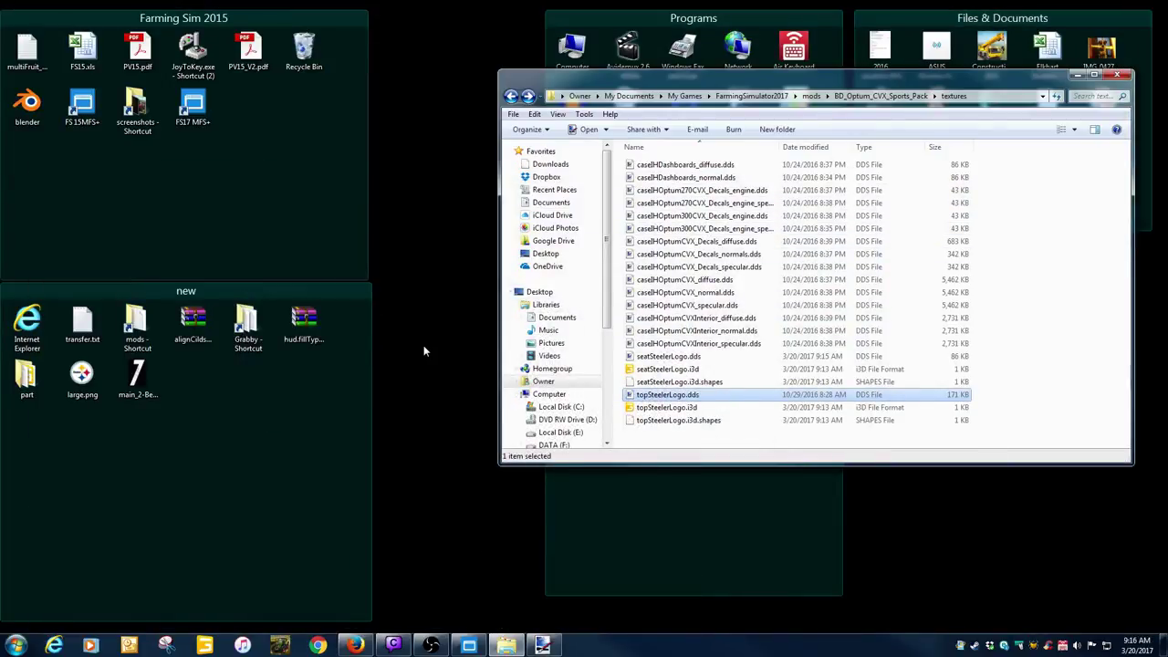
Open large.png from the desktop, copy the whole Steelers logo and paste it into topSteelerLogo.dds, keeping the canvas size.
double_click(83, 374)
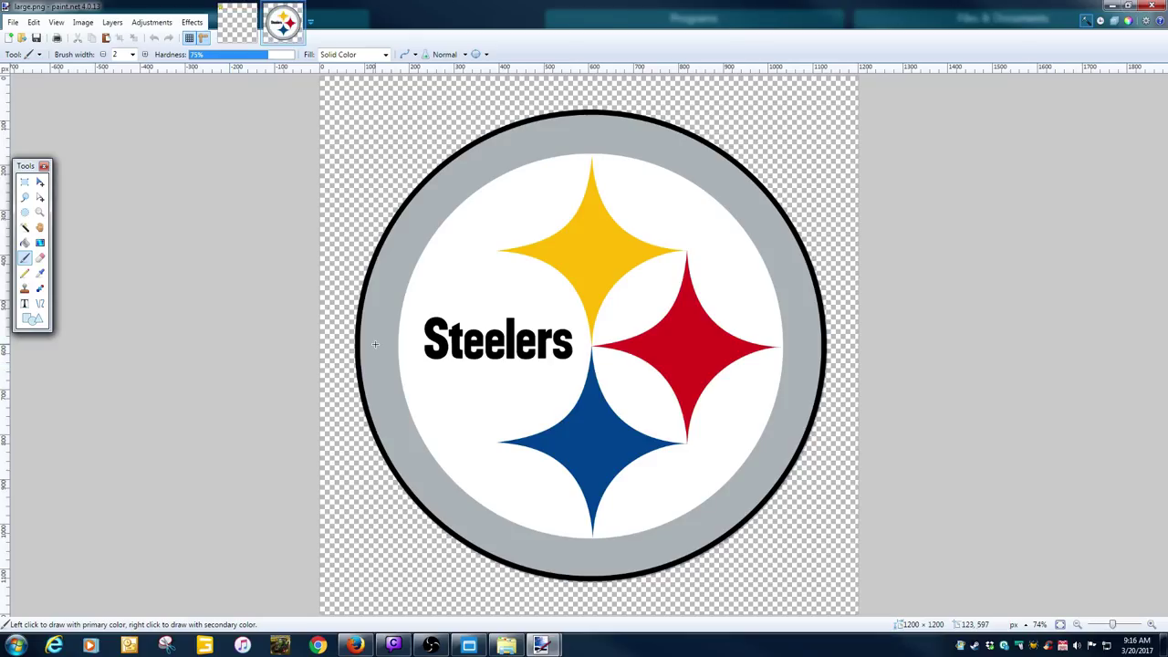
key("ctrl+a")
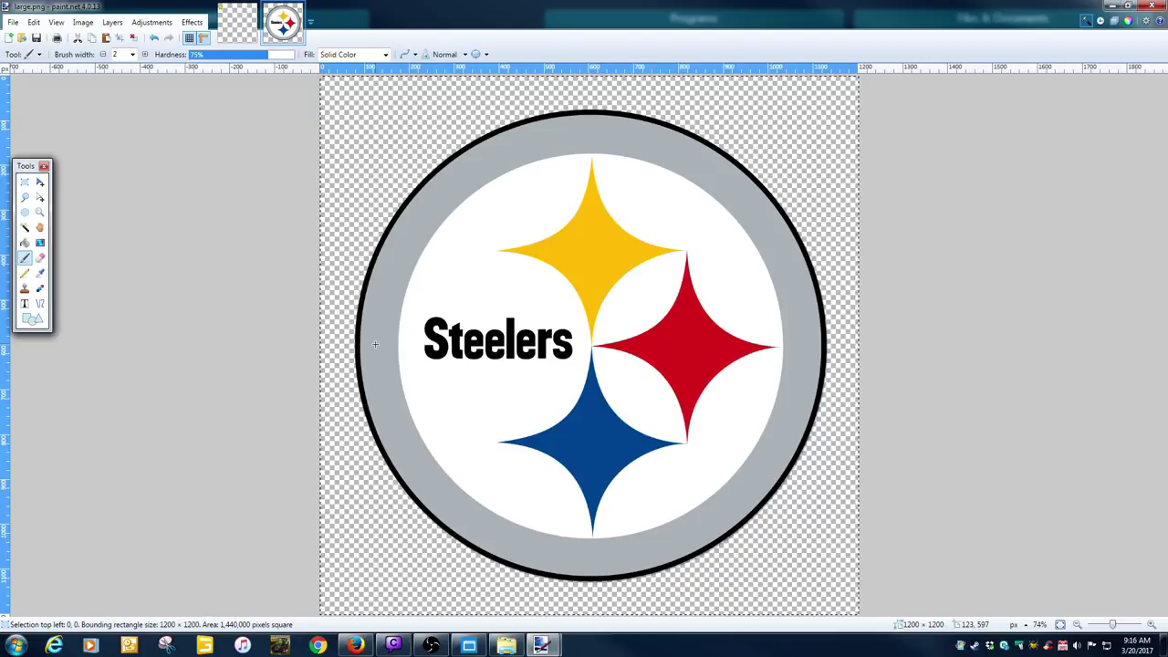
left_click(237, 22)
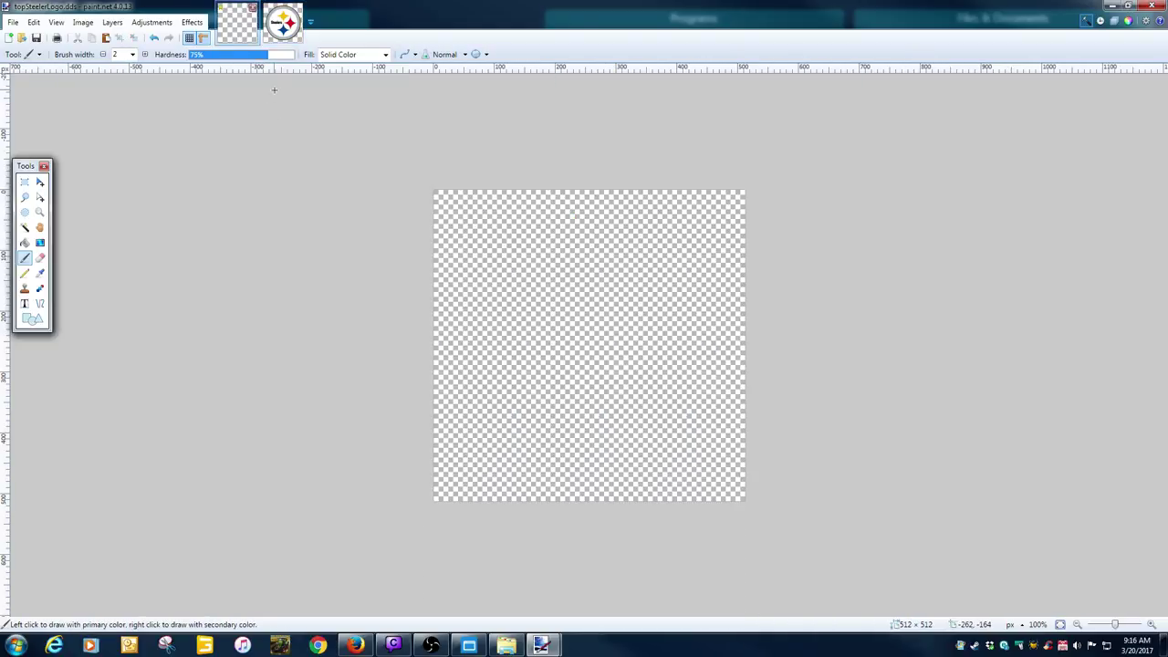
key("ctrl+v")
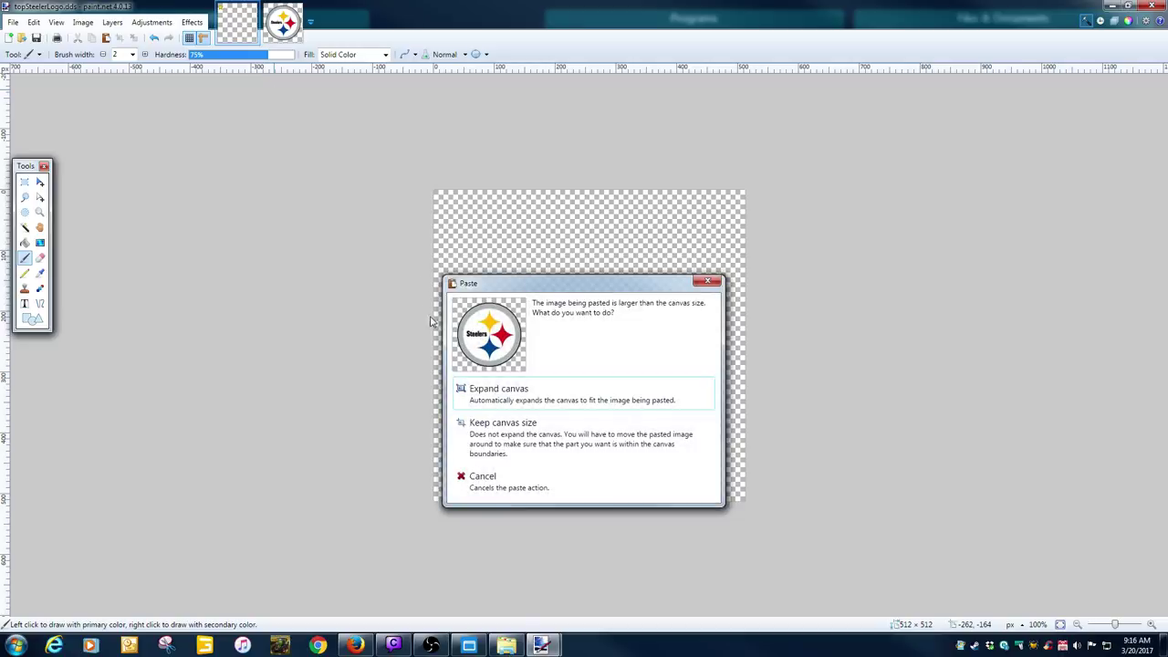
left_click(477, 418)
Scale the pasted Steelers logo to about 541 × 541 pixels and centre it on the canvas.
left_click_drag(435, 192, 539, 254)
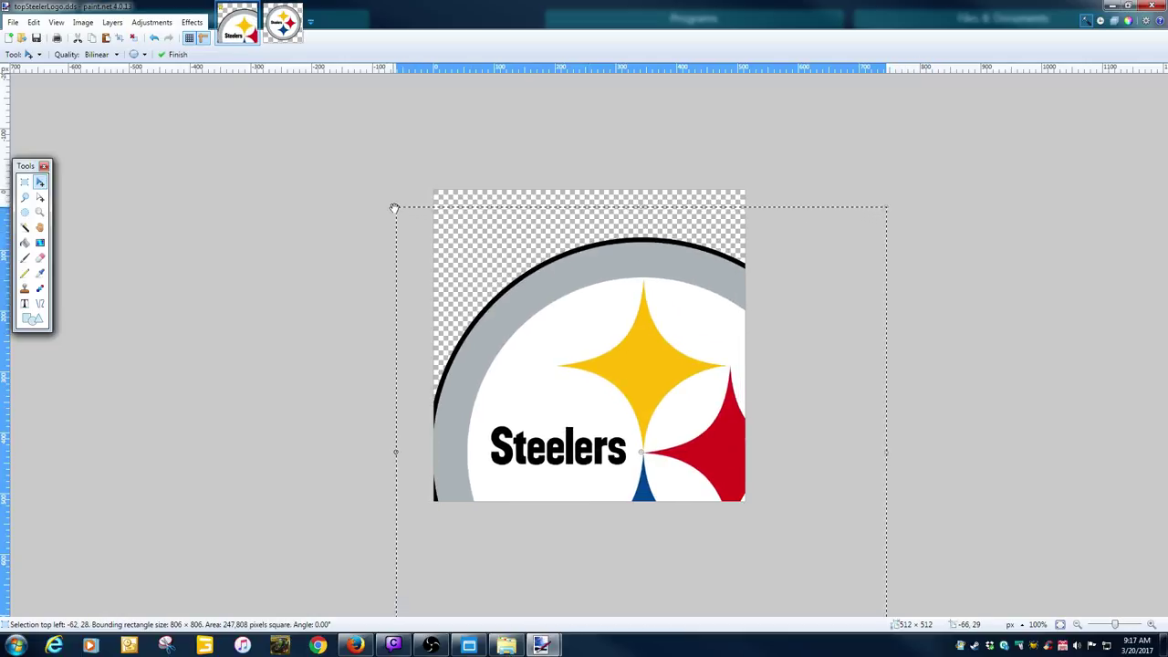
left_click_drag(394, 208, 574, 383)
left_click_drag(685, 455, 545, 253)
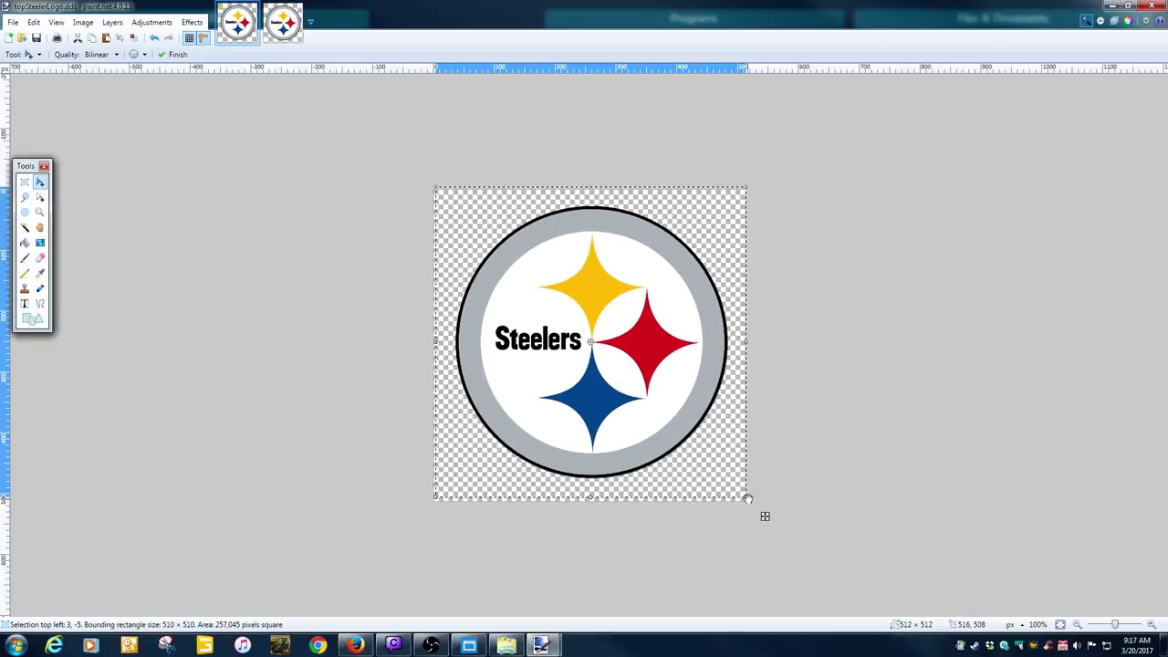
left_click_drag(747, 498, 764, 516)
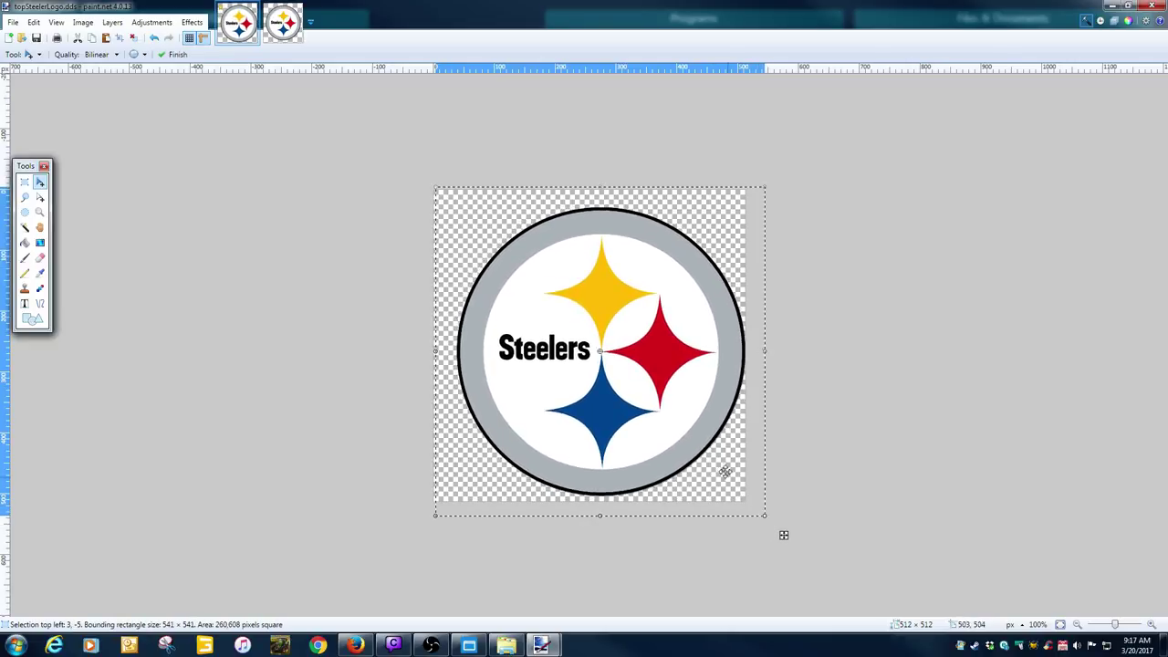
left_click_drag(725, 471, 707, 456)
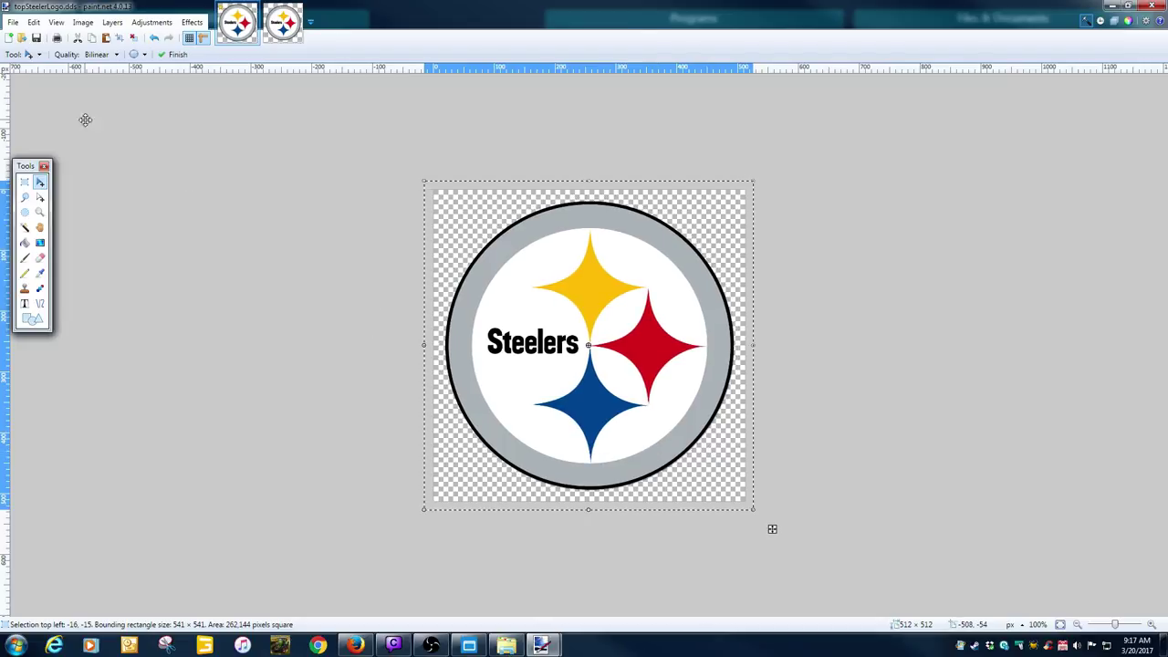
Save over topSteelerLogo.dds as DXT5 (Interpolated Alpha) with mip maps generated, and close paint.net.
left_click(12, 22)
left_click(36, 121)
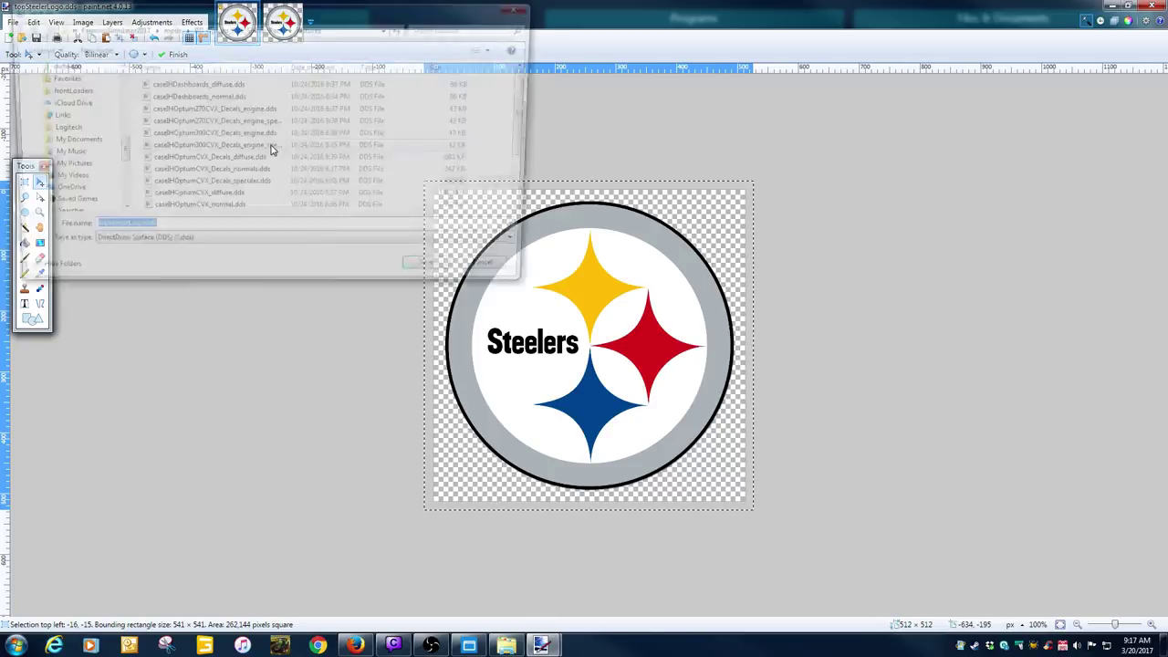
left_click(438, 277)
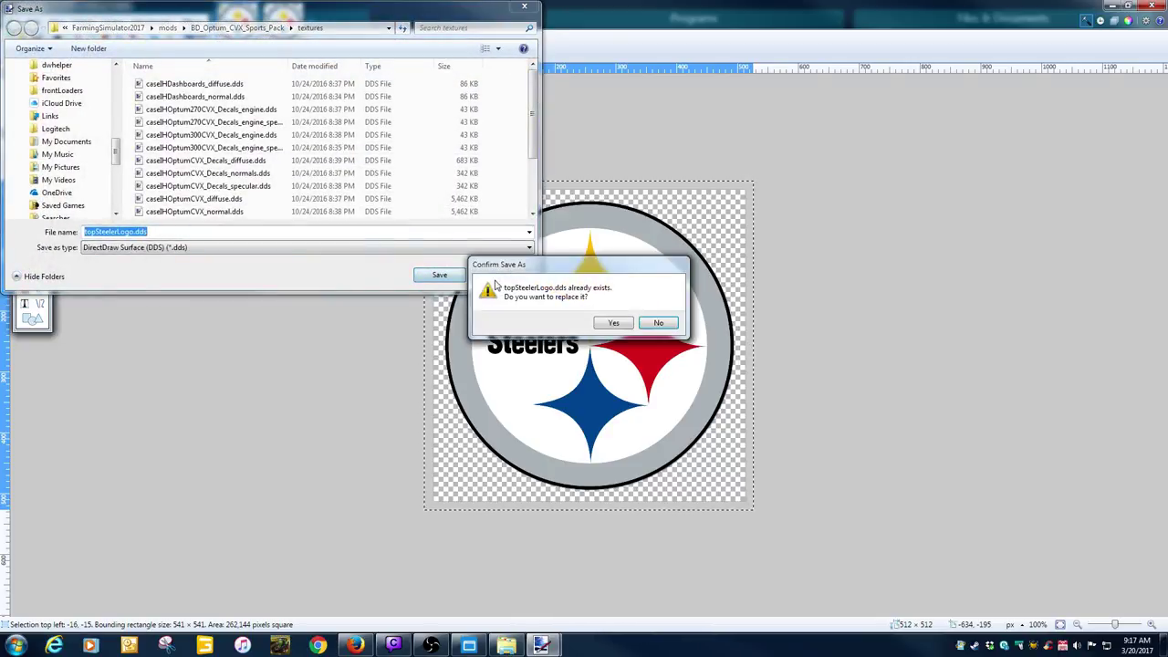
left_click(621, 324)
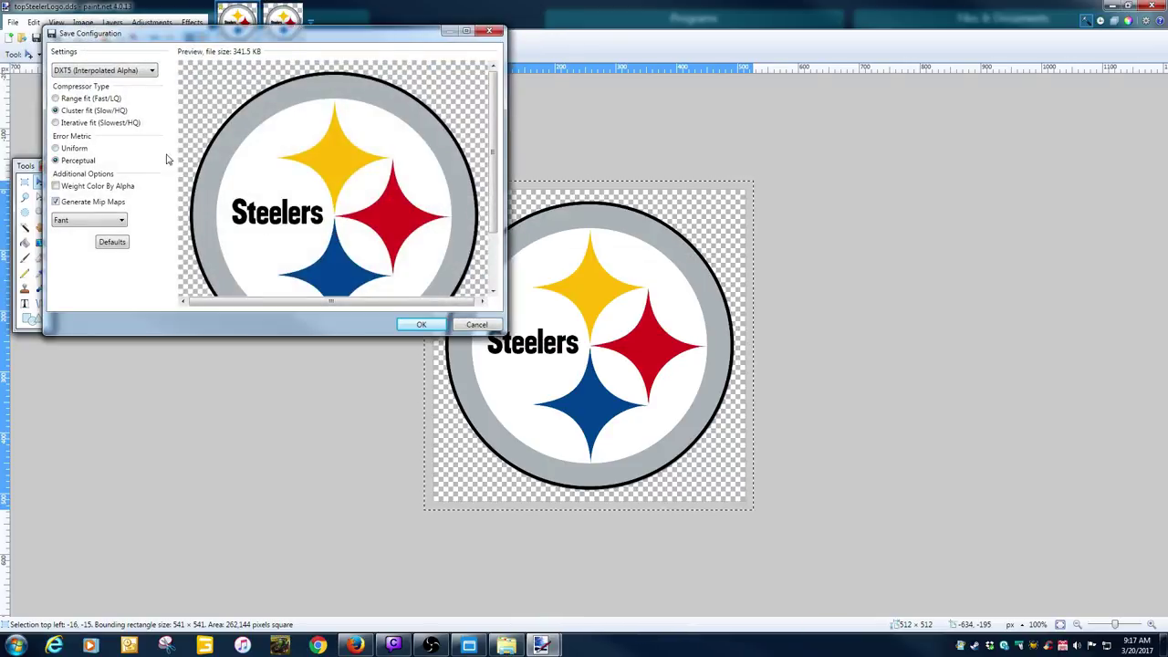
left_click(420, 325)
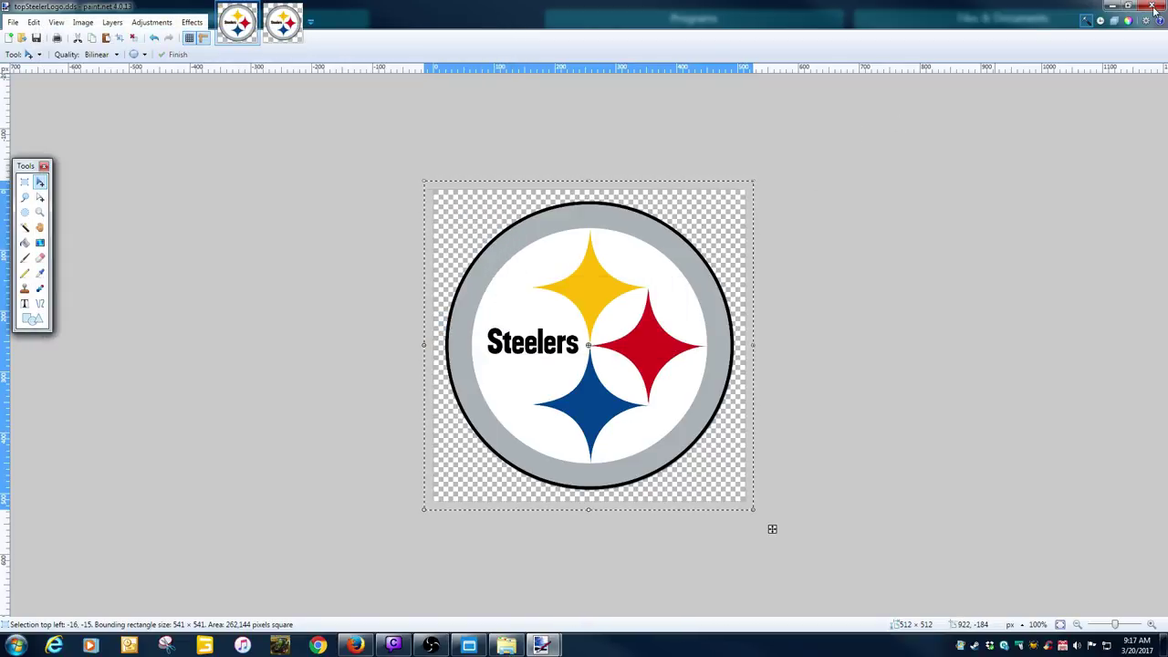
left_click(1152, 6)
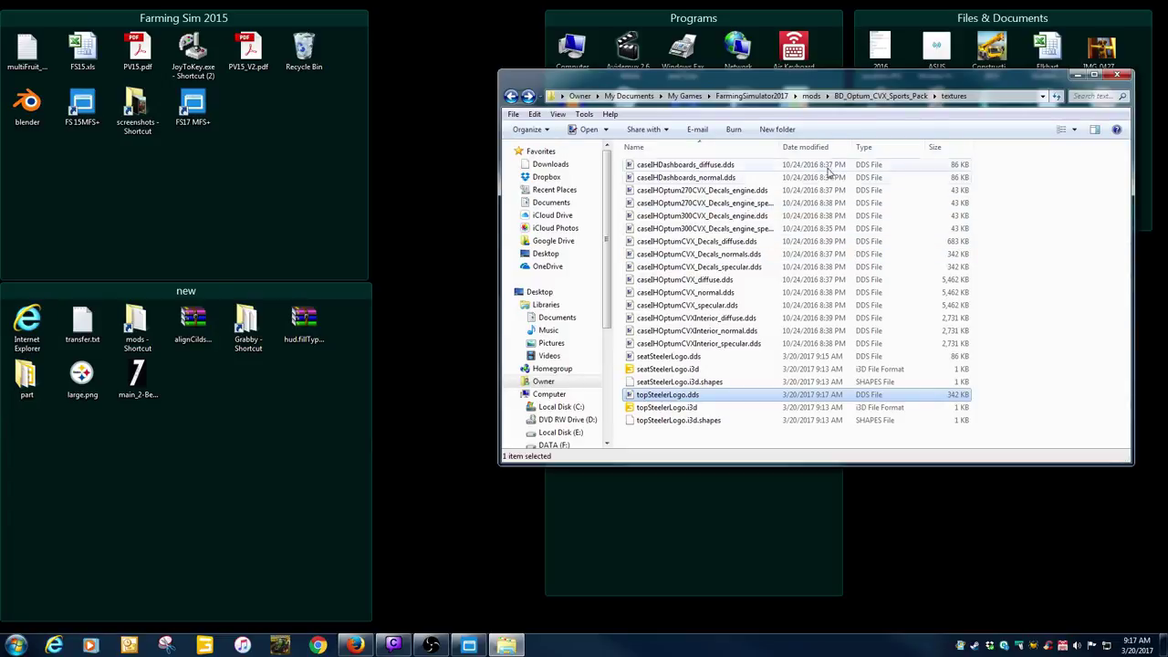
Open caseIHOptumCVX.i3d from the BD_Optum_CVX_Sports_Pack folder in GIANTS Editor 7.0.5 and view it through Workcamera.
left_click(866, 100)
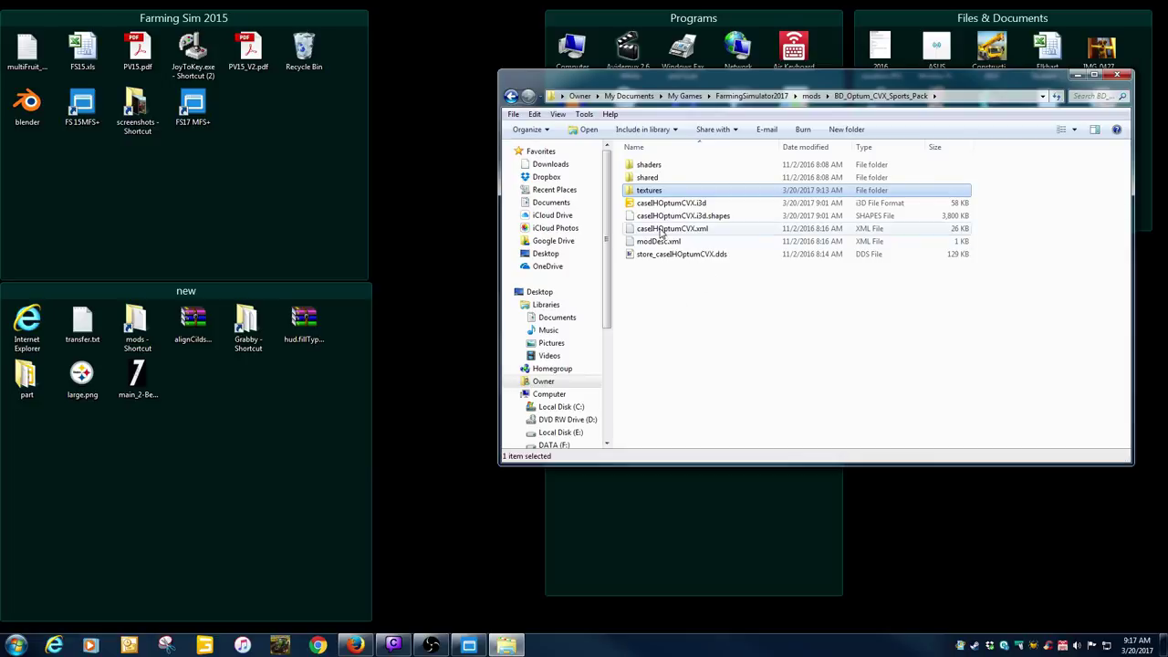
double_click(671, 203)
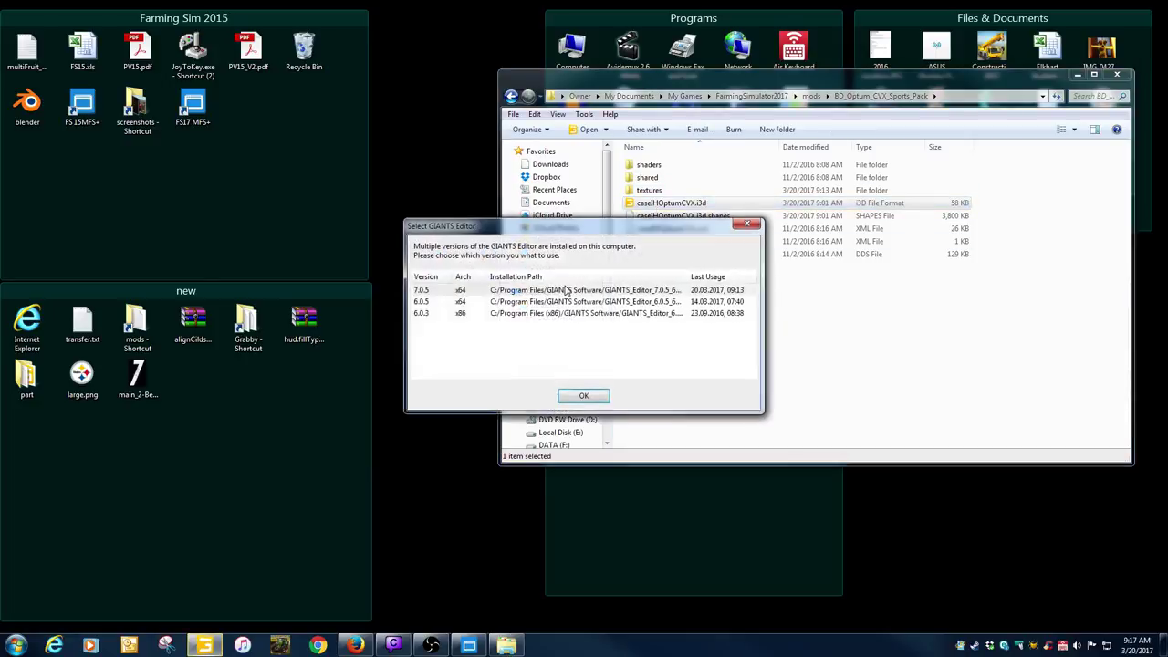
double_click(472, 290)
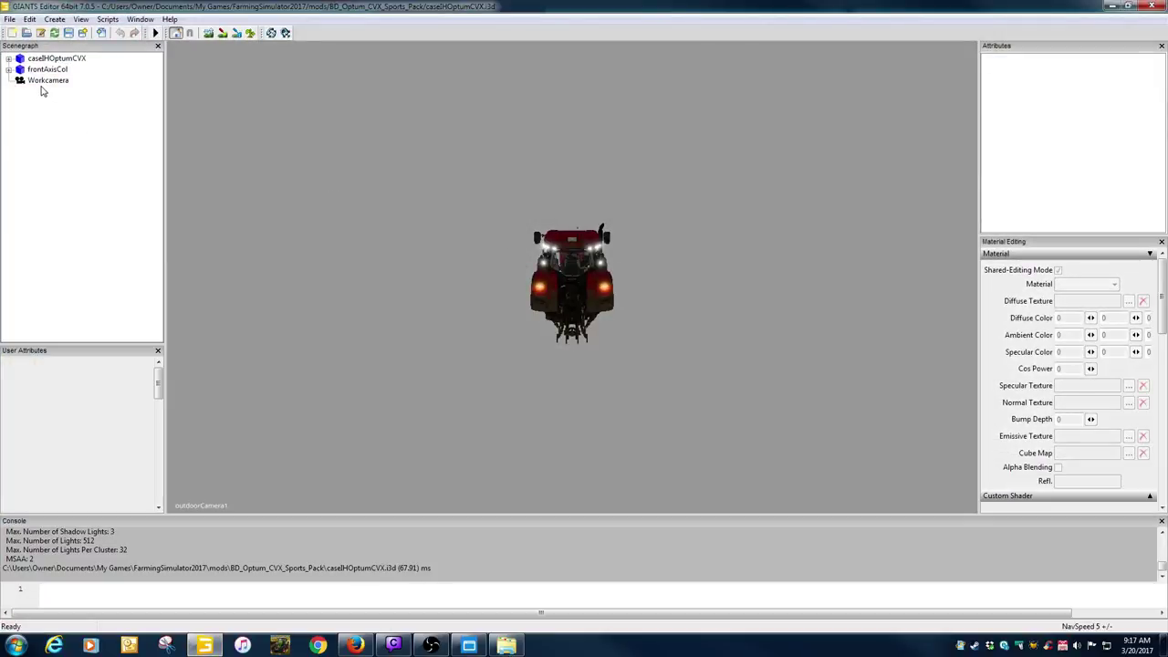
left_click(81, 19)
mouse_move(101, 38)
left_click(196, 60)
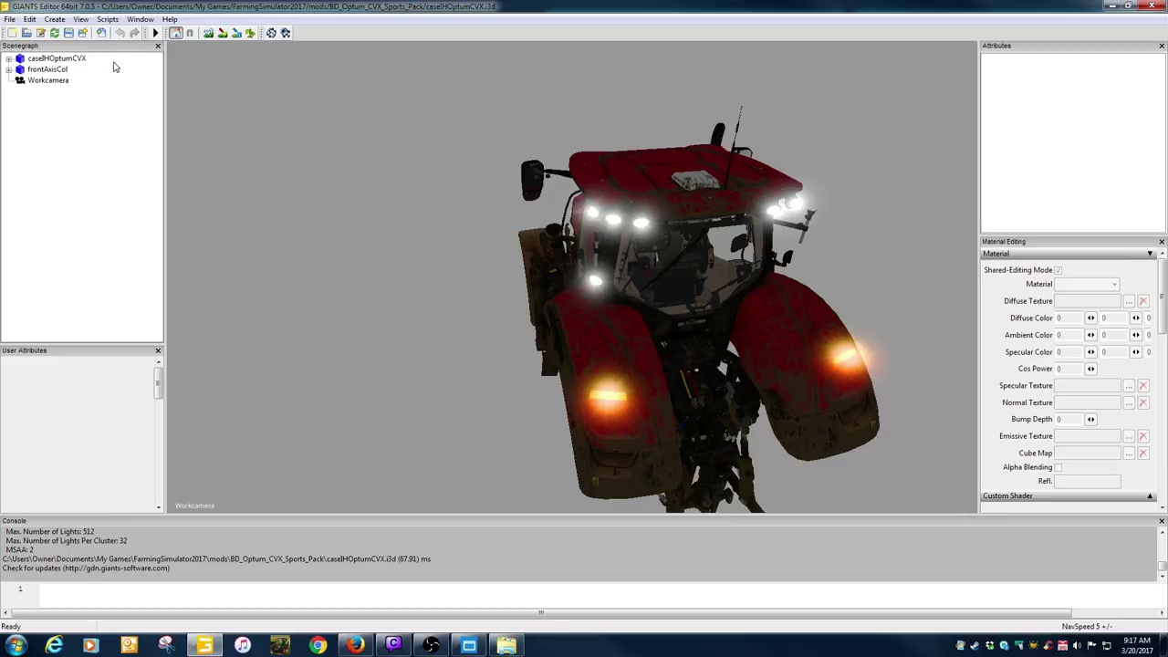
Import seatSteelerLogo.i3d and topSteelerLogo.i3d from the textures folder into the tractor scene.
left_click(101, 34)
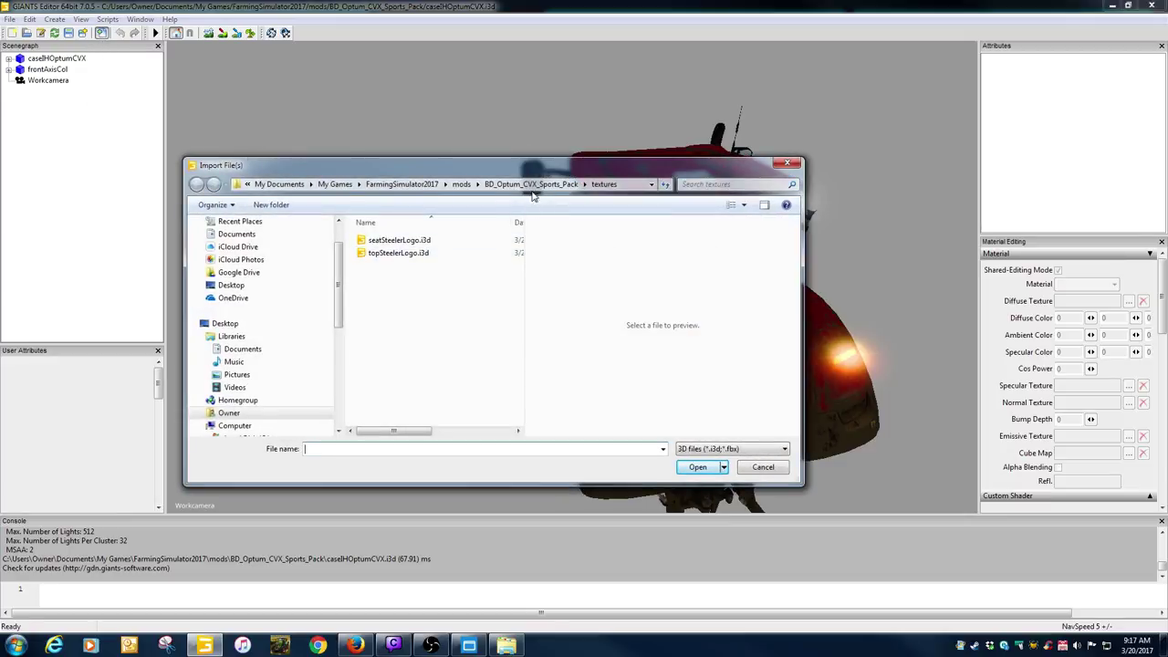
left_click(401, 243)
left_click(401, 253, "ctrl")
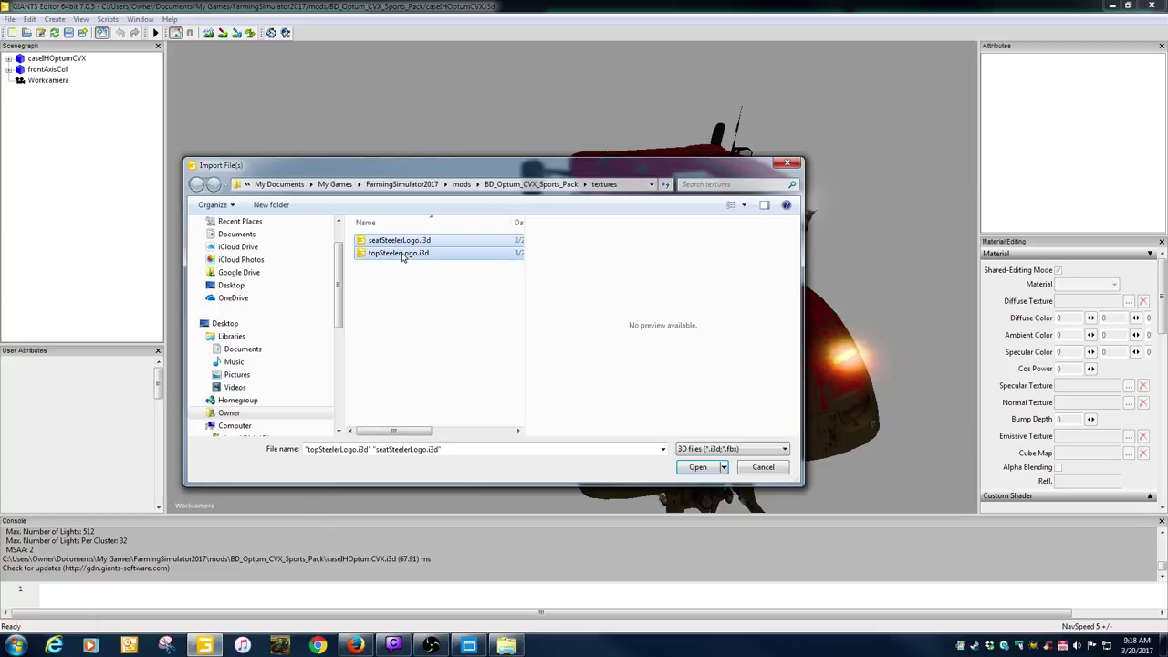
key("Return")
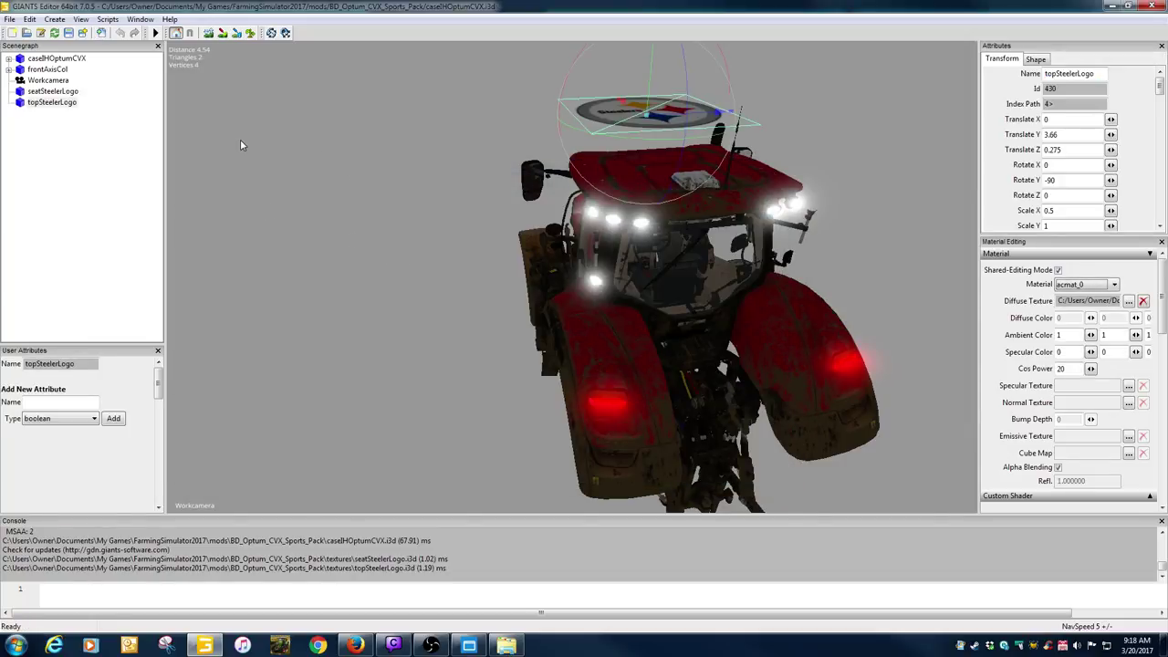
Expand the caseIHOptumCVX node in the scenegraph and create a new transform group.
left_click(54, 59)
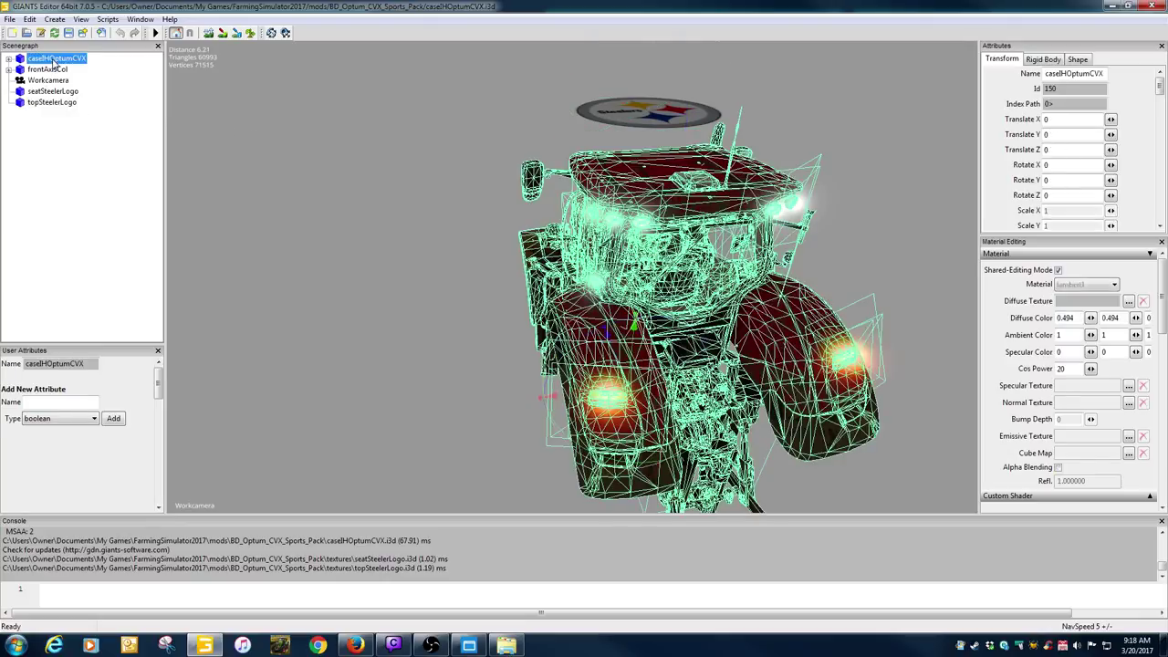
left_click(45, 69)
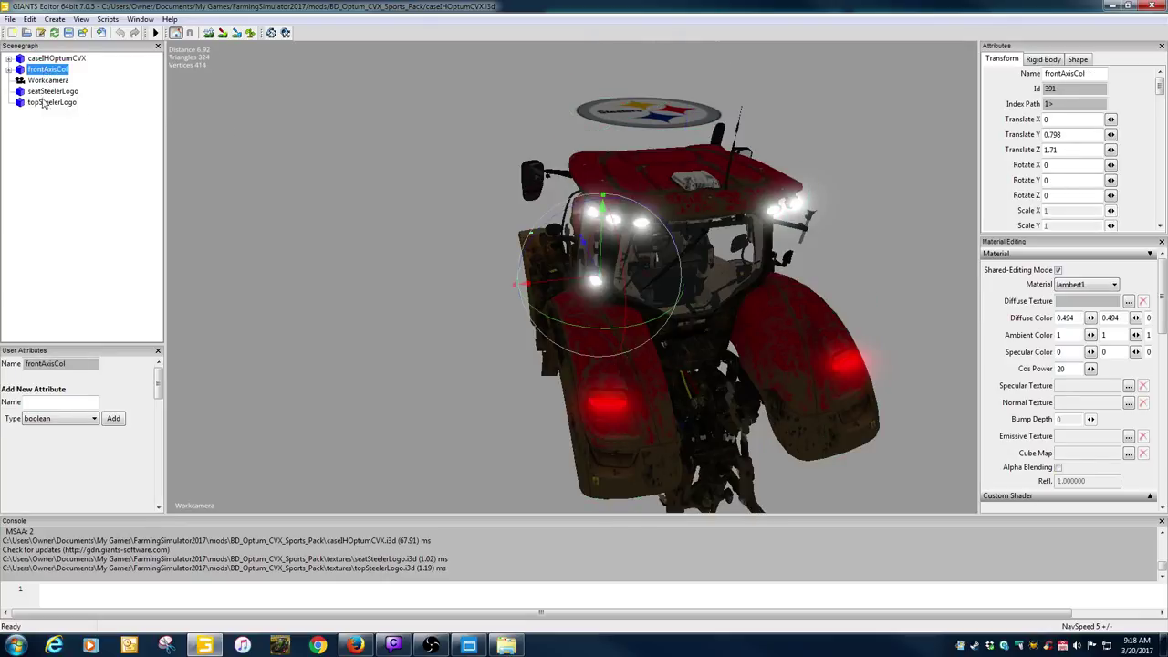
left_click(51, 60)
left_click(8, 58)
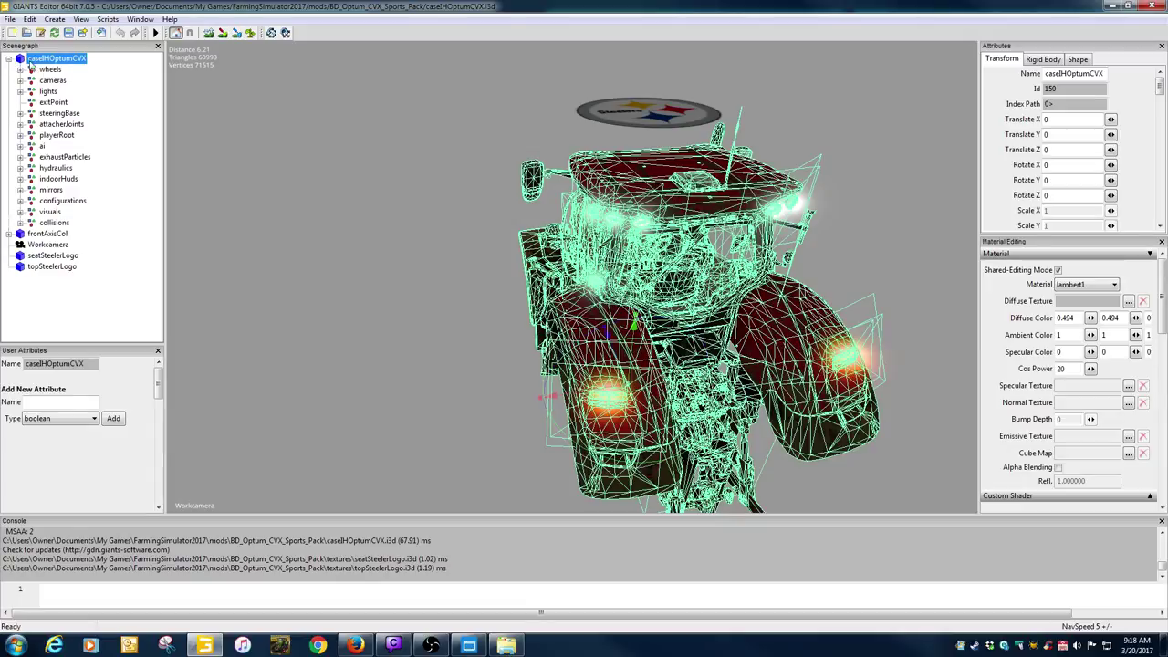
left_click(55, 20)
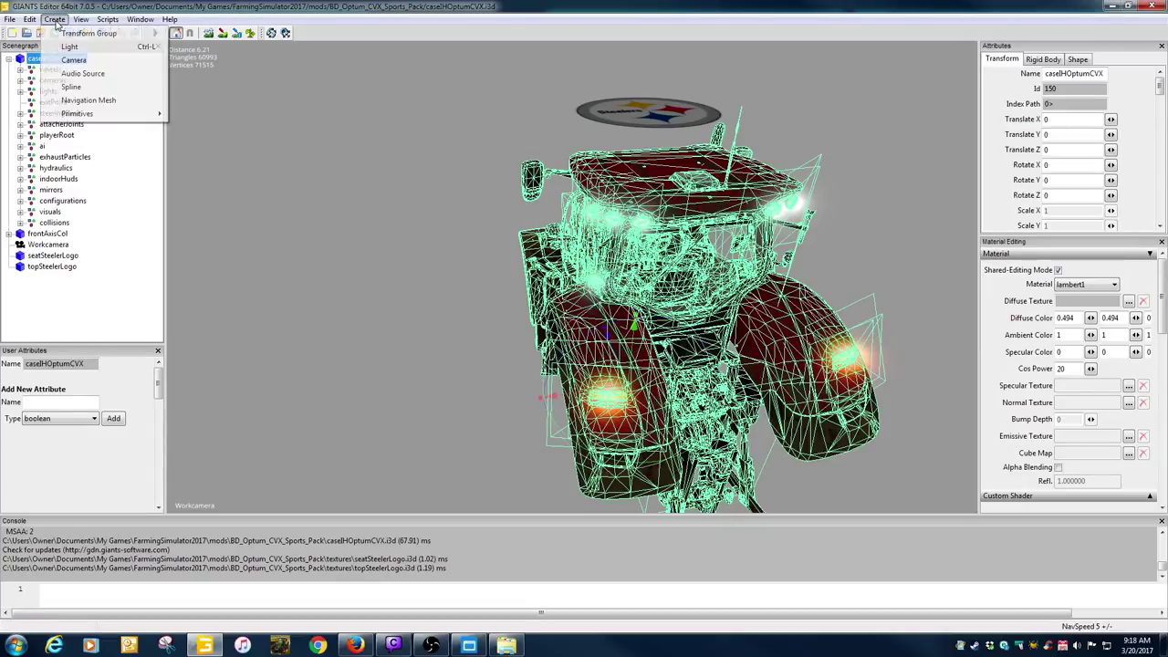
left_click(82, 33)
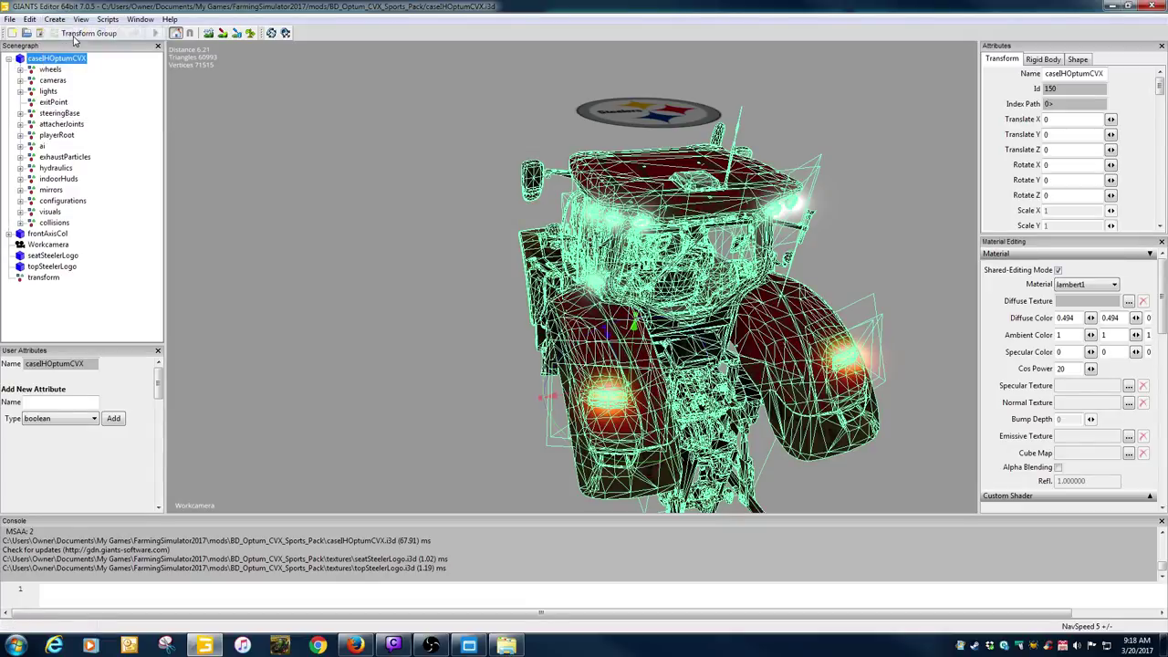
Rename the new transform group as logo.
left_click(42, 276)
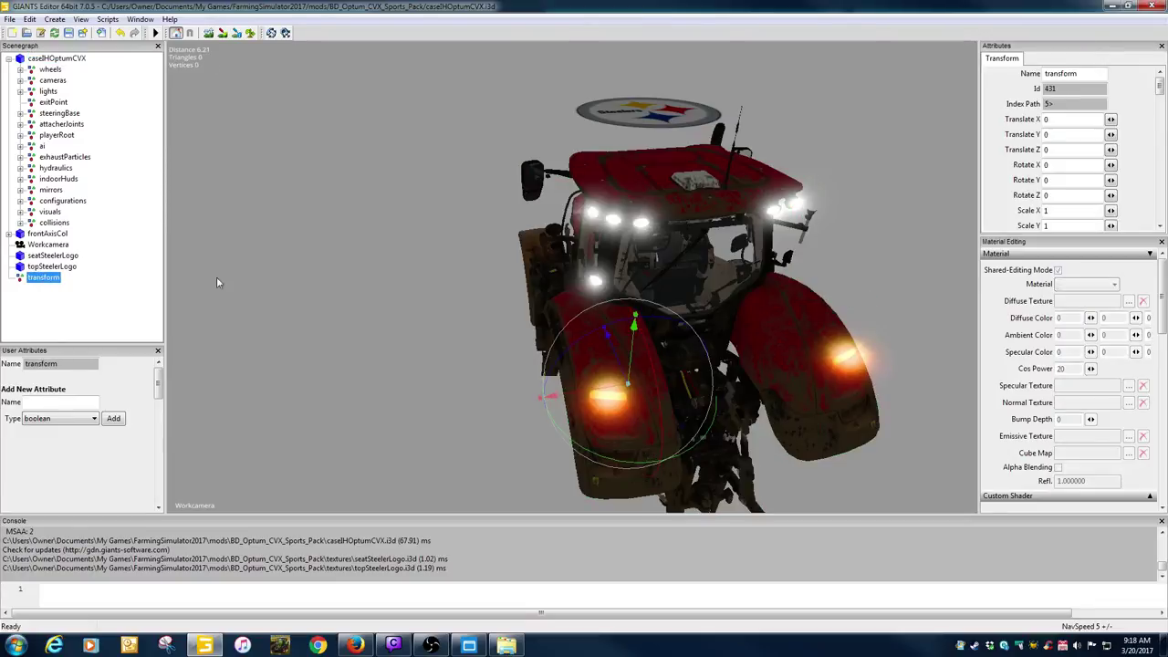
double_click(1085, 75)
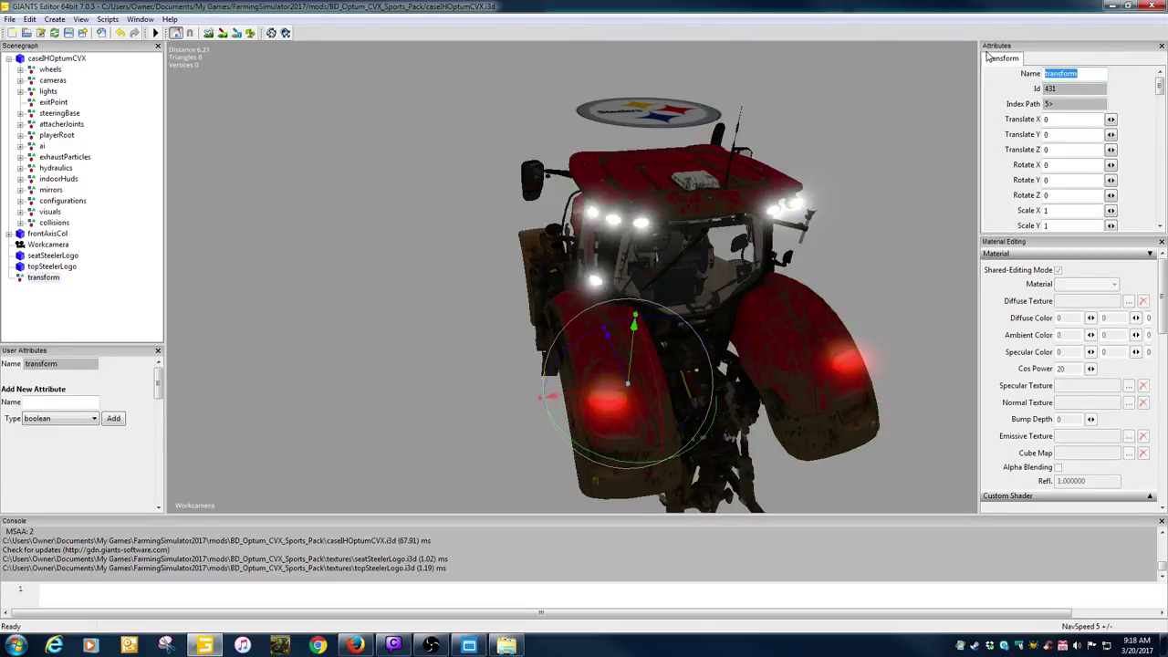
type("logo")
key("Tab")
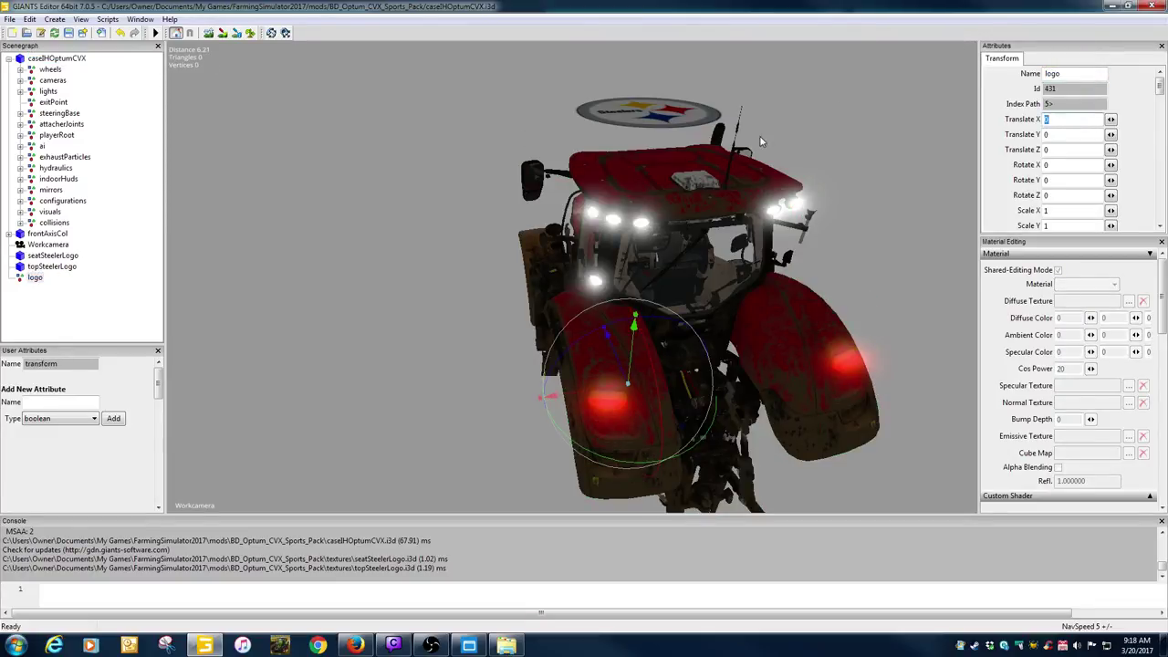
Place the logo transform group under caseIHOptumCVX and move seatSteelerLogo and topSteelerLogo into that group.
left_click(33, 277)
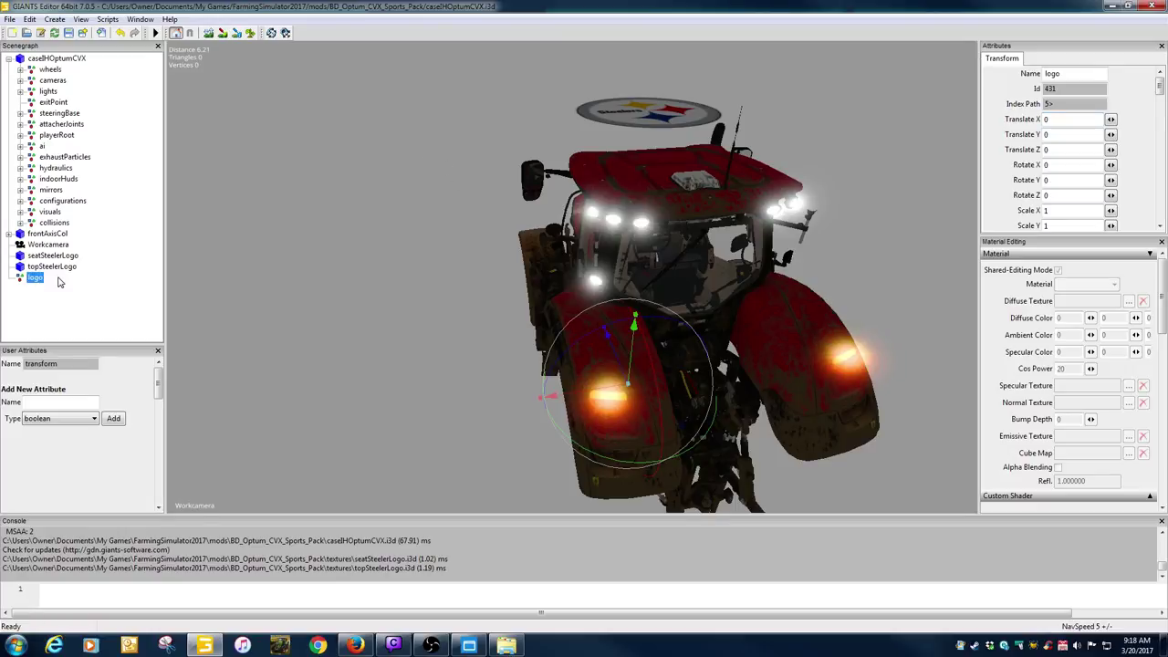
left_click_drag(58, 282, 56, 59)
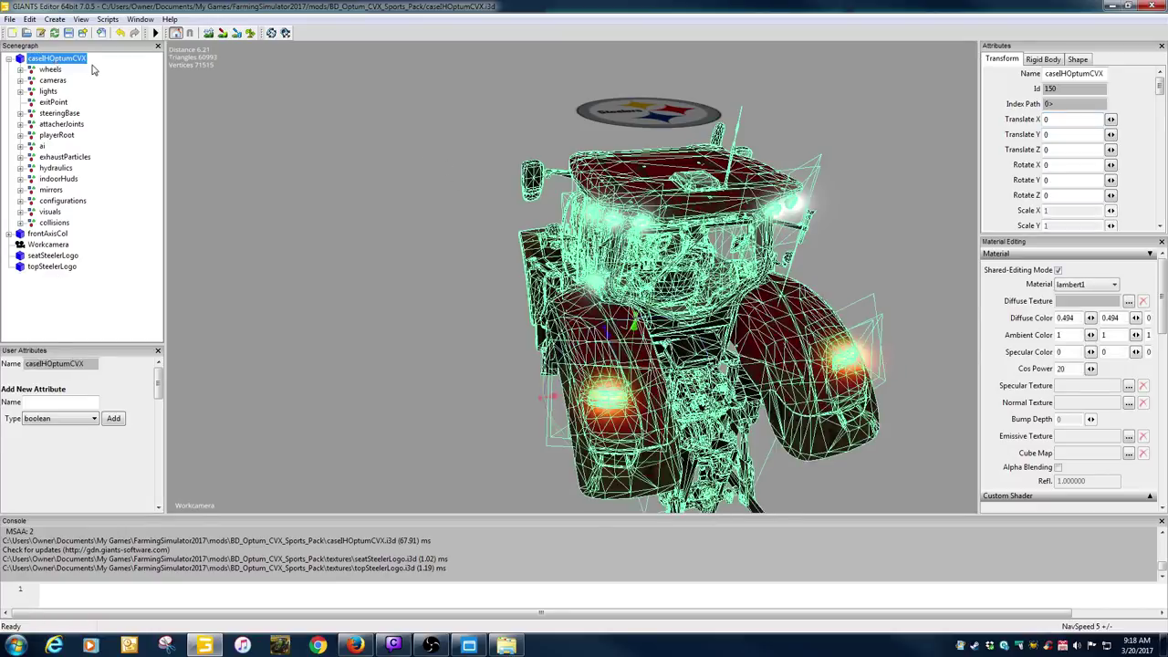
left_click(60, 266)
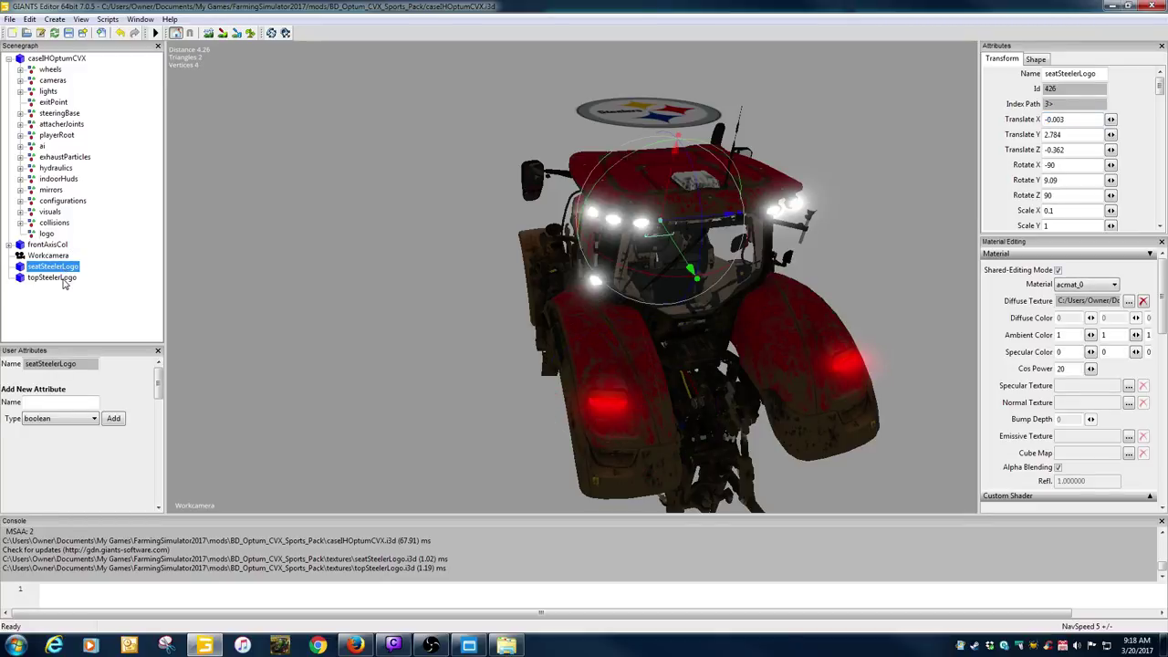
left_click(64, 278, "shift")
key("Delete")
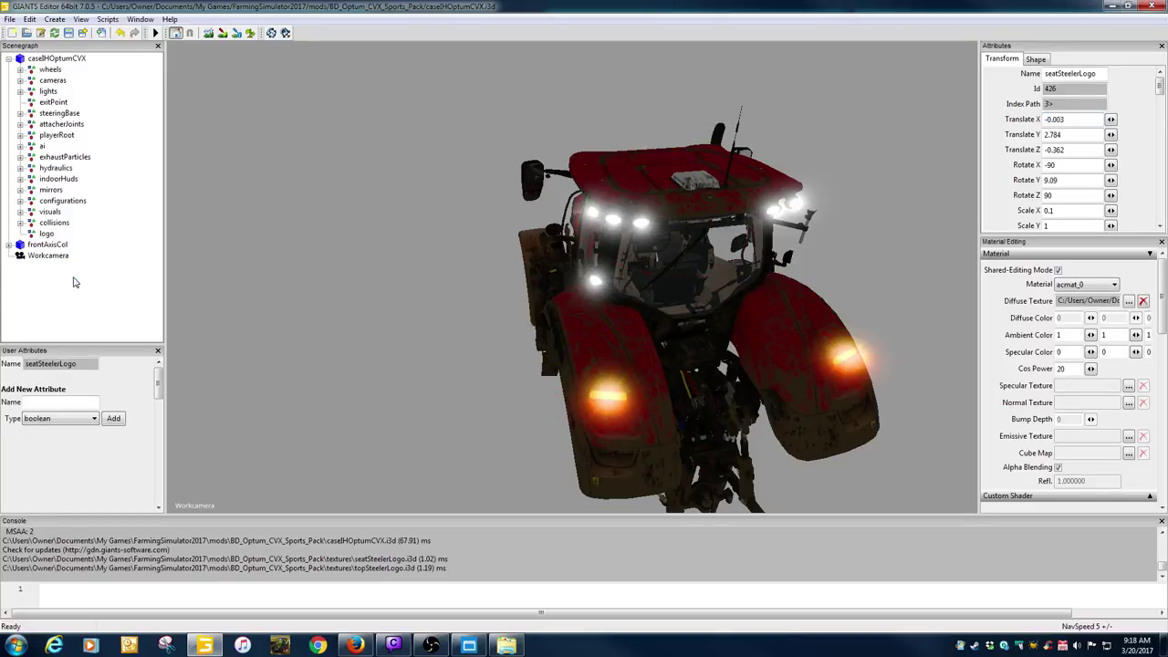
left_click(46, 234)
key("ctrl+z")
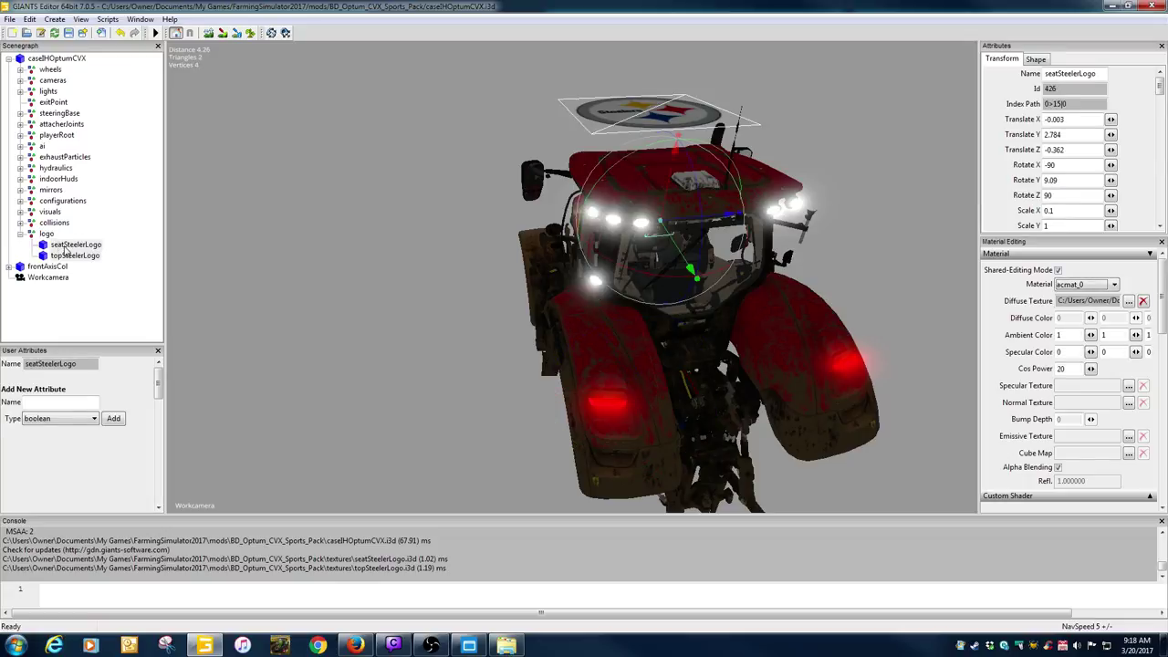
Lower topSteelerLogo toward the tractor roof to a Translate Y of about 3.361.
left_click(81, 256)
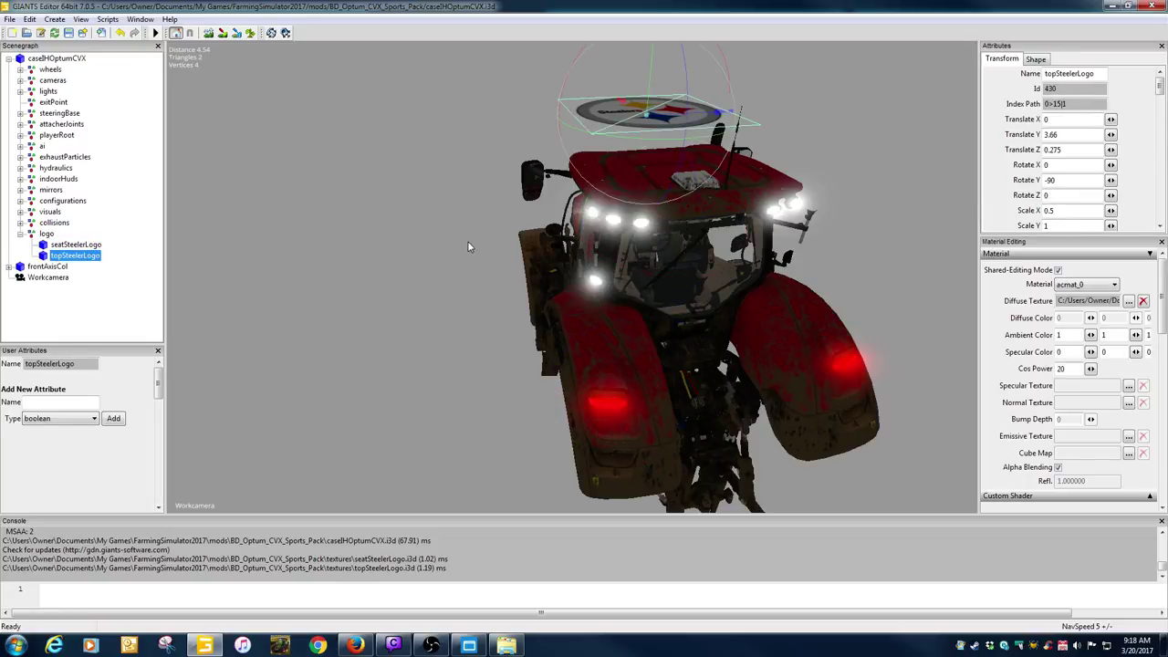
key("f")
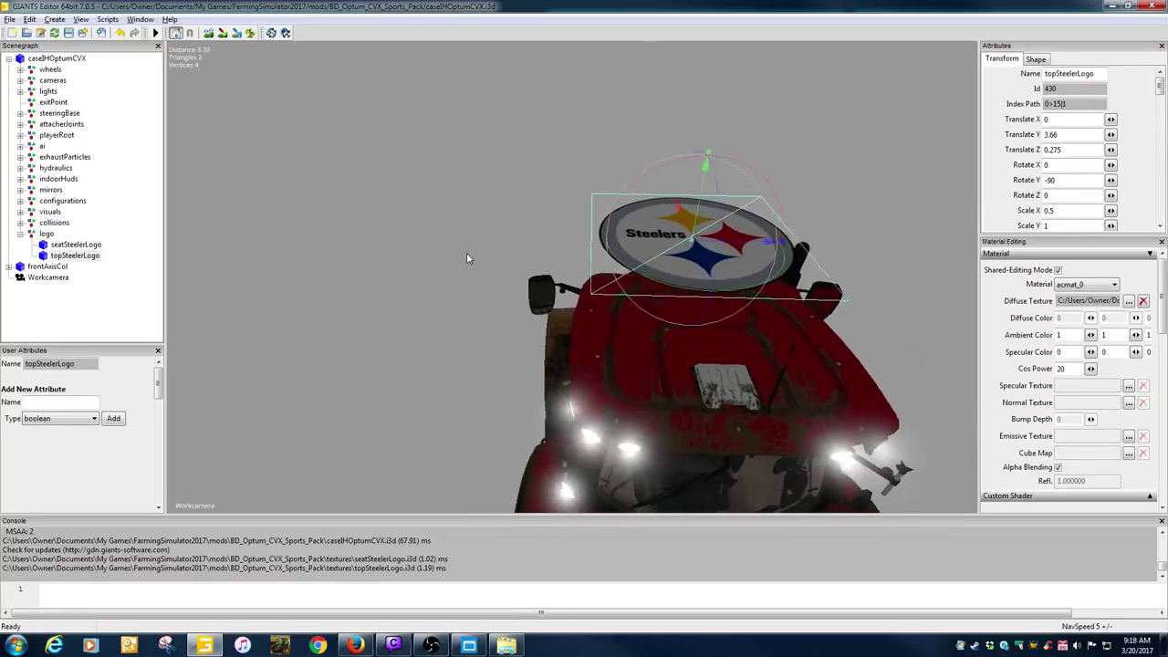
left_click_drag(669, 157, 722, 221)
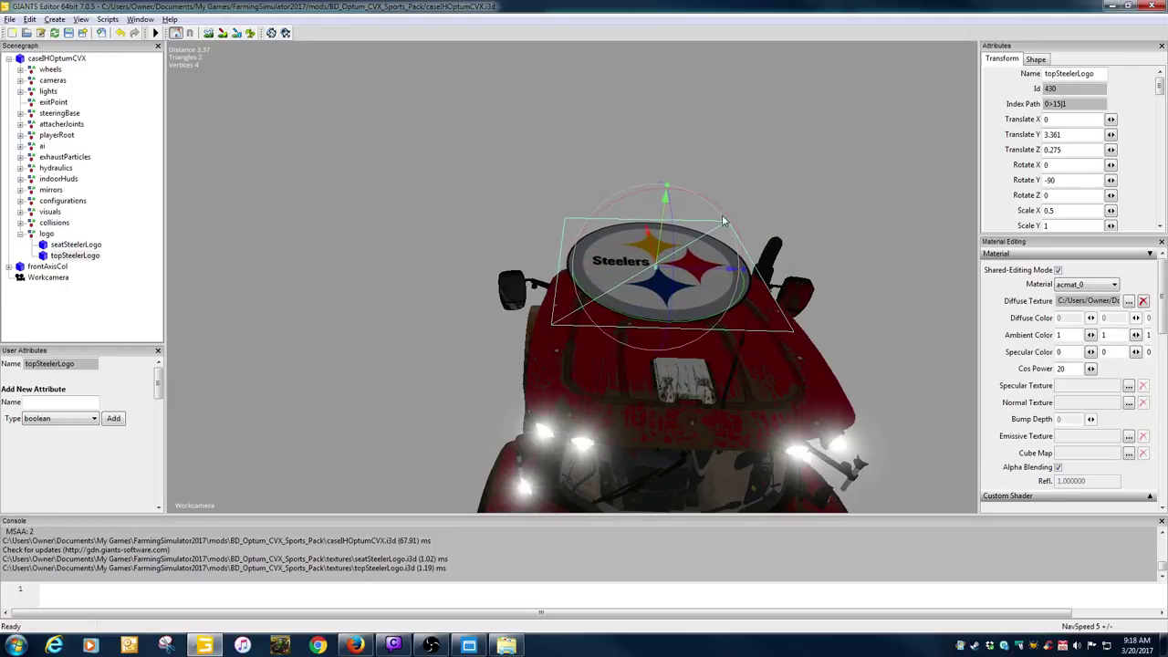
Extract BD_Optum_CVX_Pack.zip from Dropbox's BDmodsfs17 folder to the desktop and place the extracted folder in the new icon group.
left_click(1112, 7)
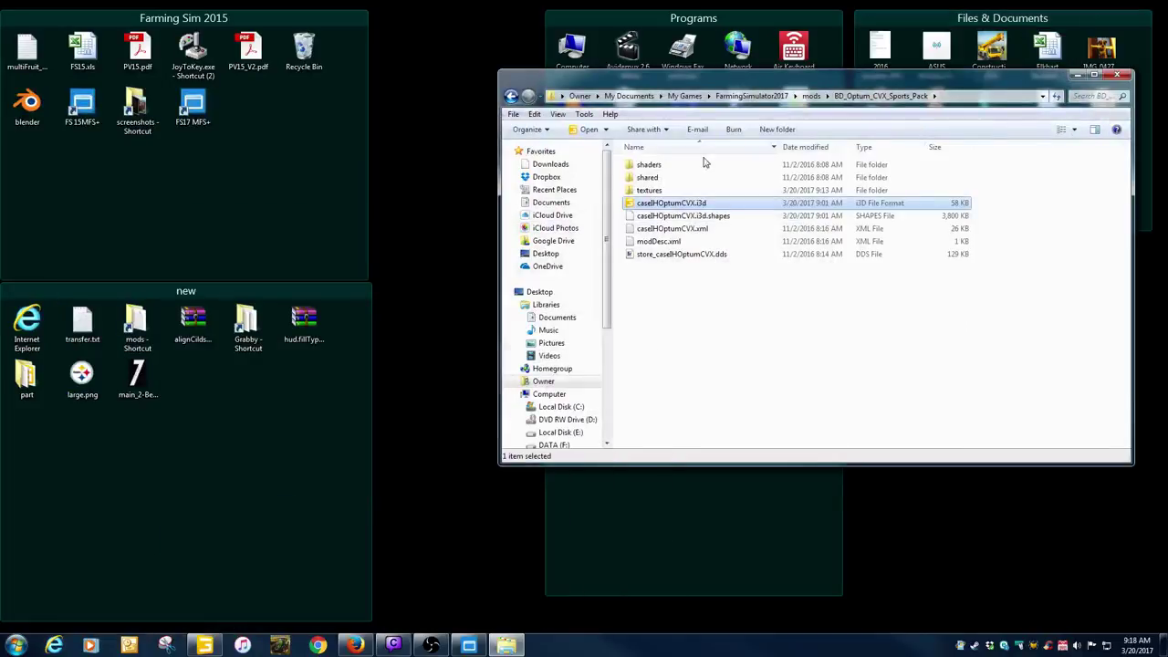
left_click(990, 645)
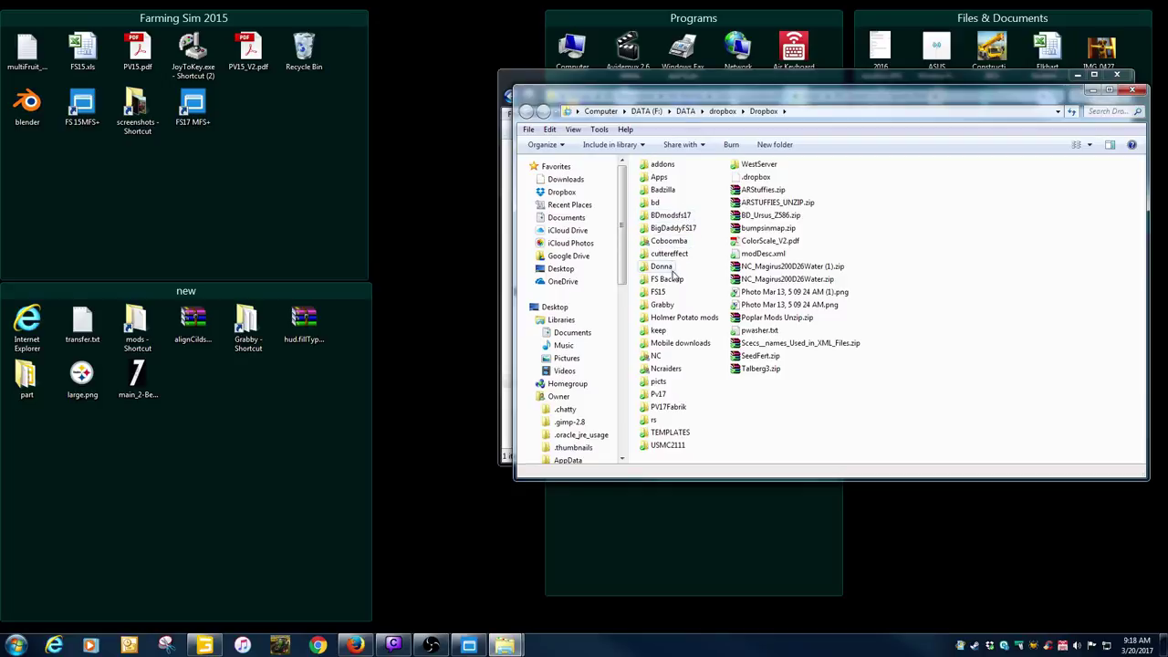
double_click(664, 219)
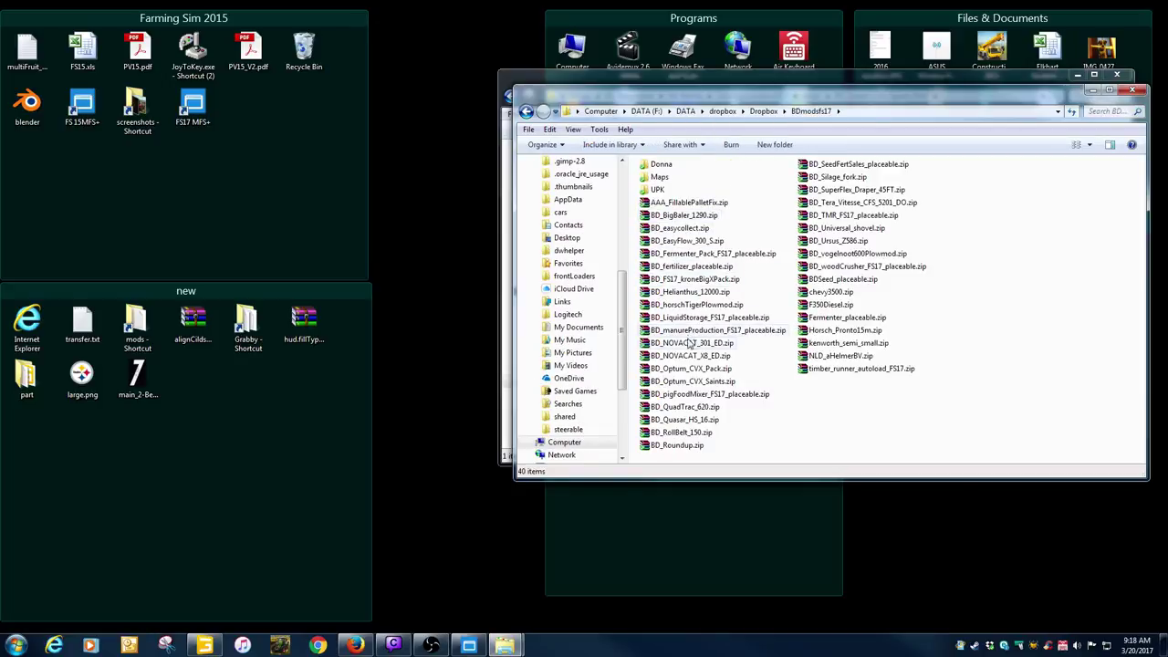
left_click_drag(690, 368, 358, 430)
right_click_drag(358, 429, 239, 486)
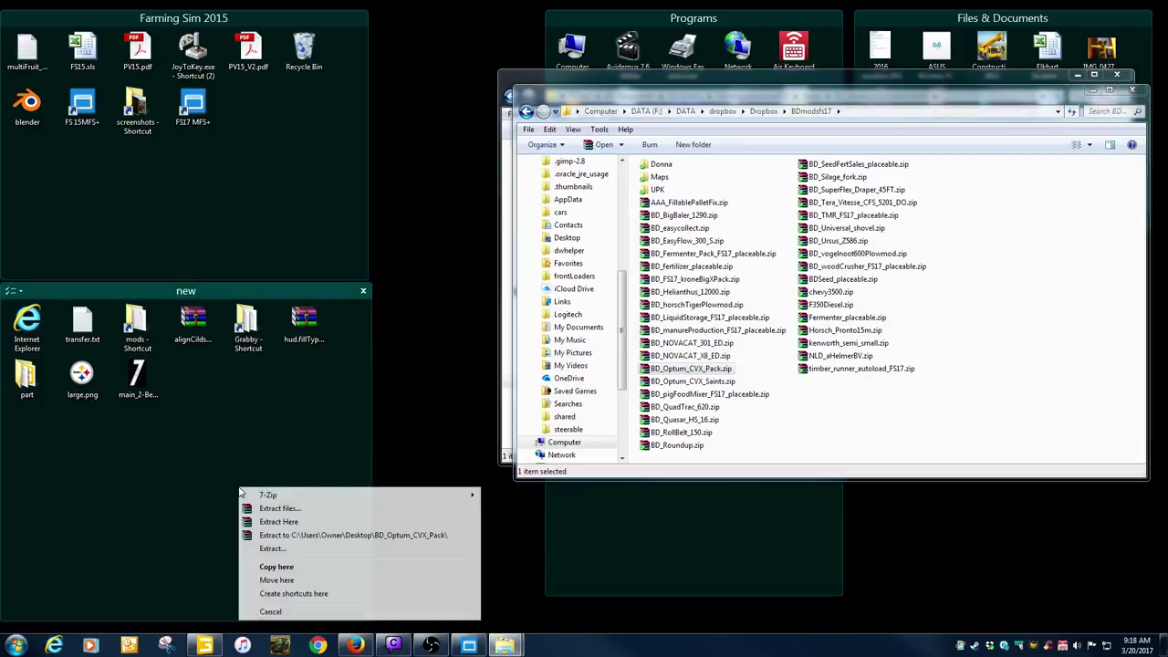
left_click(310, 544)
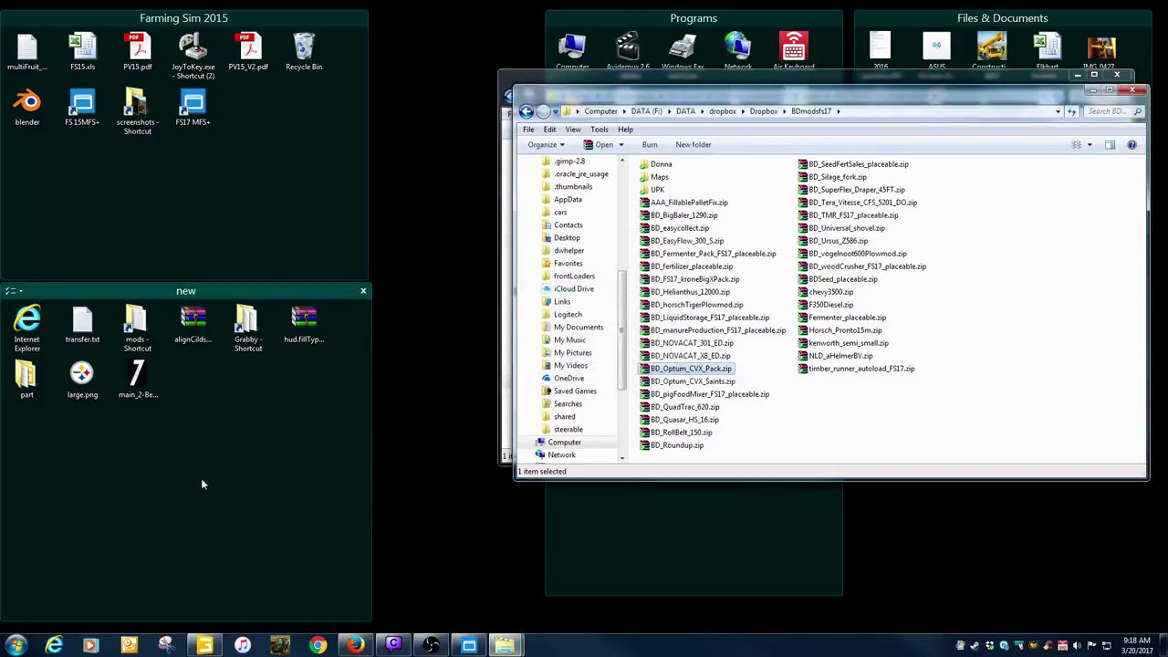
left_click_drag(20, 201, 192, 376)
Open caseIHOptumCVX.i3d from the extracted BD_Optum_CVX_Pack folder in GIANTS Editor 7.0.5 and select the first new_decal under caseIHOptumCVX.
double_click(192, 379)
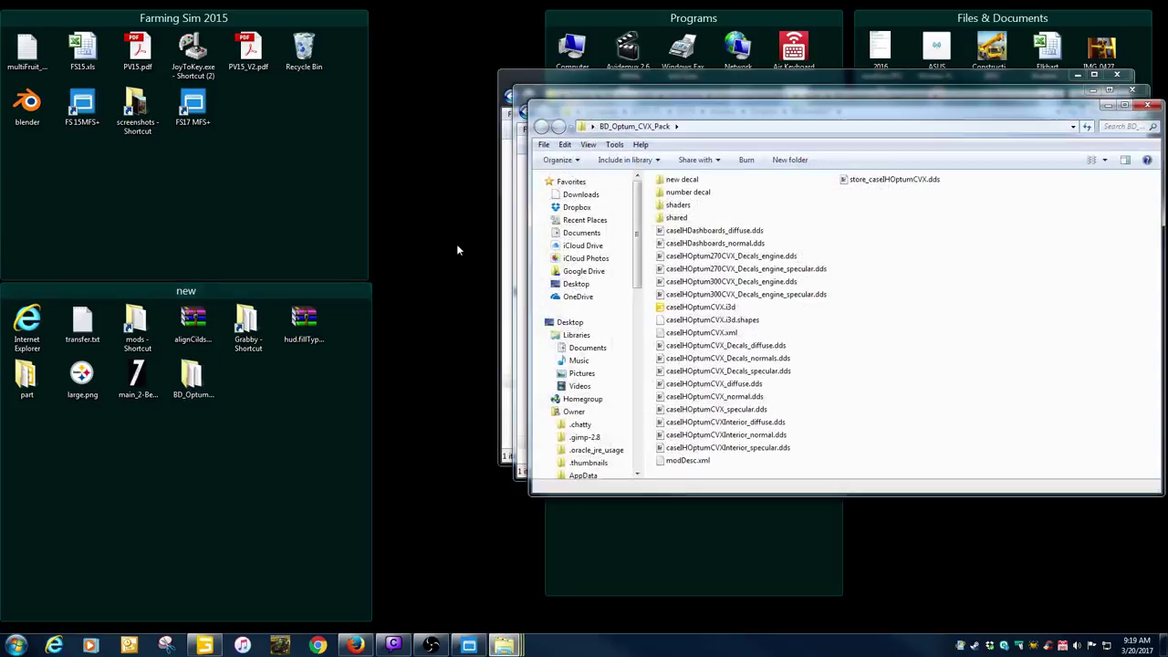
double_click(700, 308)
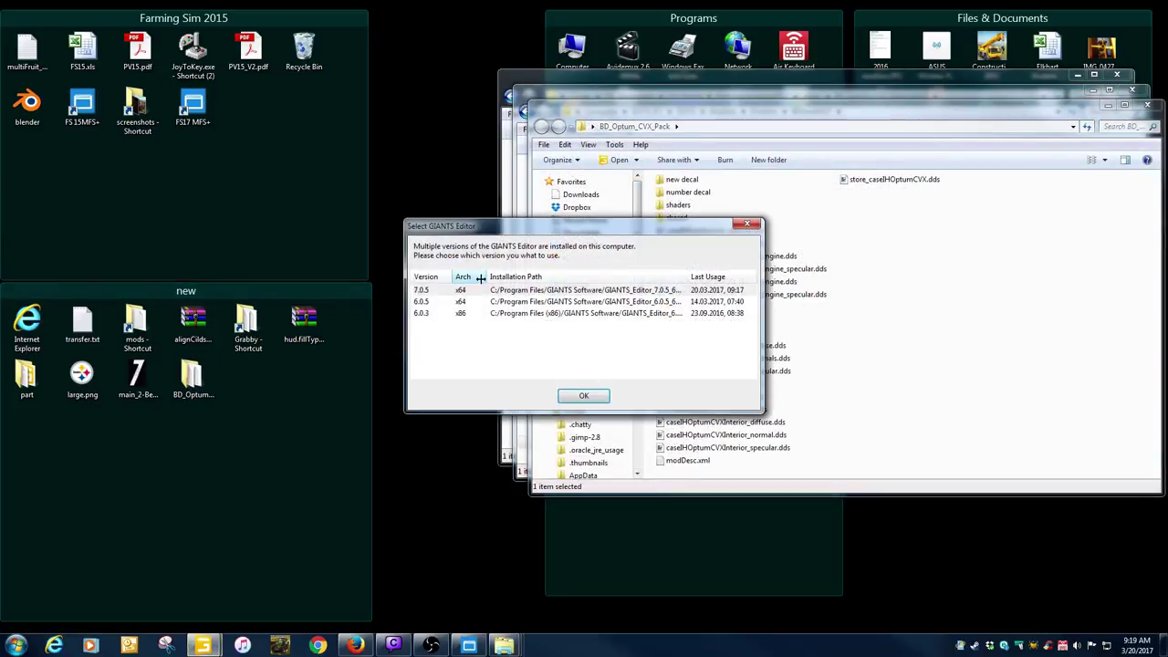
double_click(584, 285)
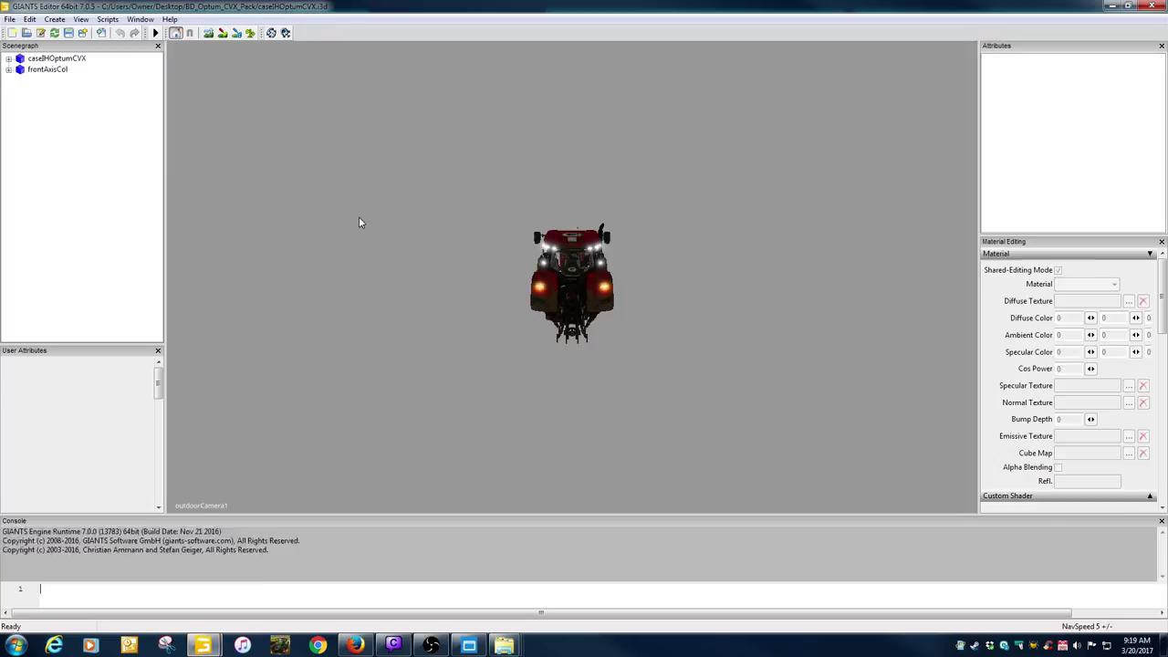
left_click(53, 59)
left_click(8, 59)
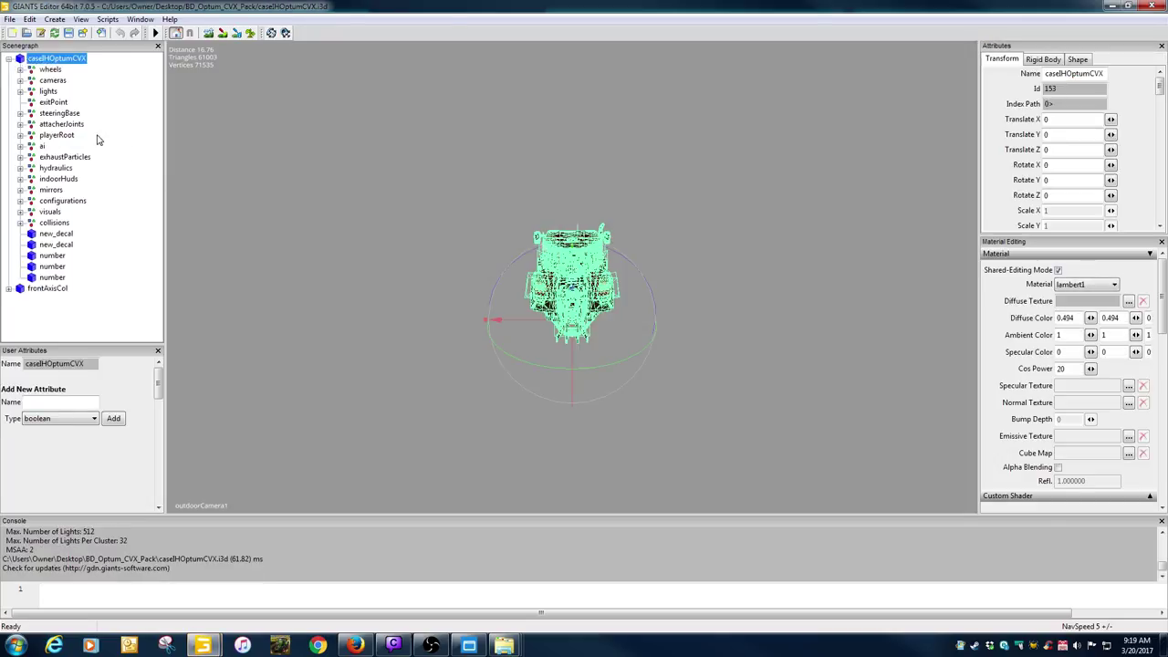
left_click(57, 235)
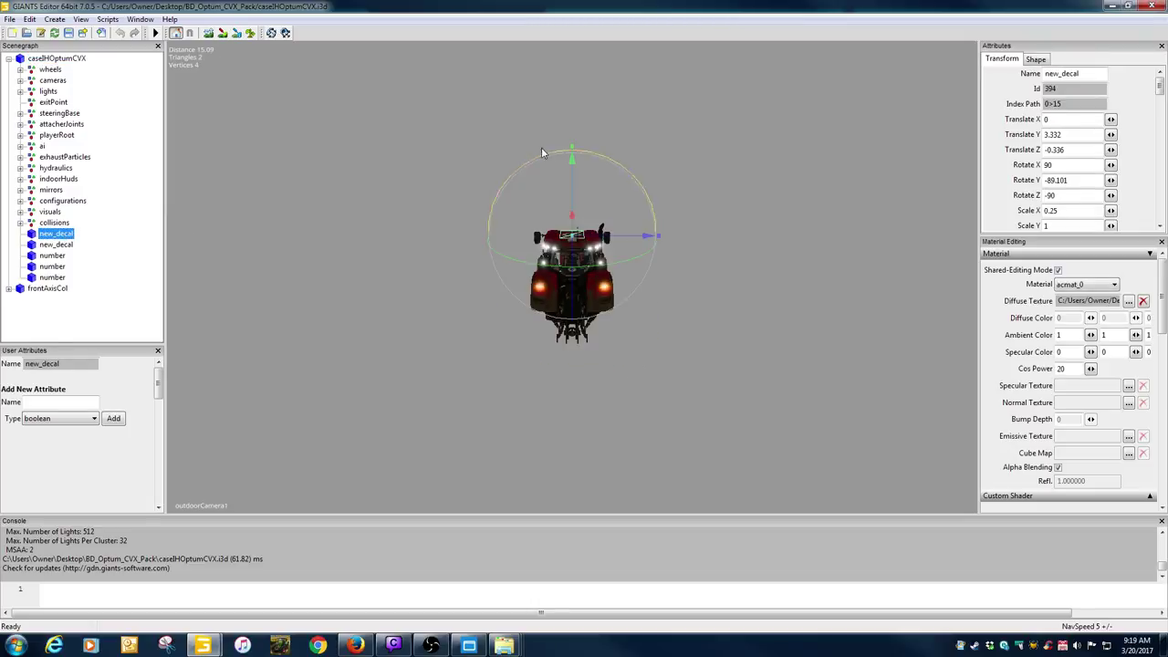
left_click(1073, 135)
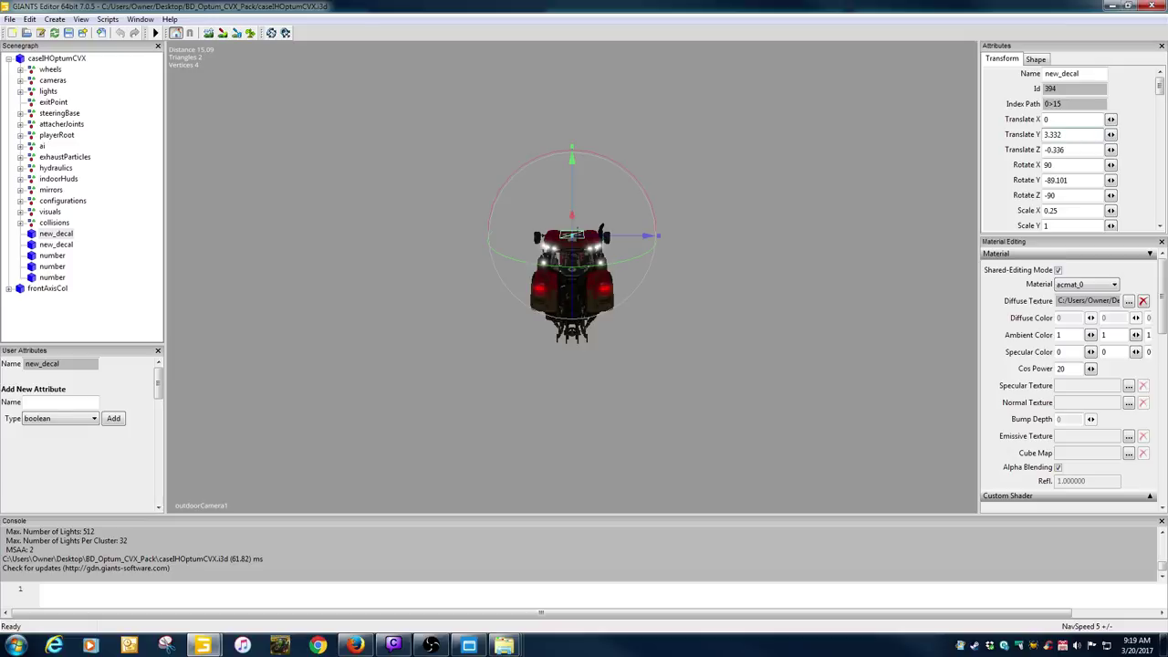
Resize and arrange the two GIANTS Editor windows side by side, with the reference pack next to the Sports Pack.
left_click_drag(934, 12, 889, 61)
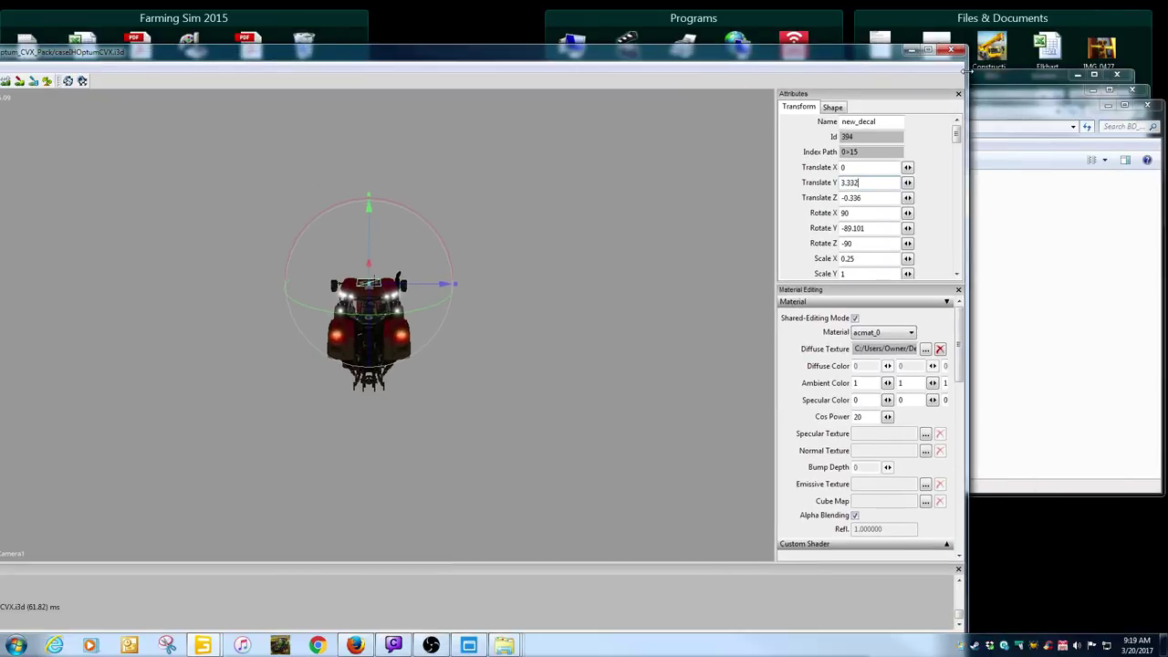
left_click_drag(965, 71, 275, 71)
left_click_drag(152, 64, 398, 43)
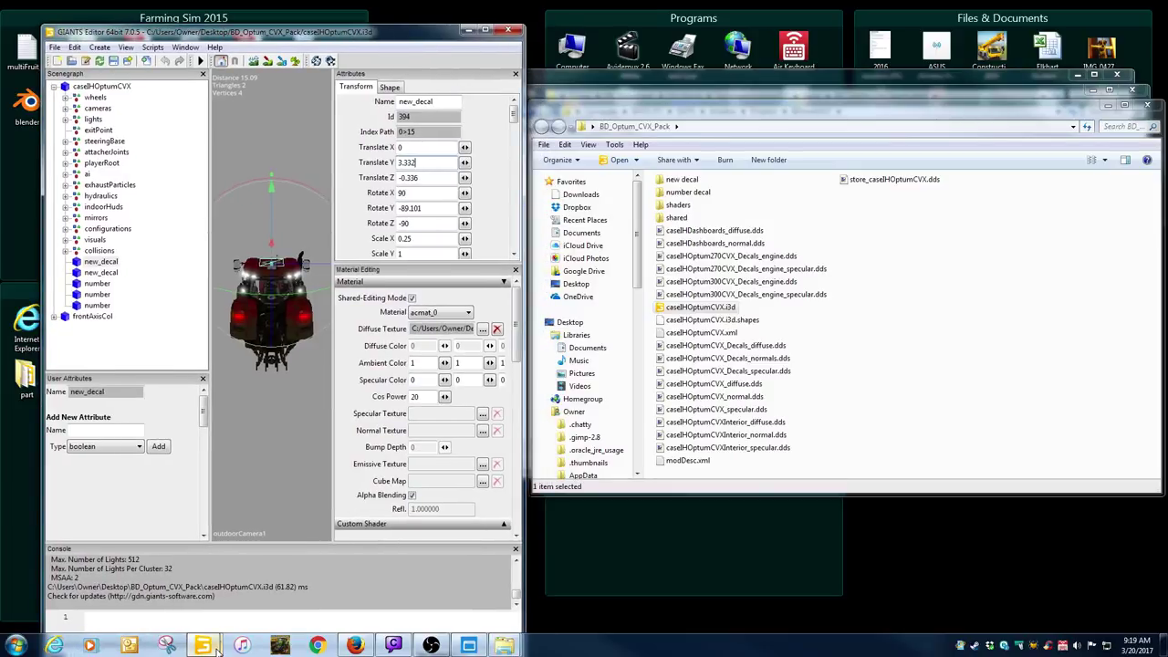
mouse_move(202, 645)
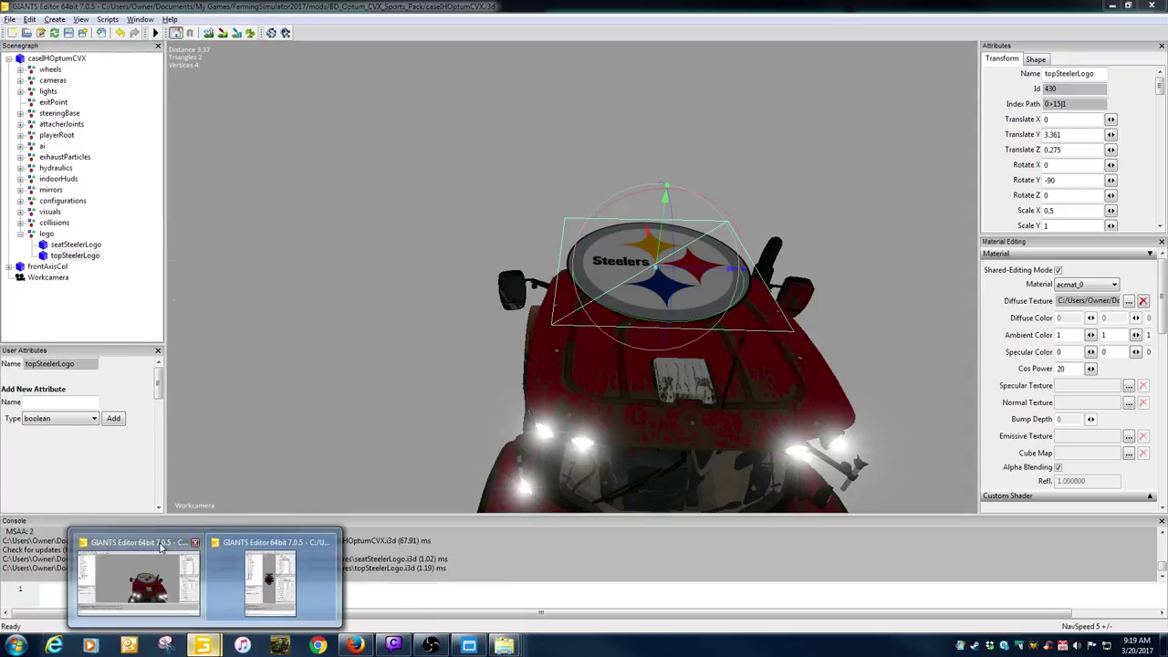
left_click(161, 548)
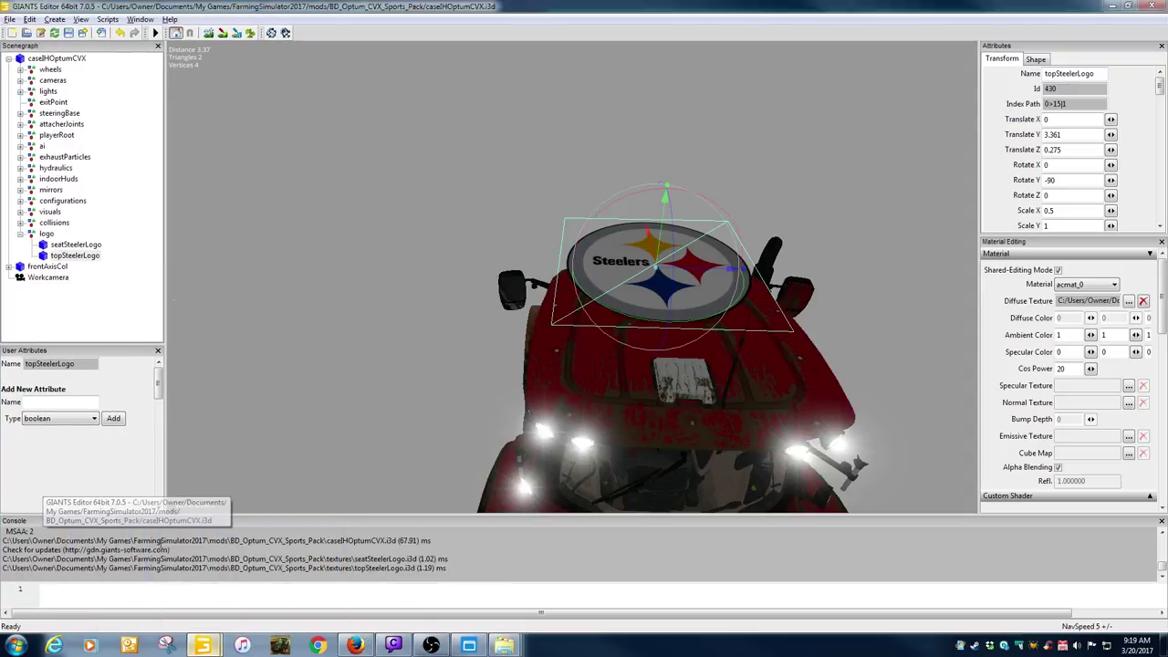
left_click(1131, 9)
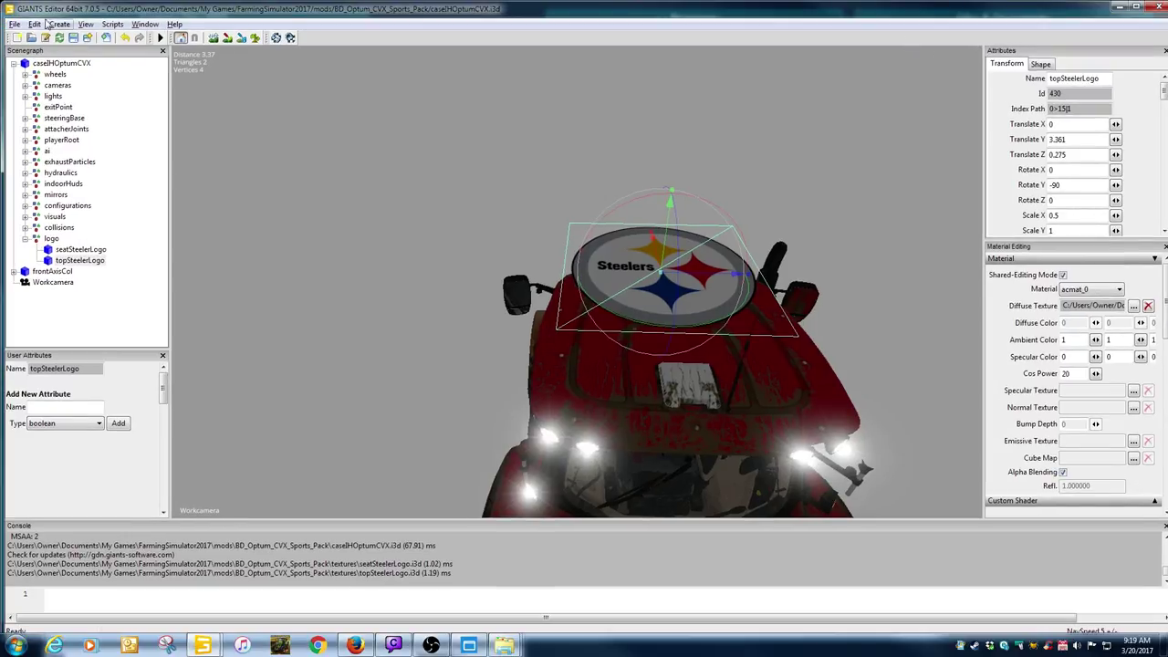
left_click_drag(3, 2, 613, 31)
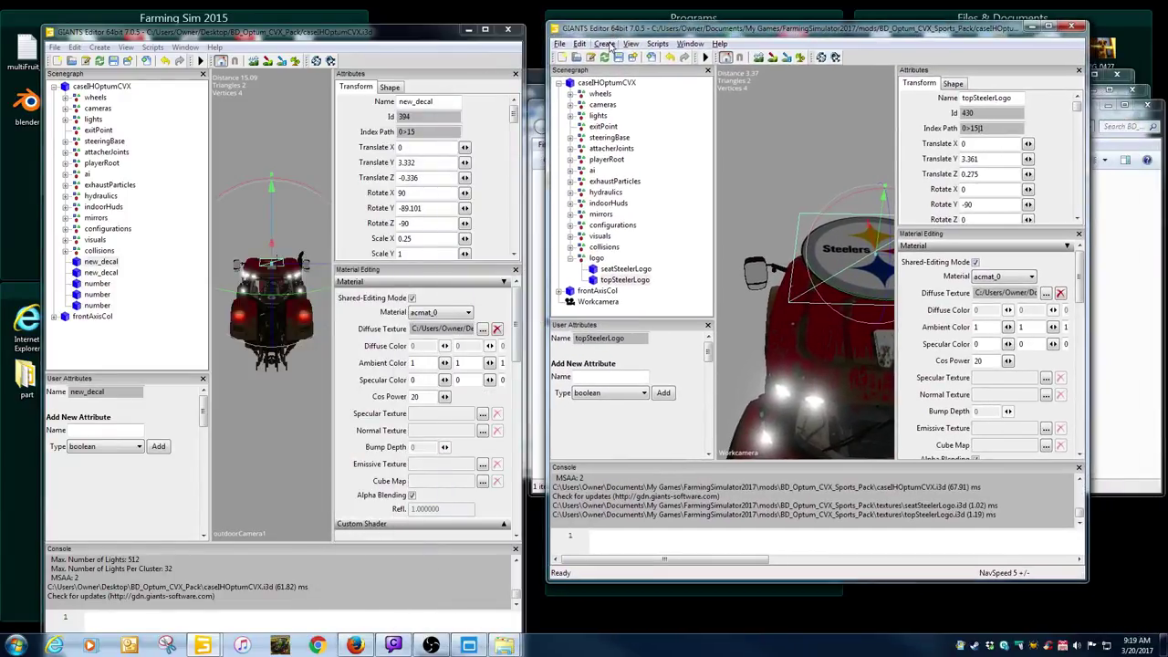
Set topSteelerLogo's Translate Y to 3.332 and Translate Z to -0.336, matching the reference new_decal.
left_click(625, 281)
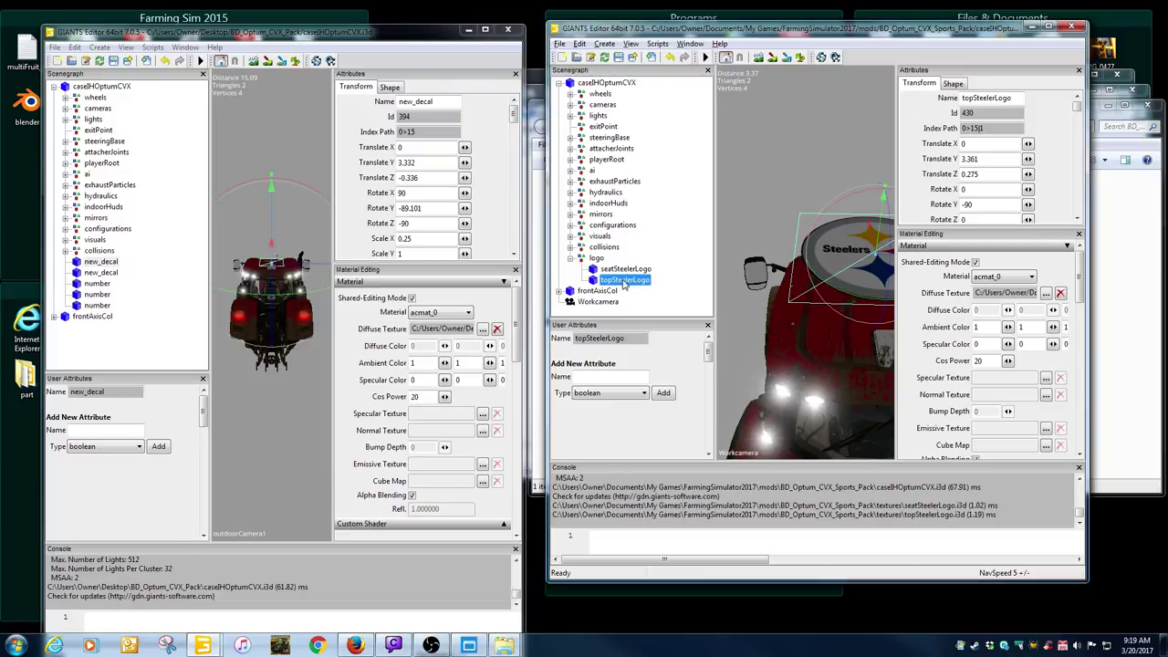
left_click(983, 160)
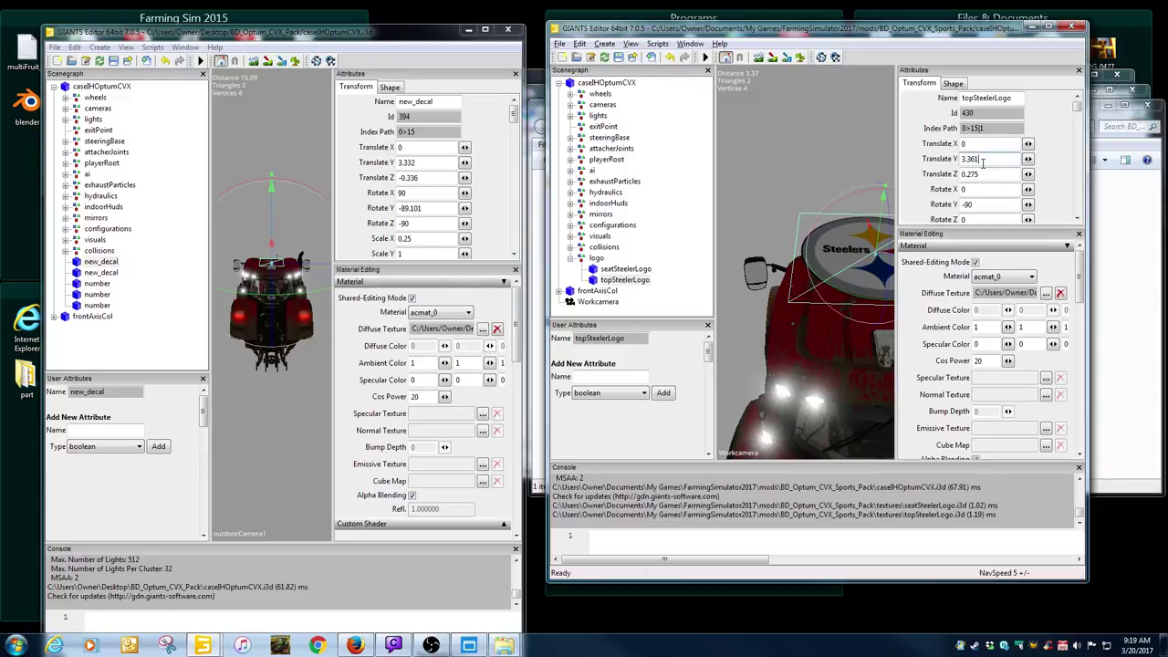
left_click(981, 174)
left_click(983, 160)
left_click(432, 164)
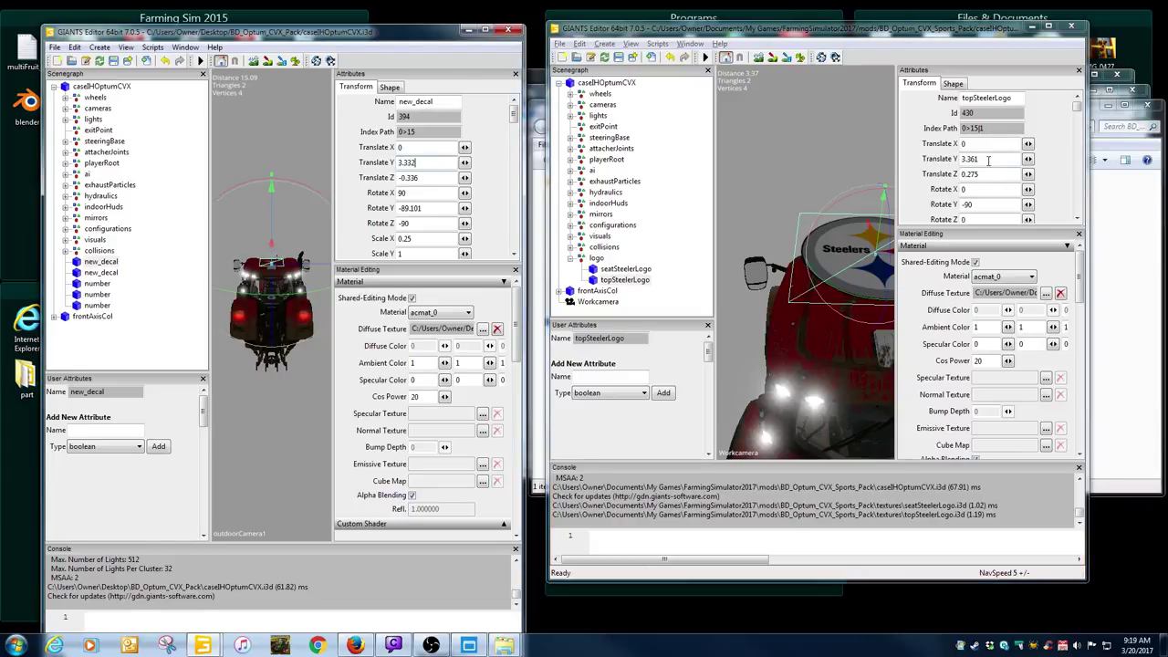
left_click(988, 160)
key("ctrl+z")
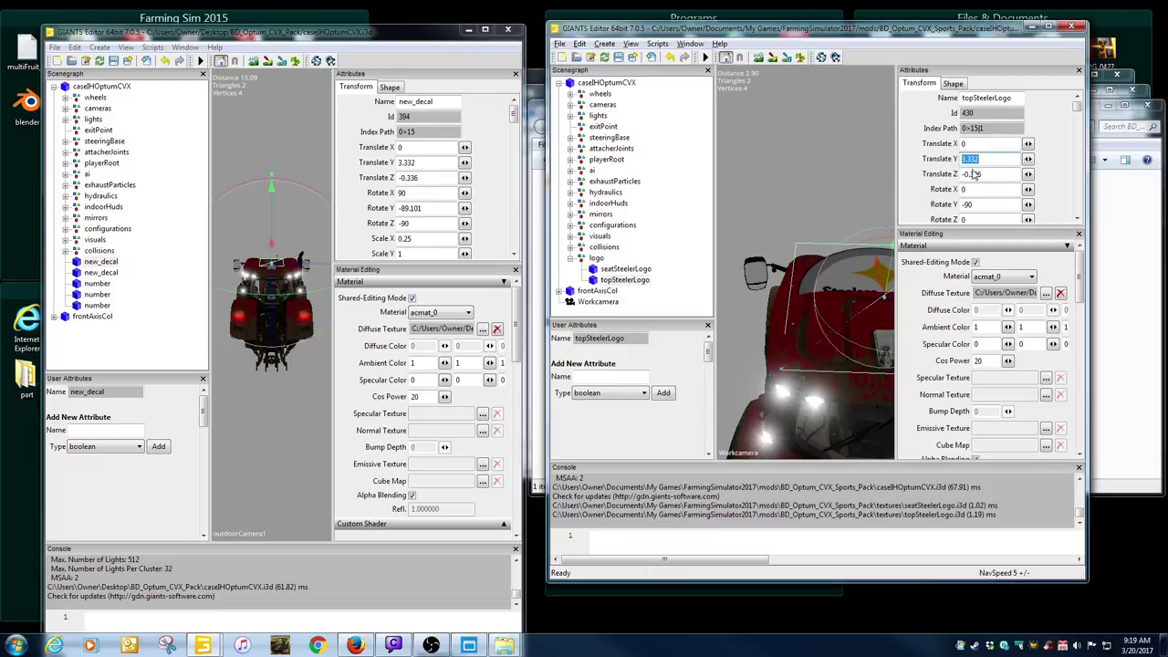
Set topSteelerLogo's rotation to X 90, Y -89.101 and Z -90, copying the reference new_decal.
left_click(429, 208)
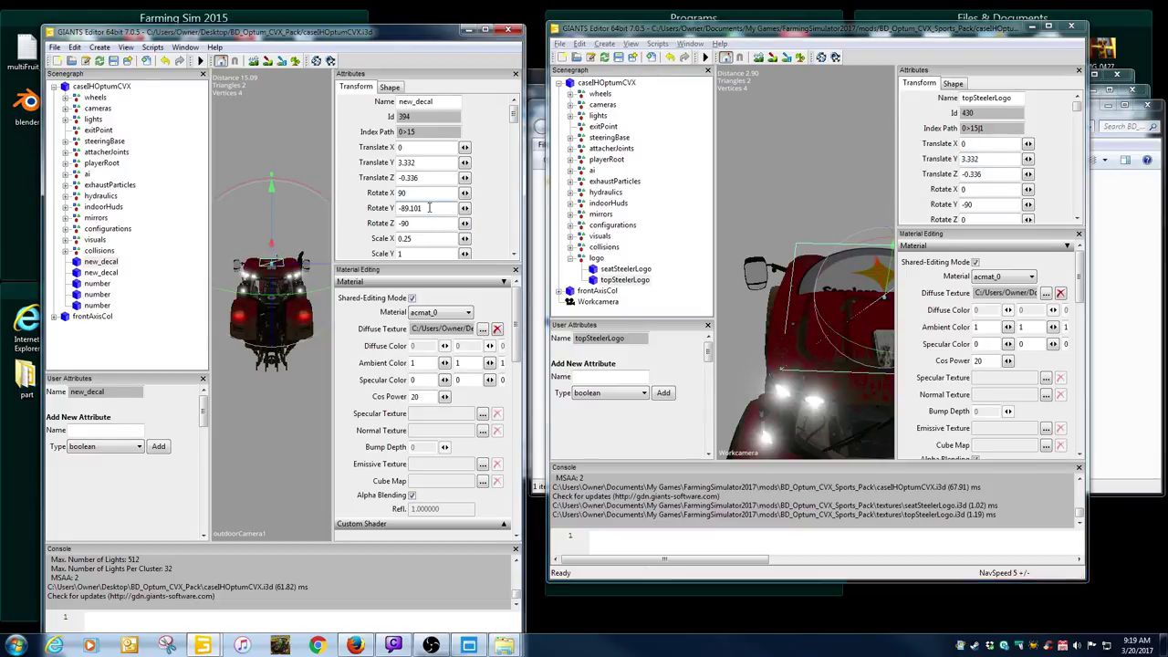
left_click(978, 205)
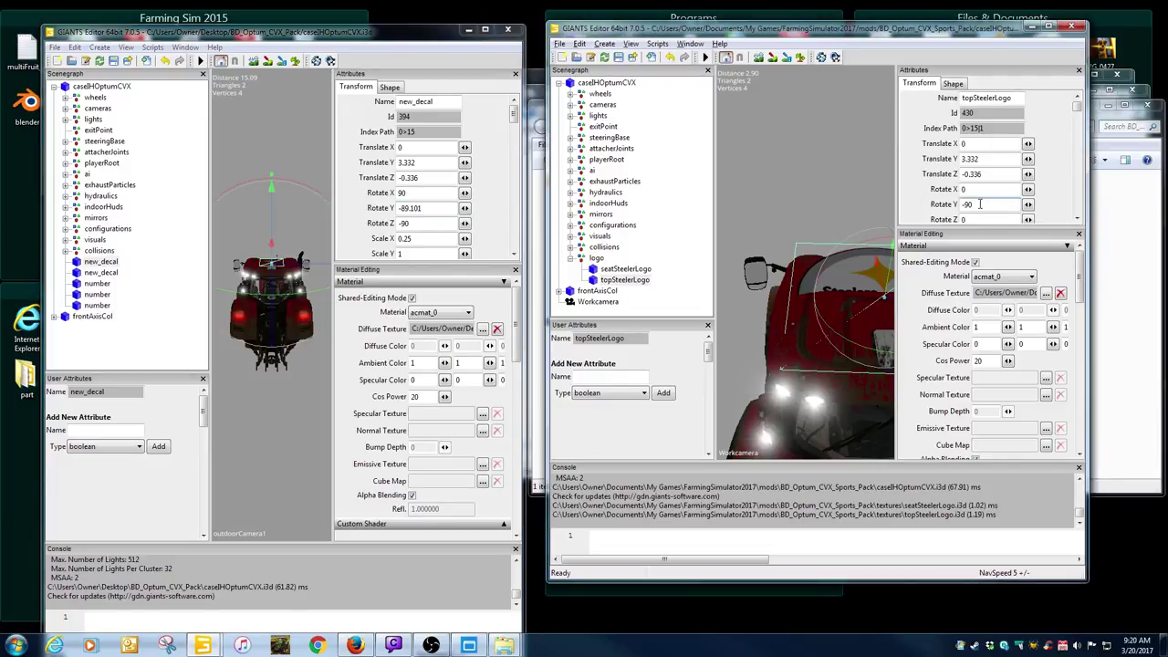
key("ctrl+a")
type("-89.101")
key("Return")
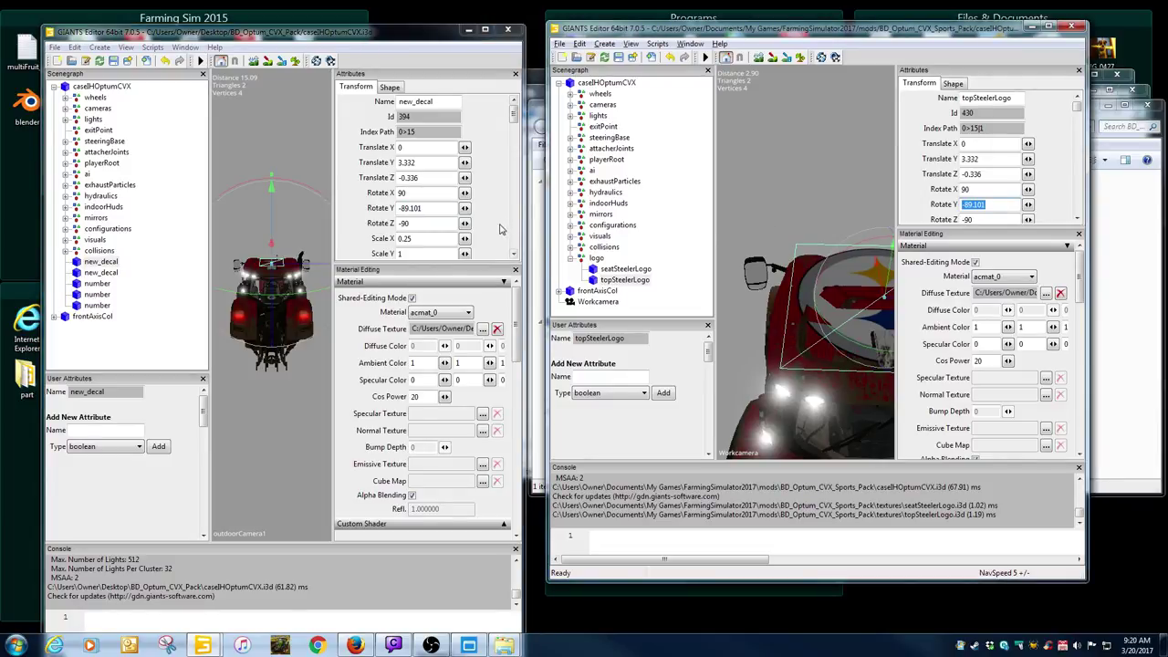
Set topSteelerLogo's Scale X and Scale Z to 0.25 to match the reference new_decal.
left_click(514, 255)
left_click(413, 231)
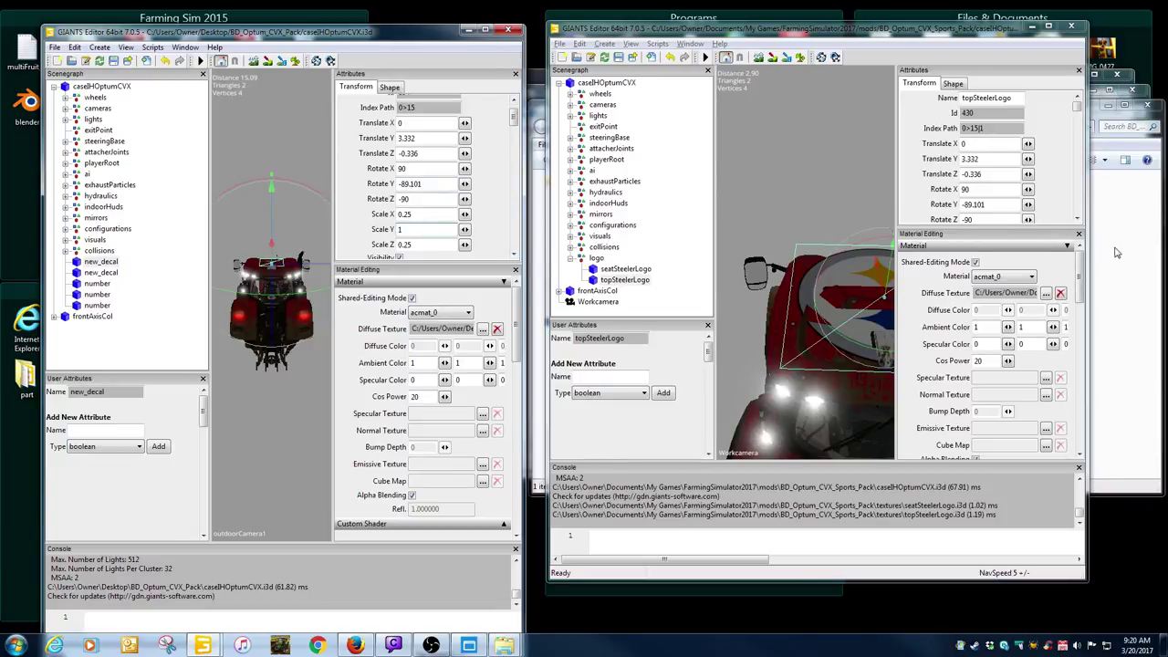
left_click(1079, 220)
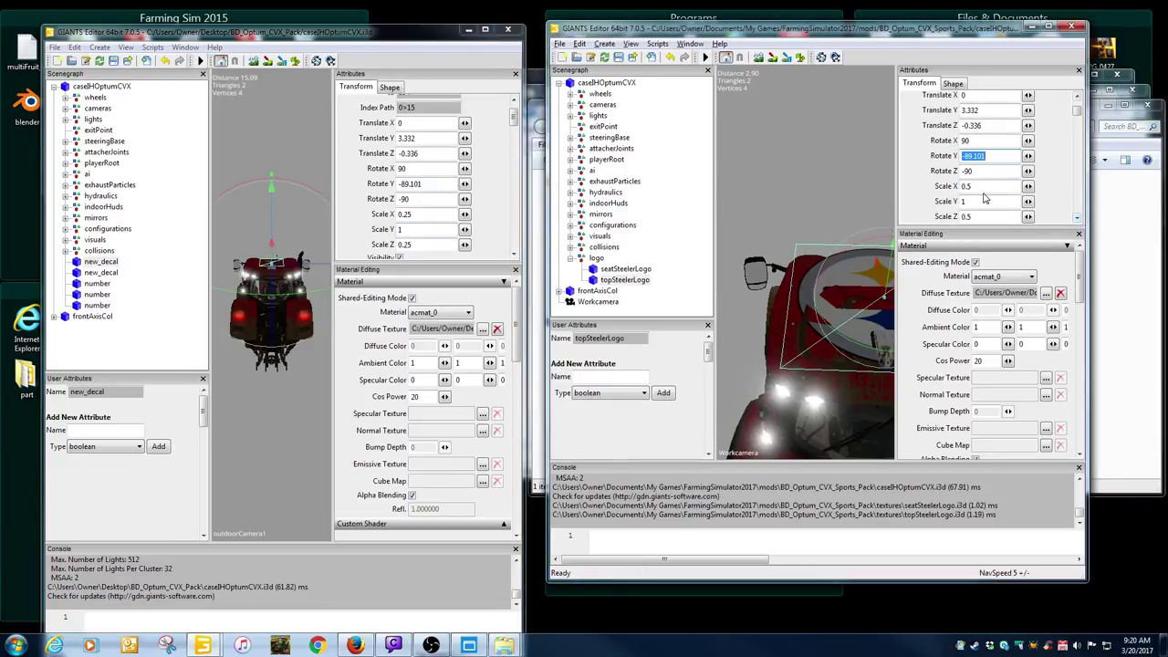
double_click(974, 202)
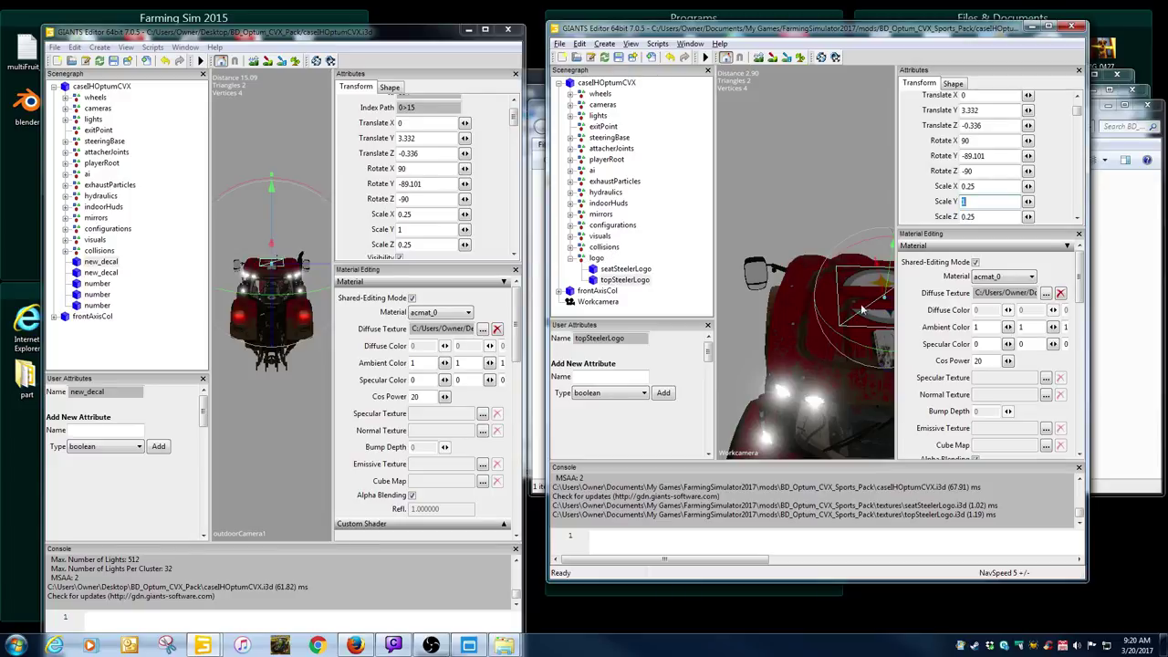
Close the reference pack's editor window and maximize the Sports Pack editor window.
left_click(507, 29)
left_click(356, 348)
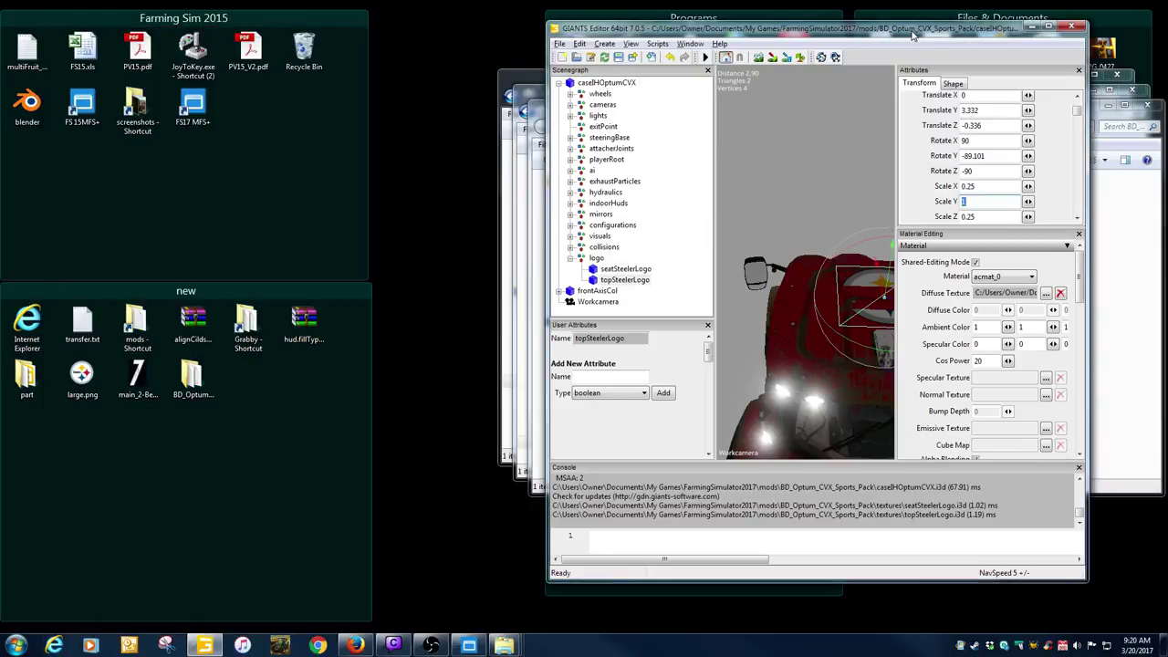
double_click(913, 34)
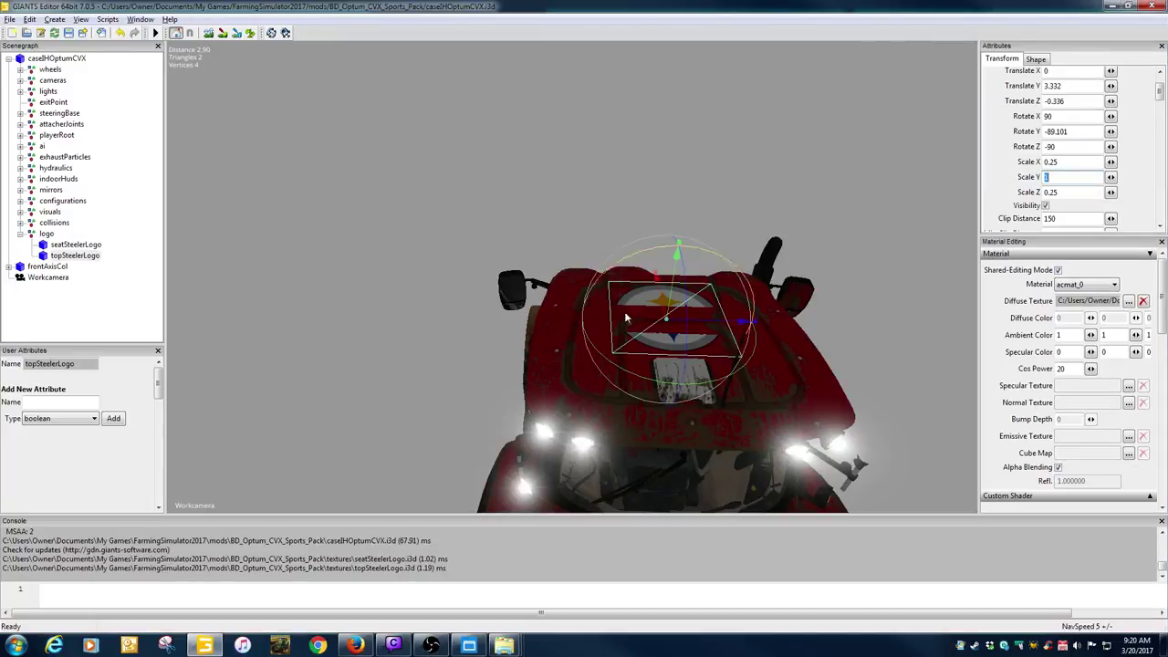
Raise topSteelerLogo slightly above the cab roof to a Translate Y of about 3.333.
left_click(89, 257)
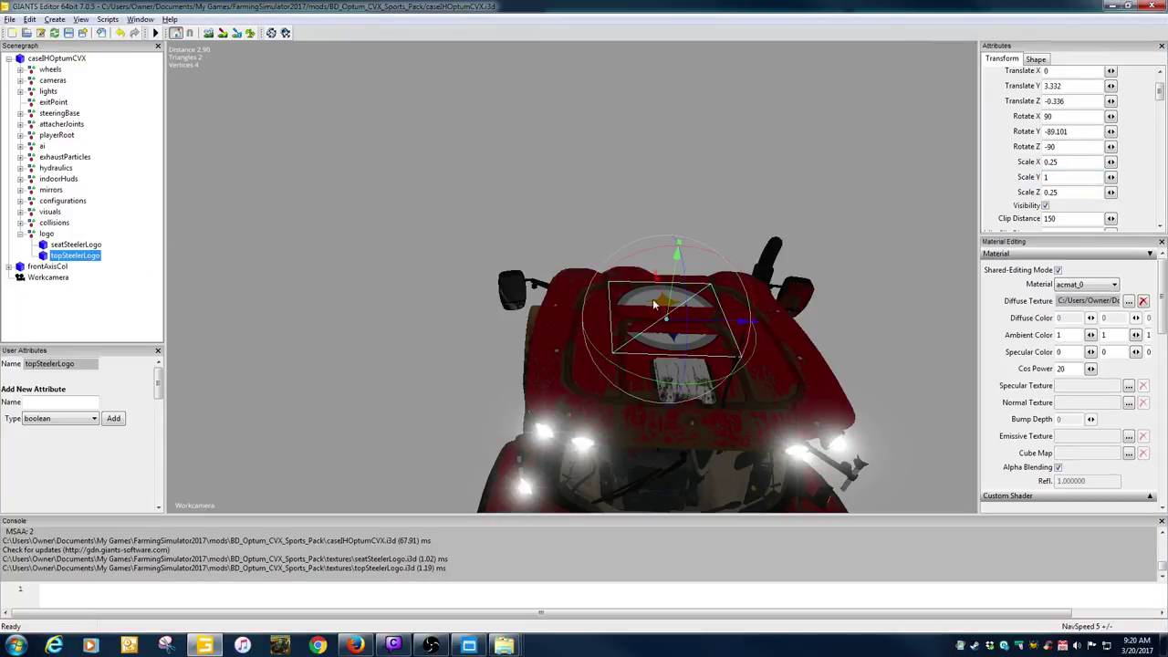
left_click_drag(671, 290, 670, 293)
middle_click_drag(723, 386, 394, 324)
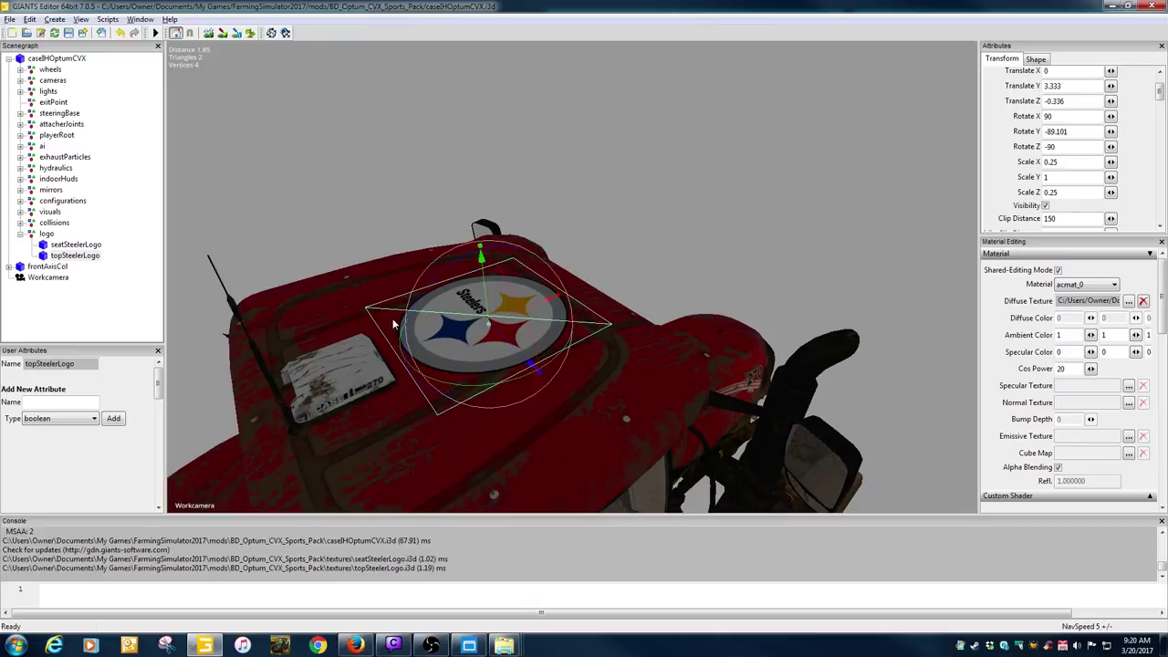
Close the material editing panel and set topSteelerLogo's Scale X and Scale Z to 0.3.
left_click(1162, 241)
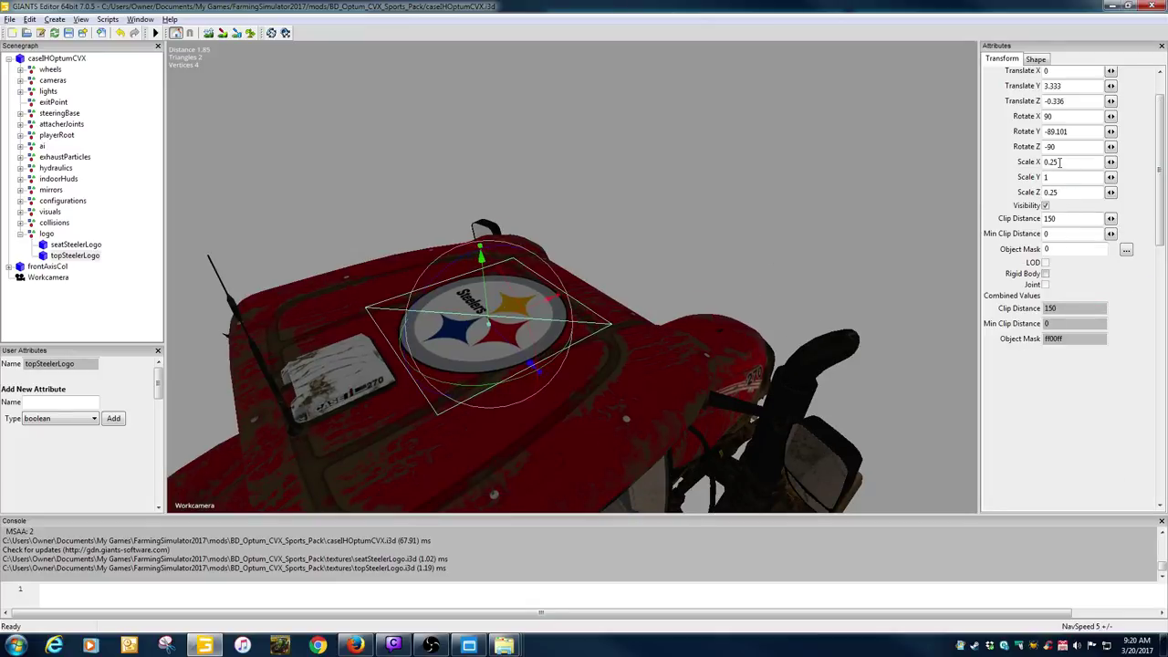
left_click_drag(1067, 165, 978, 160)
type(".3")
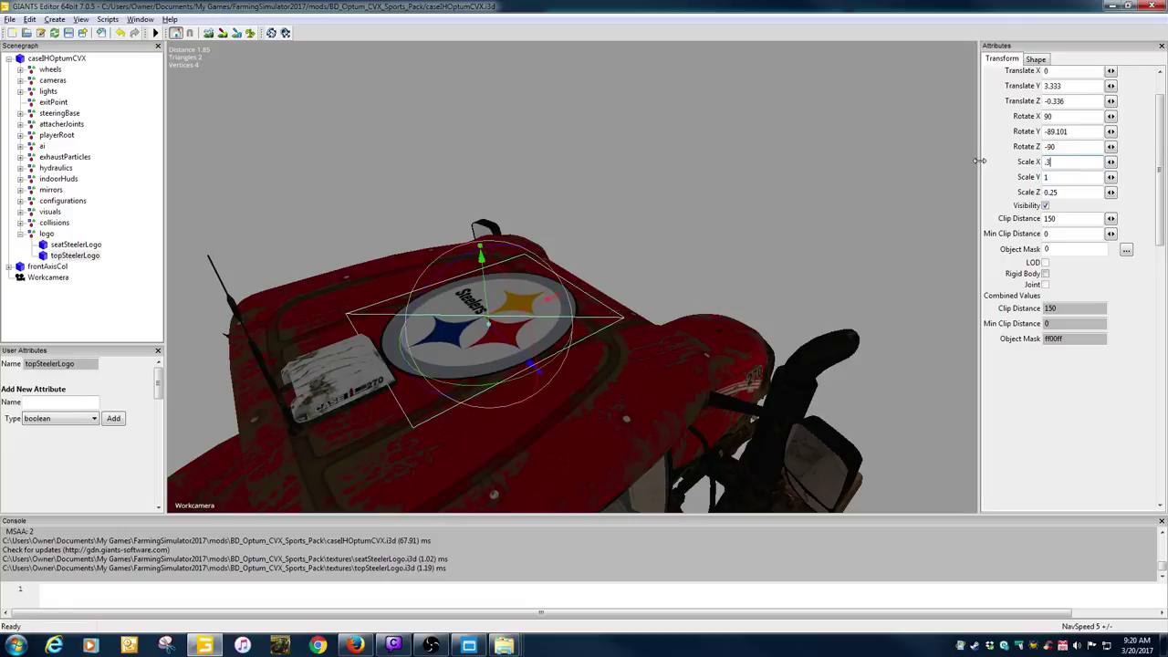
left_click_drag(1070, 192, 1046, 192)
type(".3")
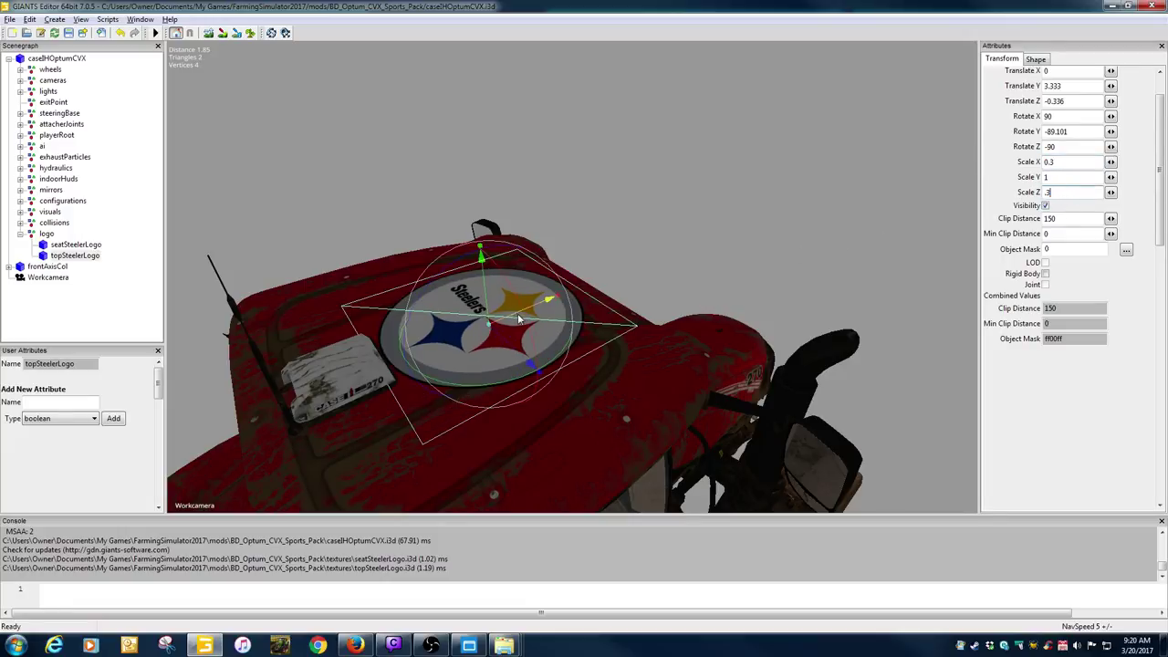
Shift topSteelerLogo along the roof to a Translate Z of about -0.323 and keep it selected.
left_click_drag(518, 317, 599, 324)
middle_click_drag(591, 312, 362, 315)
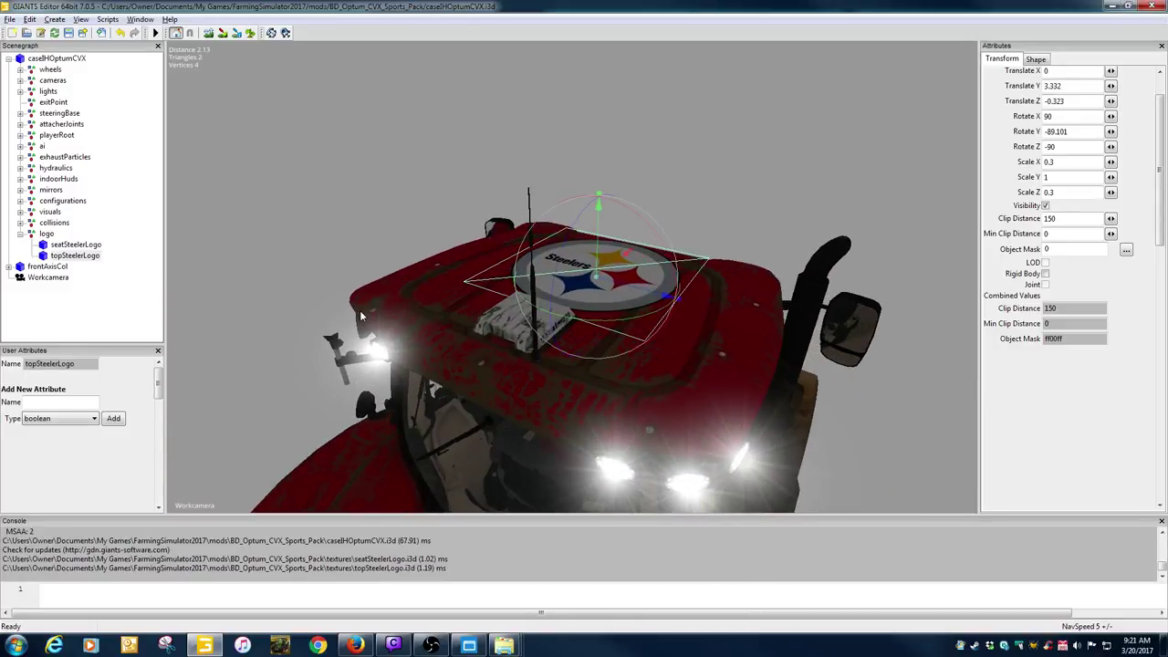
left_click(489, 333)
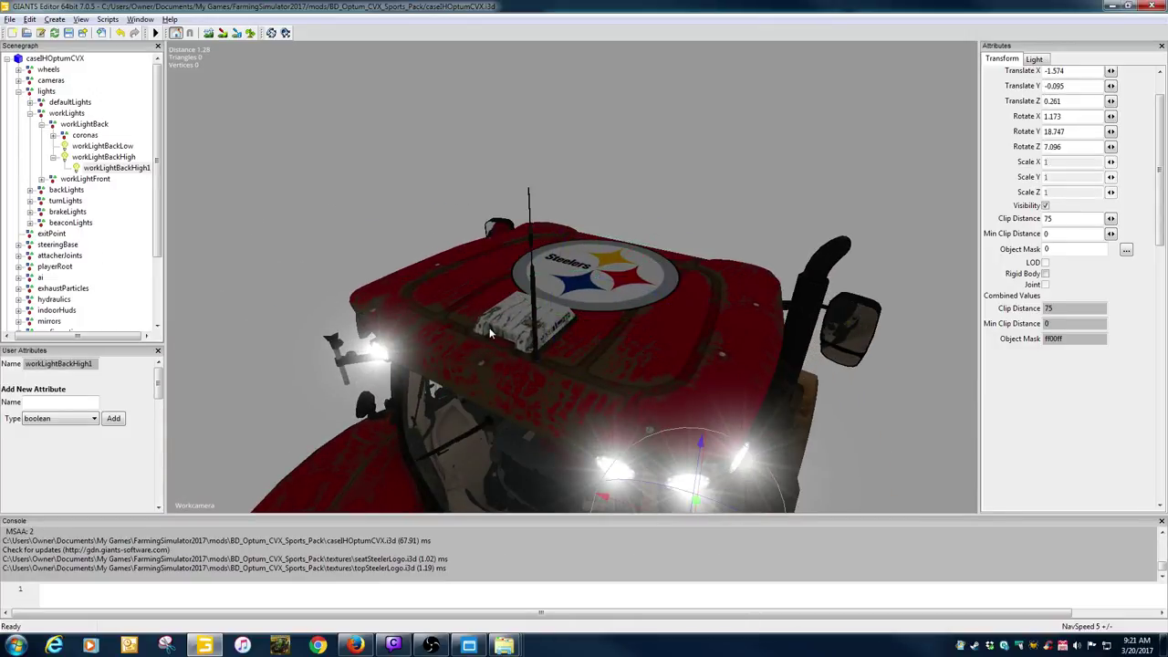
mouse_move(489, 333)
middle_mouse_down()
mouse_move(458, 329)
mouse_move(476, 336)
middle_mouse_up()
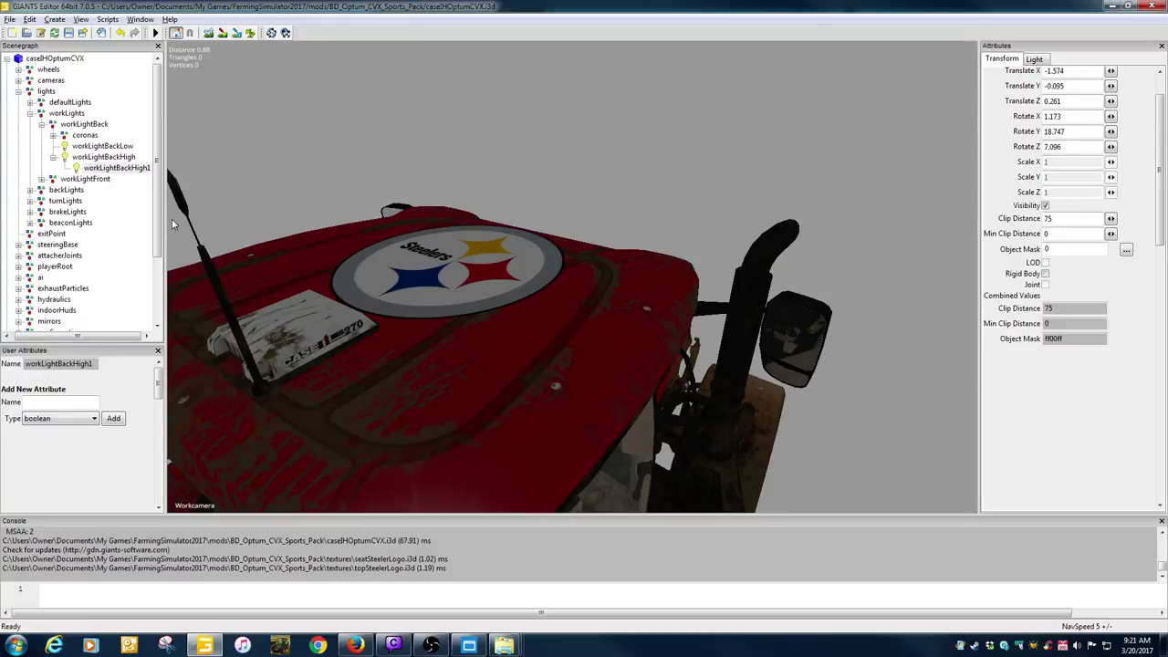
left_click(18, 93)
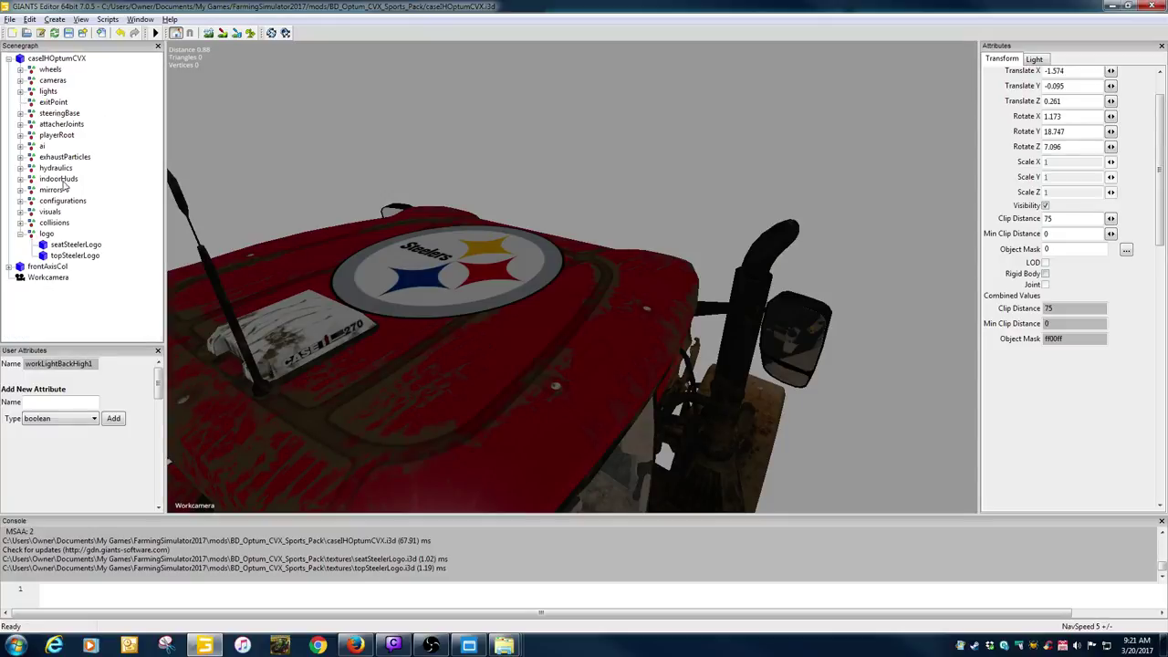
left_click(66, 246)
left_click(73, 257)
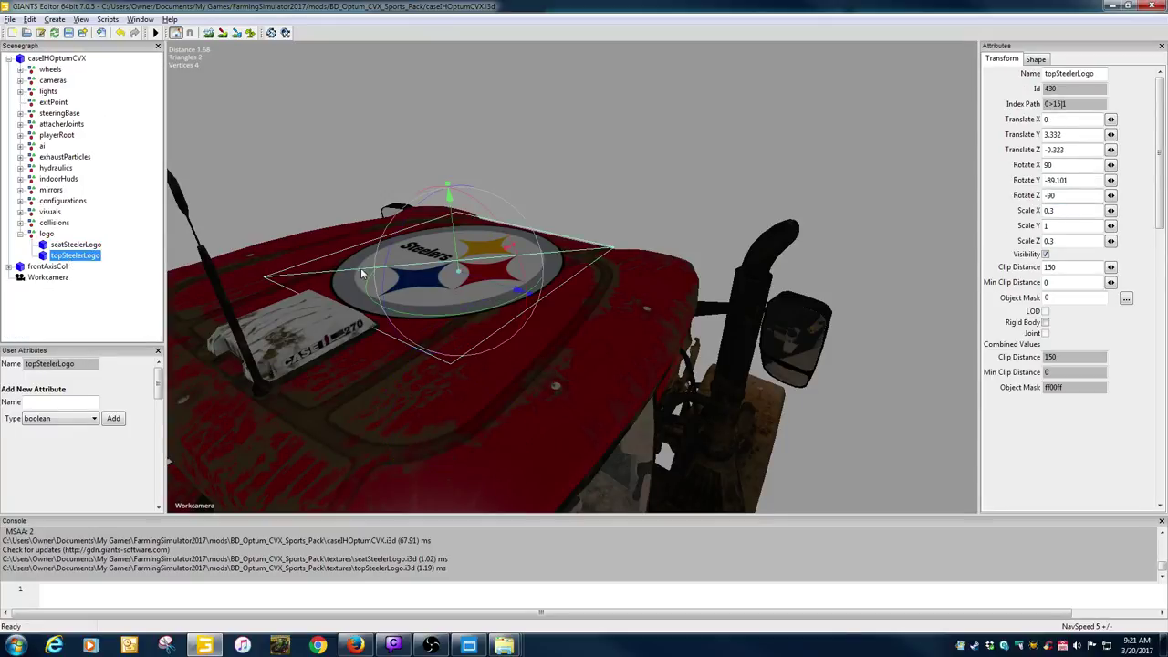
Fine-tune topSteelerLogo's roof position to Translate Y of about 3.333 and Translate Z of about -0.33.
middle_click_drag(360, 272, 425, 290)
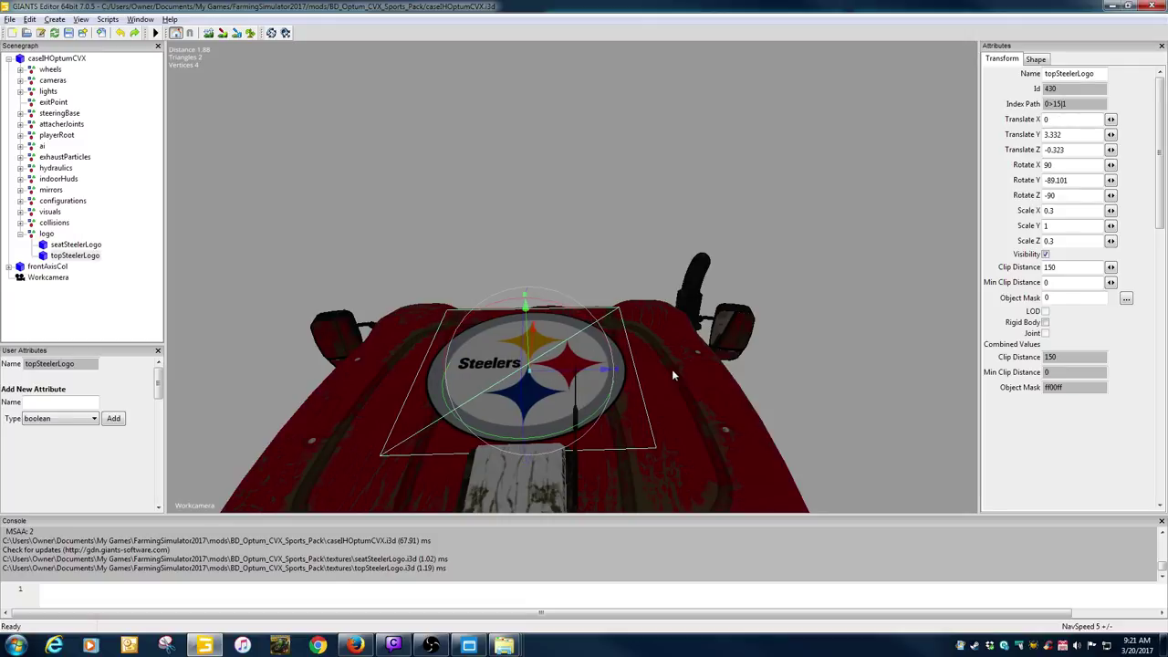
middle_click_drag(671, 374, 498, 376)
scroll(473, 382, "up", 3)
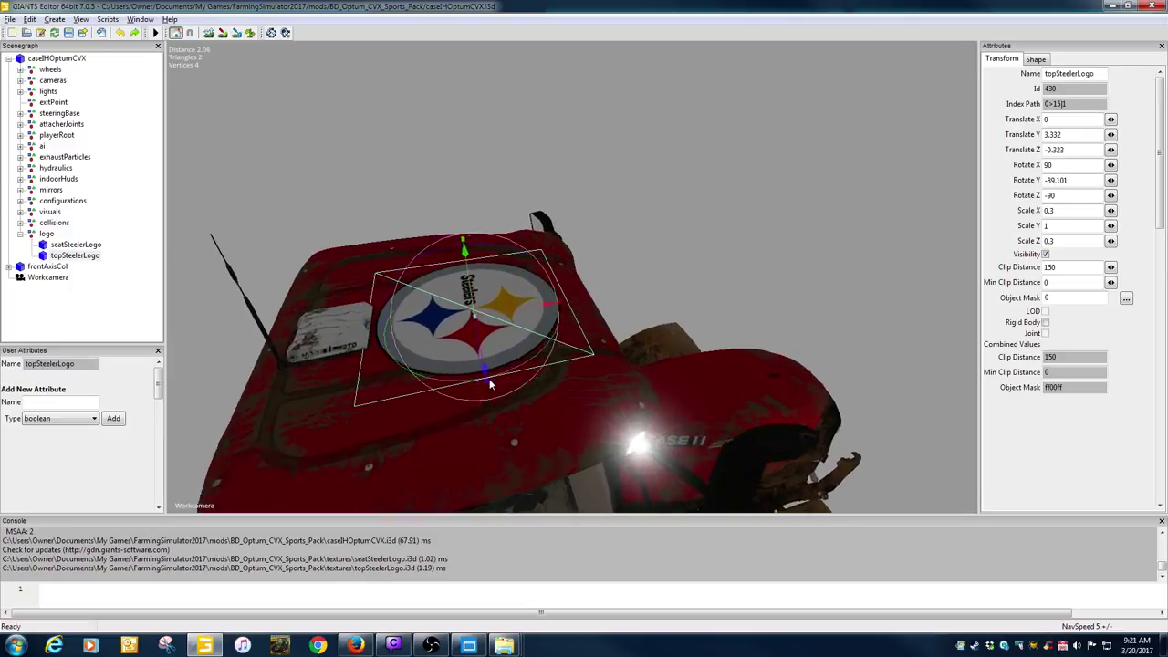
left_click(87, 259)
left_click_drag(487, 320, 486, 326)
scroll(438, 331, "up", 1)
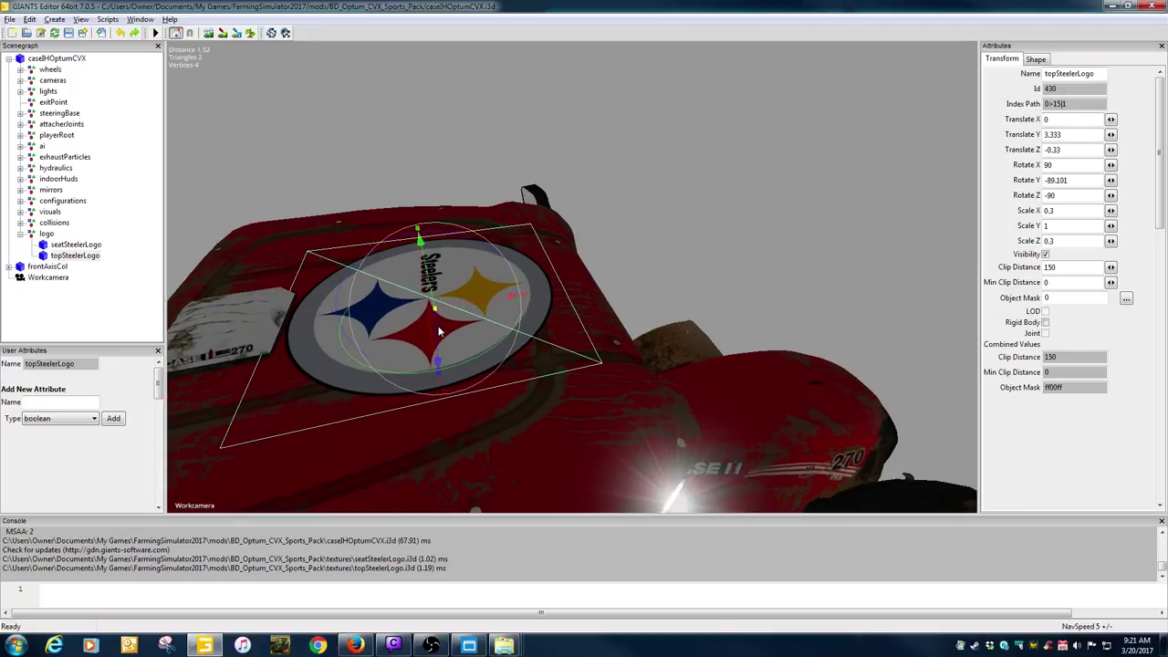
scroll(438, 331, "down", 1)
Try a Translate Y of 3.33 on topSteelerLogo and restore it to 3.333.
left_click(1082, 134)
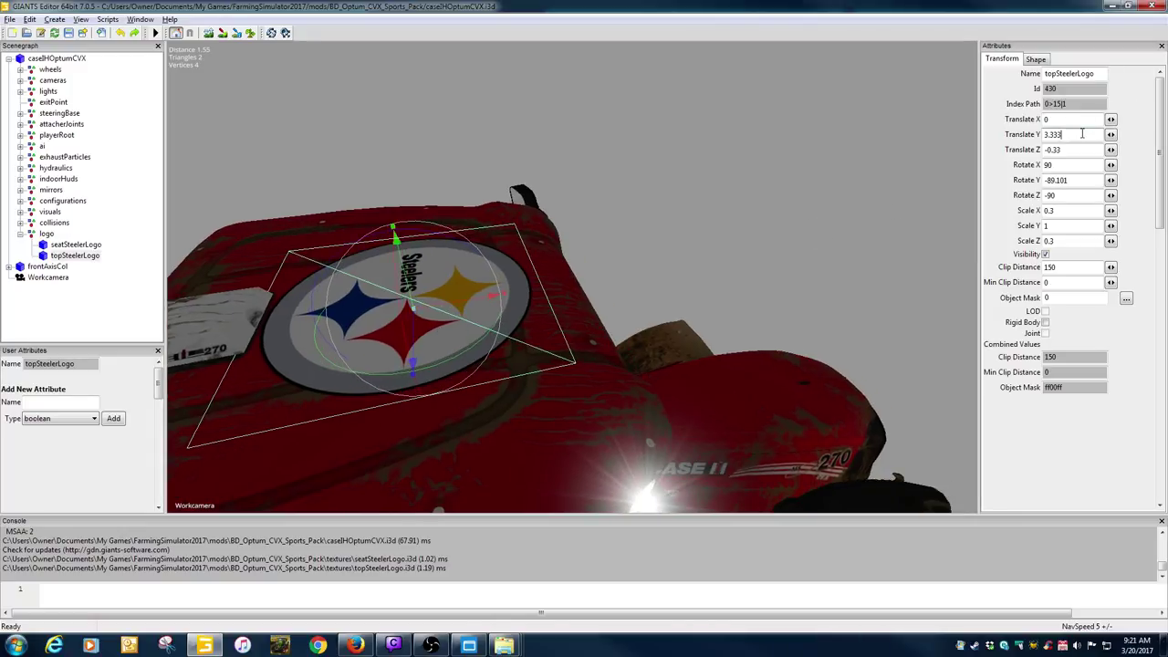
key("BackSpace")
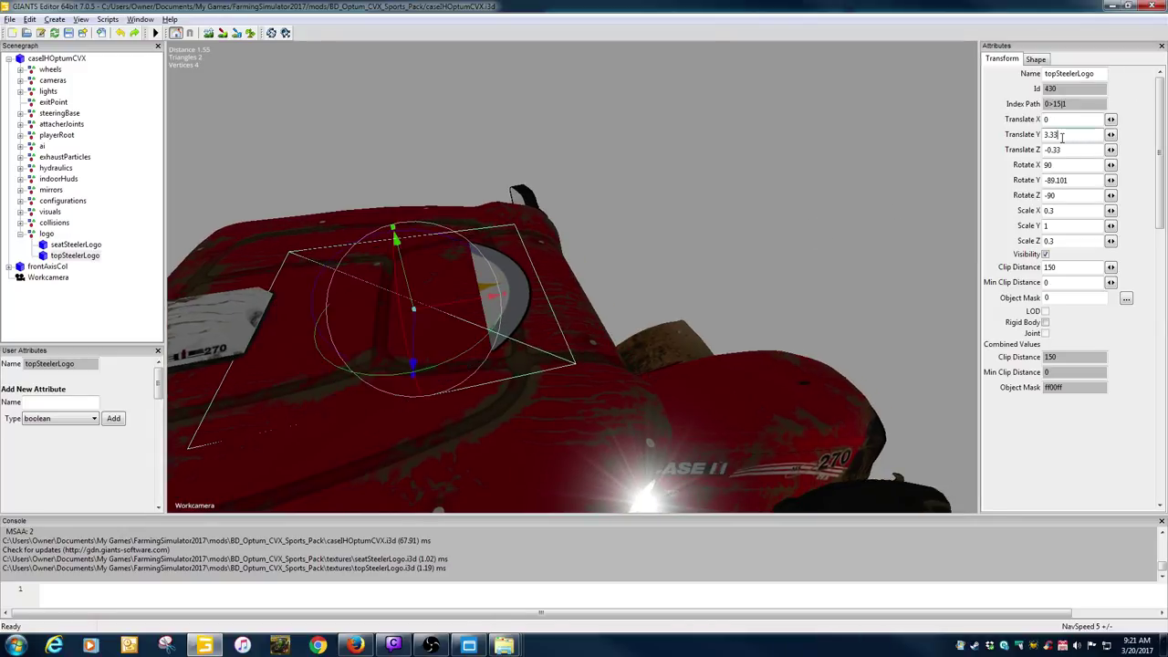
type("3")
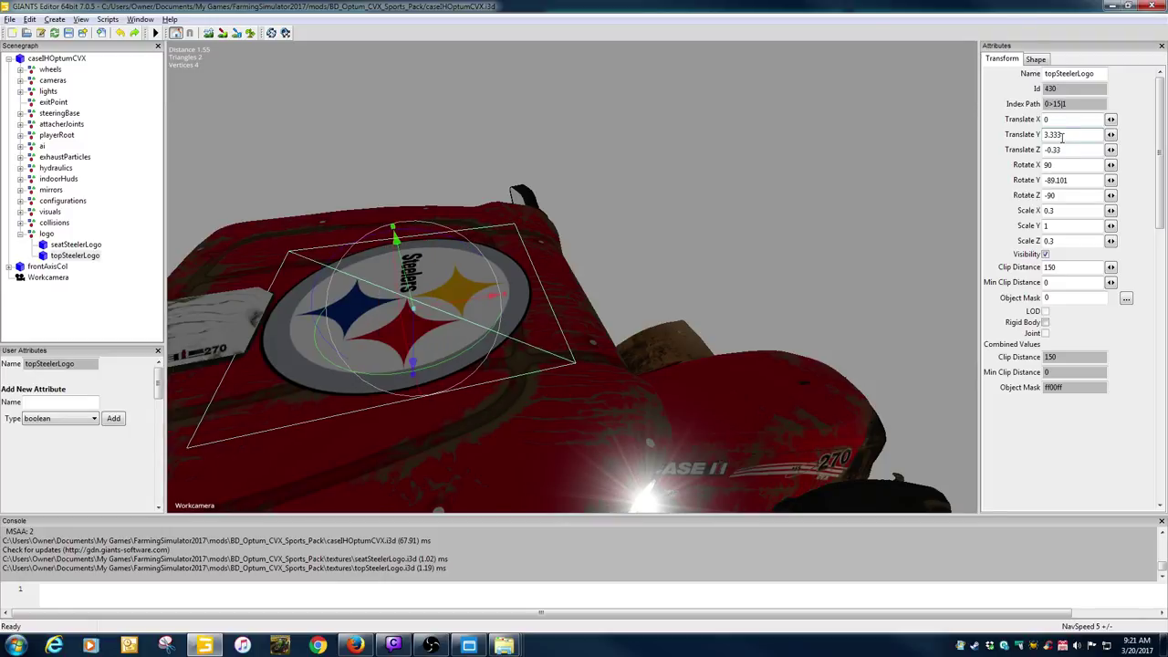
middle_click_drag(705, 271, 671, 280)
scroll(672, 281, "down", 5)
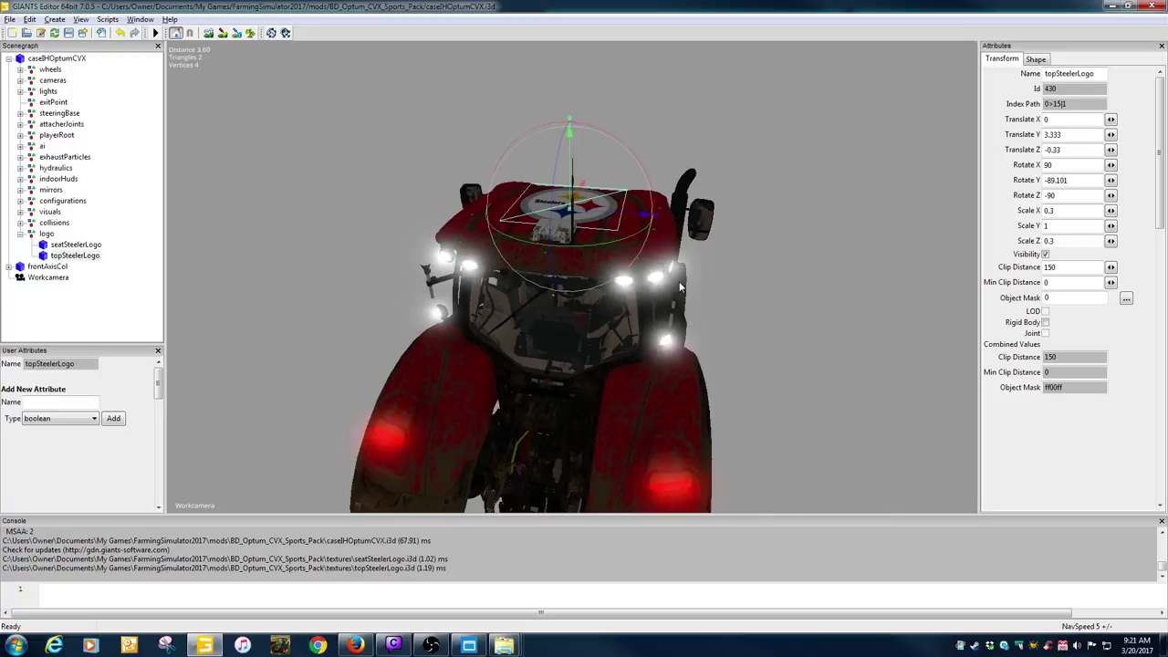
Move seatSteelerLogo behind the cab seat, to Translate Y of about 2.536 and Translate Z of about -1.008.
left_click(91, 245)
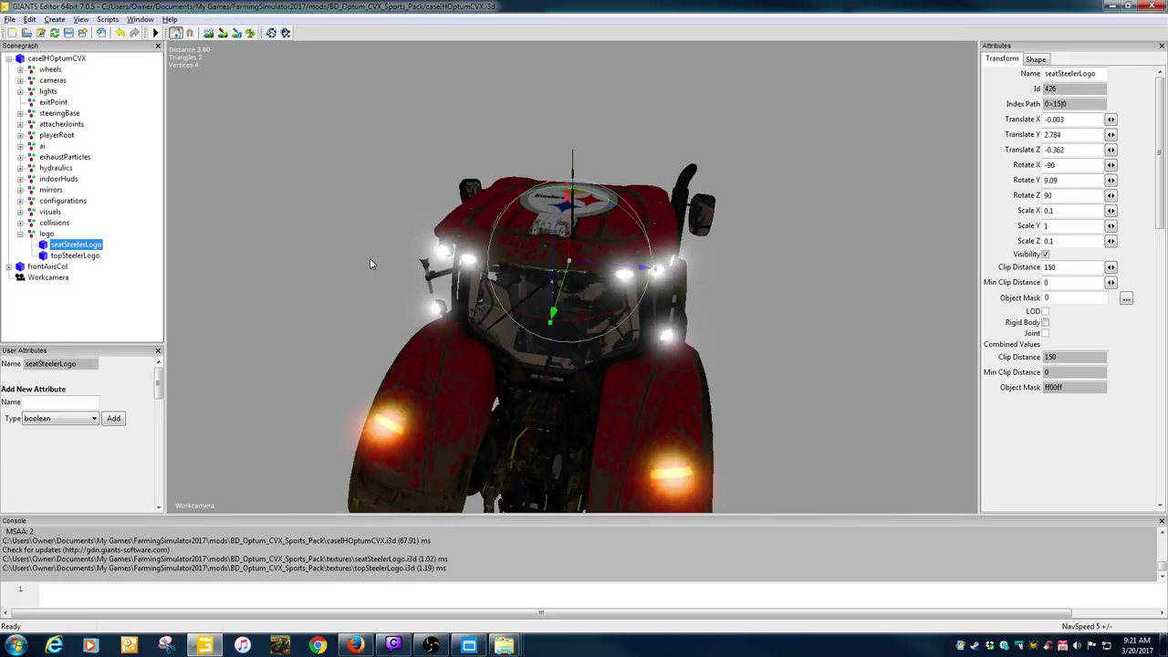
scroll(601, 311, "up", 5)
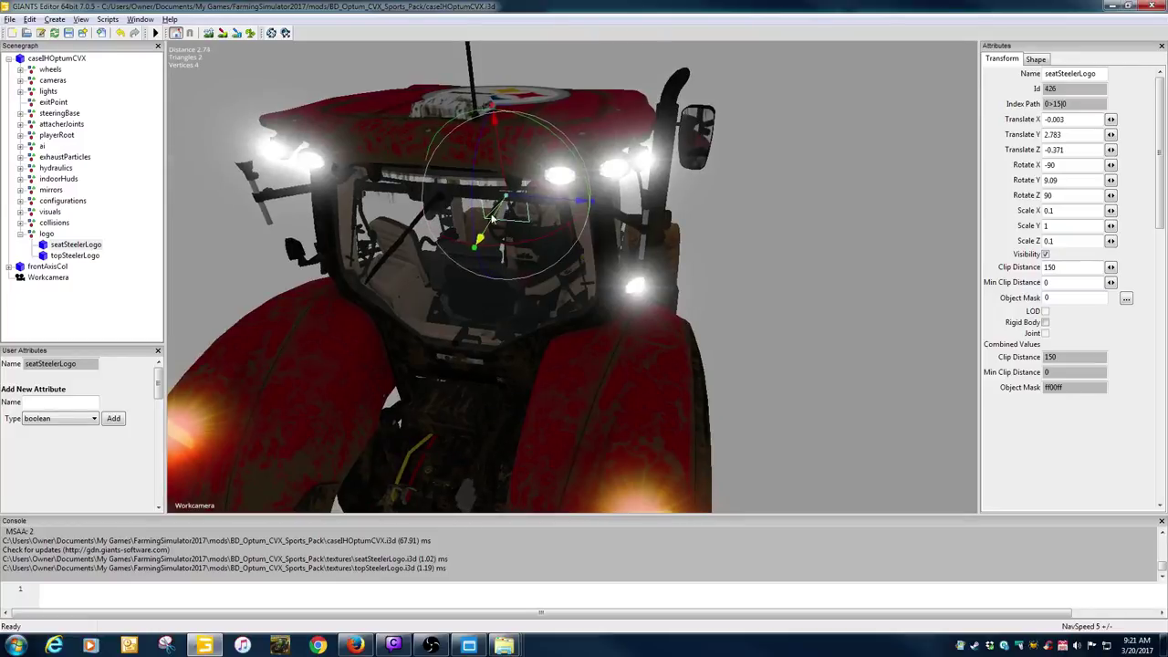
left_click_drag(478, 242, 440, 312)
scroll(442, 308, "up", 5)
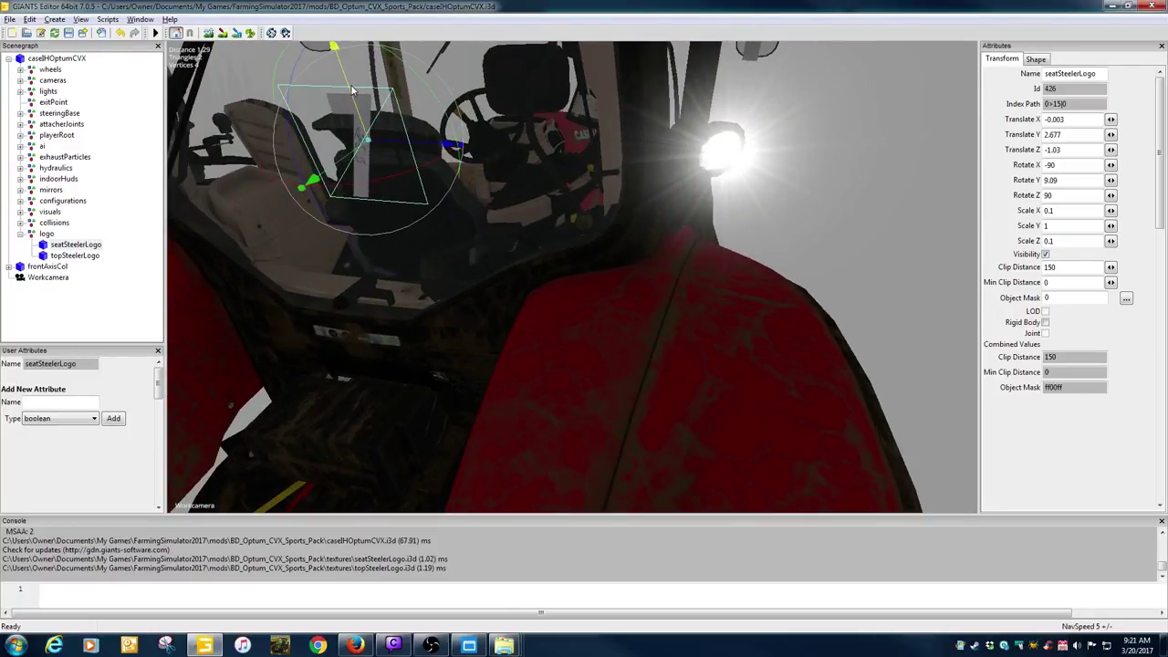
left_click_drag(352, 90, 362, 143)
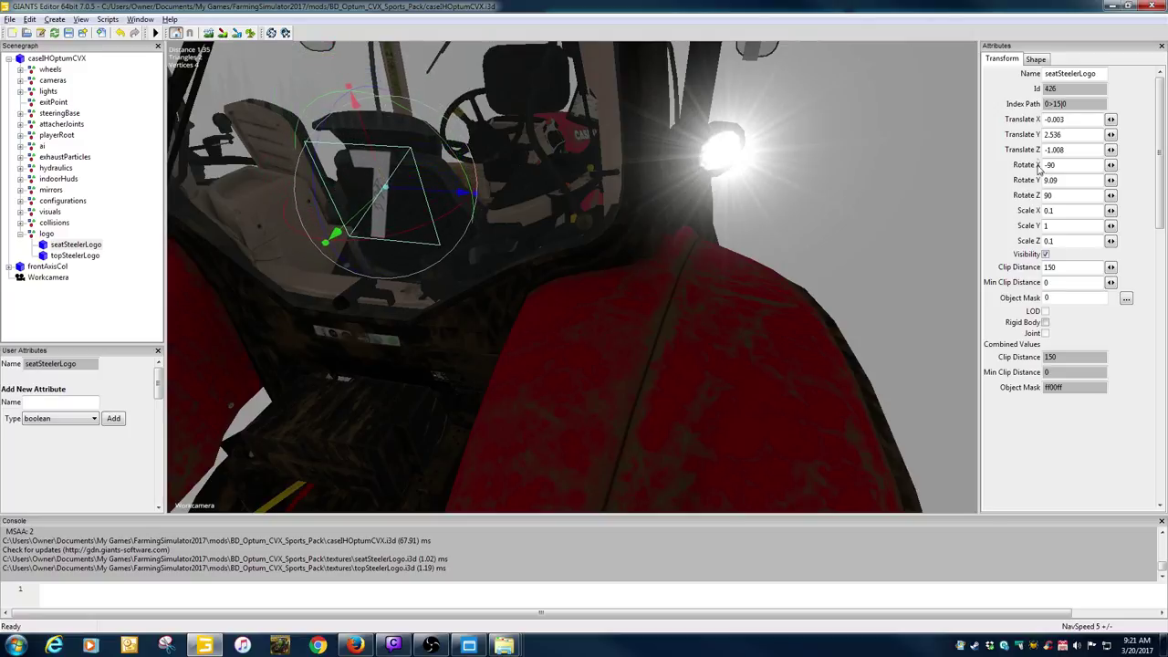
Center seatSteelerLogo with Translate X 0 and lower it on the seat back to Translate Y of about 2.449.
double_click(1074, 120)
key("BackSpace")
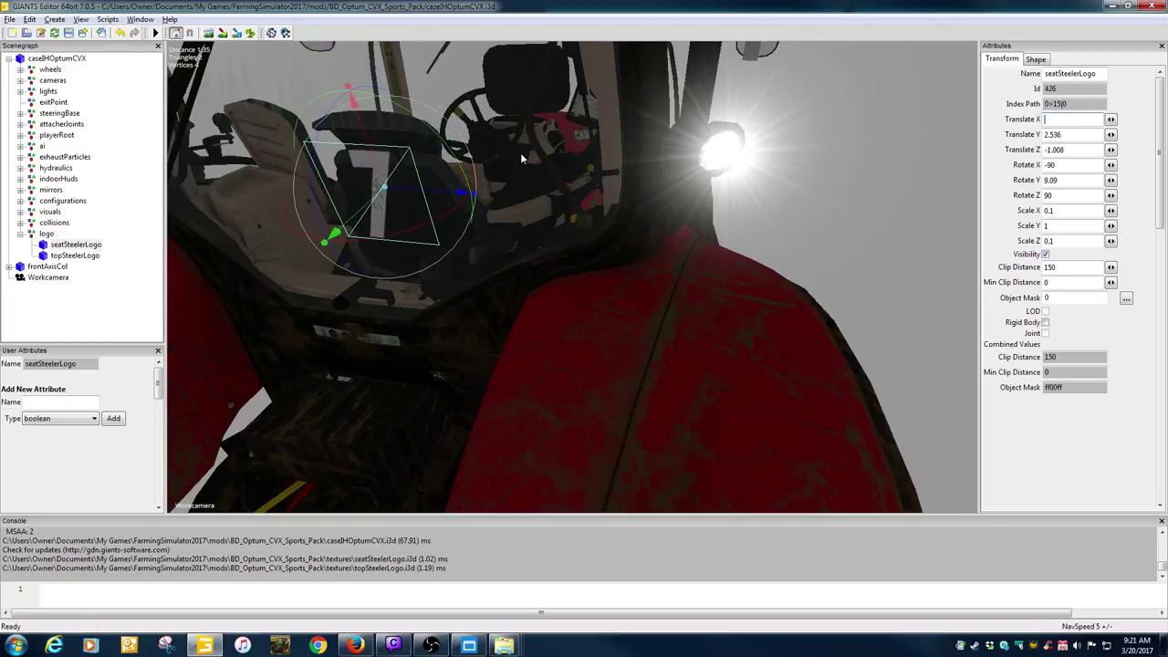
type("0")
left_click_drag(373, 143, 373, 174)
middle_click_drag(372, 173, 416, 204)
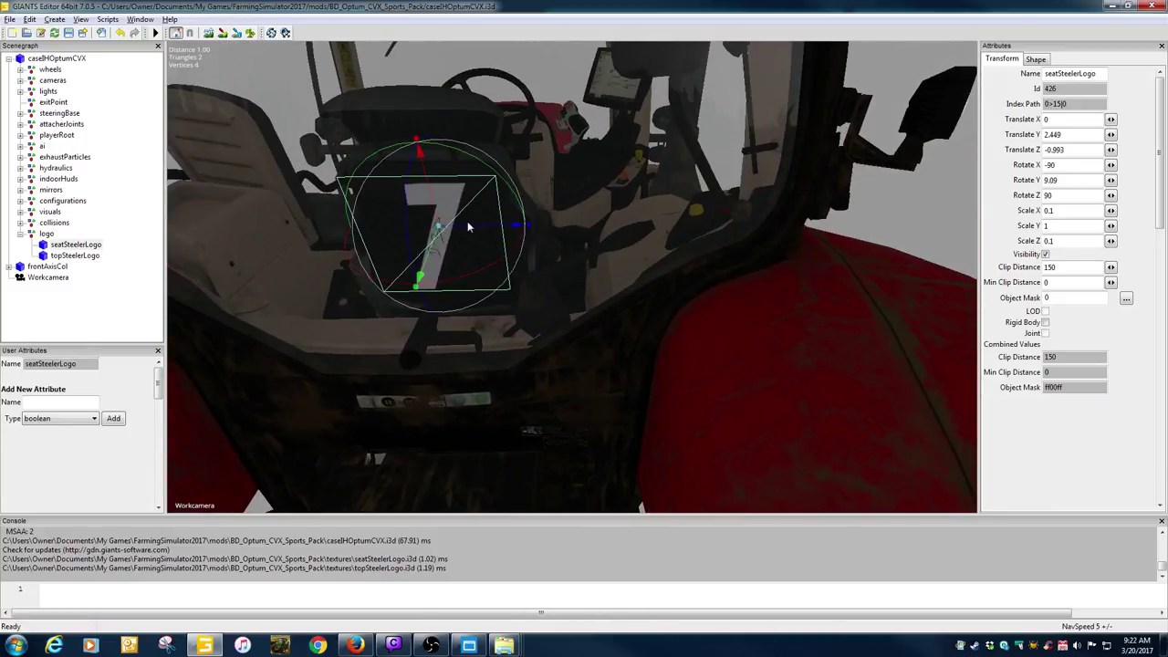
Bring seatSteelerLogo against the seat back at about Y 2.411, Z -0.915, and tilt it to a Rotate Y of about 12.152.
mouse_move(428, 256)
left_mouse_down()
mouse_move(445, 229)
mouse_move(438, 214)
mouse_move(437, 245)
left_mouse_up()
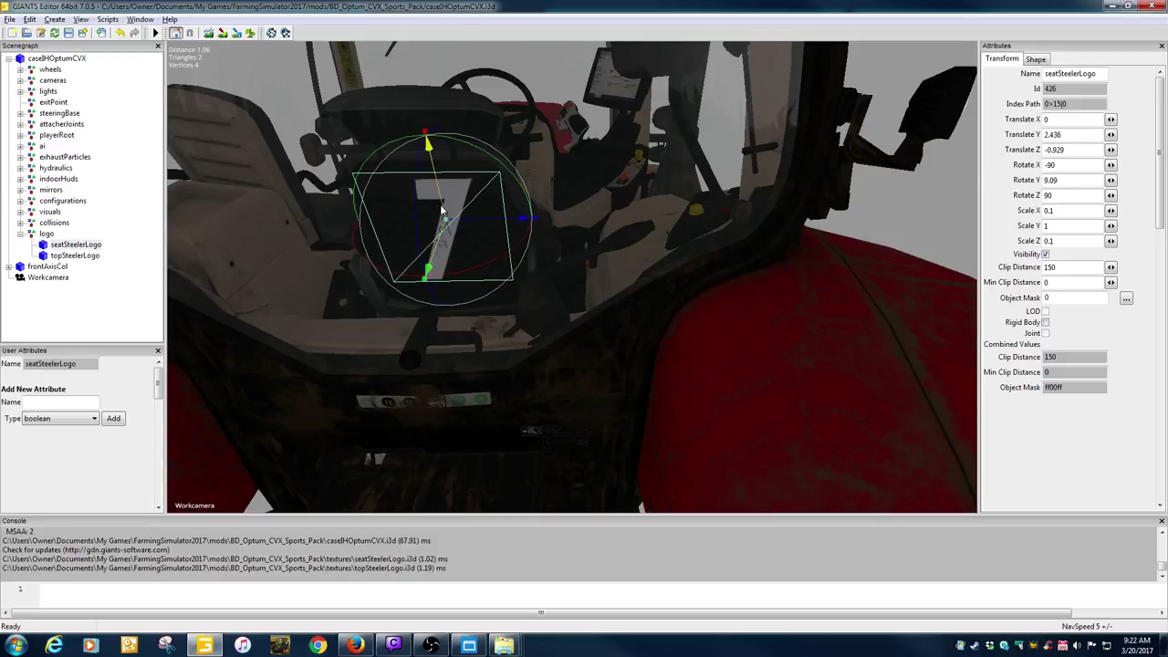
mouse_move(416, 193)
left_mouse_down()
mouse_move(417, 204)
mouse_move(436, 196)
left_mouse_up()
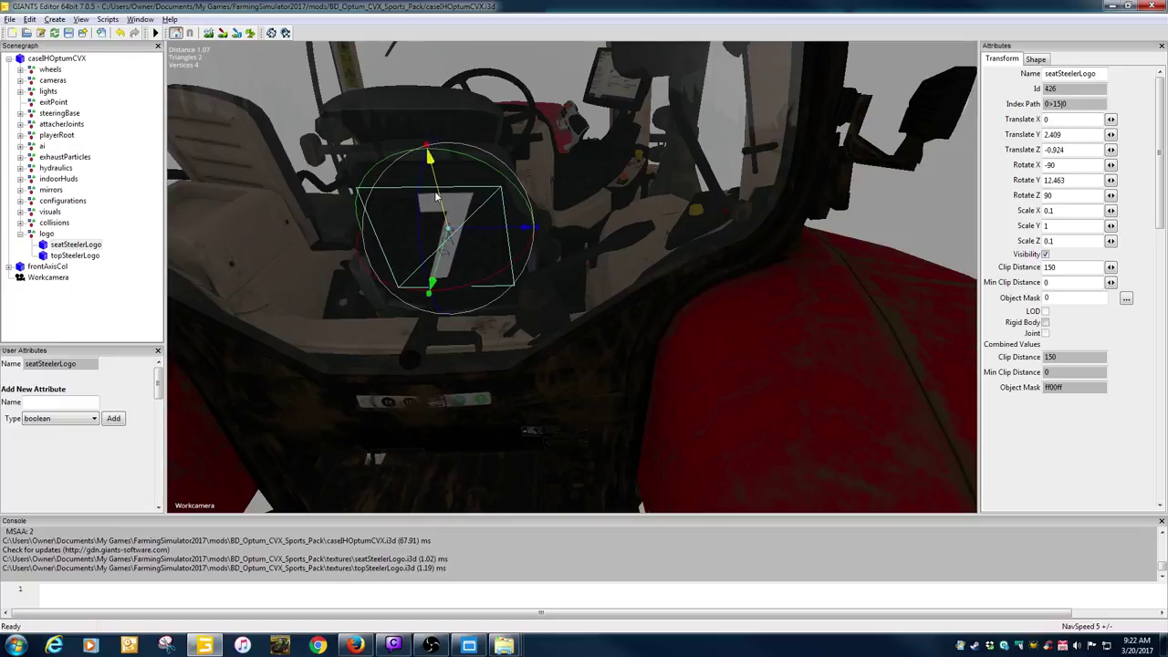
left_click_drag(444, 252, 443, 253)
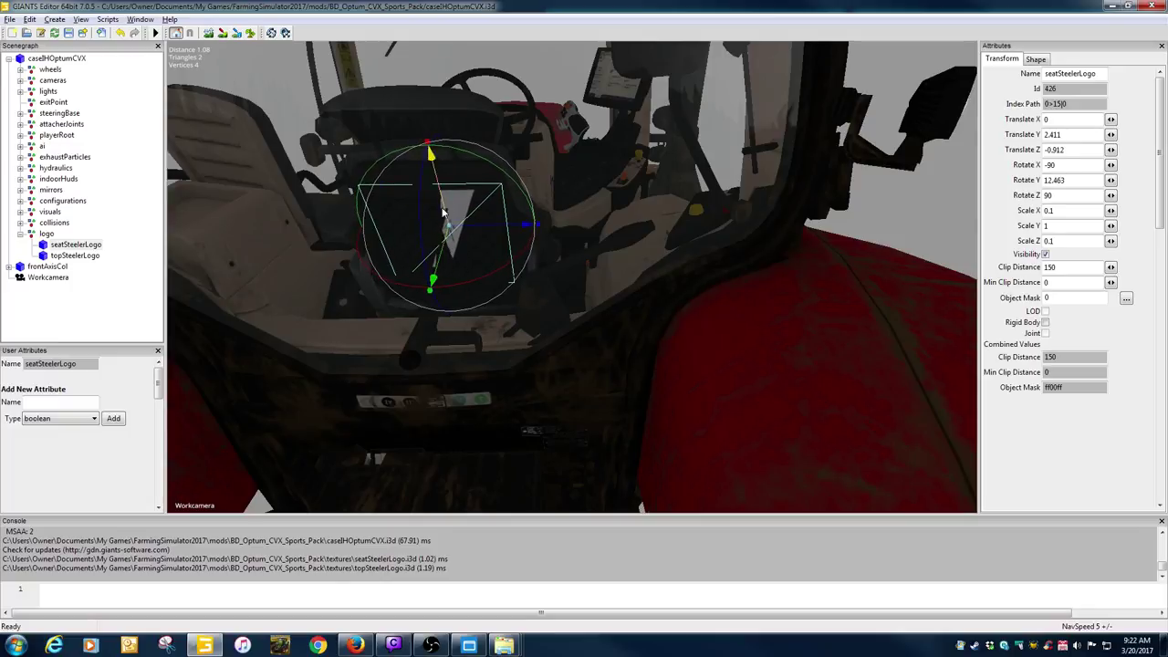
left_click_drag(425, 198, 424, 201)
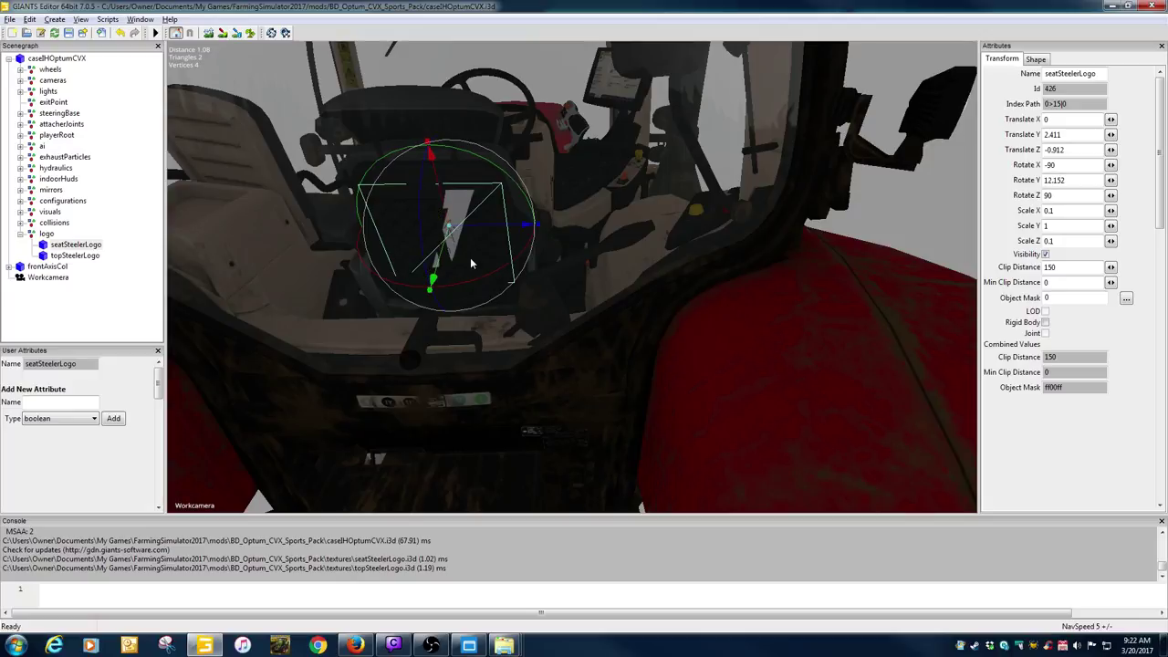
left_click_drag(444, 259, 444, 260)
Fit seatSteelerLogo flush to the seat back at Rotate Y of about 9.762, Translate Y of about 2.409 and Translate Z of about -0.924.
middle_click_drag(497, 286, 488, 280)
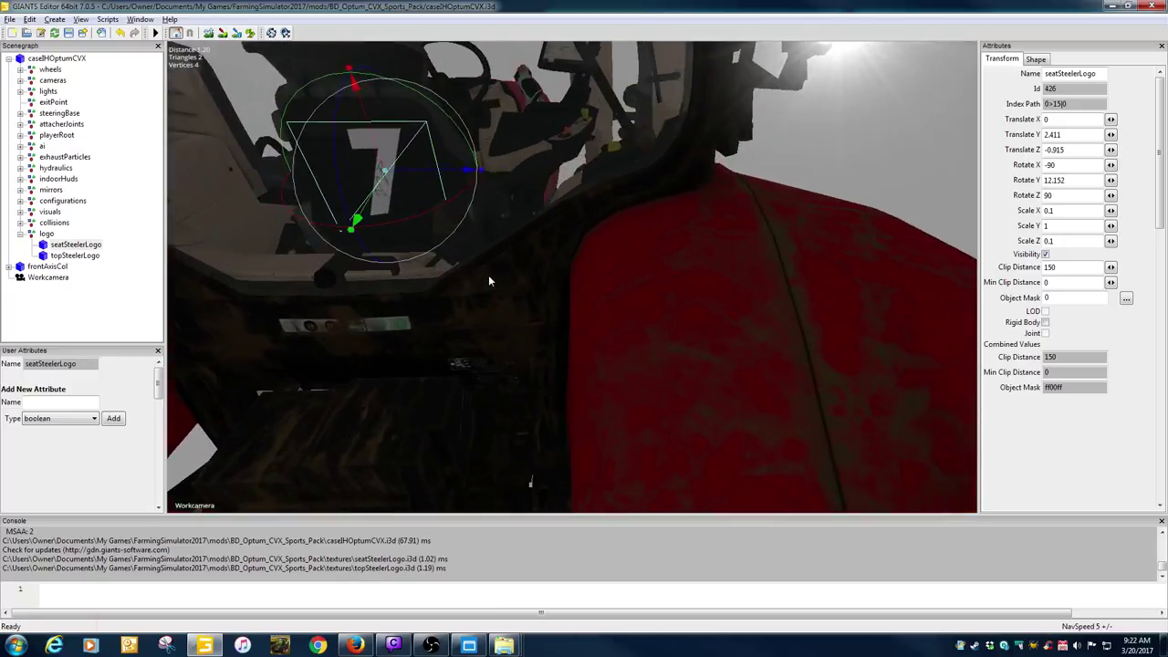
left_click_drag(372, 206, 372, 207)
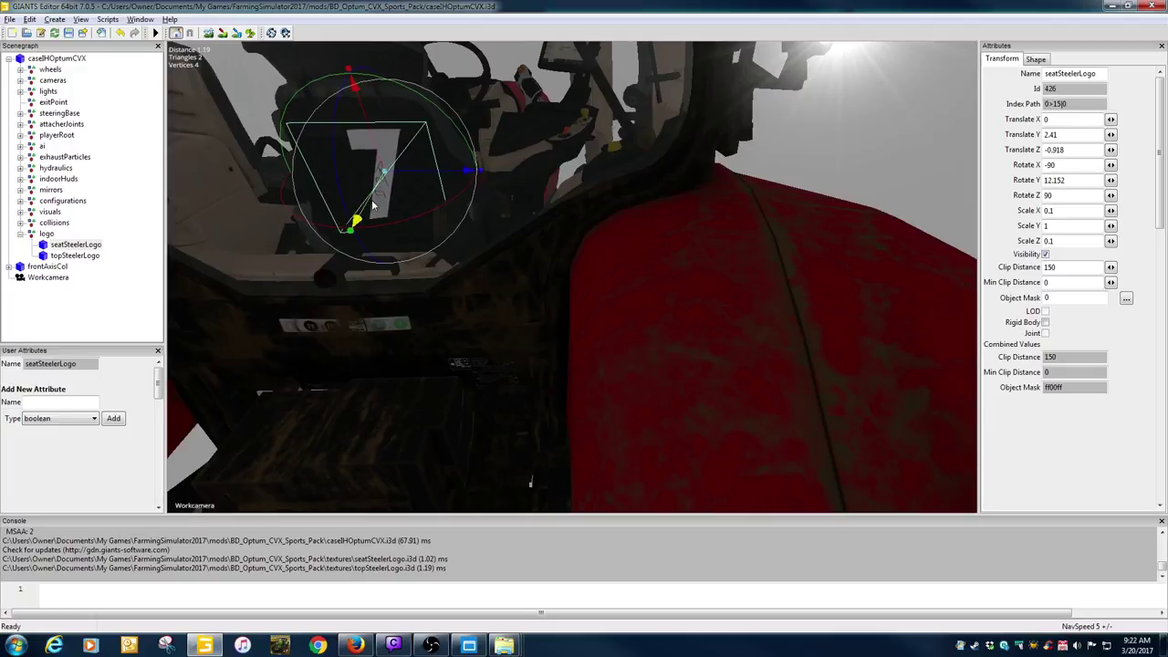
left_click_drag(336, 149, 338, 151)
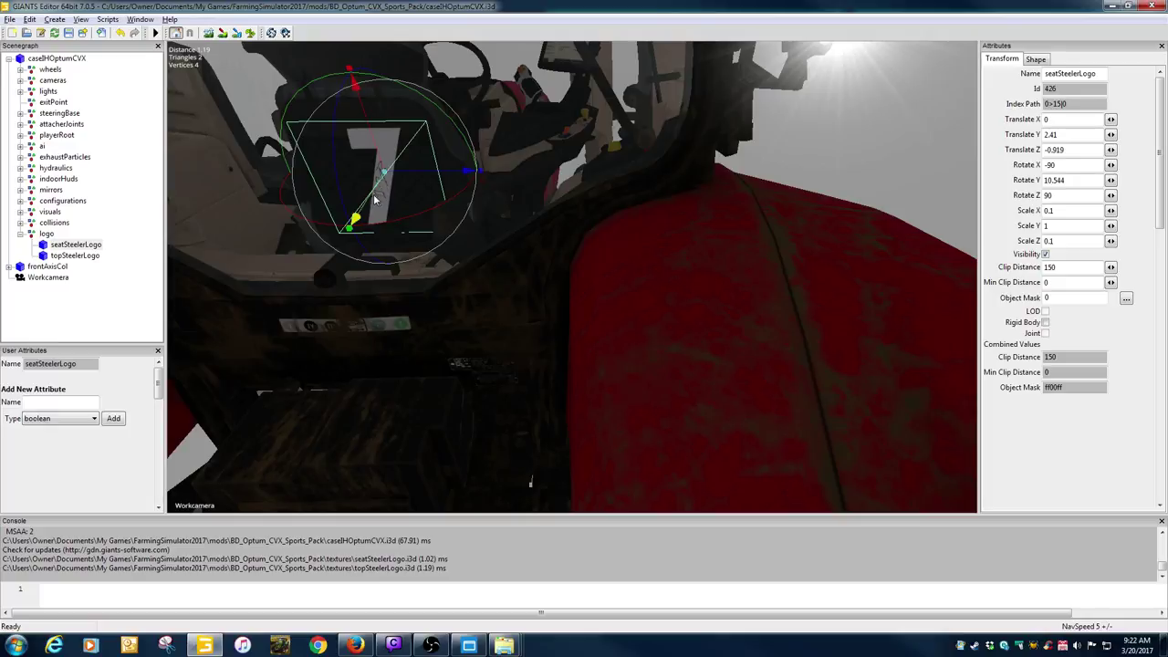
left_click_drag(372, 199, 373, 206)
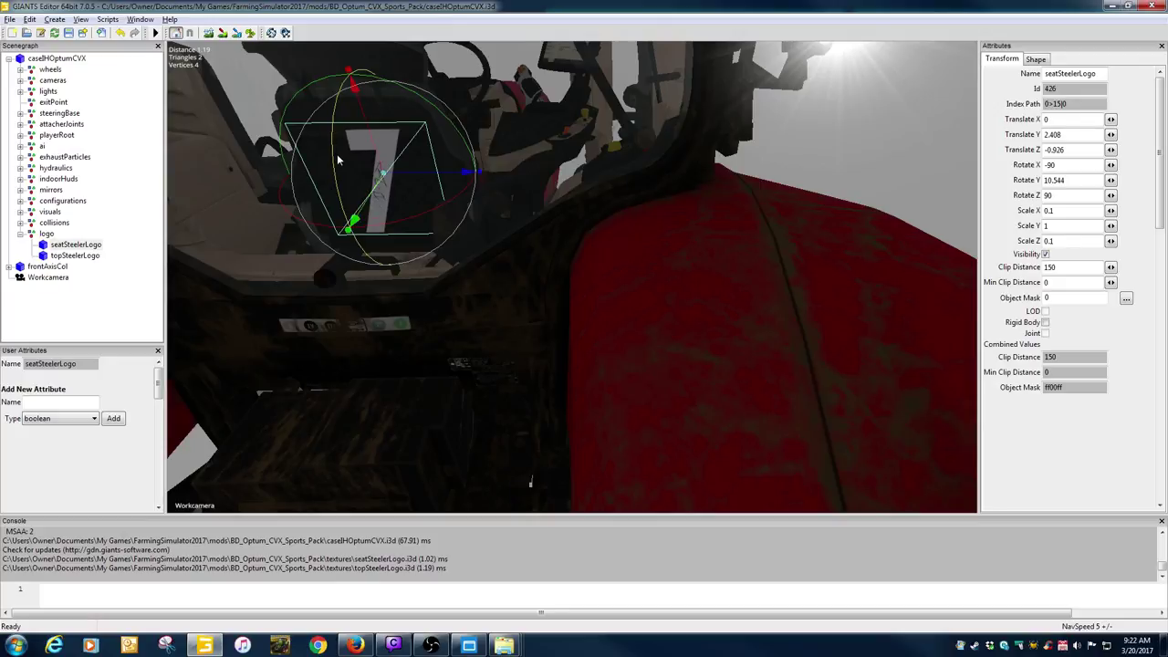
left_click_drag(336, 153, 337, 156)
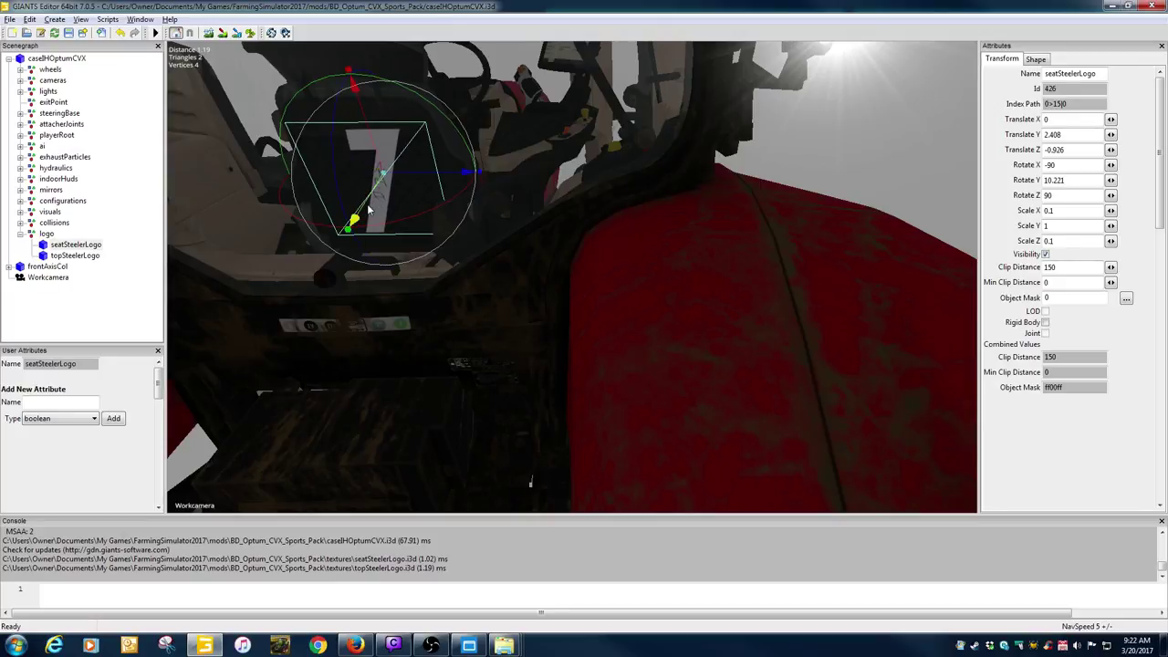
left_click_drag(368, 211, 371, 208)
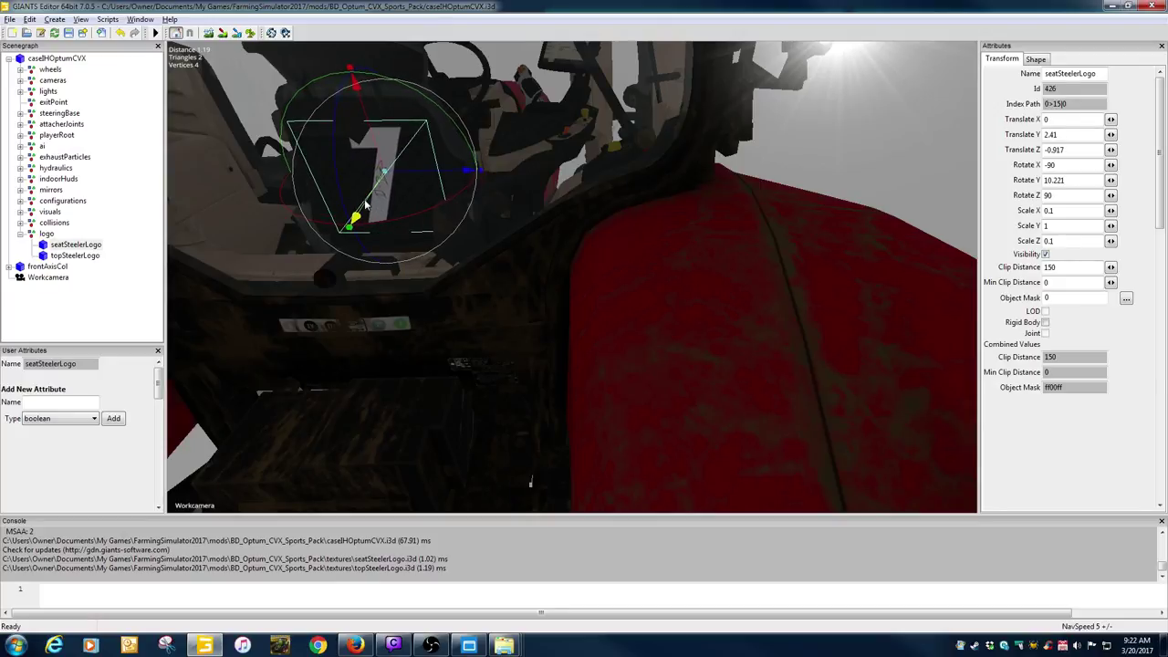
left_click_drag(336, 155, 337, 161)
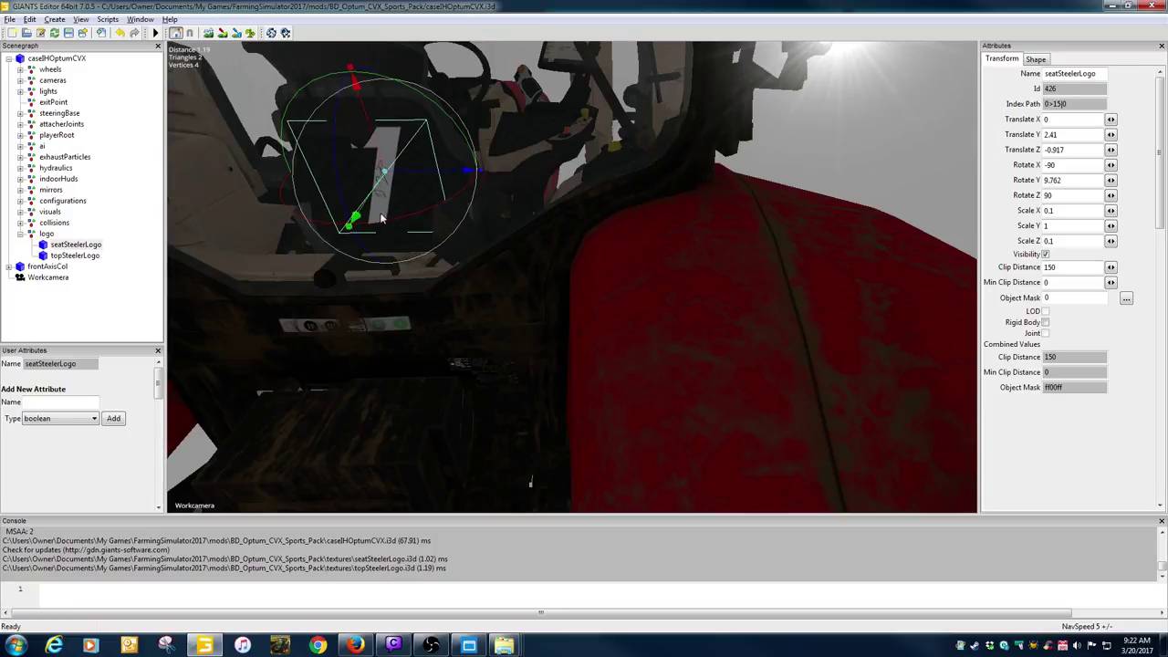
left_click_drag(374, 213, 370, 211)
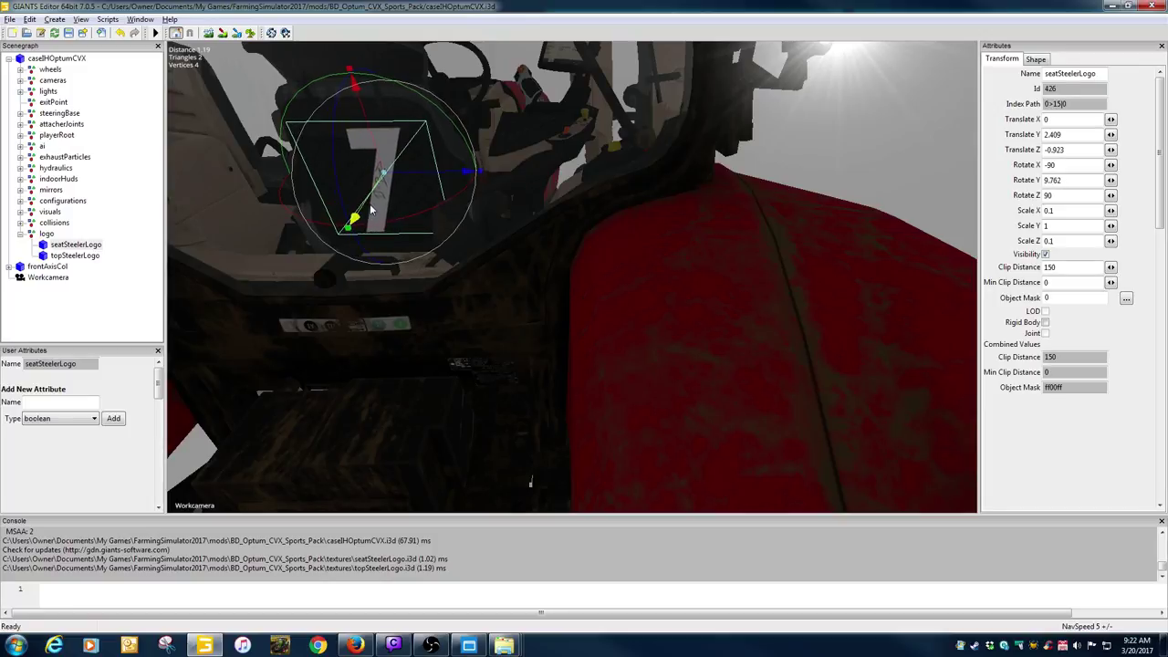
scroll(547, 205, "down", 3)
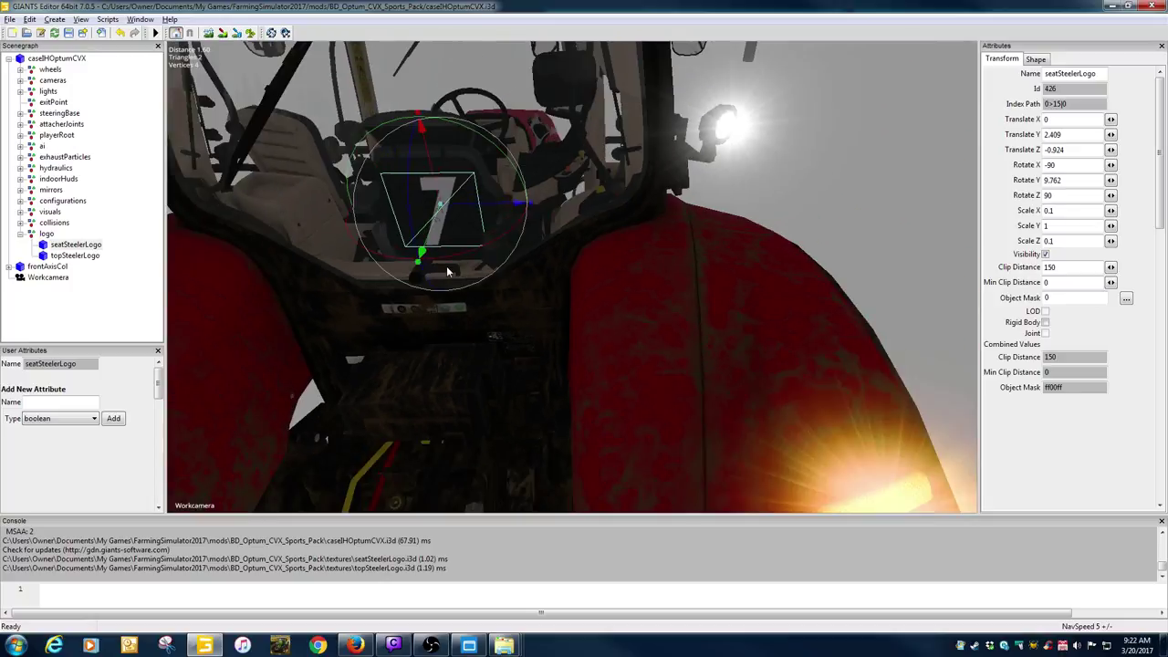
Collapse the lights group and shift seatSteelerLogo sideways on the seat back to a Translate X of about 0.03.
left_click(870, 169)
middle_click_drag(870, 169, 734, 187)
scroll(733, 187, "down", 3)
scroll(744, 191, "up", 5)
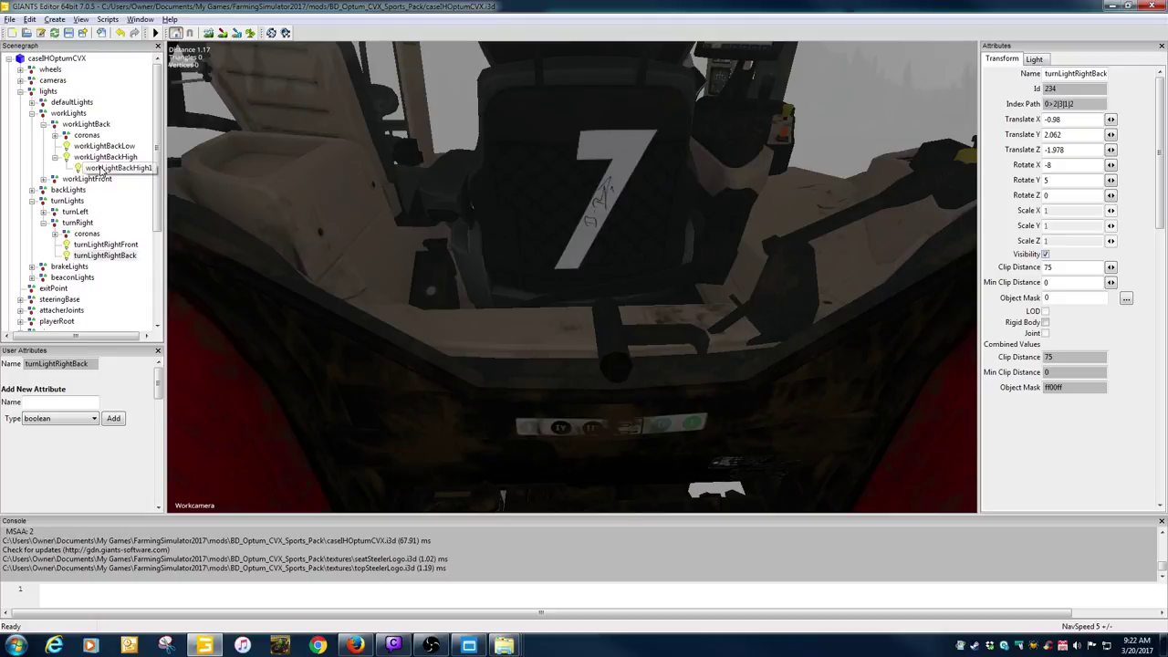
left_click(20, 91)
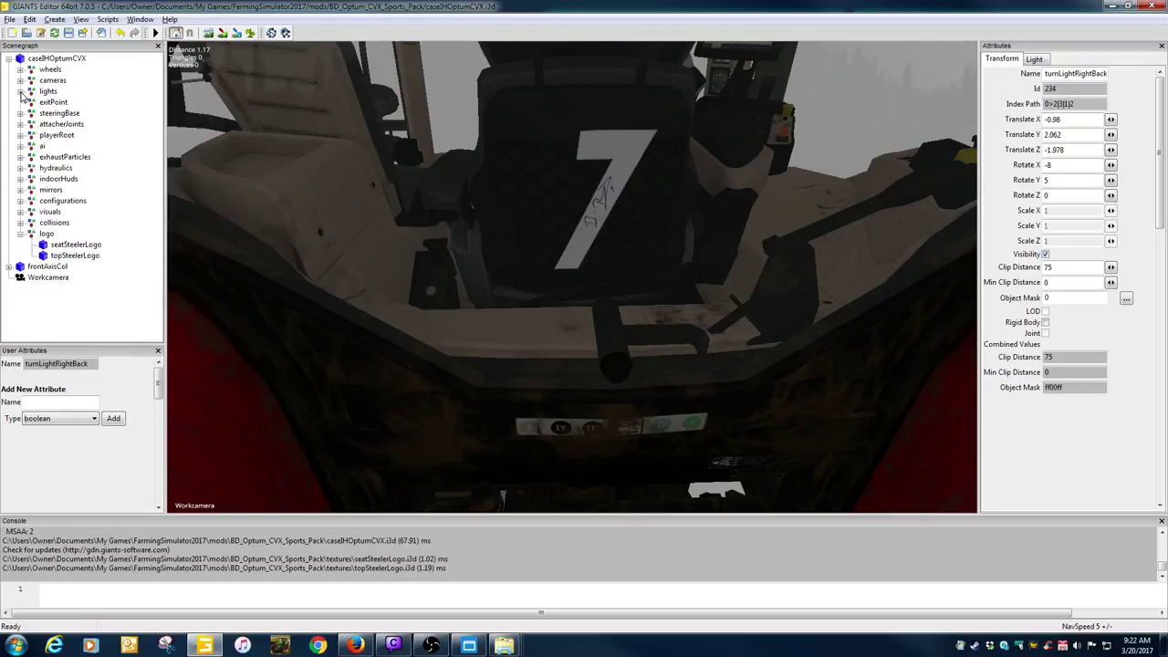
left_click(73, 245)
left_click(73, 256)
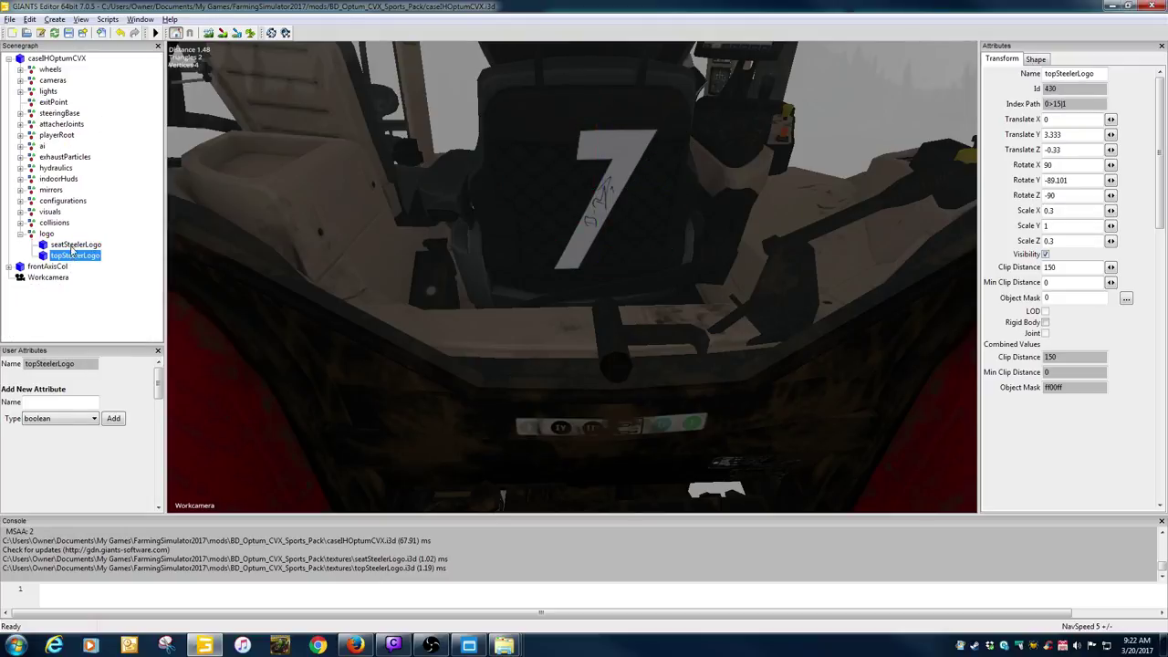
left_click(73, 245)
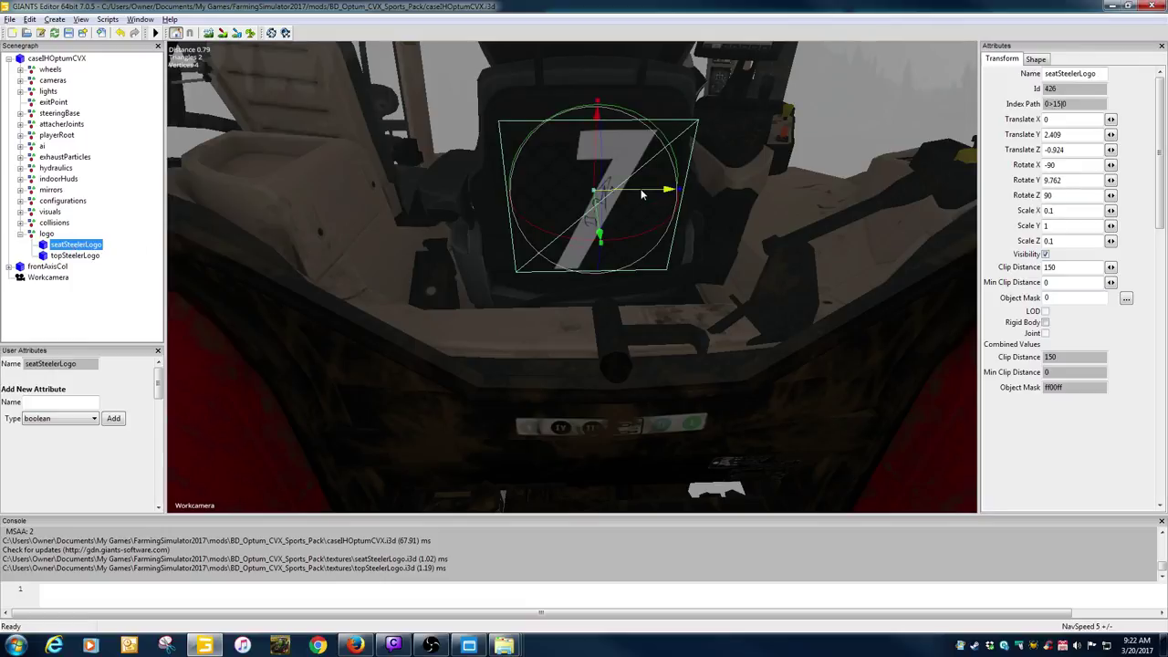
left_click_drag(641, 194, 622, 195)
Examine the placement of the seat and roof logos from behind the tractor, both up close and from a distance.
scroll(720, 254, "down", 3)
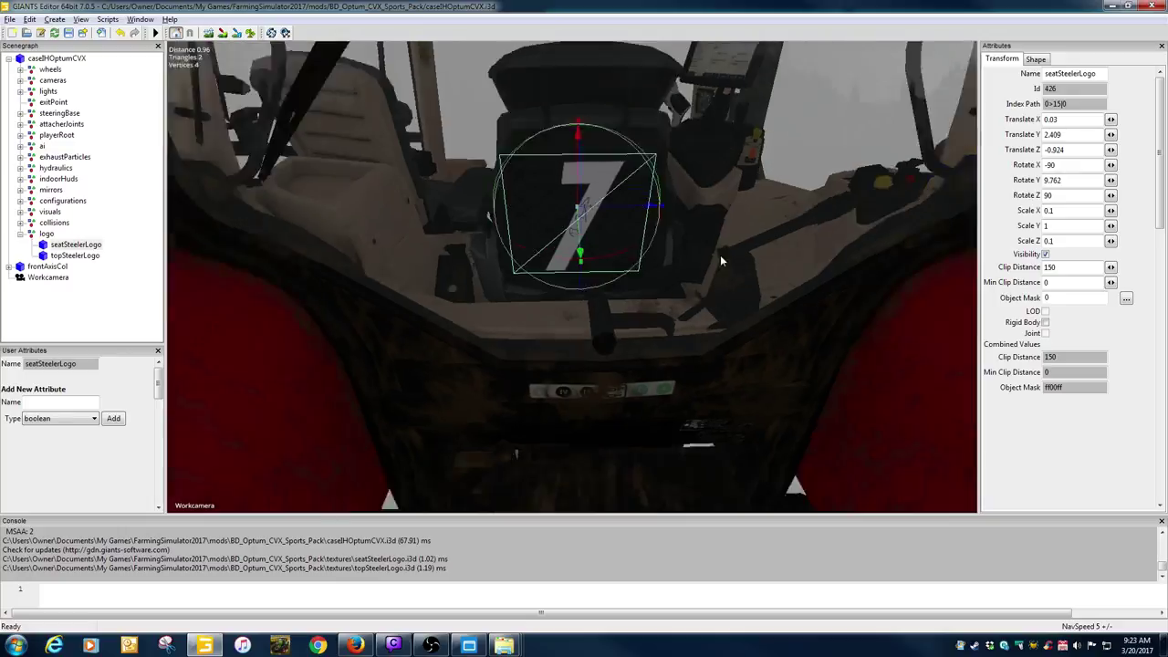
scroll(726, 255, "up", 4)
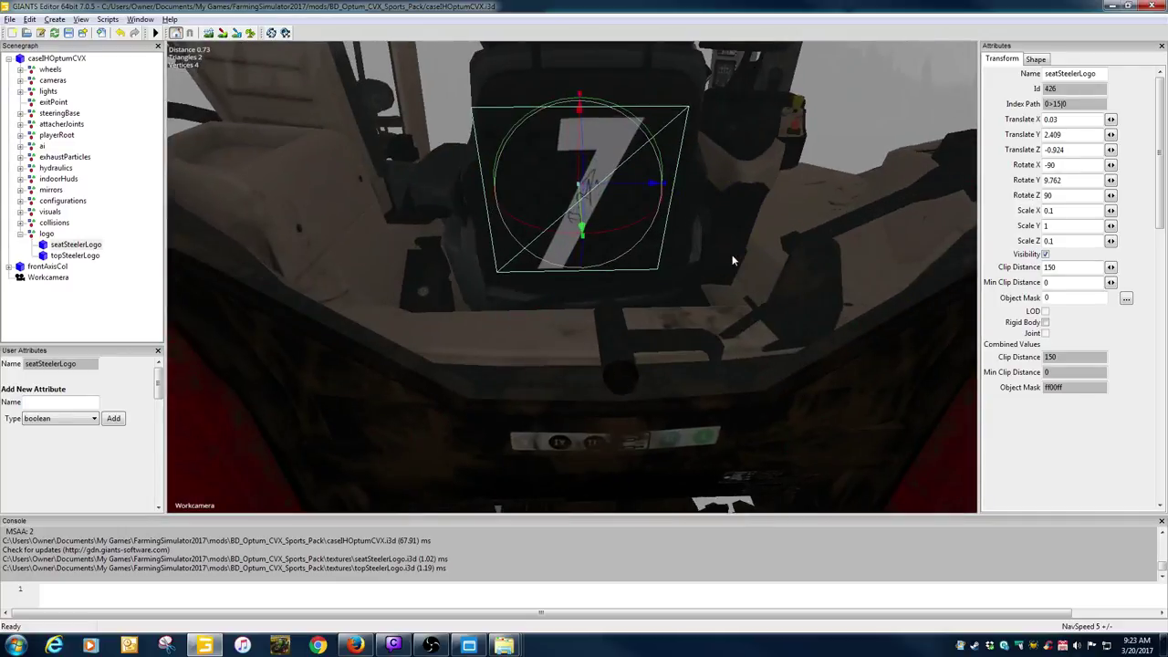
scroll(732, 261, "down", 4)
left_click(795, 251)
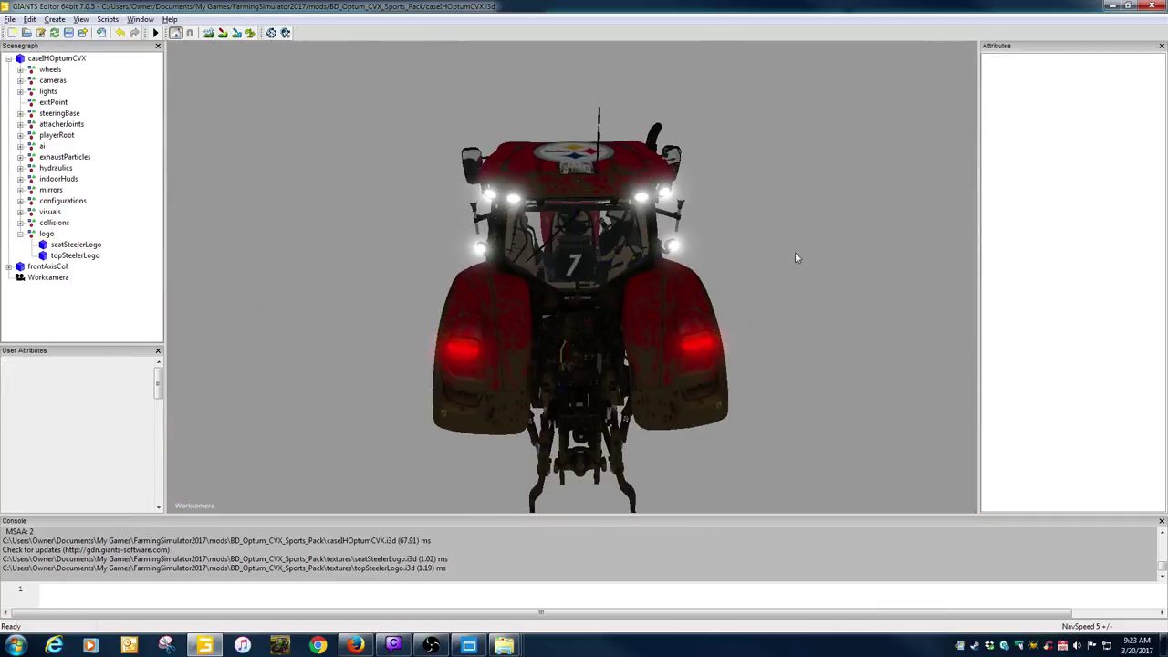
scroll(767, 279, "up", 4)
scroll(767, 279, "up", 8)
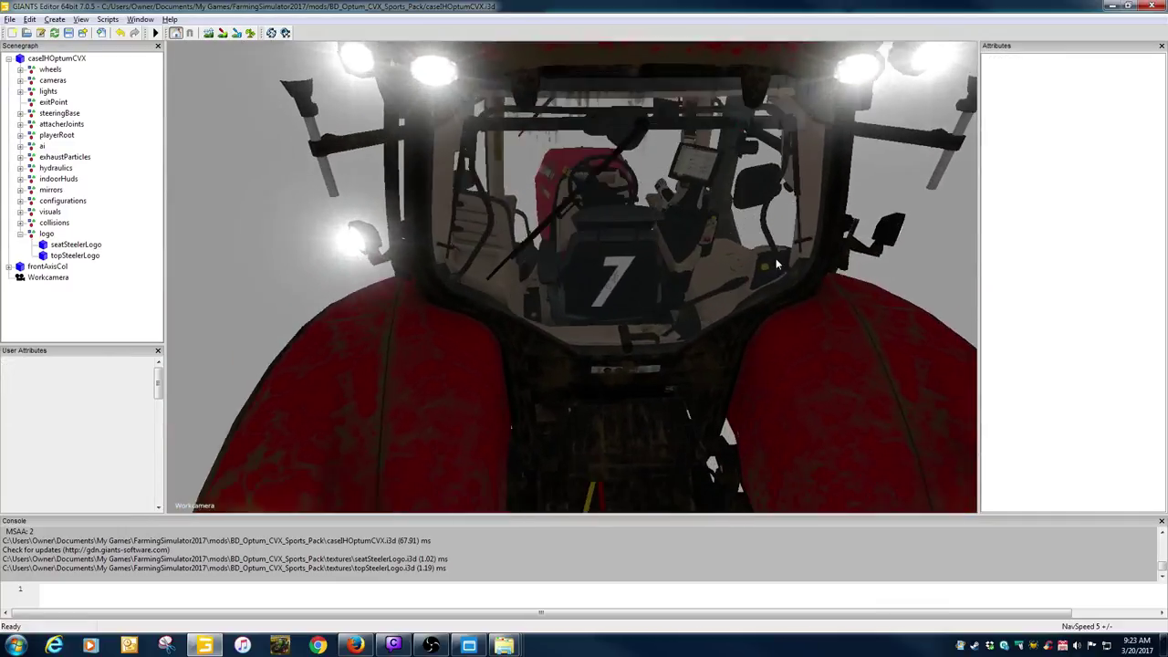
scroll(794, 256, "down", 8)
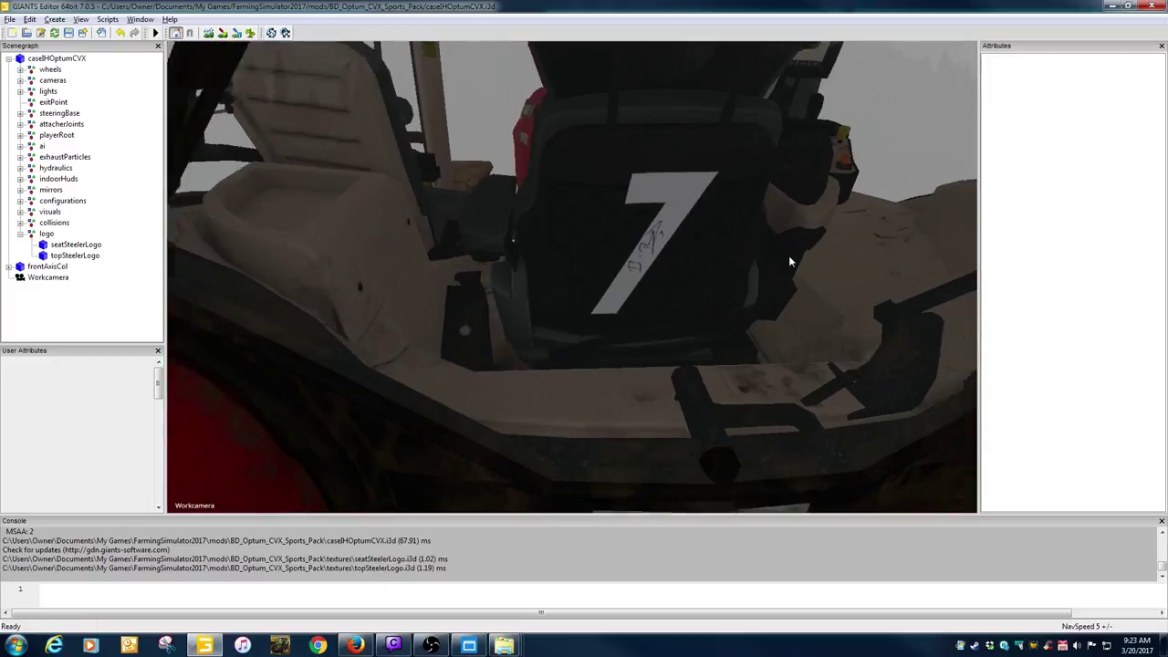
scroll(725, 310, "down", 2)
scroll(741, 328, "up", 6)
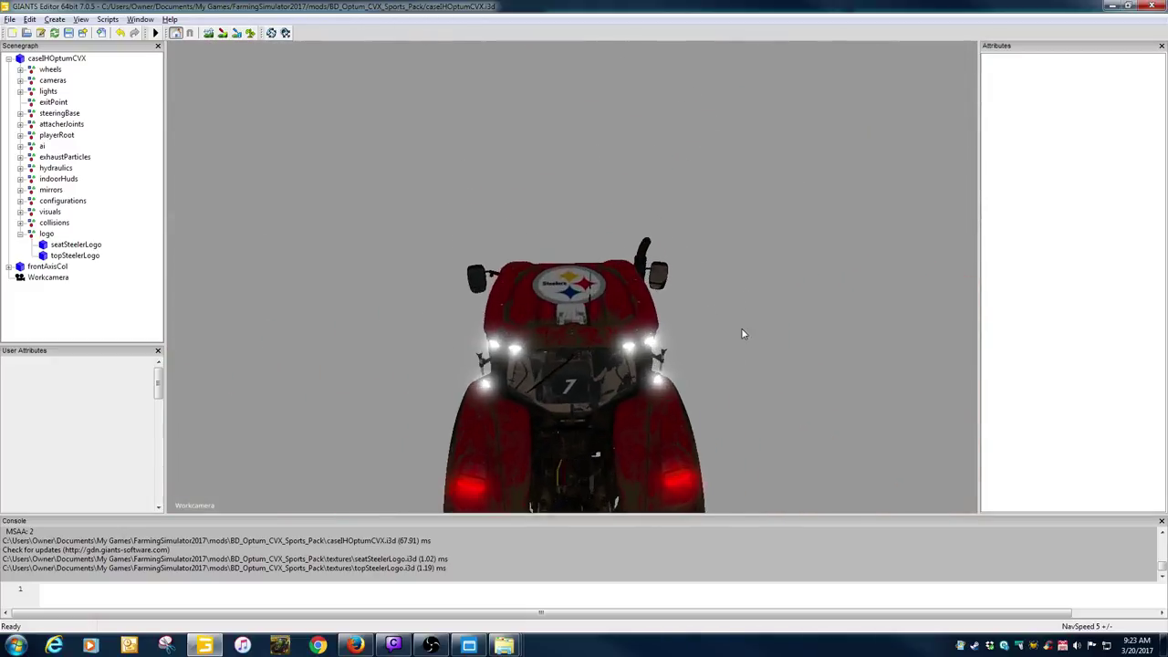
scroll(772, 303, "down", 4)
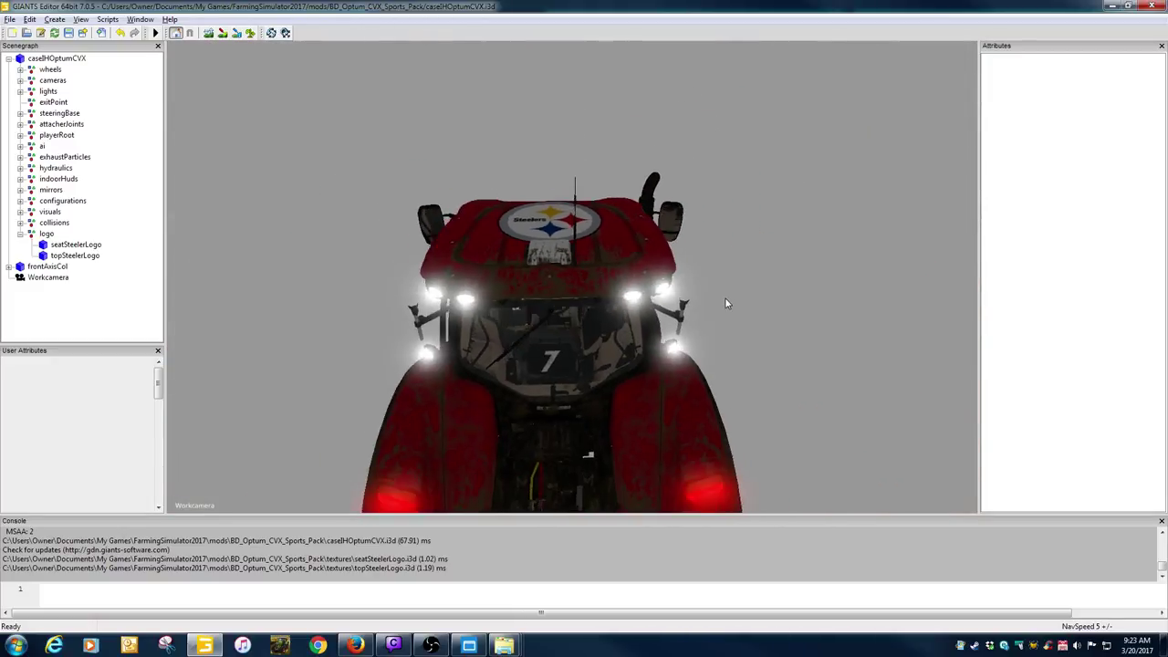
scroll(769, 298, "up", 7)
scroll(767, 298, "down", 5)
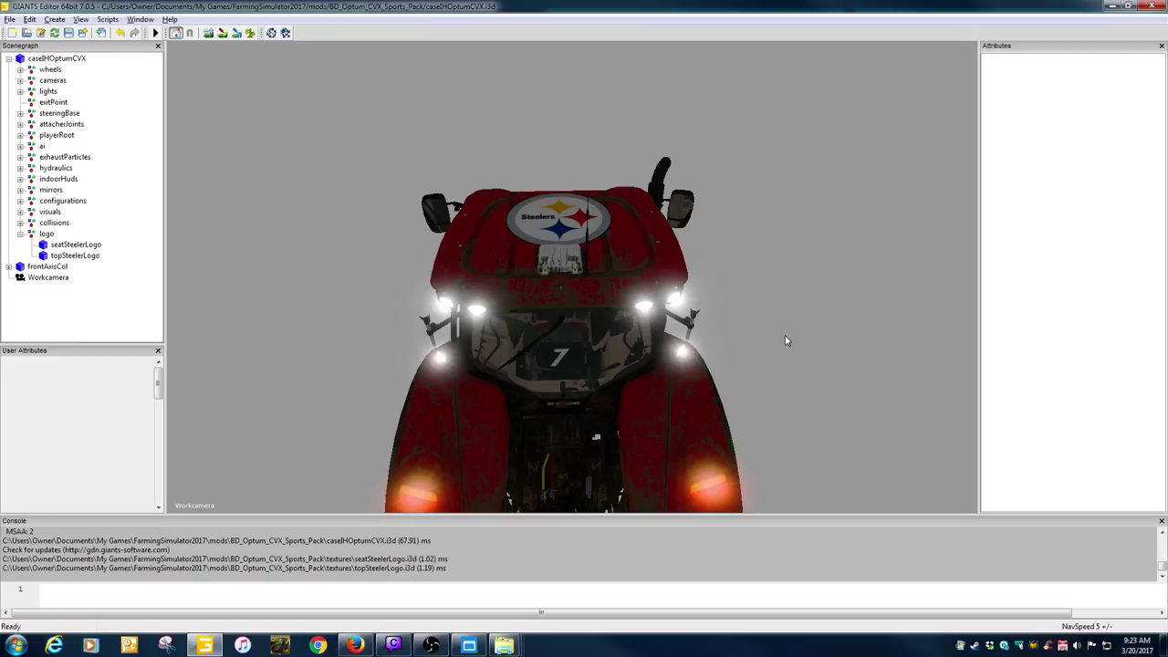
scroll(750, 333, "up", 3)
scroll(750, 339, "down", 3)
middle_click_drag(750, 342, 605, 309)
scroll(659, 350, "up", 4)
scroll(652, 348, "down", 2)
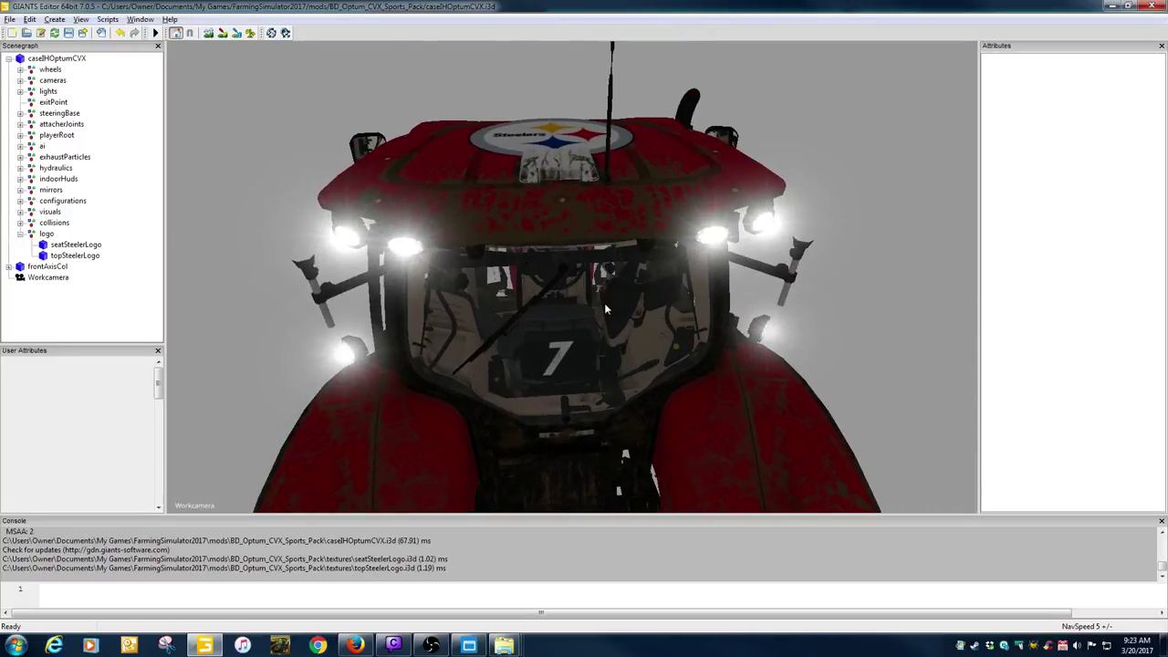
Export seatSteelerLogo with its files to the BD_Optum_CVX_Sports_Pack folder as seatBravesLogo, without the parent directory structure.
left_click(75, 246)
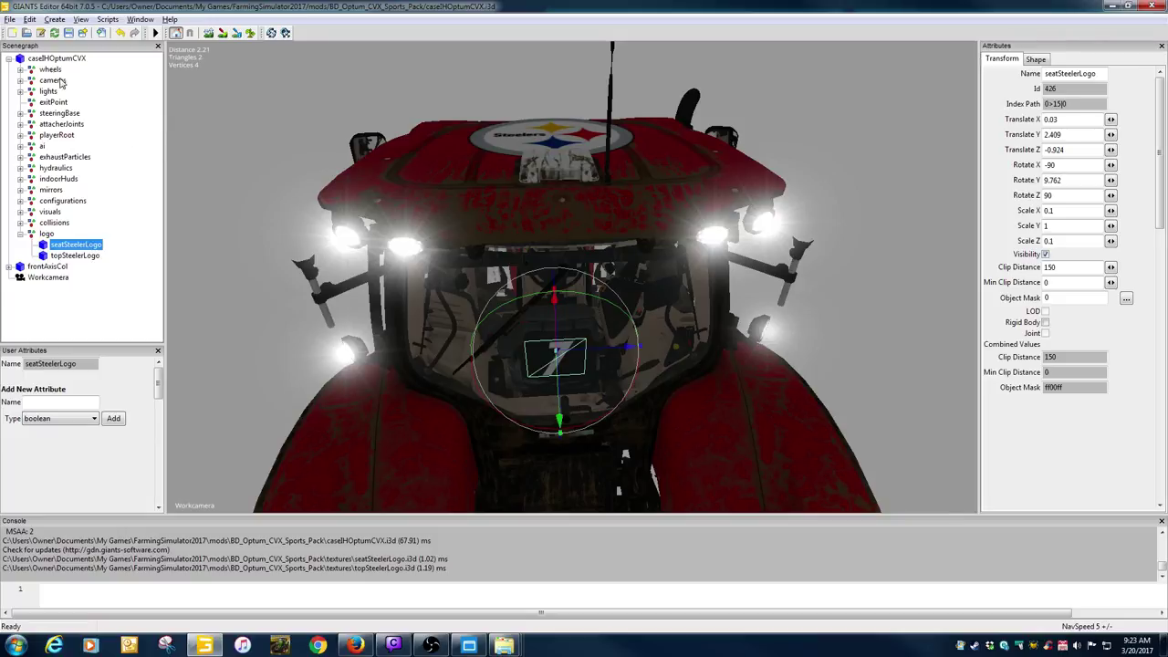
left_click(9, 19)
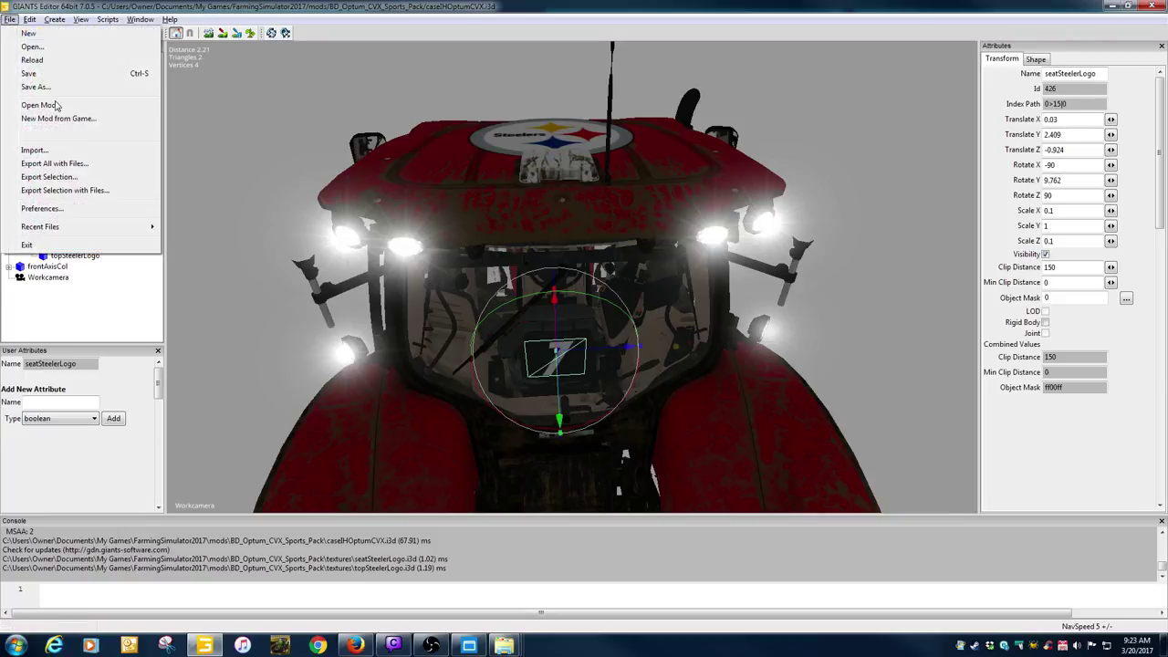
left_click(65, 191)
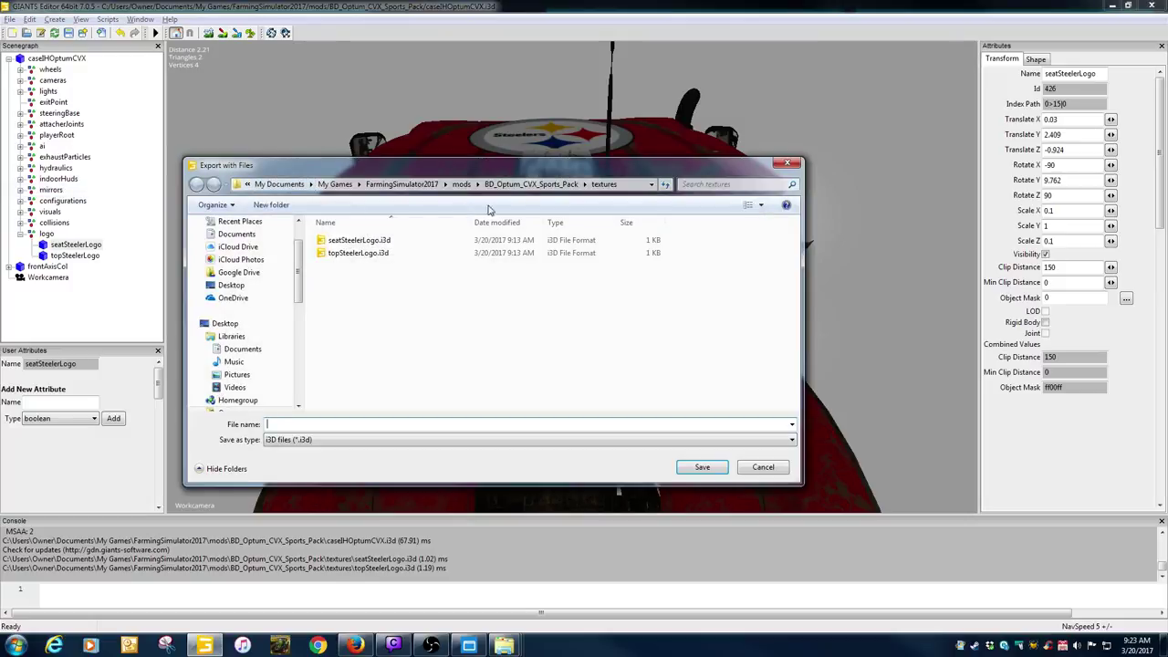
left_click(529, 184)
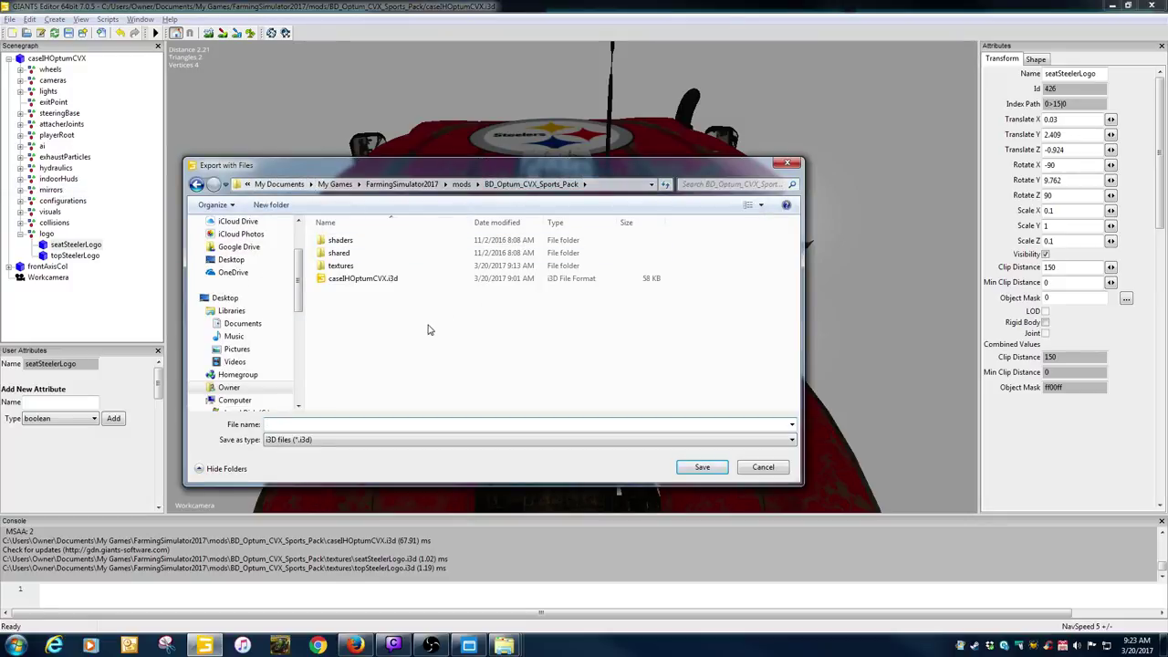
left_click_drag(493, 165, 522, 150)
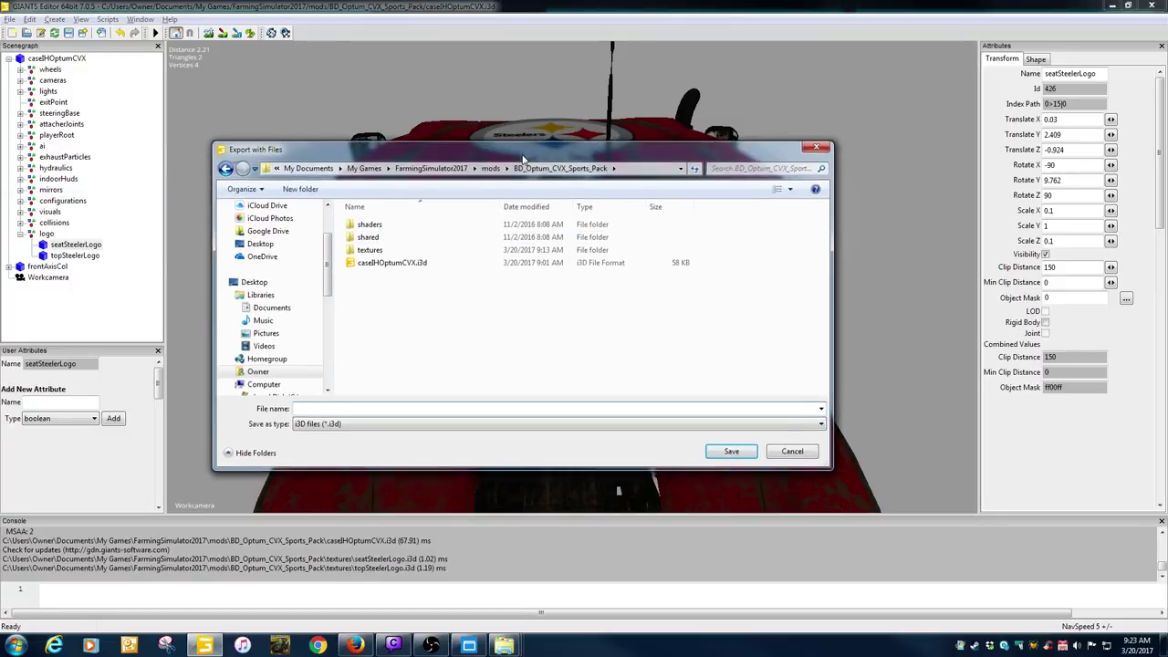
type("seatBravesLogo")
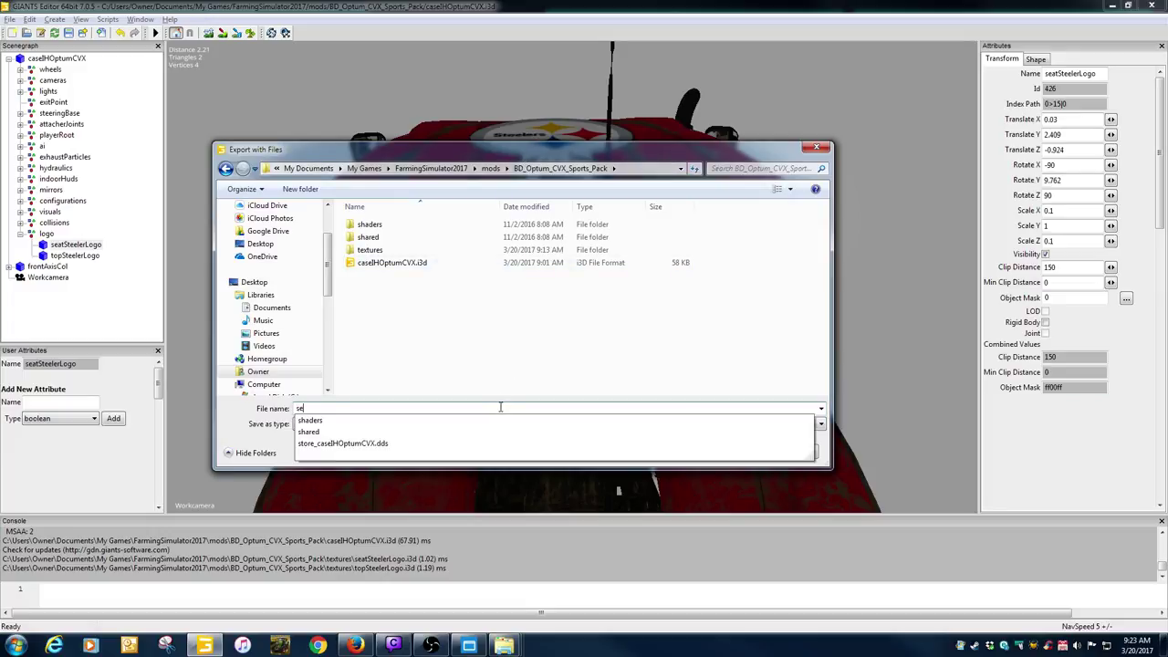
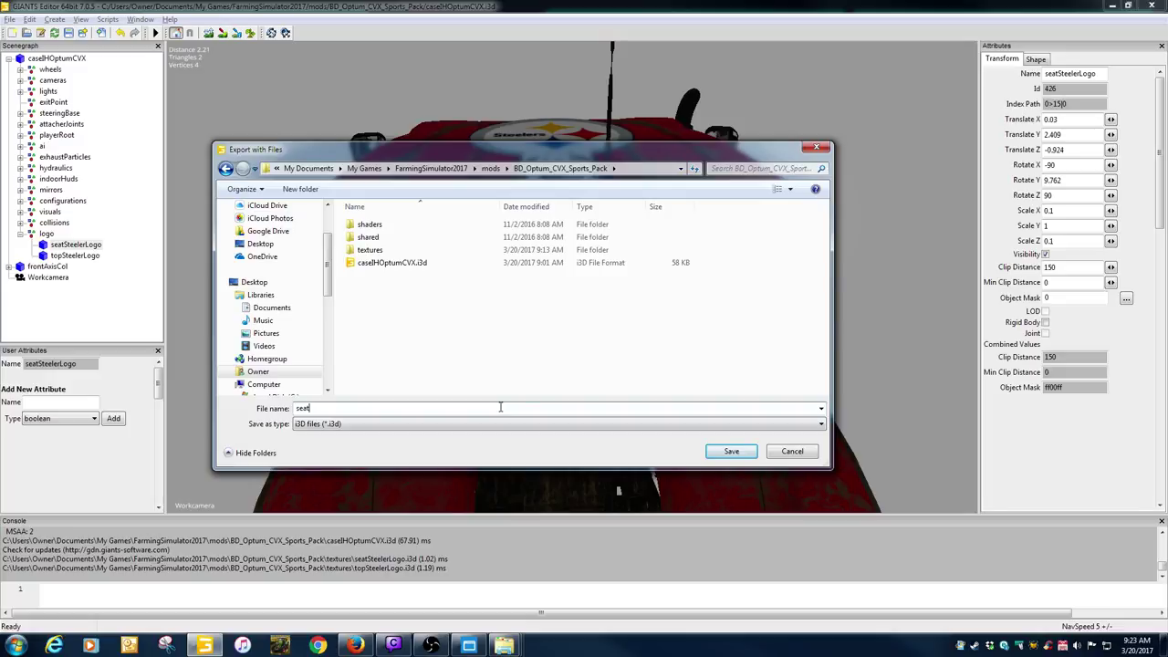
type("ravesLogo")
left_click(730, 450)
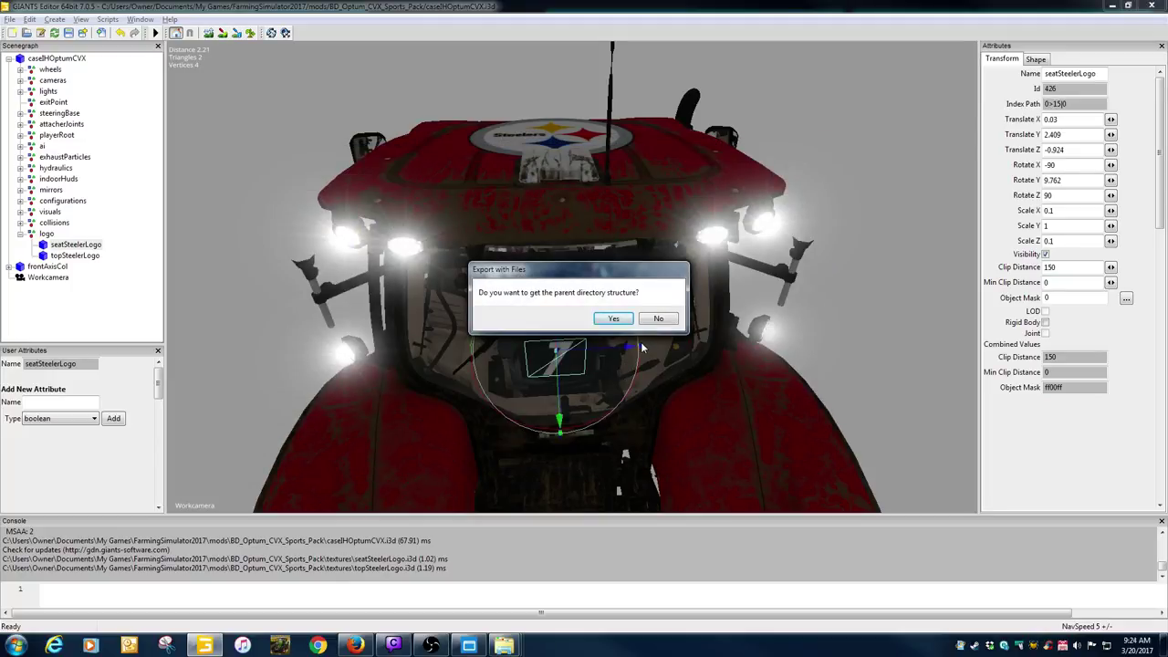
left_click(657, 318)
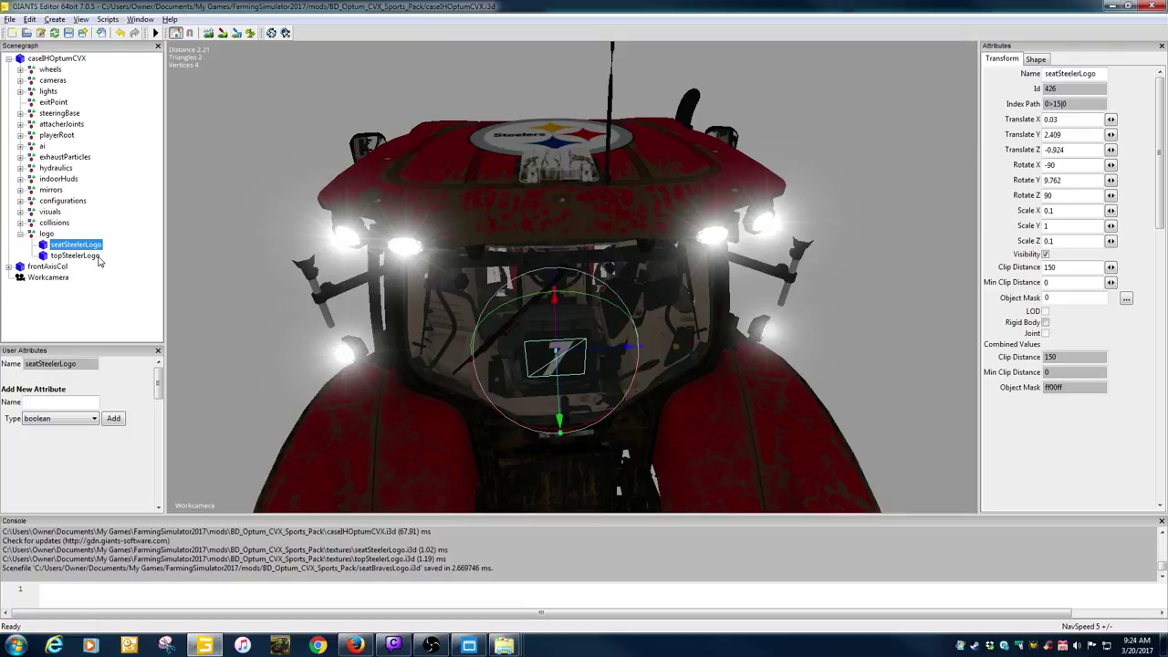
Export topSteelerLogo with its files to the BD_Optum_CVX_Sports_Pack folder as topBravesLogo, without the parent directory structure.
left_click(91, 257)
left_click(9, 19)
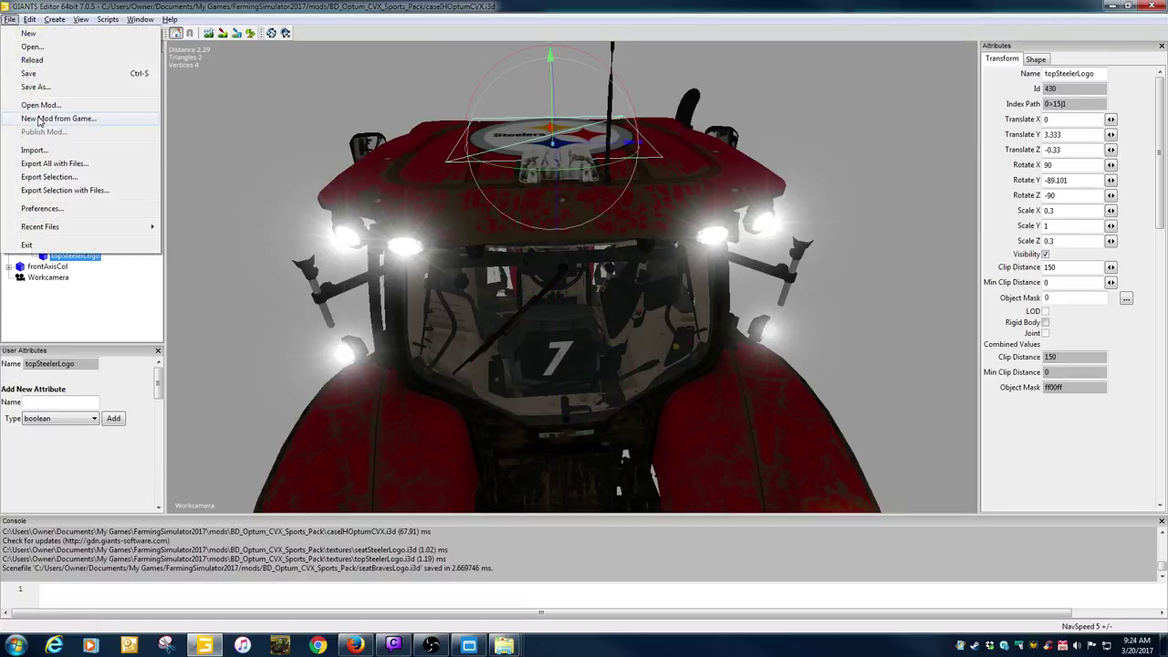
left_click(45, 191)
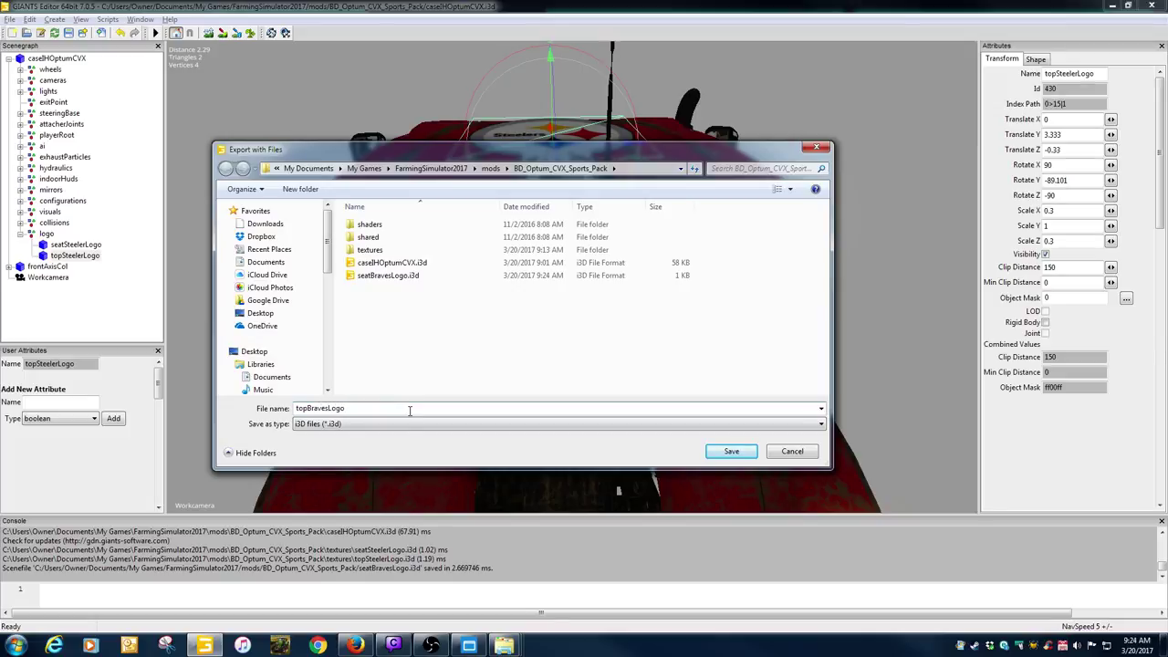
left_click(731, 451)
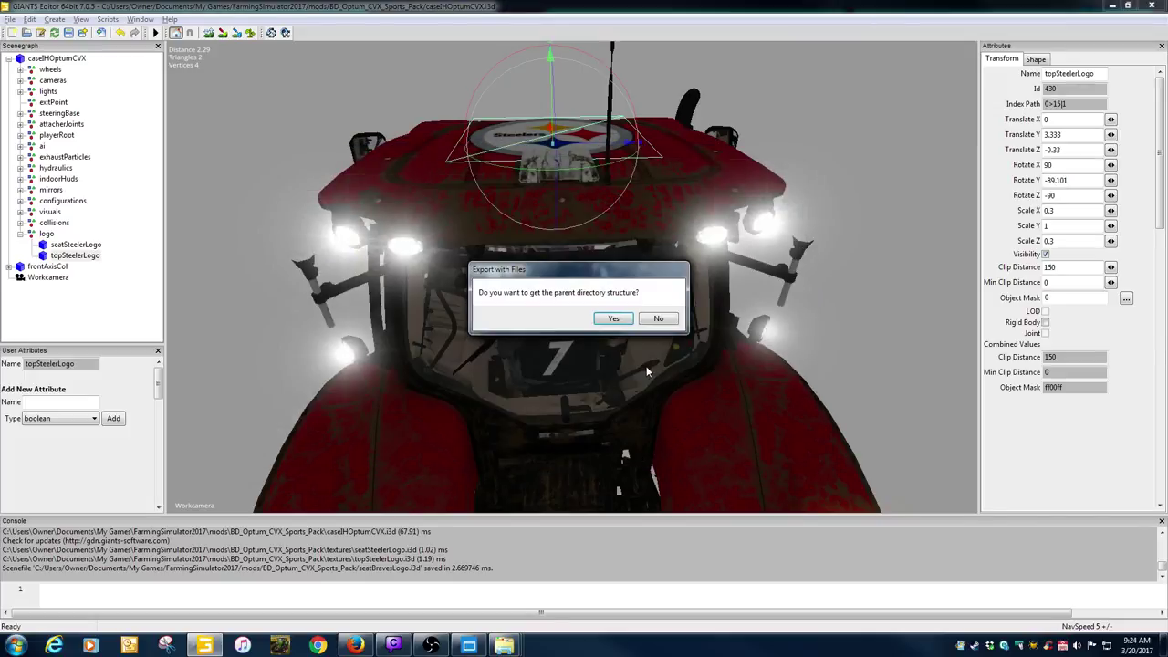
left_click(657, 318)
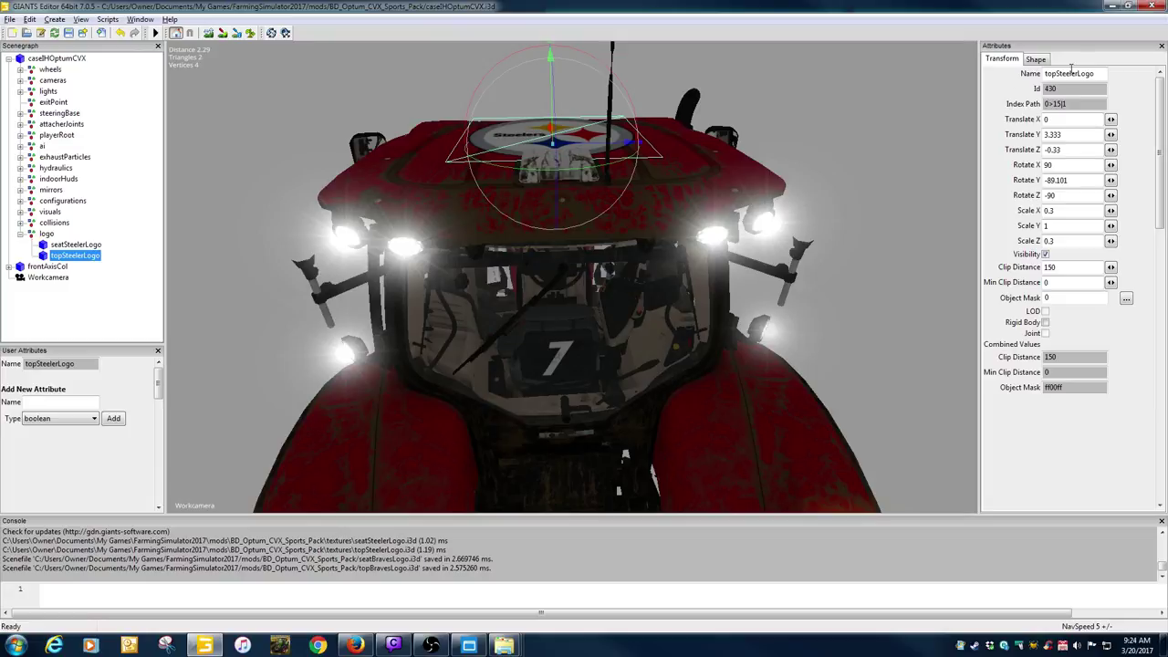
Switch from the editor to the BD_Optum_CVX_Sports_Pack folder and close the BD_Optum_CVX_Pack and BDmodsfs17 folder windows.
left_click(1112, 6)
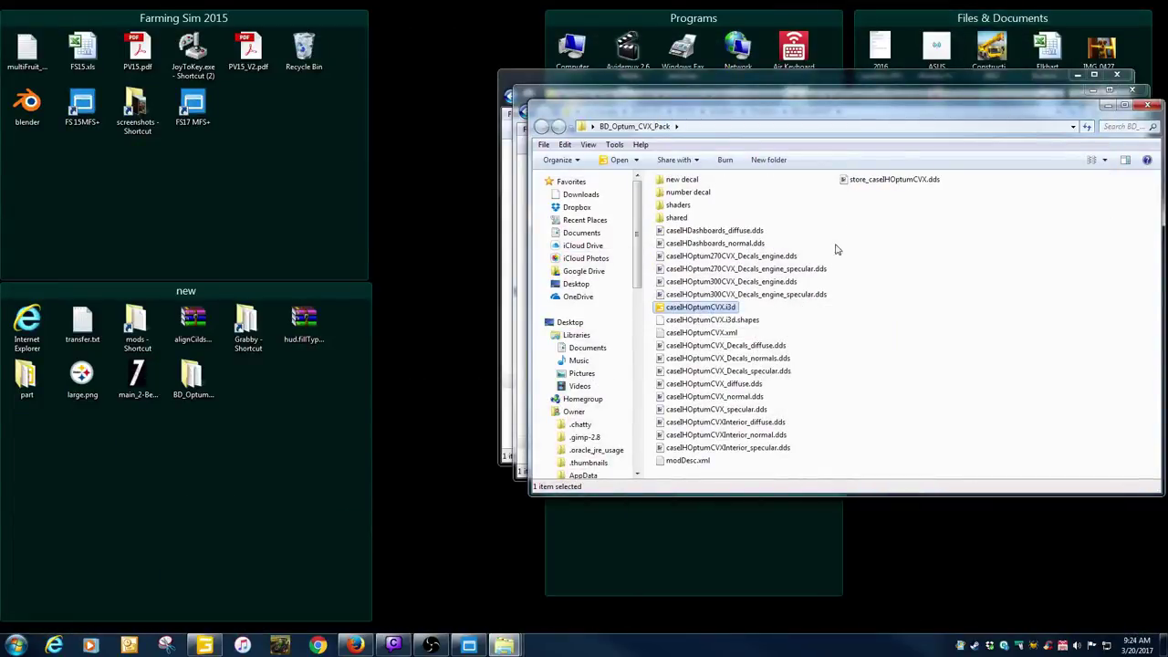
left_click_drag(787, 110, 682, 84)
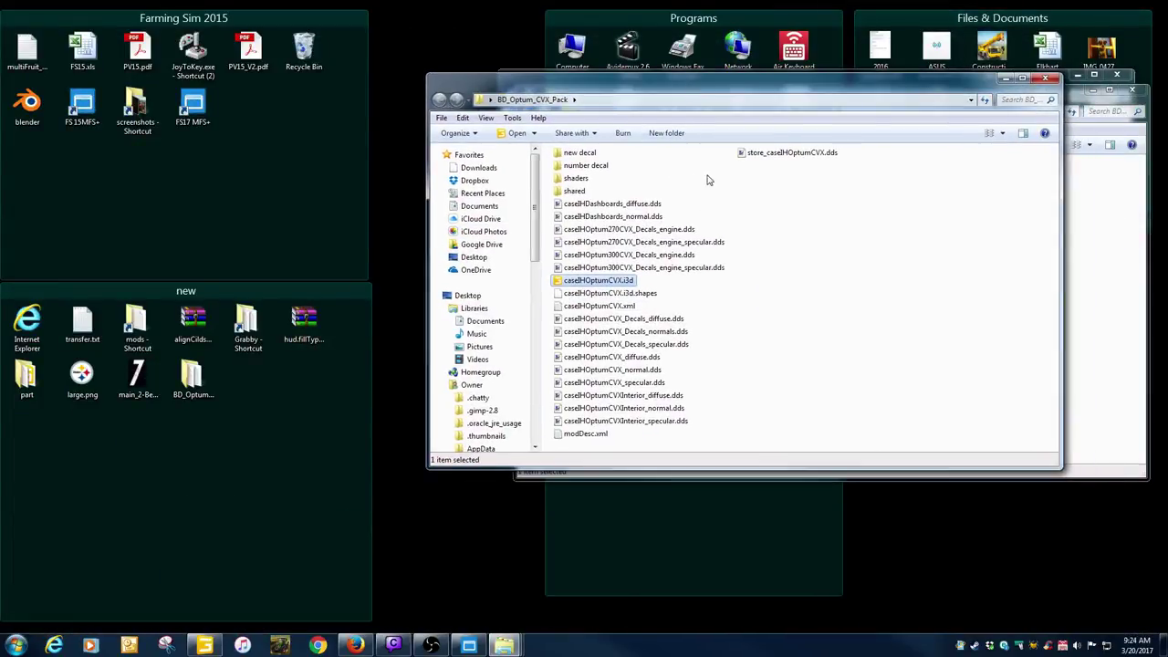
left_click(1045, 80)
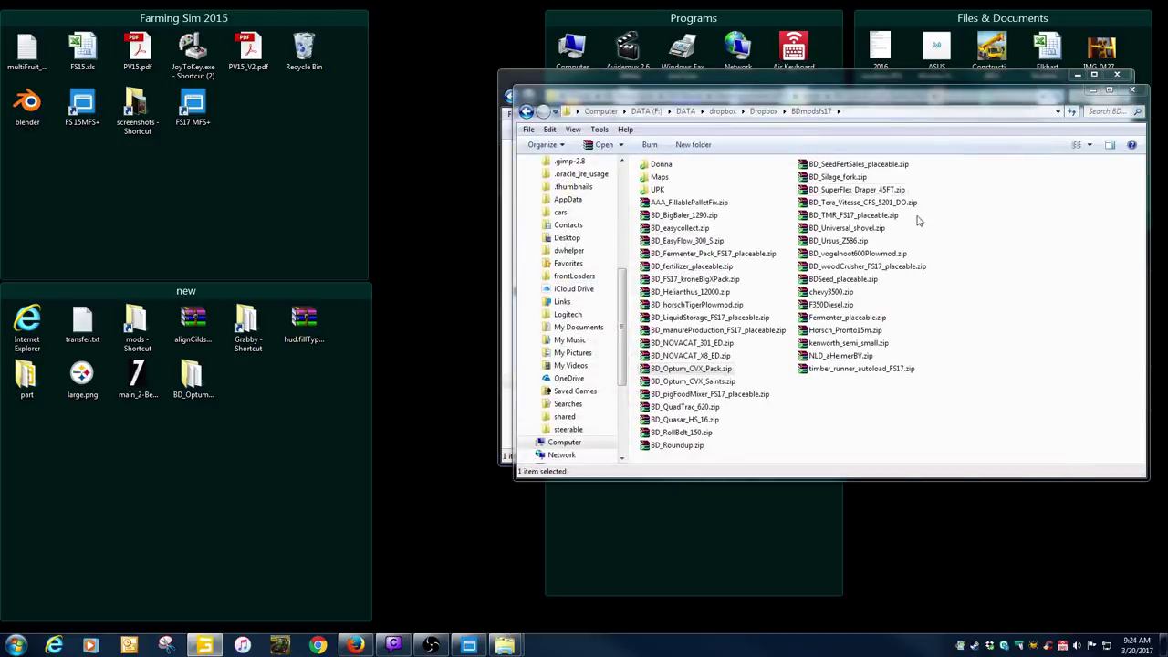
left_click(1131, 89)
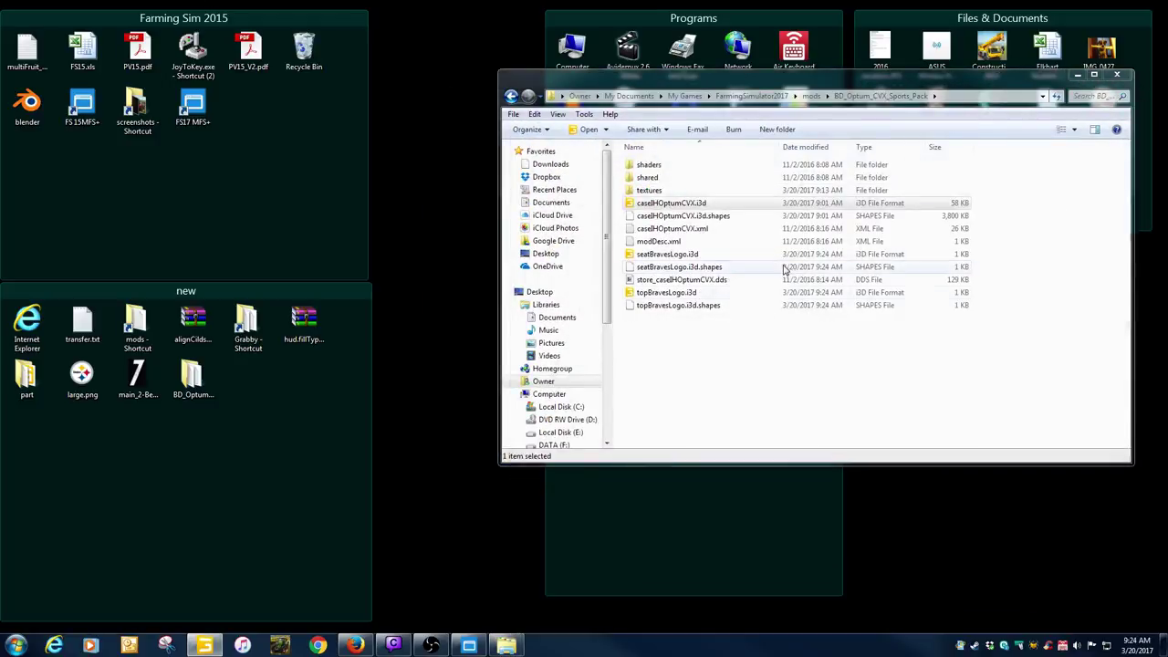
left_click(660, 334)
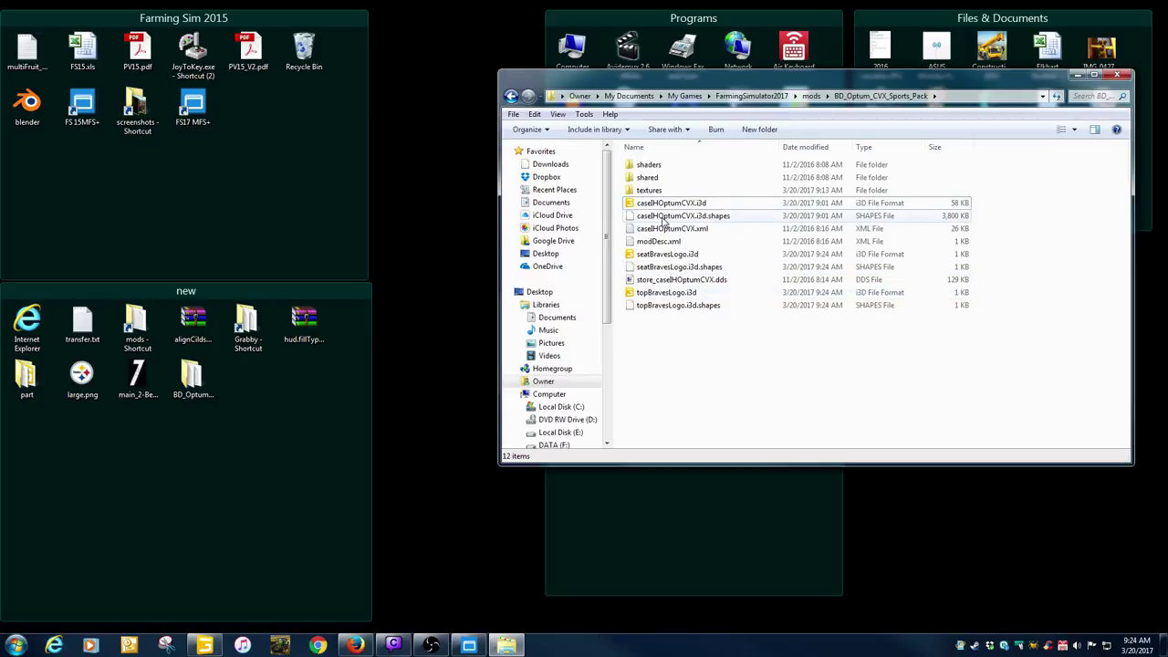
Check the logo files in the textures folder and the texture path inside seatBravesLogo.i3d using Notepad++.
double_click(673, 190)
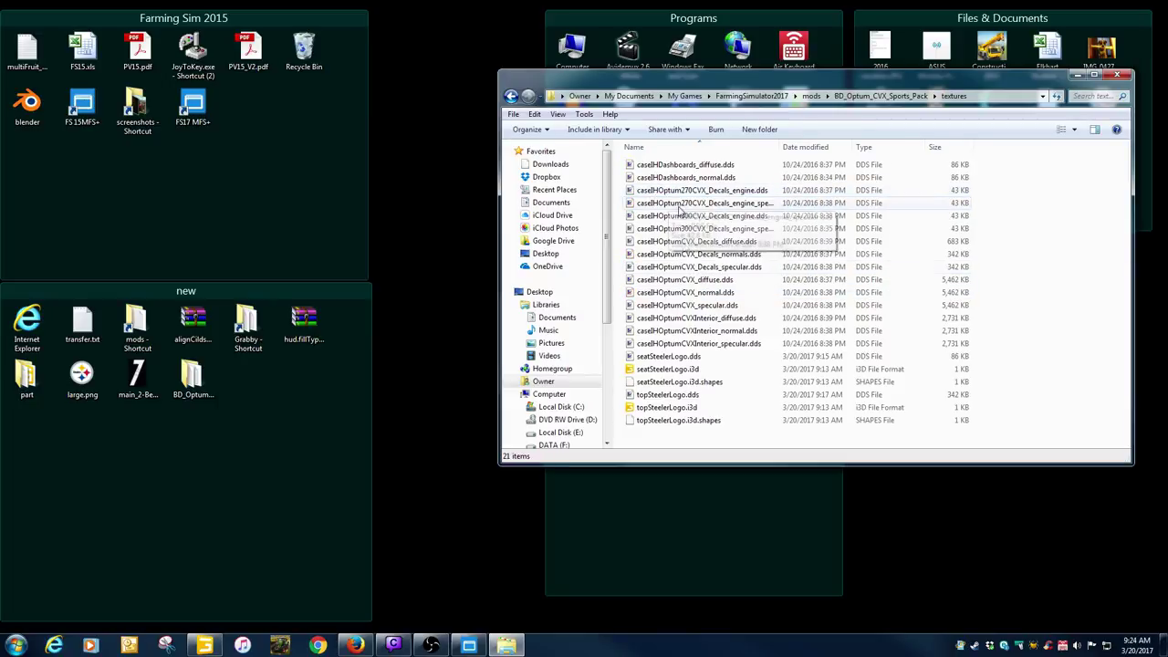
left_click(663, 364)
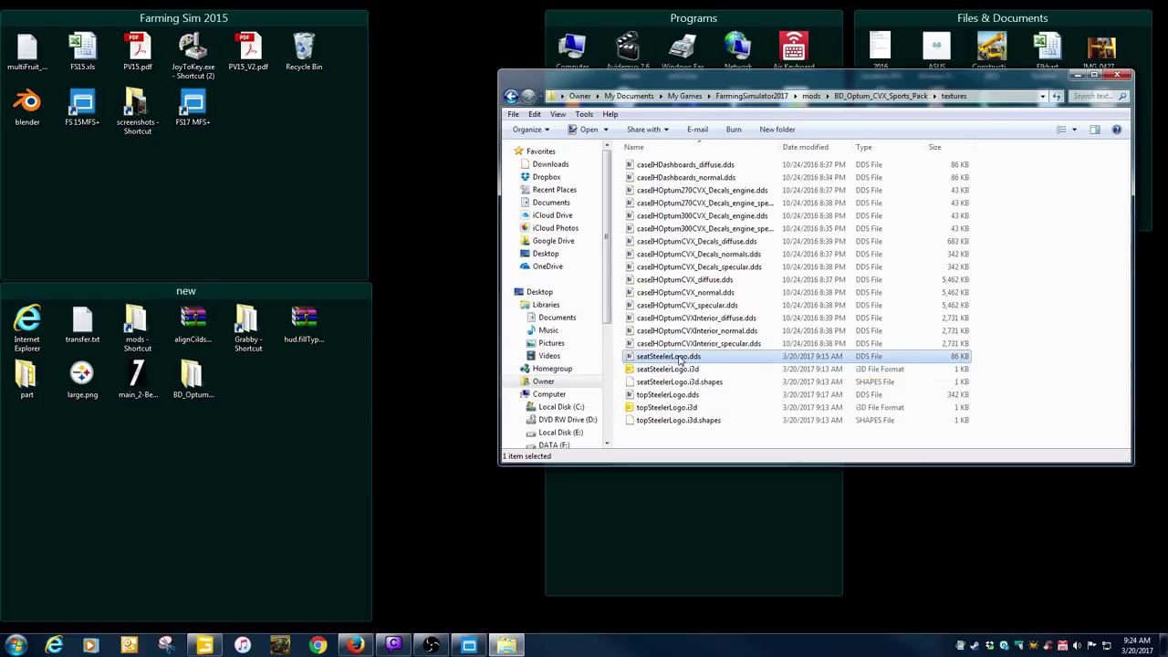
left_click(511, 95)
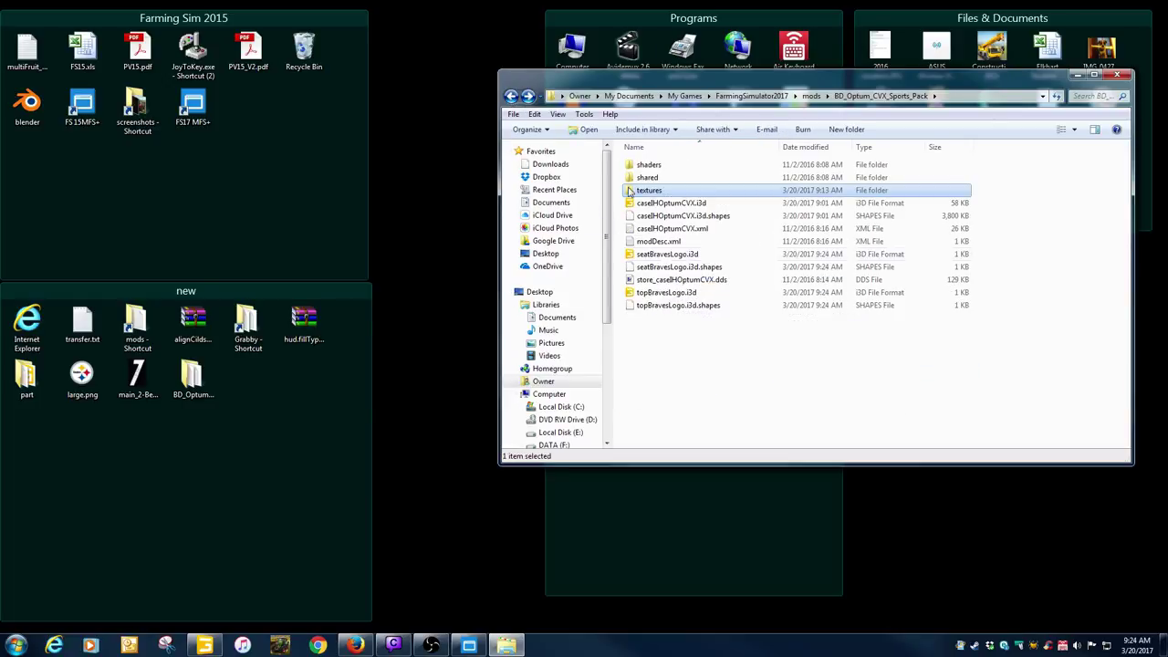
left_click(695, 324)
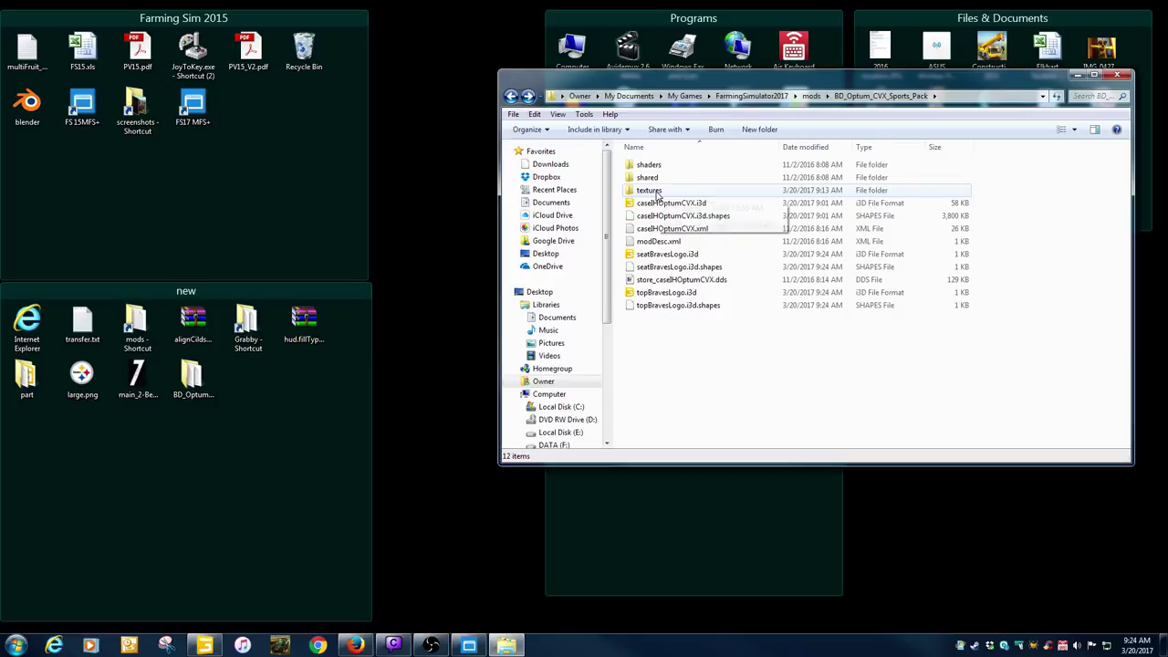
right_click(668, 256)
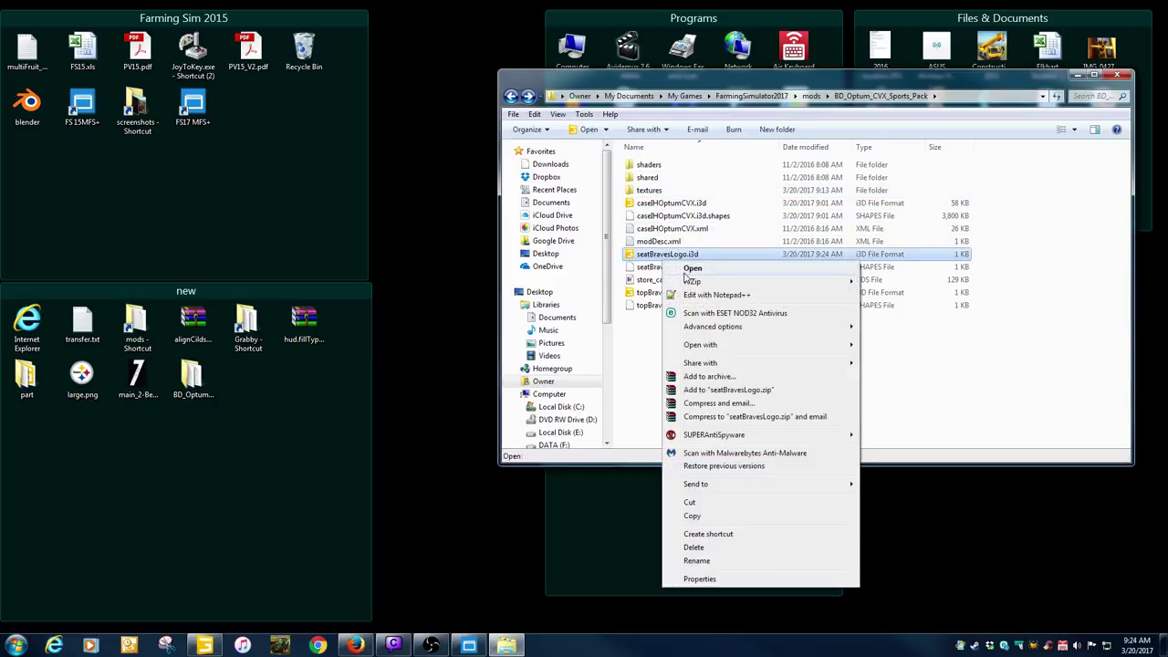
left_click(702, 285)
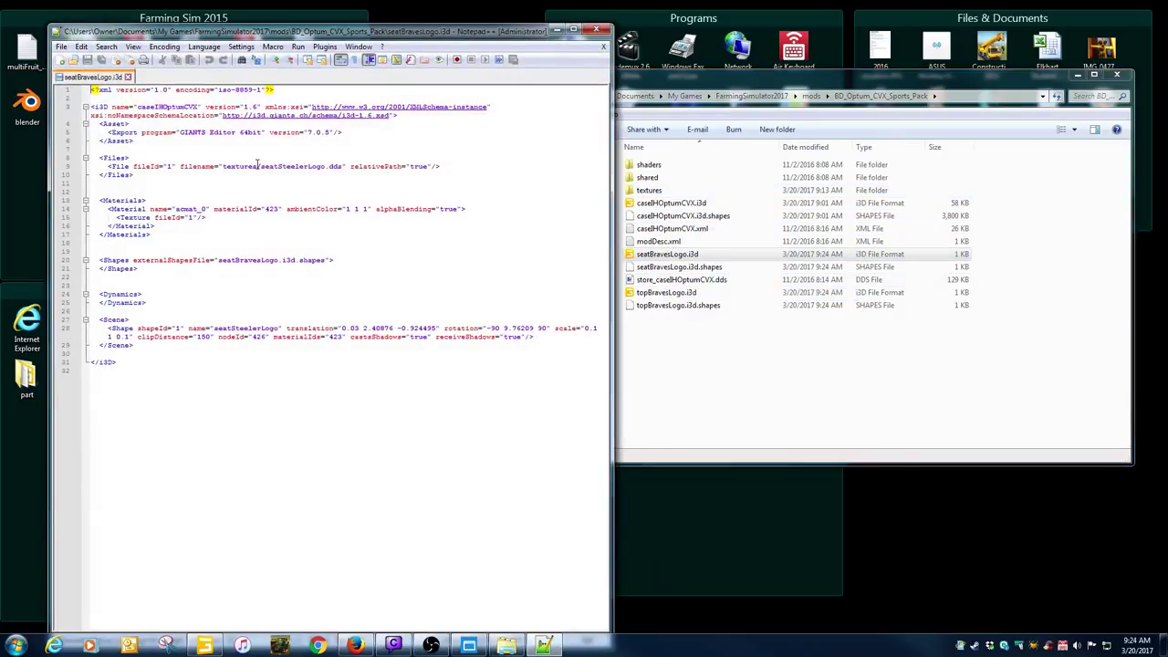
left_click(595, 30)
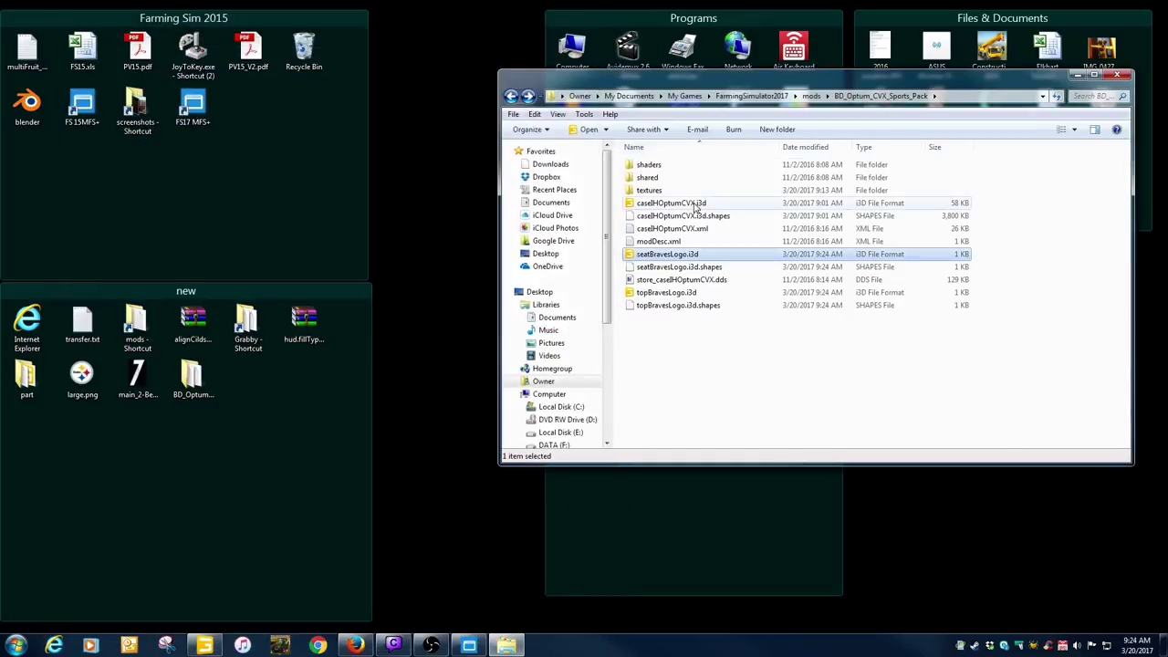
Copy seatSteelerLogo.dds and topSteelerLogo.dds from the textures folder into the main BD_Optum_CVX_Sports_Pack folder.
double_click(649, 191)
left_click(682, 358)
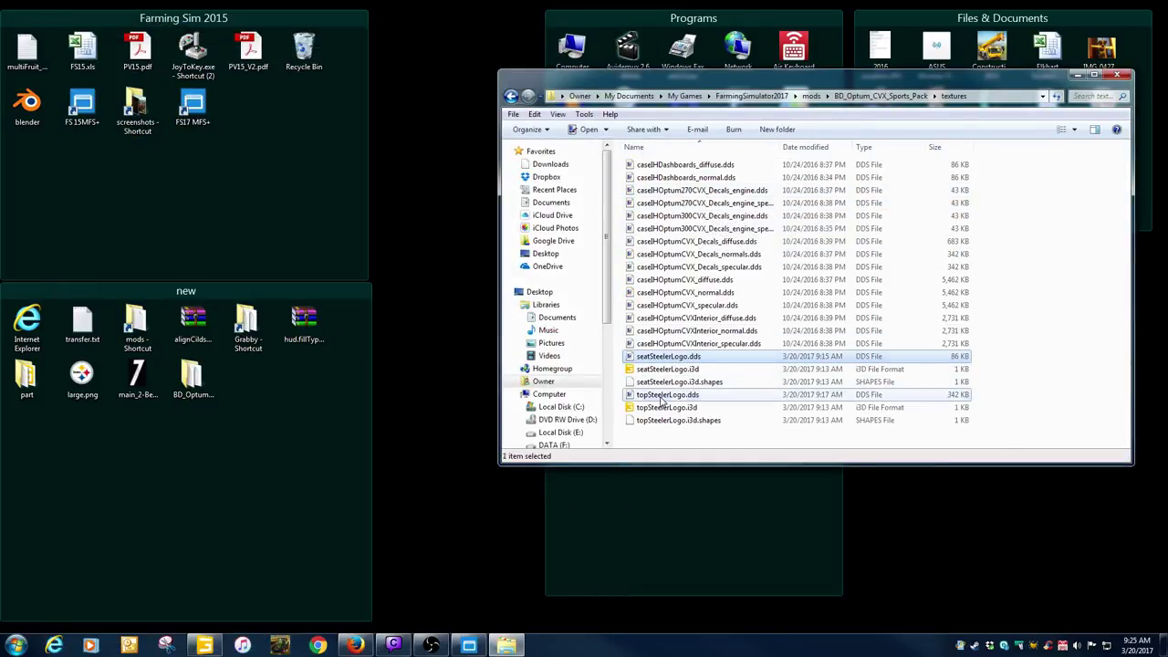
left_click(664, 396, "ctrl")
right_click(664, 401)
left_click(703, 334)
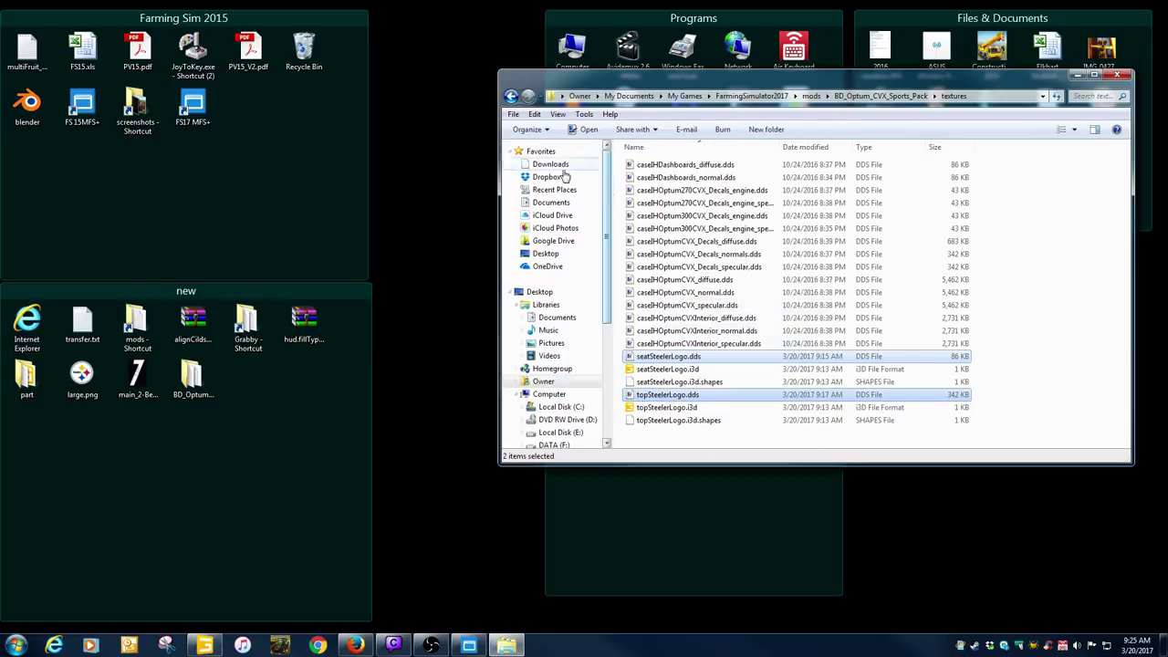
left_click(511, 96)
right_click(690, 378)
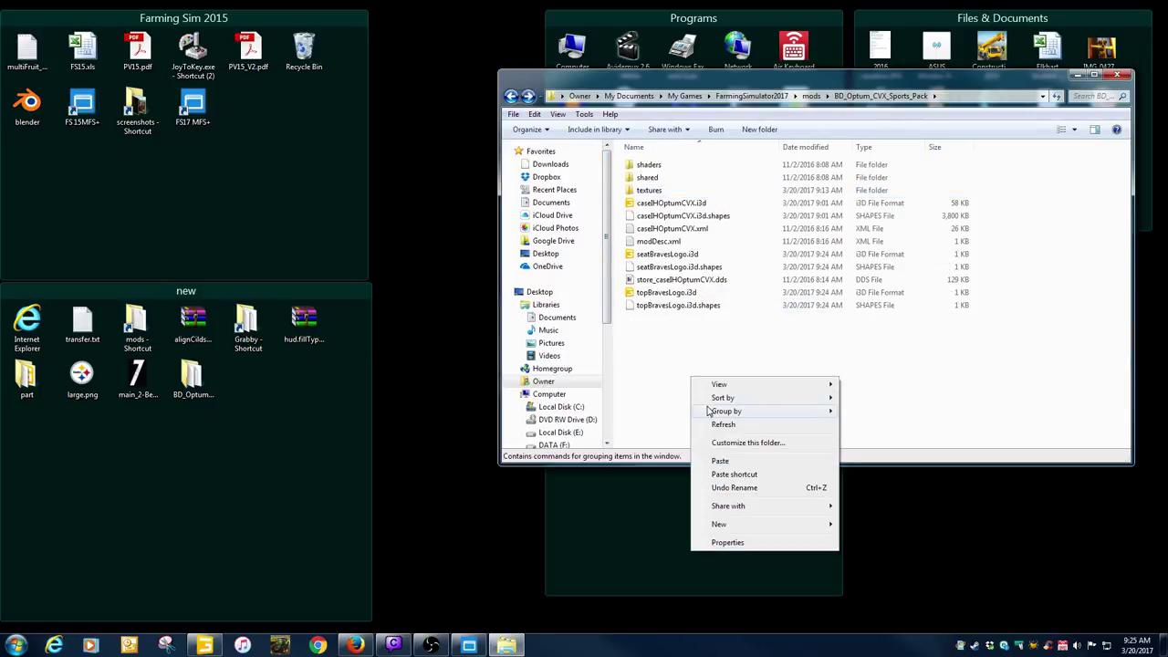
left_click(720, 462)
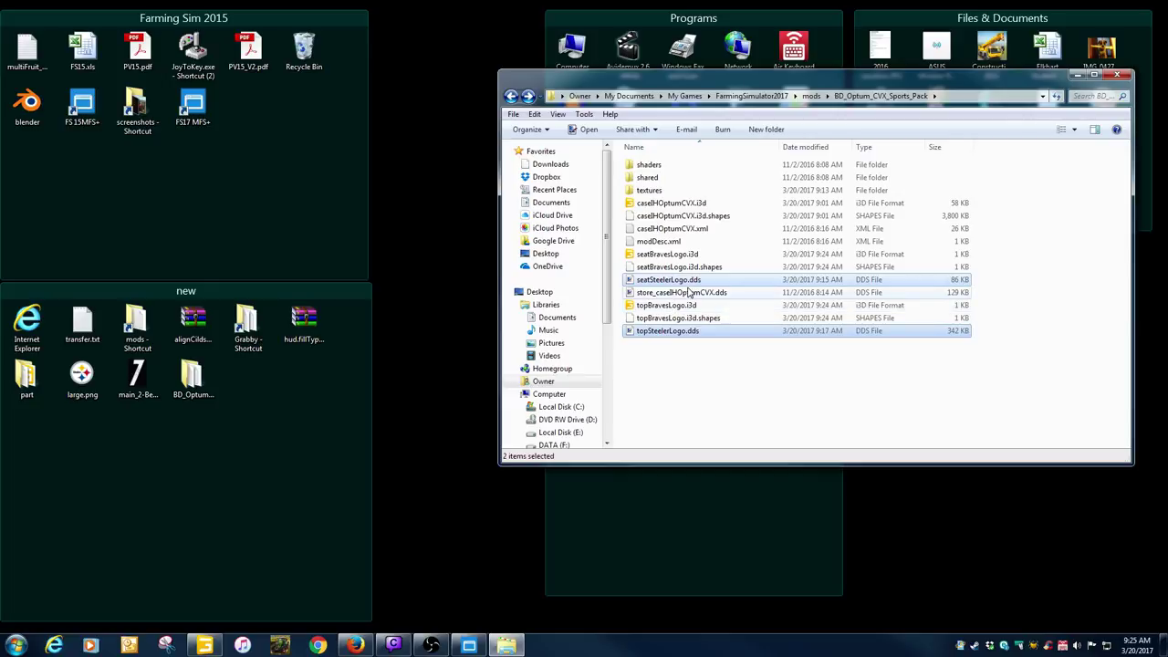
Rename the copied seatSteelerLogo.dds as seatBravesLogo.dds, reusing the name of the seatBravesLogo.i3d file.
left_click(663, 256)
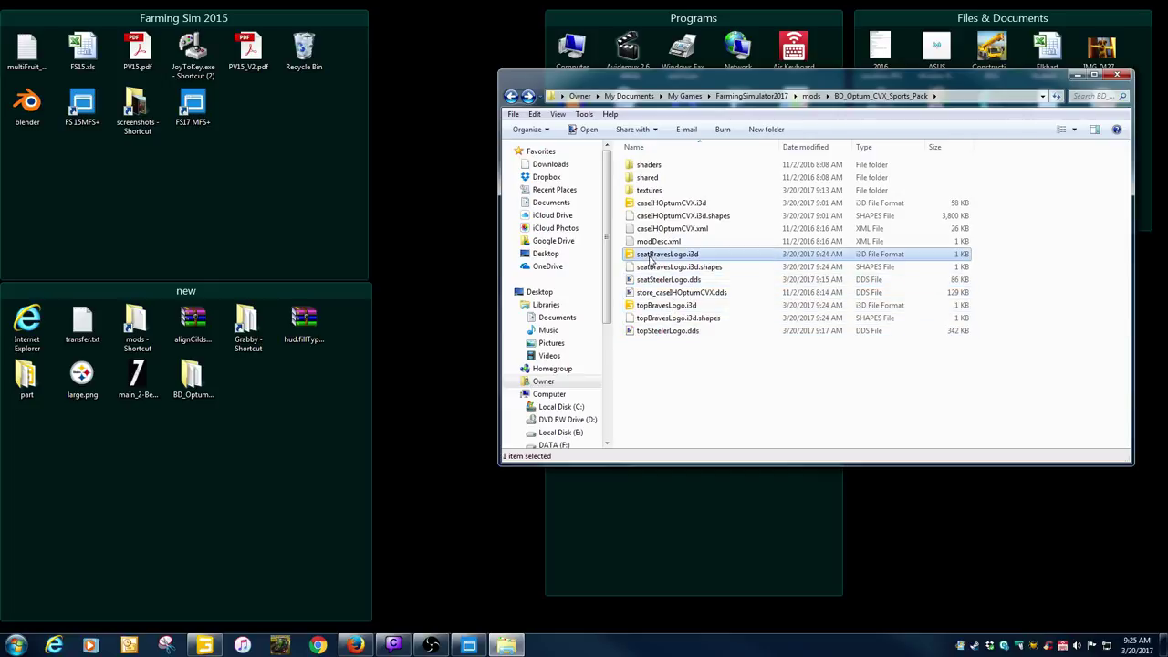
left_click(654, 260)
right_click(664, 257)
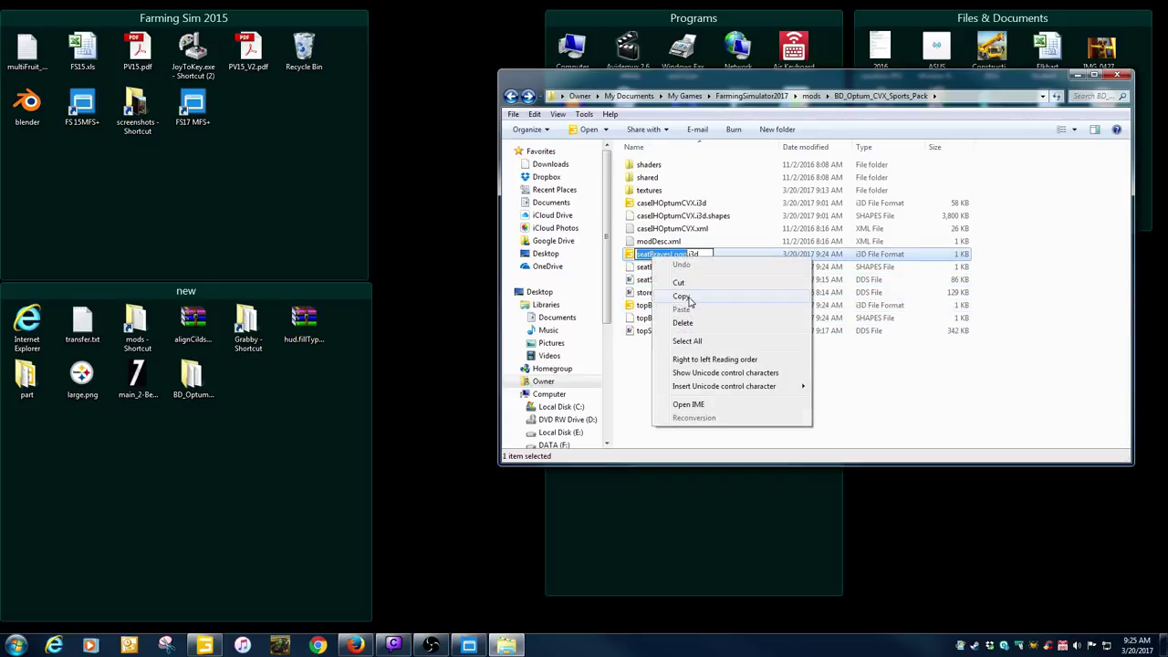
left_click(691, 302)
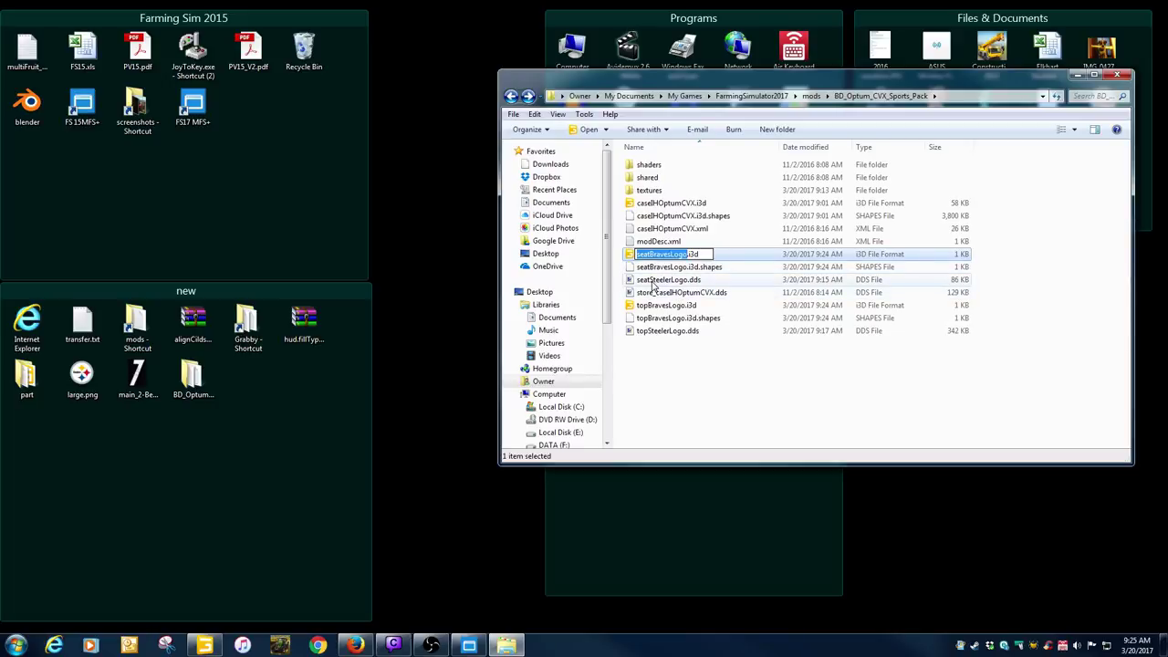
left_click(653, 281)
left_click(650, 282)
right_click(658, 282)
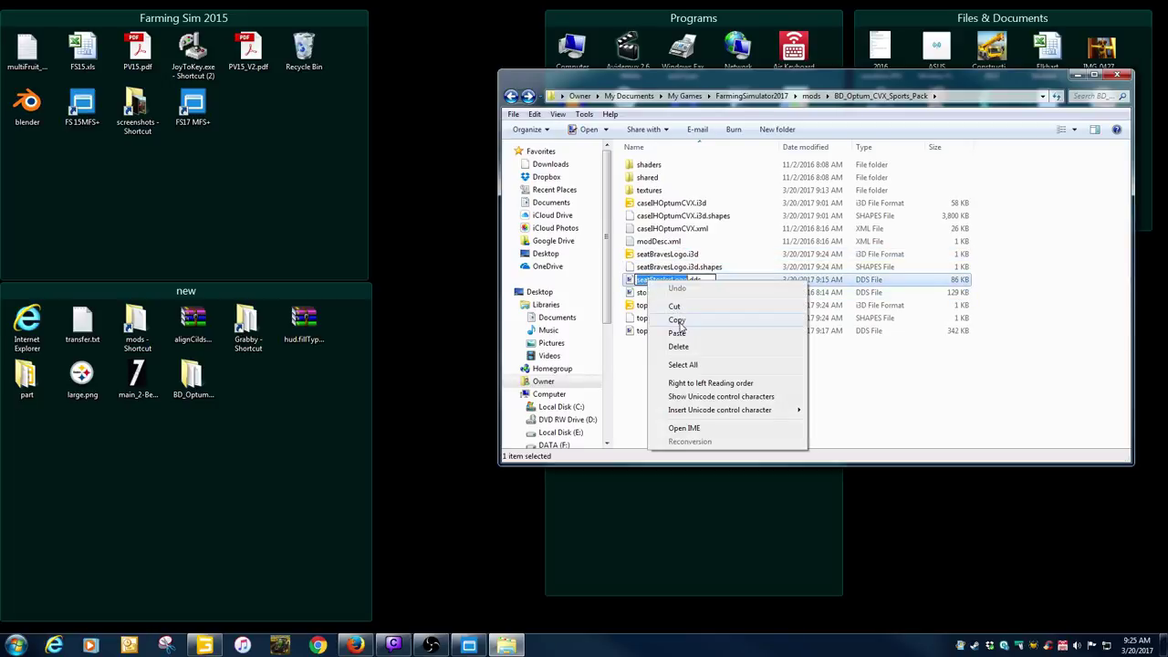
left_click(682, 336)
In seatBravesLogo.i3d, replace the texture path textures/seatSteelerLogo with seatBravesLogo using Notepad++, save the file and close it.
left_click(654, 271)
right_click(656, 272)
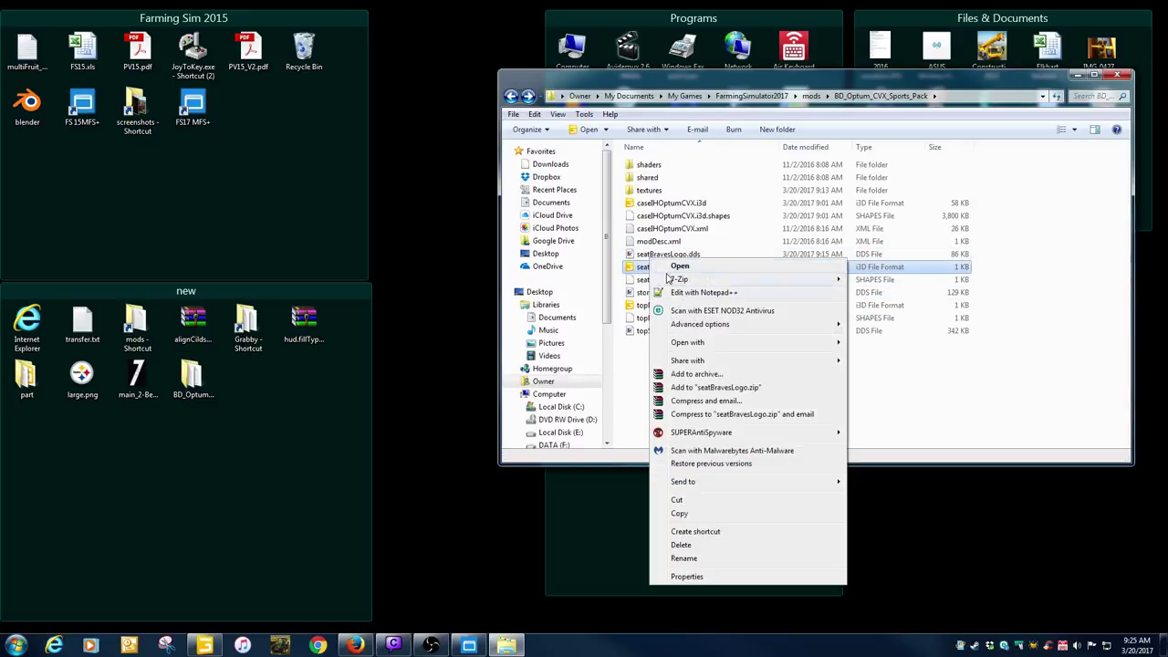
left_click(703, 292)
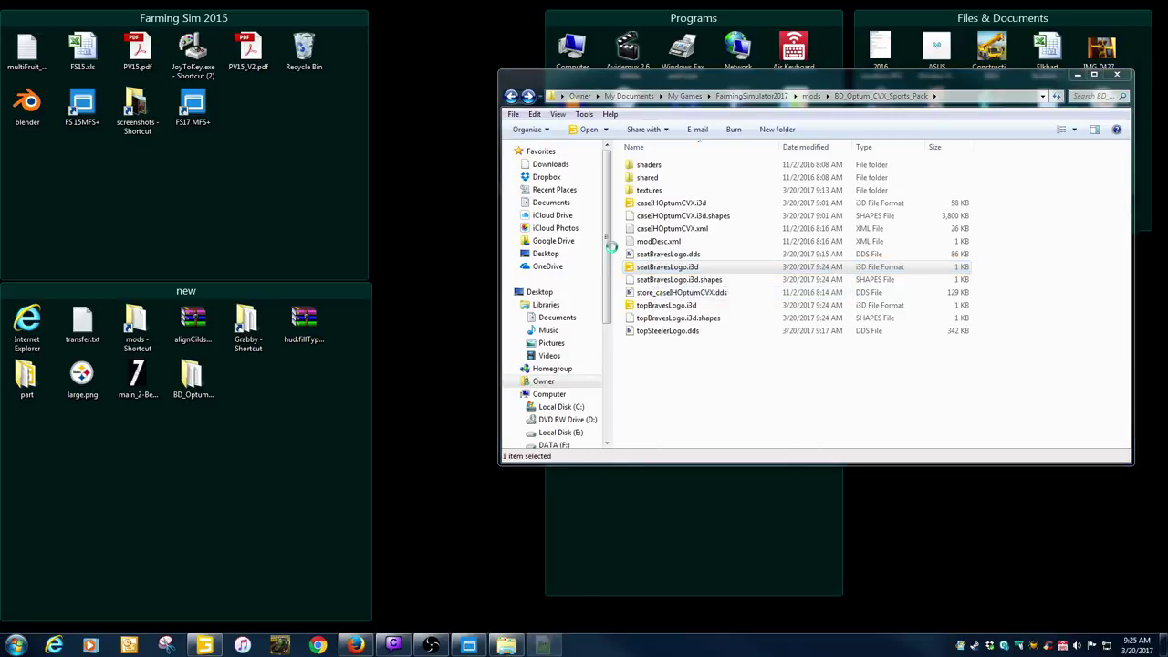
double_click(253, 166)
left_click_drag(253, 165, 279, 164)
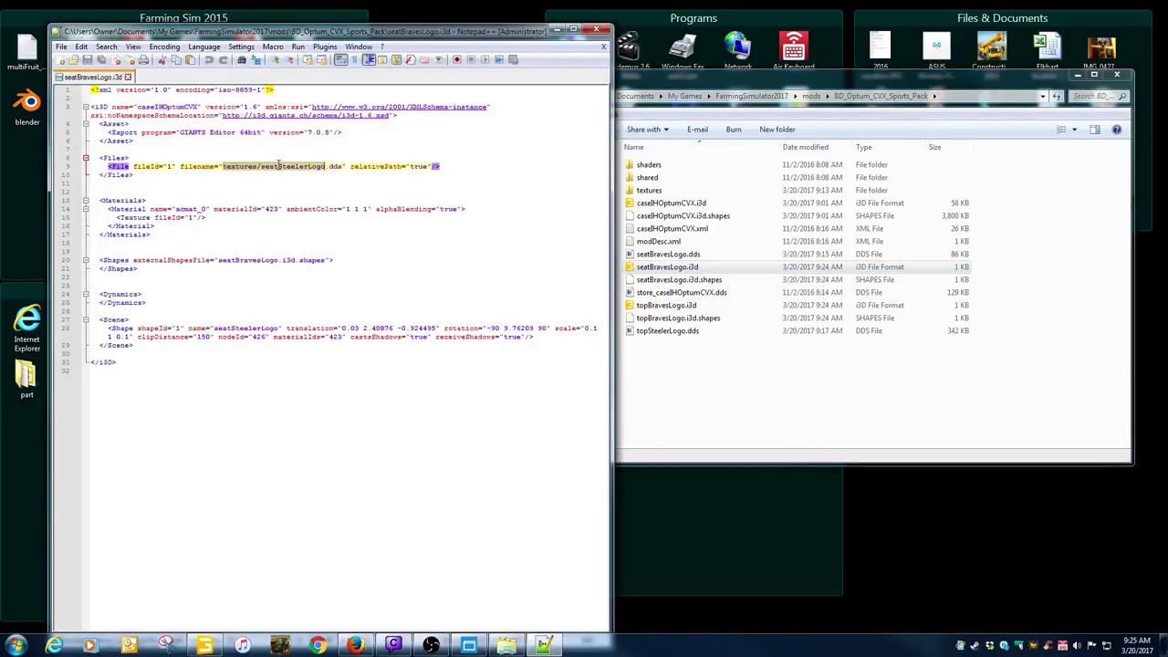
key("ctrl+v")
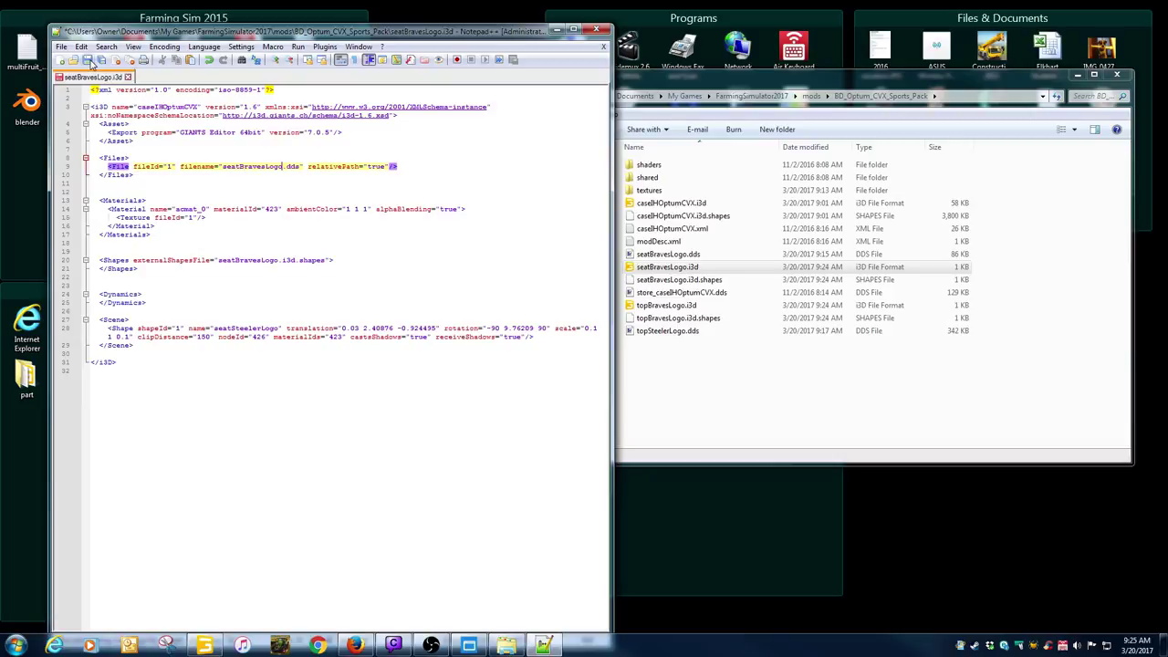
left_click(88, 60)
left_click(597, 31)
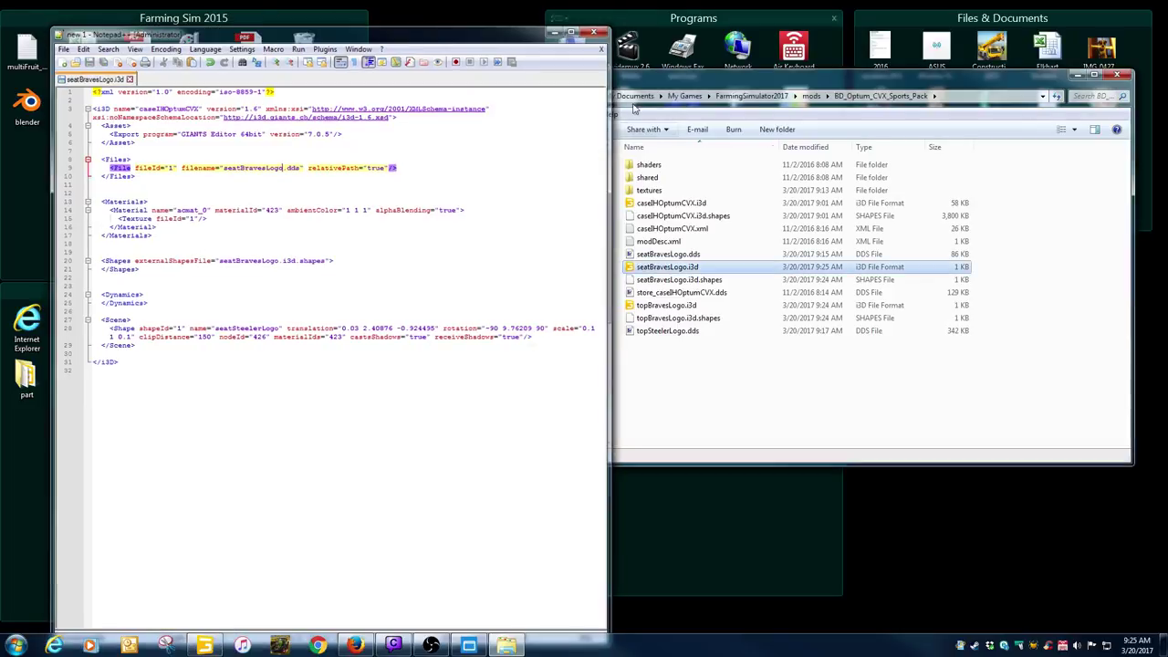
Open seatBravesLogo.i3d in GIANTS Editor 7.0.5 to check how it loads, and return to the mod folder.
double_click(620, 267)
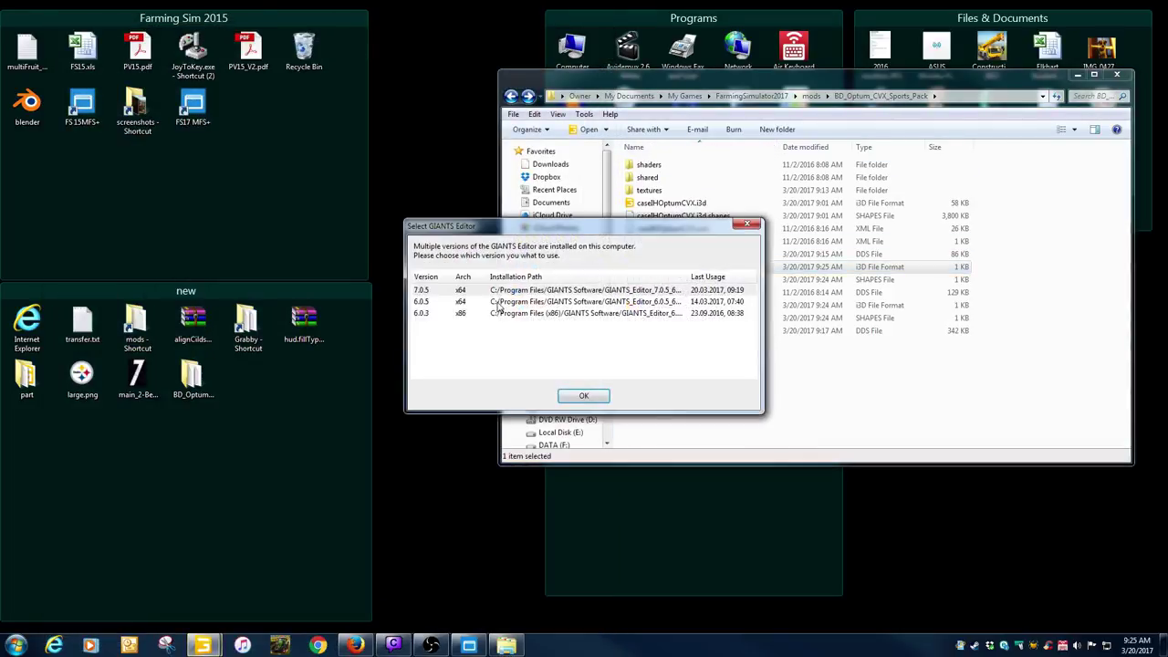
double_click(481, 292)
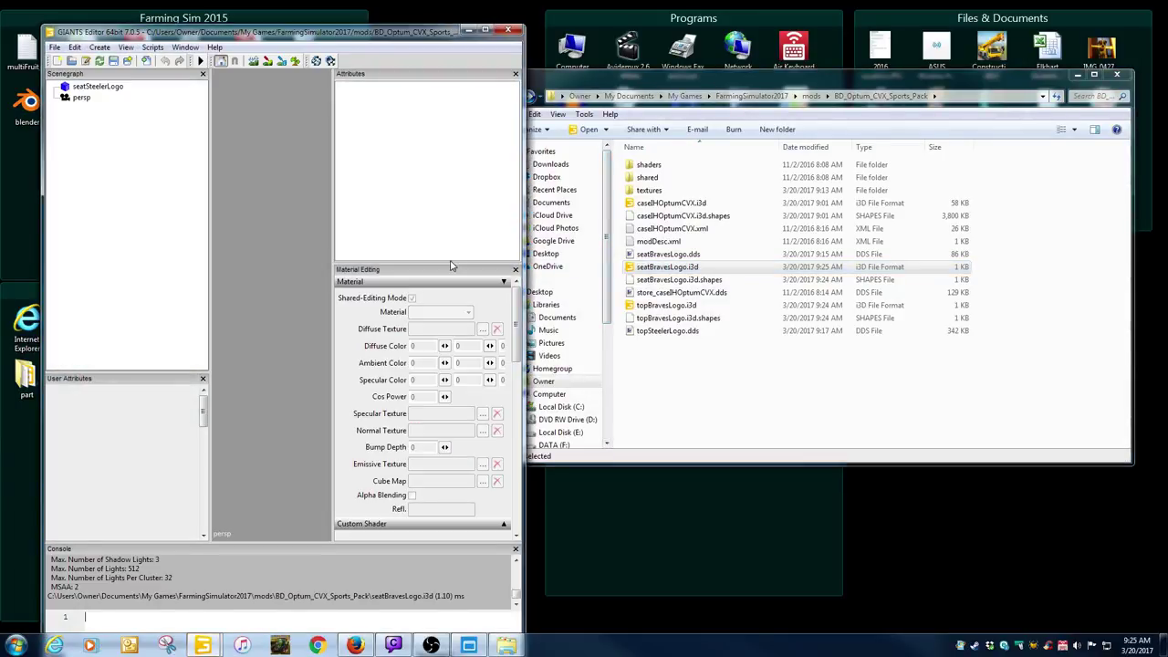
left_click(485, 32)
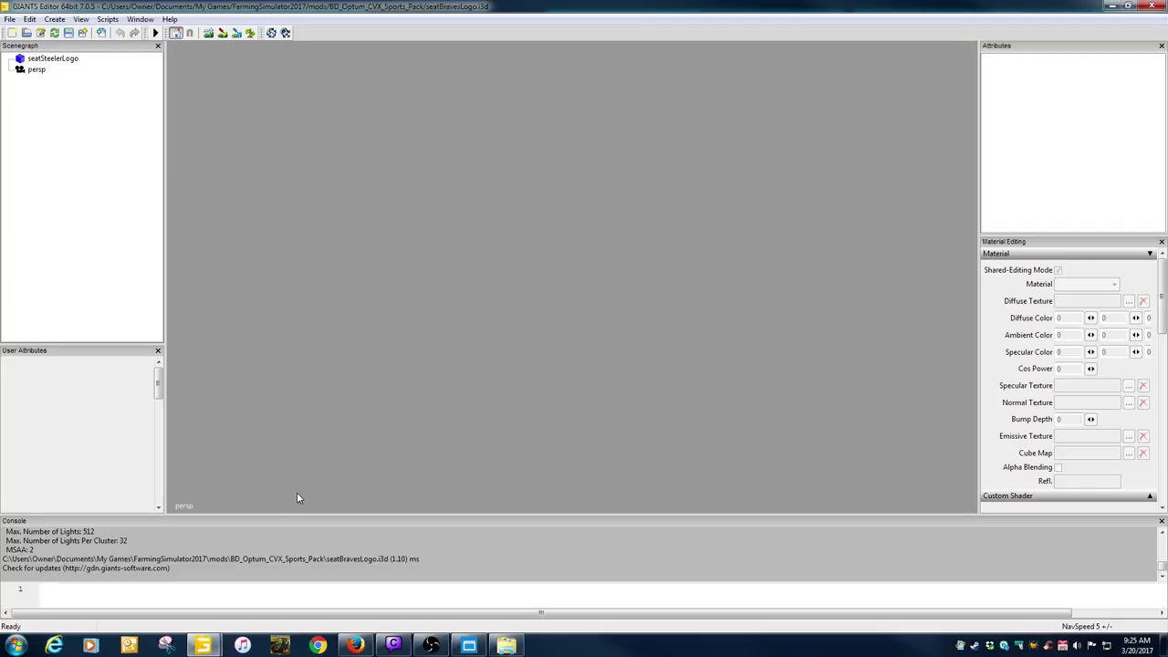
left_click(1128, 13)
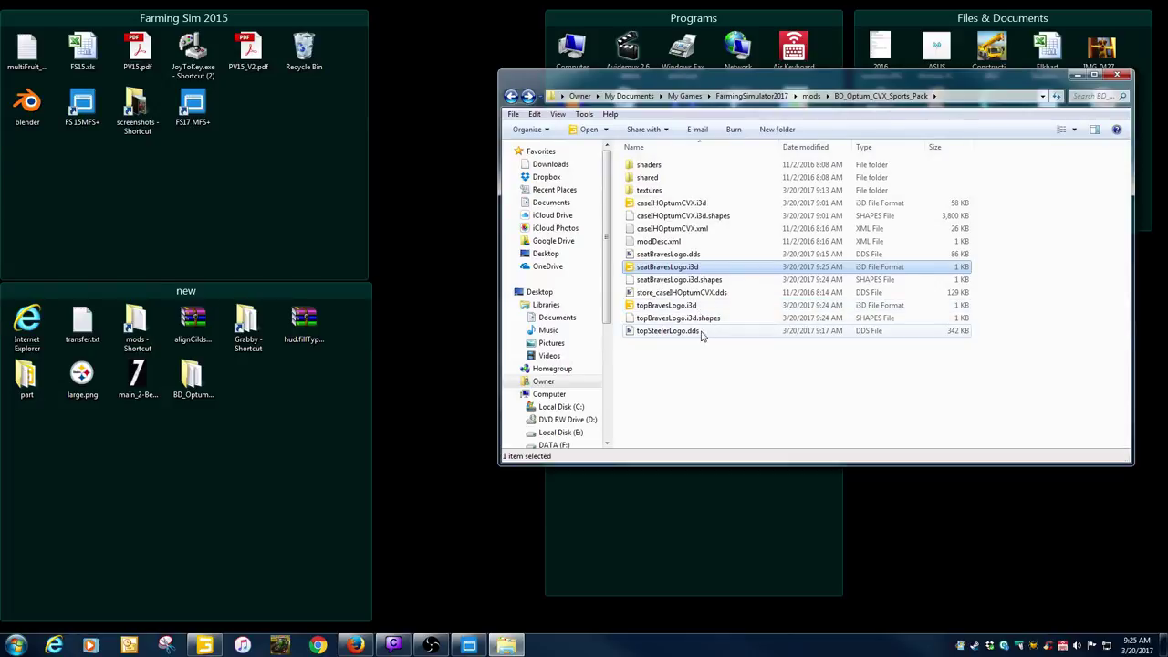
Rename the copied topSteelerLogo.dds as topBravesLogo.dds, reusing the name of the topBravesLogo.i3d file.
left_click(671, 306)
left_click(654, 310)
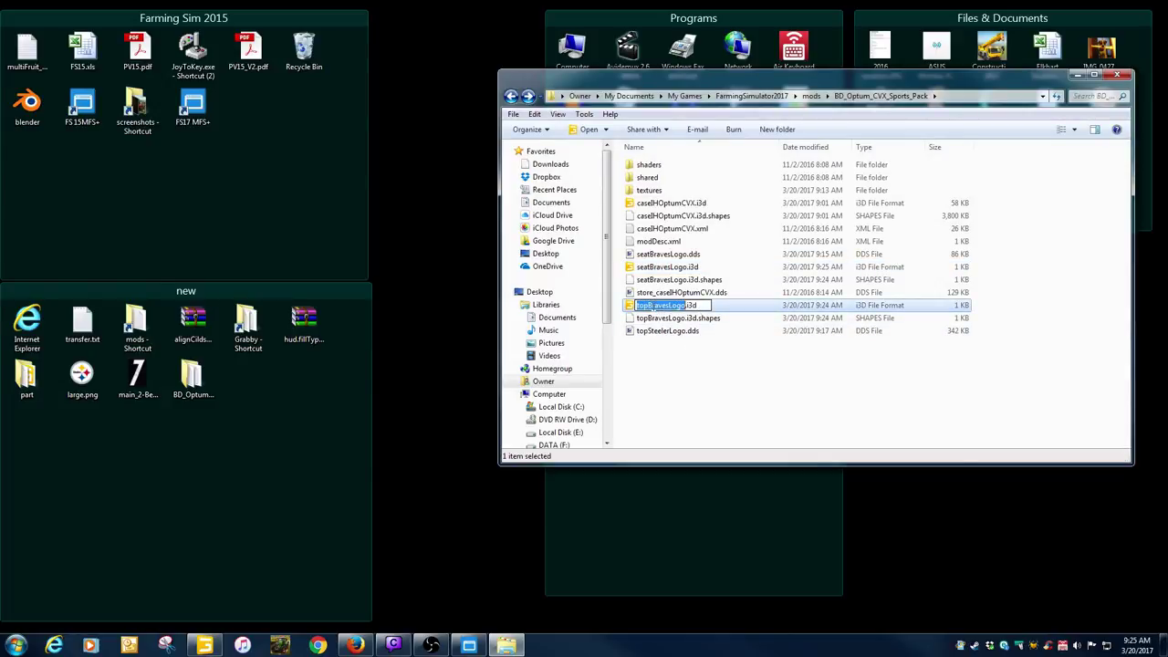
right_click(659, 309)
left_click(675, 348)
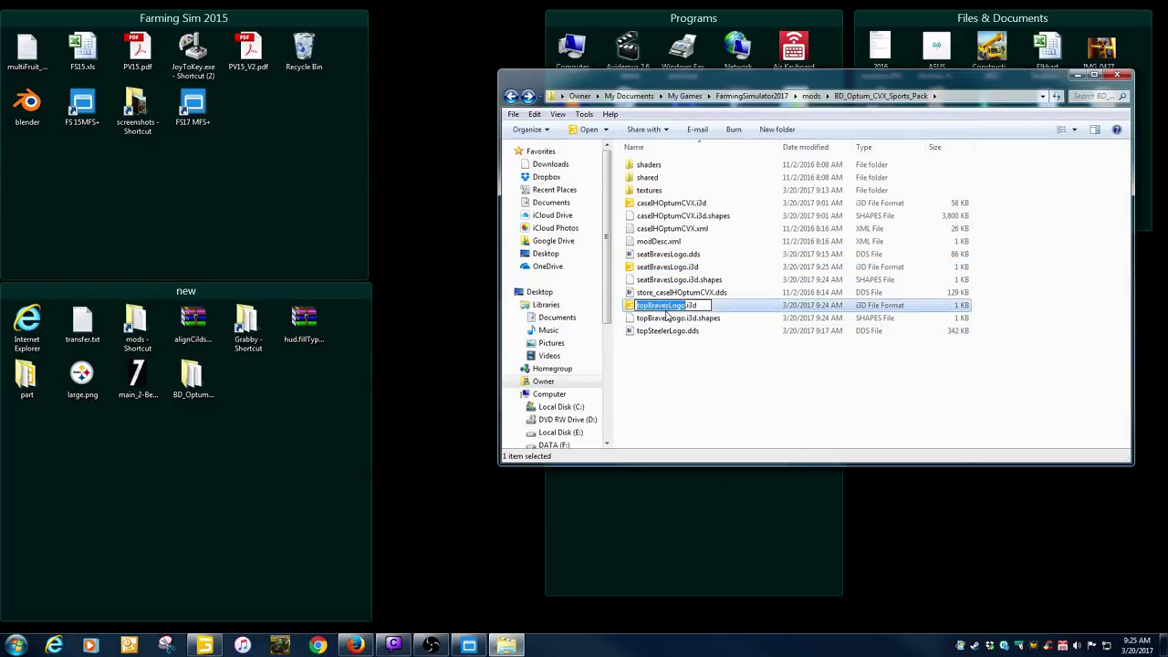
left_click(675, 332)
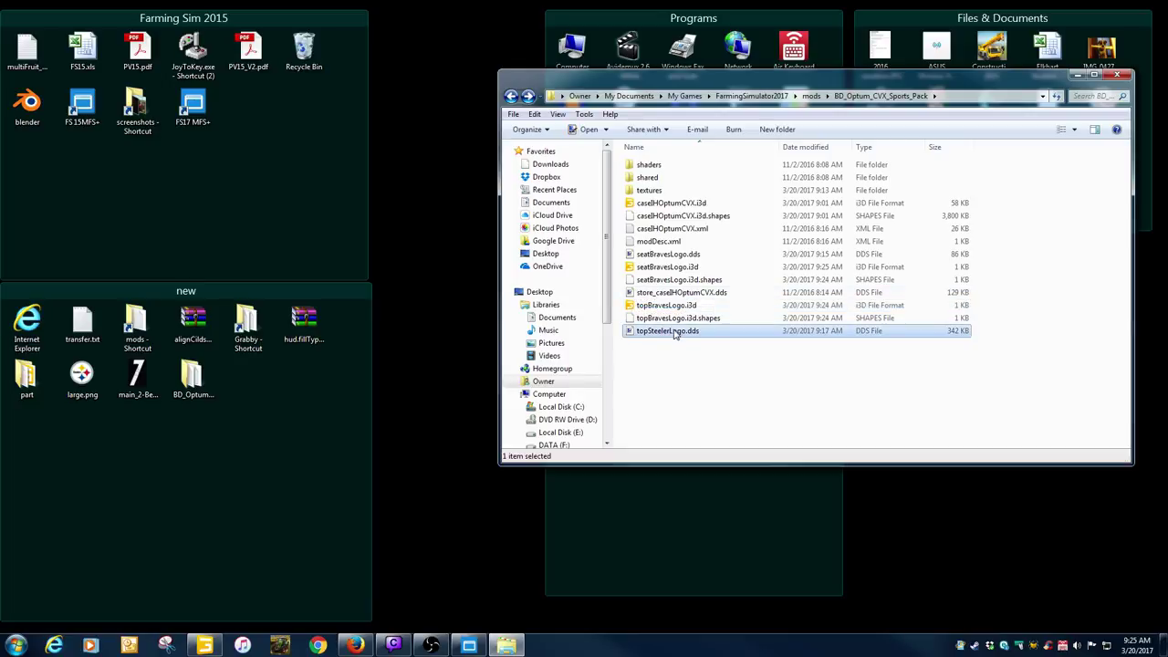
double_click(659, 332)
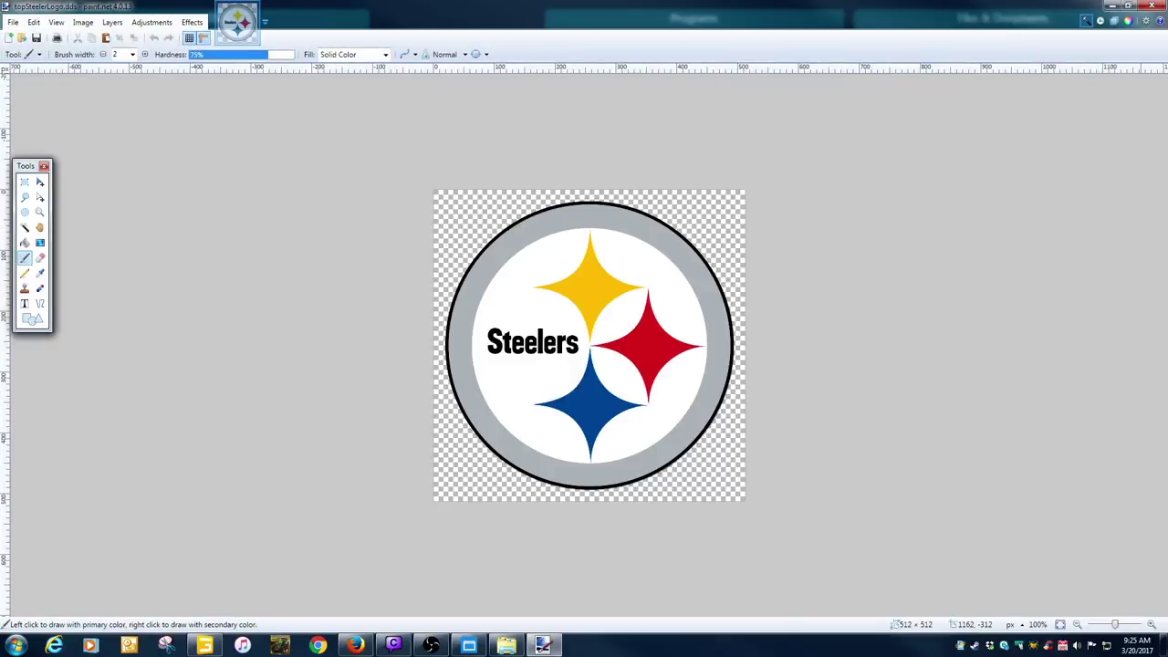
left_click(1148, 6)
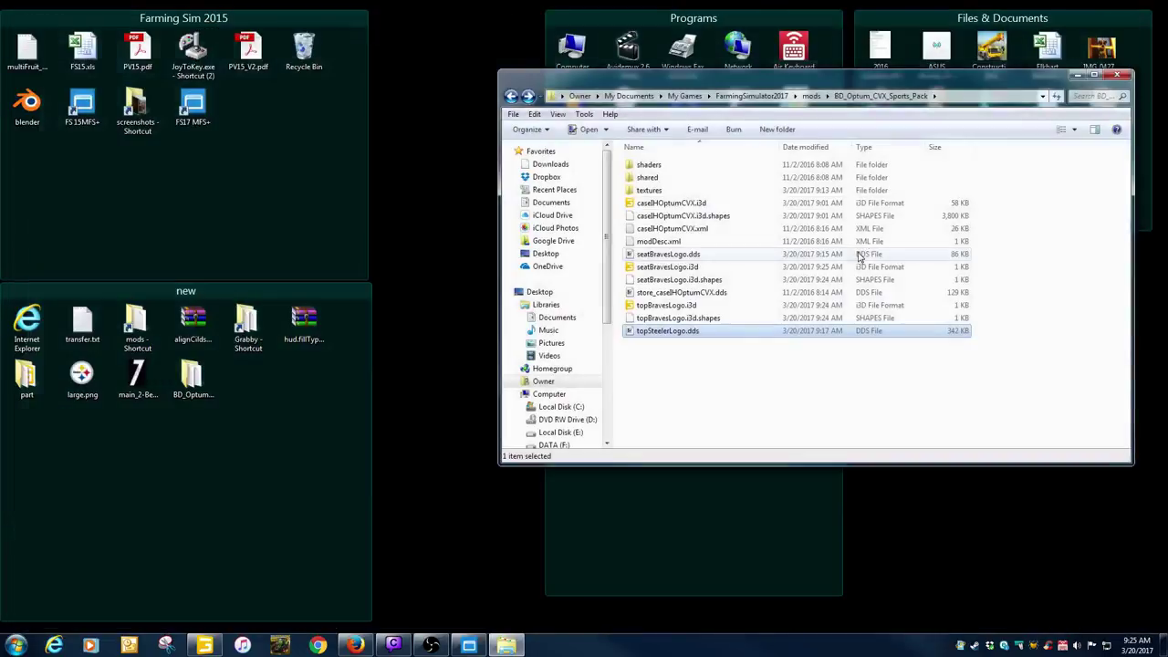
left_click(664, 332)
right_click(666, 330)
left_click(686, 381)
left_click(670, 369)
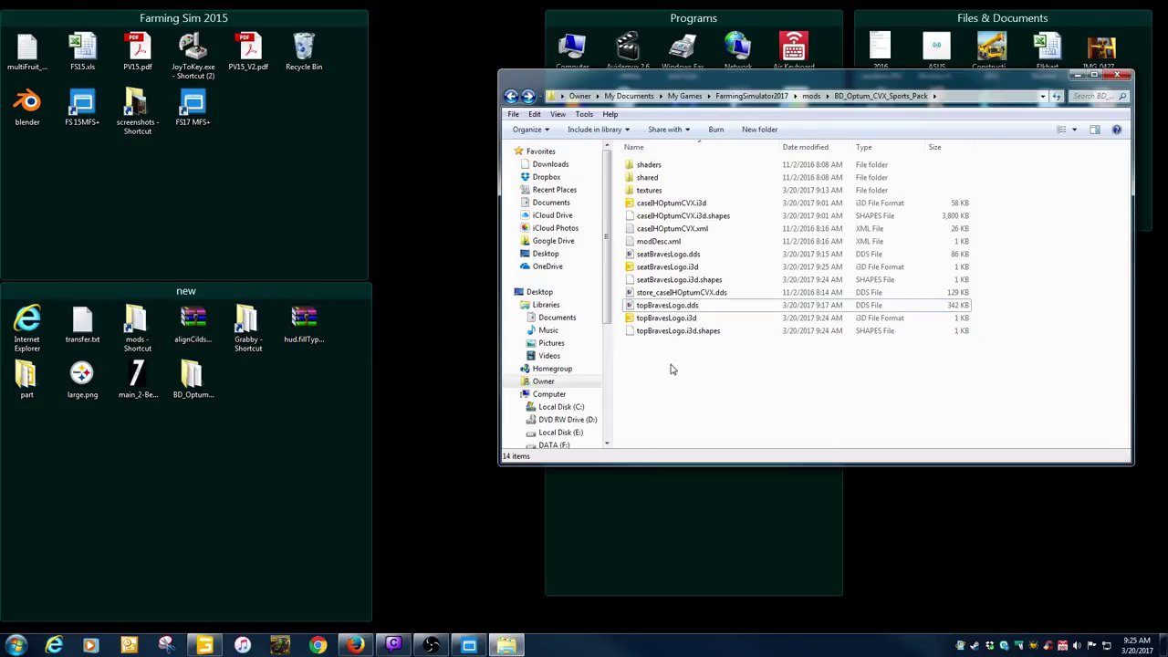
In topBravesLogo.i3d, replace the texture path textures/topSteelerLogo with topBravesLogo using Notepad++, save the file and close it.
left_click(666, 319)
right_click(660, 321)
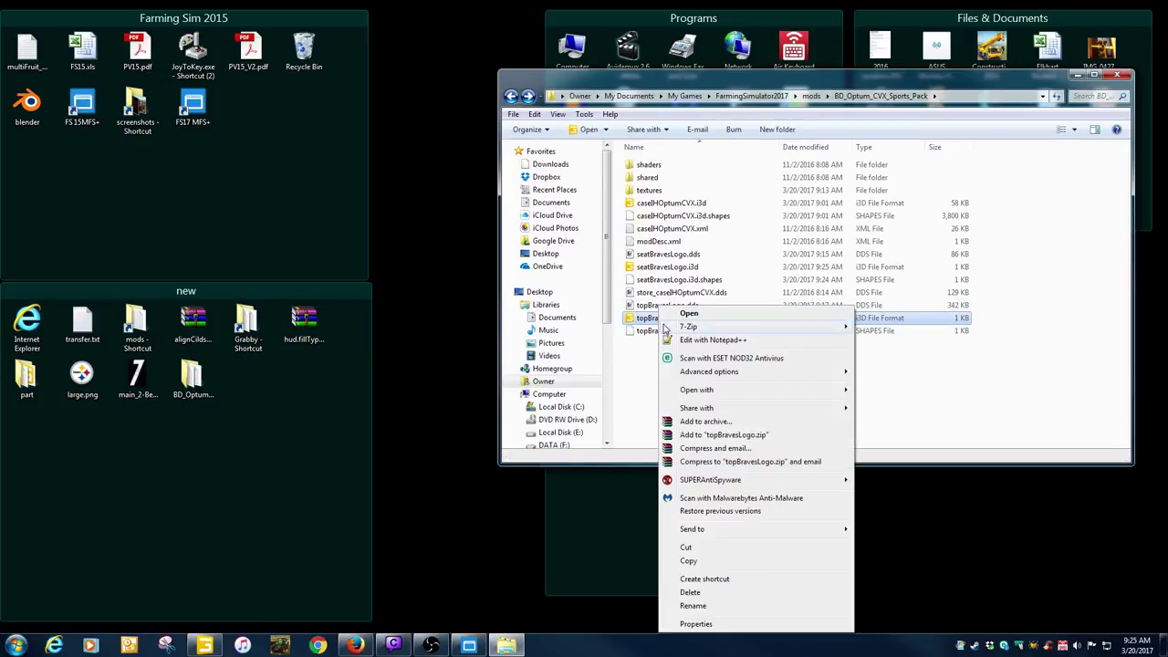
left_click(695, 335)
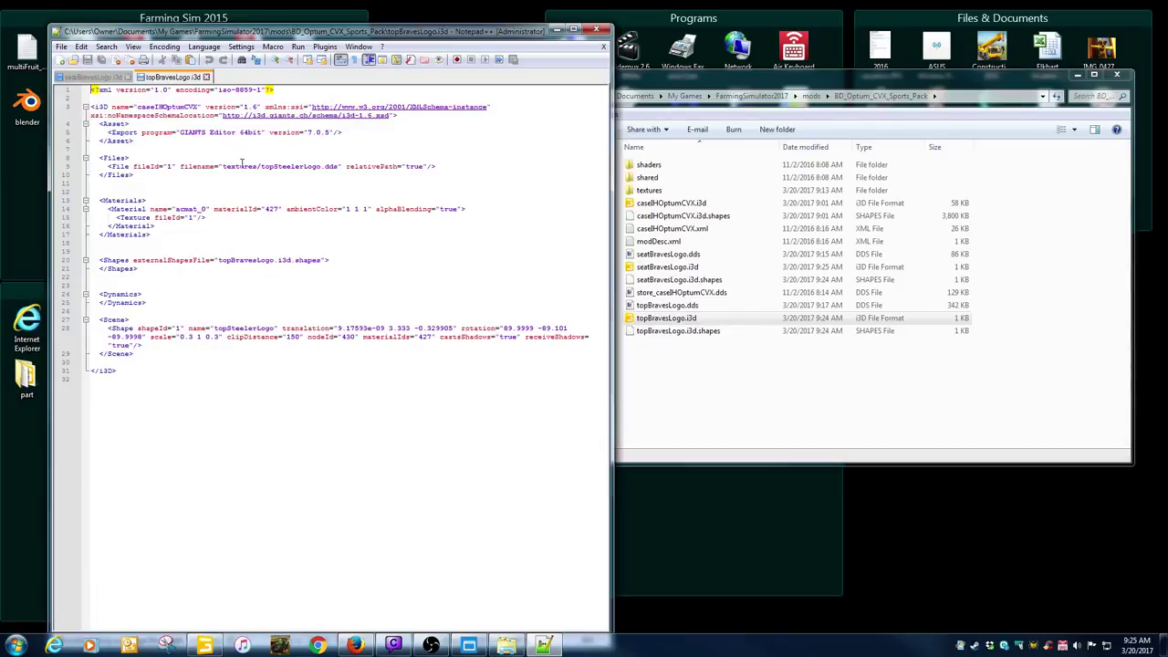
left_click_drag(223, 166, 320, 167)
right_click(279, 164)
left_click(307, 212)
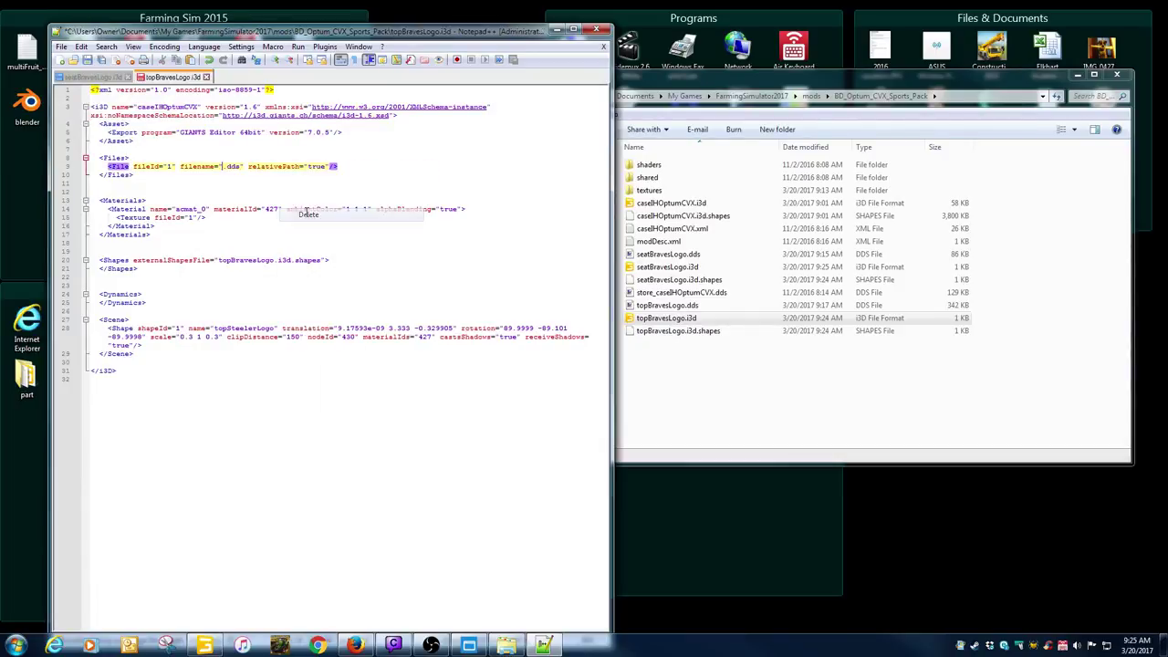
key("ctrl+v")
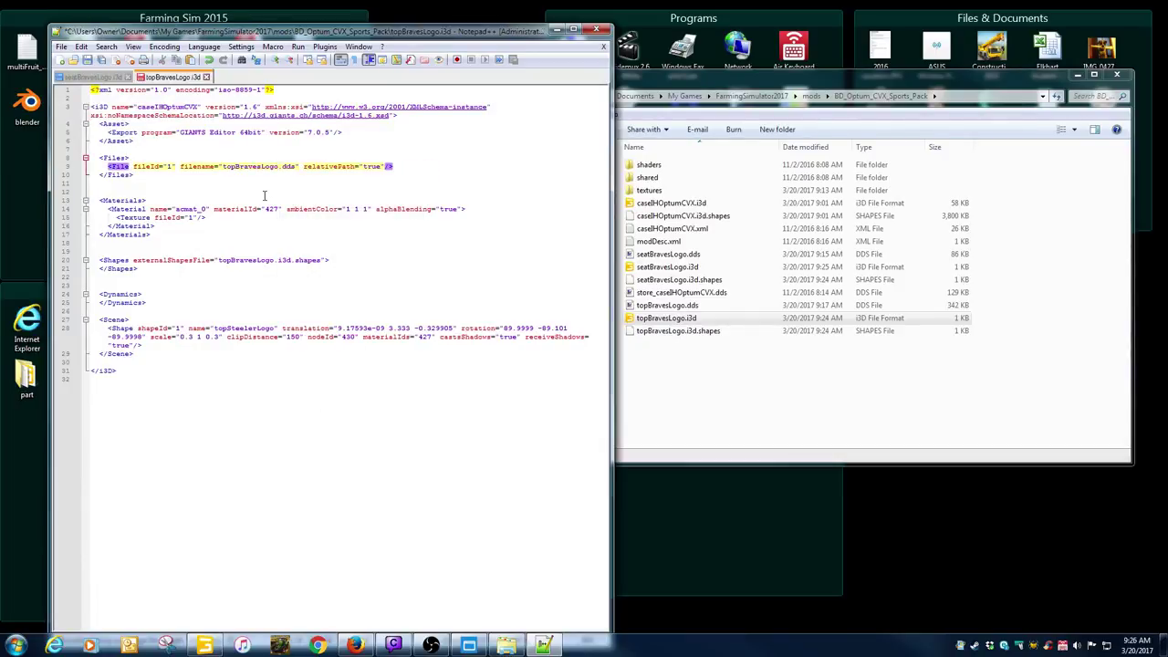
left_click(87, 60)
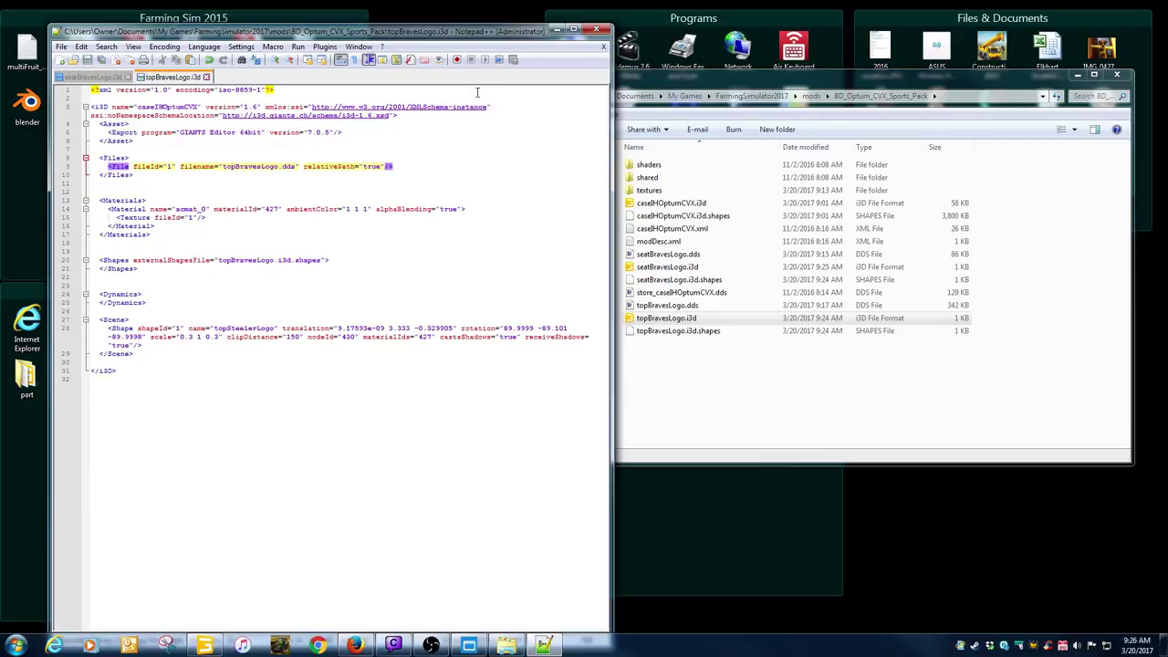
left_click(602, 47)
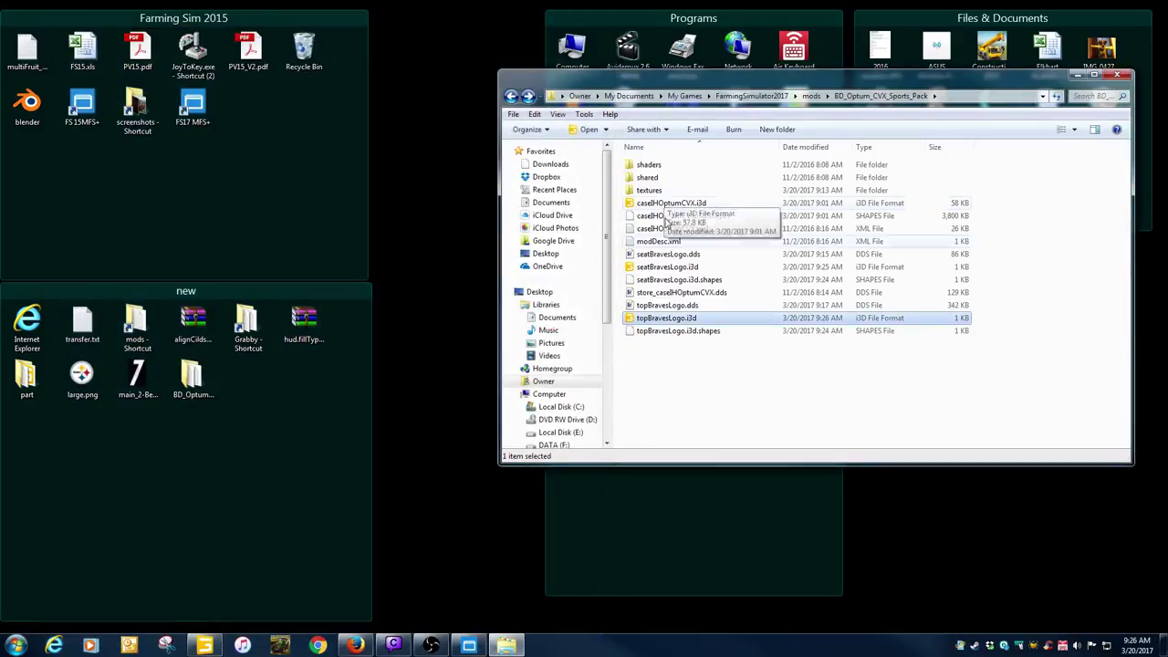
Move the three topBravesLogo and three seatBravesLogo files into the mod's textures folder and open that folder.
left_click(652, 331)
left_click(651, 318, "ctrl")
left_click(651, 304, "ctrl")
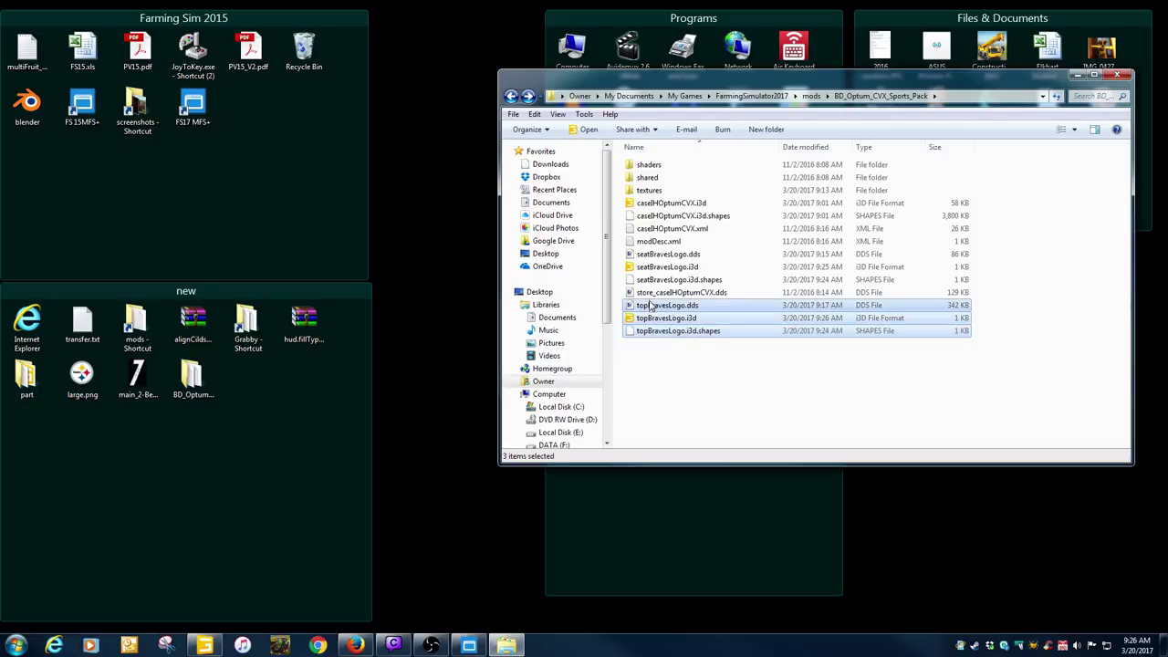
left_click(647, 279, "ctrl")
left_click(645, 266, "ctrl")
left_click(645, 255, "ctrl")
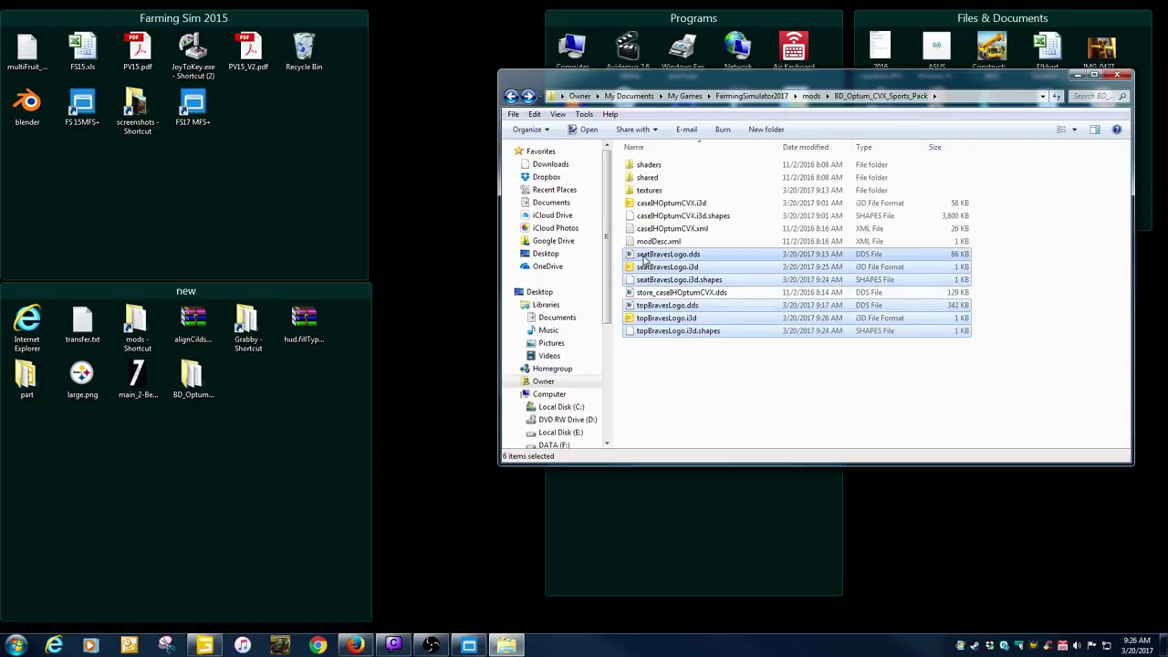
left_click_drag(645, 256, 645, 193)
right_click_drag(645, 193, 645, 193)
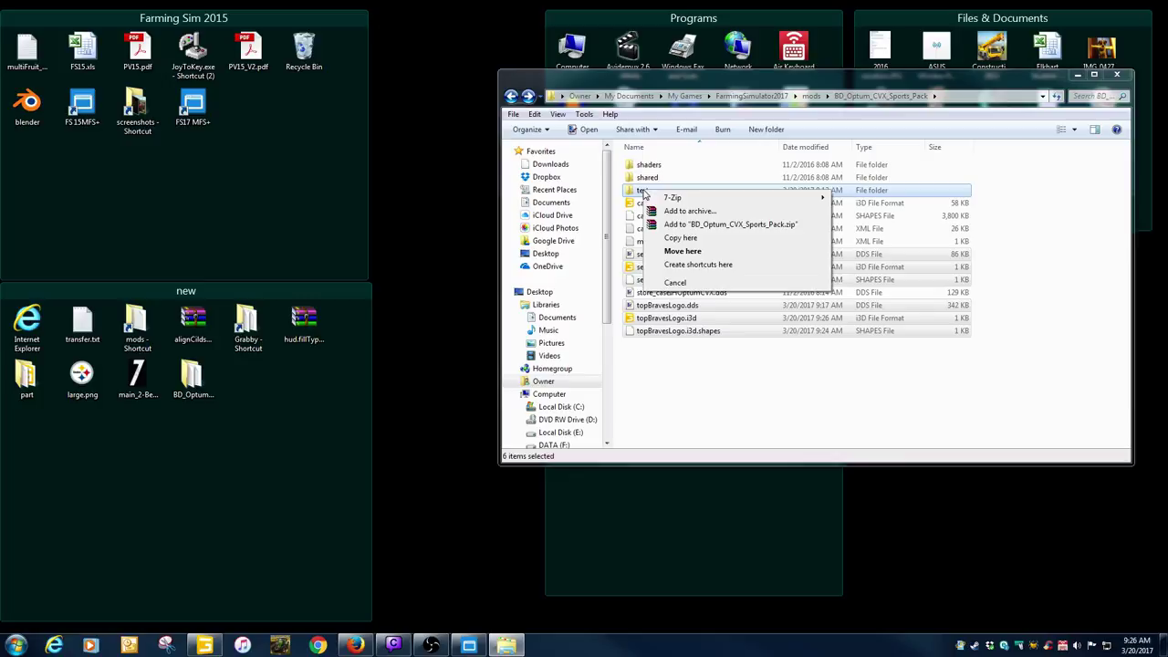
left_click(666, 247)
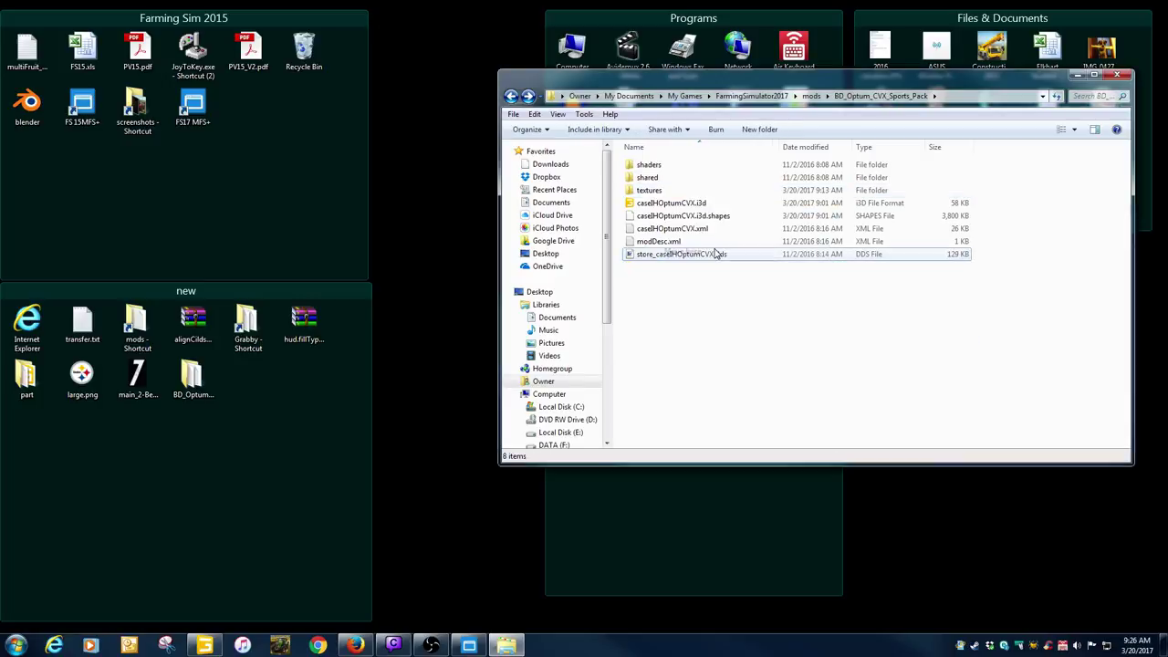
double_click(649, 189)
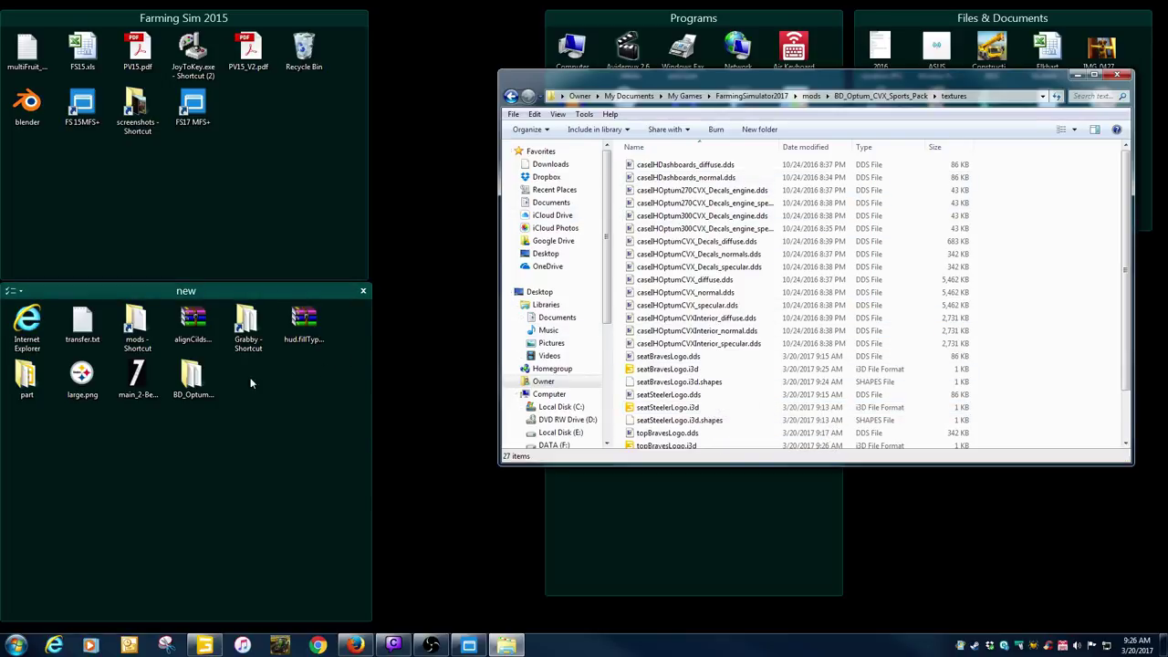
Open bravesSmall.dds and bravesLarge.dds from the BD_QuadTrac_620 textures folder in paint.net, and return to the Optum textures folder.
double_click(153, 338)
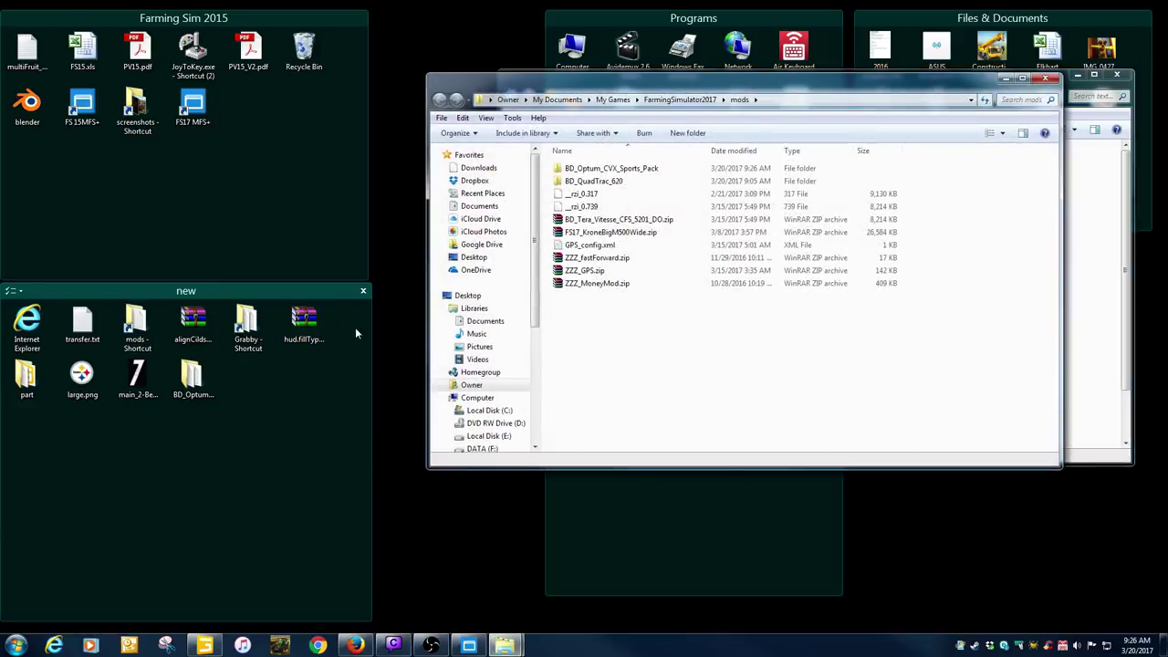
double_click(595, 181)
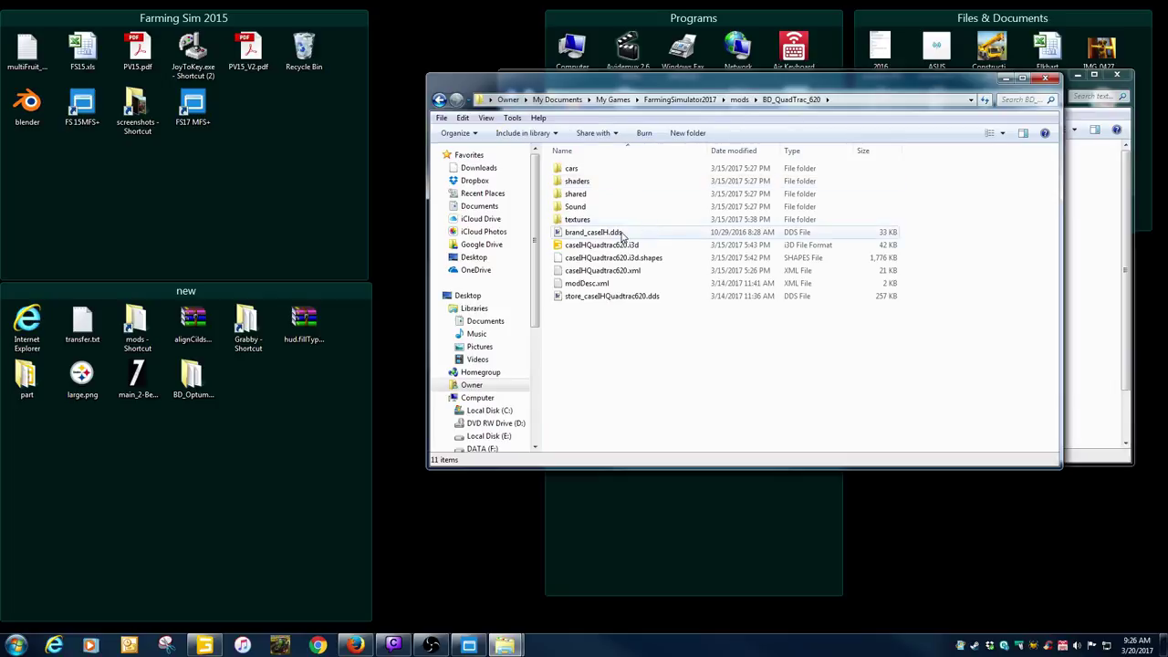
double_click(575, 220)
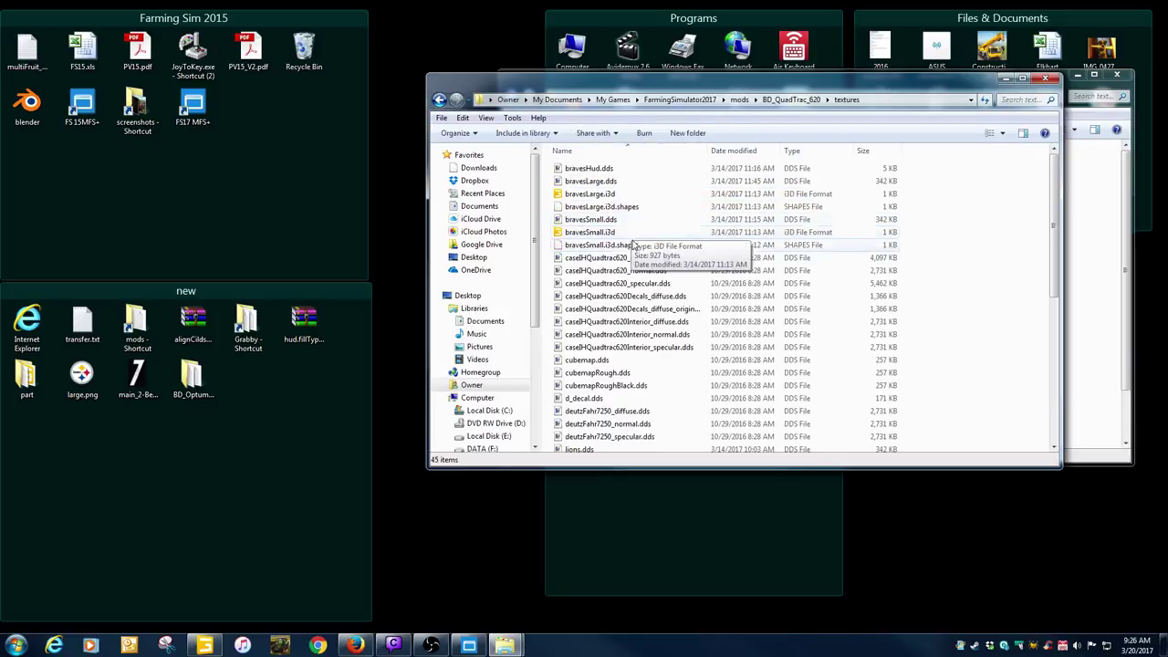
left_click(584, 221)
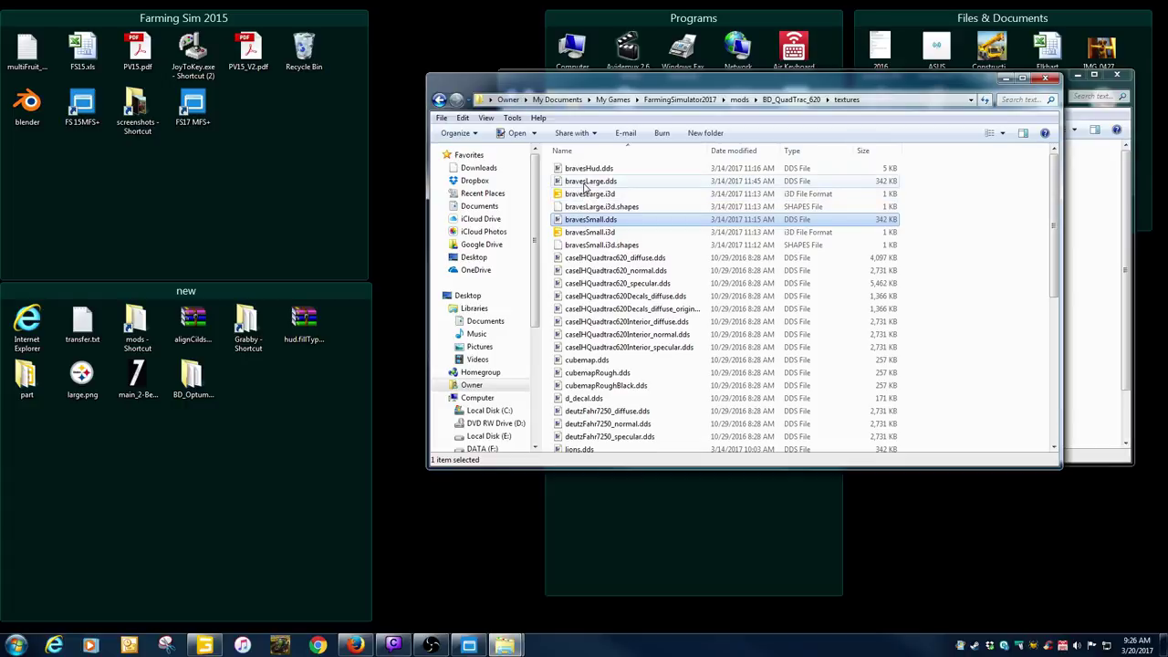
left_click(585, 182, "ctrl")
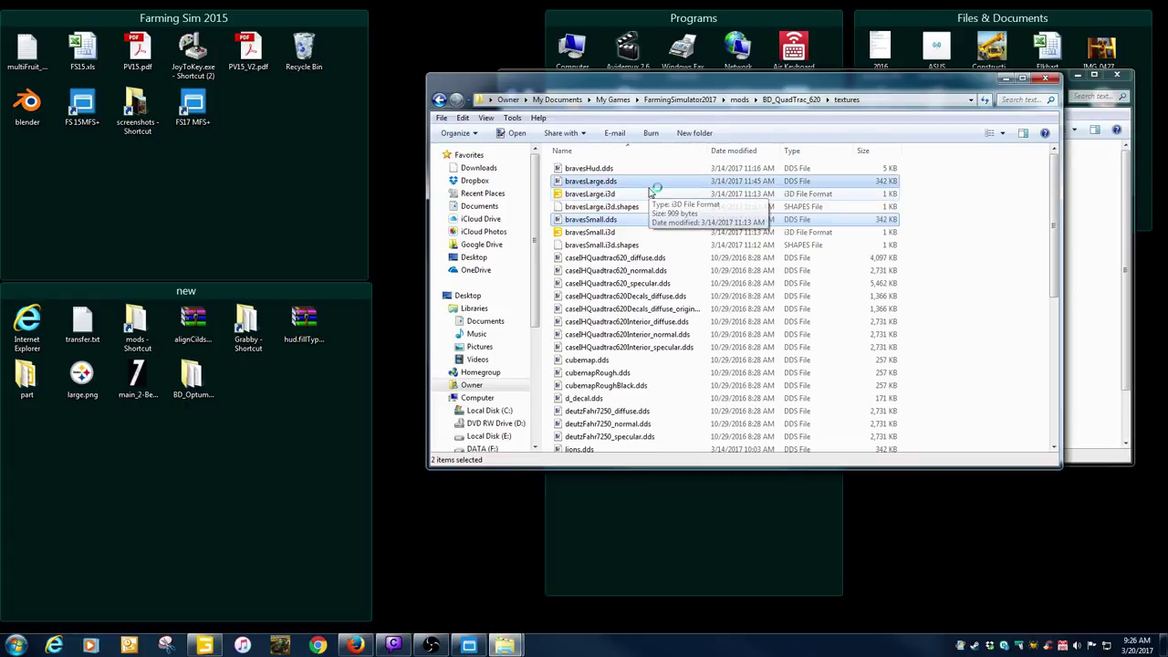
key("Return")
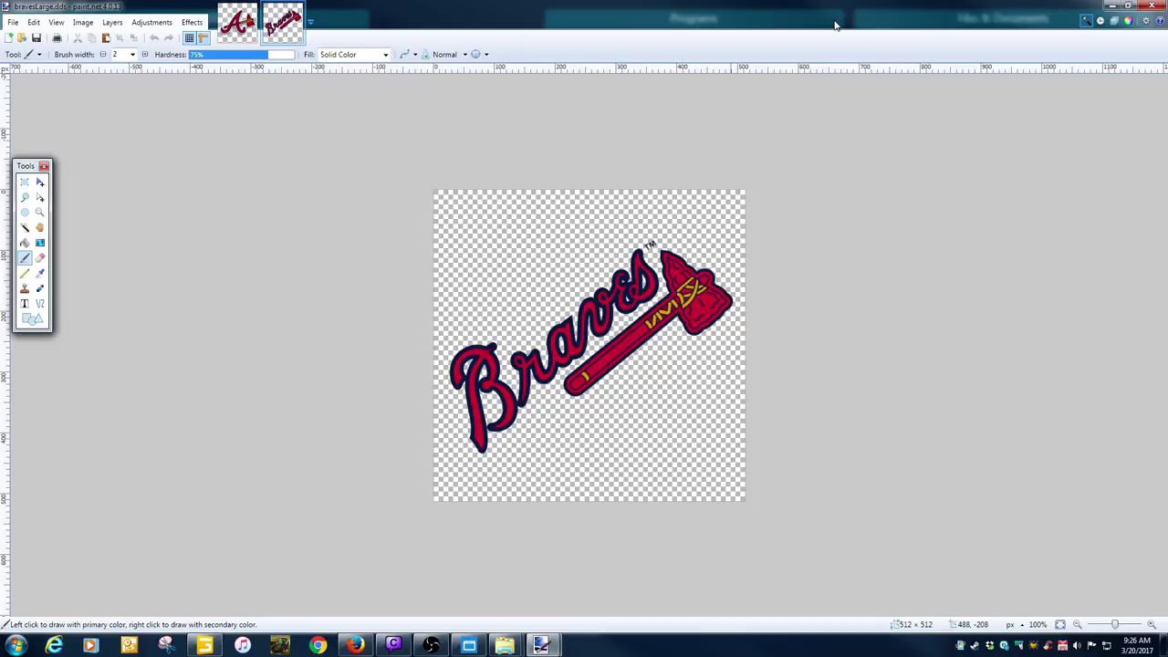
left_click(1112, 8)
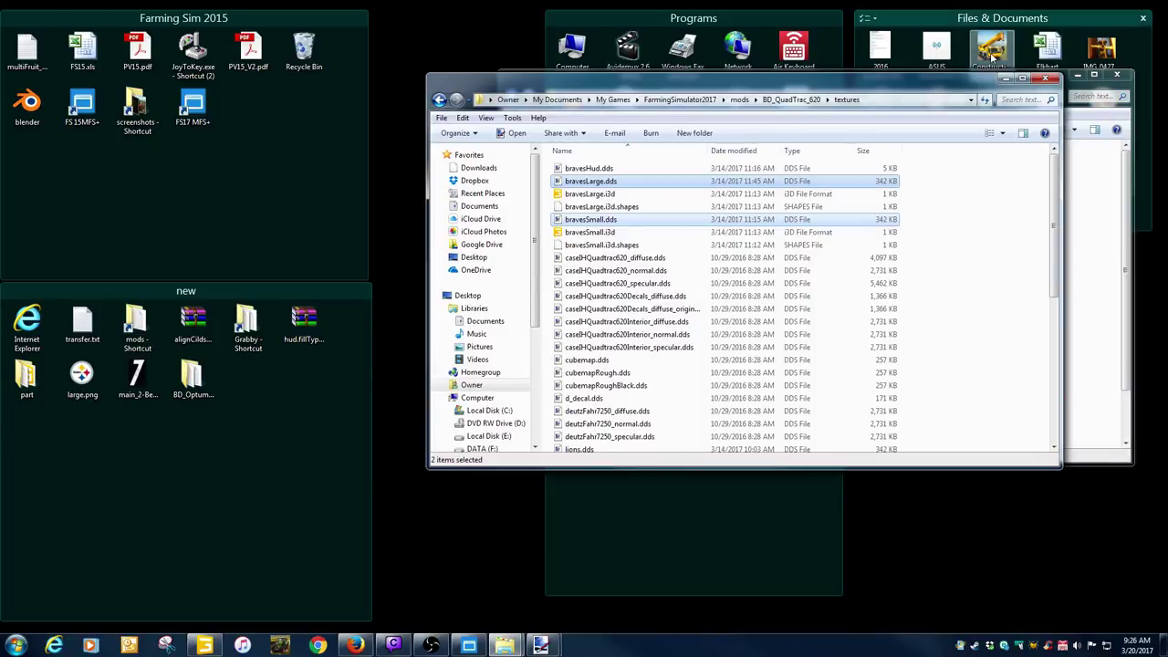
left_click(1044, 78)
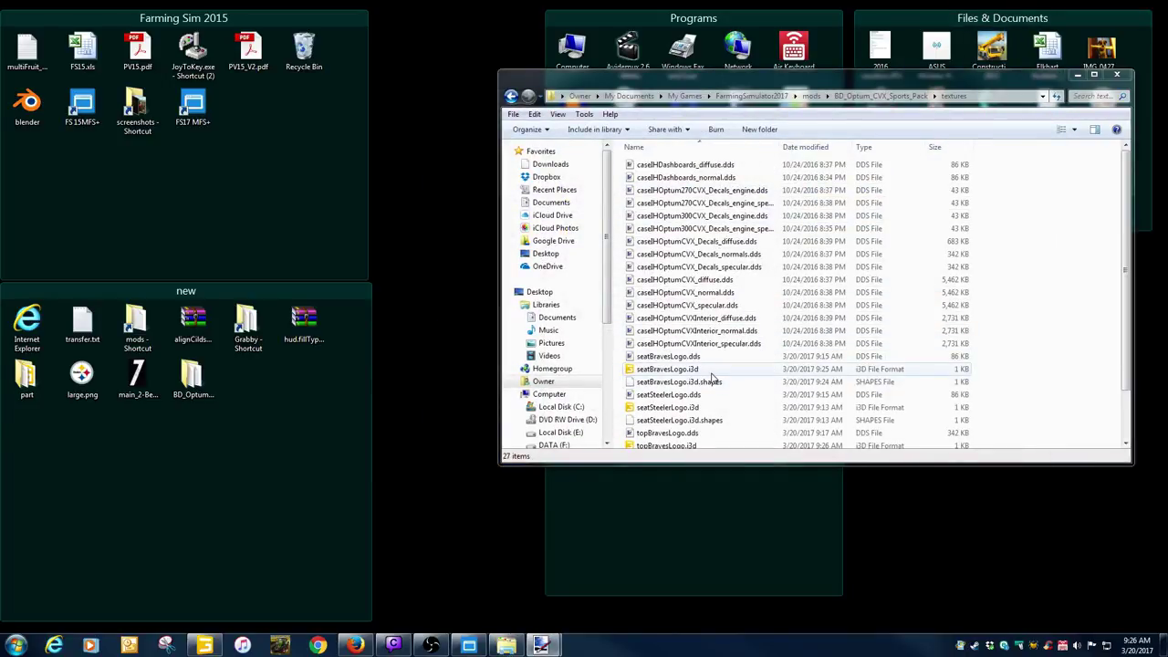
Open seatBravesLogo.dds and topBravesLogo.dds from the Optum textures folder in paint.net.
left_click(651, 357)
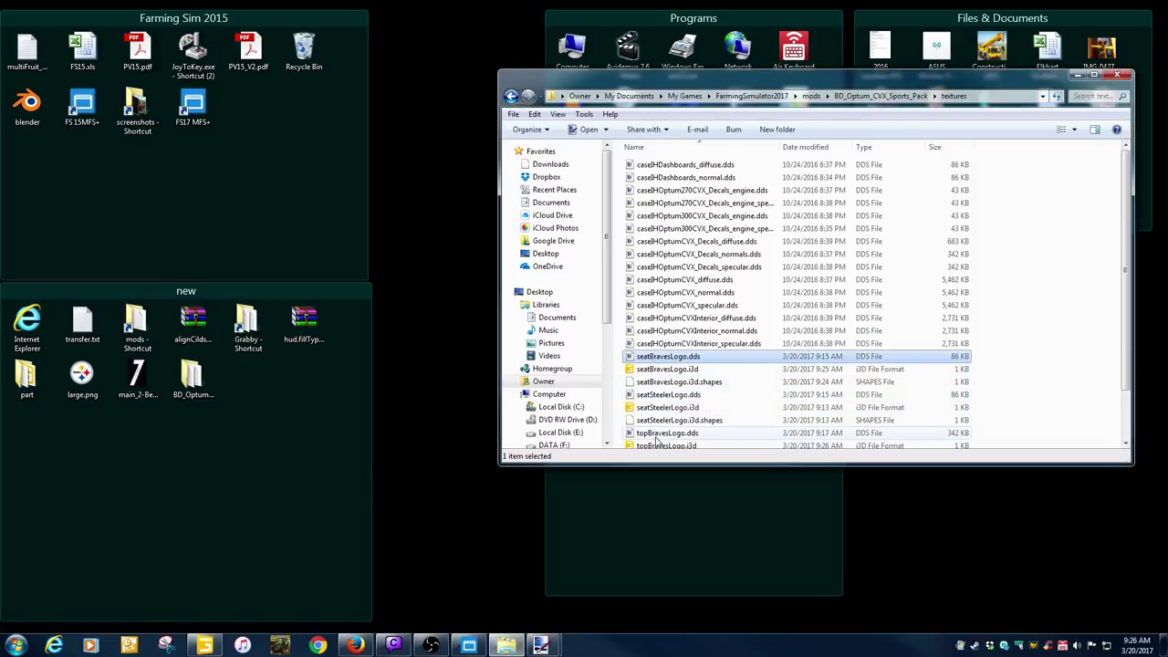
left_click(655, 433, "ctrl")
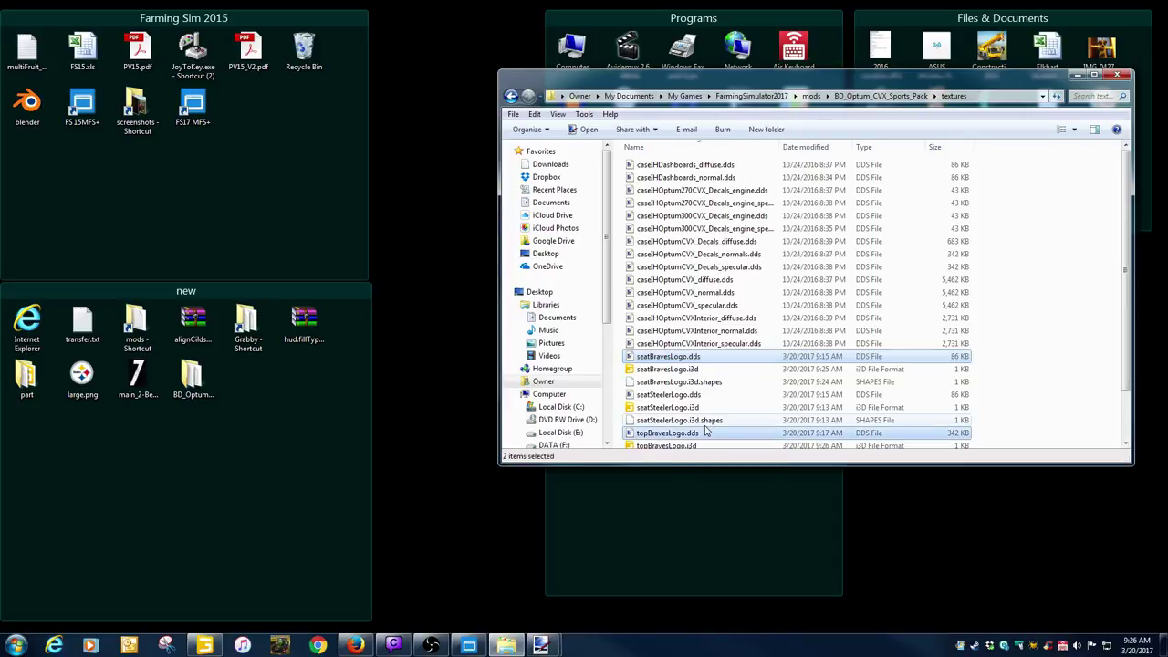
double_click(704, 432)
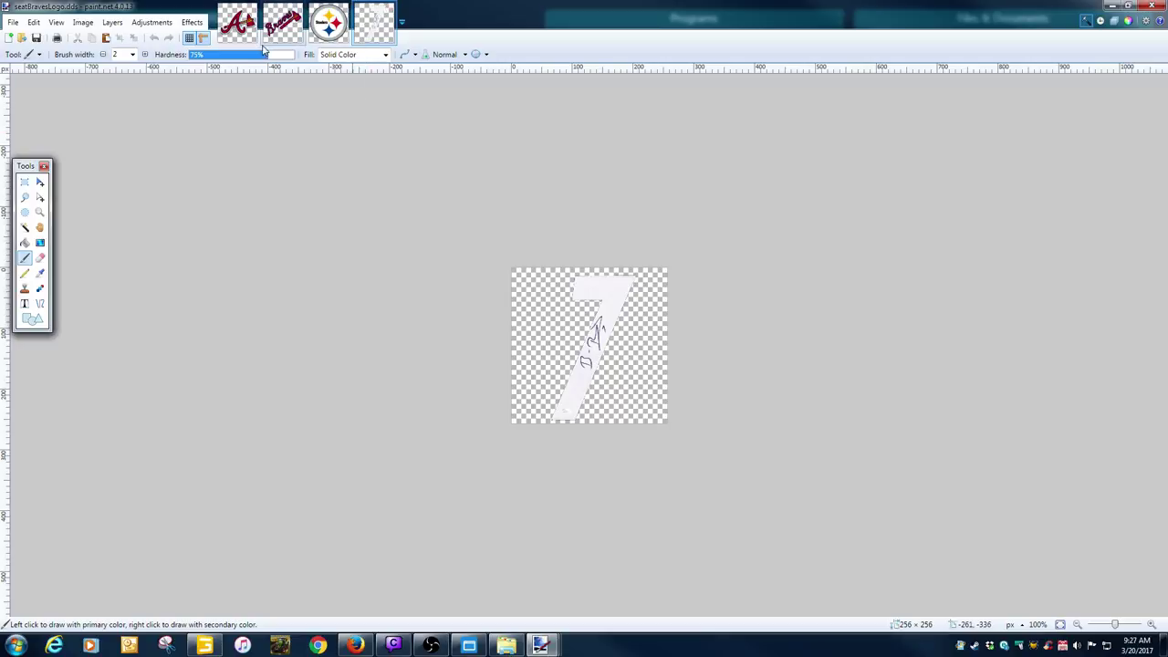
Clear the number 7 artwork from seatBravesLogo.dds and paste in the whole bravesSmall.dds image, keeping the canvas size.
left_click(238, 24)
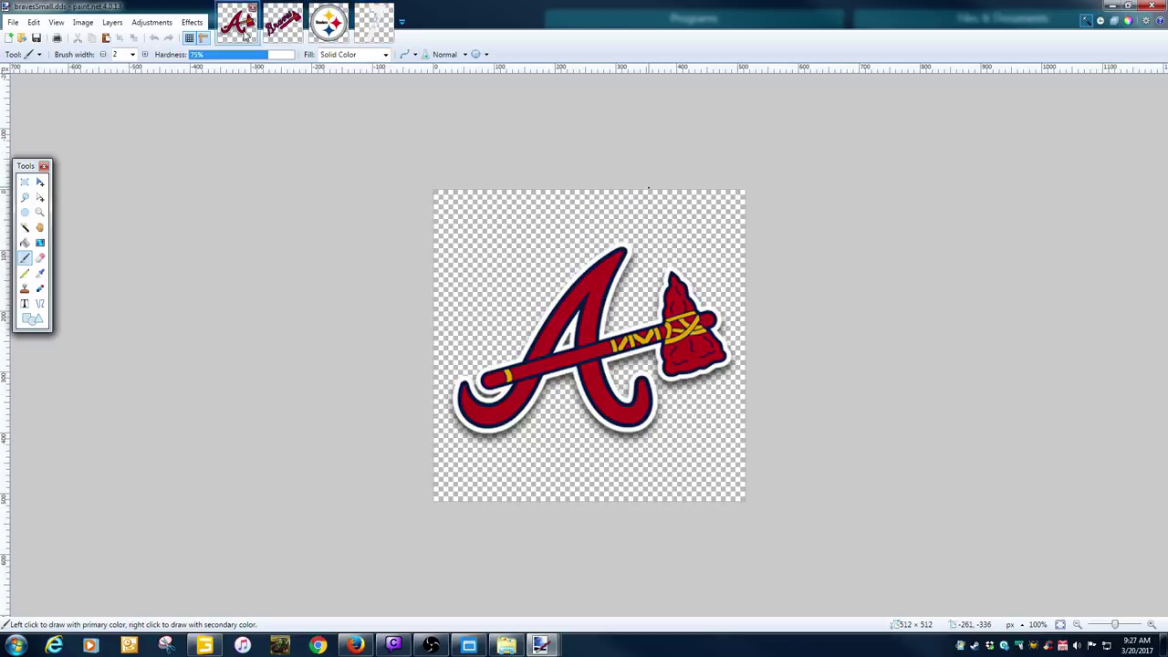
key("ctrl+a")
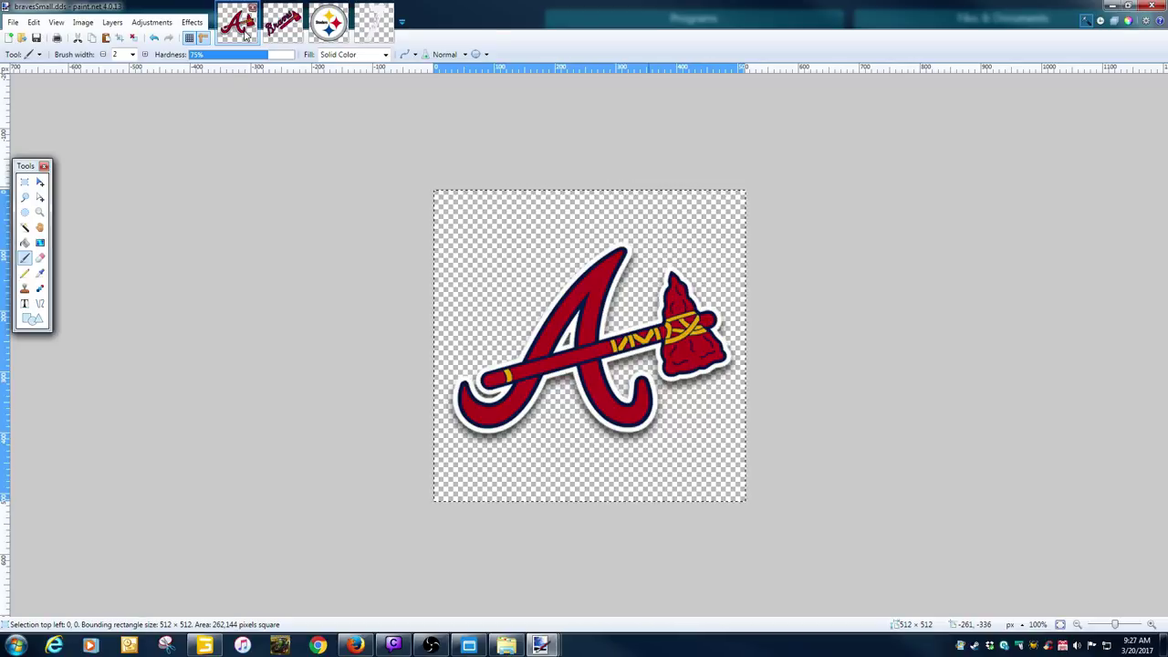
left_click(387, 38)
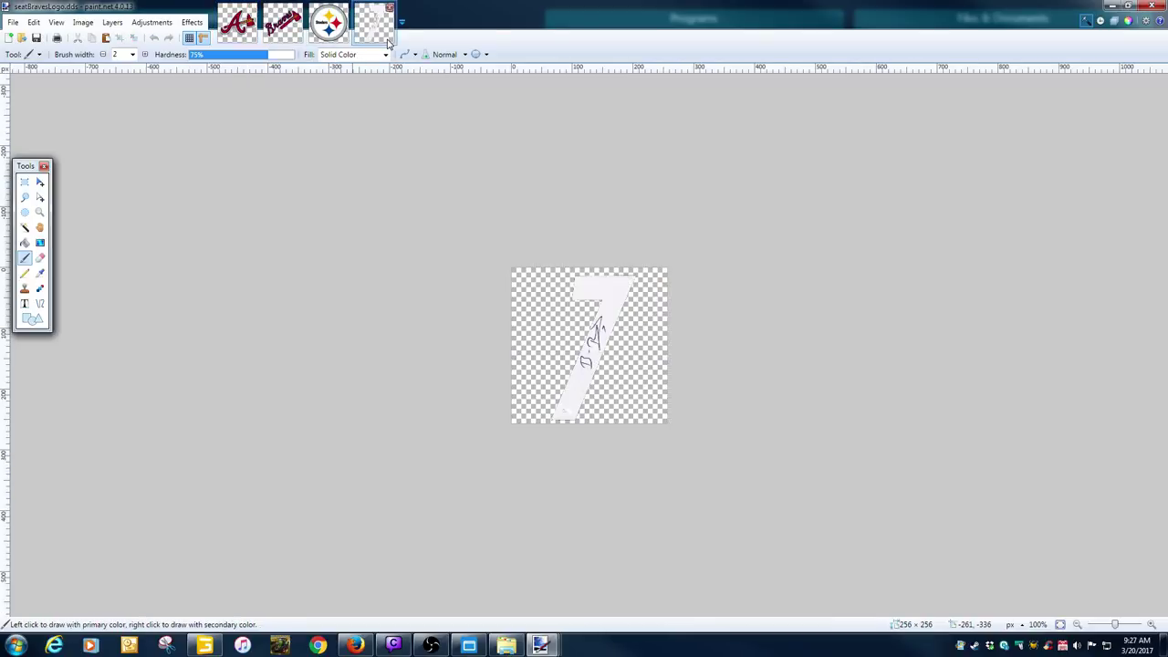
key("ctrl+a")
key("Delete")
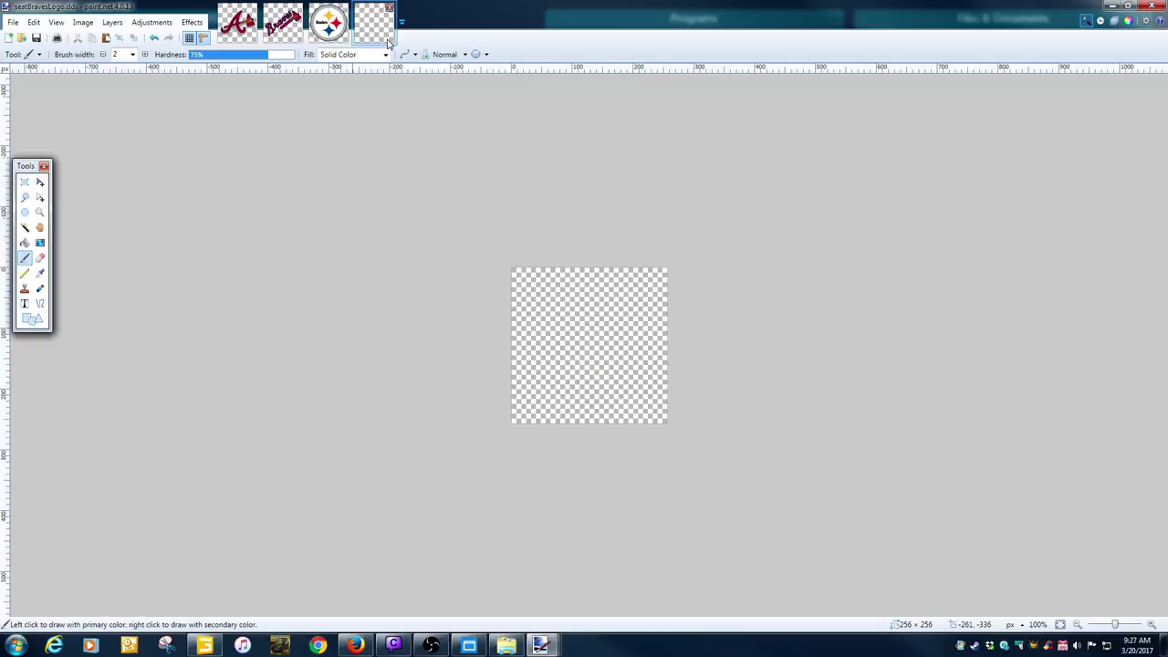
key("ctrl+v")
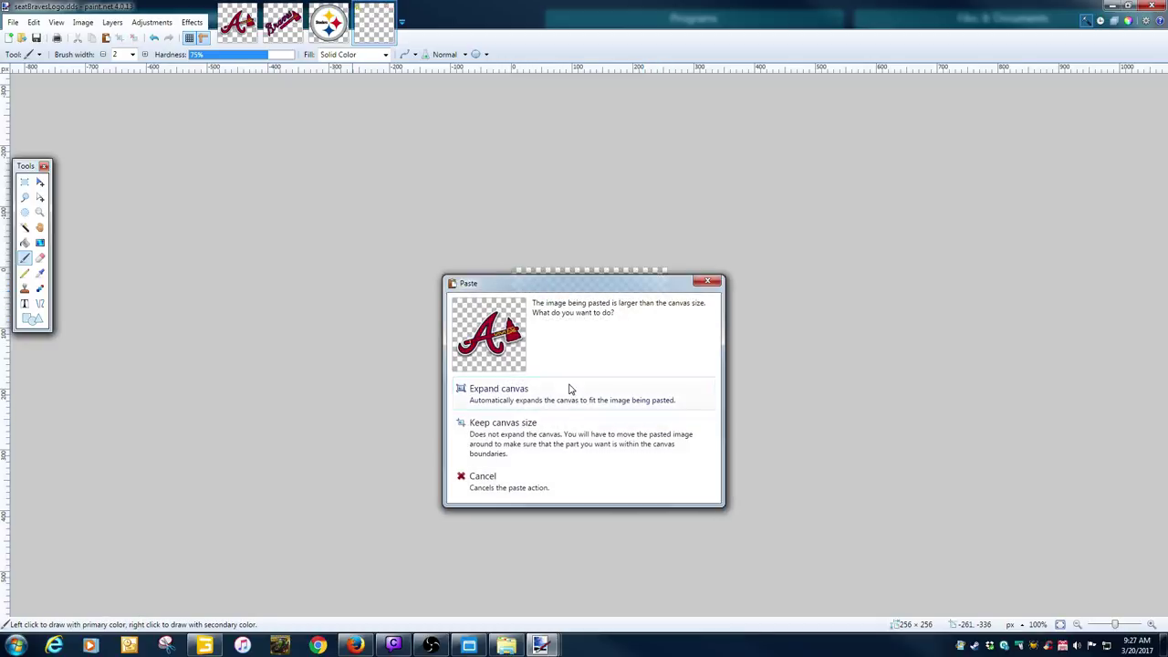
left_click(540, 438)
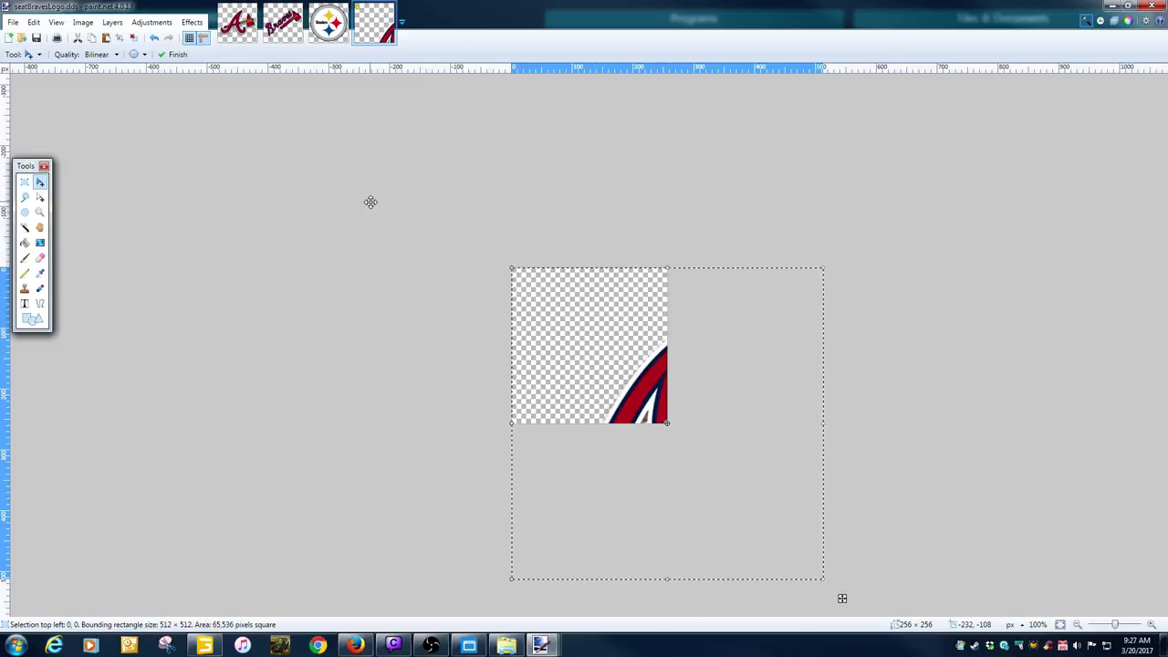
Scale the pasted Braves logo to about 254 × 254 pixels and save seatBravesLogo.dds as DXT5 (Interpolated Alpha) with mip maps.
left_click(82, 22)
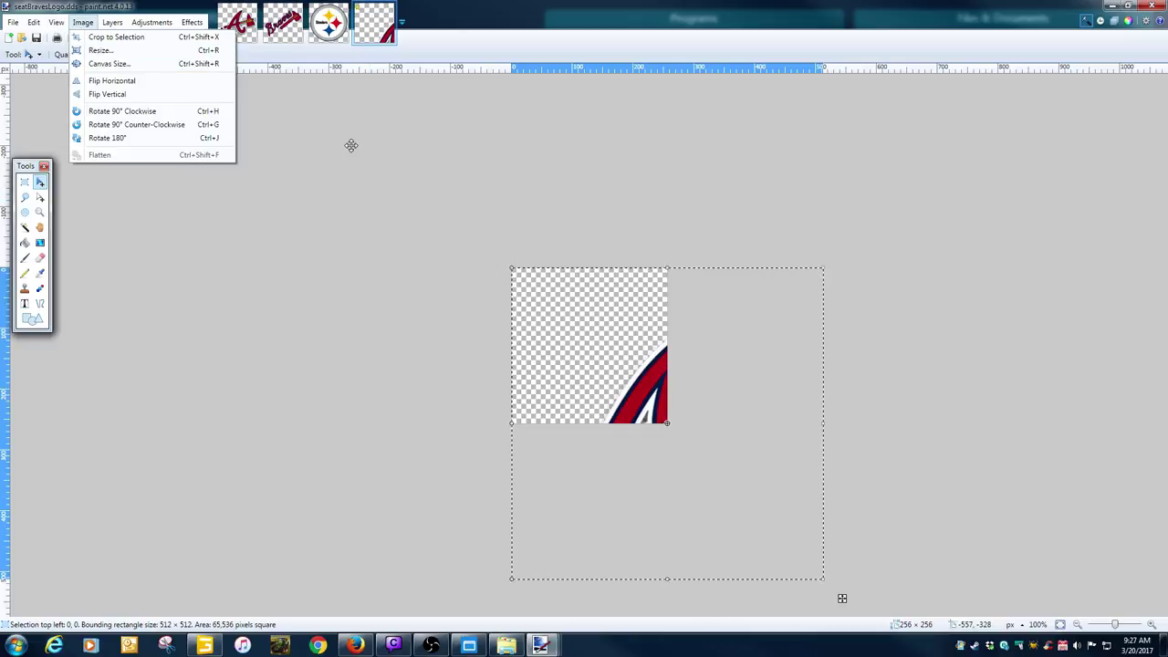
left_click(385, 160)
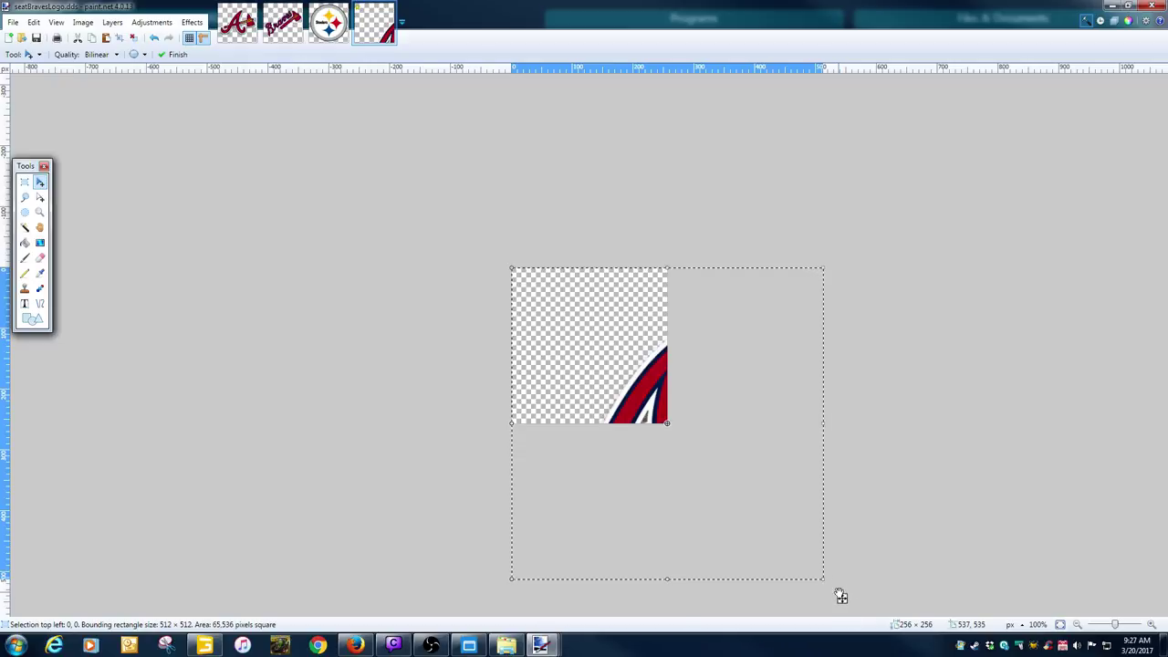
left_click_drag(824, 580, 670, 443)
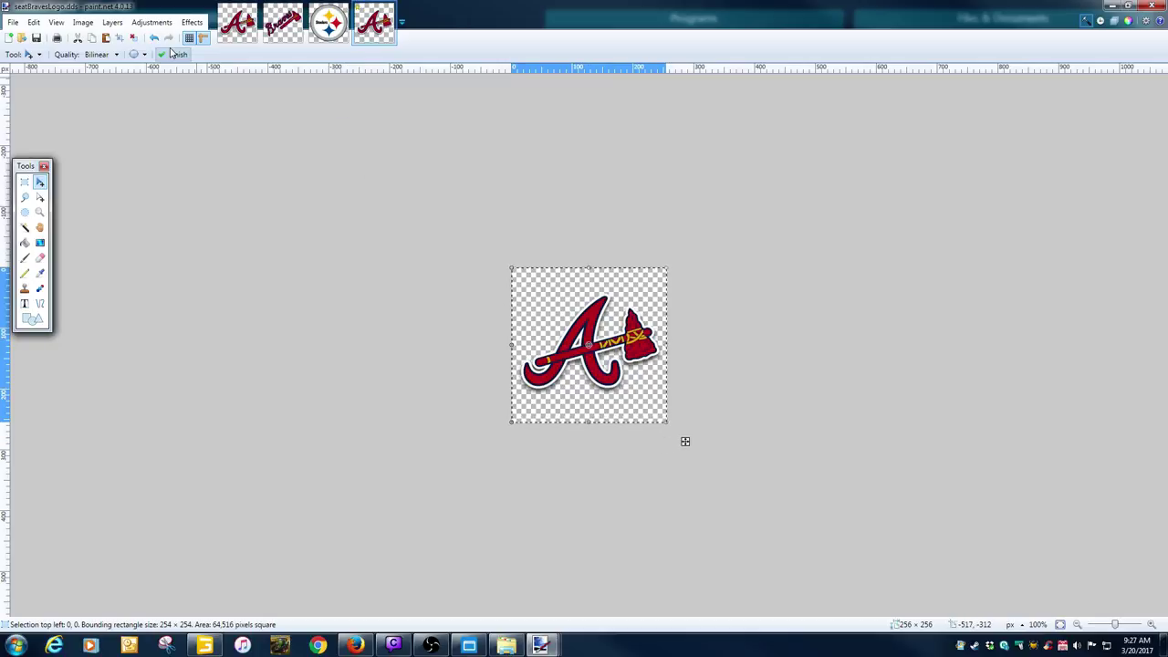
left_click(37, 39)
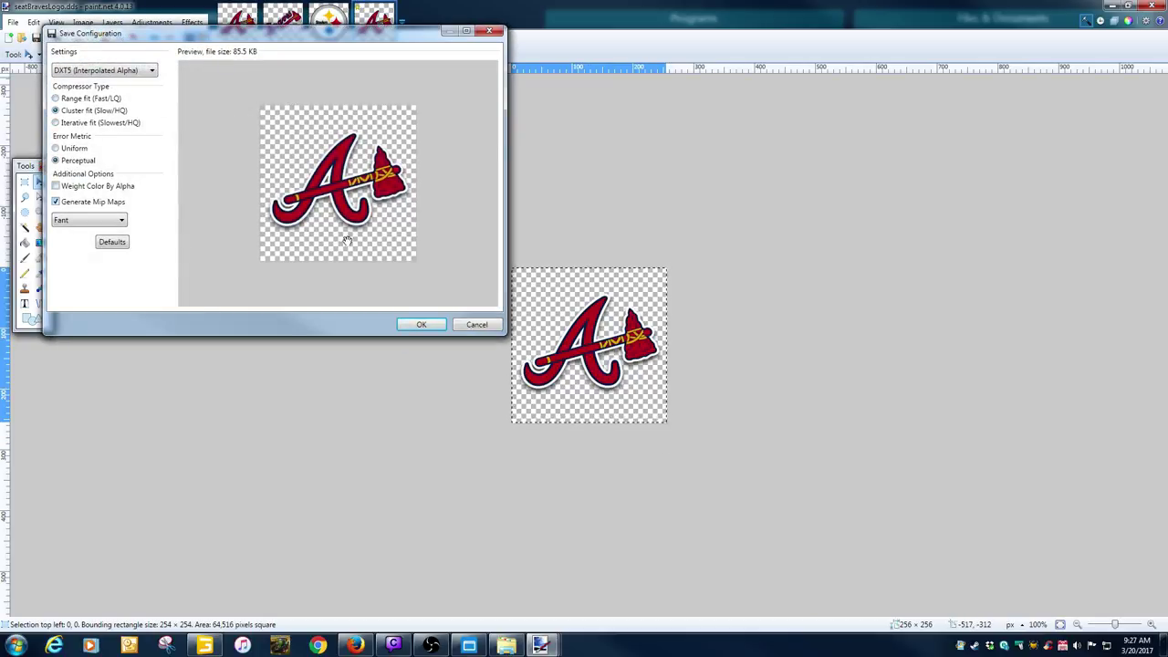
left_click(420, 324)
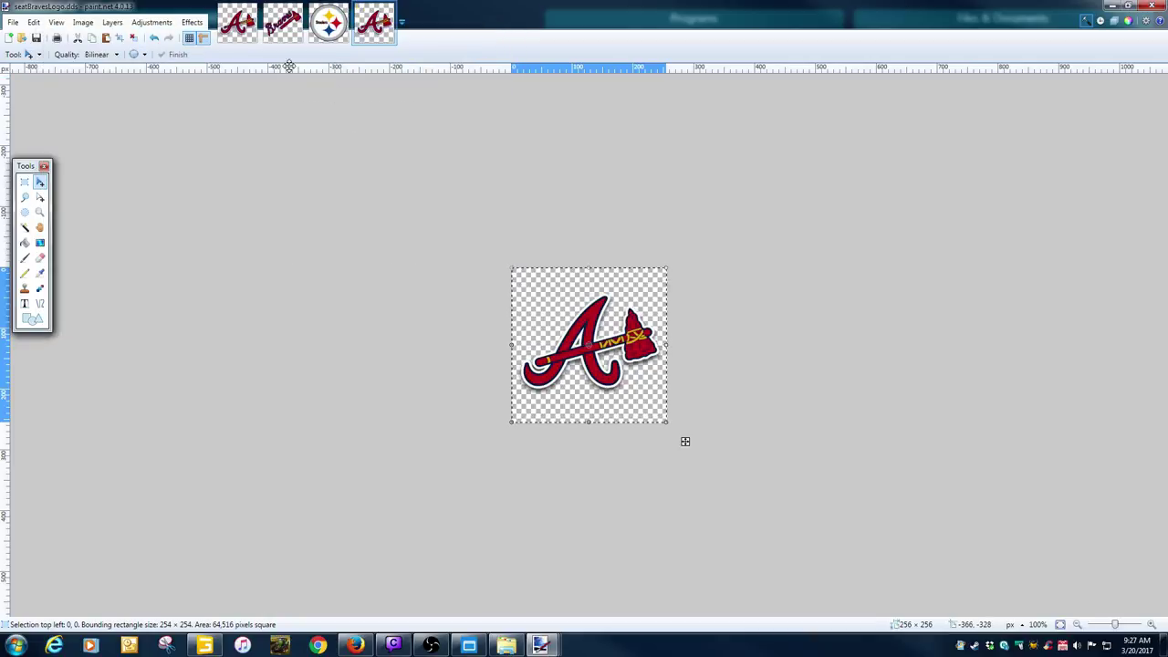
Close the bravesSmall.dds and seatBravesLogo.dds images.
left_click(248, 18)
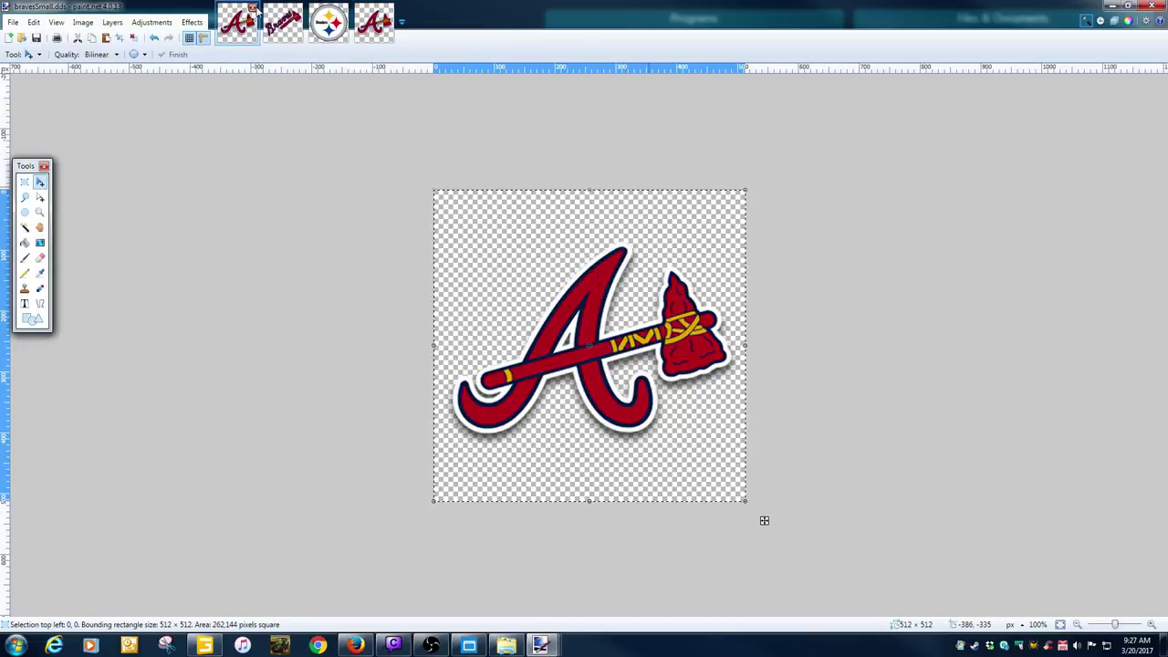
left_click(252, 8)
left_click(344, 9)
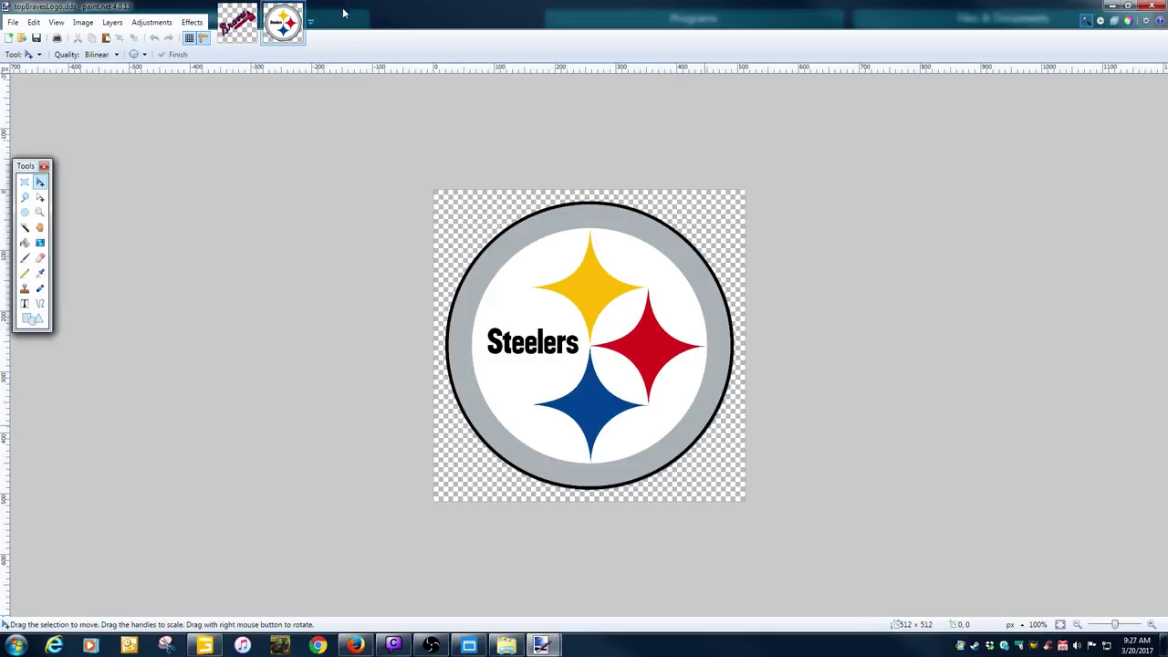
Clear the Steelers artwork from topBravesLogo.dds and paste in the whole bravesLarge.dds image.
key("ctrl+a")
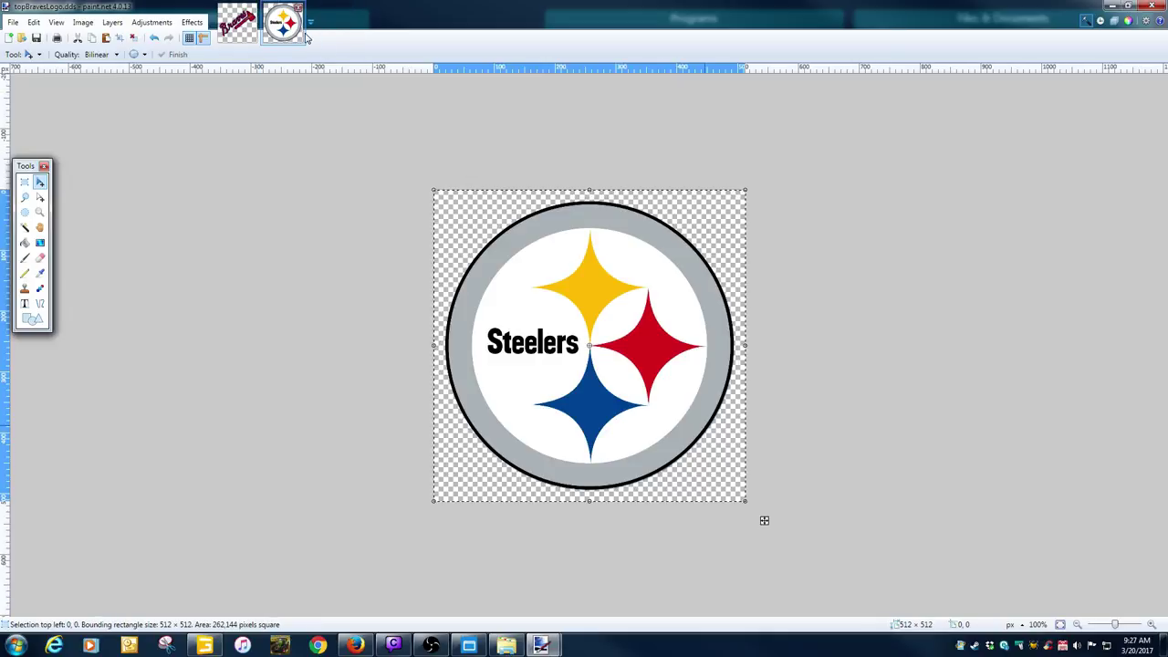
key("ctrl+x")
left_click(252, 25)
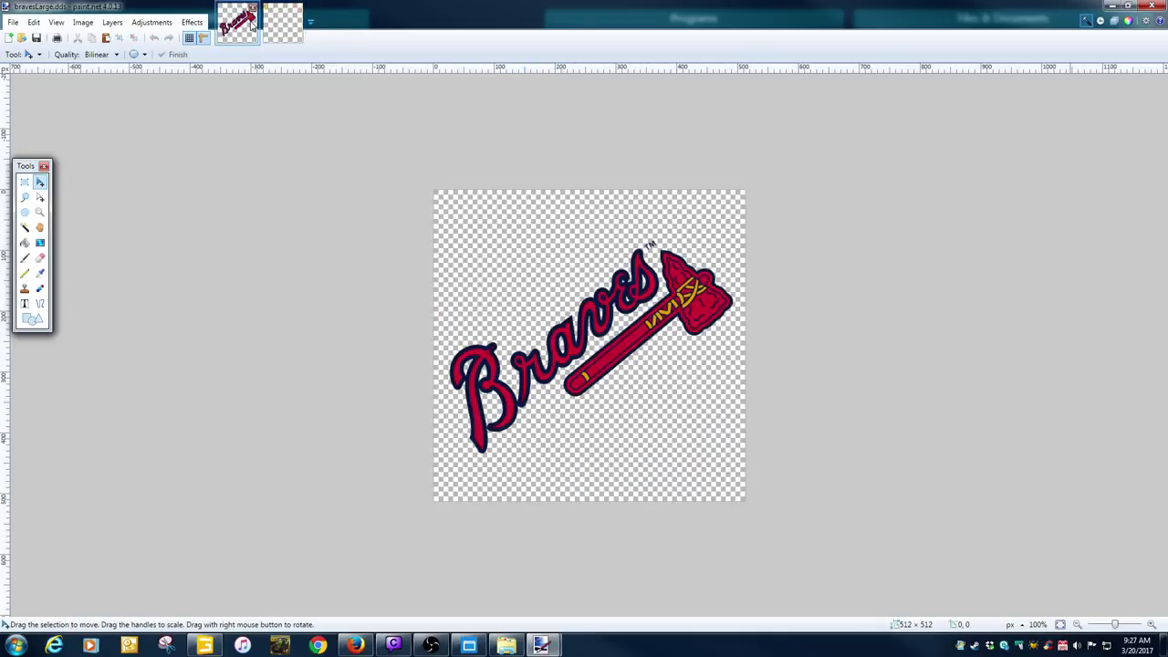
key("ctrl+a")
key("ctrl+c")
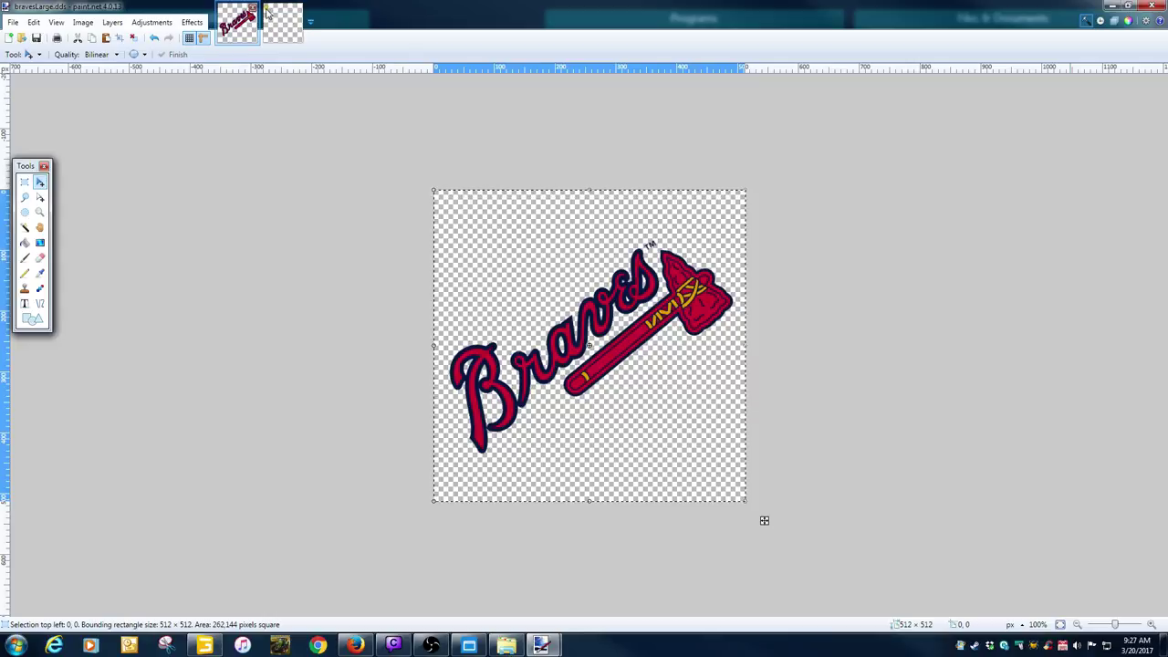
left_click(285, 23)
key("ctrl+v")
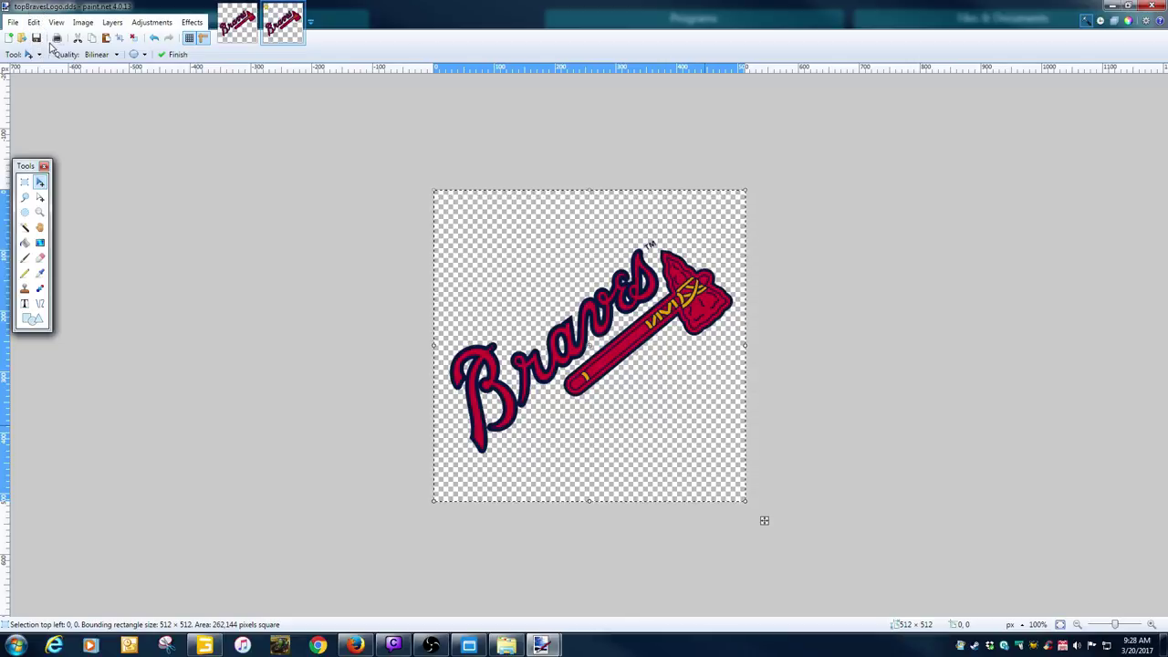
Save topBravesLogo.dds as DXT5 (Interpolated Alpha) with mip maps and close paint.net.
left_click(36, 37)
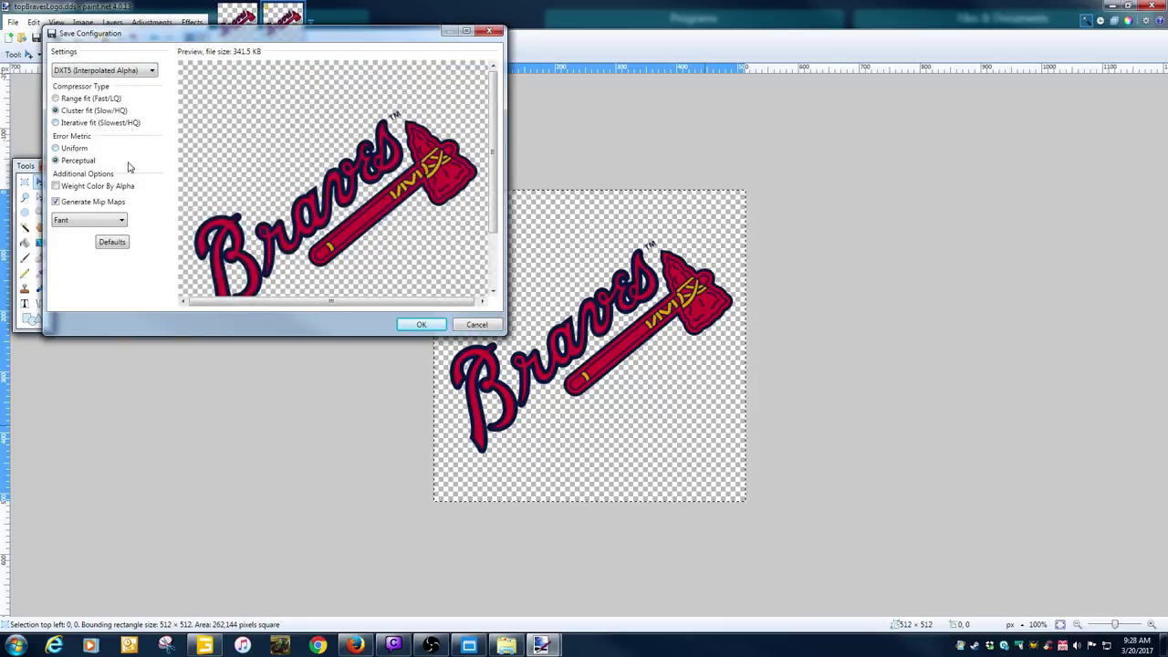
key("Return")
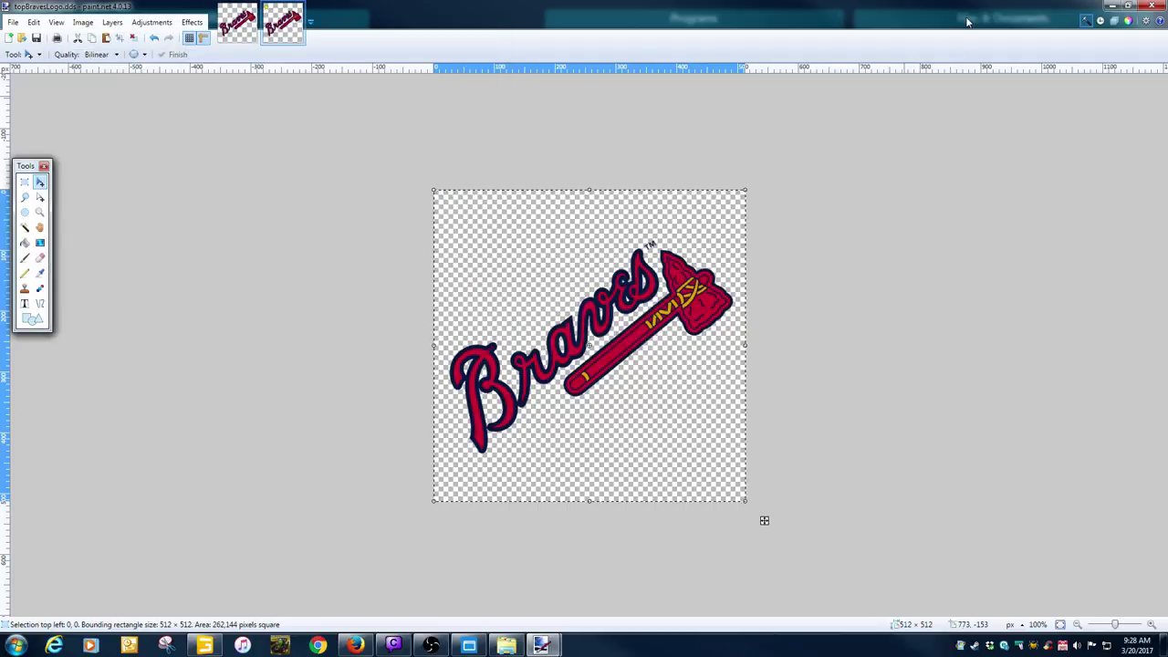
left_click(1152, 5)
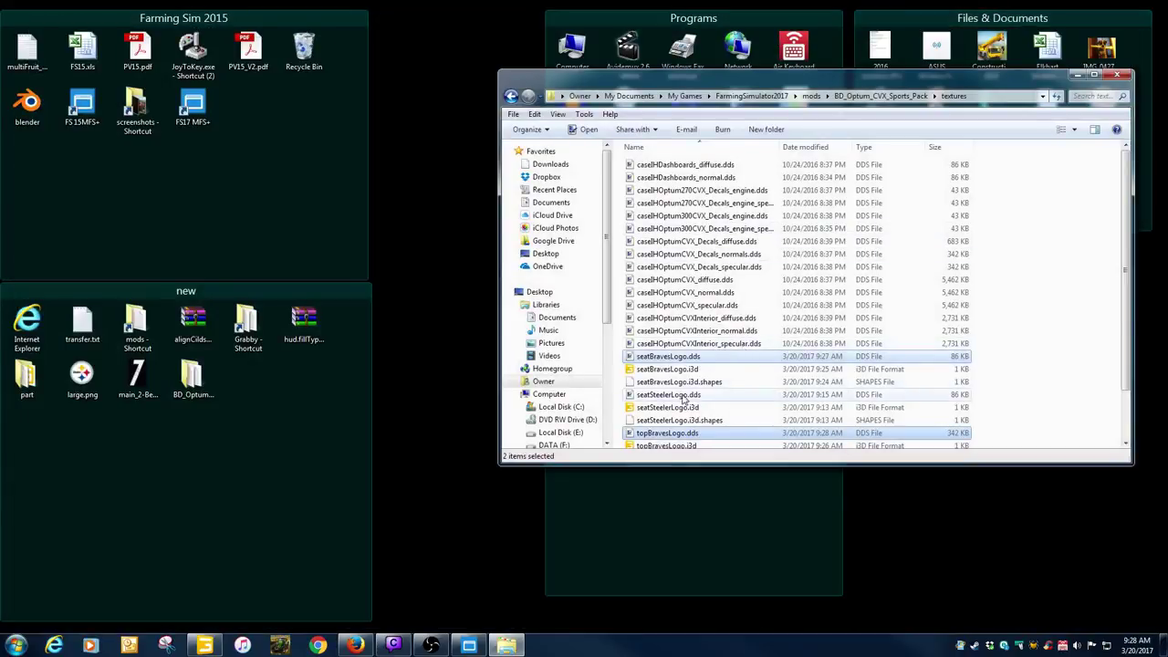
Switch to GIANTS Editor and import seatBravesLogo.i3d and topBravesLogo.i3d from the mod's textures folder.
left_click(650, 369)
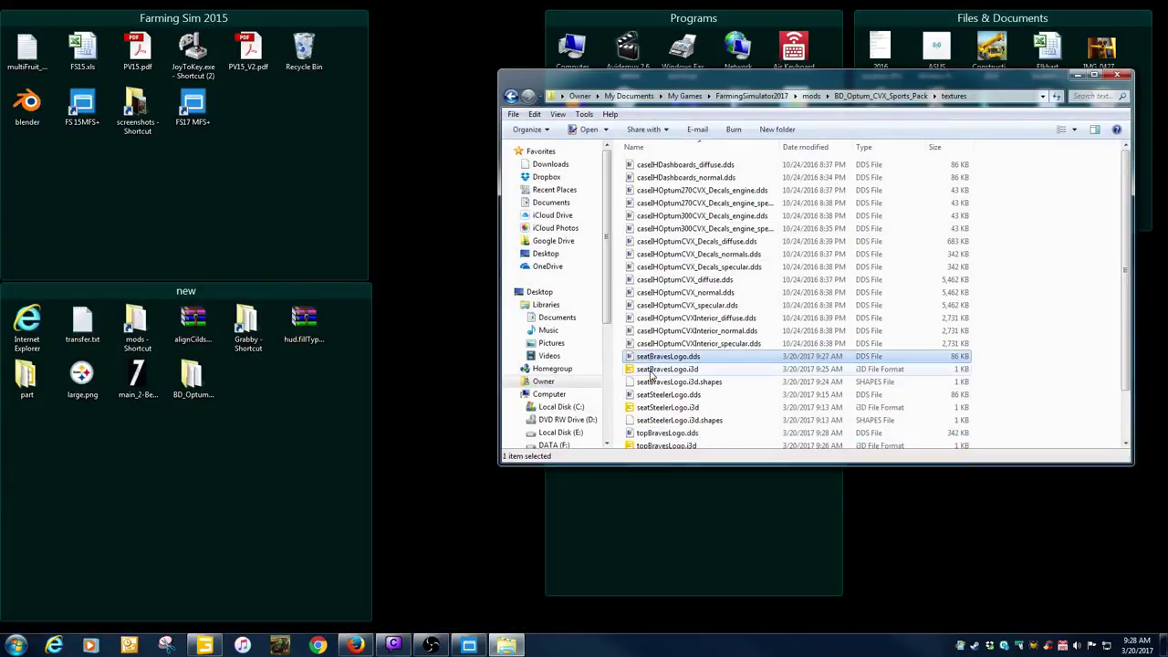
left_click(242, 645)
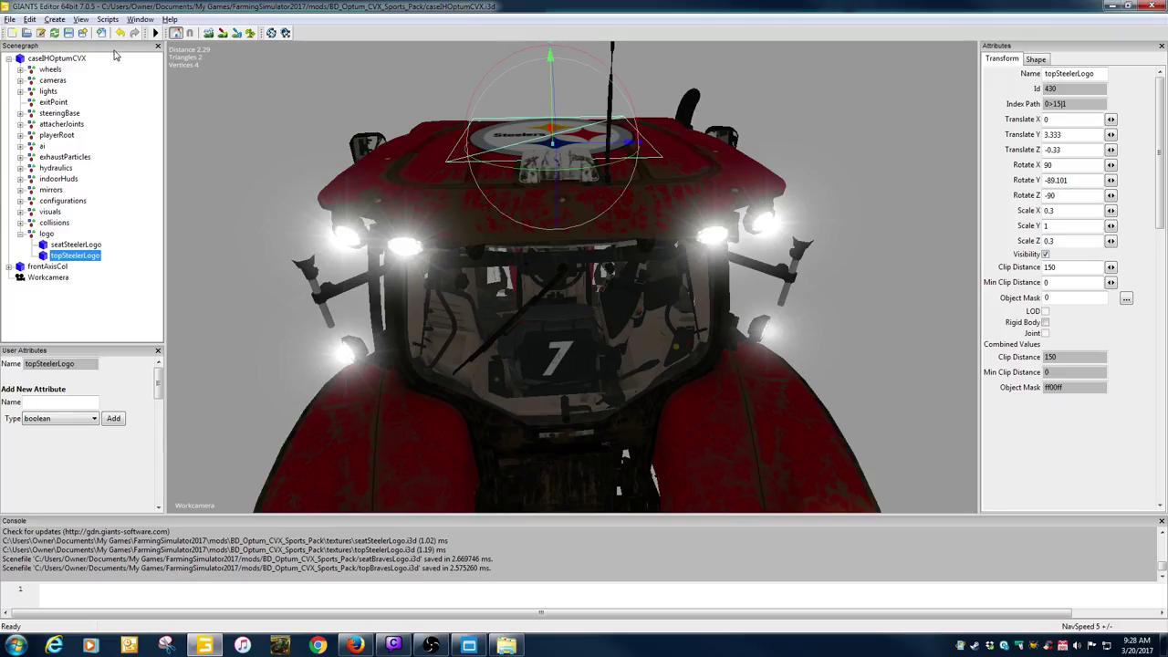
left_click(101, 33)
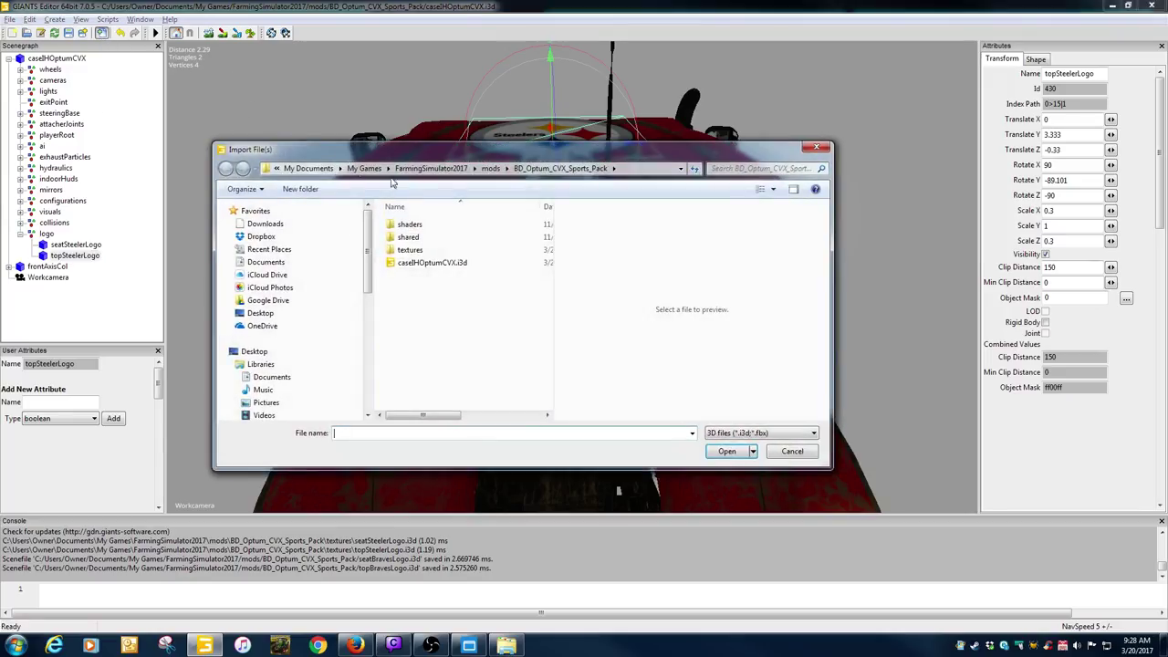
double_click(424, 250)
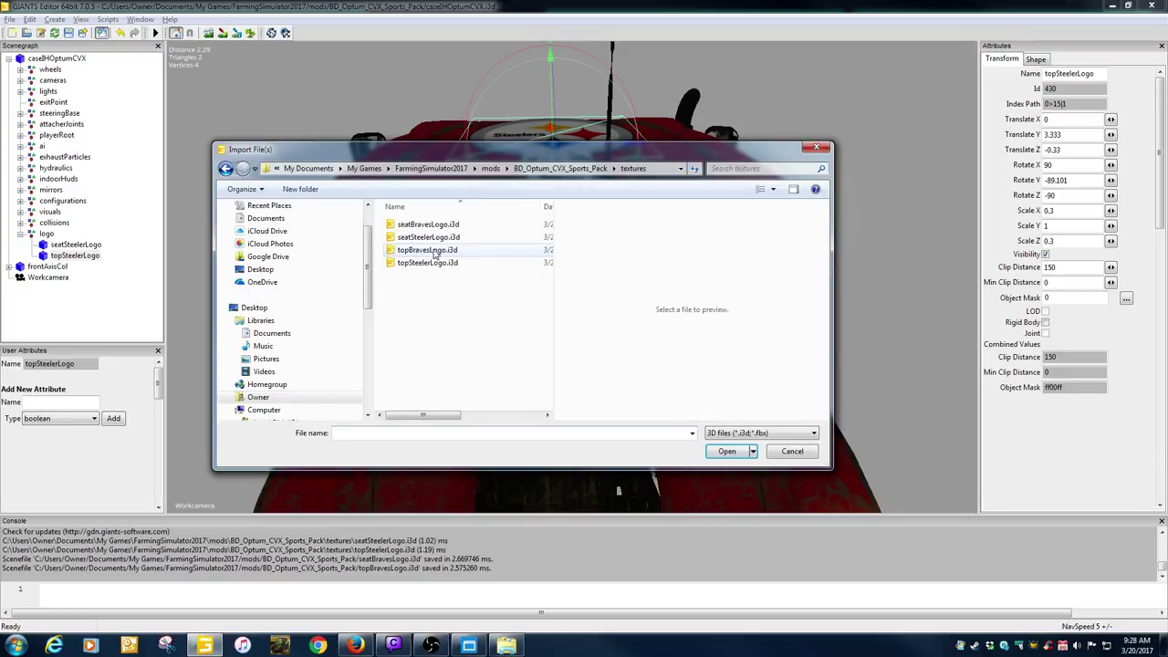
left_click(422, 250)
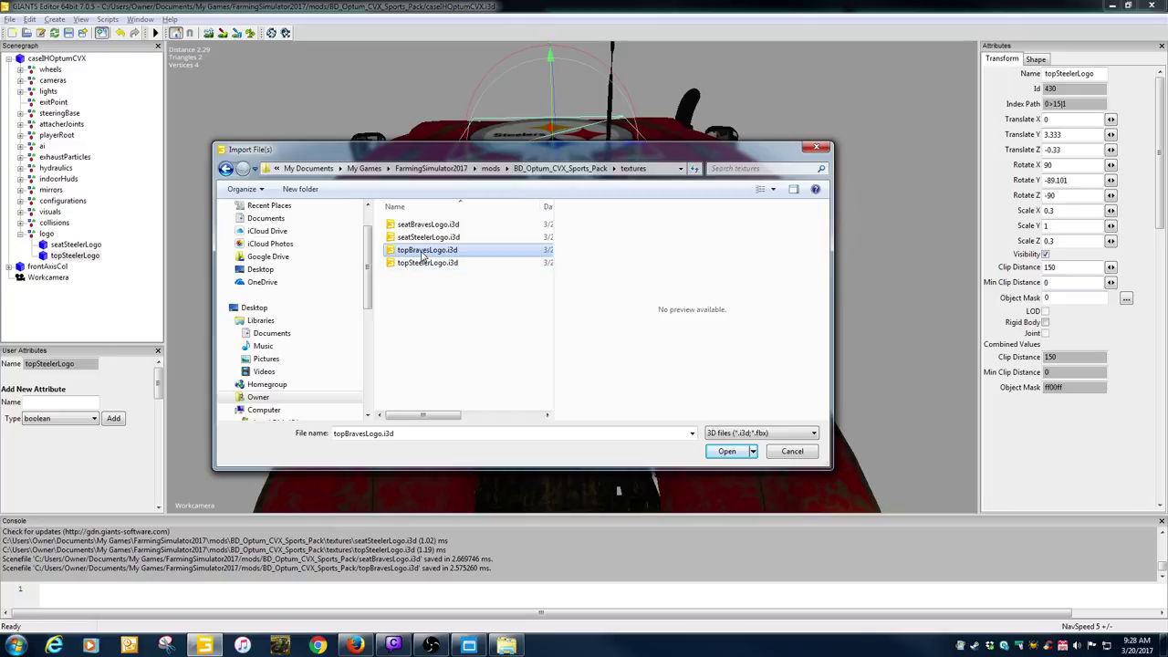
left_click(421, 226, "ctrl")
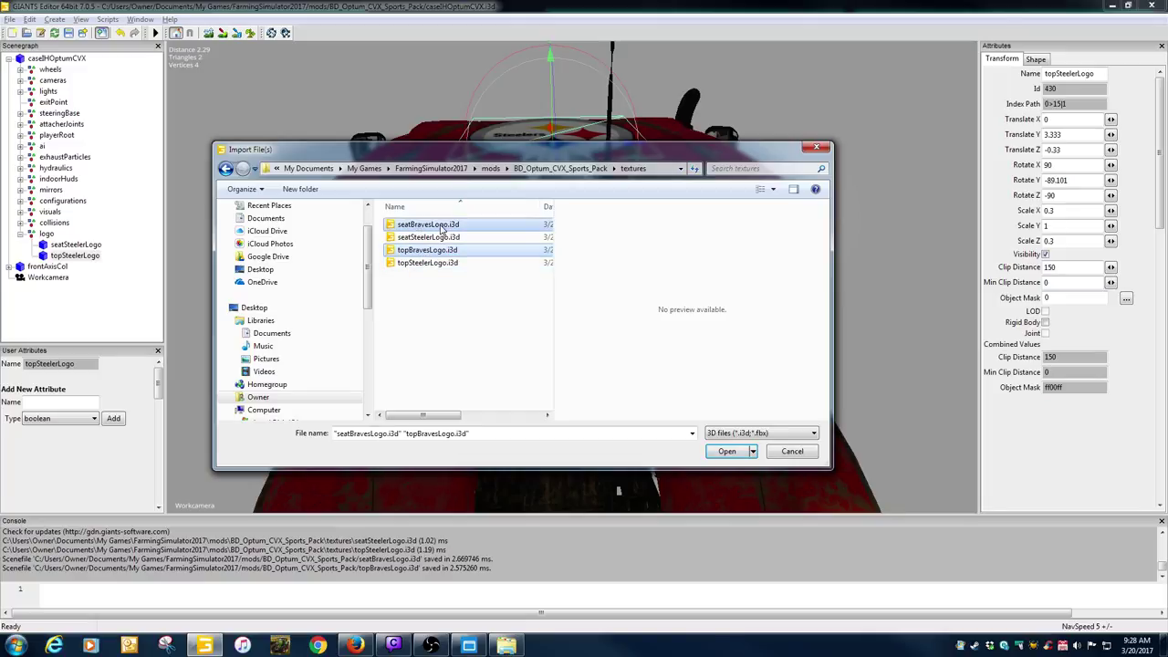
key("Return")
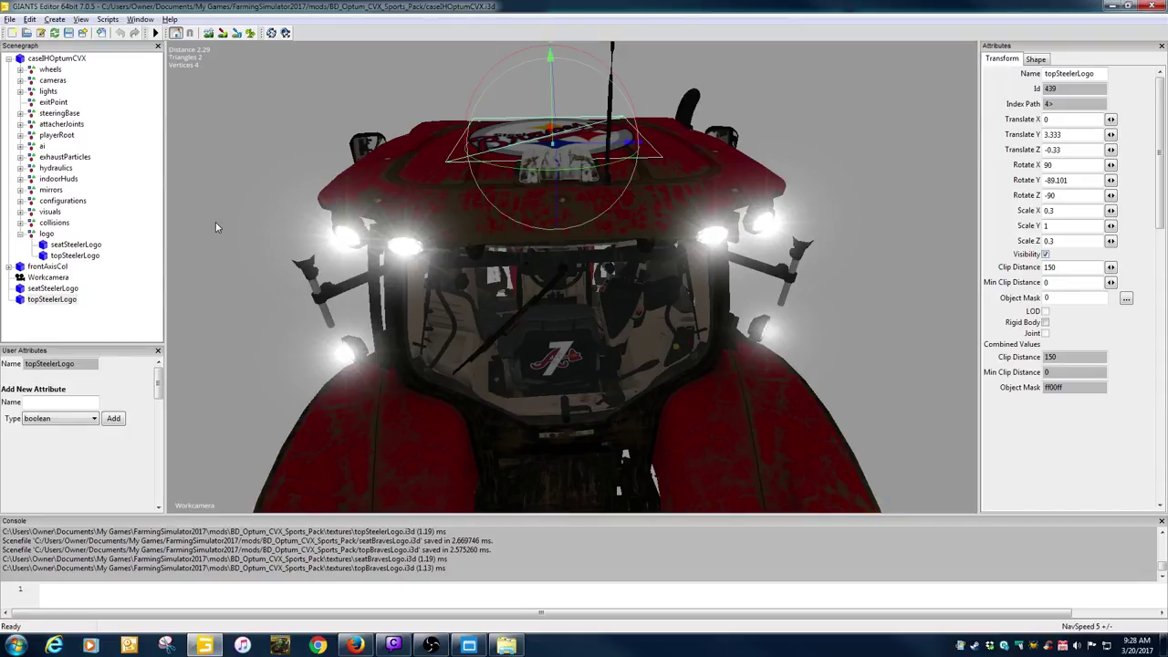
Move the imported seat and top logo objects together into the logo group of caseIHOptumCVX.
left_click(55, 288)
left_click(54, 302, "ctrl")
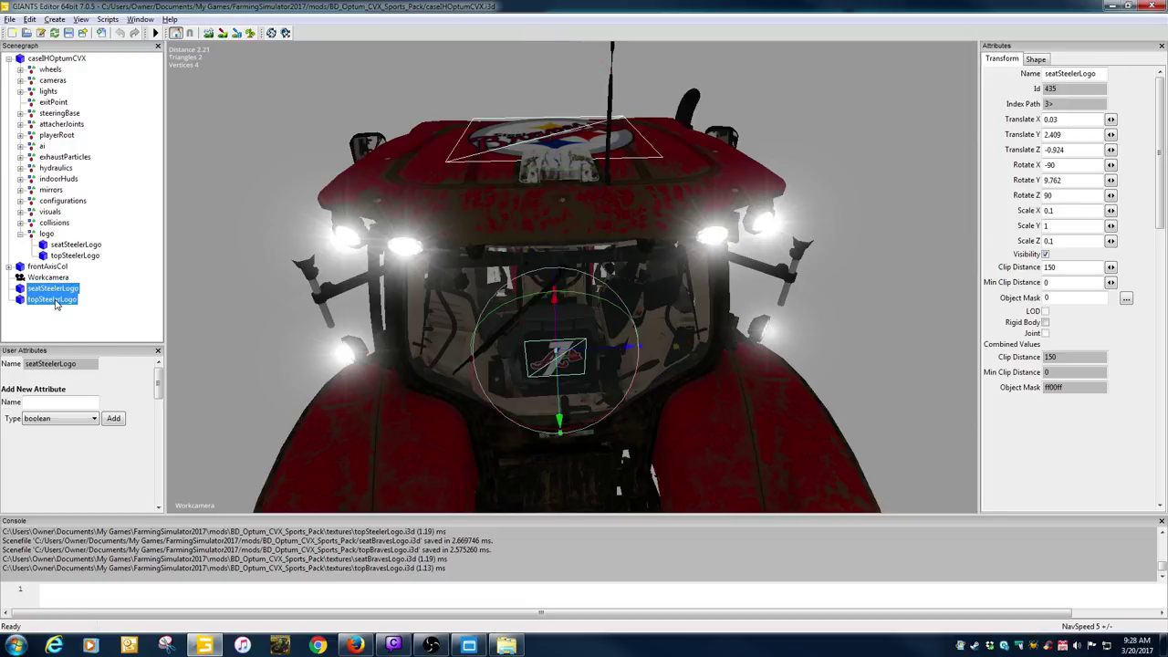
left_click(56, 299, "ctrl")
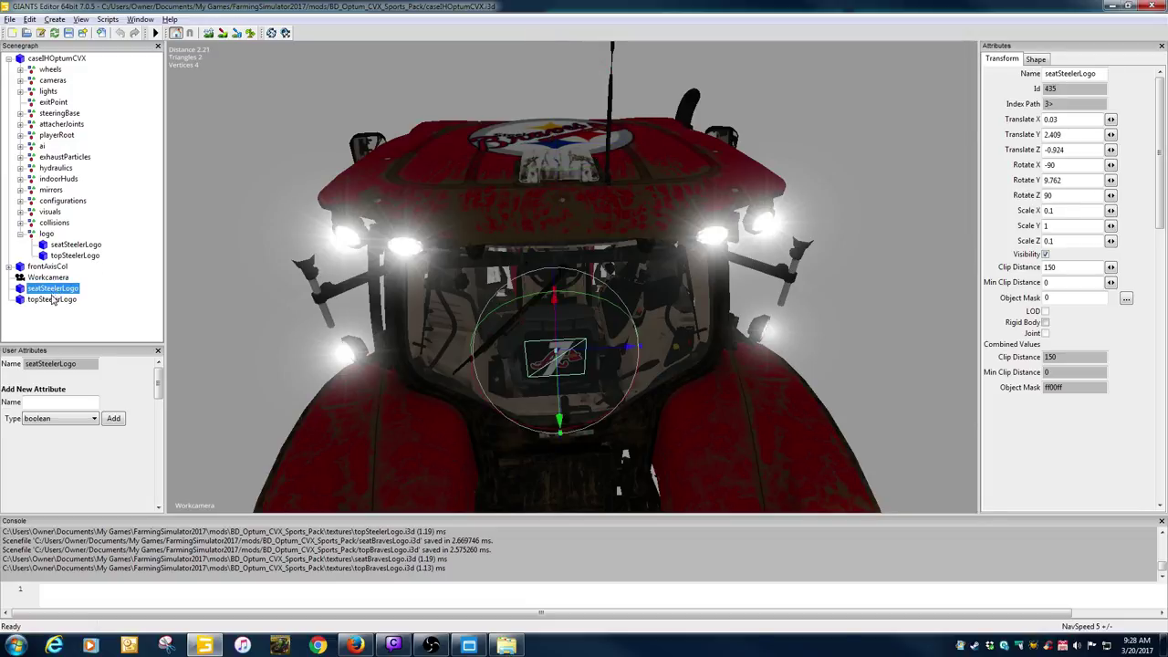
left_click(51, 300, "ctrl")
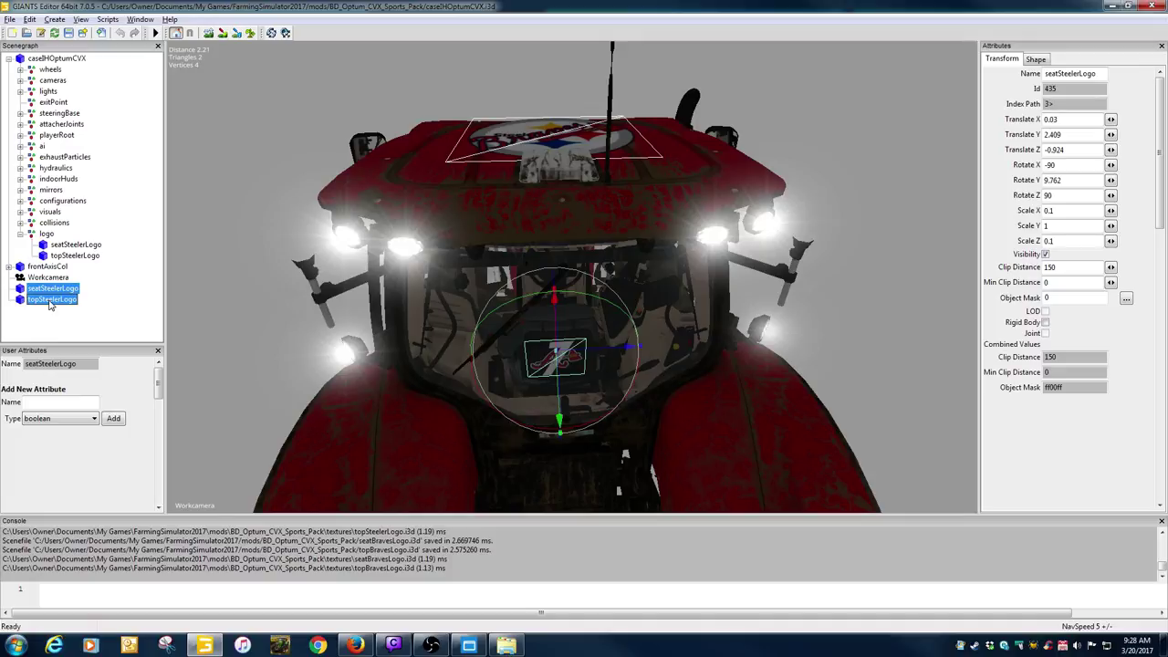
left_click_drag(51, 304, 57, 243)
left_click(58, 244)
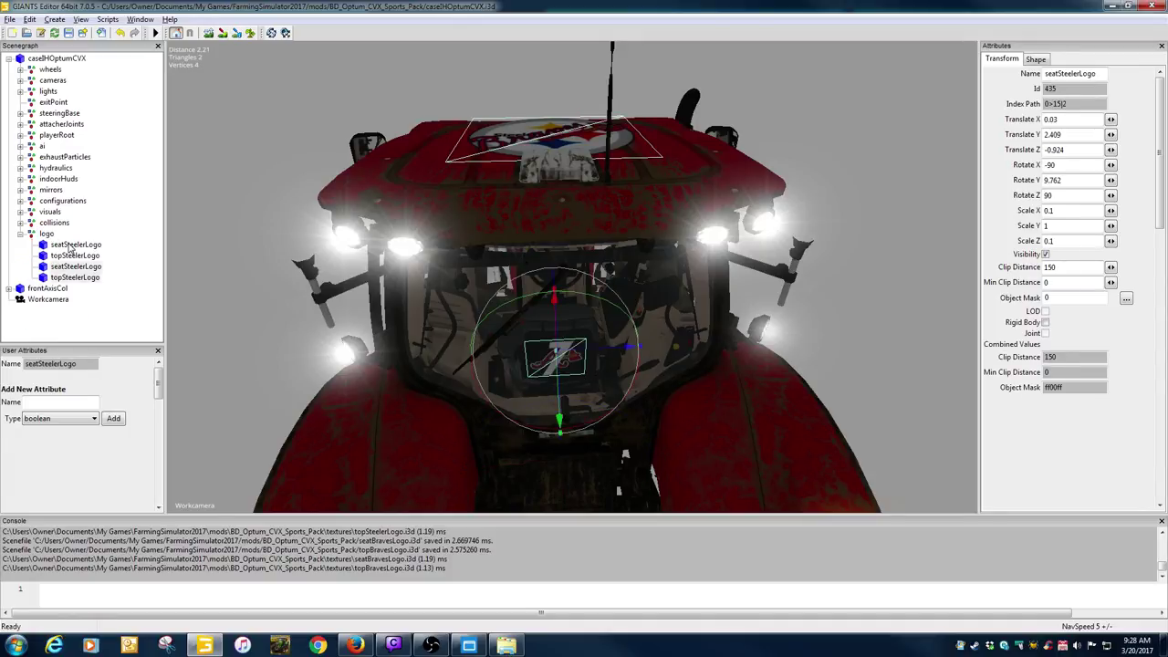
Check which seat logo is the Braves one by moving the second seatSteelerLogo sideways, and undo the move.
left_click(76, 247)
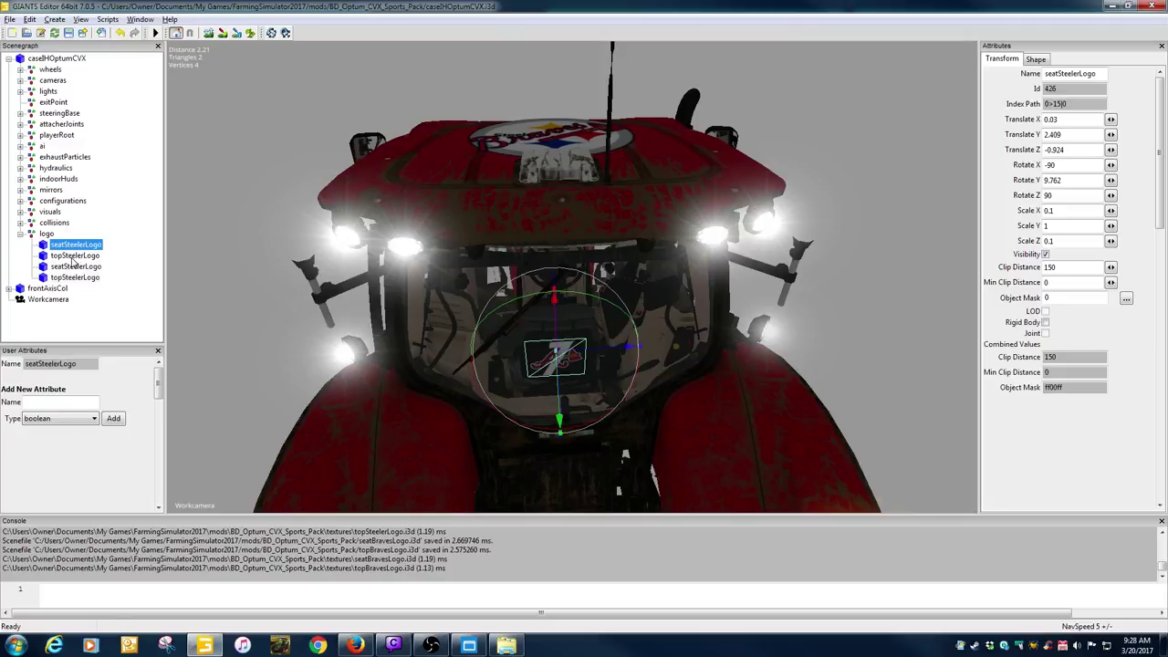
left_click(73, 259)
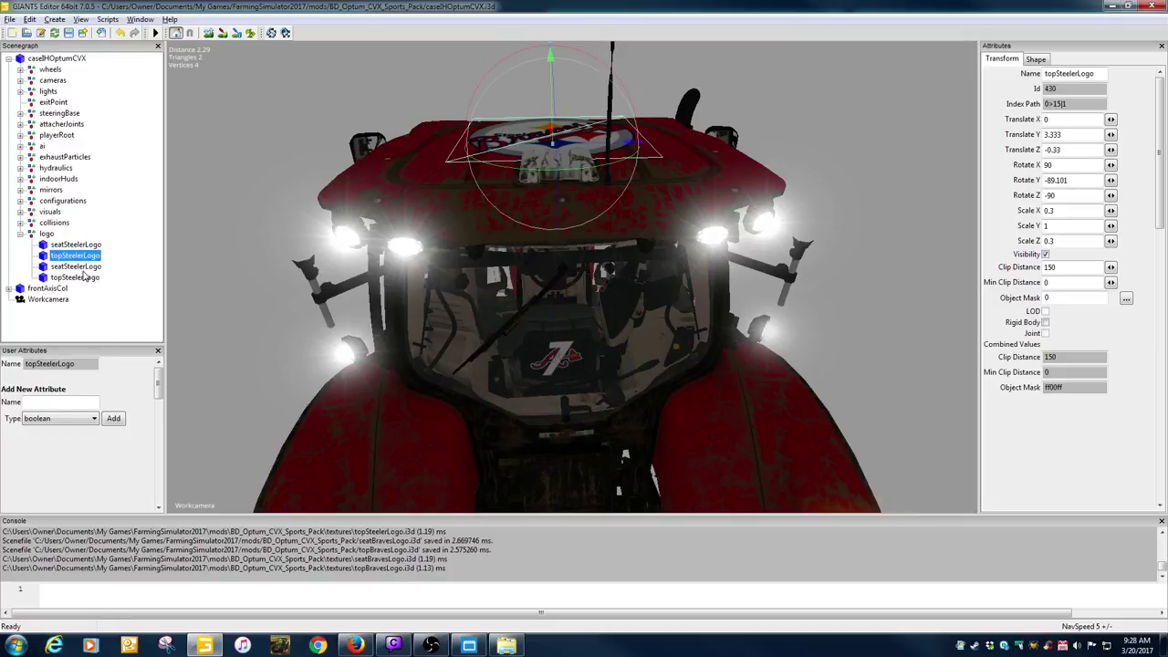
left_click(80, 266)
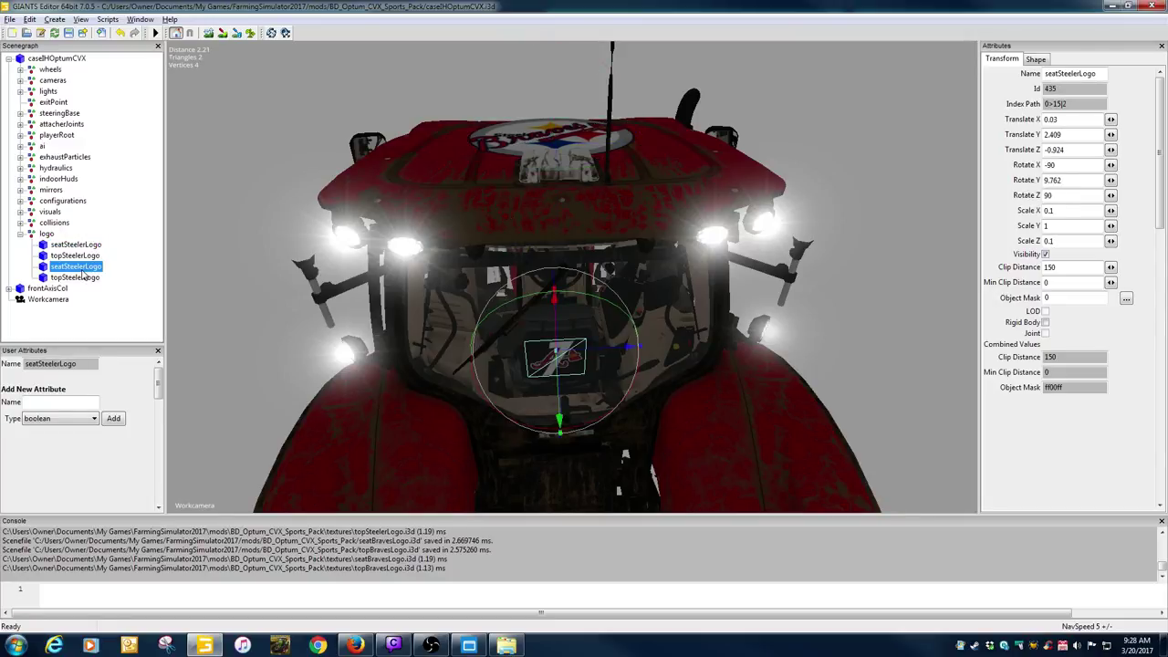
left_click_drag(602, 360, 667, 353)
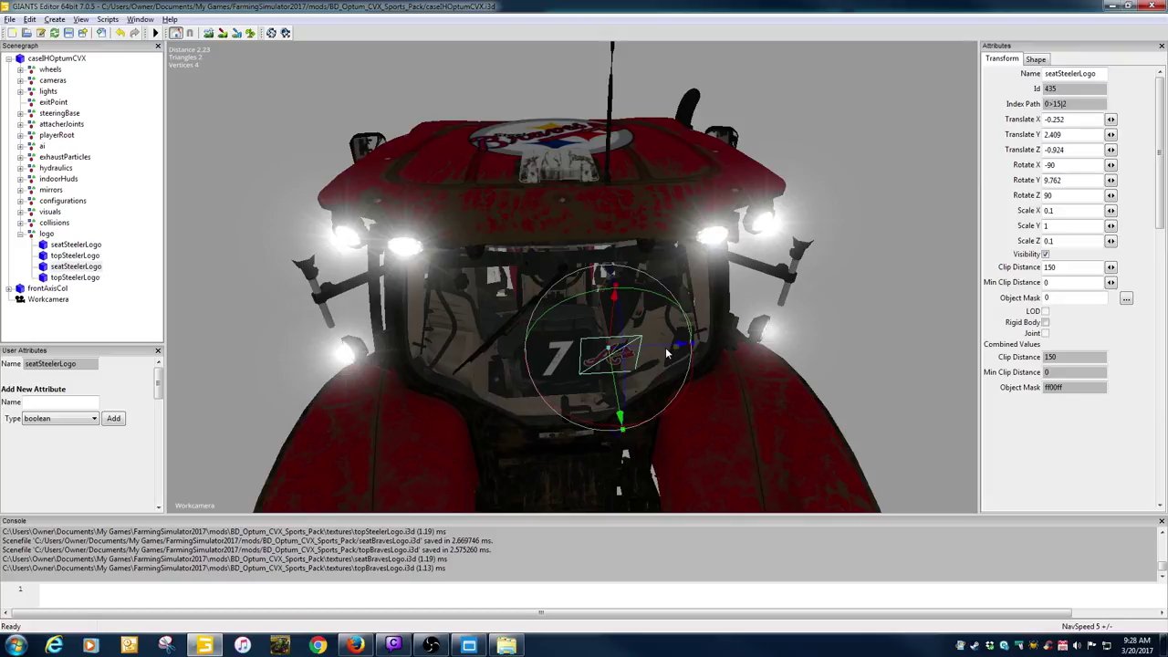
key("ctrl+z")
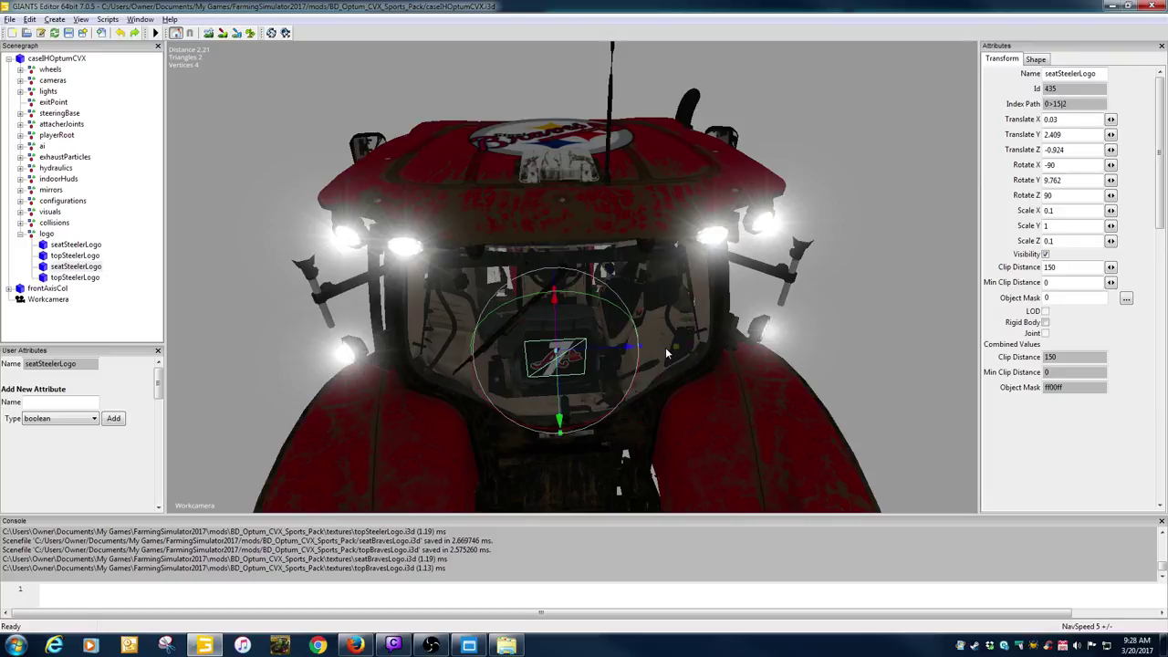
Rename the imported second seatSteelerLogo object in the logo group as seatBravesLogo.
left_click(87, 277)
left_click(78, 266)
left_click(1060, 77)
key("Delete")
key("Delete")
key("Delete")
key("Delete")
key("Delete")
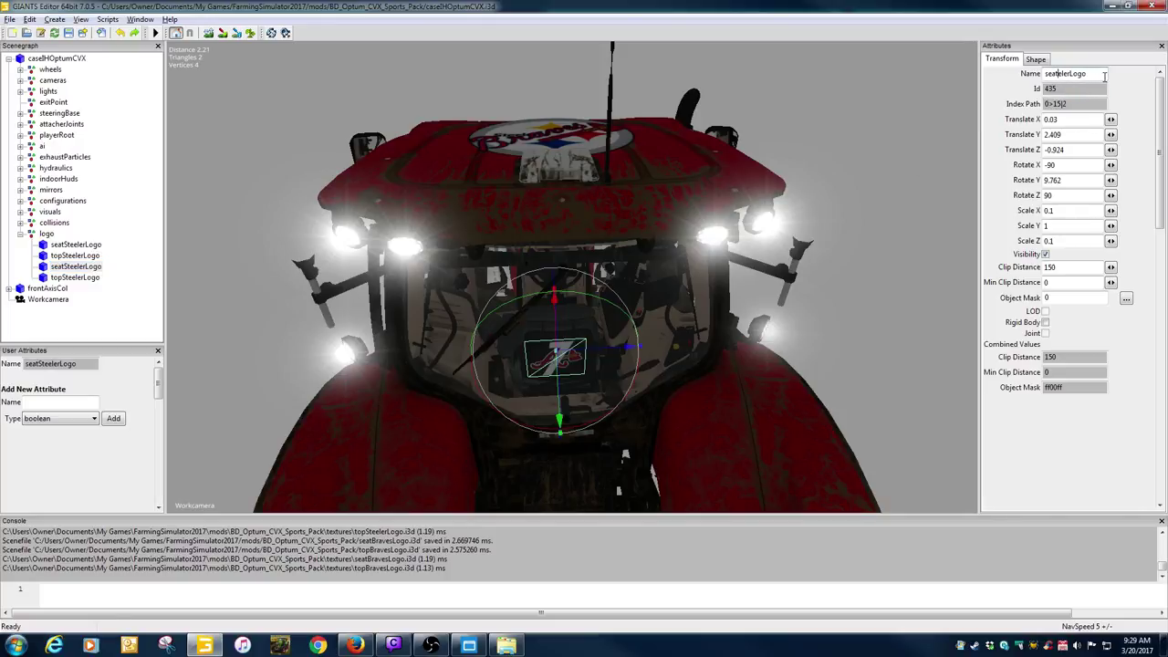
key("Delete")
key("Delete")
type("Braves")
key("Return")
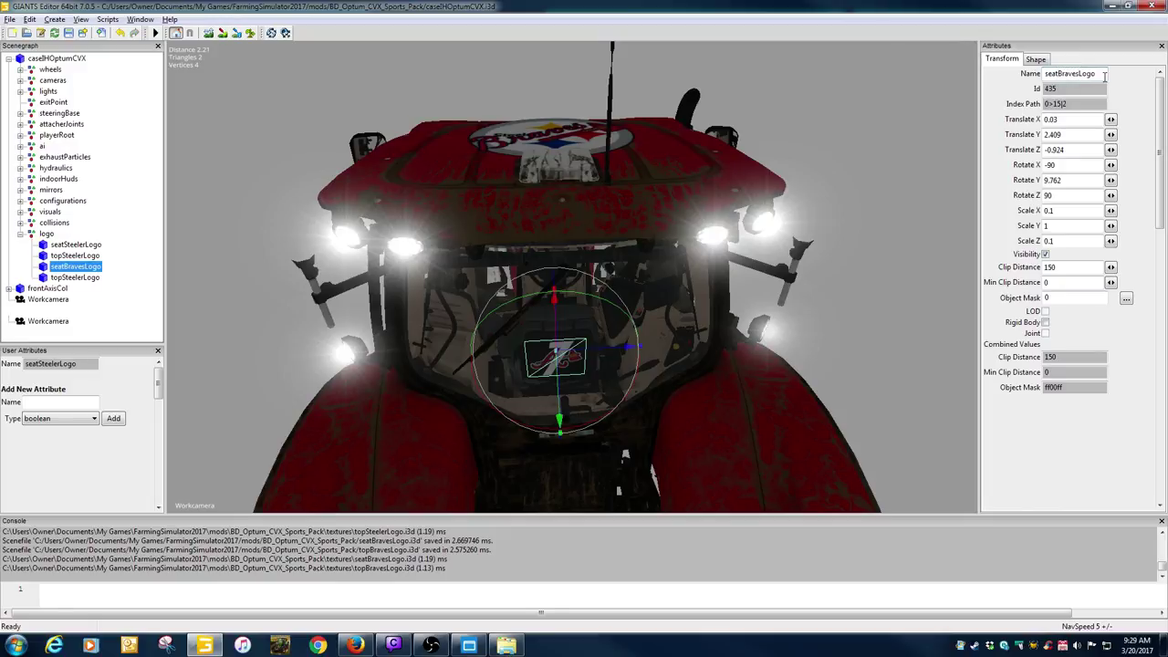
Rename the imported second topSteelerLogo object in the logo group as topBravesLogo.
left_click(89, 277)
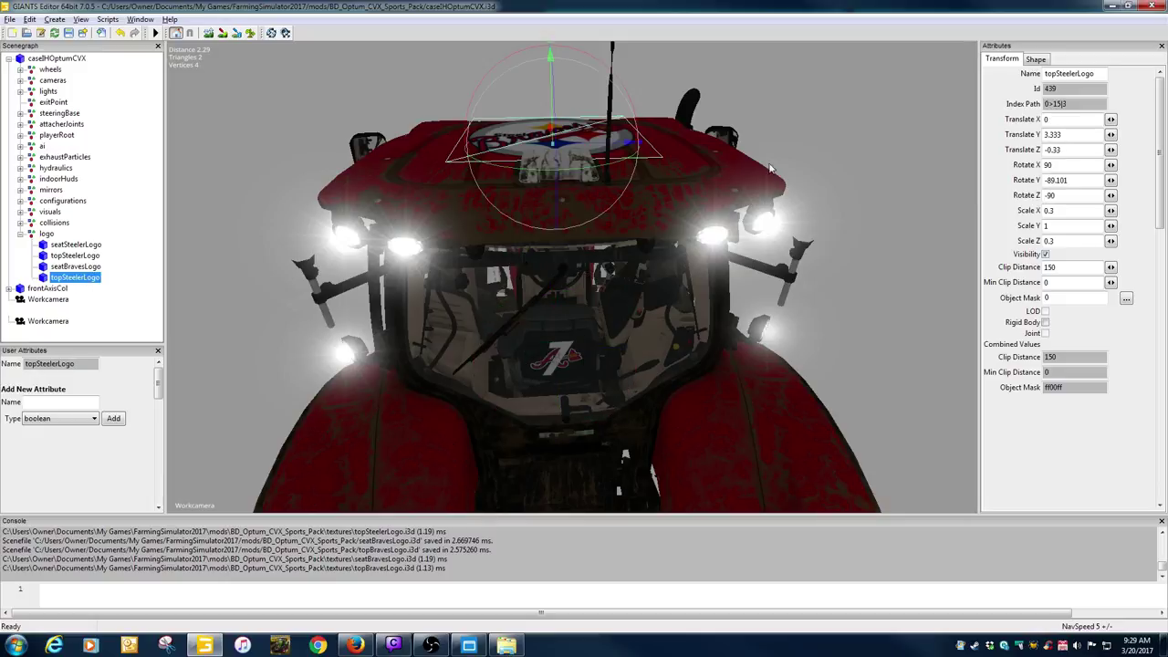
left_click(1074, 75)
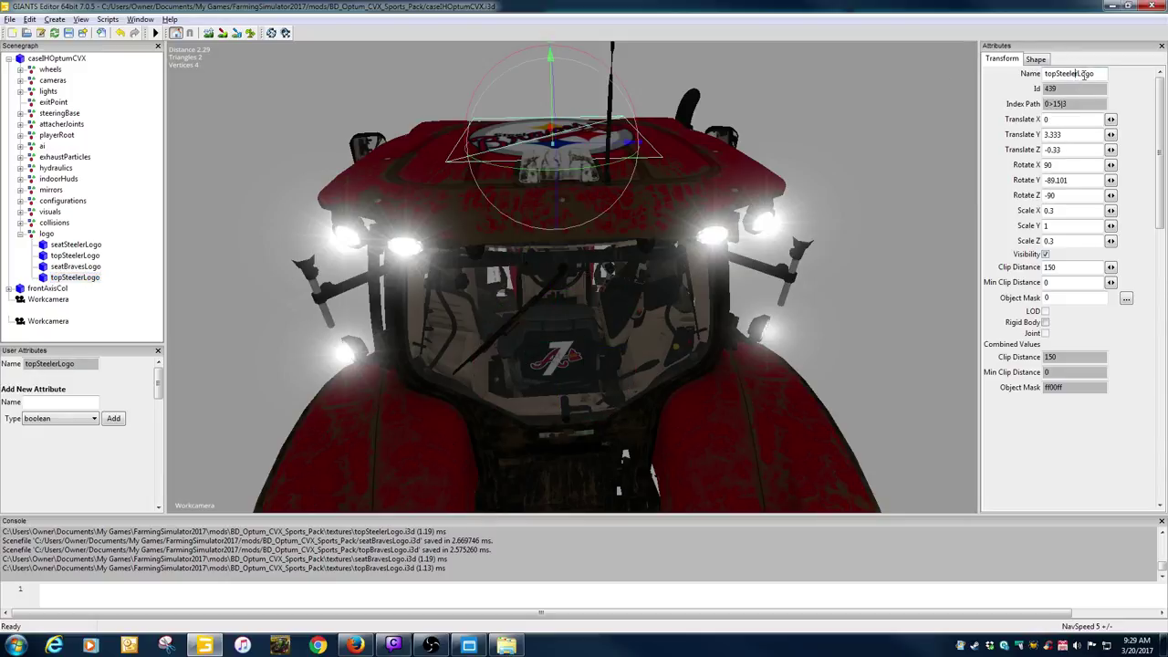
key("BackSpace")
key("BackSpace")
key("BackSpace")
key("BackSpace")
key("BackSpace")
type("Braves")
key("Return")
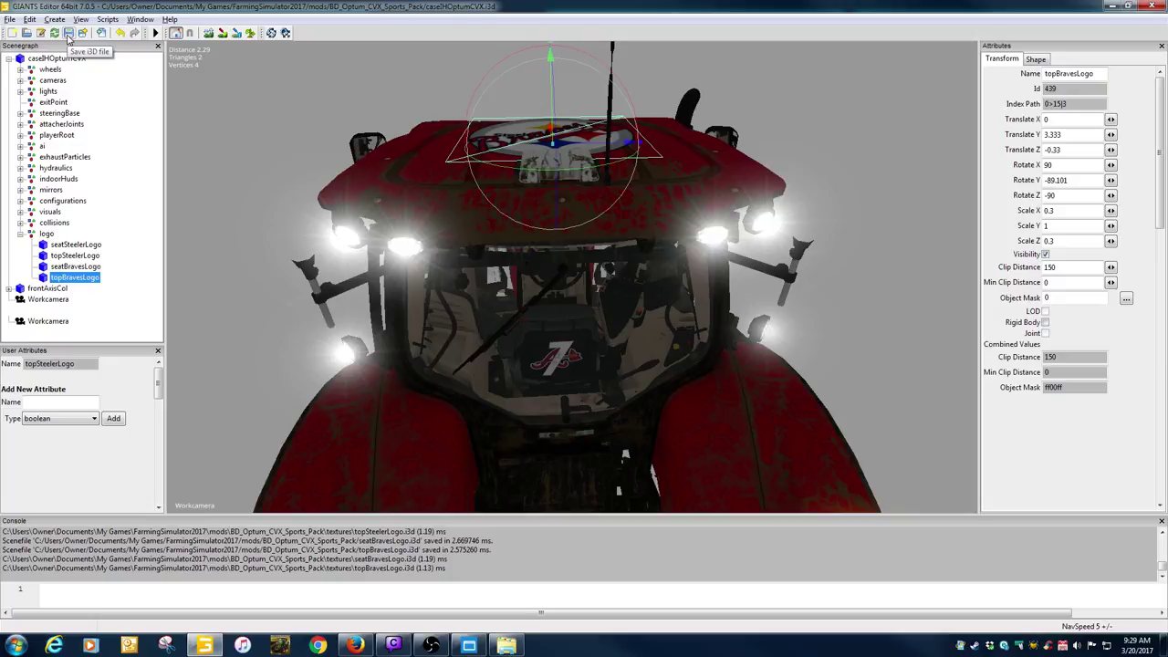
Save the caseIHOptumCVX.i3d scene and close GIANTS Editor.
left_click(67, 35)
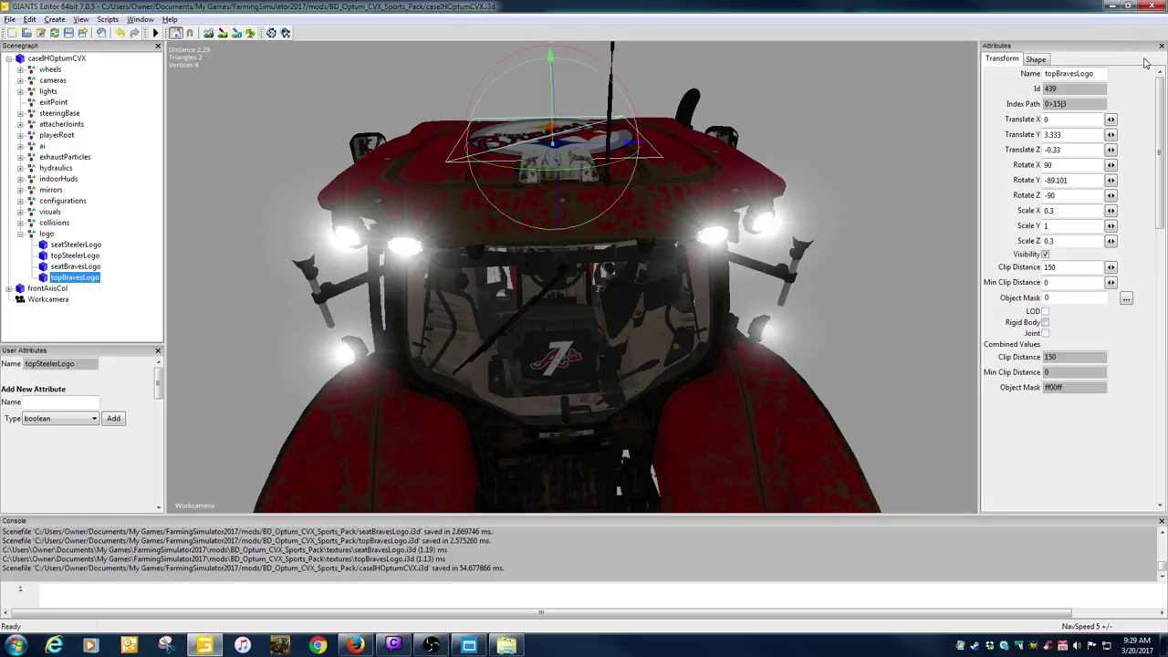
left_click(1155, 7)
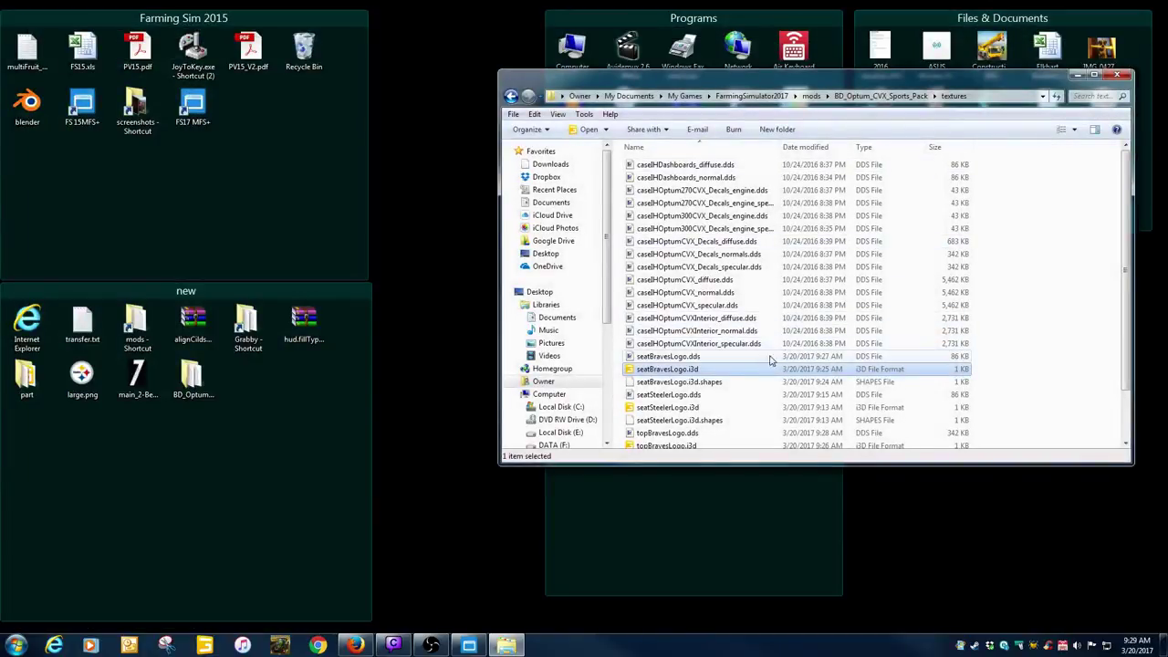
Delete the i3d and i3d.shapes files of seatBravesLogo, seatSteelerLogo, topBravesLogo and topSteelerLogo from the textures folder, keeping their DDS files.
left_click_drag(868, 81, 776, 46)
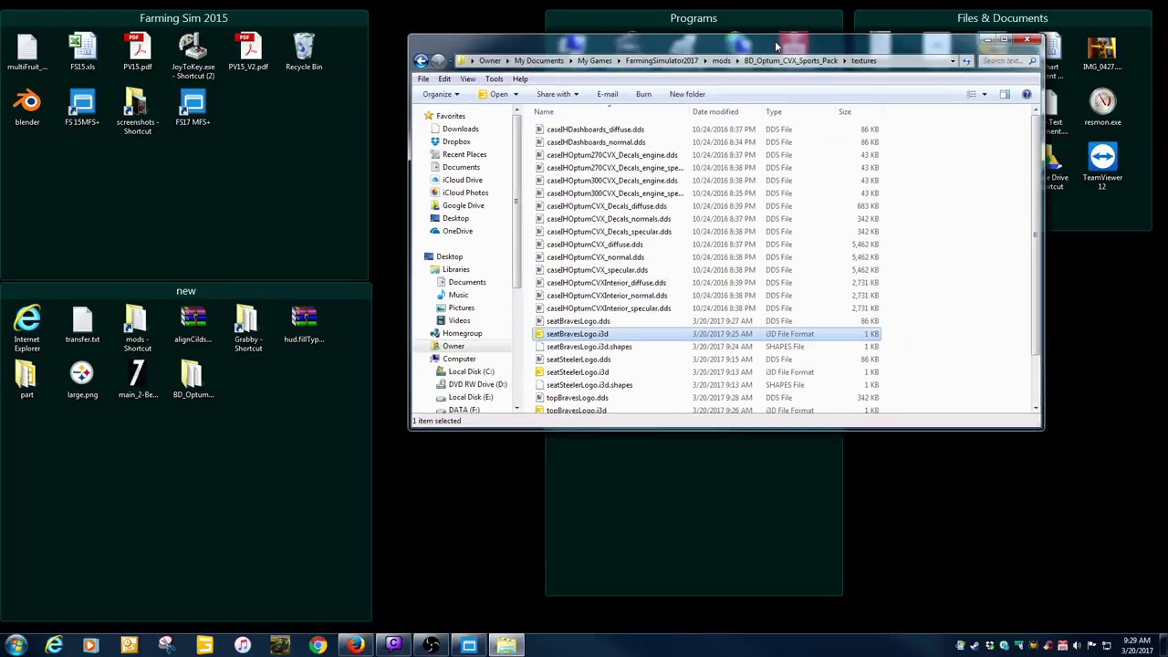
left_click_drag(1041, 440, 1074, 566)
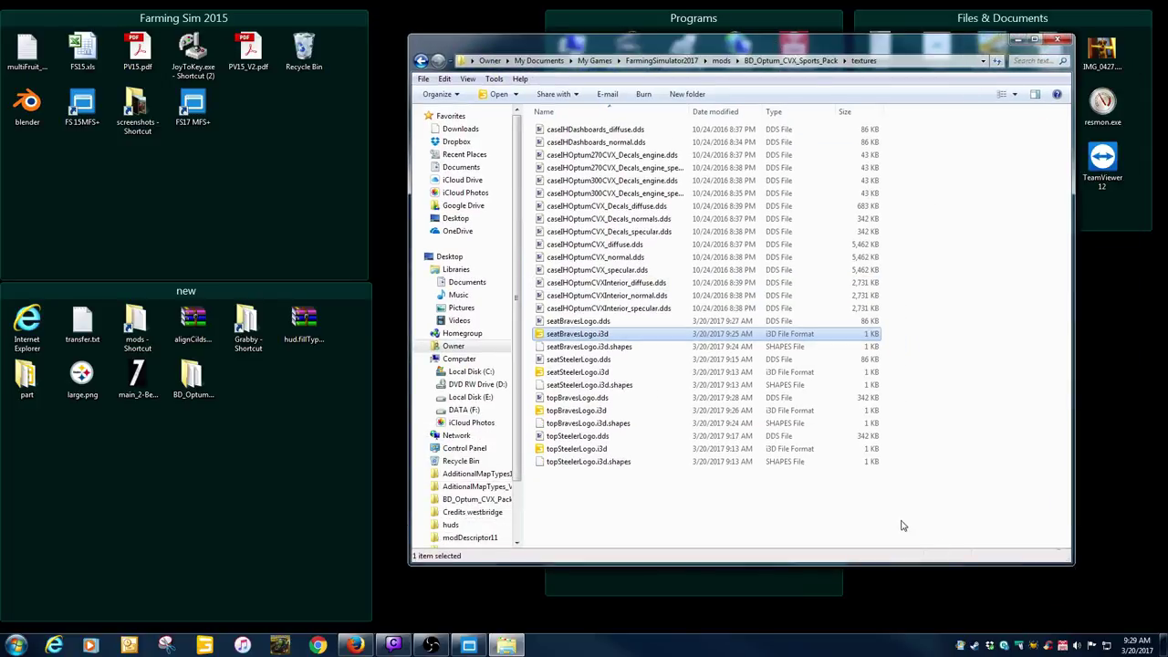
left_click(580, 351, "ctrl")
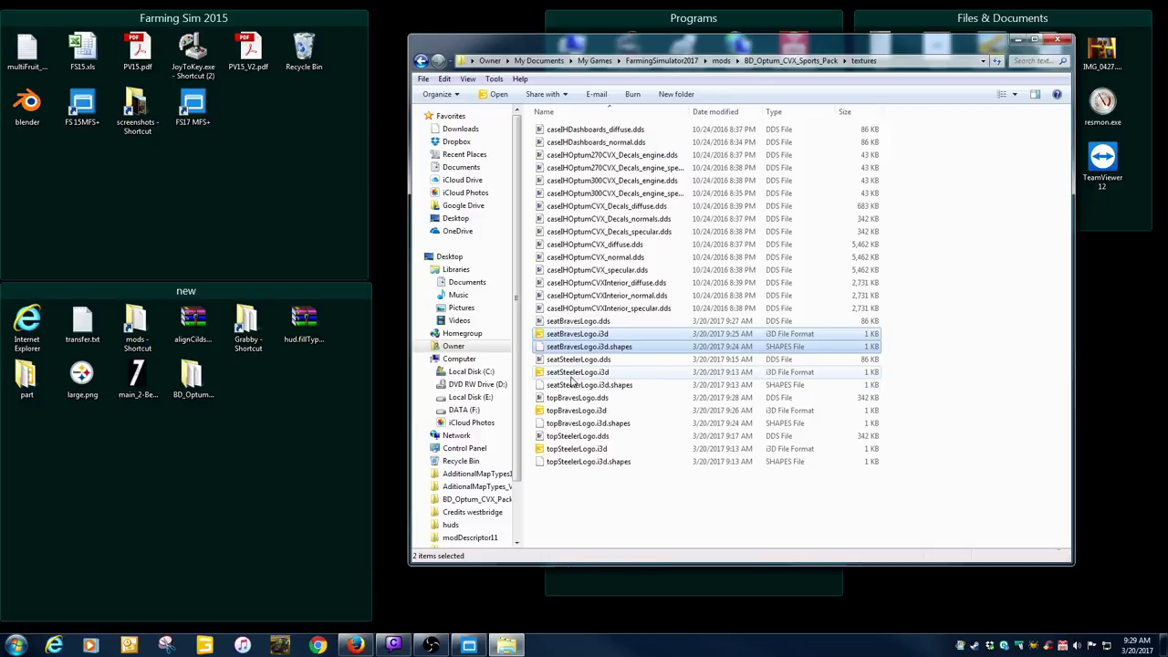
left_click(570, 372, "ctrl")
left_click(570, 385, "ctrl")
left_click(570, 411, "ctrl")
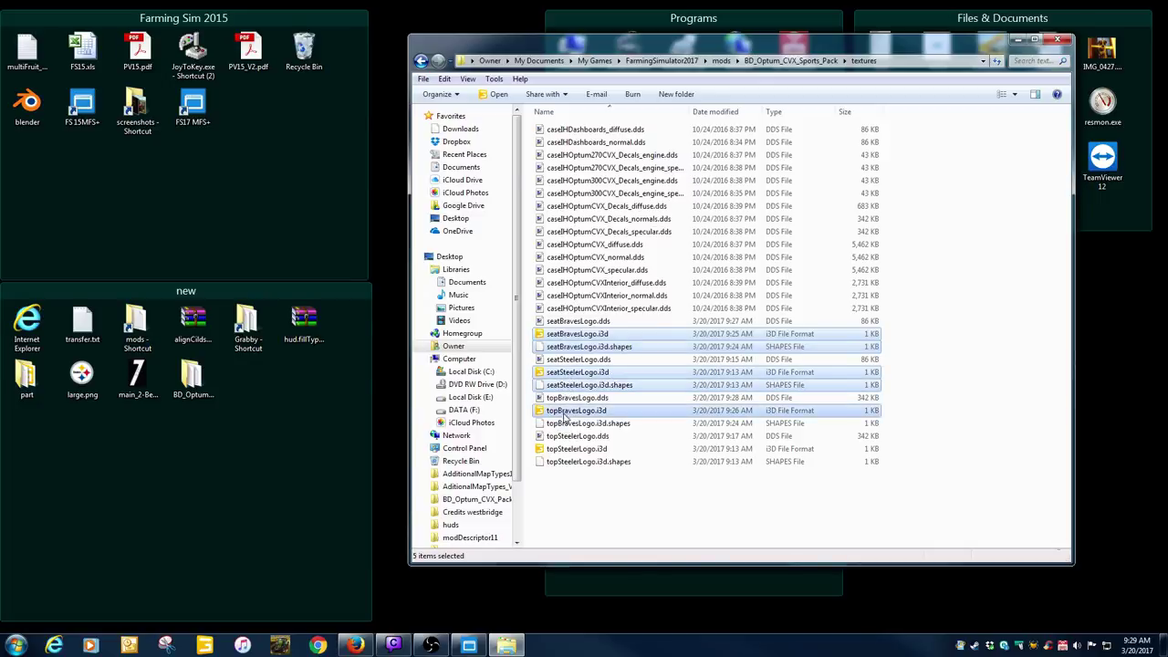
left_click(570, 423, "ctrl")
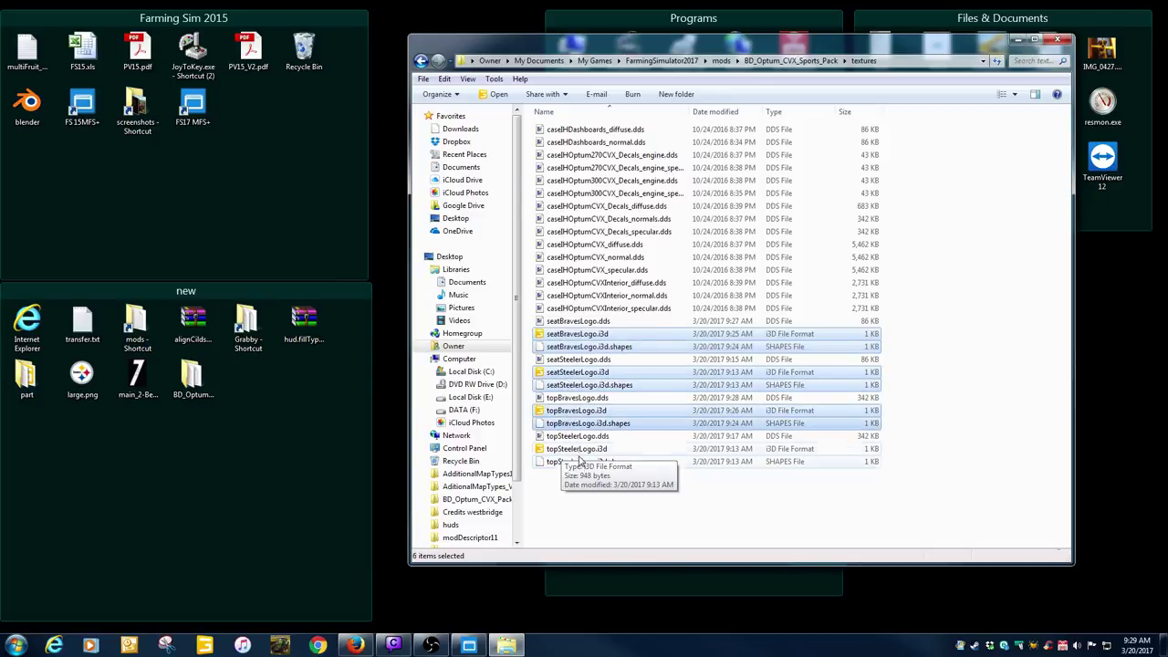
left_click(566, 449, "ctrl")
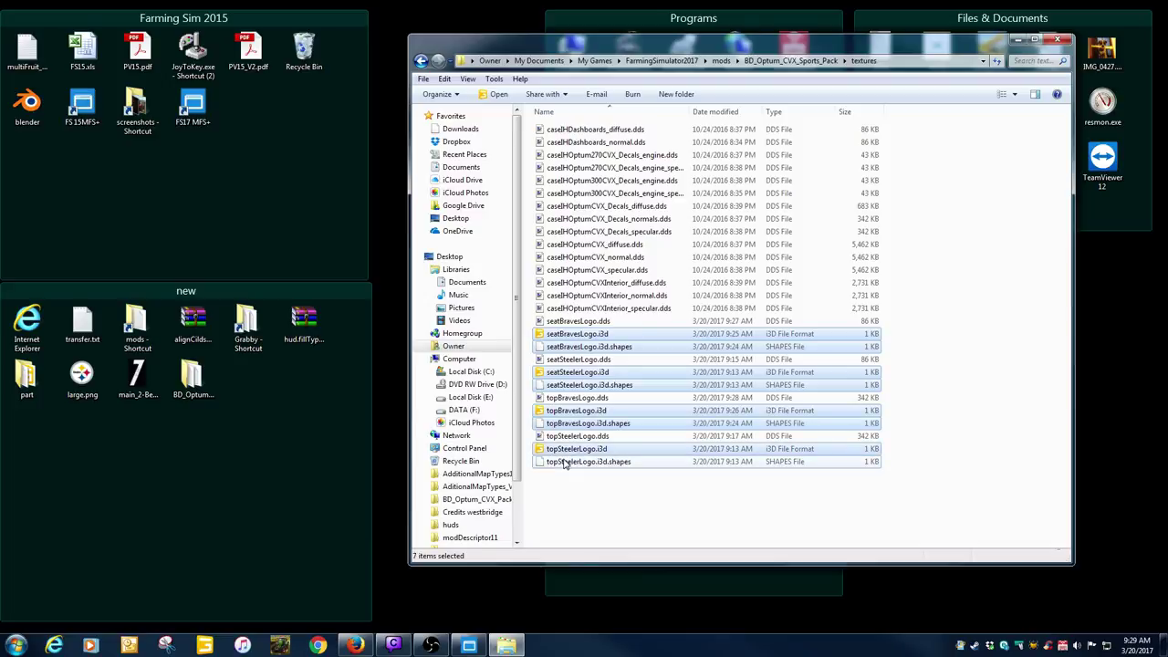
left_click(584, 461, "ctrl")
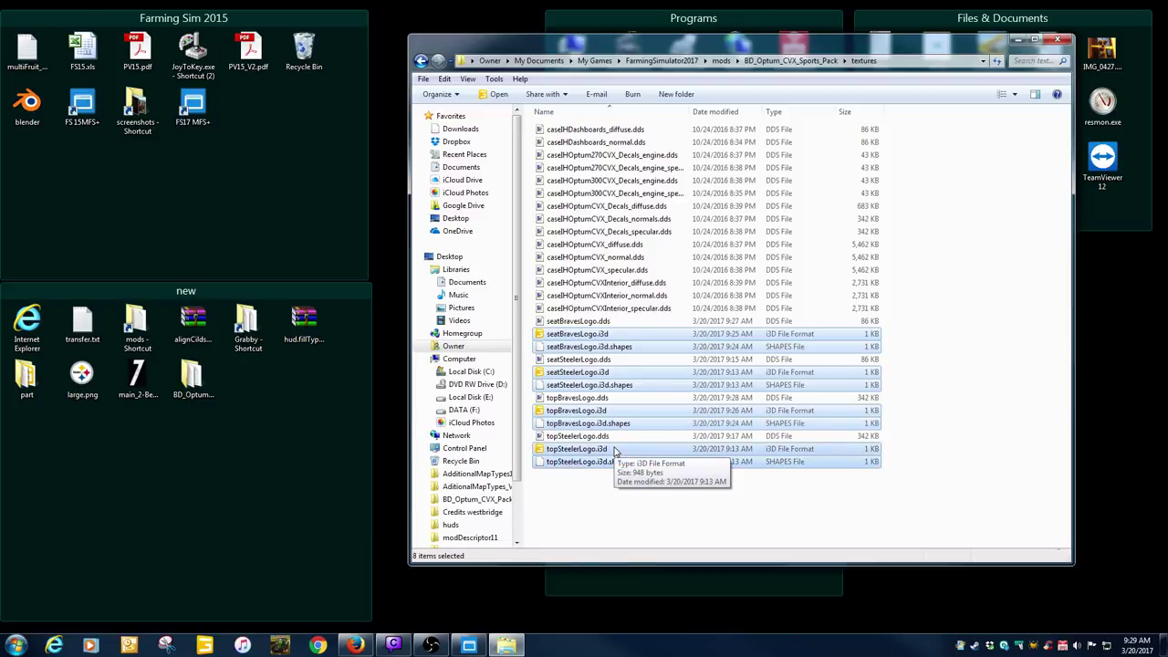
key("Delete")
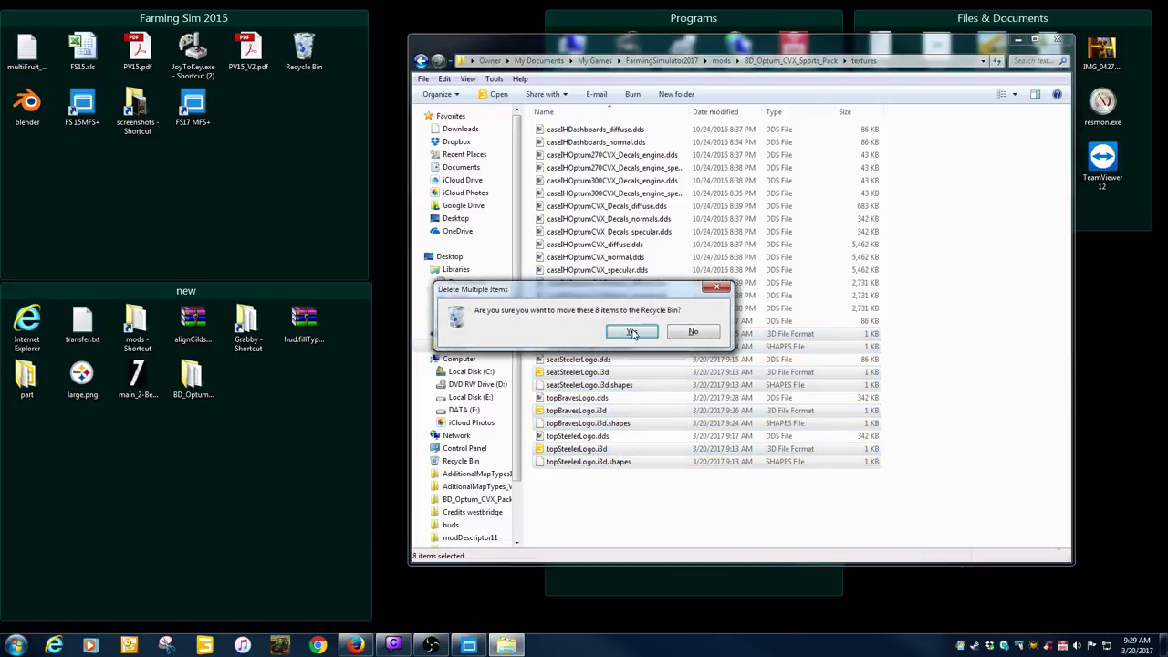
left_click(639, 335)
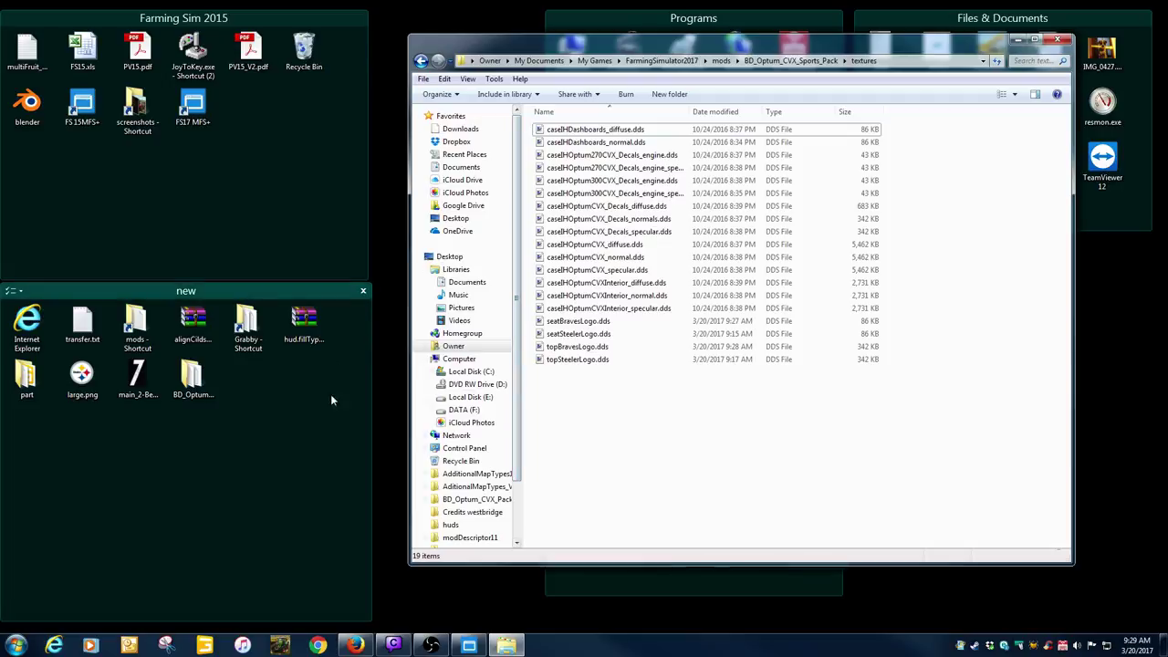
Open caseIHQuadtrac620.xml from the BD_QuadTrac_620 mod folder in Notepad++ and enlarge the editor to full screen.
left_click(721, 61)
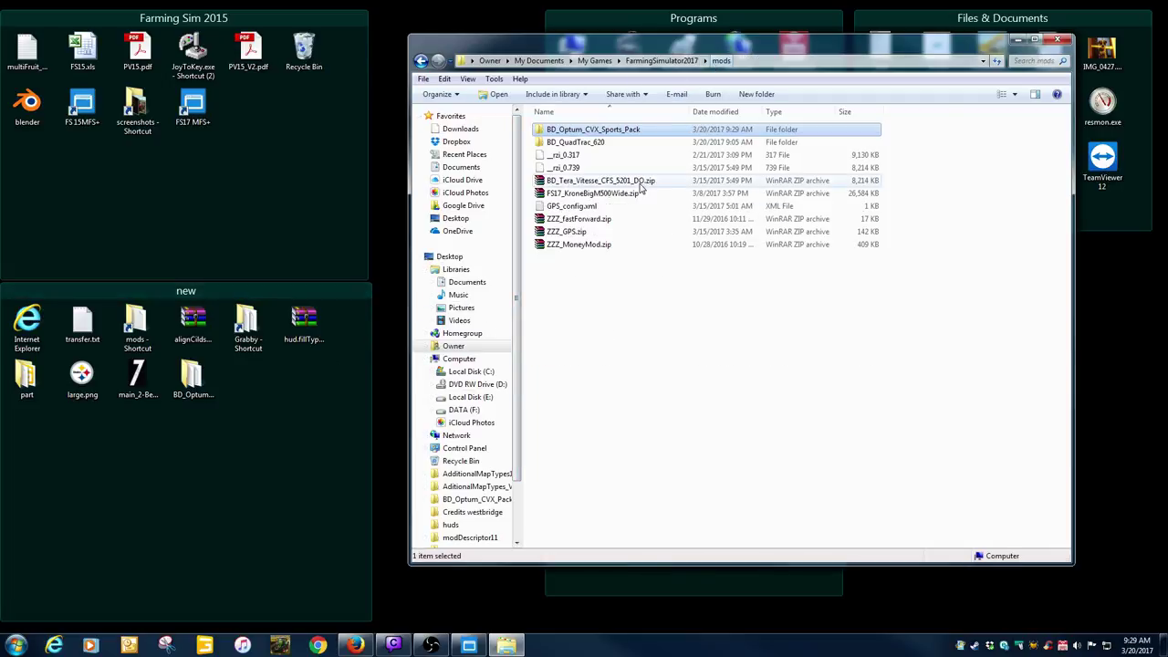
double_click(572, 142)
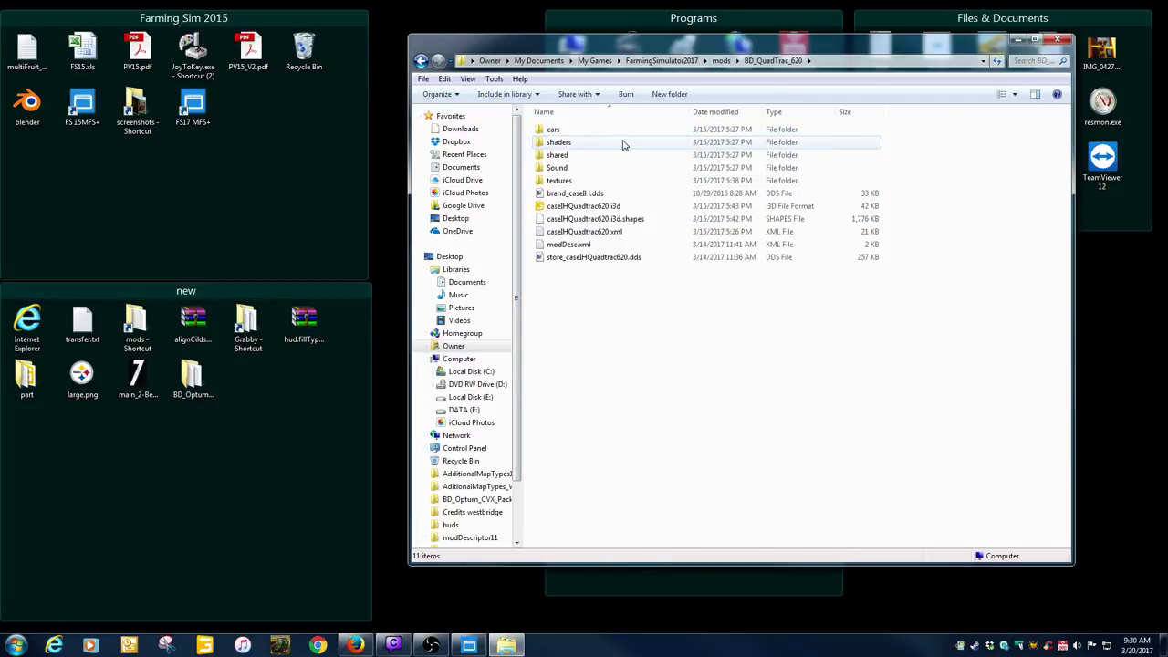
double_click(566, 231)
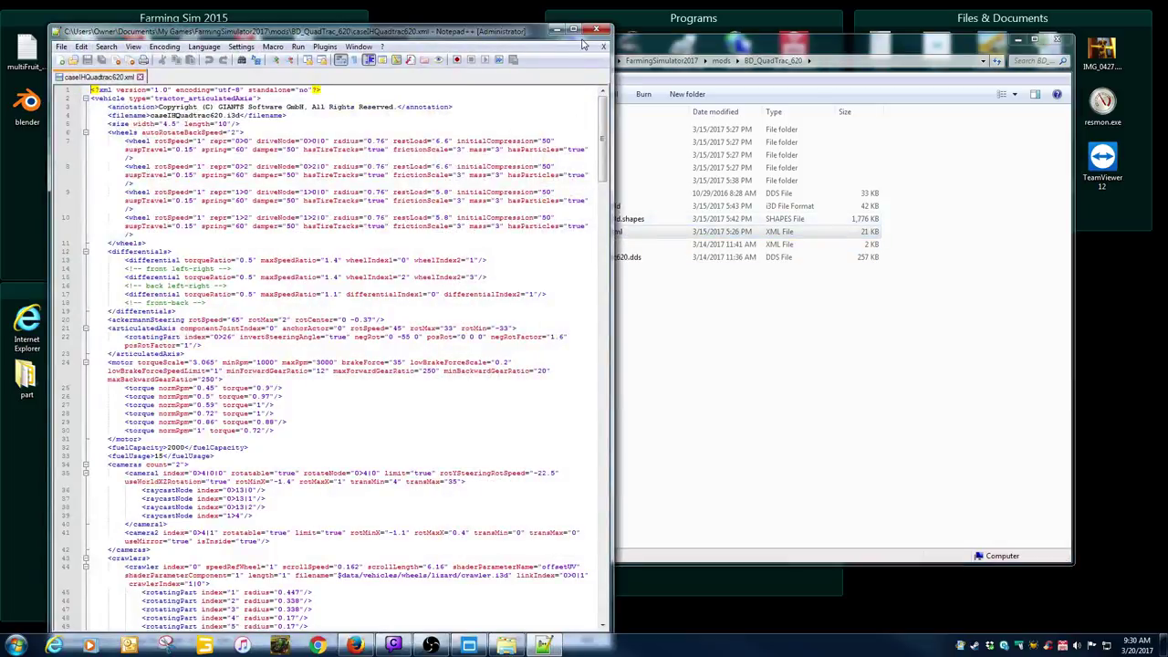
left_click(573, 30)
left_click(549, 156)
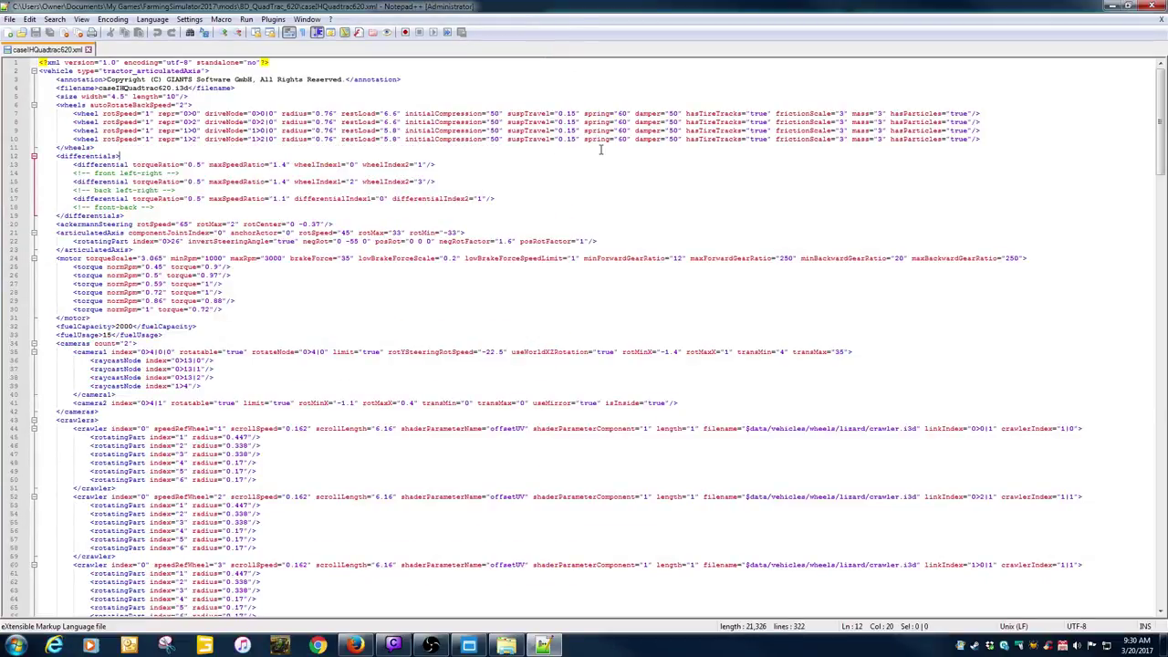
Copy the entire designConfigurations block, from its opening to its closing tag, in caseIHQuadtrac620.xml.
scroll(512, 343, "down", 20)
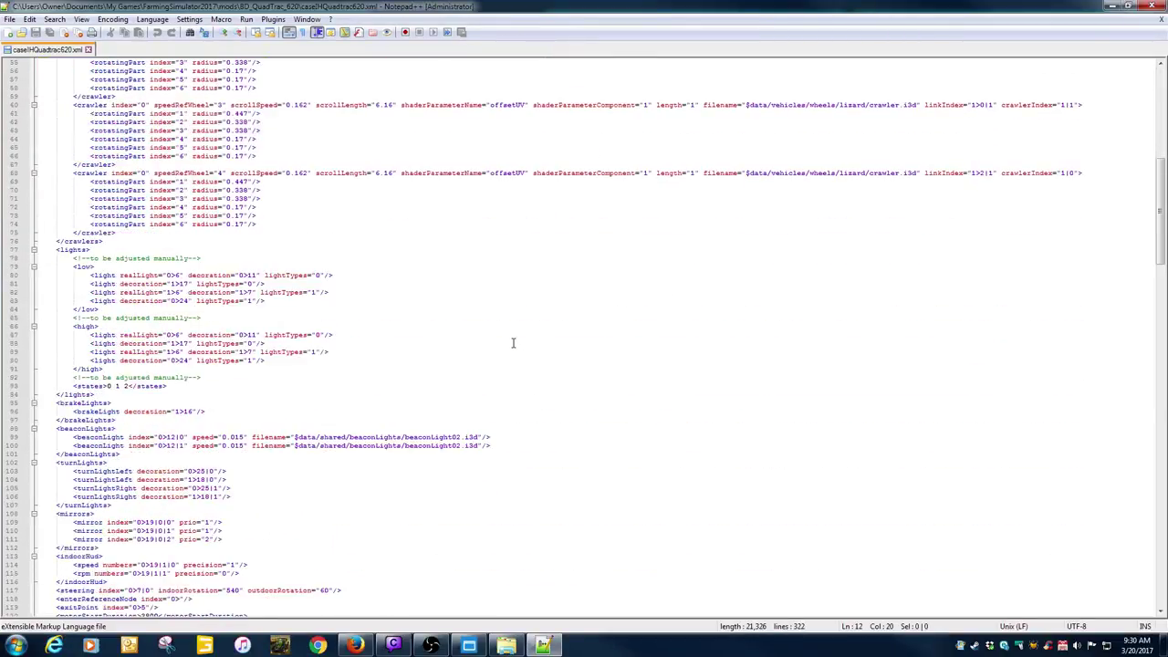
scroll(512, 343, "down", 4)
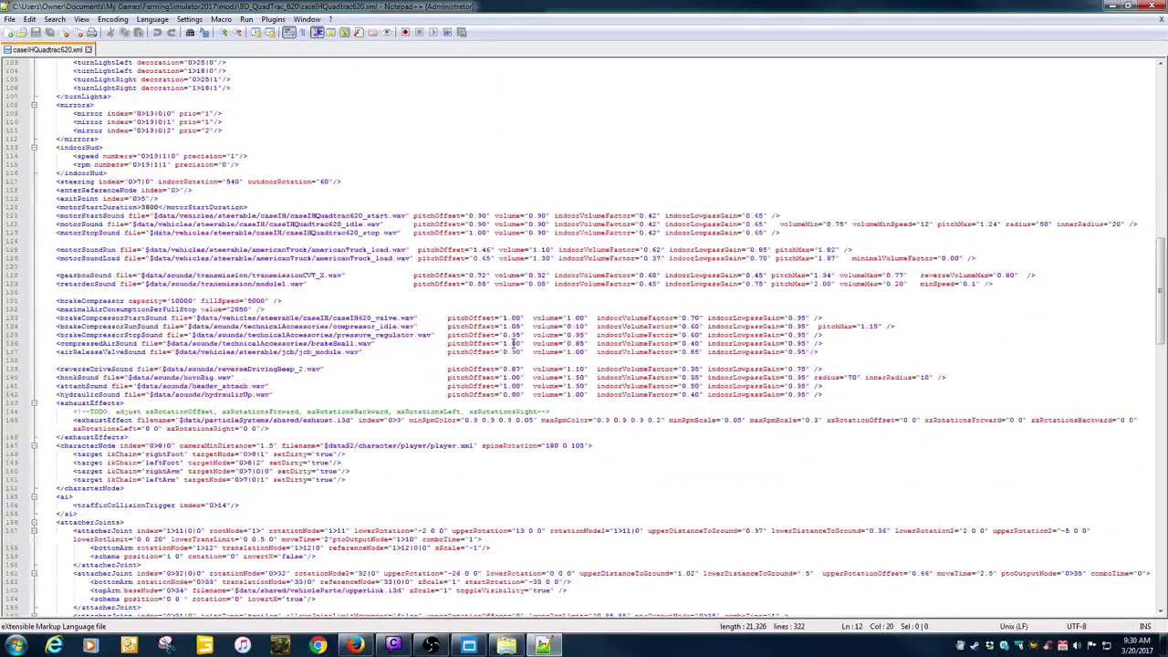
scroll(513, 343, "down", 17)
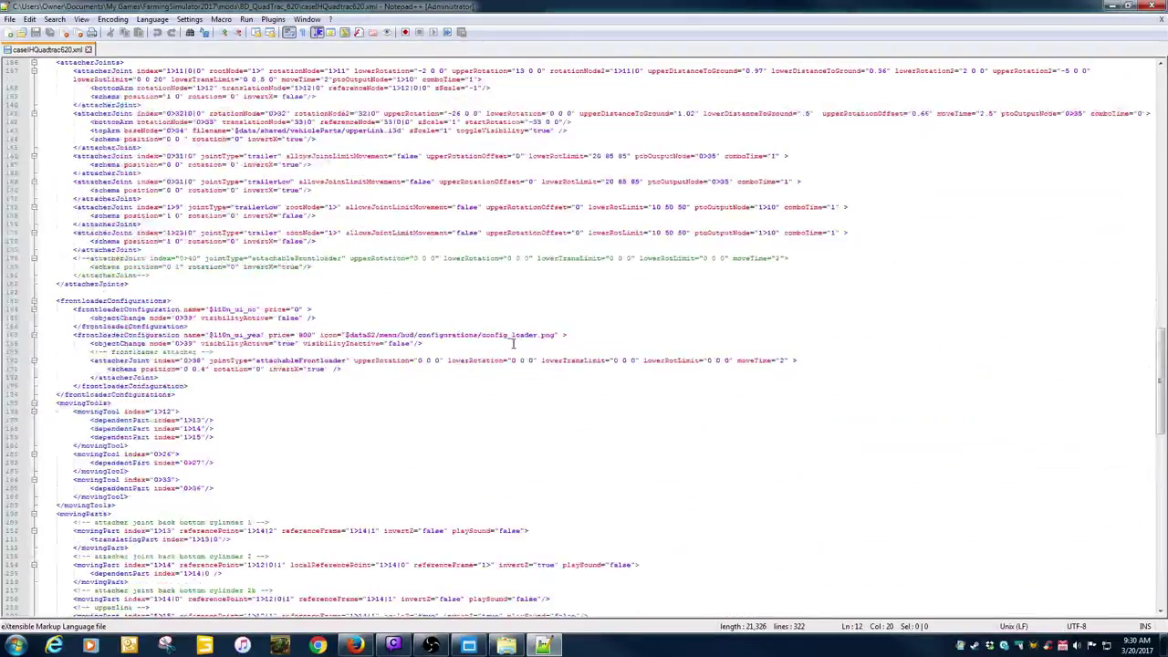
scroll(513, 343, "down", 20)
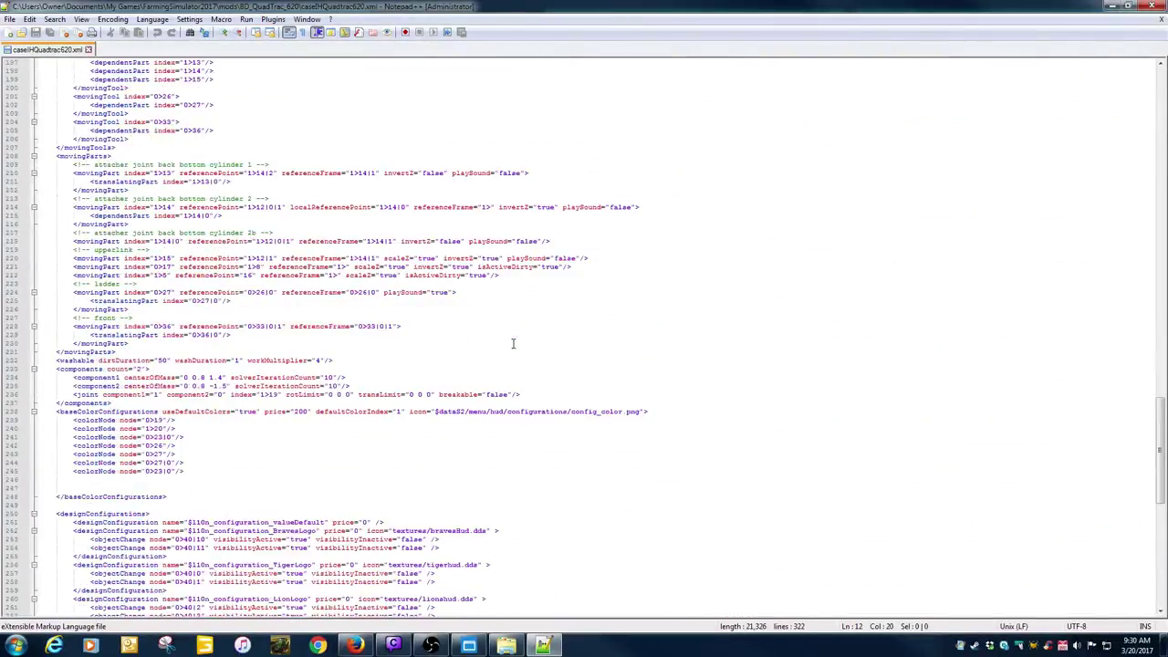
scroll(513, 343, "down", 4)
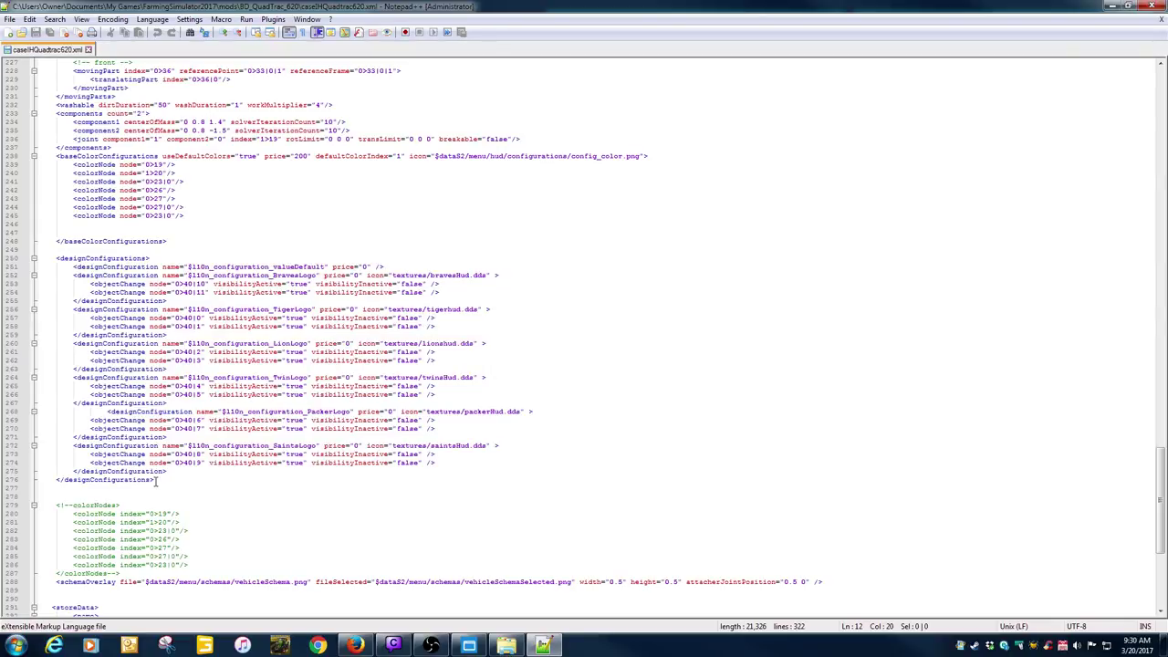
left_click_drag(155, 480, 53, 258)
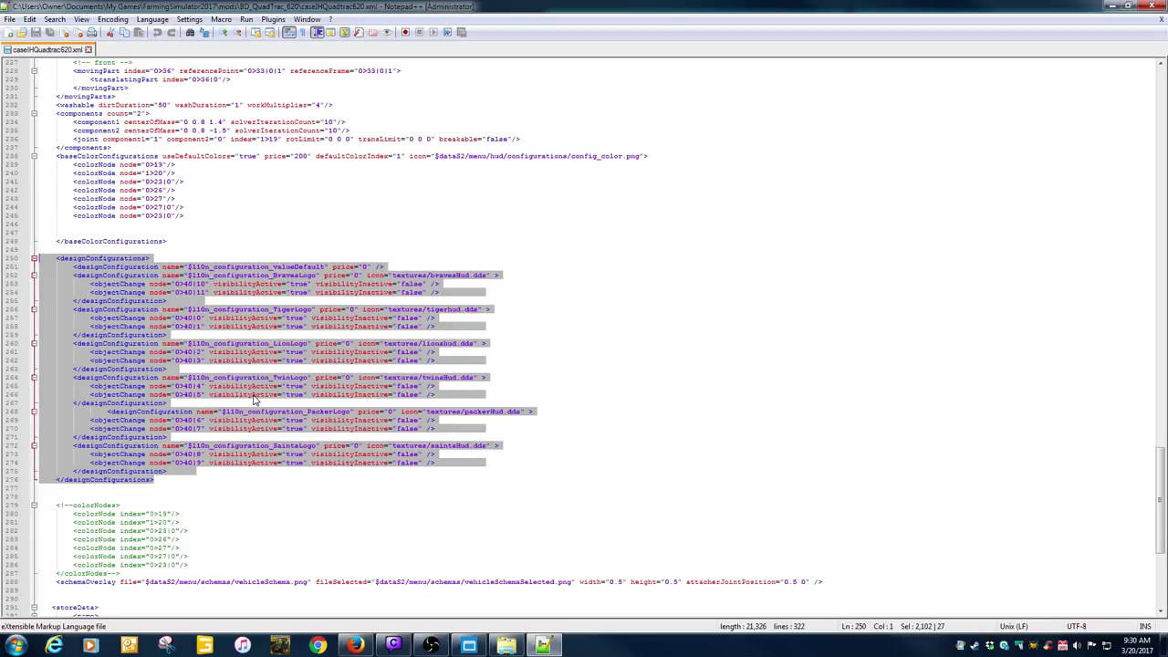
Open caseIHOptumCVX.xml from the BD_Optum_CVX_Sports_Pack mod folder in Notepad++.
left_click(1109, 6)
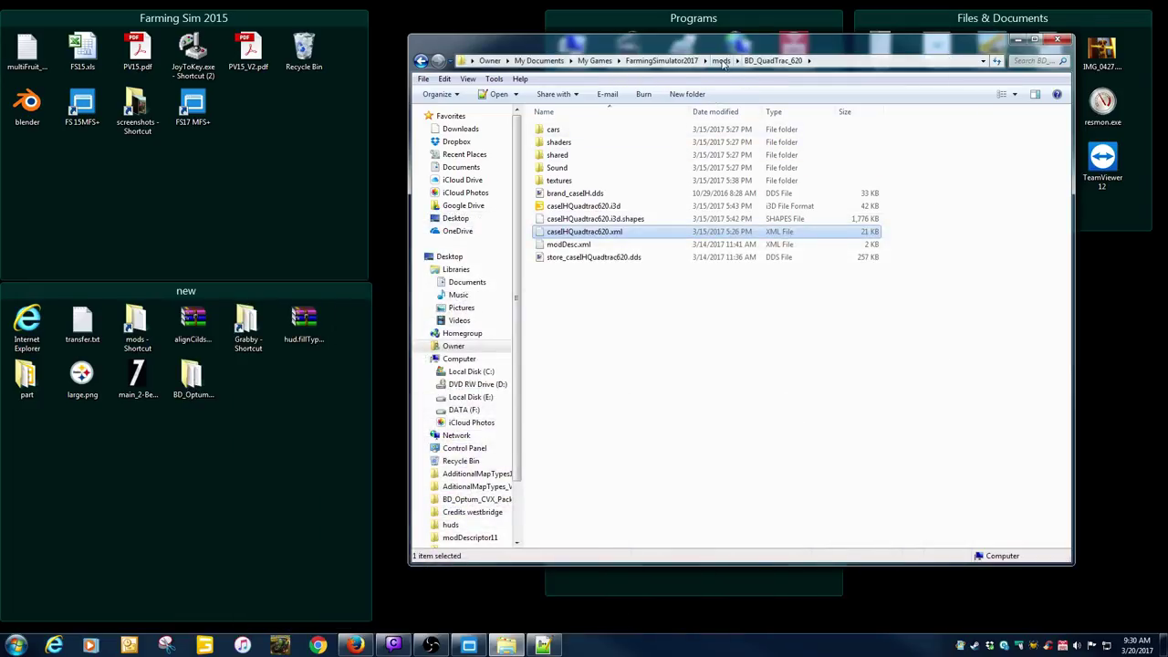
left_click(720, 60)
left_click(578, 134)
double_click(578, 134)
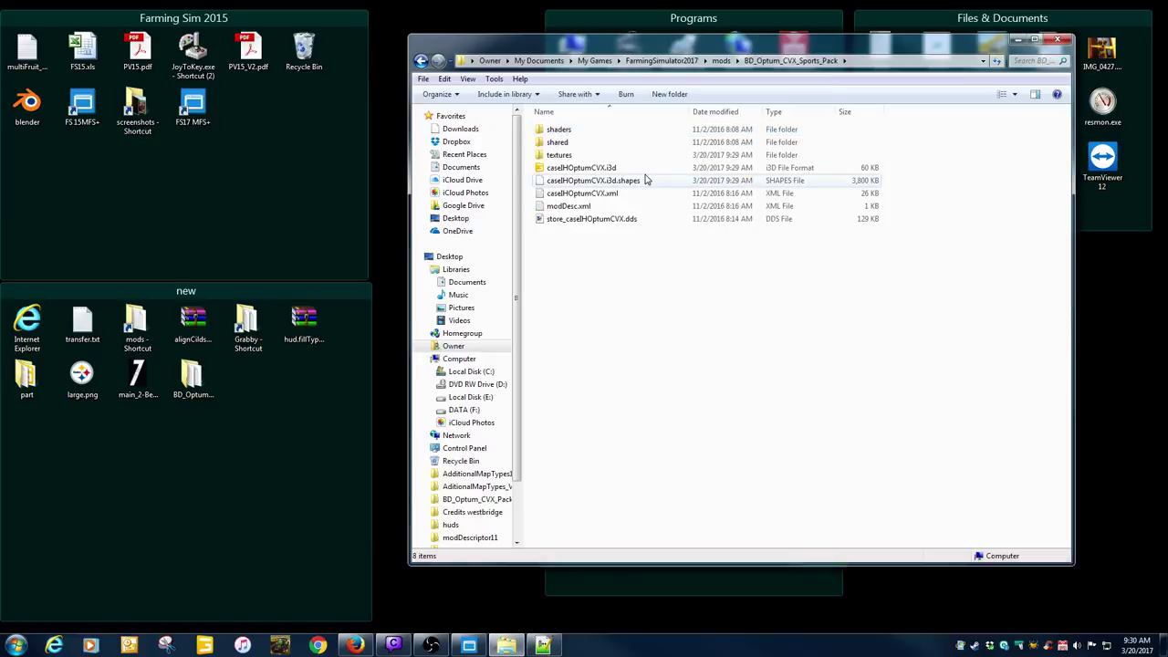
left_click(567, 195)
double_click(567, 194)
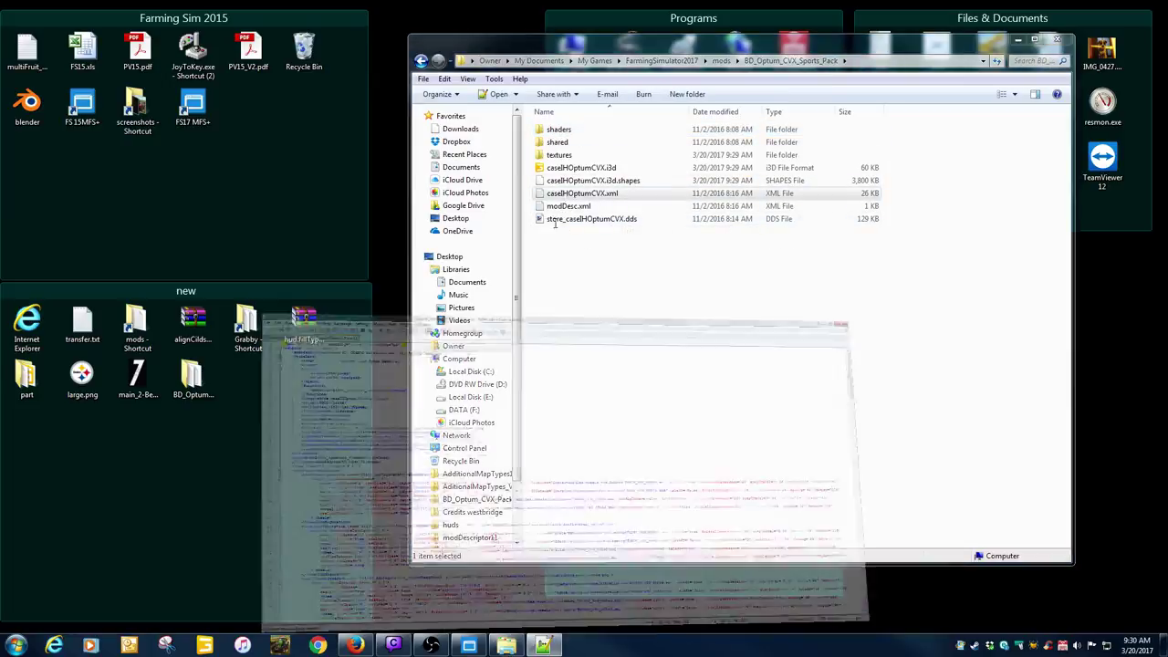
Paste the copied designConfigurations block below the closing wheelConfigurations tag in caseIHOptumCVX.xml, separated by one blank line.
scroll(471, 339, "down", 6)
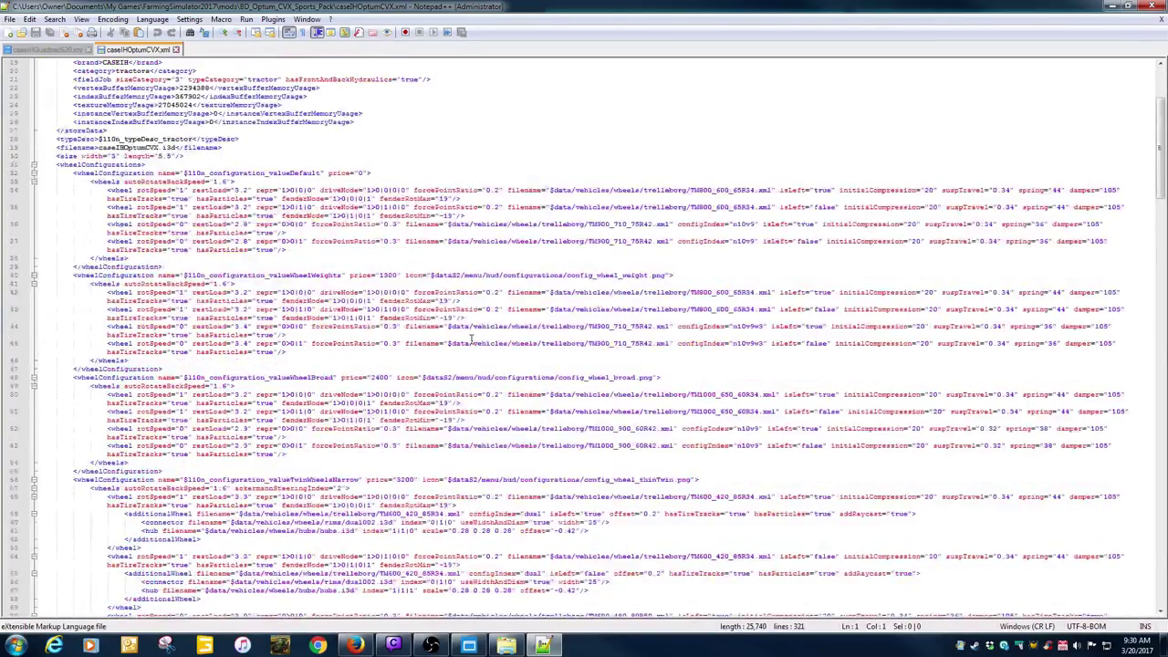
scroll(472, 339, "down", 6)
scroll(472, 339, "down", 4)
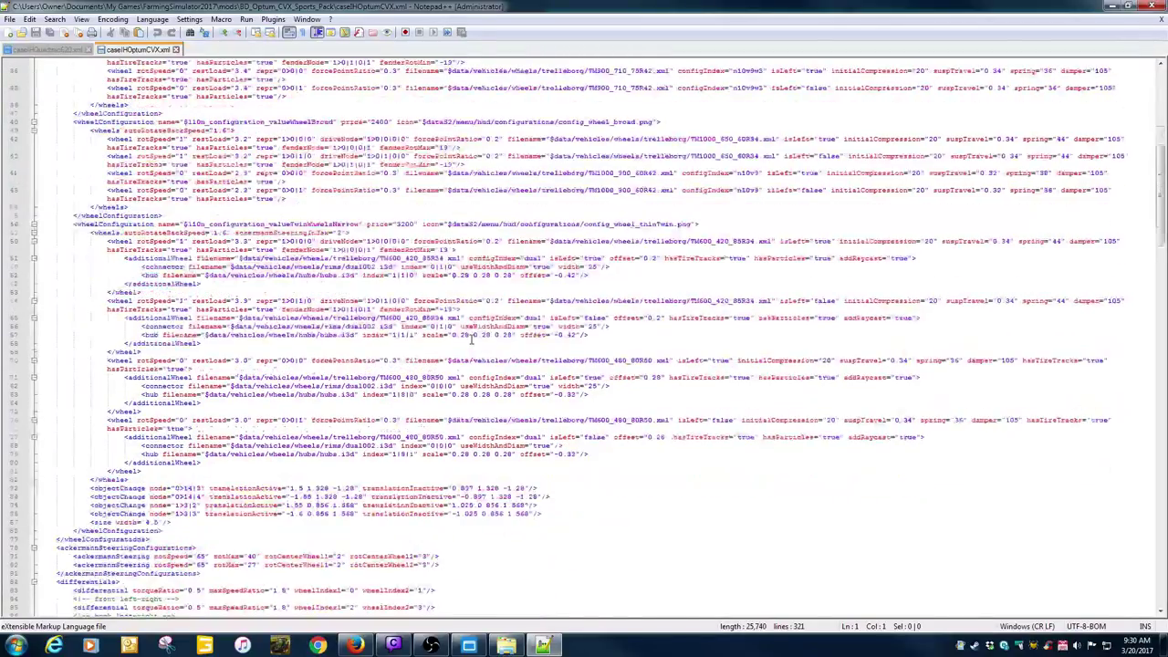
scroll(472, 340, "down", 6)
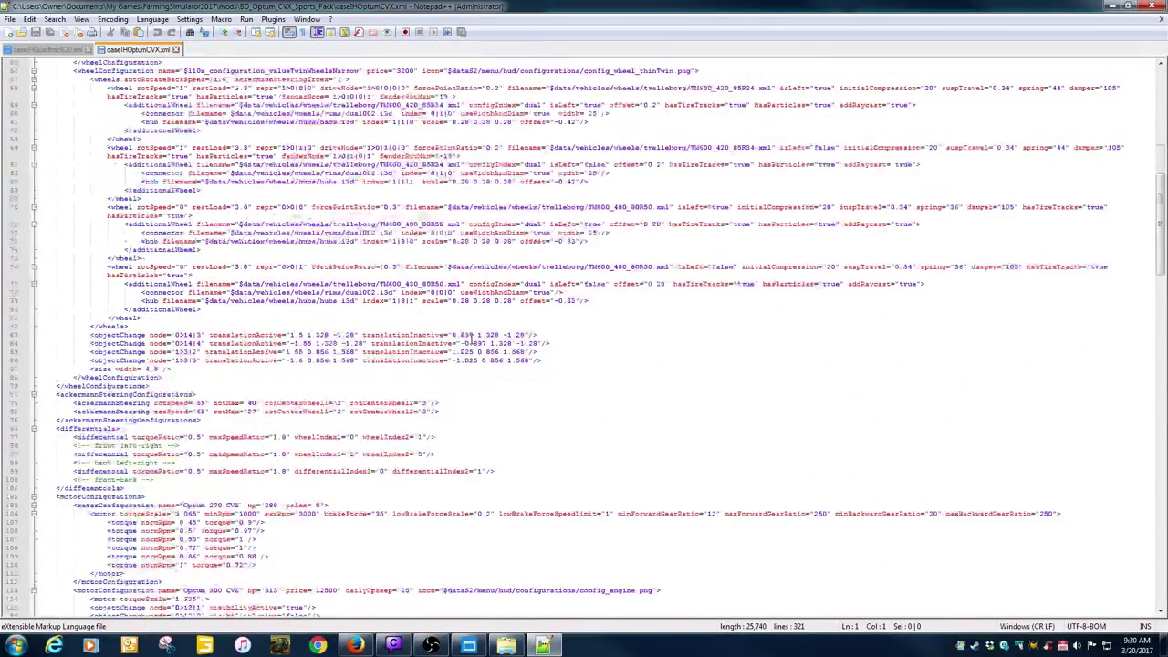
scroll(471, 337, "down", 18)
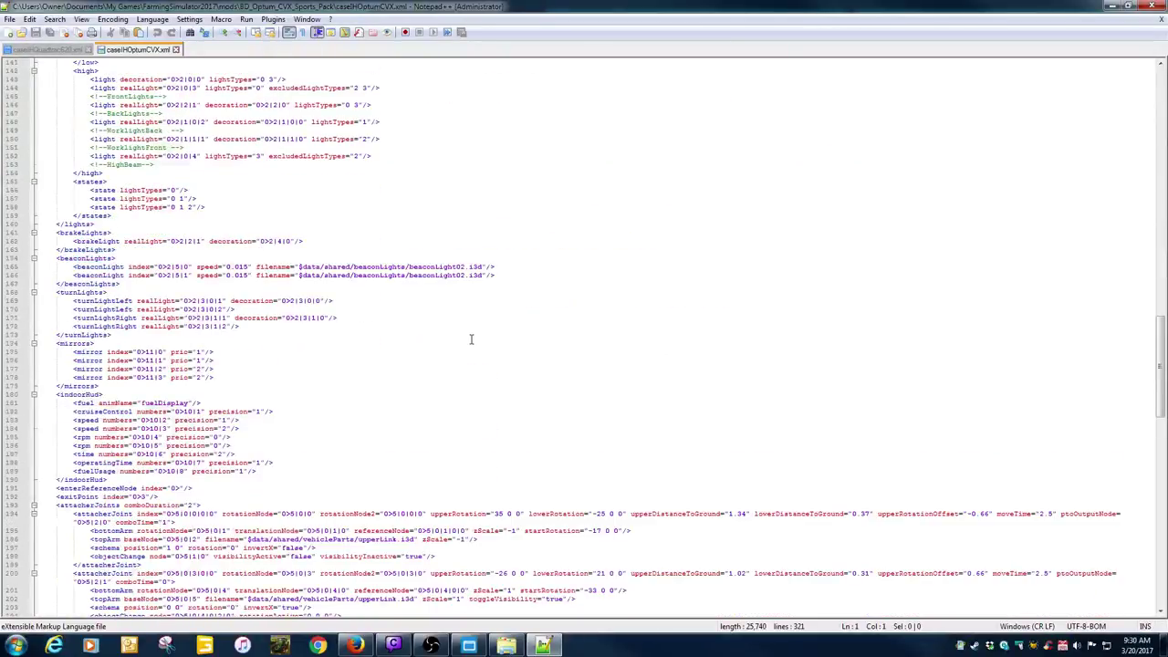
scroll(471, 340, "down", 20)
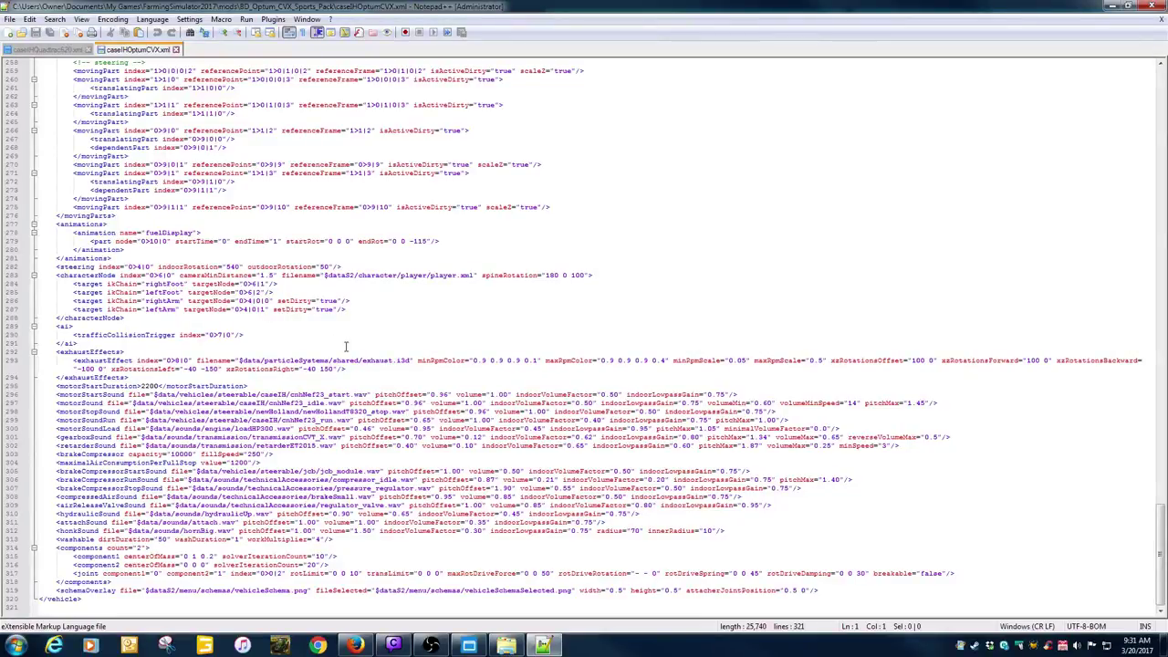
scroll(345, 346, "up", 10)
scroll(345, 341, "up", 15)
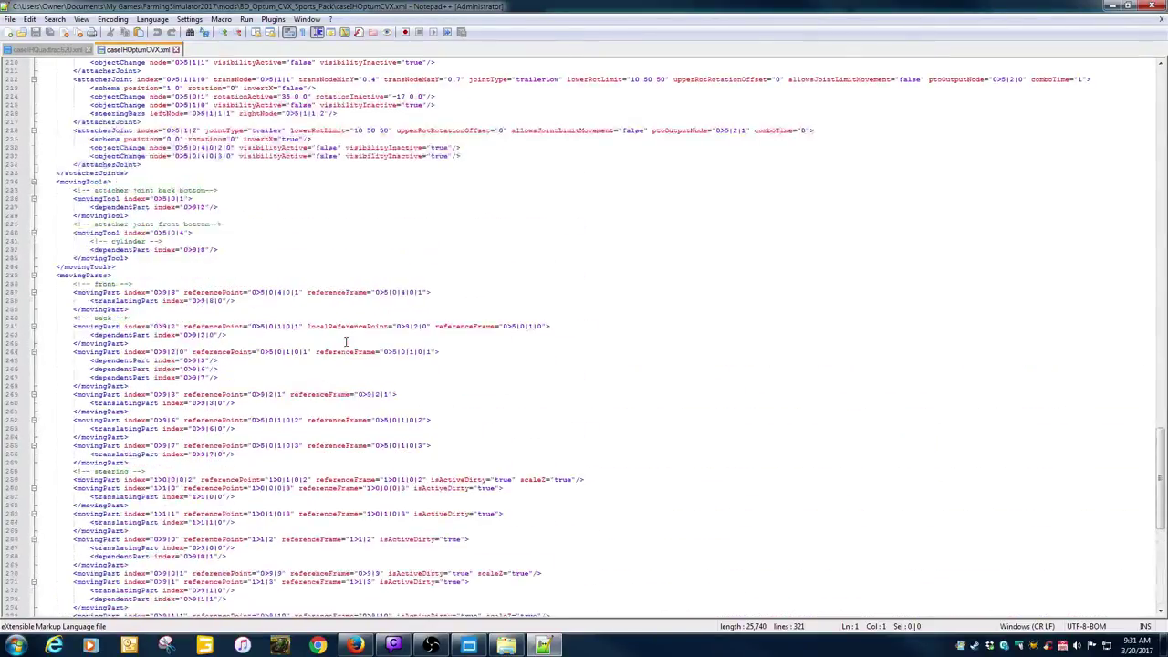
scroll(345, 341, "up", 20)
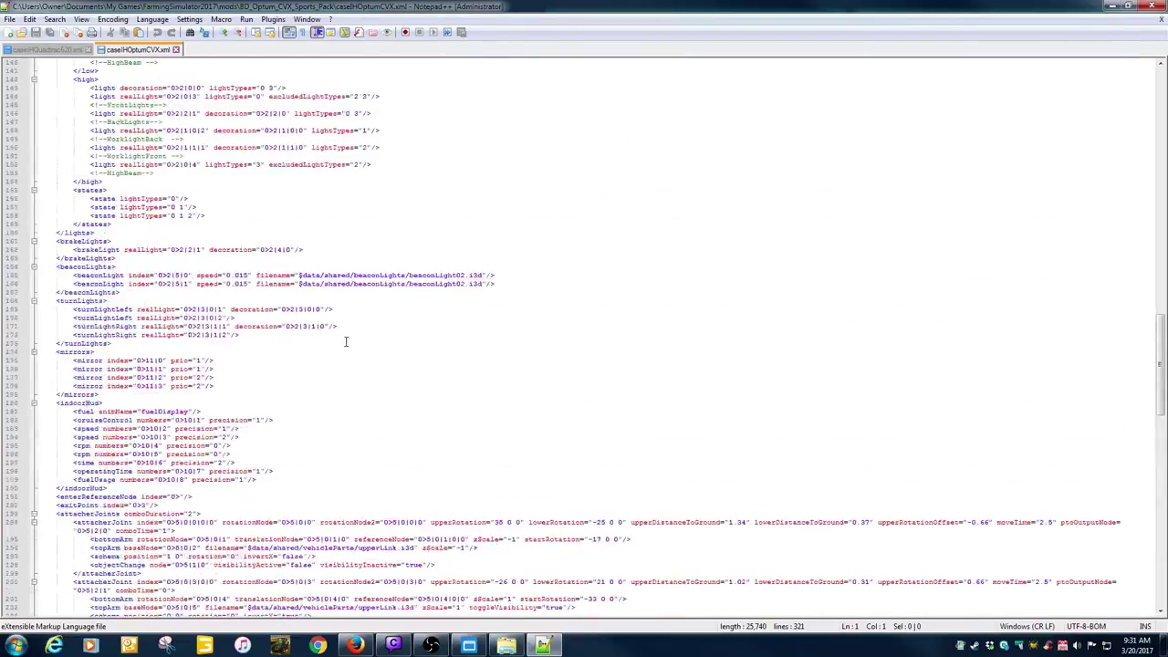
scroll(346, 342, "up", 2)
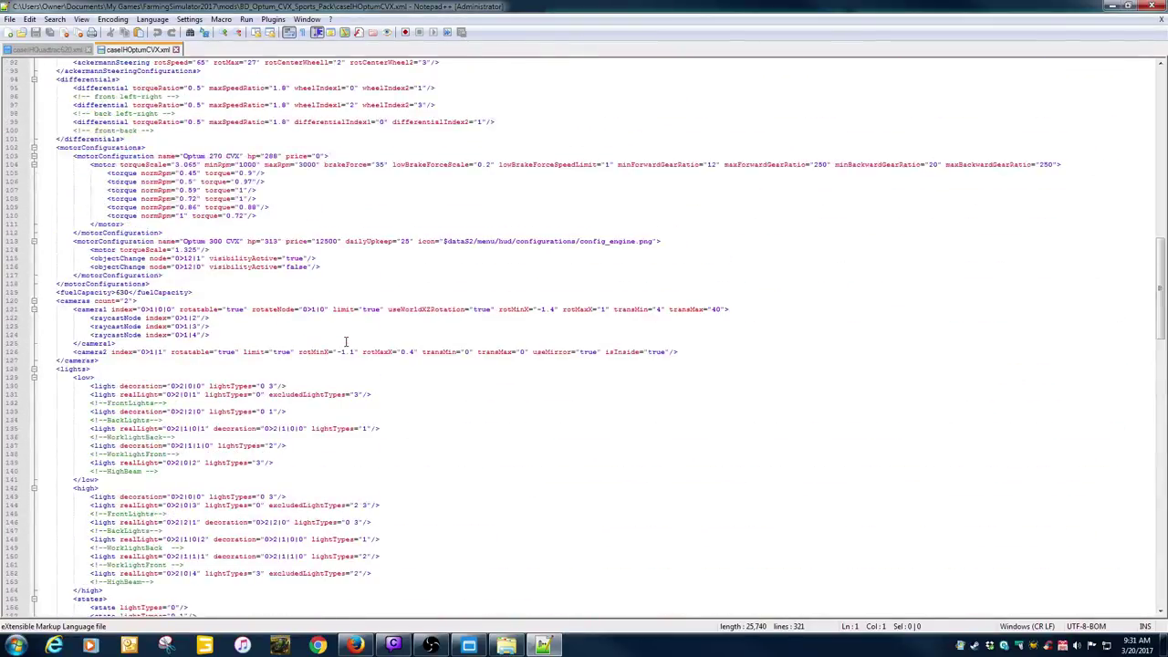
scroll(232, 338, "up", 10)
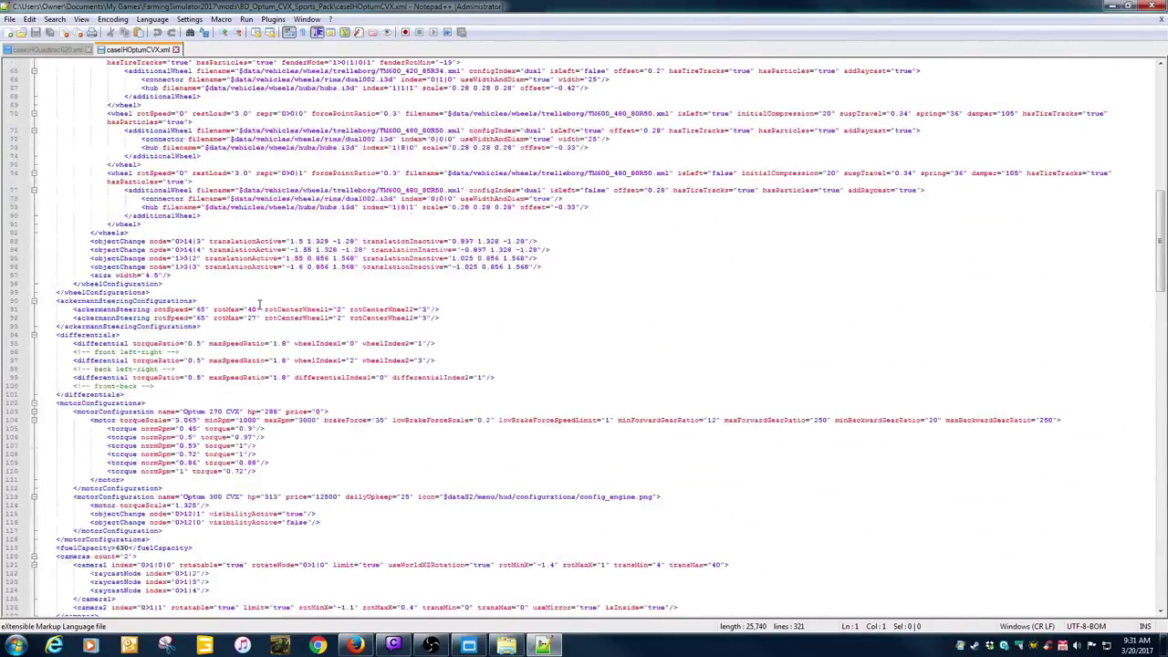
left_click(152, 293)
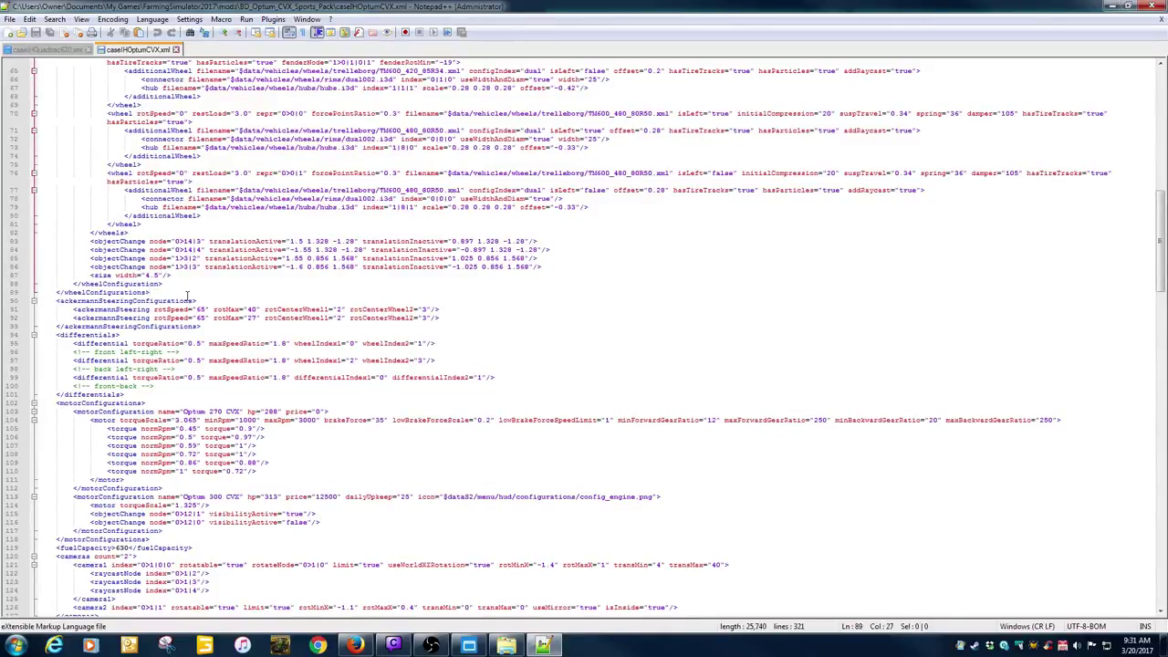
key("Return")
key("Return")
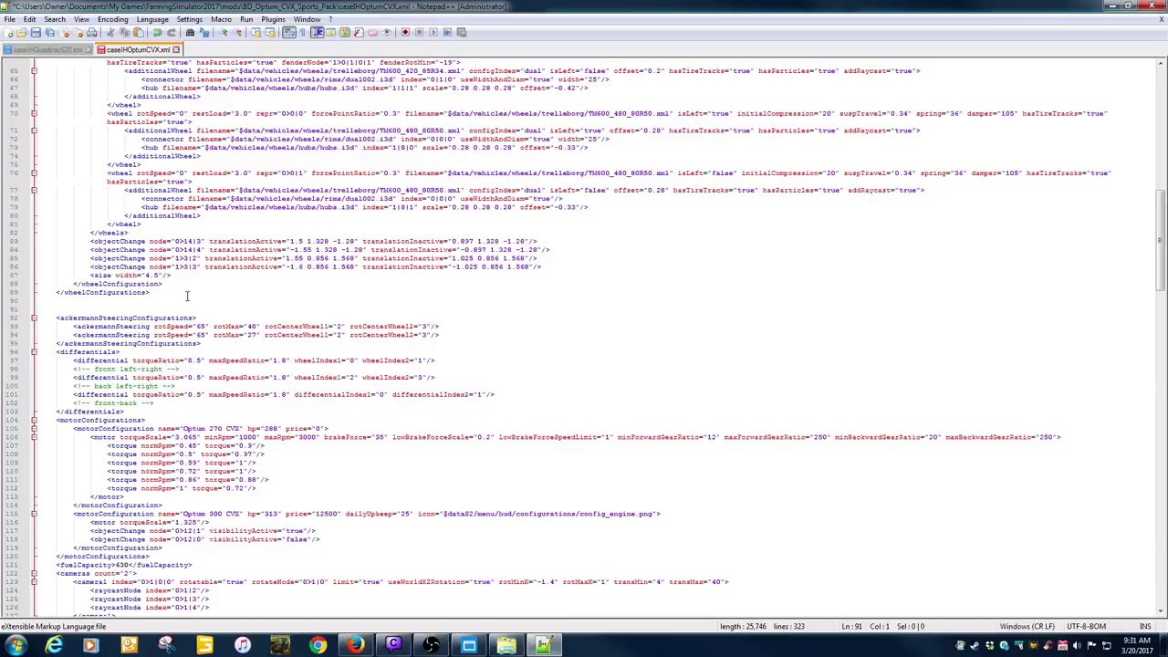
key("ctrl+v")
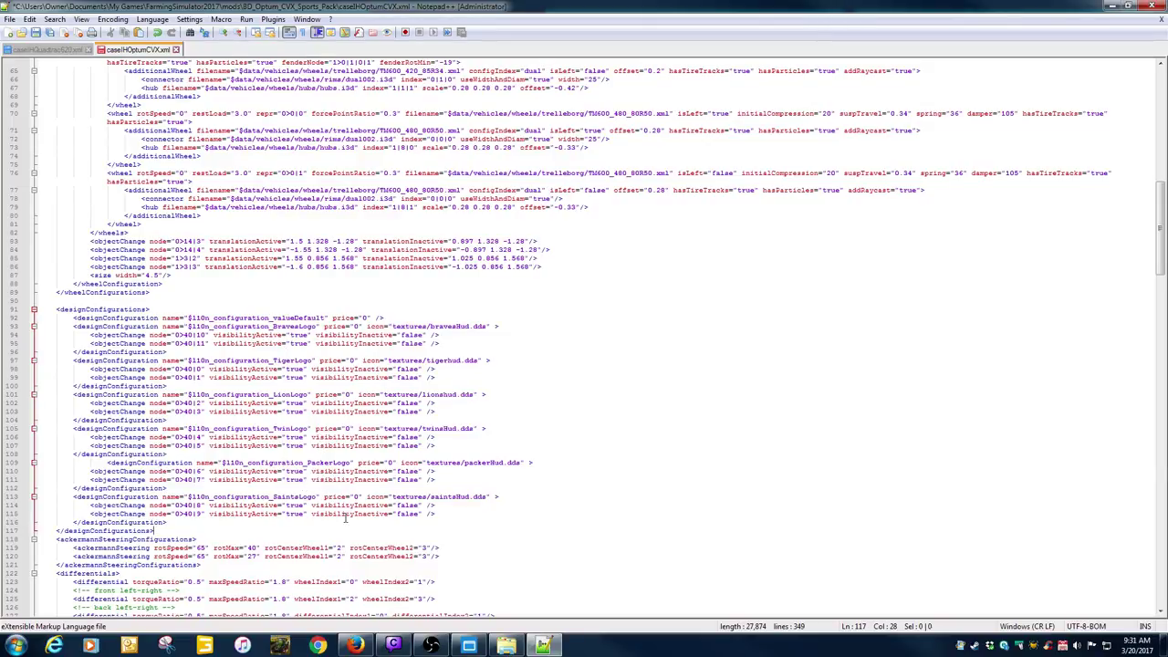
Delete the LionLogo, TwinLogo, PackerLogo and SaintsLogo entries from the pasted designConfigurations block, including the leftover closing designConfiguration tag.
left_click_drag(436, 516, 7, 396)
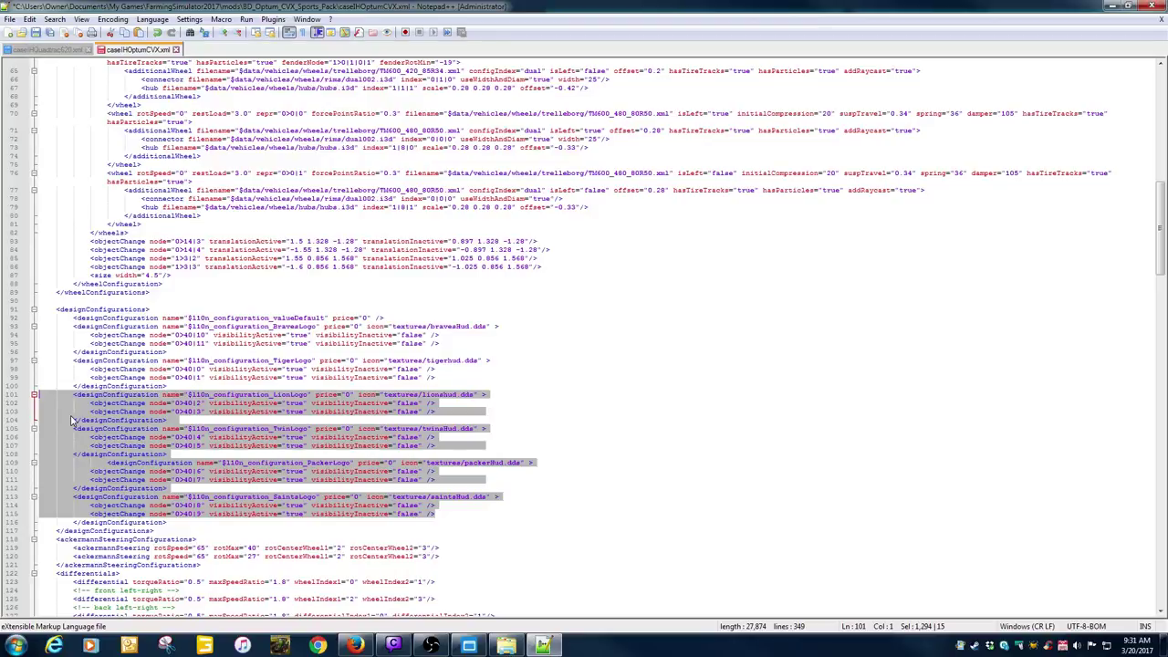
key("Delete")
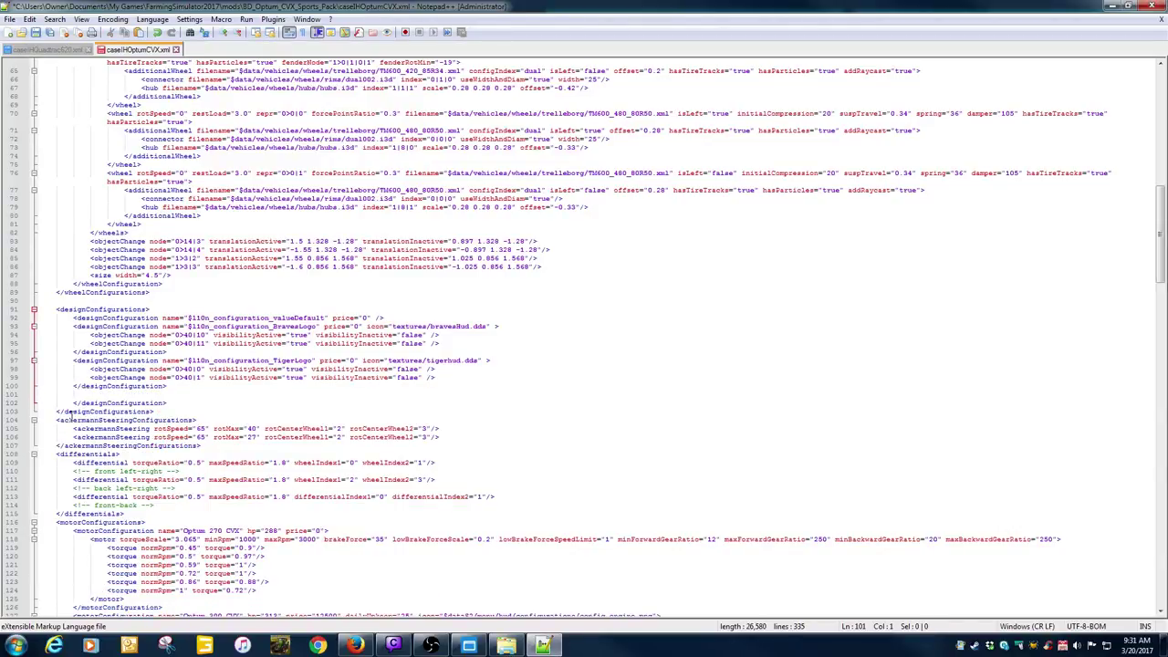
key("Delete")
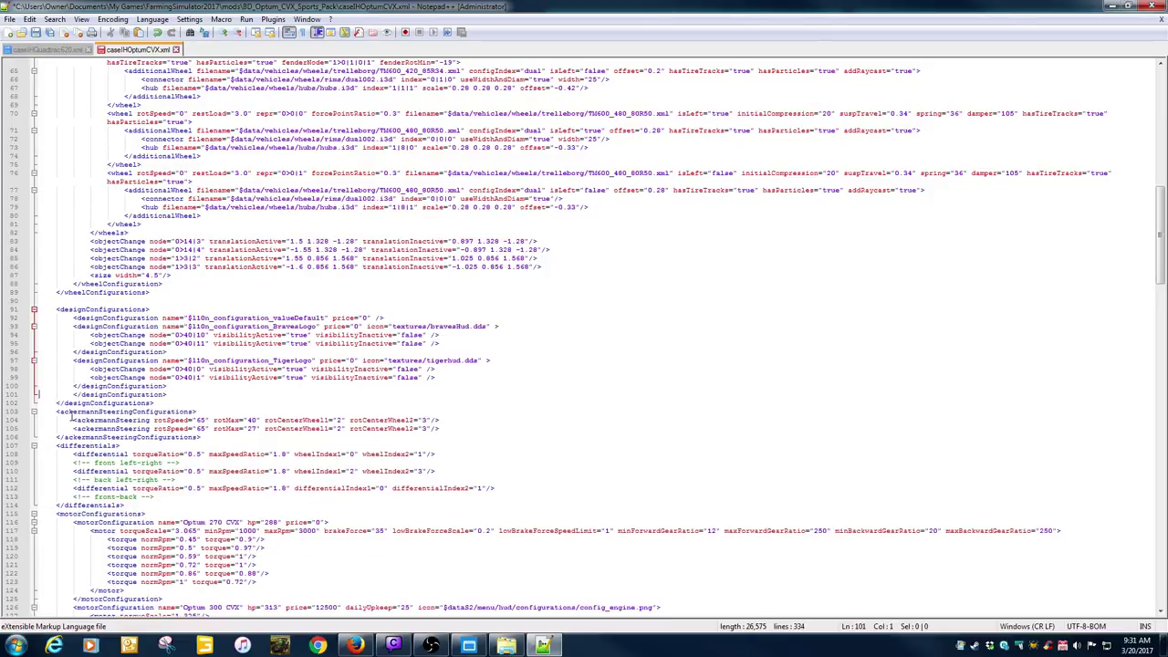
key("Delete")
key("Delete")
key("Delete")
key("Delete")
key("Delete")
key("Delete")
key("Delete")
key("Delete")
key("Delete")
key("Delete")
key("Delete")
key("Delete")
key("Delete")
key("Delete")
key("Delete")
key("Delete")
key("Delete")
key("Delete")
key("Delete")
key("Delete")
key("Delete")
key("Delete")
key("Delete")
key("Delete")
key("Delete")
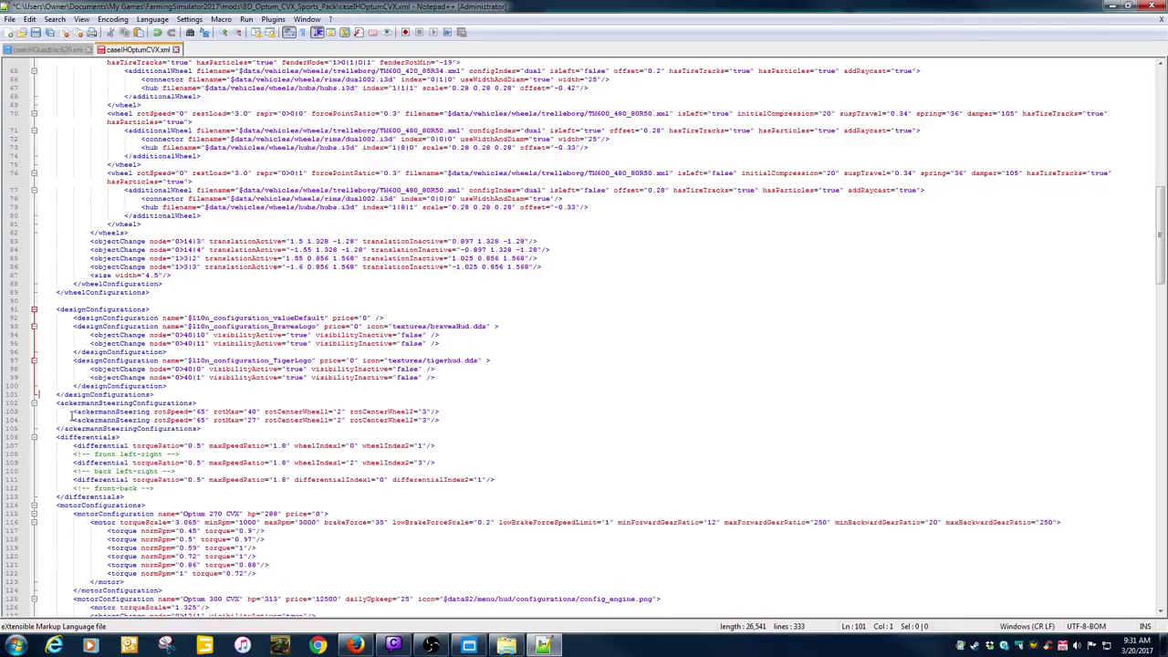
Add blank lines after and before the designConfigurations block in caseIHOptumCVX.xml.
key("Return")
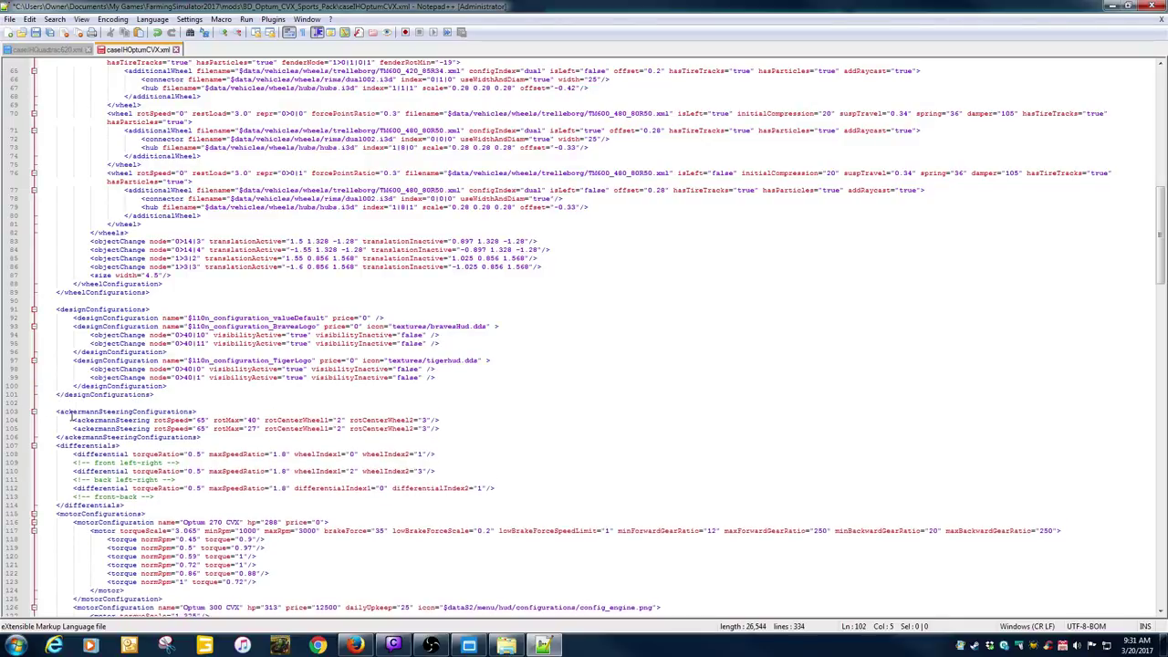
left_click(55, 310)
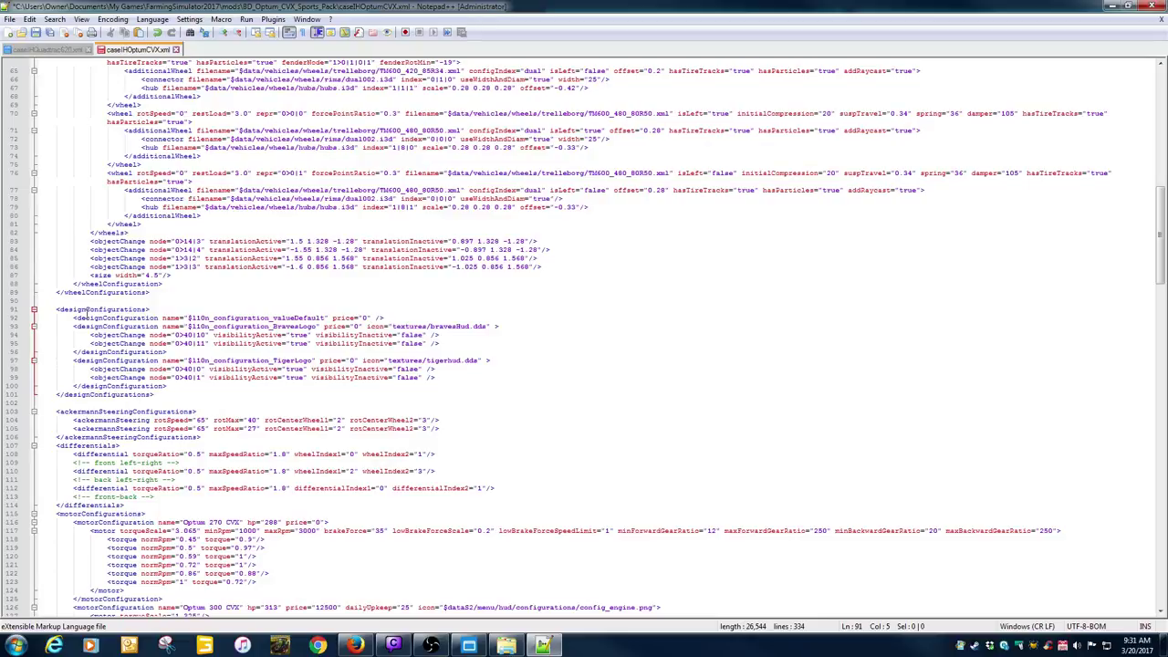
key("Up")
key("Return")
Insert the comment <!--Logo Config--> on the empty line directly above the designConfigurations block.
scroll(82, 312, "up", 17)
left_click(82, 310)
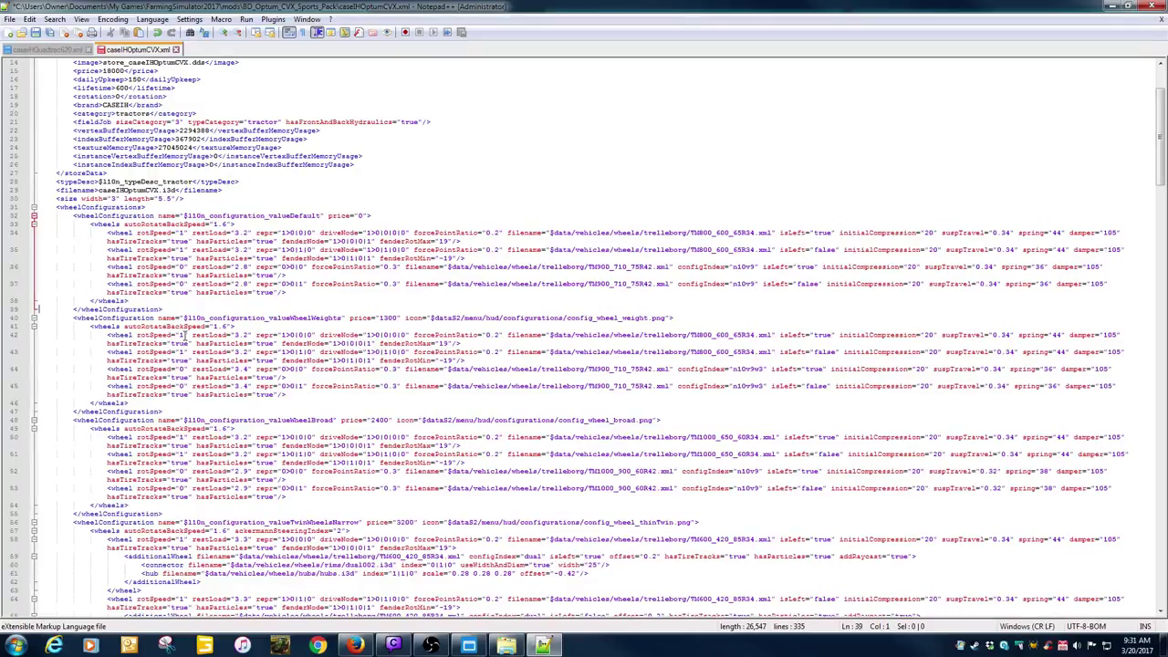
scroll(173, 336, "down", 9)
scroll(185, 337, "up", 7)
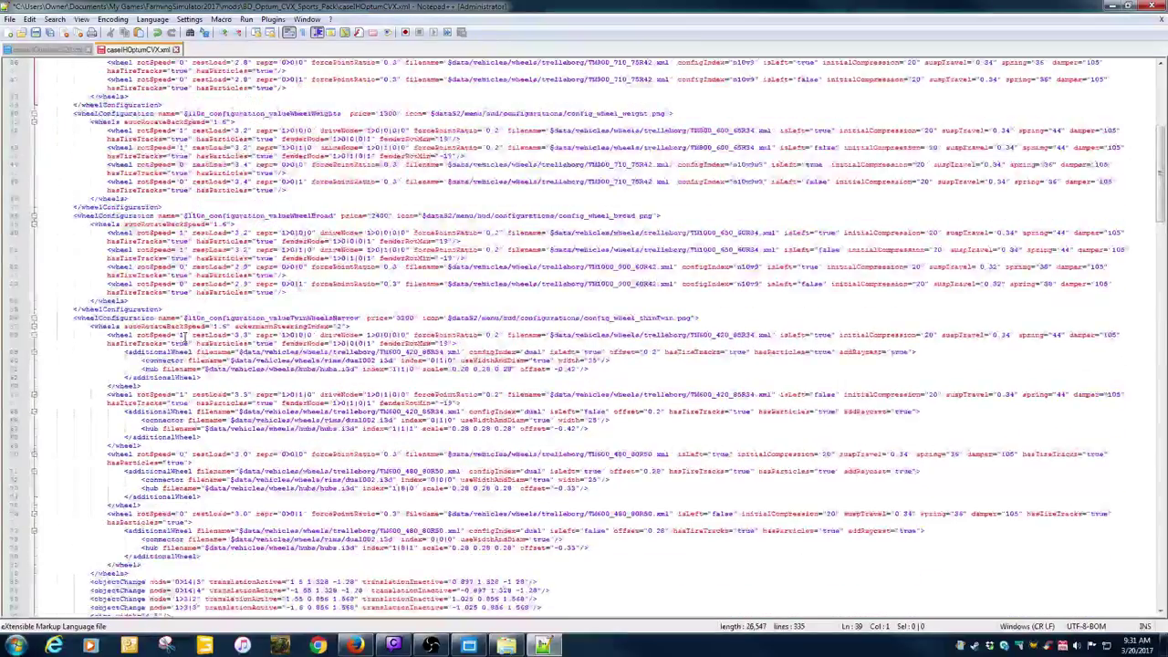
scroll(185, 338, "down", 14)
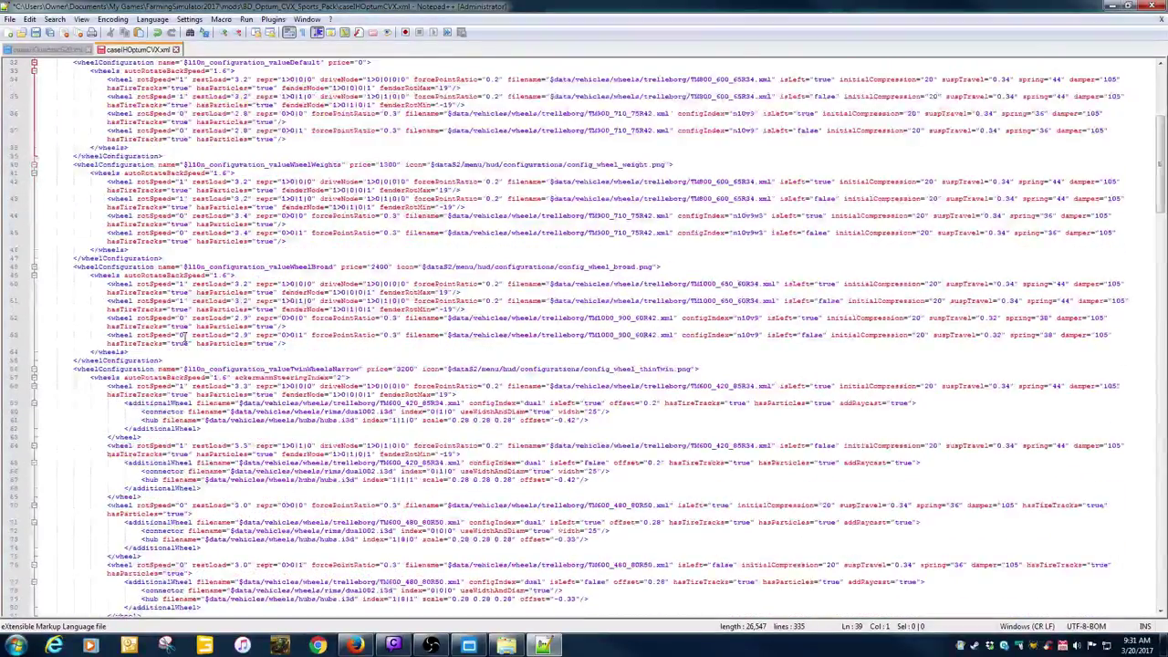
scroll(185, 337, "down", 2)
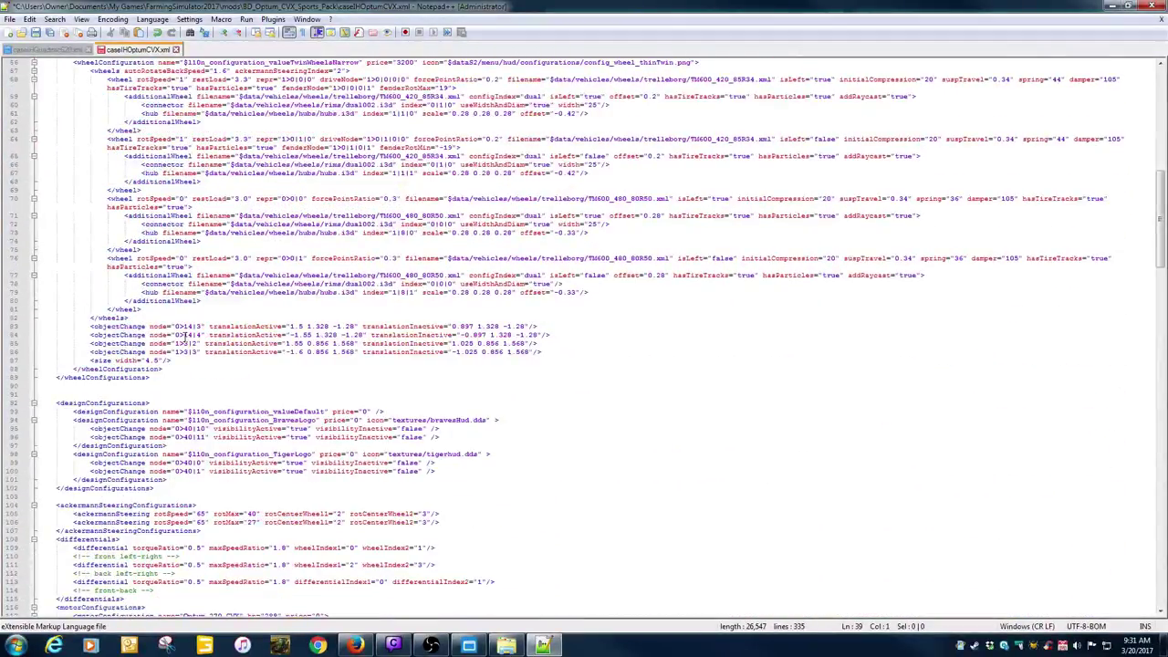
scroll(185, 337, "down", 2)
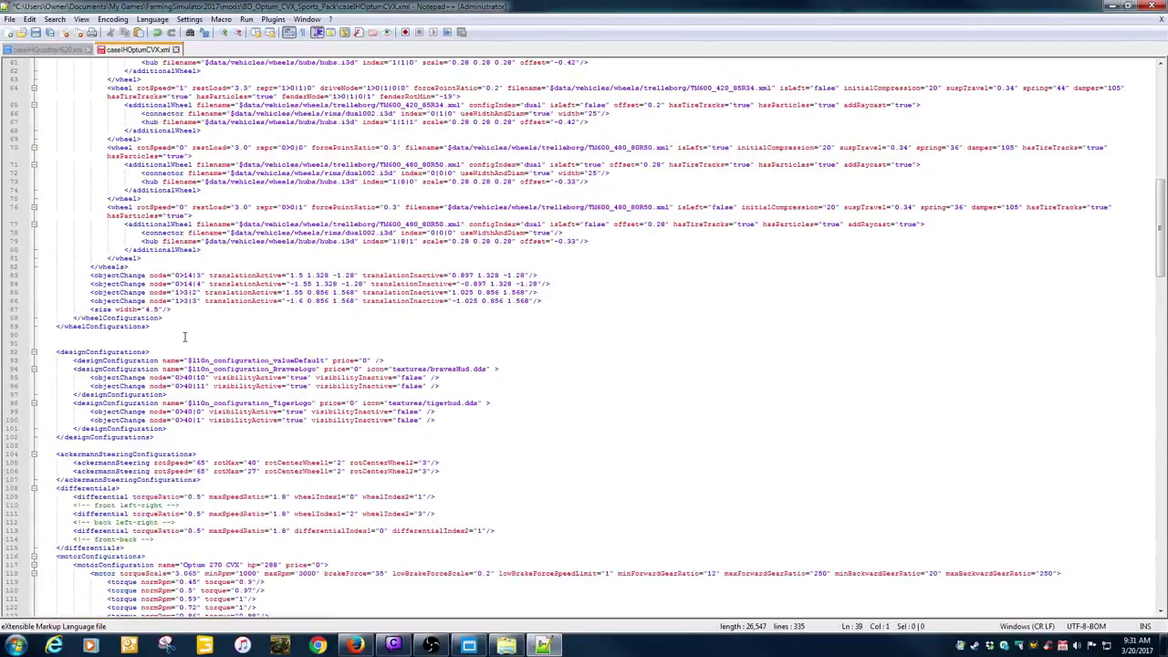
left_click(91, 343)
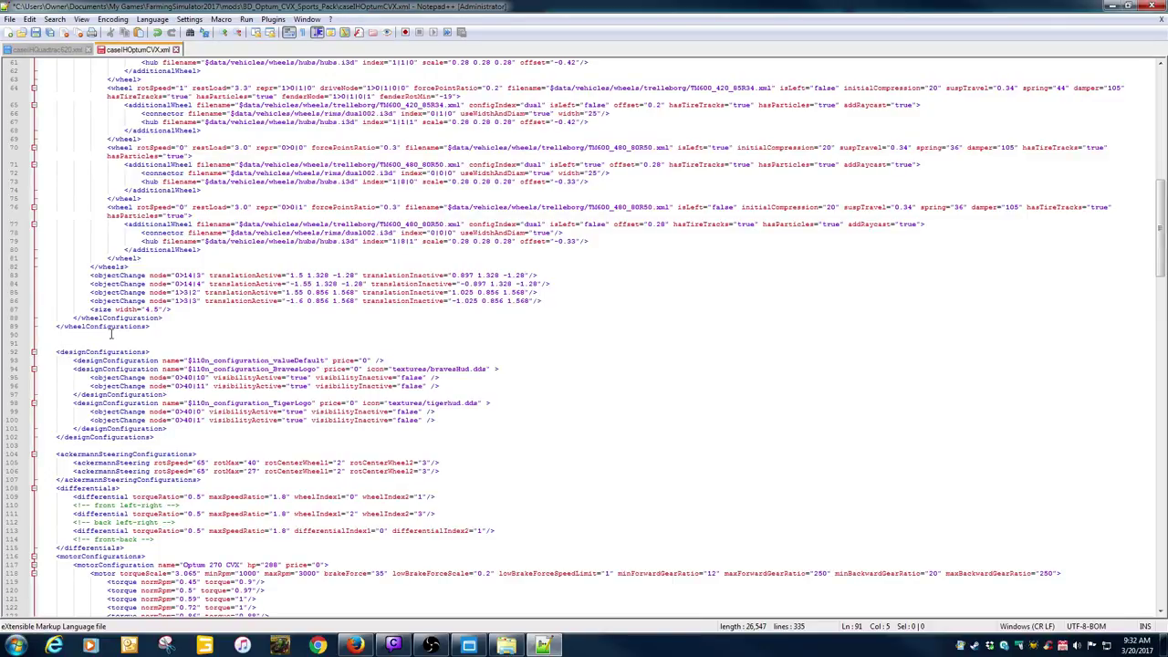
type("<!--")
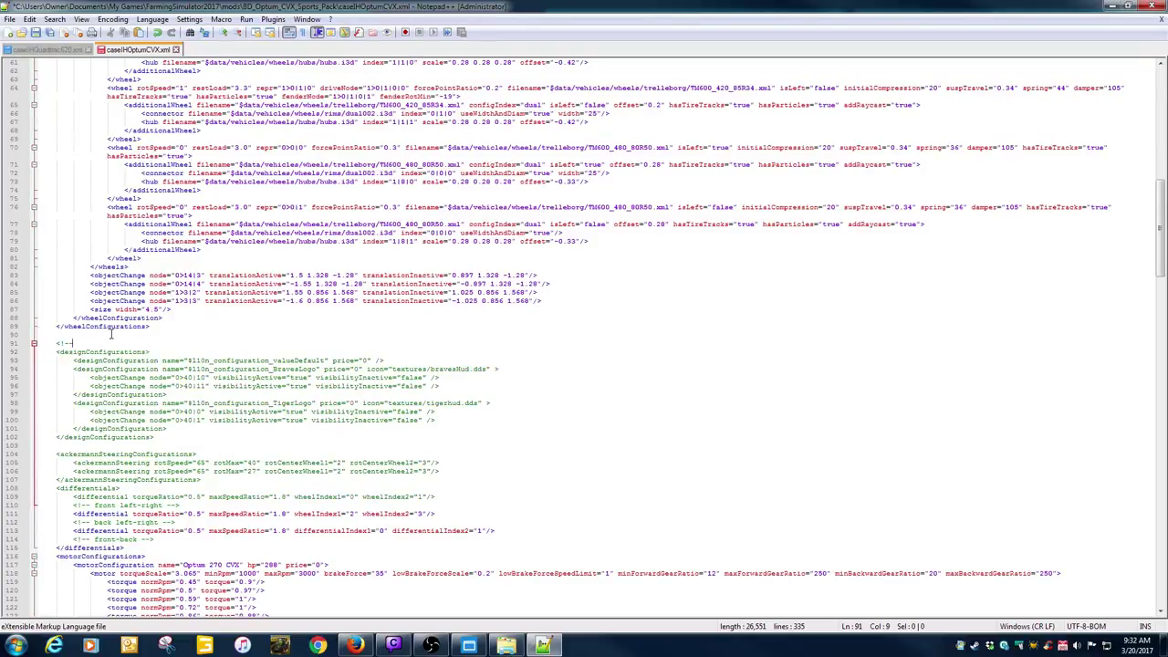
type("Logo Config-->")
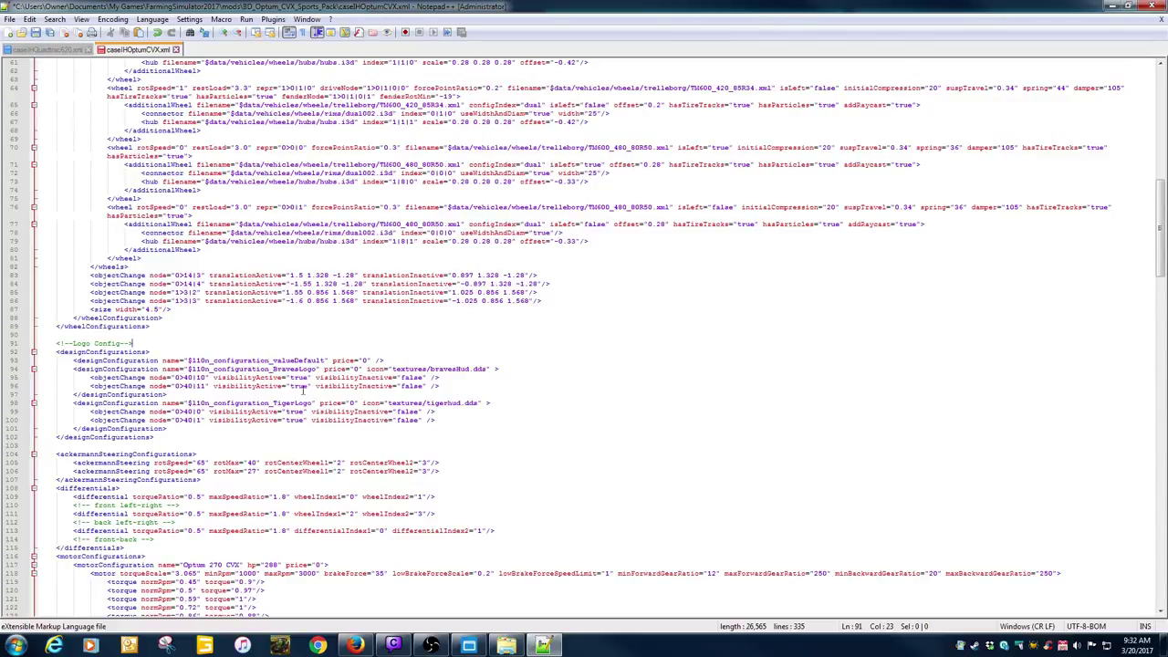
Open modDesc.xml from the BD_QuadTrac_620 mod folder.
left_click(1111, 6)
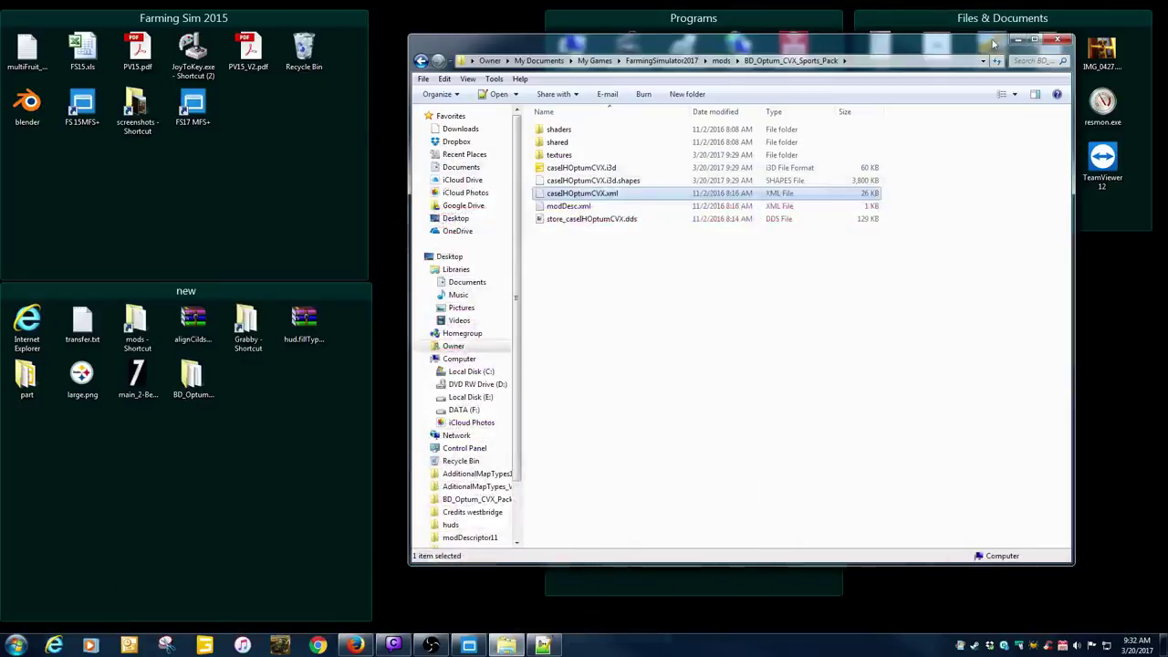
left_click(721, 61)
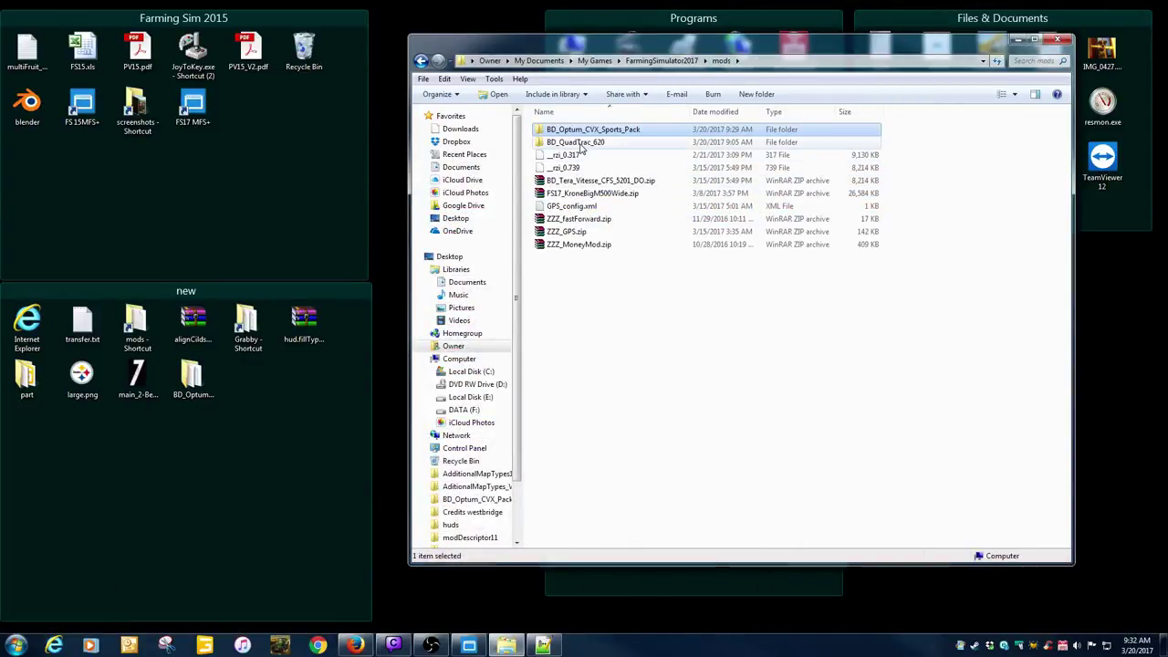
double_click(581, 146)
double_click(569, 244)
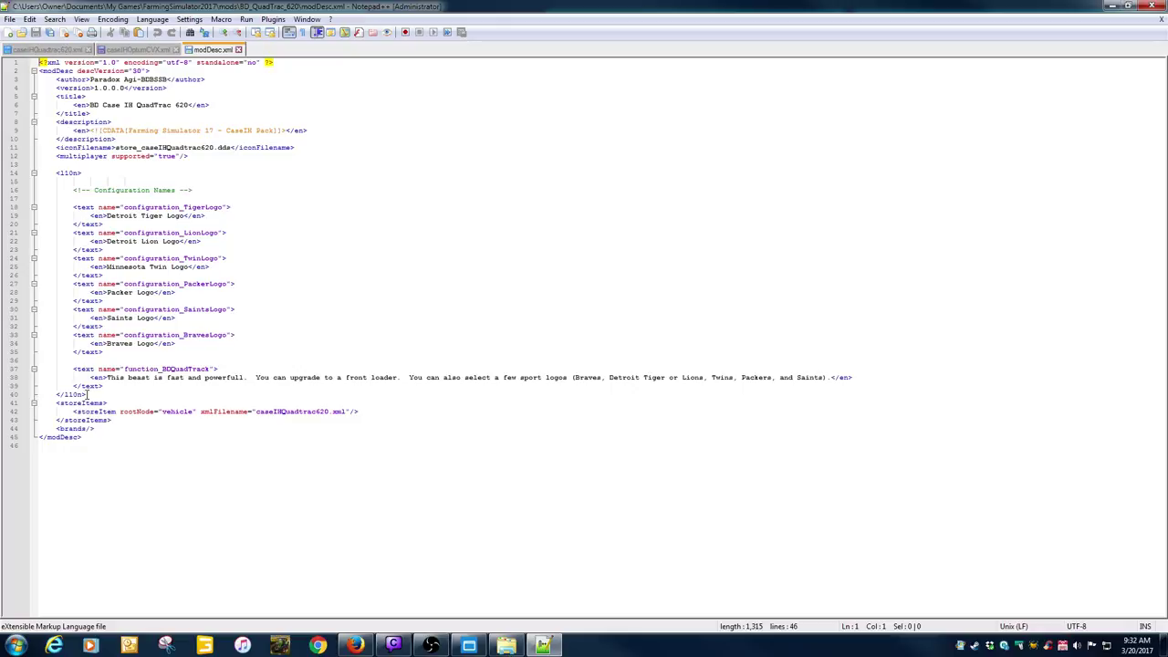
Copy the whole l10n block, from its opening to its closing tag, in the QuadTrac modDesc.xml.
left_click_drag(88, 397, 20, 175)
right_click(95, 227)
left_click(121, 247)
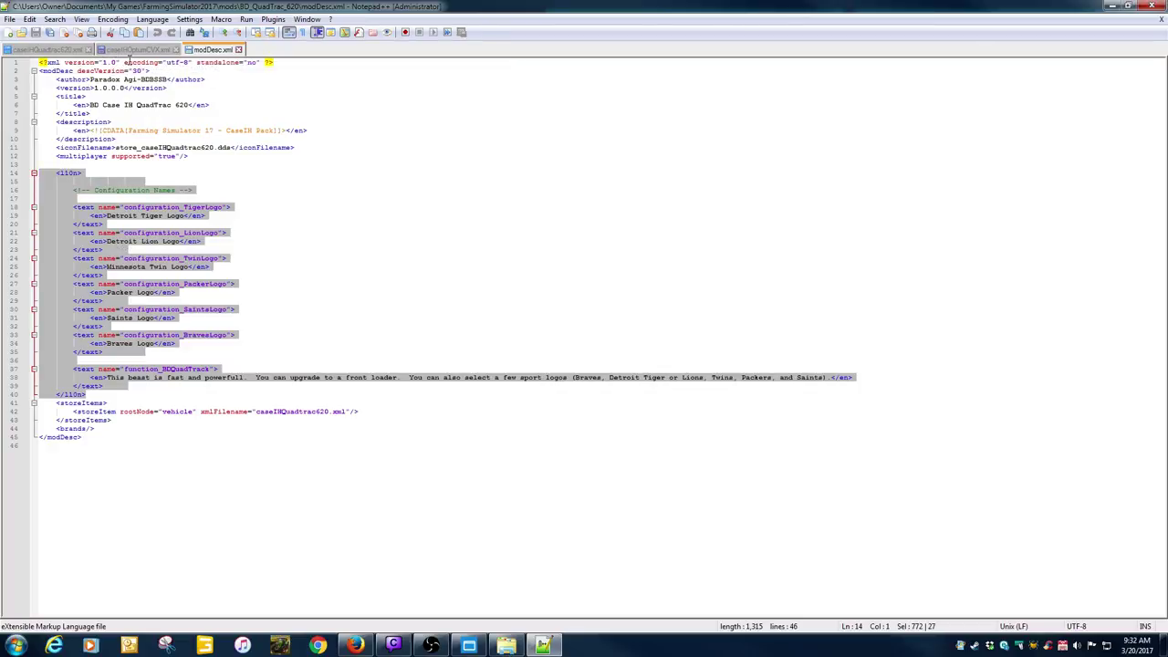
Open modDesc.xml from the BD_Optum_CVX_Sports_Pack mod folder.
left_click(1111, 6)
left_click(721, 60)
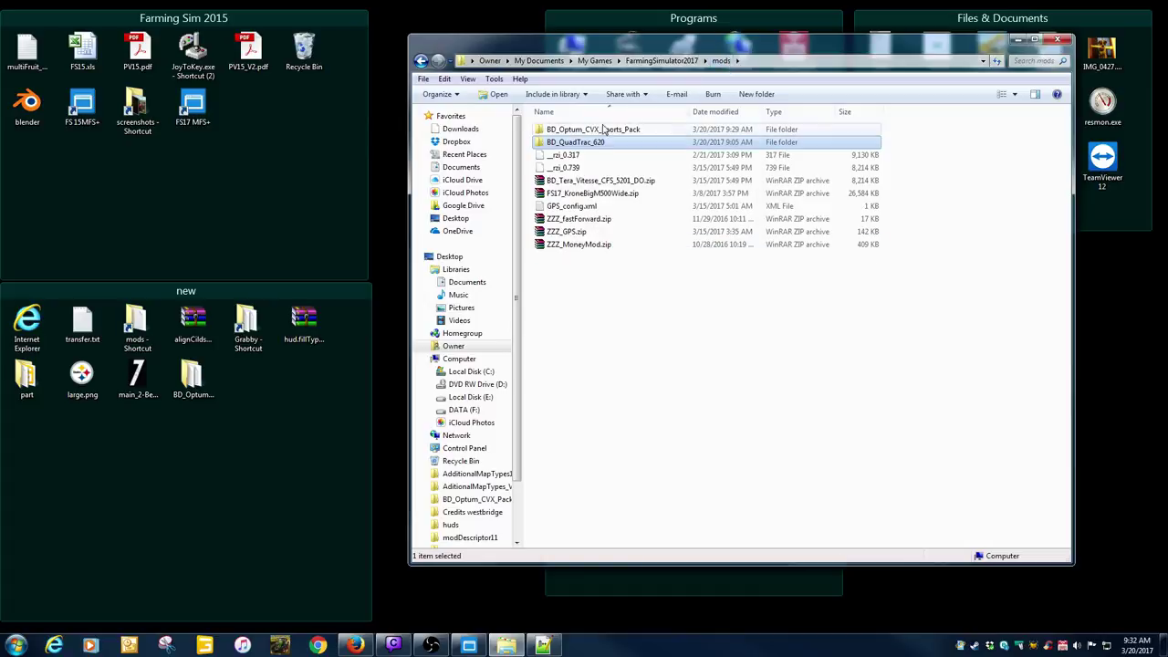
left_click(584, 132)
double_click(584, 135)
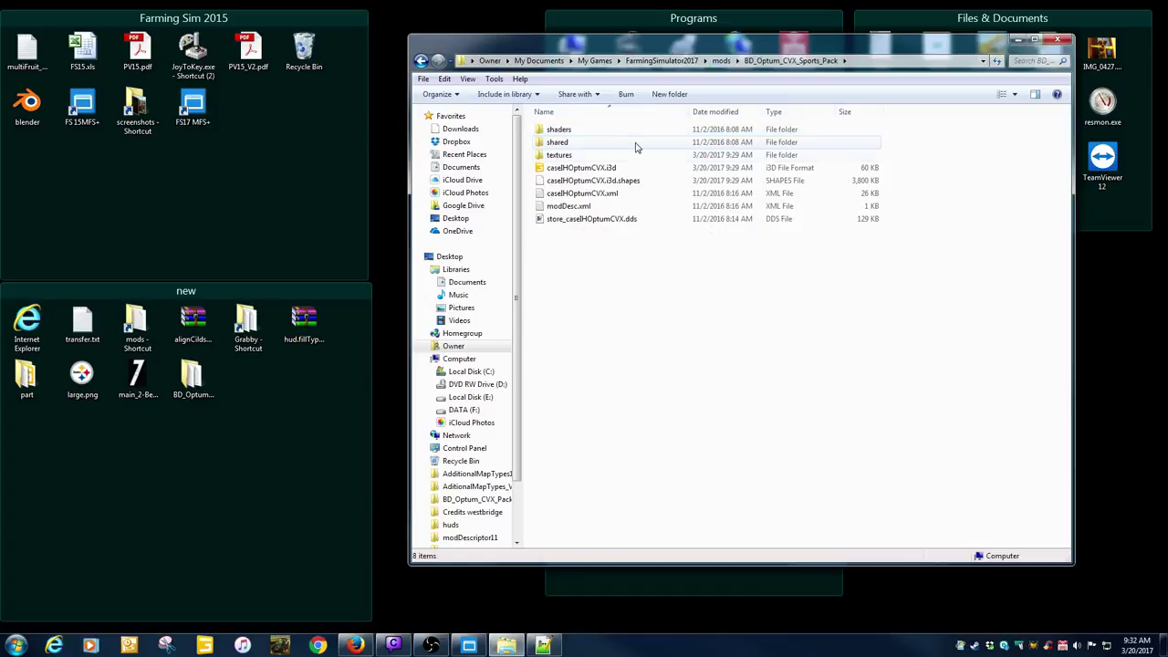
double_click(626, 205)
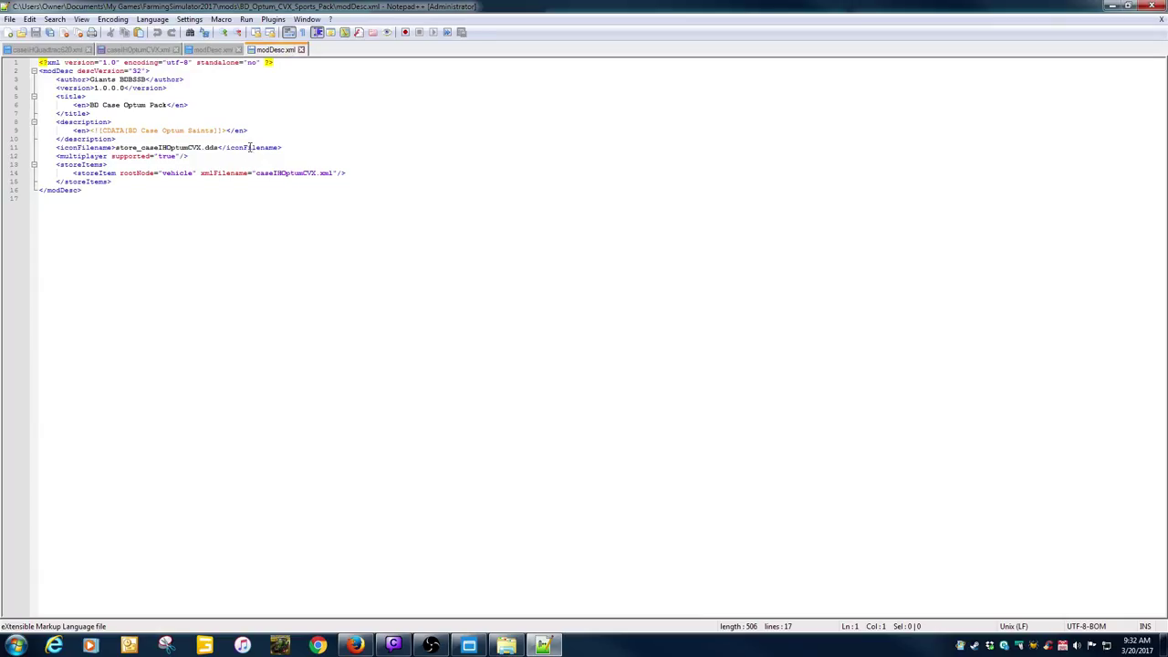
Paste the copied l10n block on a new line between the multiplayer line and storeItems in the Optum modDesc.xml.
left_click(180, 157)
left_click(197, 157)
key("Return")
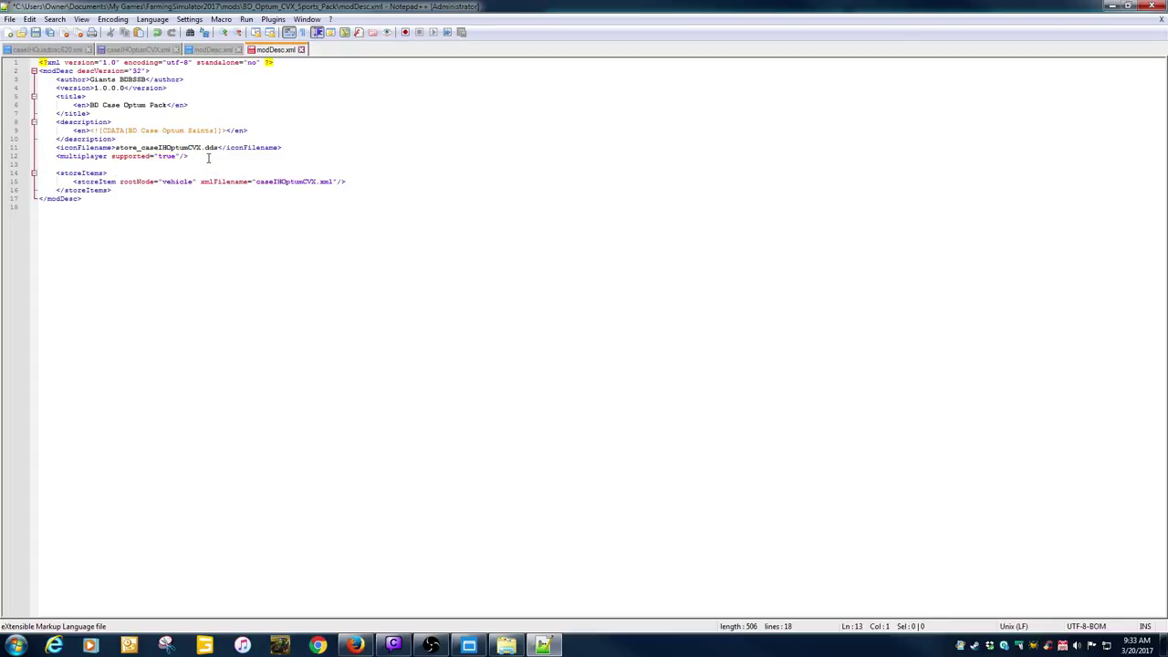
key("ctrl+v")
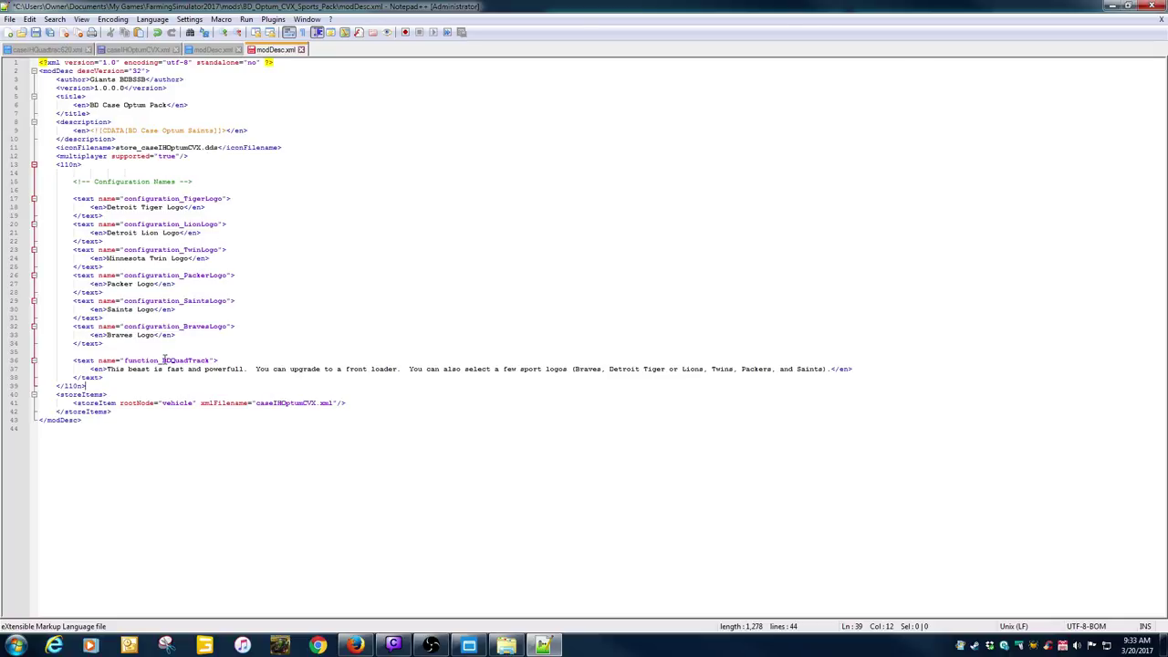
Rename the text entry function_BDQuadTrack to function_BDSportsPack.
left_click(169, 361)
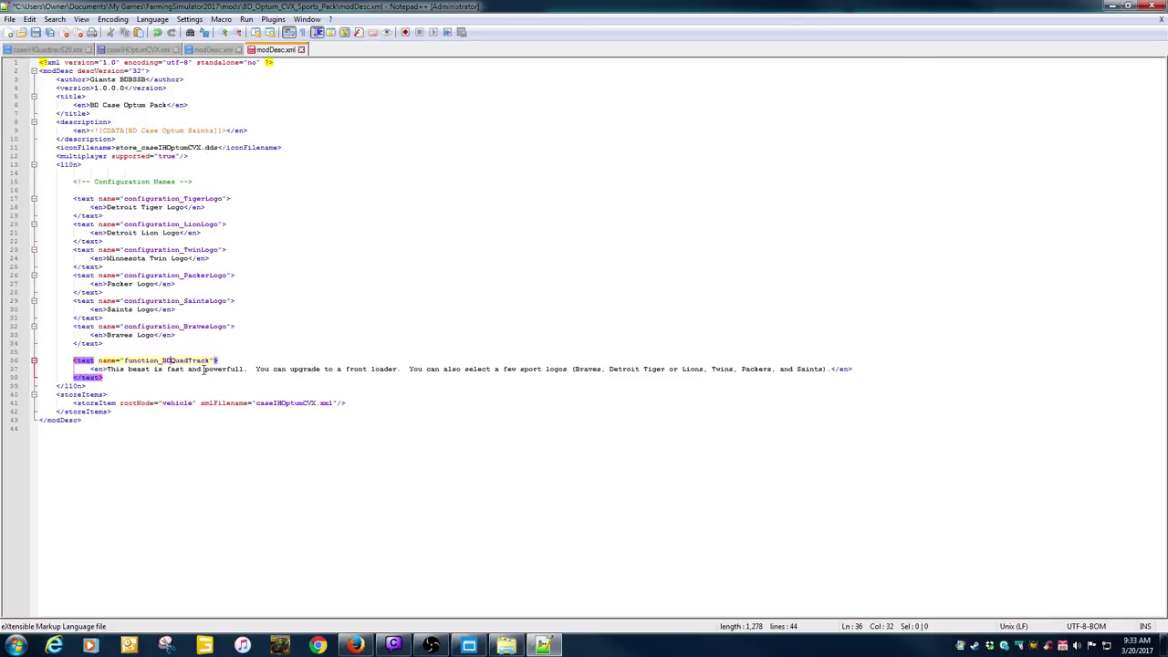
key("Delete")
key("Delete")
key("Delete")
key("Delete")
key("Delete")
key("Delete")
key("Delete")
key("Delete")
key("Delete")
type("Sports")
key("BackSpace")
key("BackSpace")
type("sPack")
Delete the sentences about the fast beast and the front loader upgrade from the function_BDSportsPack description.
left_click(408, 370)
key("BackSpace")
key("BackSpace")
key("BackSpace")
key("BackSpace")
key("BackSpace")
key("BackSpace")
key("BackSpace")
key("BackSpace")
key("BackSpace")
key("BackSpace")
key("BackSpace")
key("BackSpace")
key("BackSpace")
key("BackSpace")
key("BackSpace")
key("BackSpace")
key("BackSpace")
key("BackSpace")
key("BackSpace")
key("BackSpace")
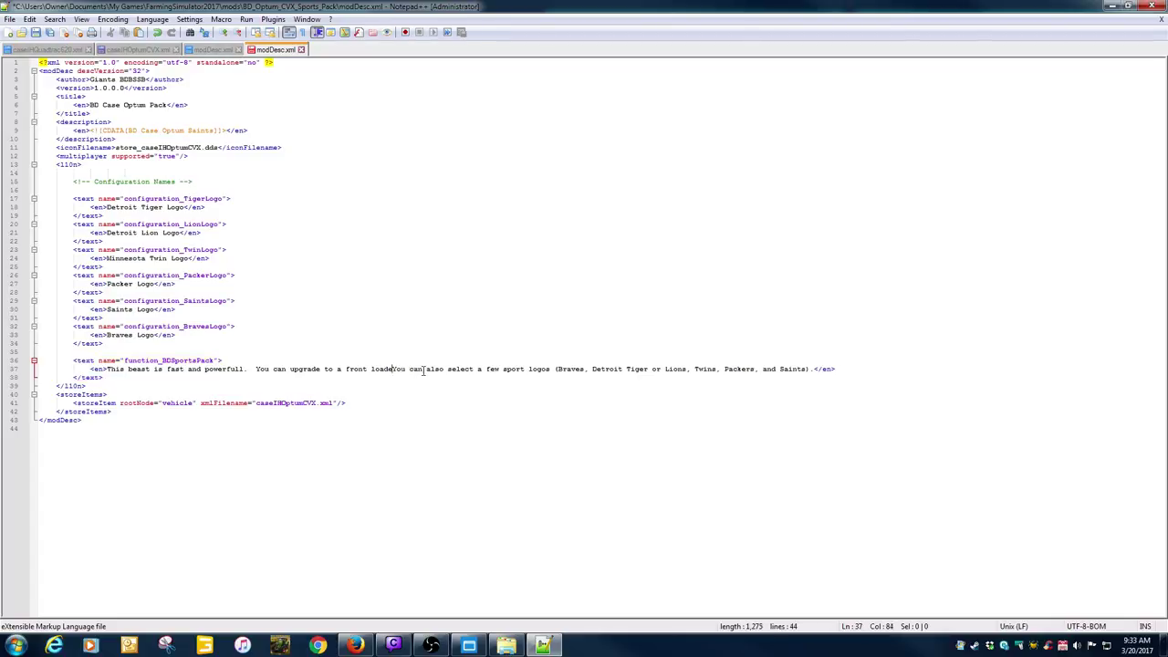
key("BackSpace")
key("BackSpace")
key("BackSpace")
key("BackSpace")
key("BackSpace")
key("BackSpace")
key("BackSpace")
key("BackSpace")
key("BackSpace")
key("BackSpace")
key("BackSpace")
key("BackSpace")
key("BackSpace")
key("BackSpace")
key("BackSpace")
key("BackSpace")
key("BackSpace")
key("BackSpace")
key("BackSpace")
key("BackSpace")
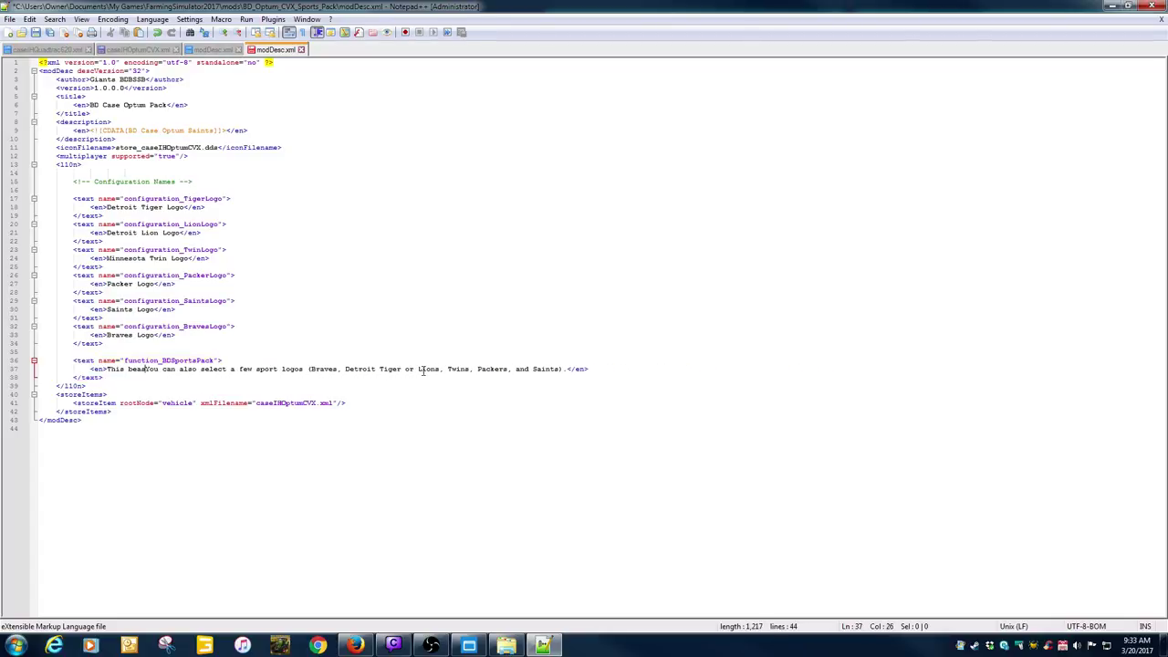
key("BackSpace")
key("BackSpace")
key("BackSpace")
key("BackSpace")
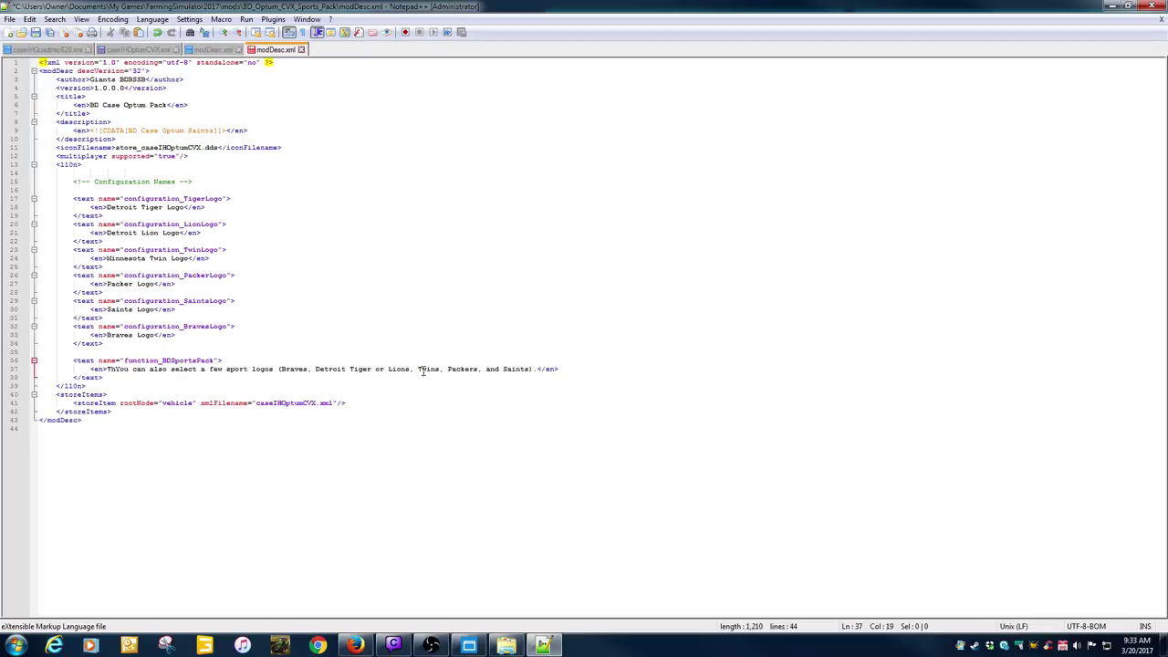
key("BackSpace")
key("BackSpace")
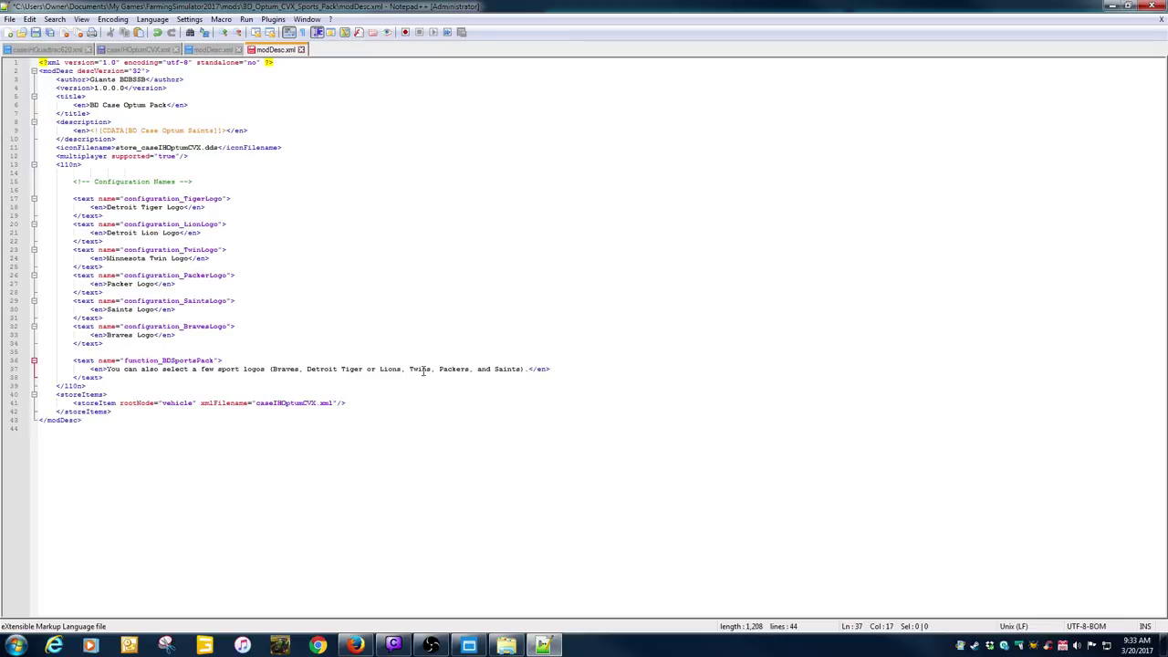
Replace the description's opening "You" with "With this tractor you".
type("With")
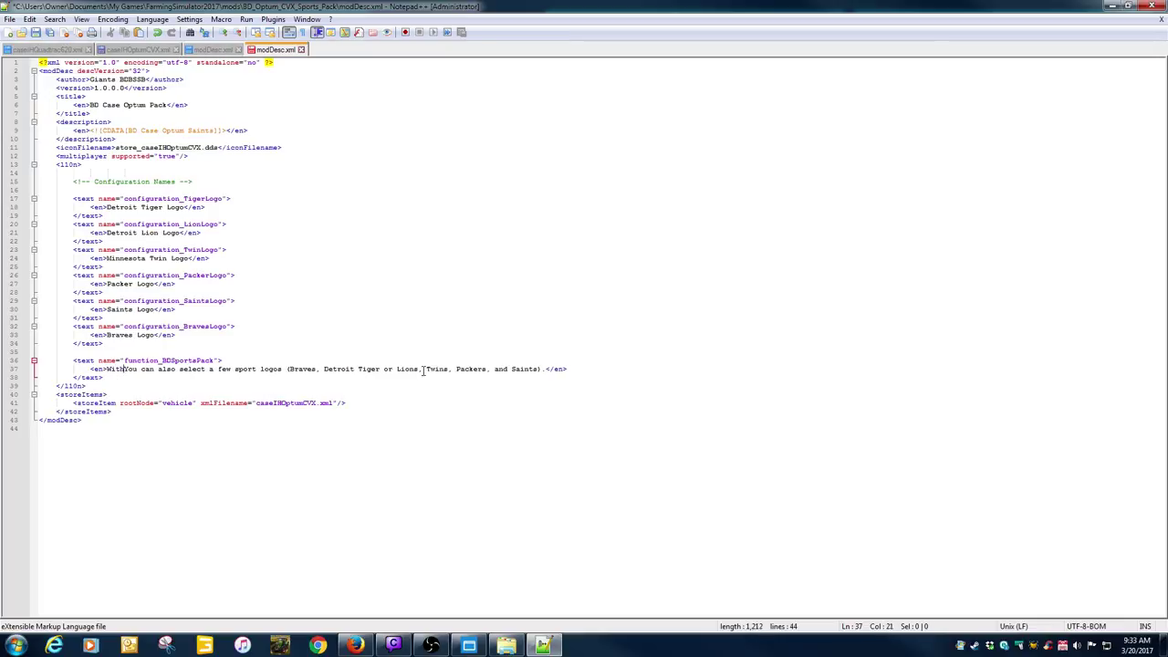
type(" this trac")
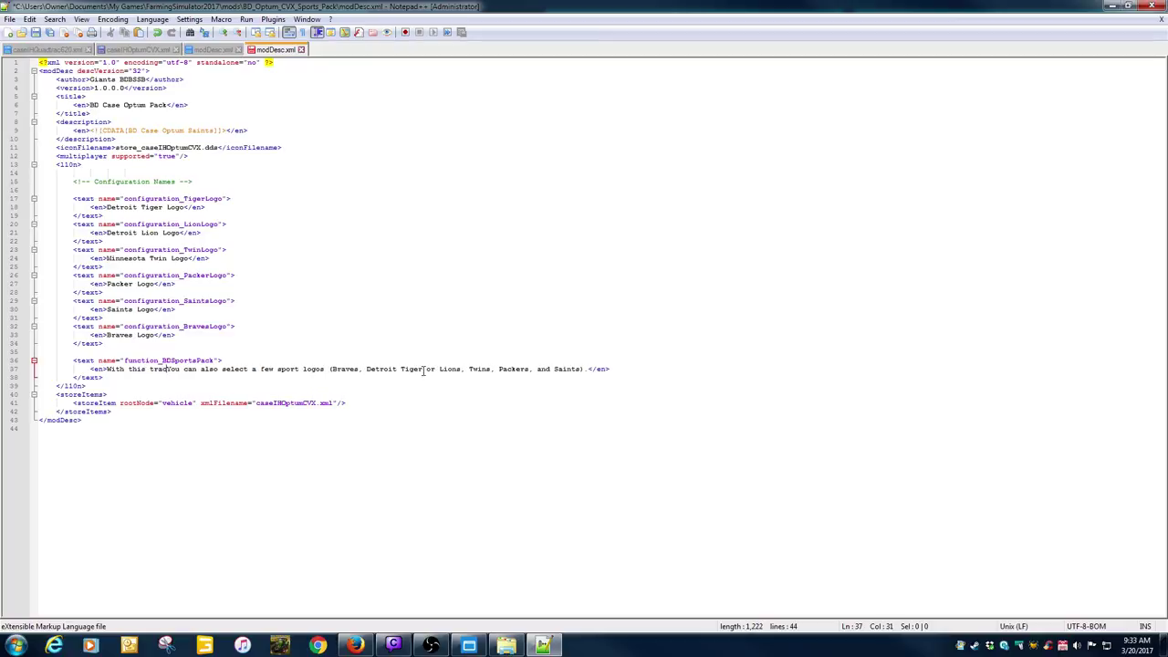
type("tor")
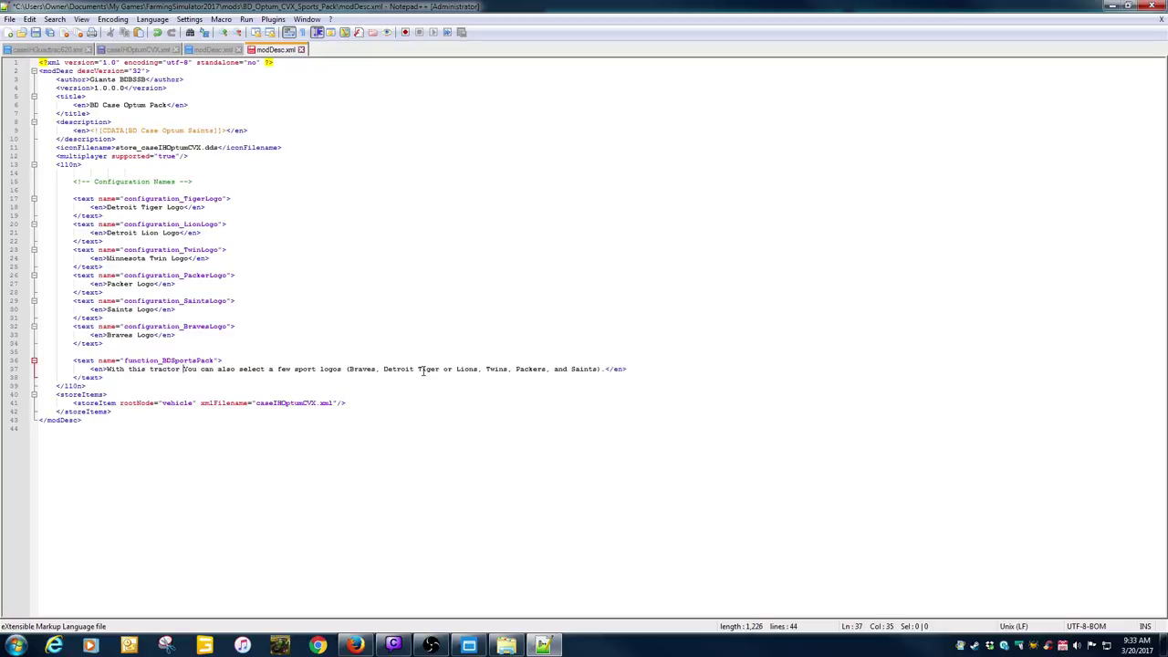
key("Delete")
key("Delete")
key("Delete")
key("Delete")
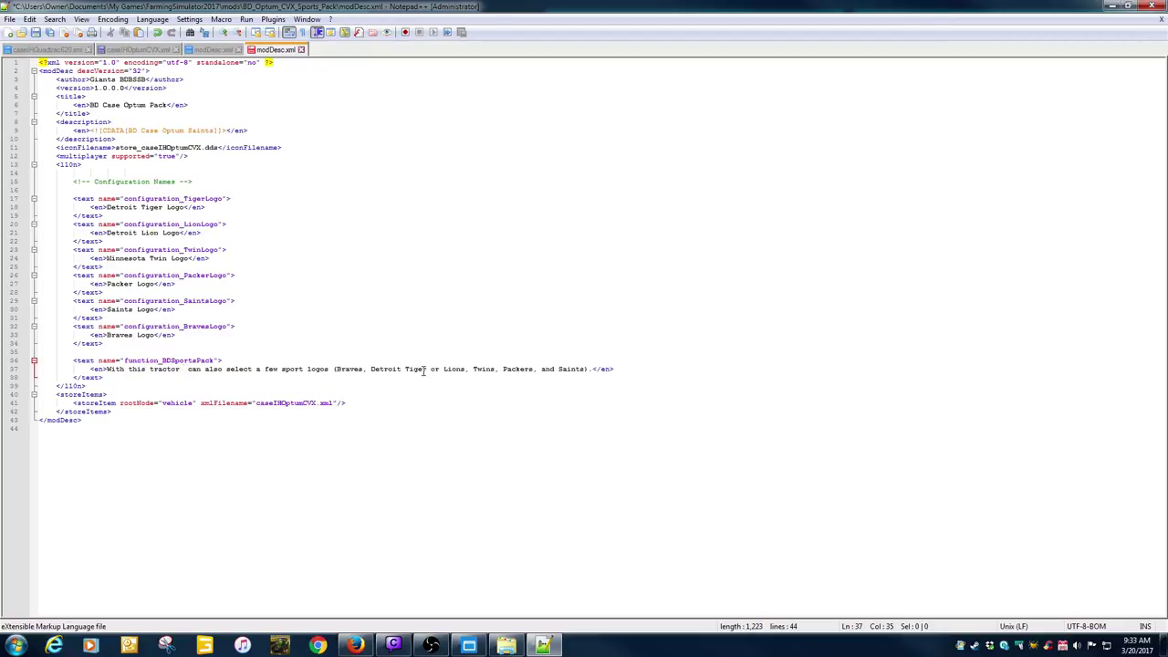
type("you")
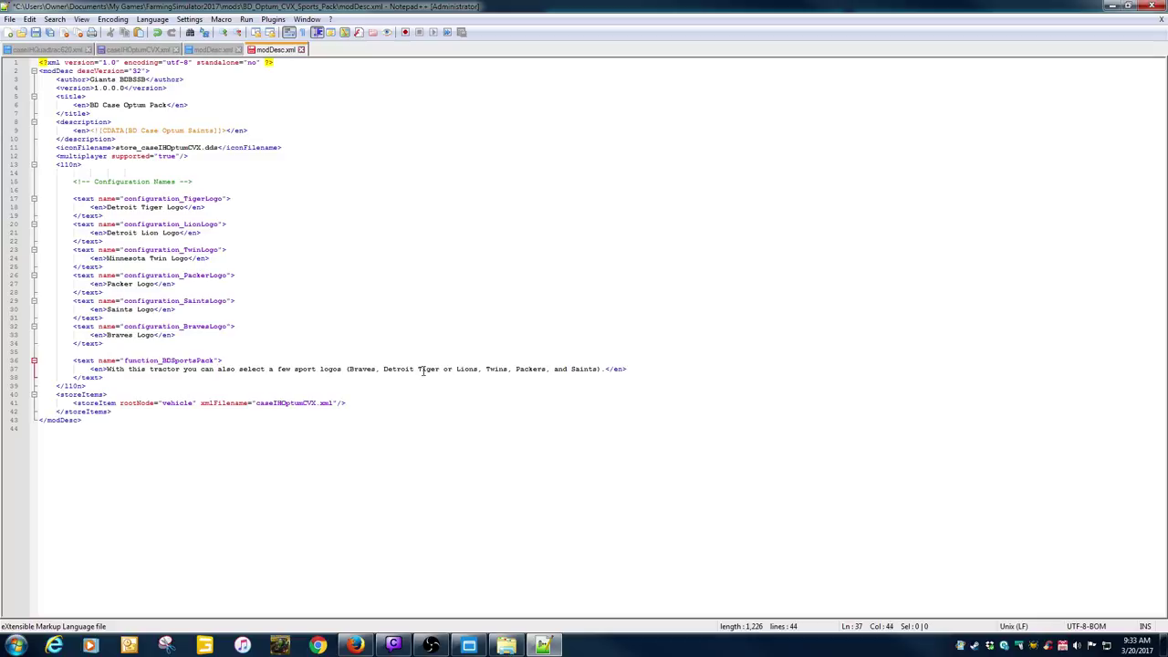
Delete "also select a few" from the description so it reads "you can sport logos".
key("Delete")
key("Delete")
key("Delete")
key("Delete")
key("Delete")
key("Delete")
key("Delete")
key("Delete")
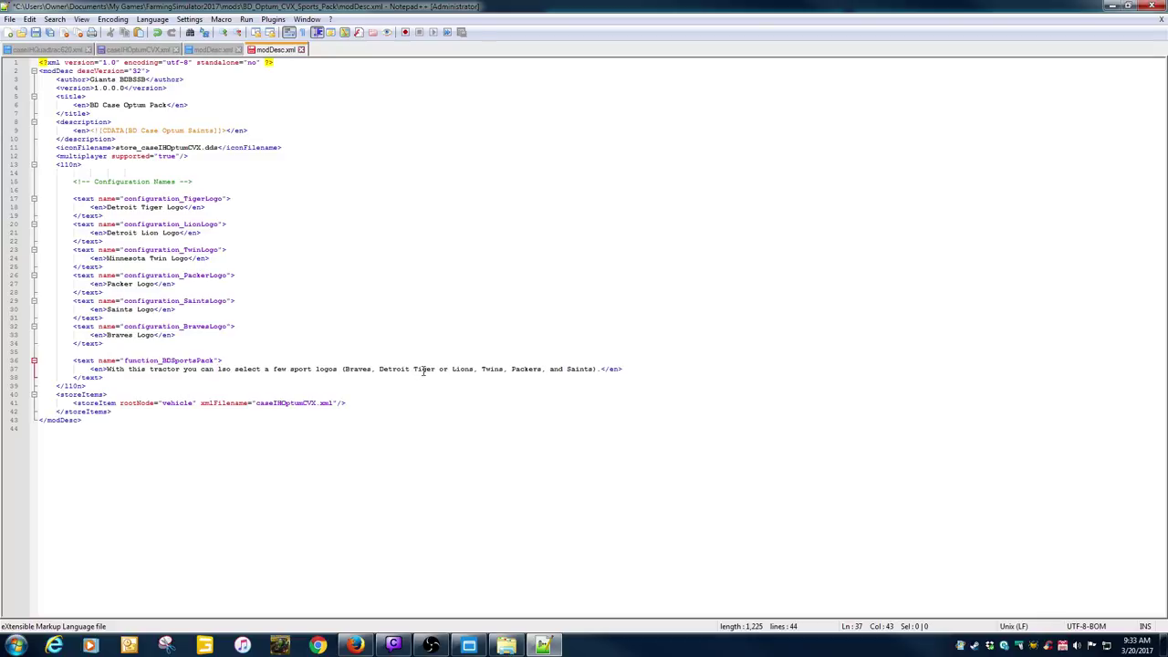
key("Delete")
key("Delete")
key("Delete")
key("Delete")
key("Delete")
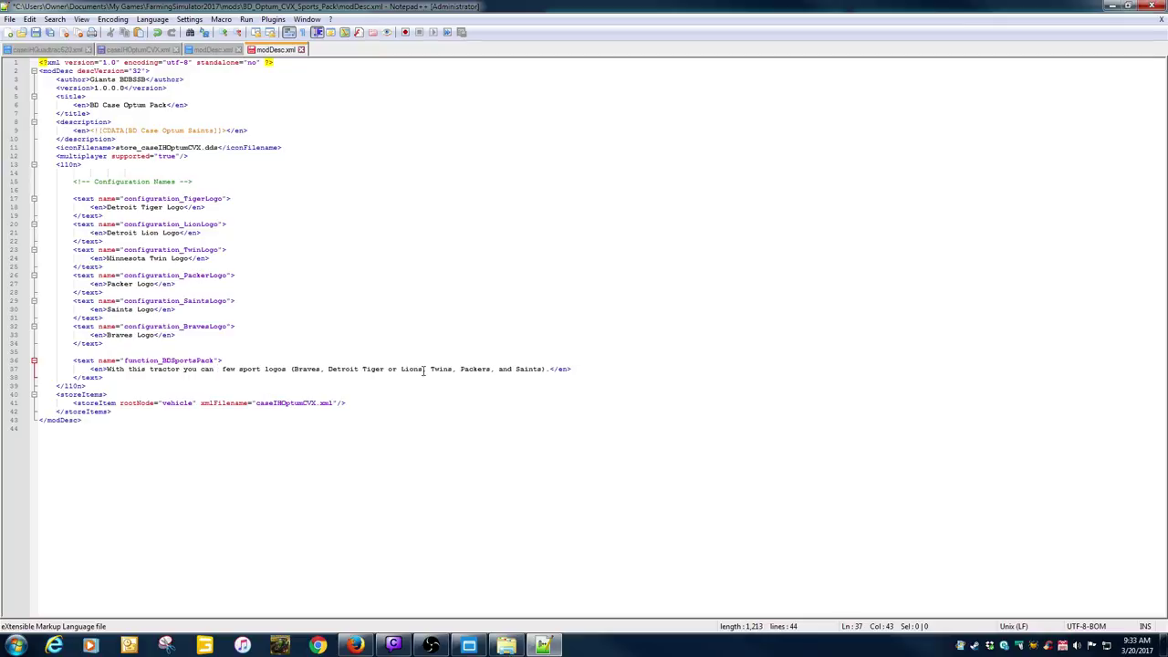
key("Delete")
key("Delete")
key("Delete")
key("Delete")
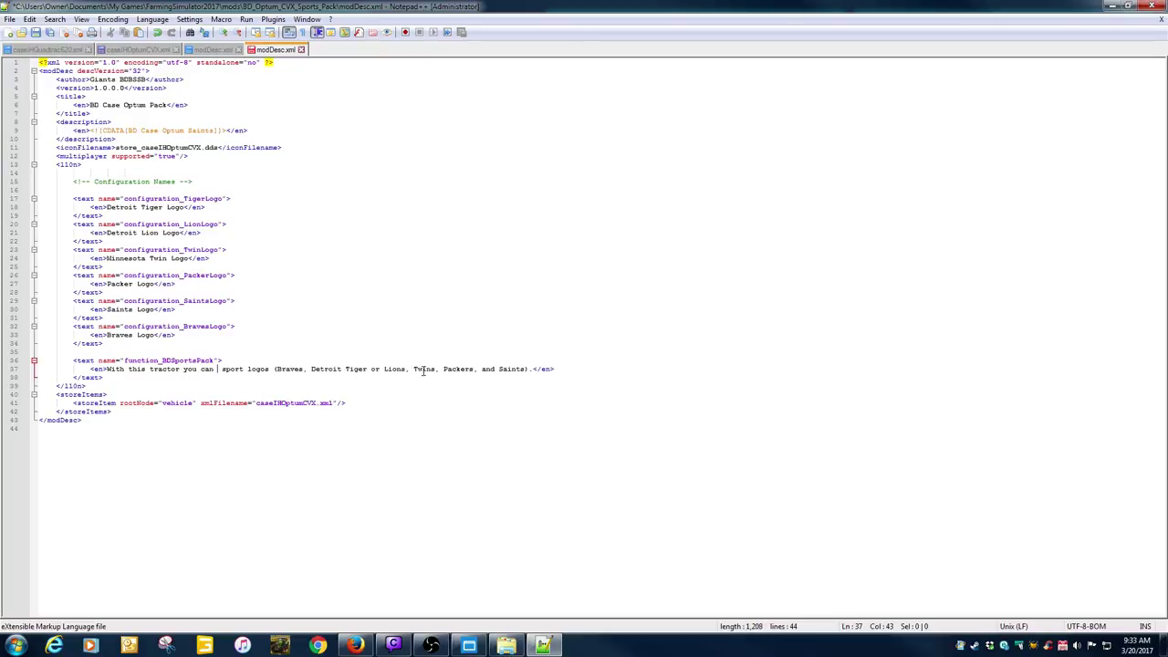
key("Delete")
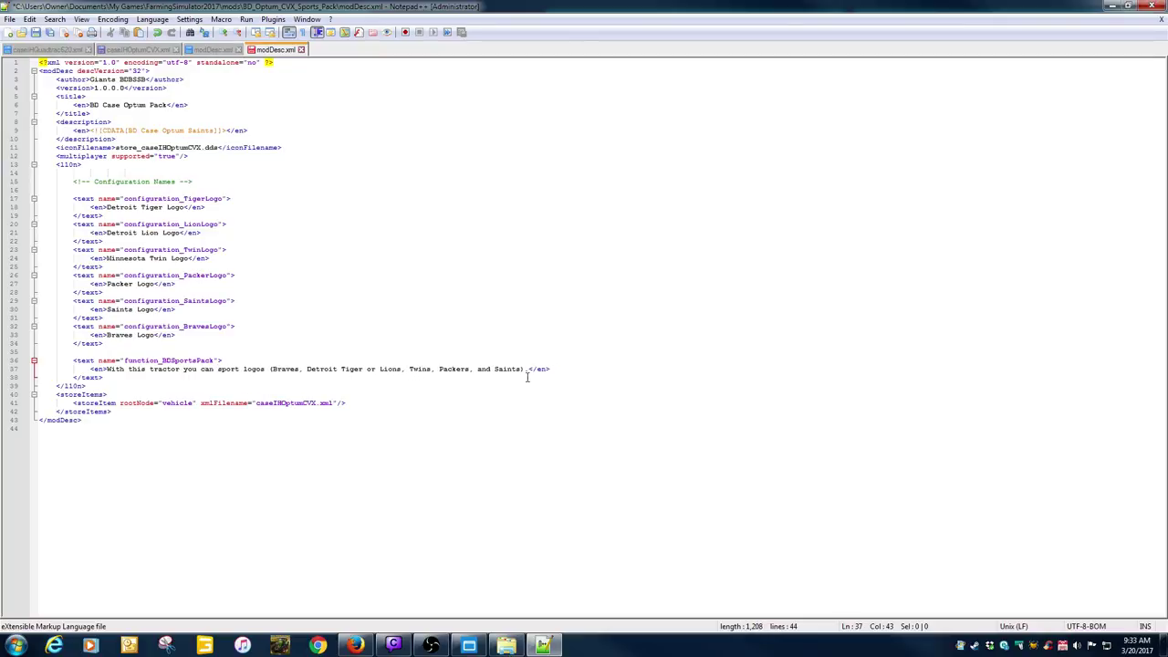
Delete the parenthesised list of team names after "sport logos" in the description.
left_click(527, 369)
key("BackSpace")
key("BackSpace")
key("BackSpace")
key("BackSpace")
key("BackSpace")
key("BackSpace")
key("BackSpace")
key("BackSpace")
key("BackSpace")
key("BackSpace")
key("BackSpace")
key("BackSpace")
key("BackSpace")
key("BackSpace")
key("BackSpace")
key("BackSpace")
key("BackSpace")
key("BackSpace")
key("BackSpace")
key("BackSpace")
key("BackSpace")
key("BackSpace")
key("BackSpace")
key("BackSpace")
key("BackSpace")
key("BackSpace")
key("BackSpace")
key("BackSpace")
key("BackSpace")
key("BackSpace")
key("BackSpace")
key("BackSpace")
key("BackSpace")
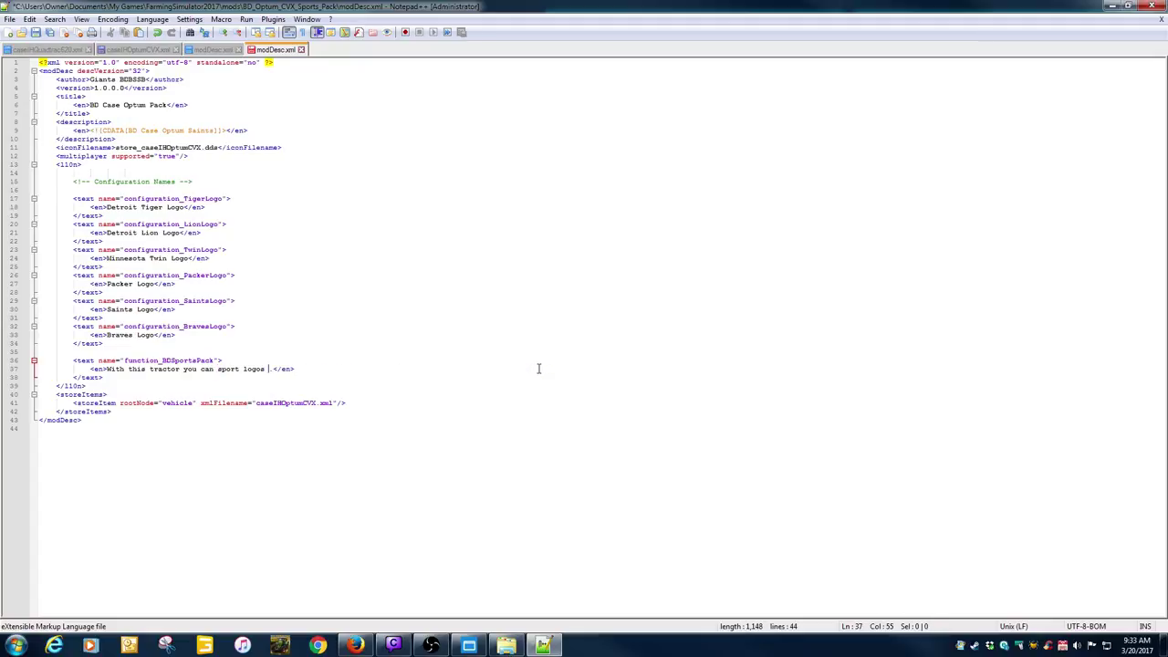
key("BackSpace")
key("Left")
Close the QuadTrac mod's modDesc.xml and search caseIHQuadtrac620.xml for "function" to locate its BDQuadTrack function entry.
left_click(208, 50)
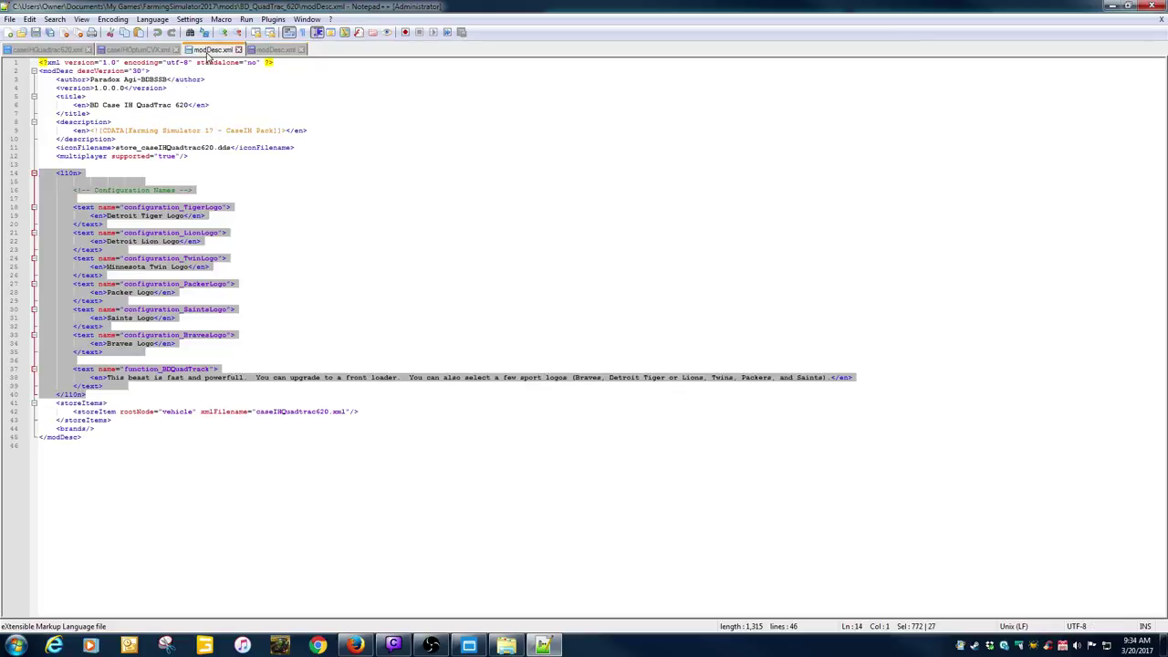
left_click(238, 49)
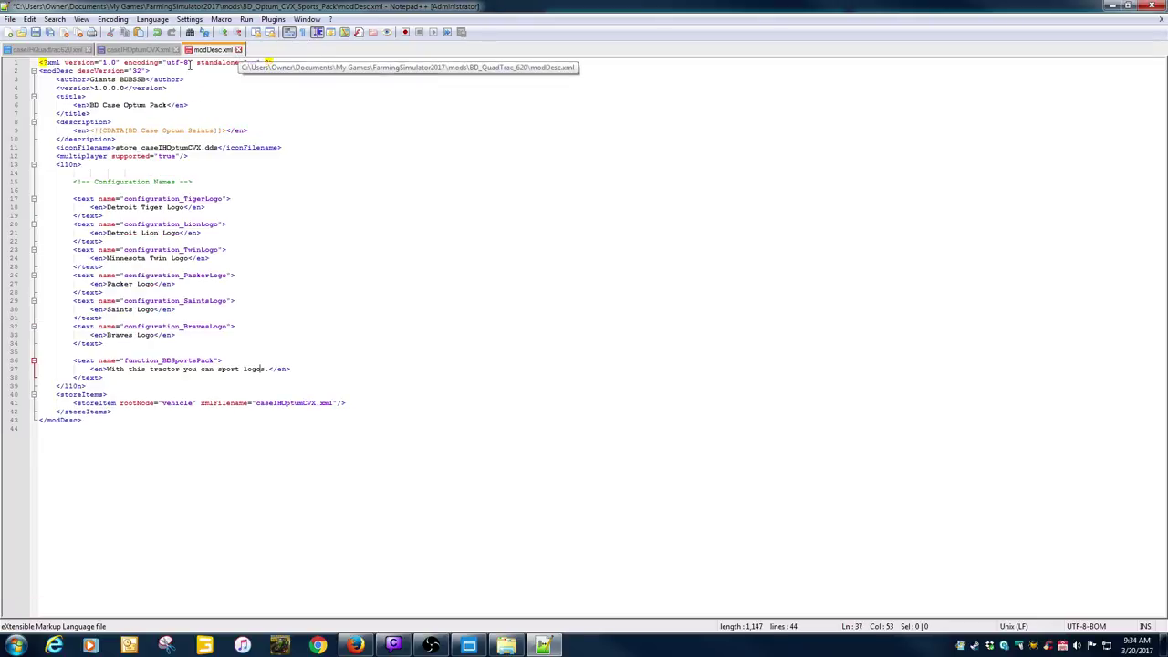
left_click(63, 51)
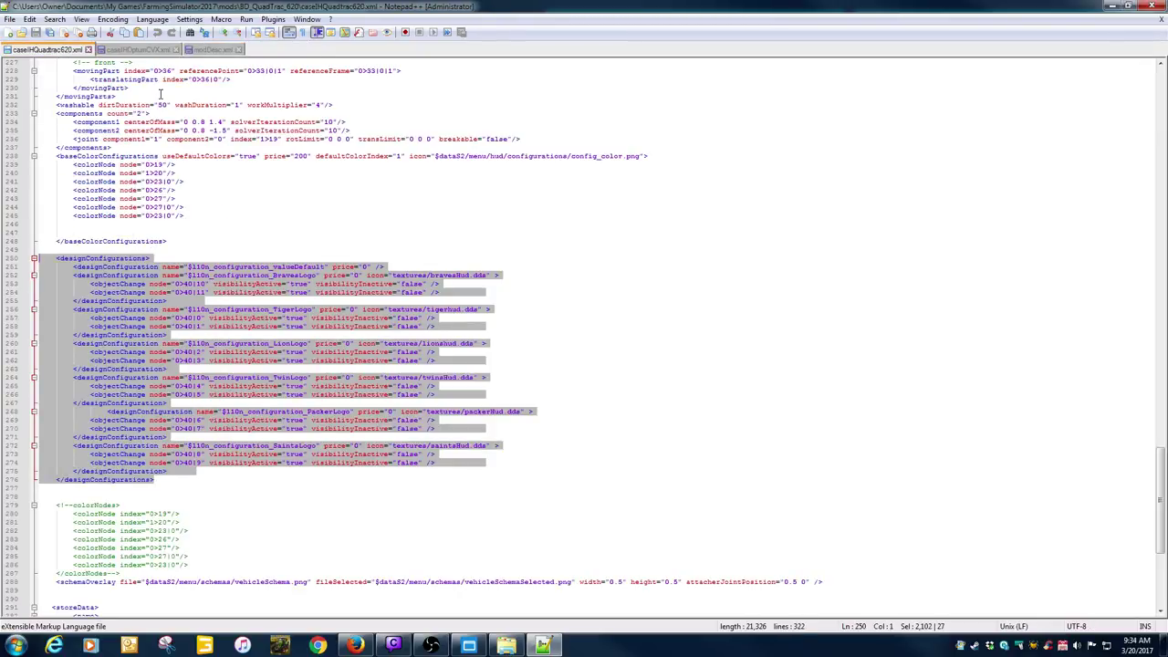
left_click(269, 212)
scroll(269, 211, "up", 20)
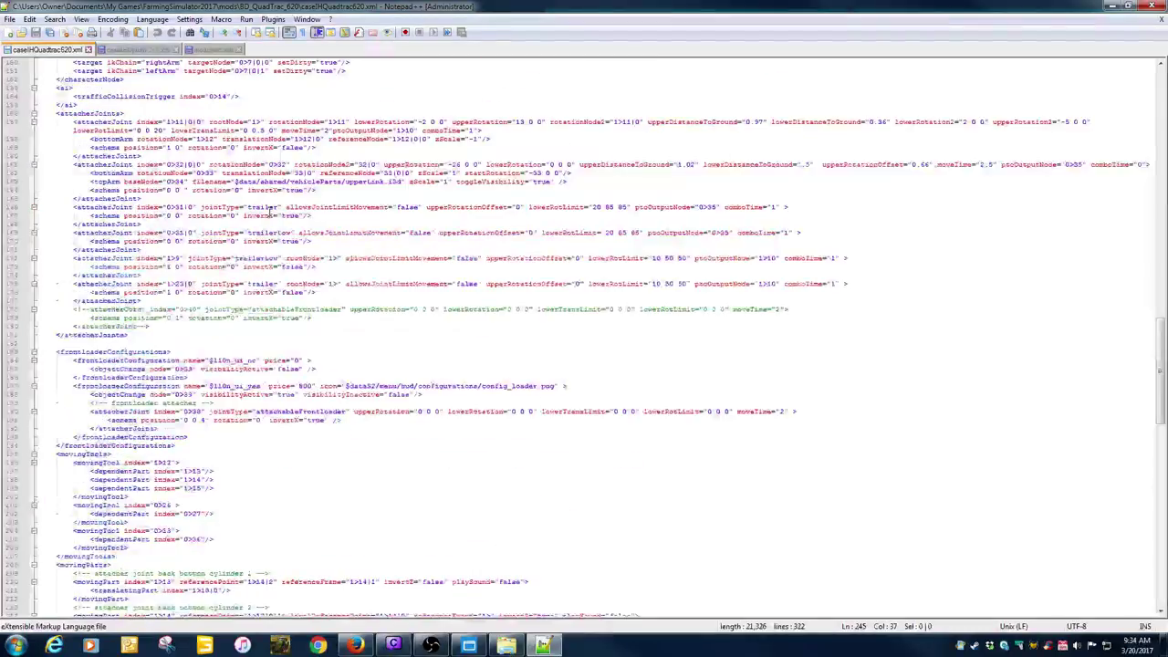
scroll(1060, 320, "up", 20)
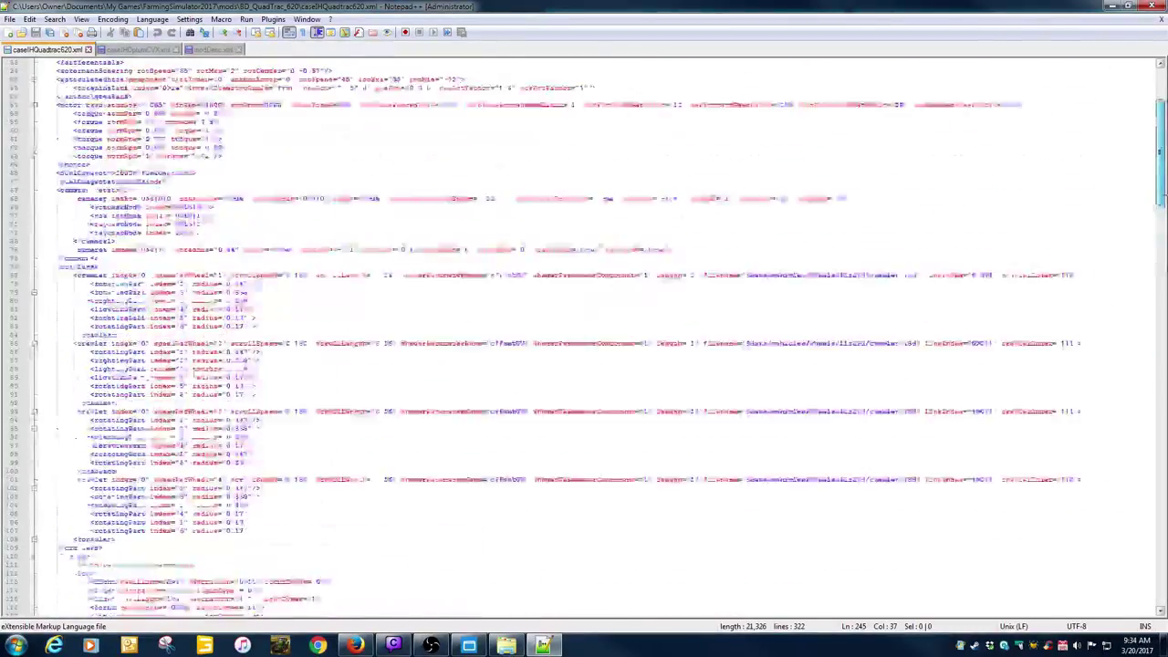
scroll(584, 337, "up", 16)
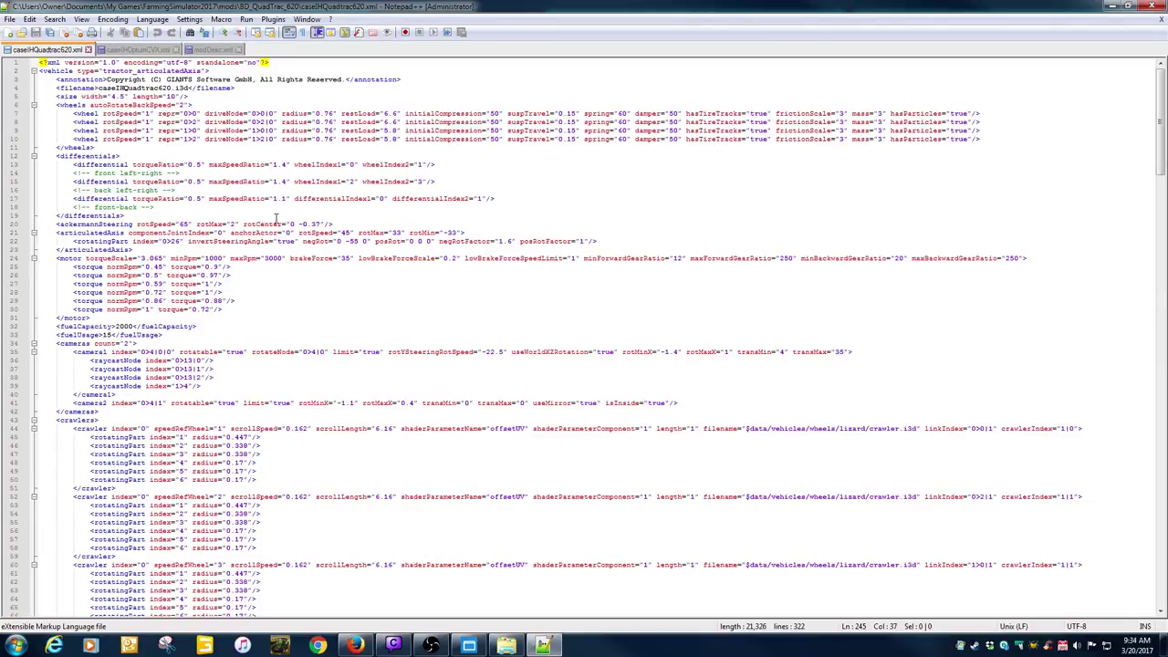
key("ctrl+f")
type("fun")
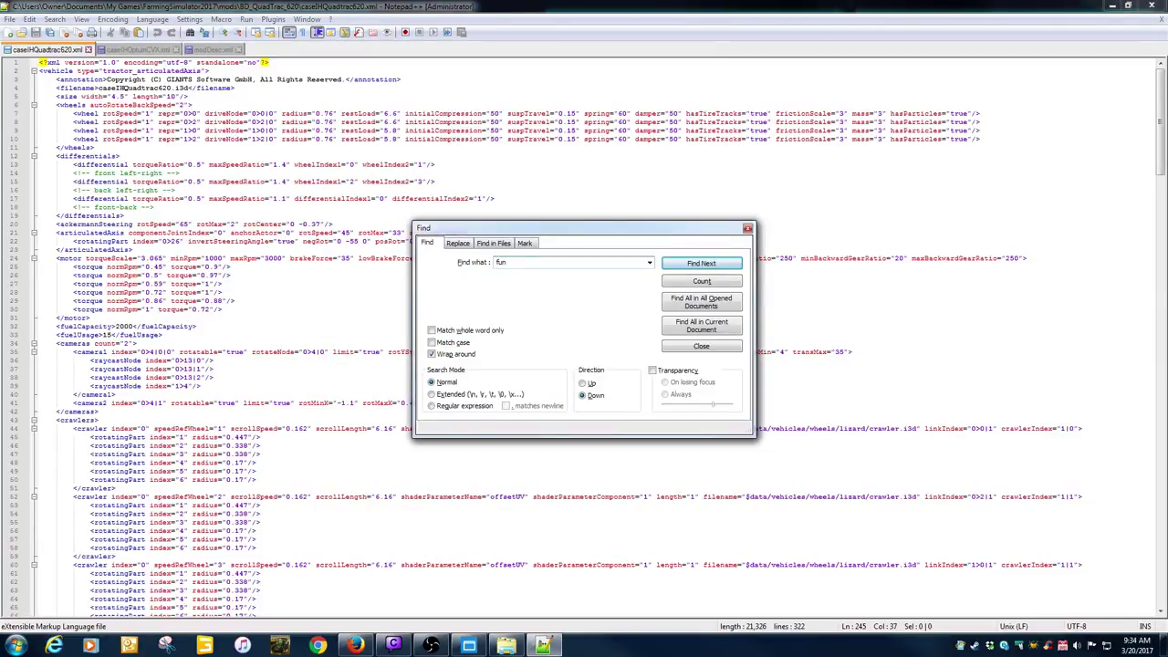
type("ction")
key("Return")
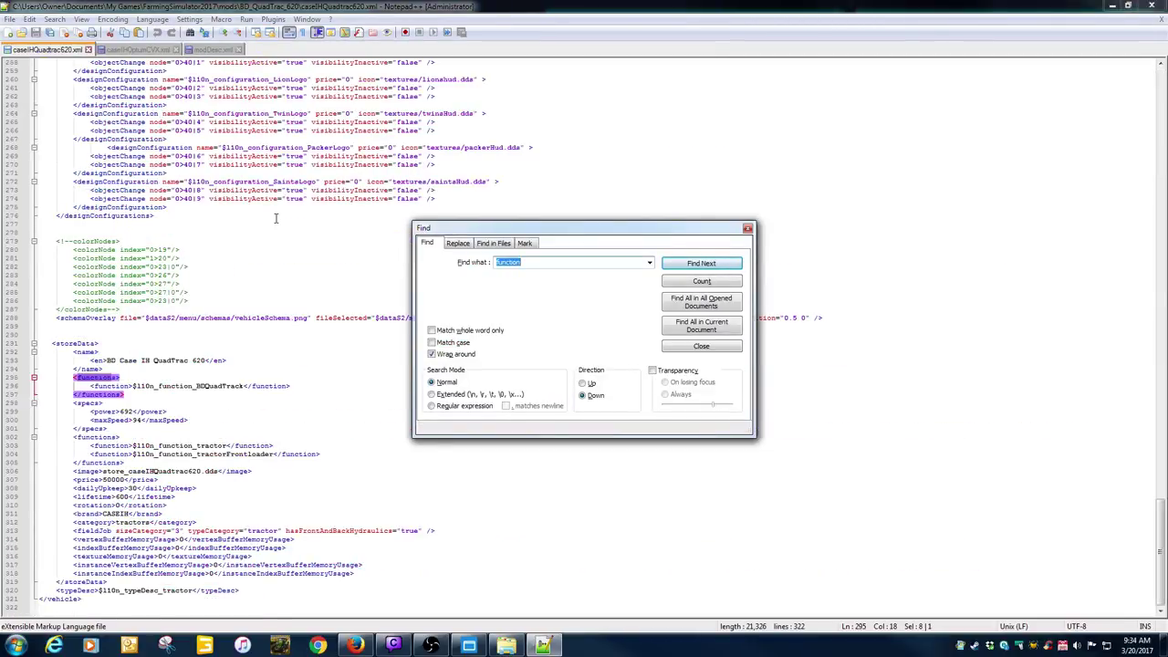
left_click(196, 385)
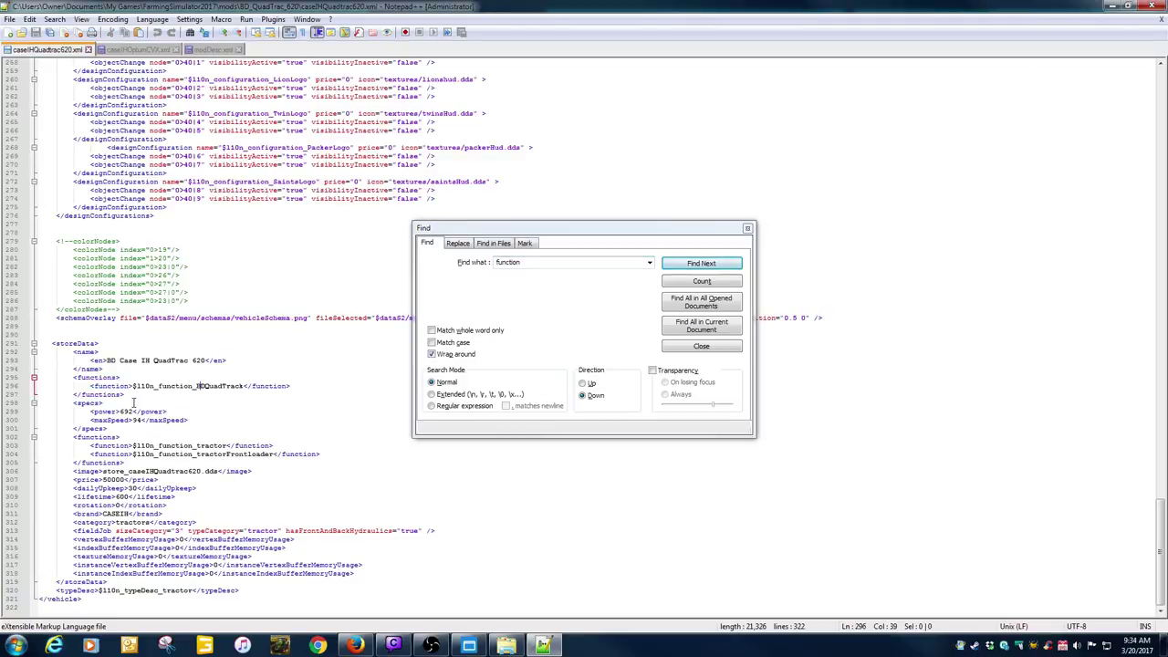
Search caseIHOptumCVX.xml for "function" to locate its store data functions block.
left_click(144, 49)
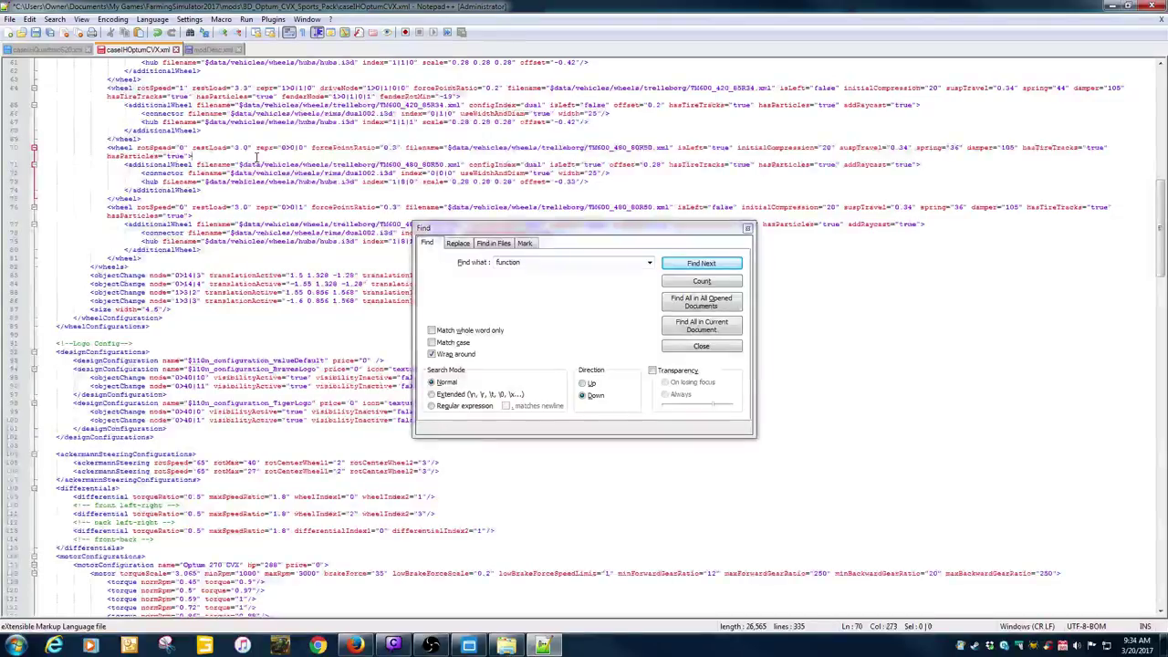
scroll(257, 156, "up", 20)
left_click(274, 105)
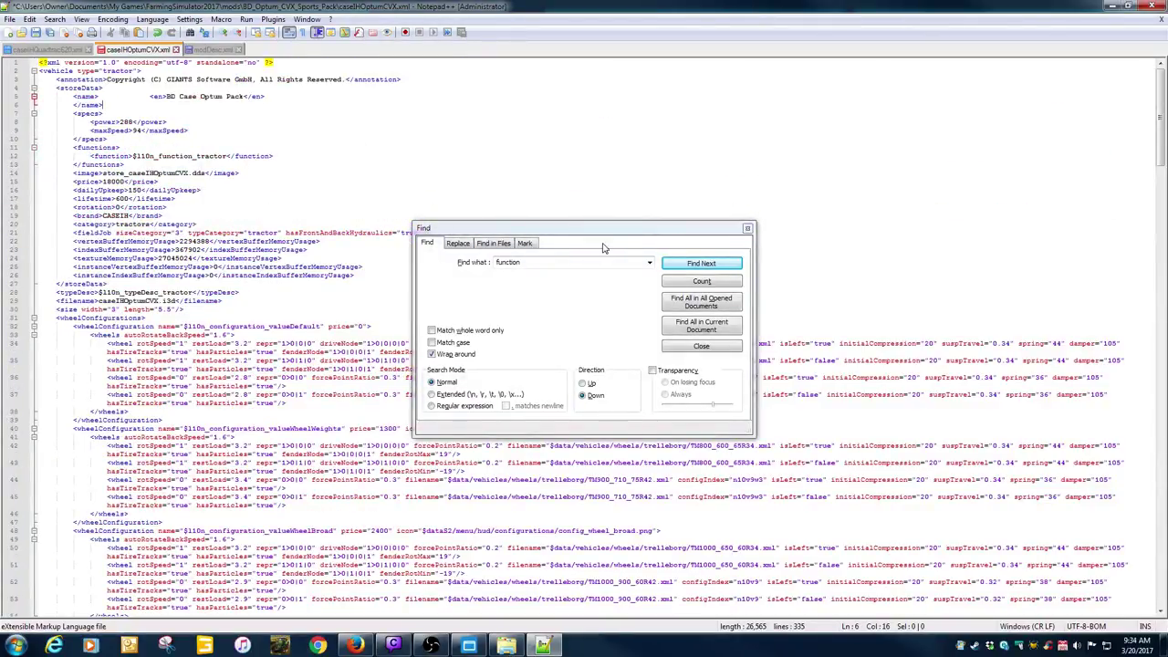
left_click(700, 263)
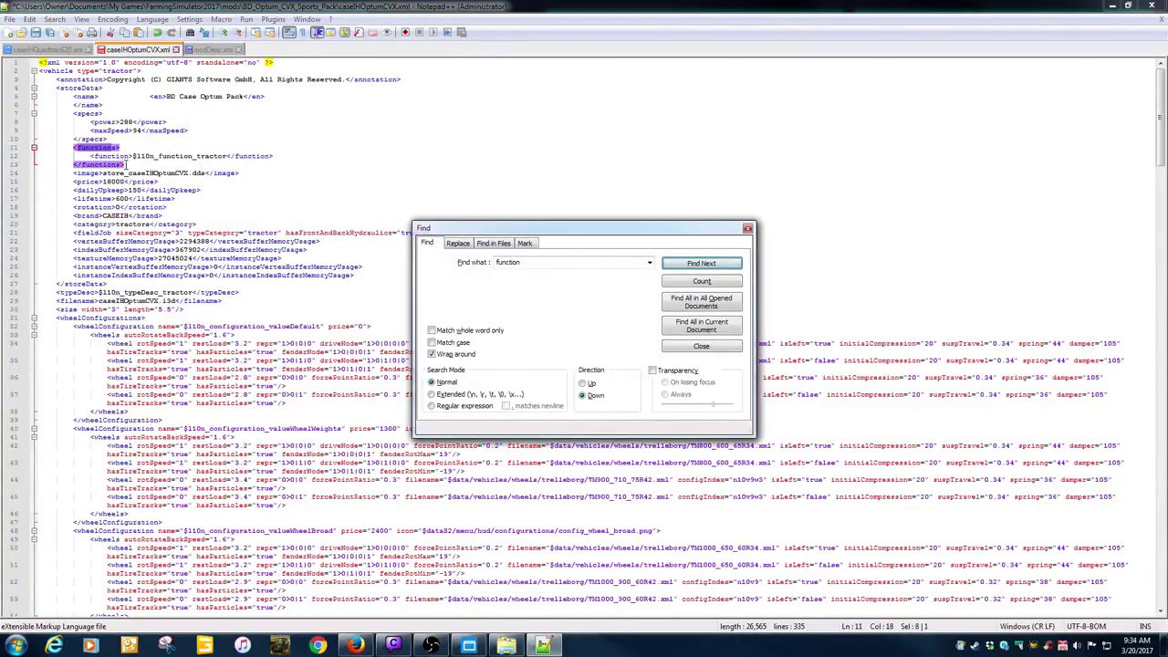
left_click_drag(128, 165, 25, 149)
key("ctrl+v")
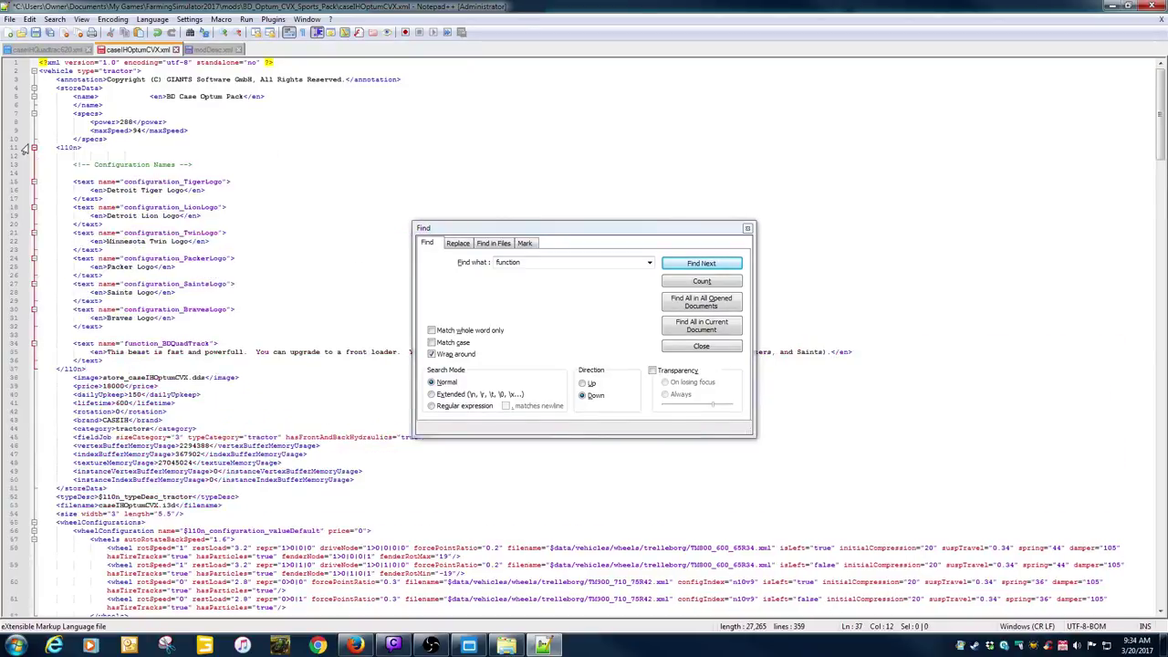
key("ctrl+z")
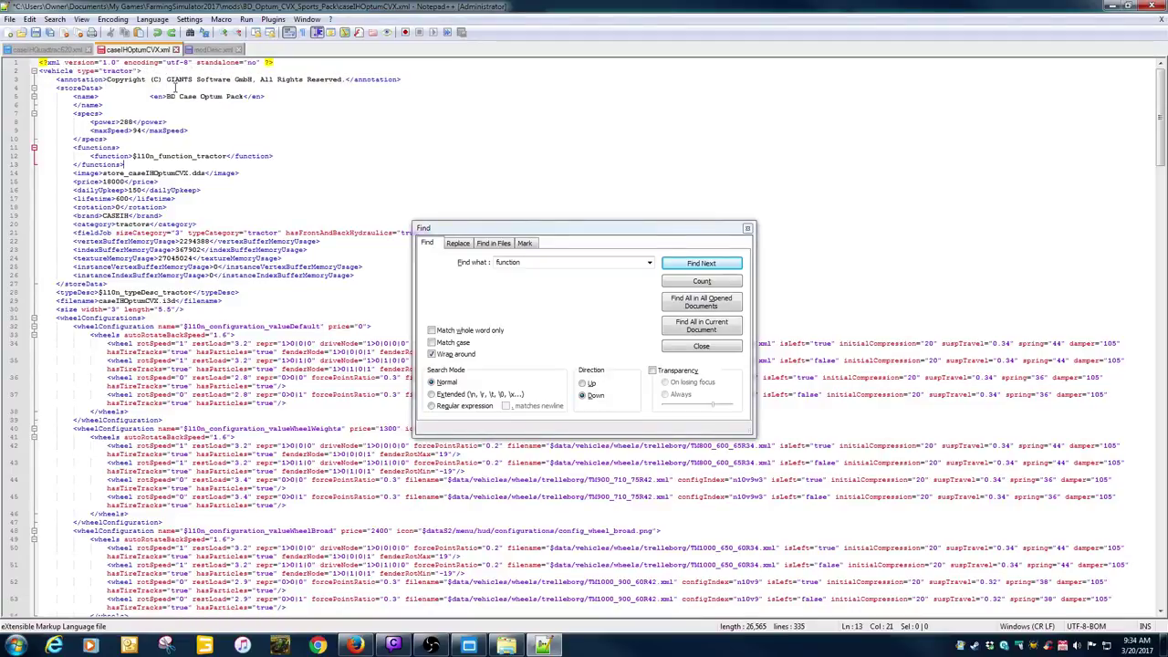
Copy BDSportsPack from modDesc.xml over "tractor" in caseIHOptumCVX.xml's function entry, making it $l10n_function_BDSportsPack.
left_click(210, 53)
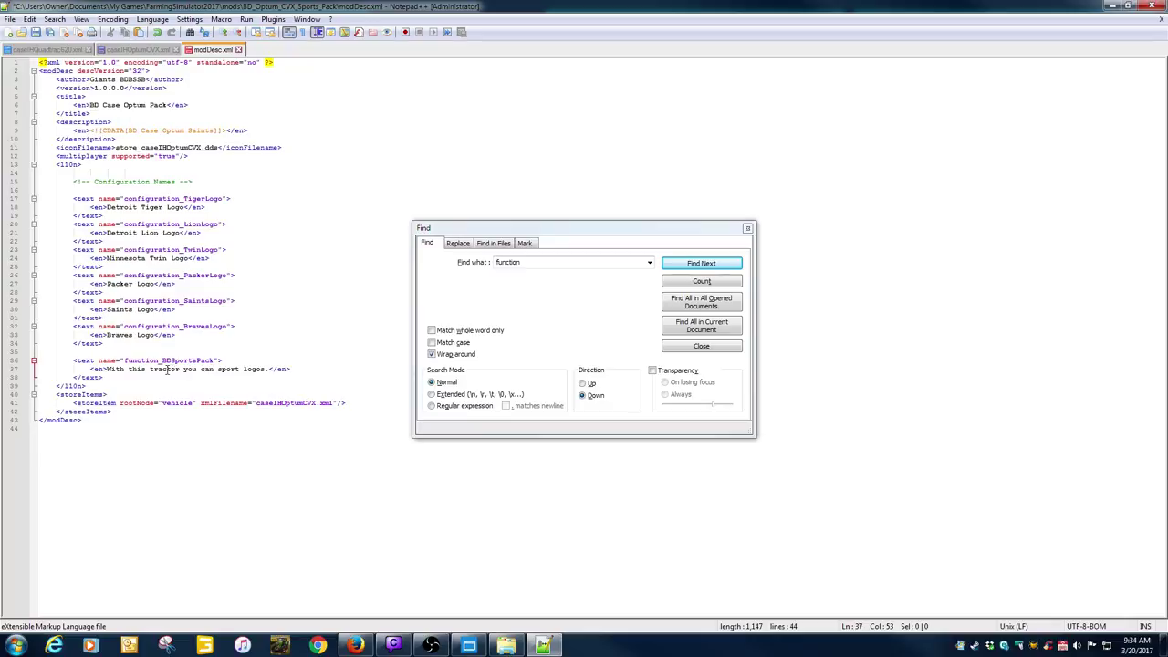
left_click_drag(163, 360, 214, 360)
key("ctrl+c")
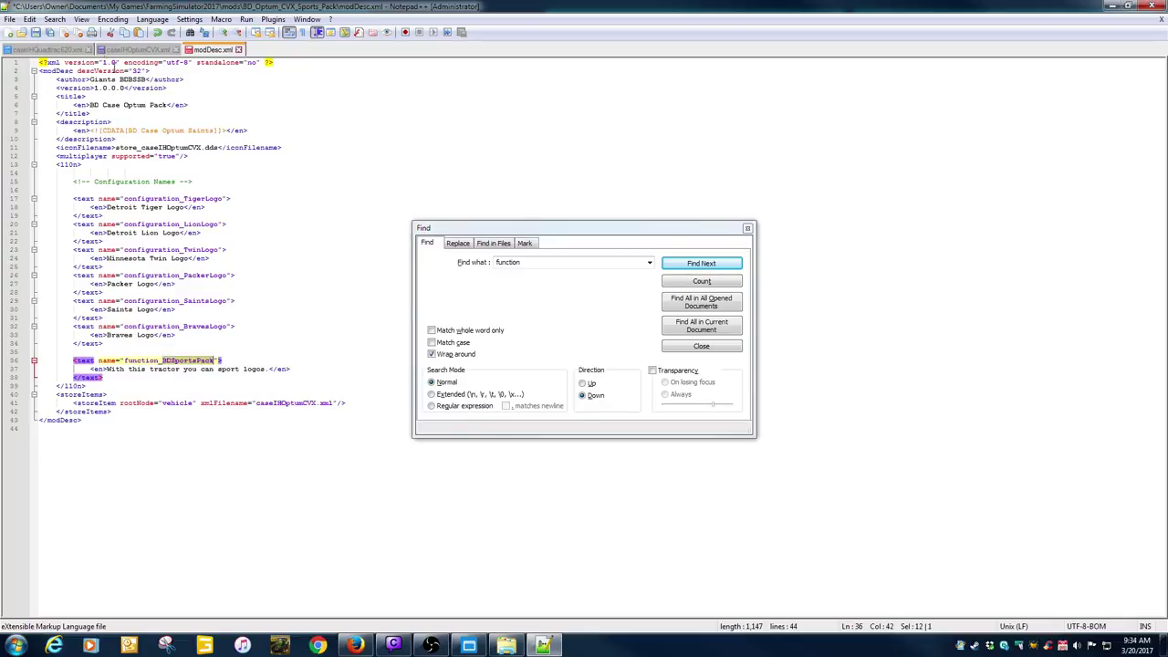
left_click(107, 50)
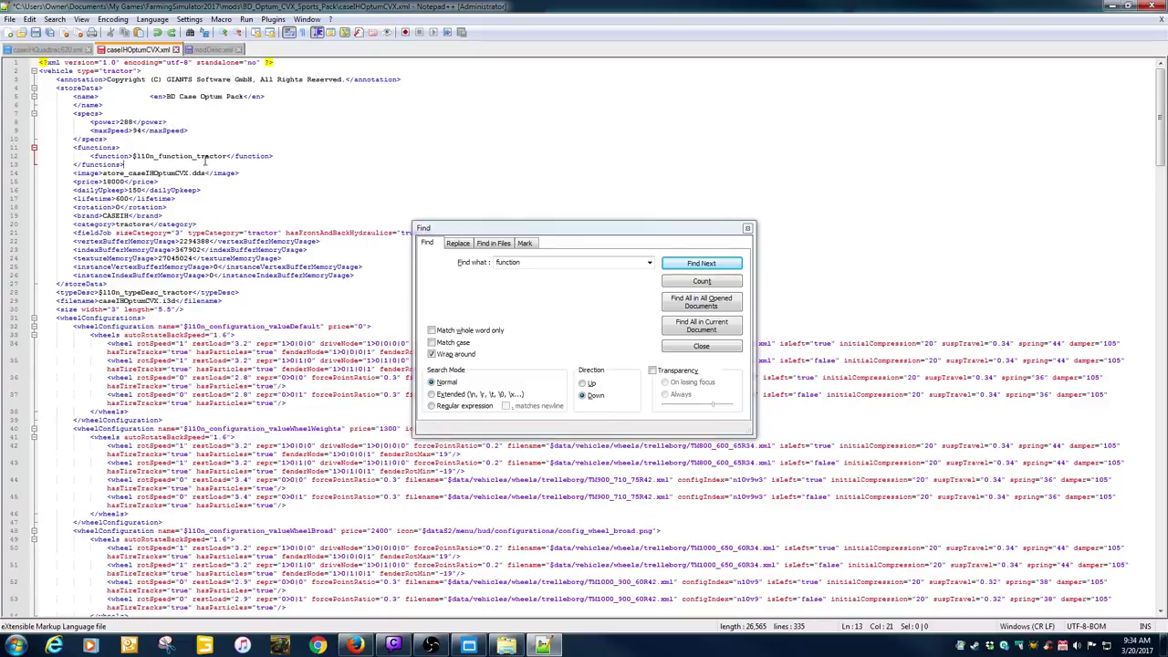
left_click_drag(195, 157, 225, 158)
key("ctrl+v")
Insert "select" before "sport logos" in the function_BDSportsPack description of modDesc.xml.
left_click(214, 50)
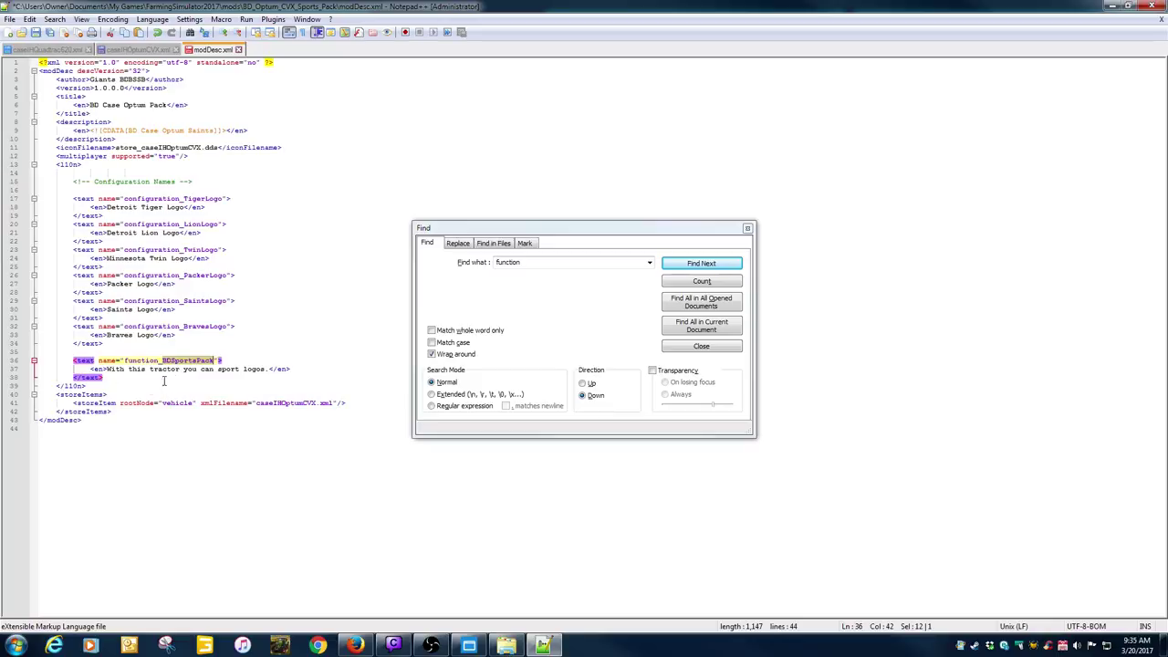
left_click(236, 370)
type("select")
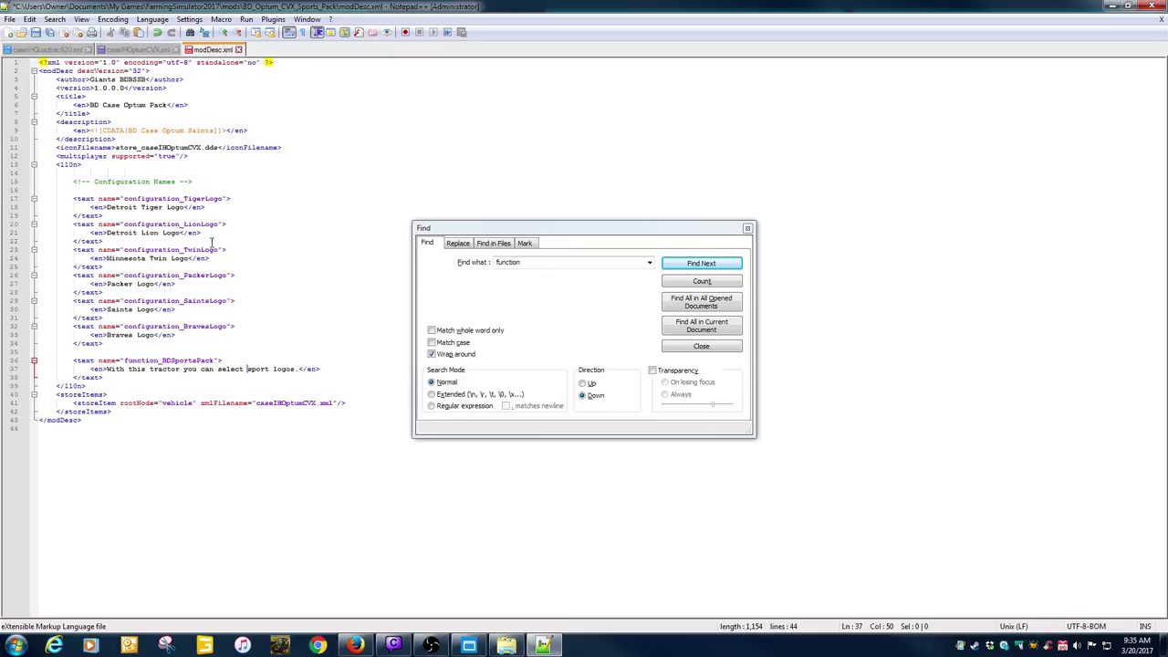
Rename the configuration_TigerLogo text entry in modDesc.xml to configuration_BravesLogo.
left_click(53, 50)
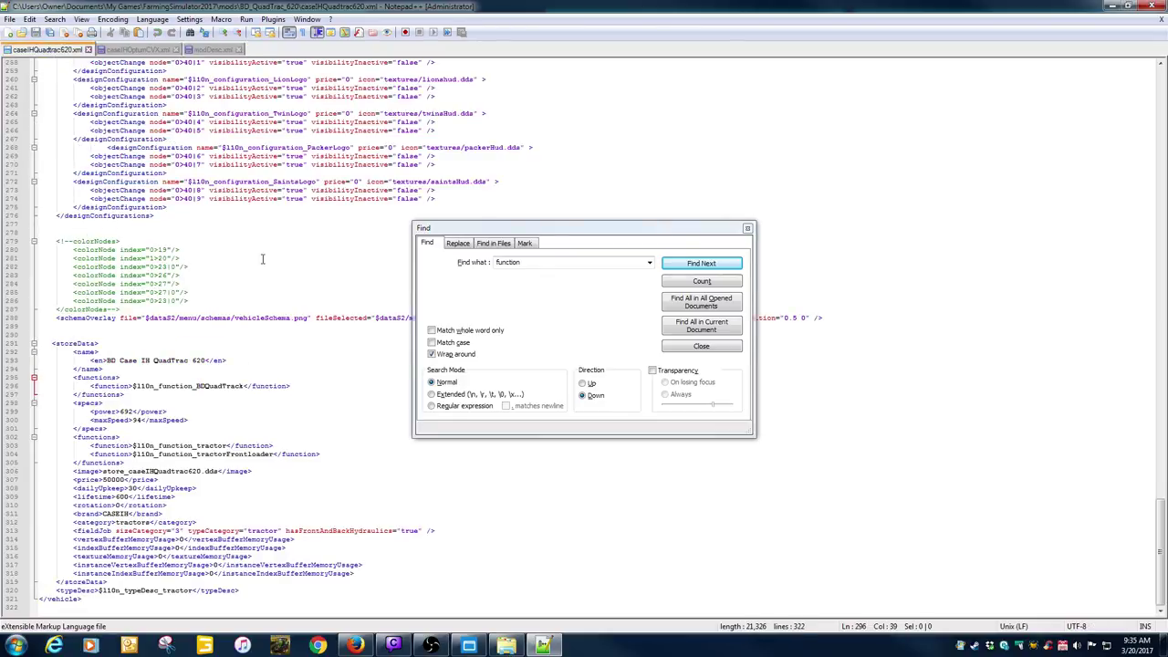
left_click(203, 51)
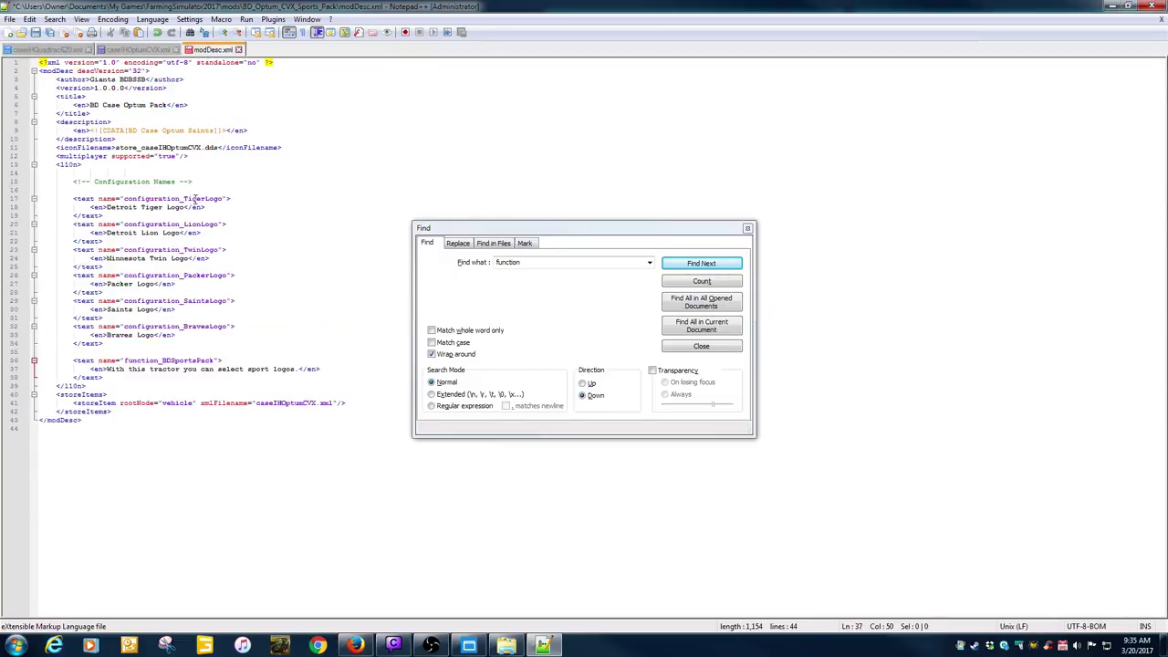
double_click(195, 199)
left_click(205, 198)
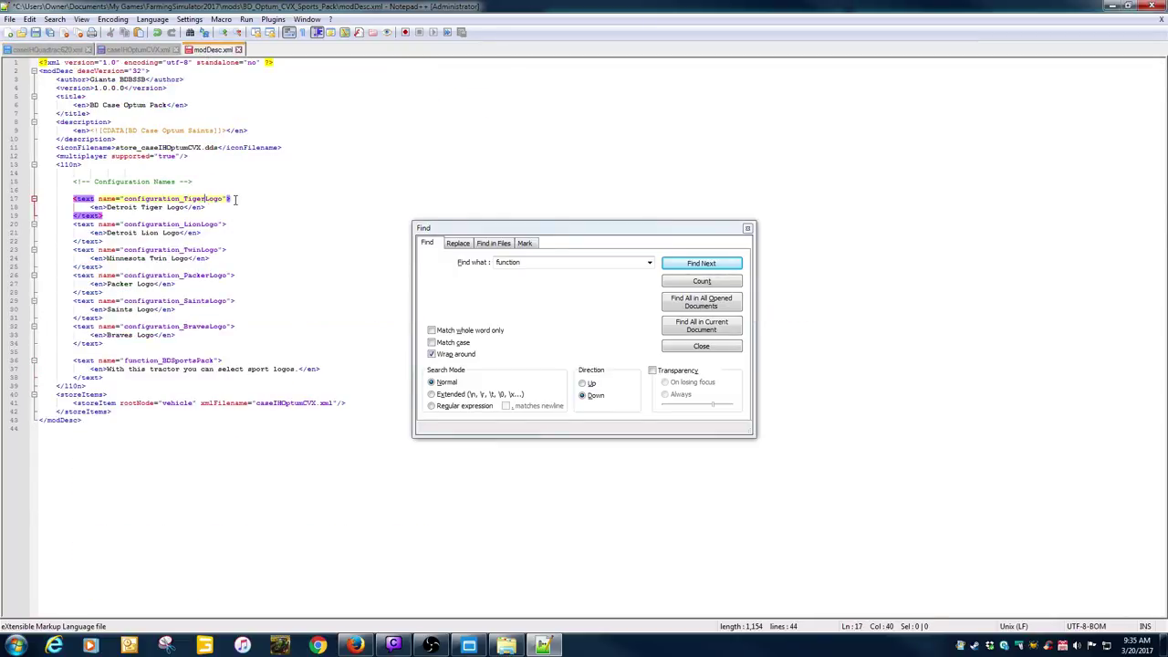
key("BackSpace")
key("BackSpace")
key("BackSpace")
key("BackSpace")
key("BackSpace")
type("Braves")
Rename the configuration_LionLogo text entry to configuration_steelerLogo, with a lowercase s.
left_click(200, 223)
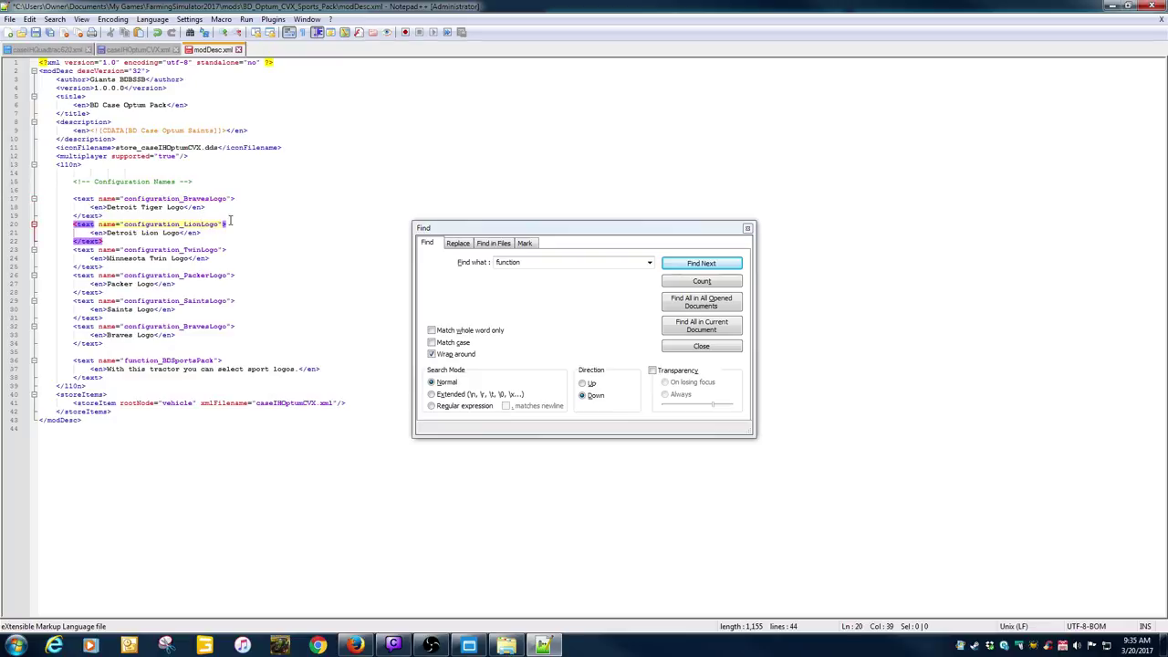
key("BackSpace")
key("BackSpace")
key("BackSpace")
key("BackSpace")
type("Steeler")
key("BackSpace")
key("BackSpace")
key("BackSpace")
key("BackSpace")
key("BackSpace")
key("BackSpace")
key("BackSpace")
type("steeler")
Change the first logo text entry's name to lowercase, configuration_bravesLogo.
left_click(189, 199)
key("BackSpace")
type("b")
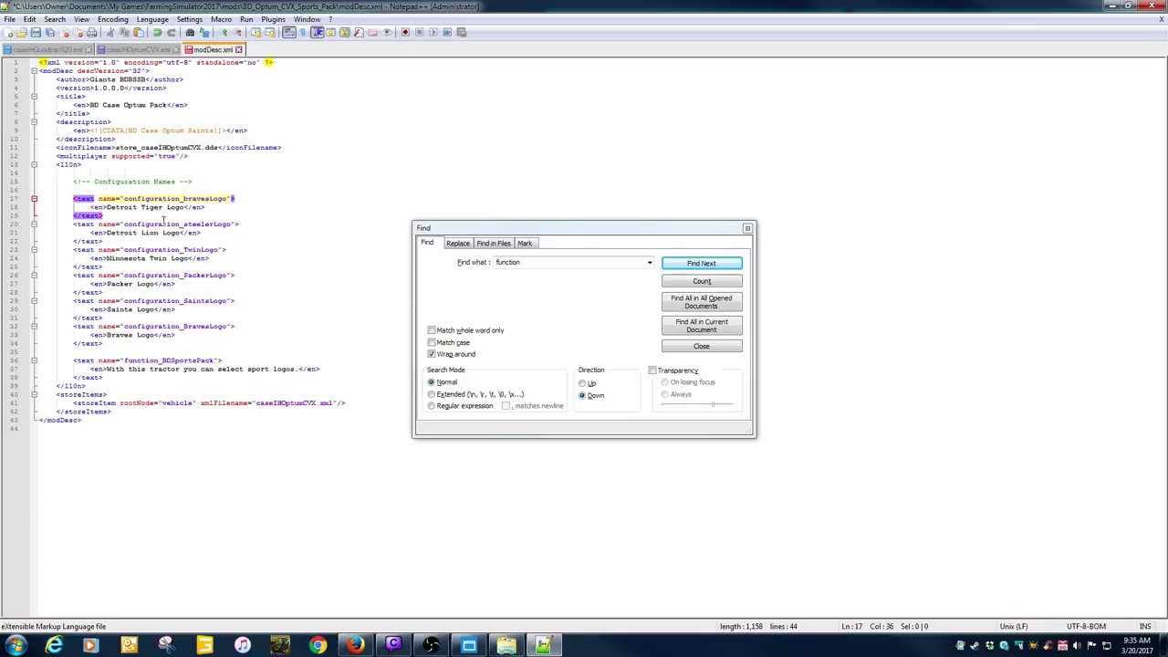
Replace "Detroit Tiger" with "Braves" in the configuration_bravesLogo display text so it reads "Braves Logo".
left_click(166, 207)
key("BackSpace")
key("BackSpace")
key("BackSpace")
key("BackSpace")
key("BackSpace")
key("BackSpace")
key("BackSpace")
key("BackSpace")
key("BackSpace")
key("BackSpace")
key("BackSpace")
key("BackSpace")
key("BackSpace")
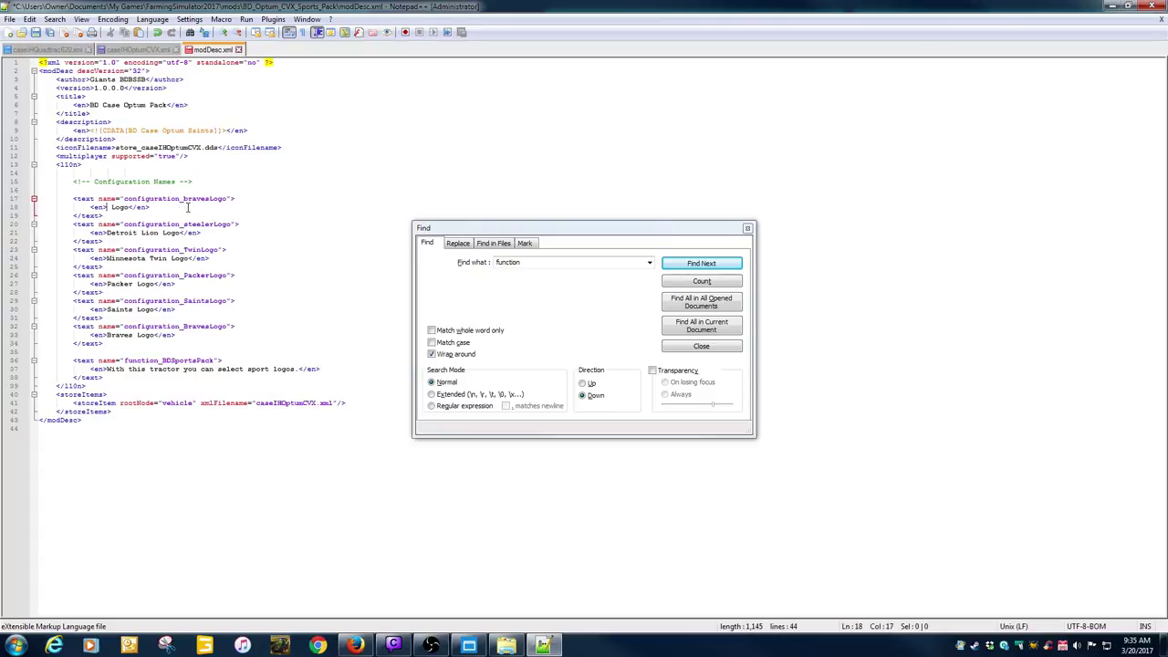
type("Braves")
Replace "Detroit Lion" with "Steeler" in the configuration_steelerLogo display text so it reads "Steeler Logo".
left_click(159, 234)
key("BackSpace")
key("BackSpace")
key("BackSpace")
key("BackSpace")
key("BackSpace")
key("BackSpace")
key("BackSpace")
key("BackSpace")
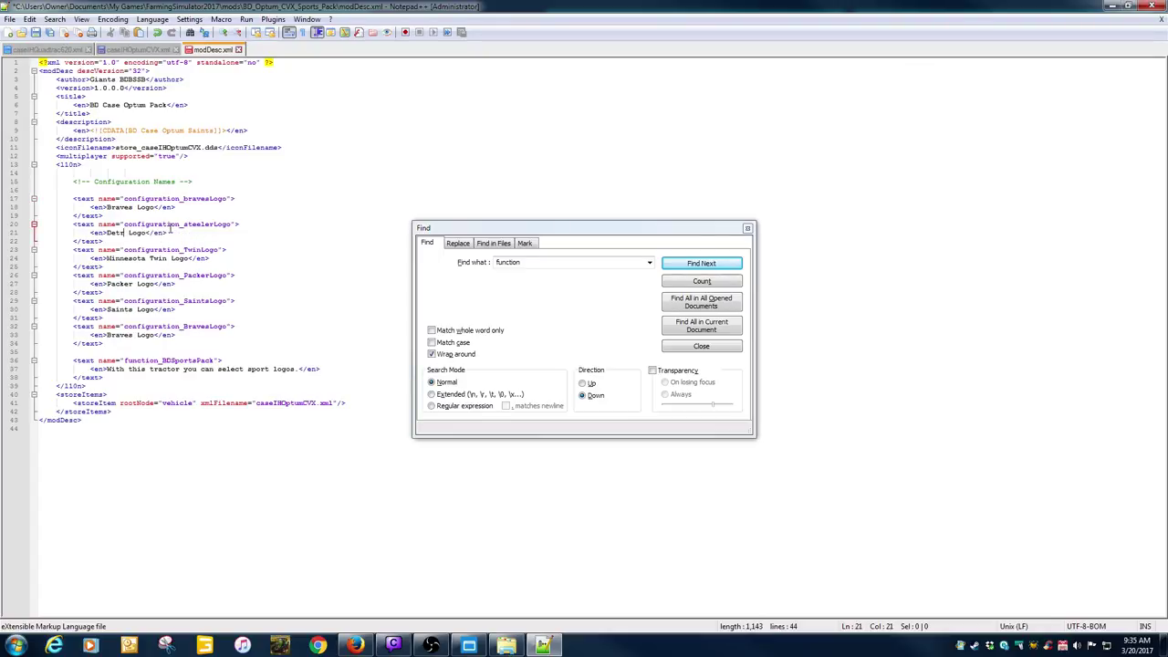
key("BackSpace")
key("BackSpace")
key("BackSpace")
key("BackSpace")
type("Steeler")
Delete the Twin, Packer, Saints and duplicate Braves logo text entries along with the blank lines before function_BDSportsPack.
left_click_drag(103, 343, 4, 248)
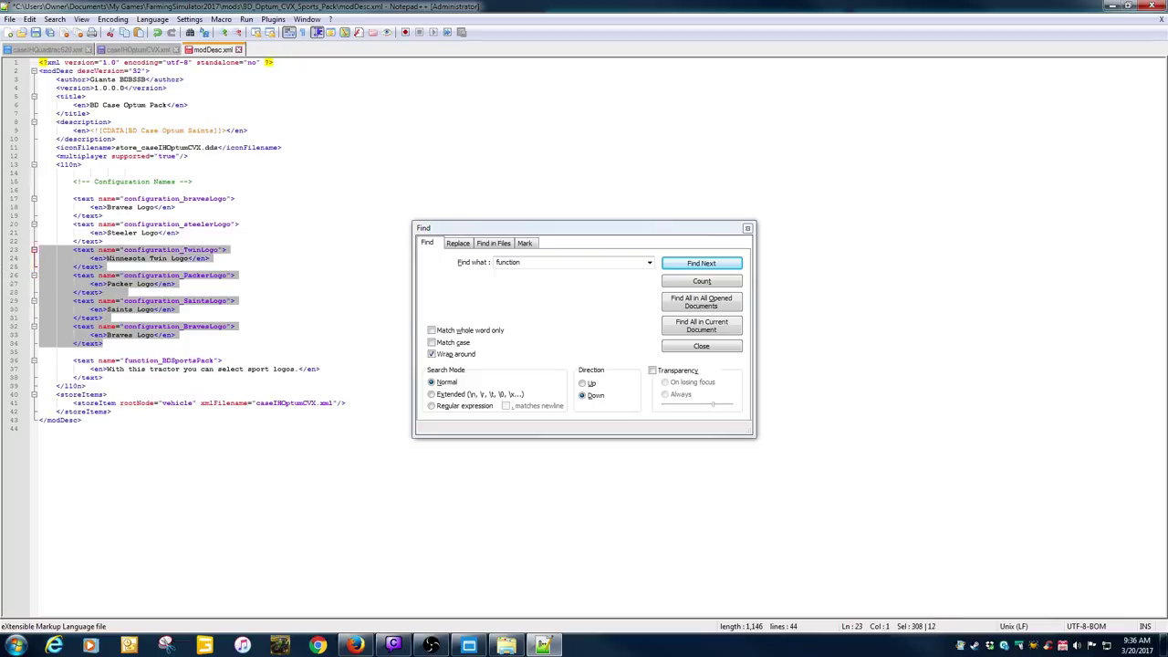
key("Delete")
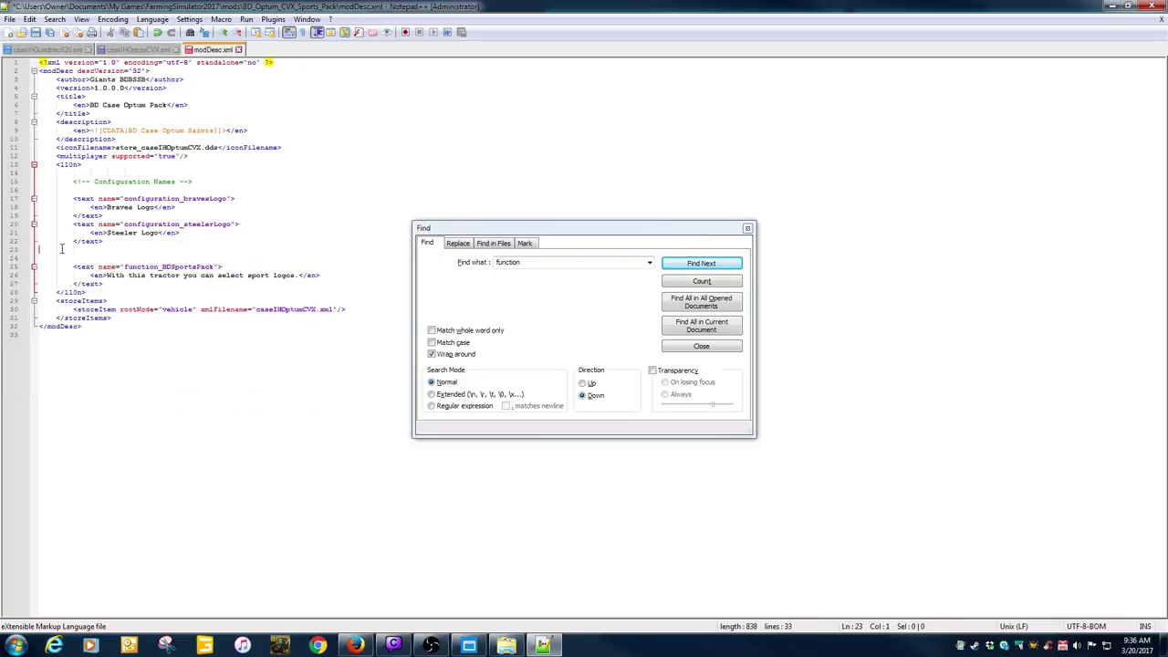
key("BackSpace")
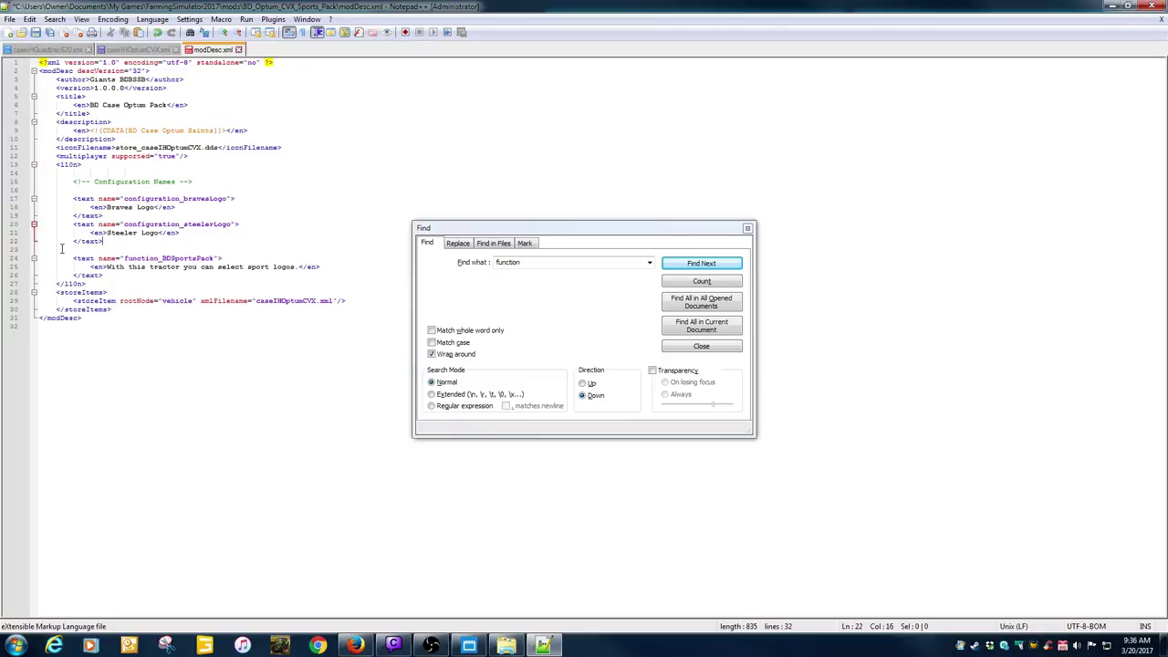
key("Delete")
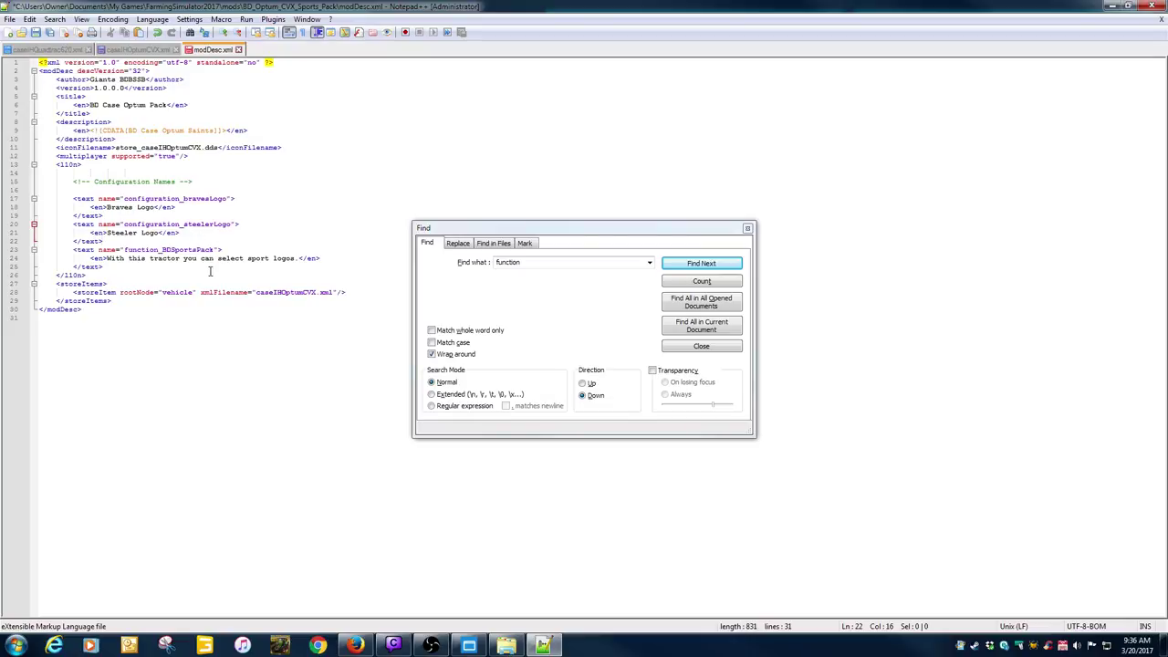
Close caseIHQuadtrac620.xml and search caseIHOptumCVX.xml for further occurrences of "function".
left_click(51, 51)
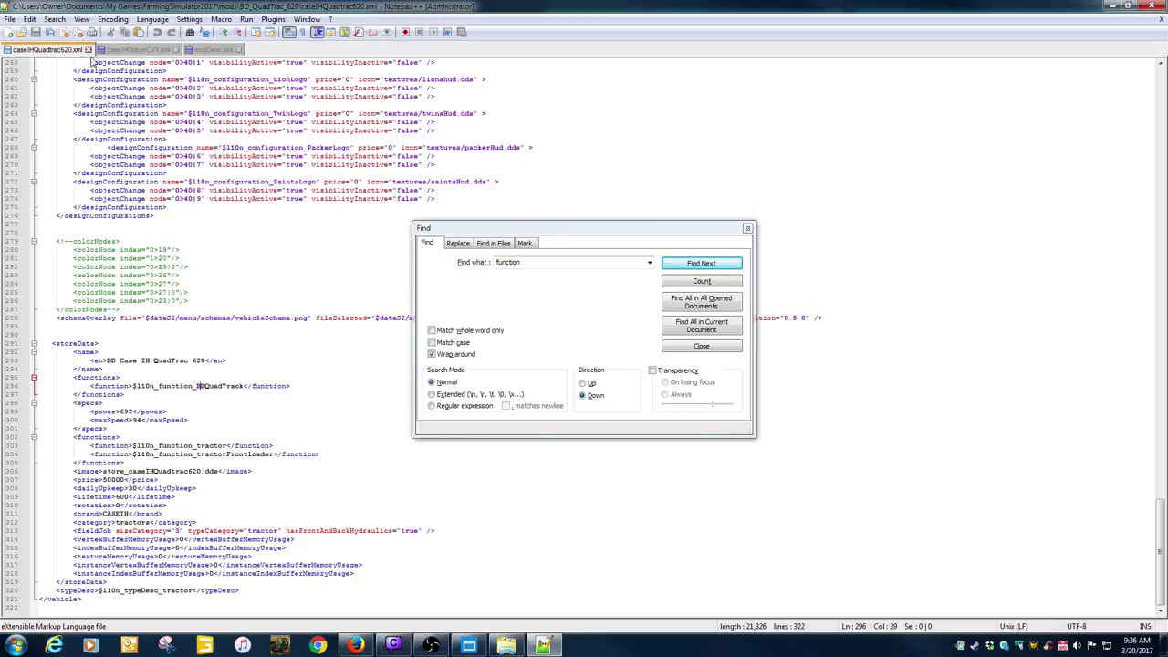
left_click(87, 50)
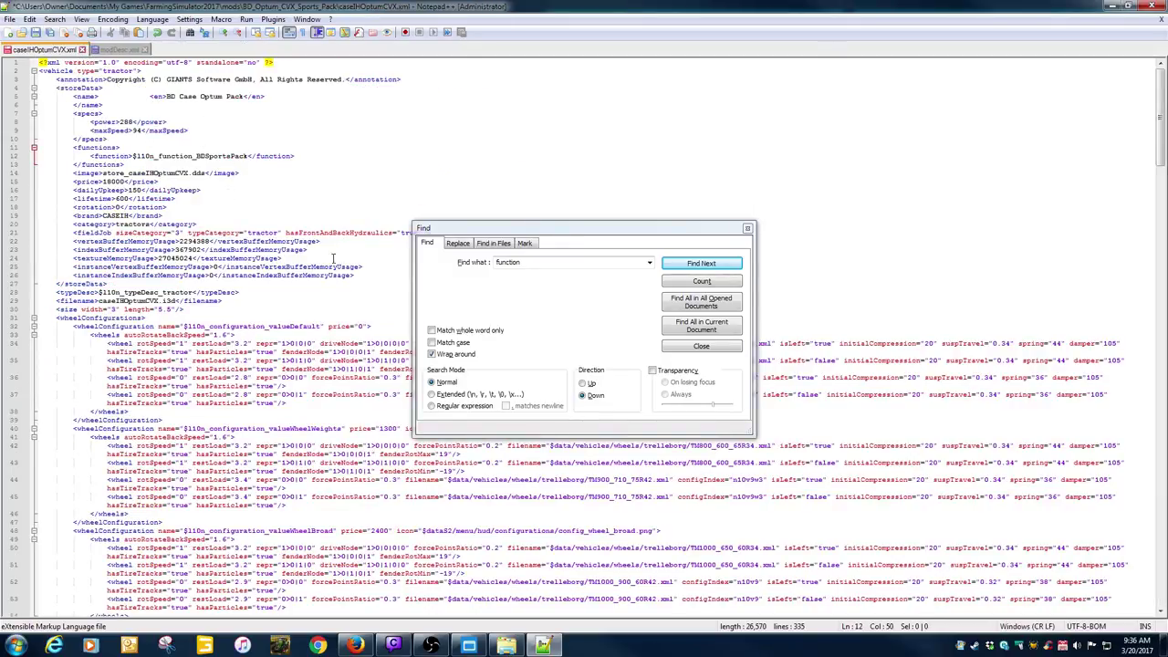
left_click(679, 266)
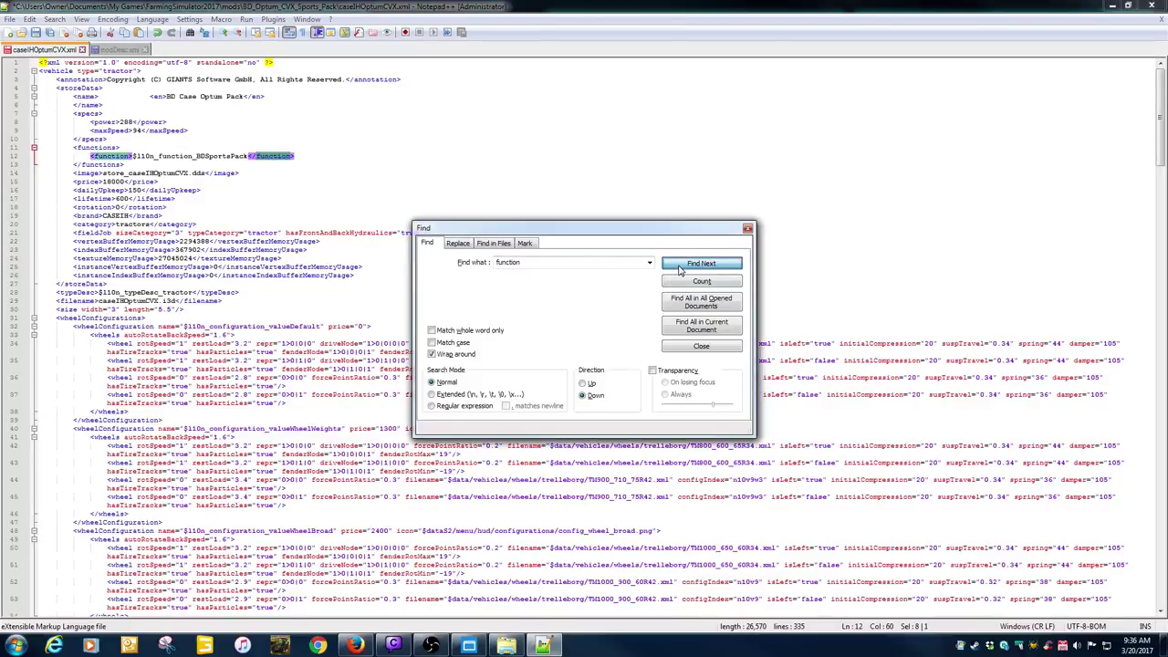
left_click(682, 267)
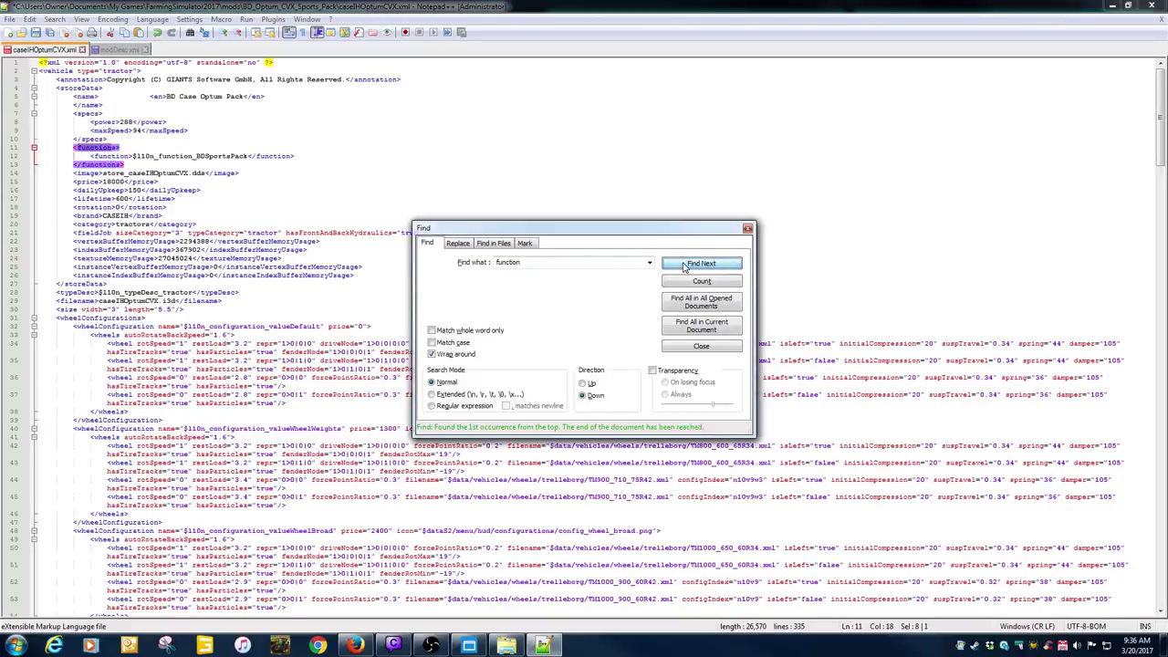
left_click(683, 264)
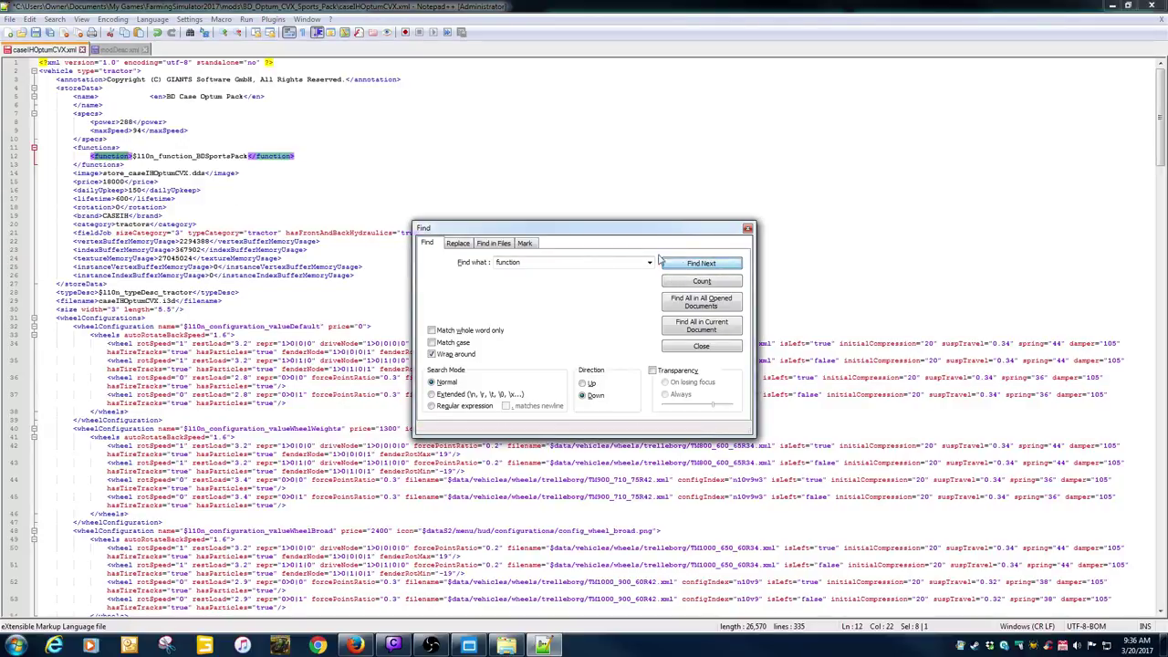
Search caseIHOptumCVX.xml for "logo" and keep the Find dialog clear of the logo configuration section.
double_click(560, 264)
type("lo")
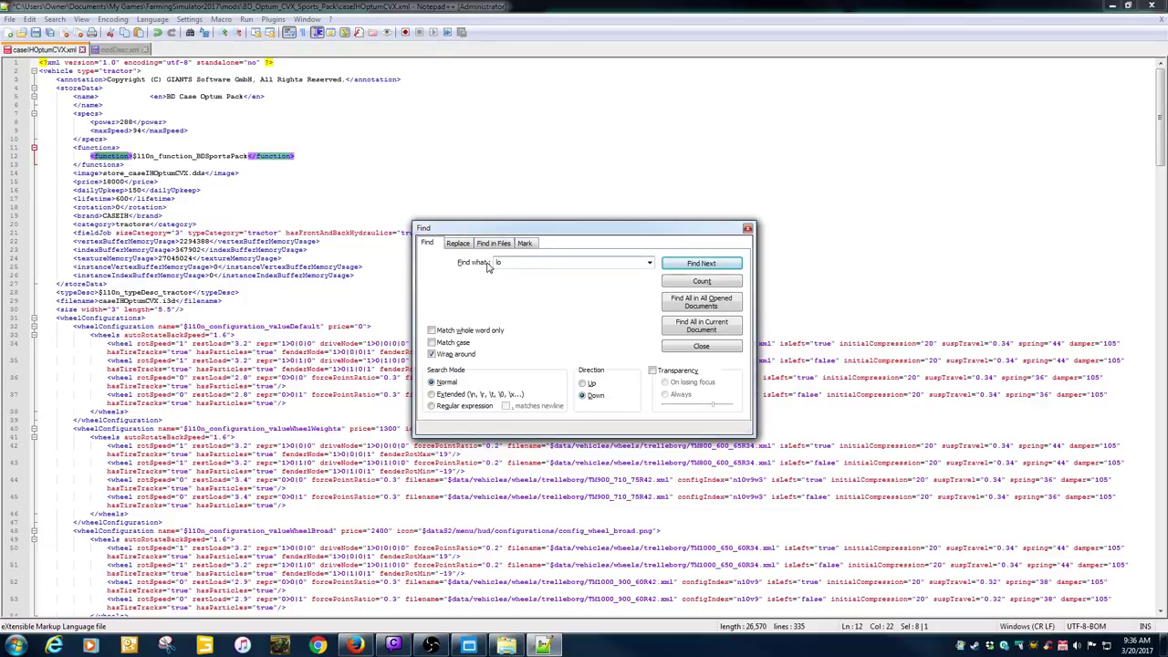
type("go")
key("Return")
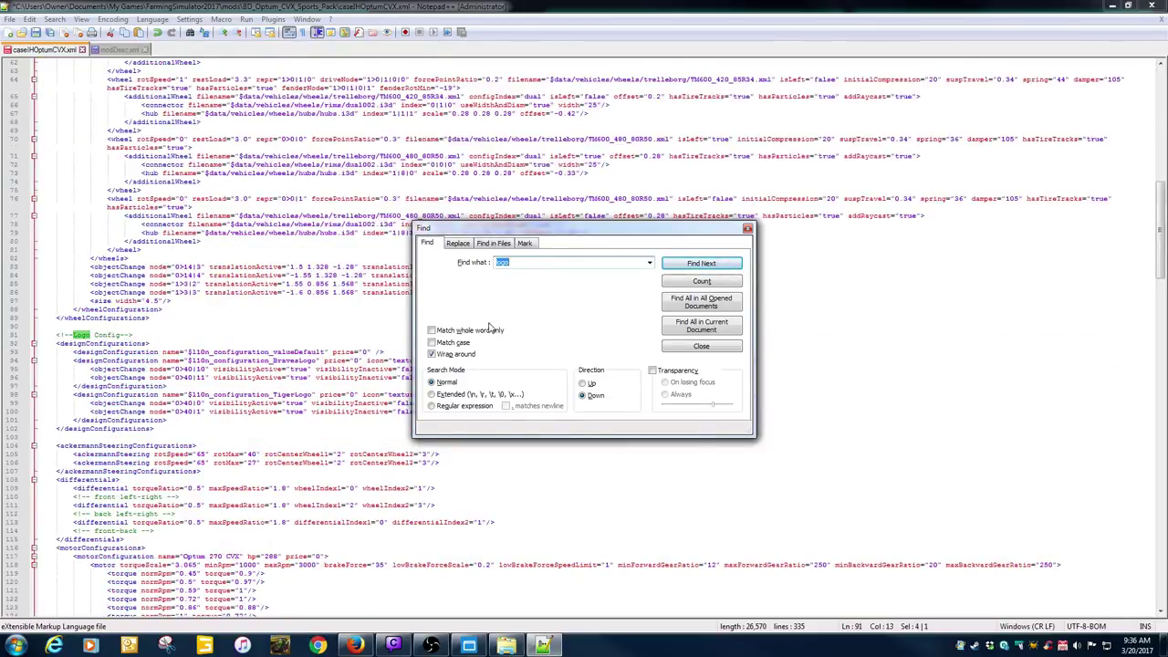
left_click_drag(493, 239, 645, 427)
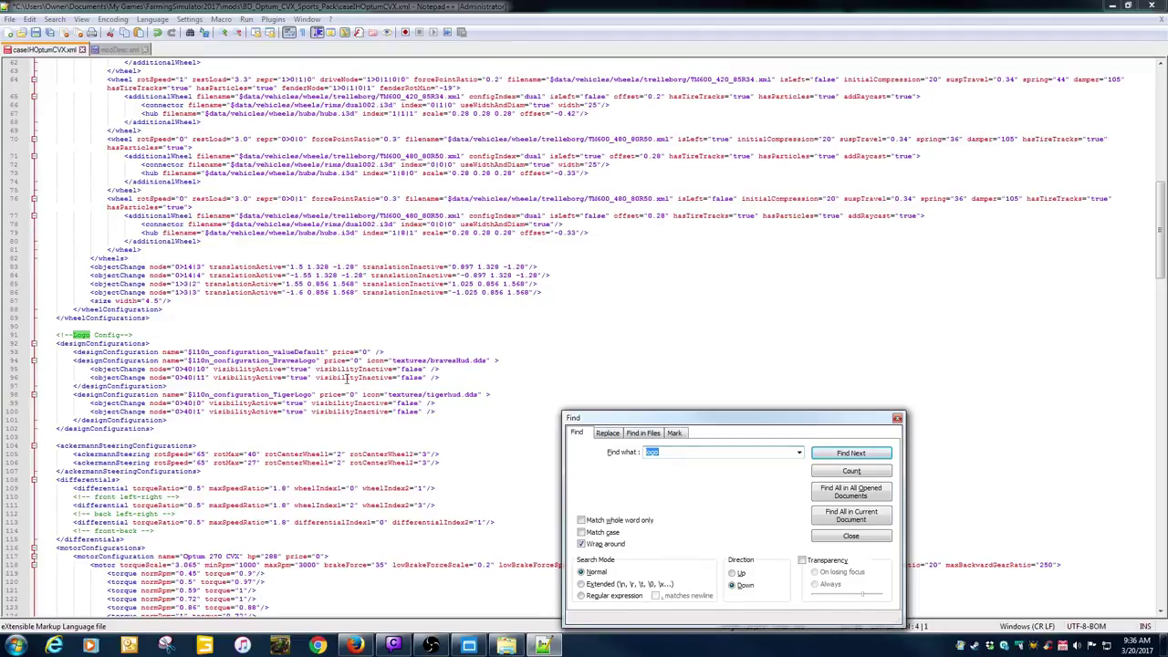
Move caseIHOptumCVX.xml to the other view beside modDesc.xml and dismiss the Find dialog.
left_click(64, 52)
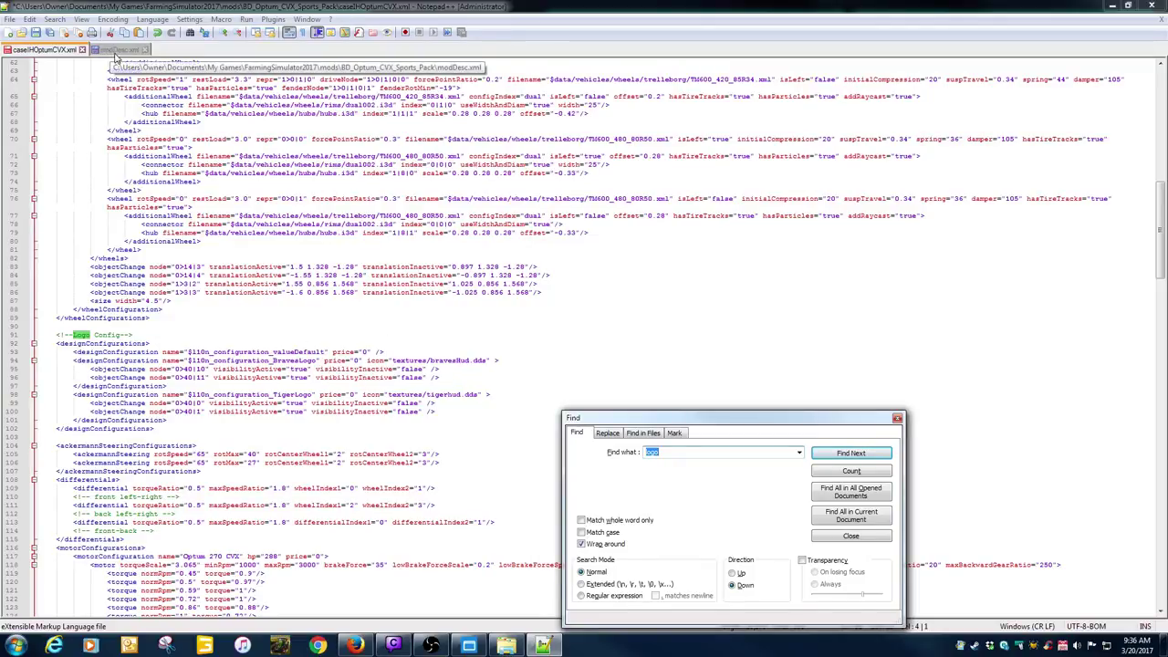
right_click(64, 52)
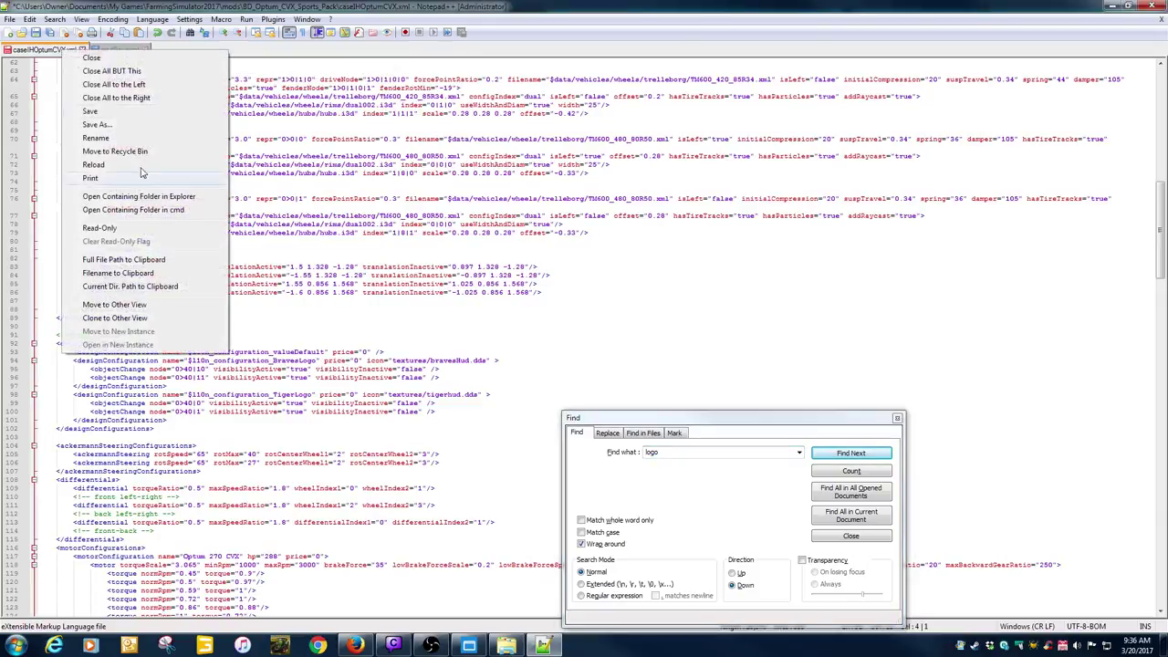
left_click(145, 304)
left_click_drag(818, 430, 475, 406)
left_click(548, 394)
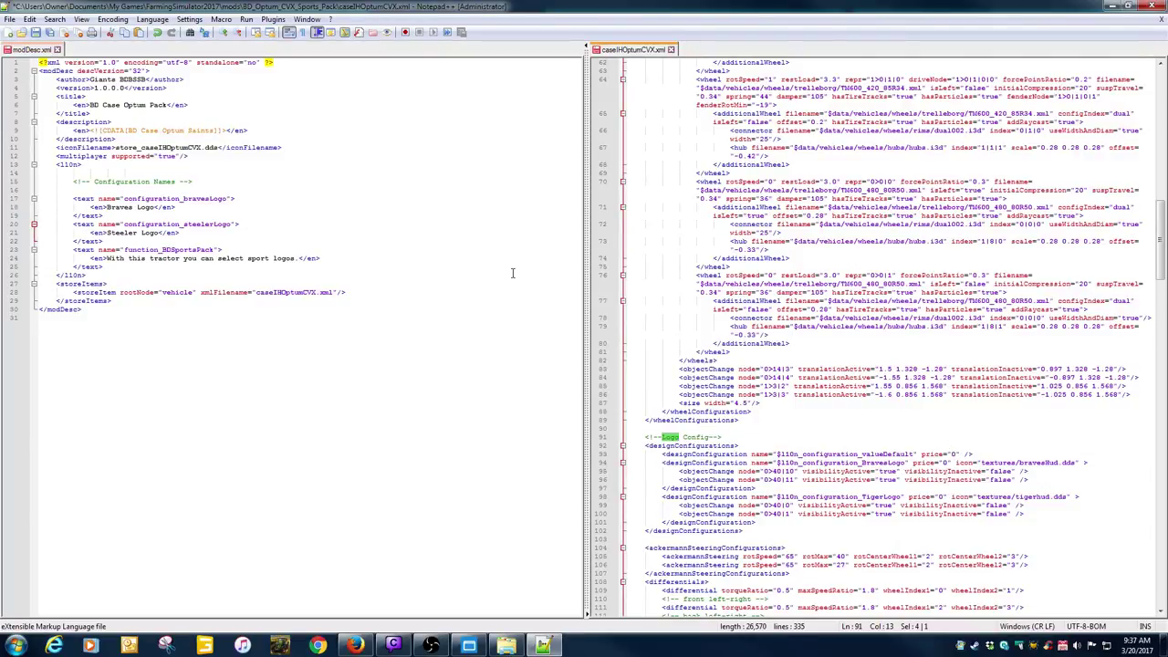
Copy "bravesLogo" from the modDesc.xml text name over "BravesLogo" in the matching designConfiguration name of caseIHOptumCVX.xml.
left_click(203, 199)
right_click(201, 199)
left_click(195, 199)
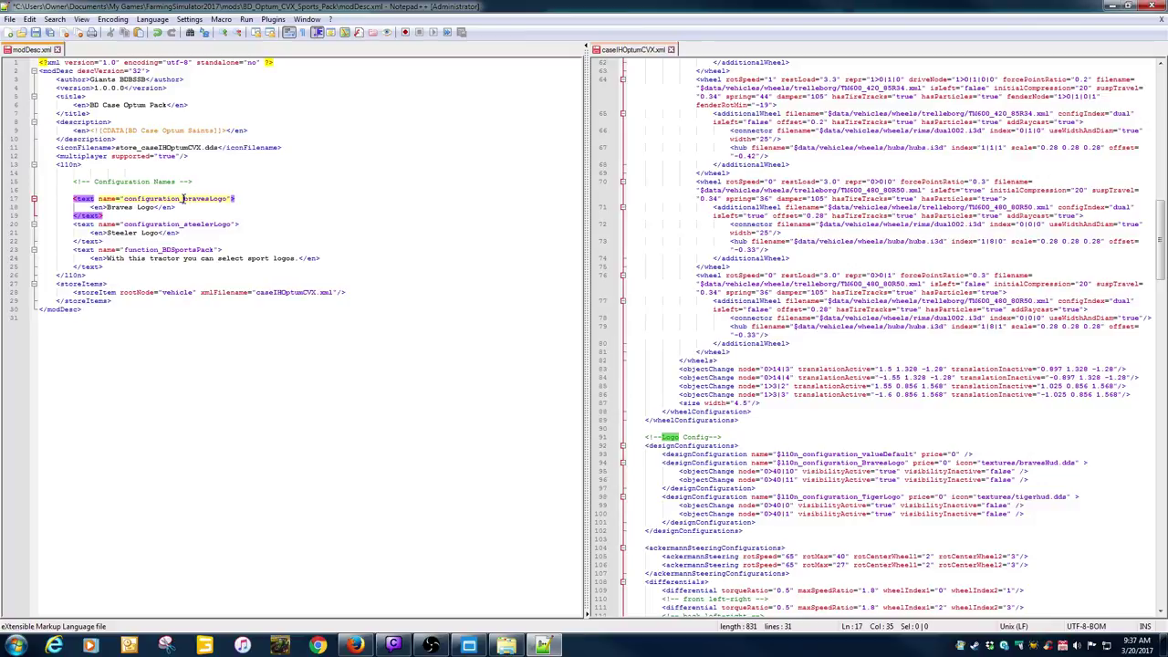
left_click_drag(183, 199, 228, 200)
right_click(215, 201)
left_click(230, 217)
left_click_drag(861, 463, 898, 469)
right_click(897, 469)
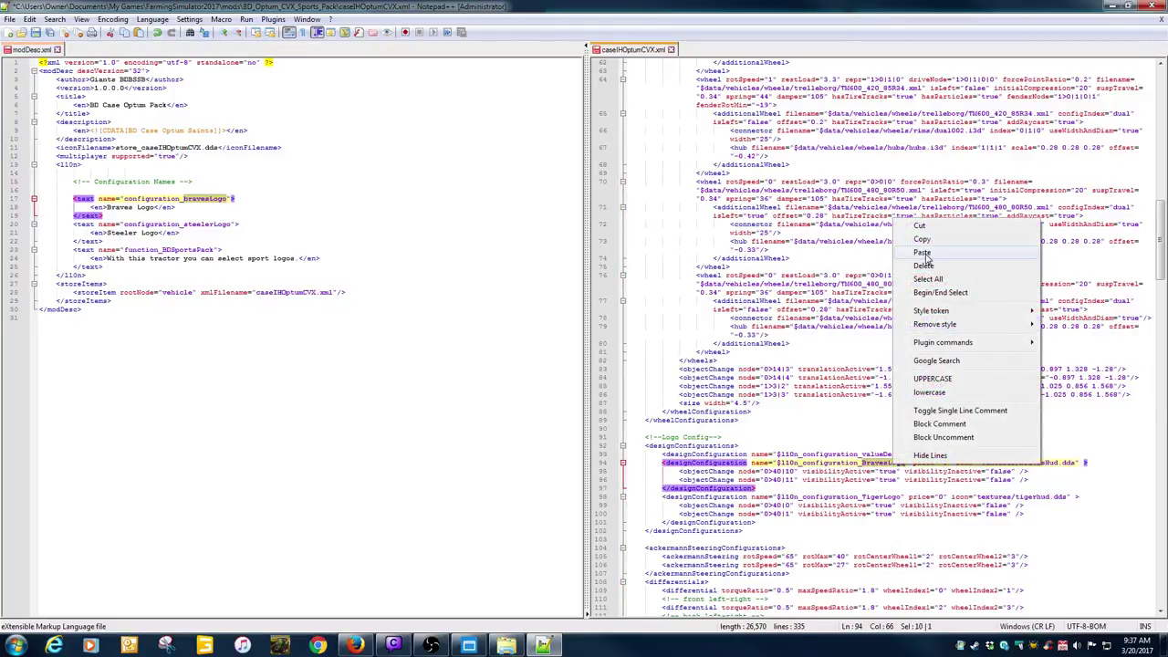
left_click(927, 259)
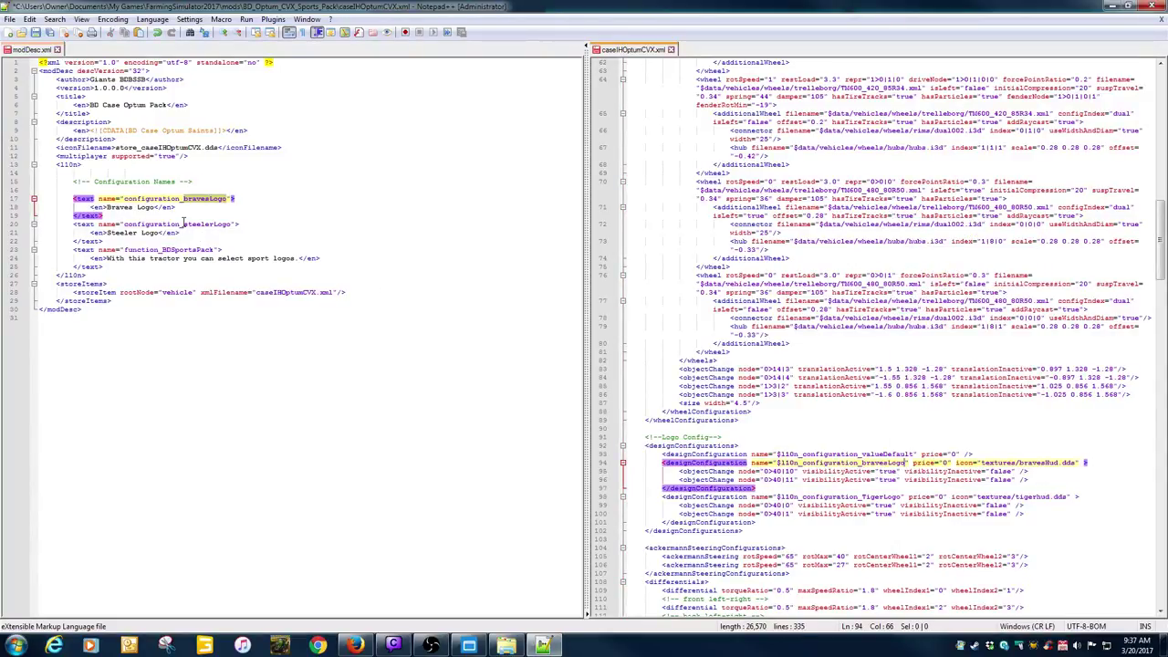
Copy "steelerLogo" from the modDesc.xml text name over "TigerLogo" in the second logo designConfiguration name of caseIHOptumCVX.xml.
left_click_drag(183, 225, 232, 224)
right_click(215, 229)
left_click(242, 246)
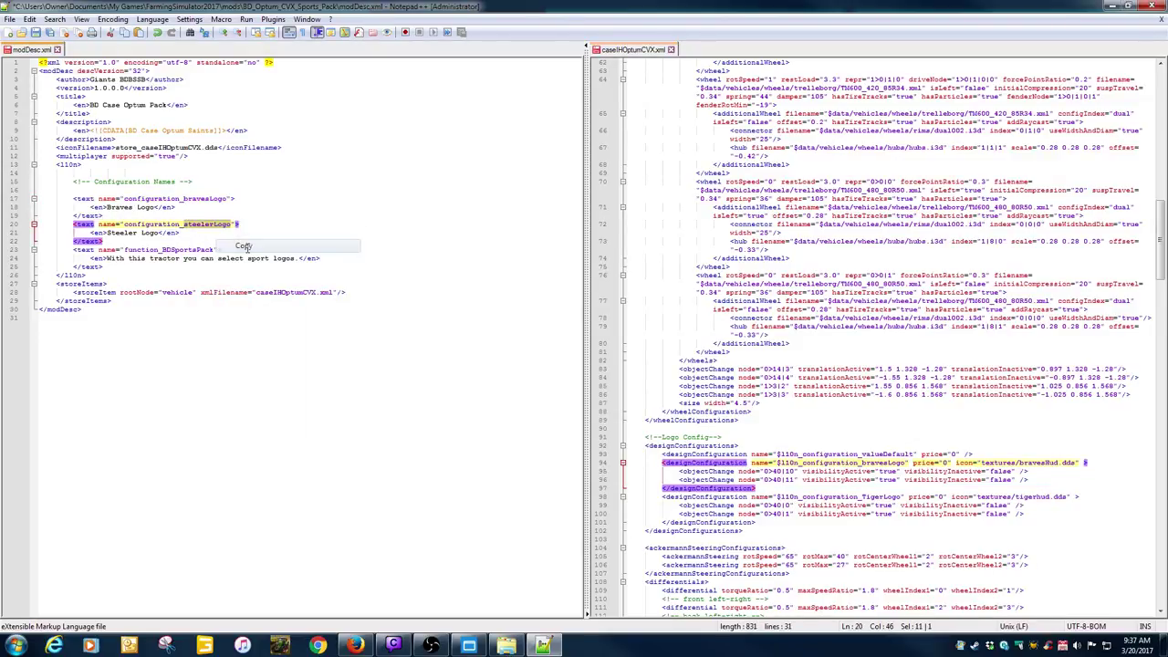
left_click_drag(862, 497, 901, 497)
right_click(890, 499)
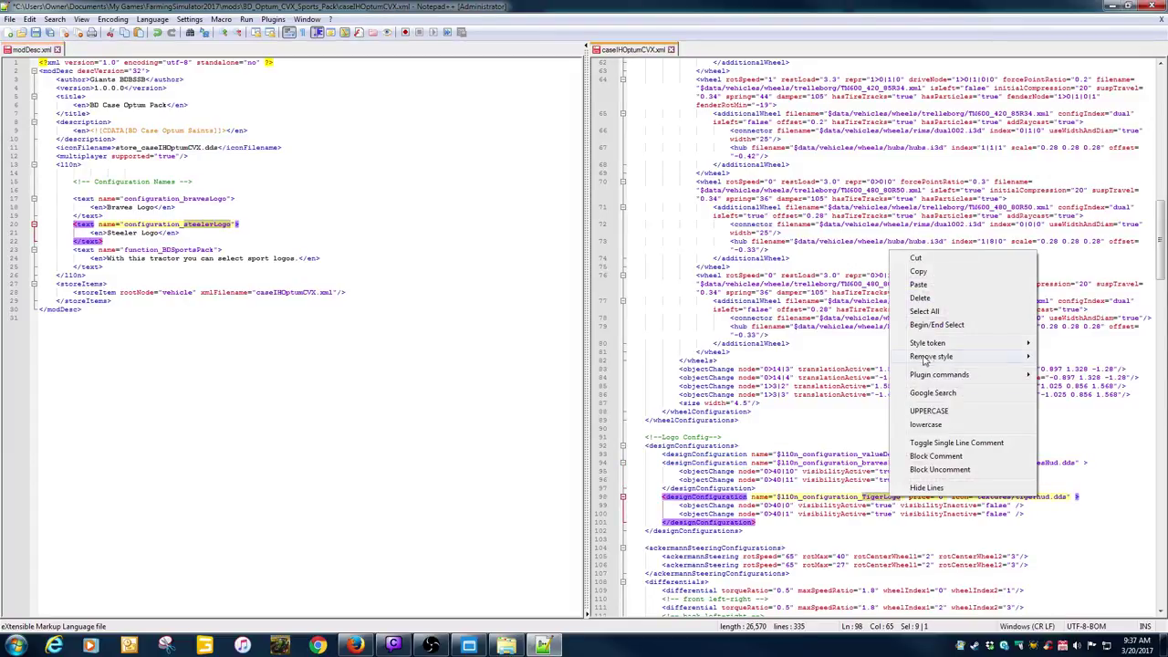
left_click(928, 286)
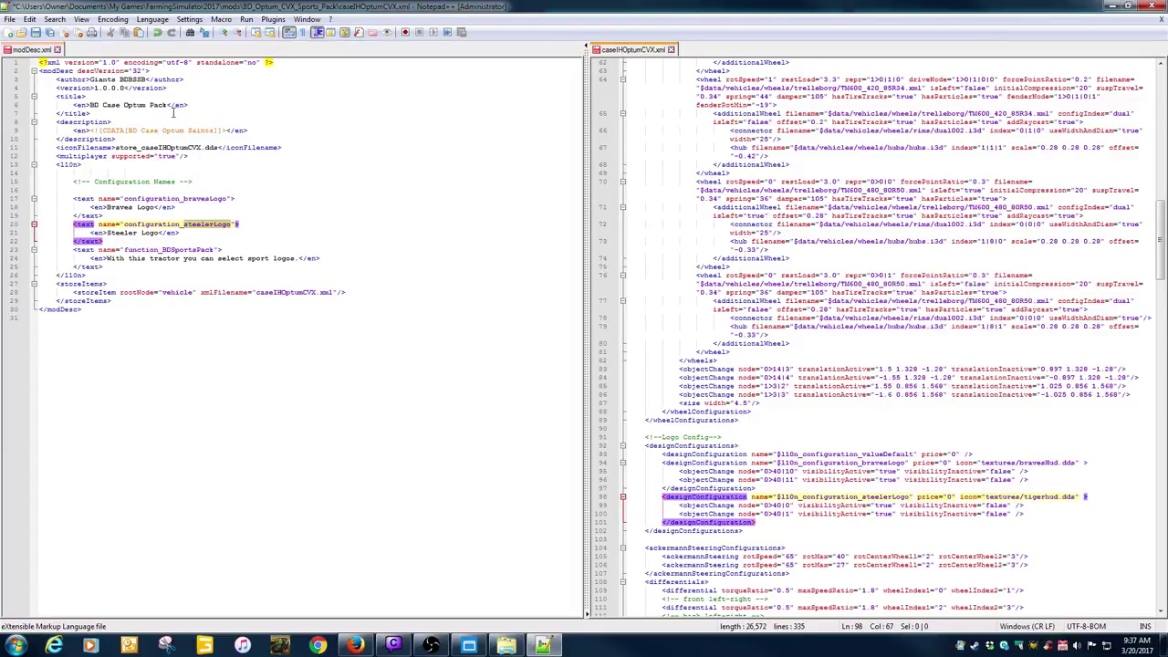
Save modDesc.xml and close it.
left_click(39, 52)
left_click(35, 32)
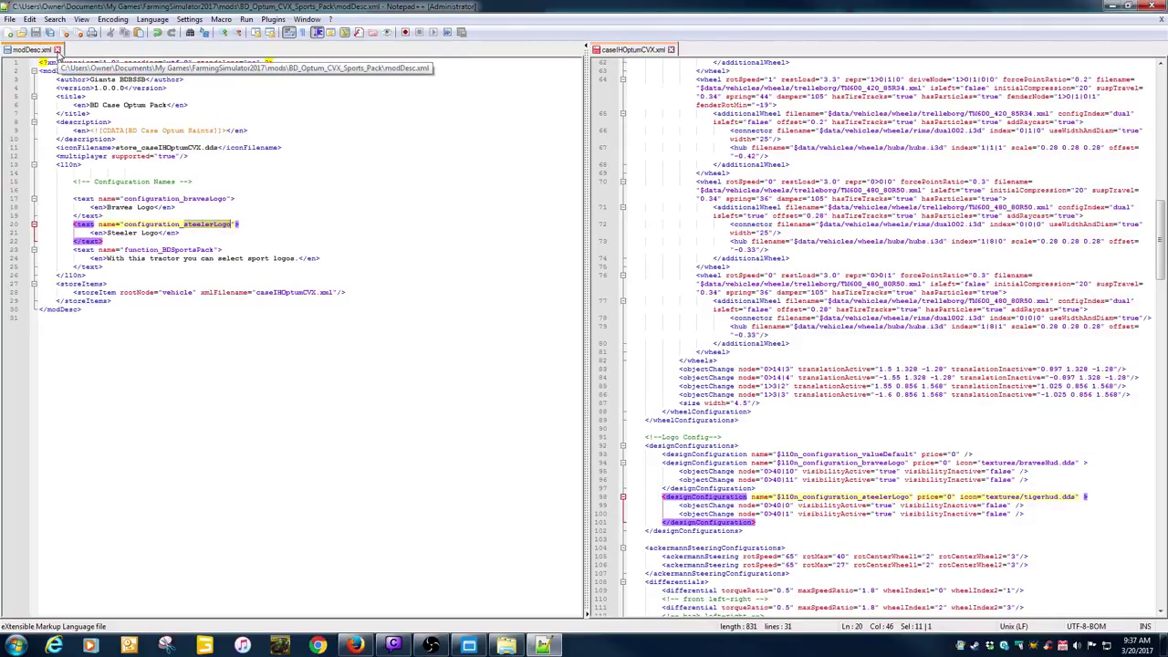
left_click(58, 50)
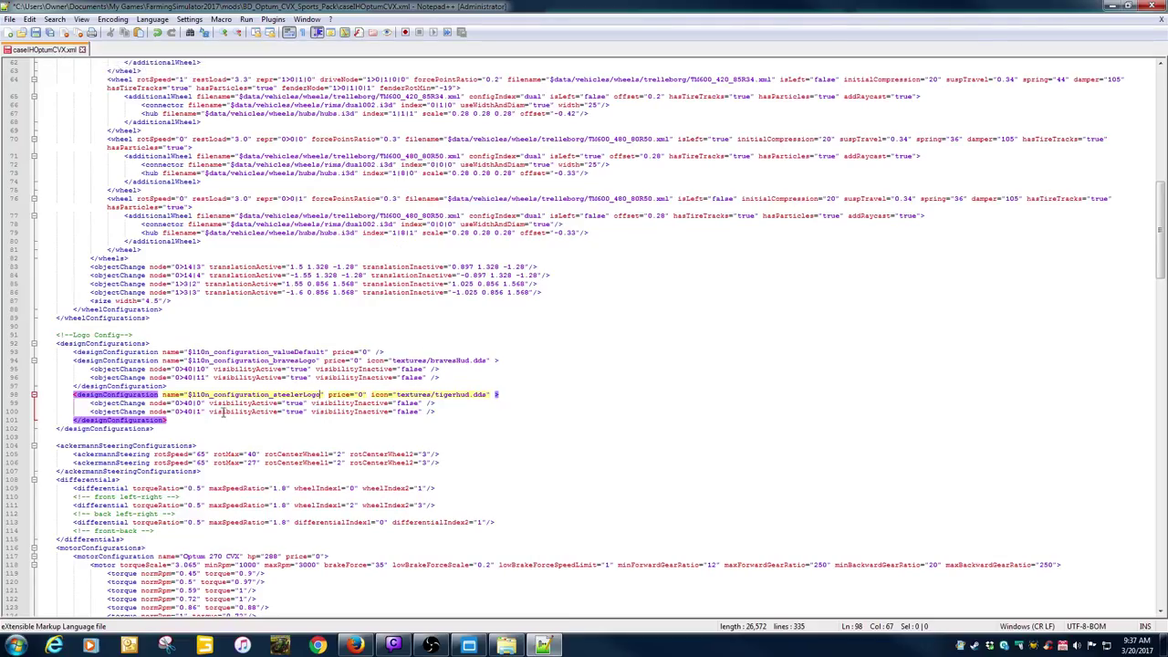
Reduce the XML editor to a smaller window and open caseIHOptumCVX.i3d from the mod folder in GIANTS Editor 7.0.5.
left_click(1130, 7)
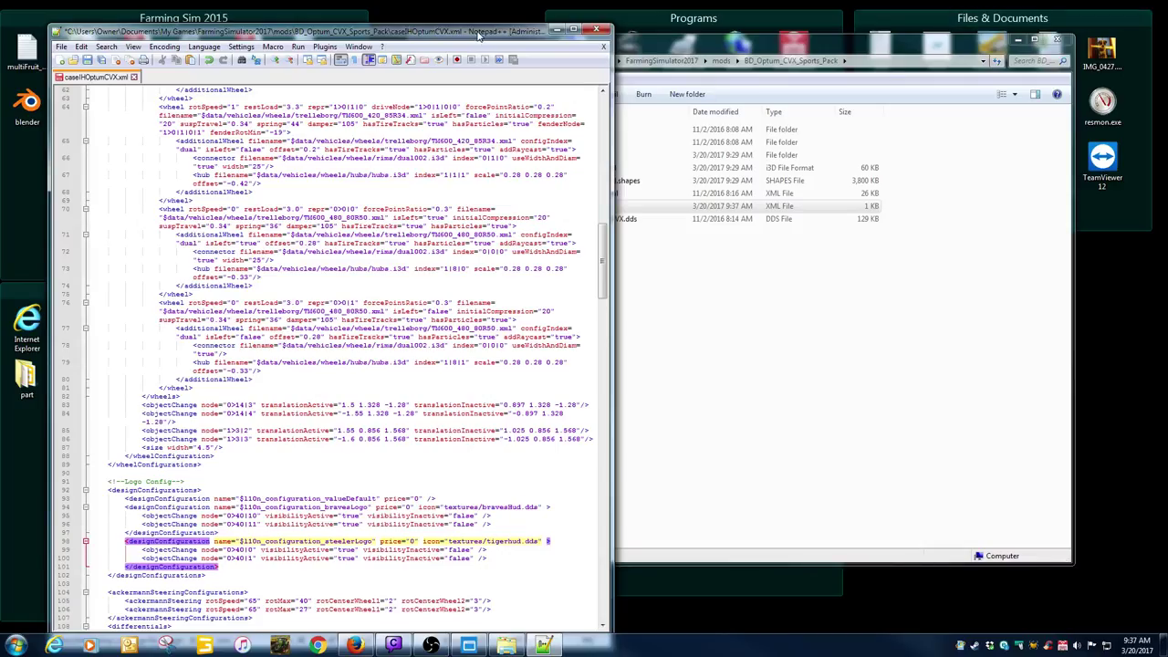
left_click_drag(478, 35, 433, 22)
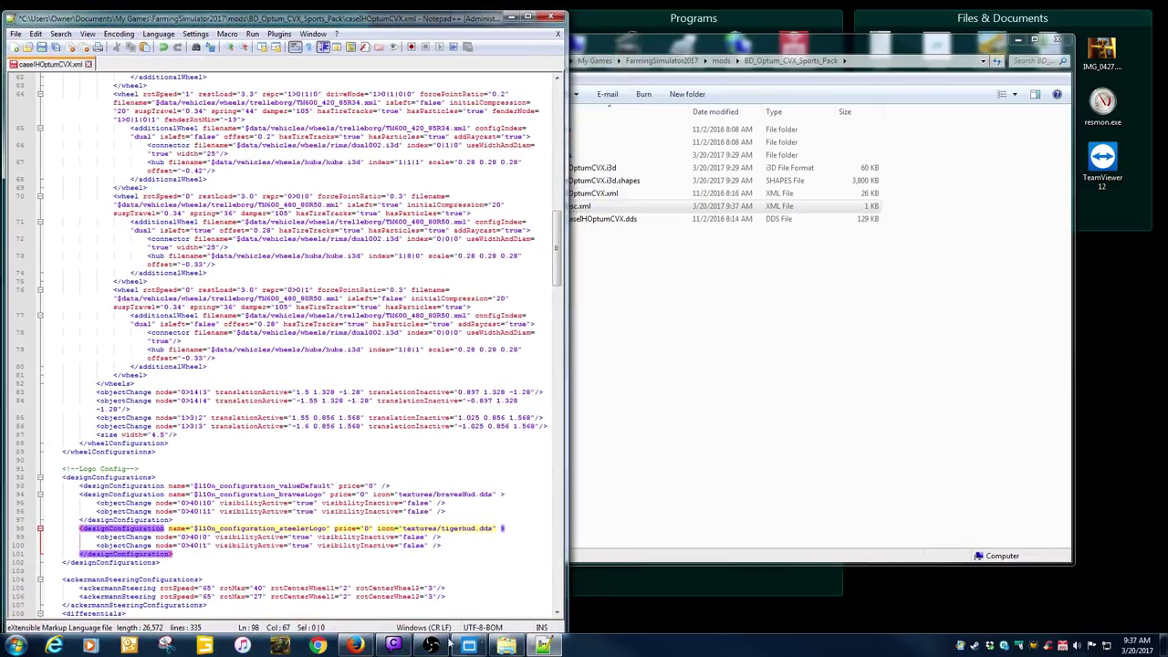
left_click(663, 259)
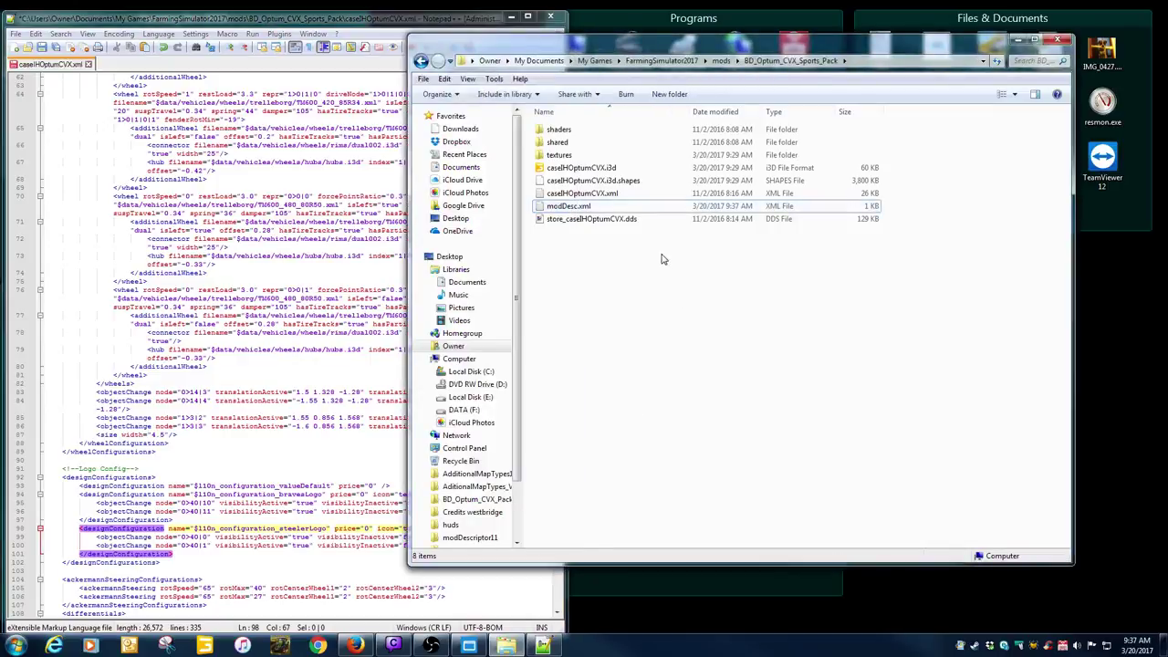
double_click(581, 168)
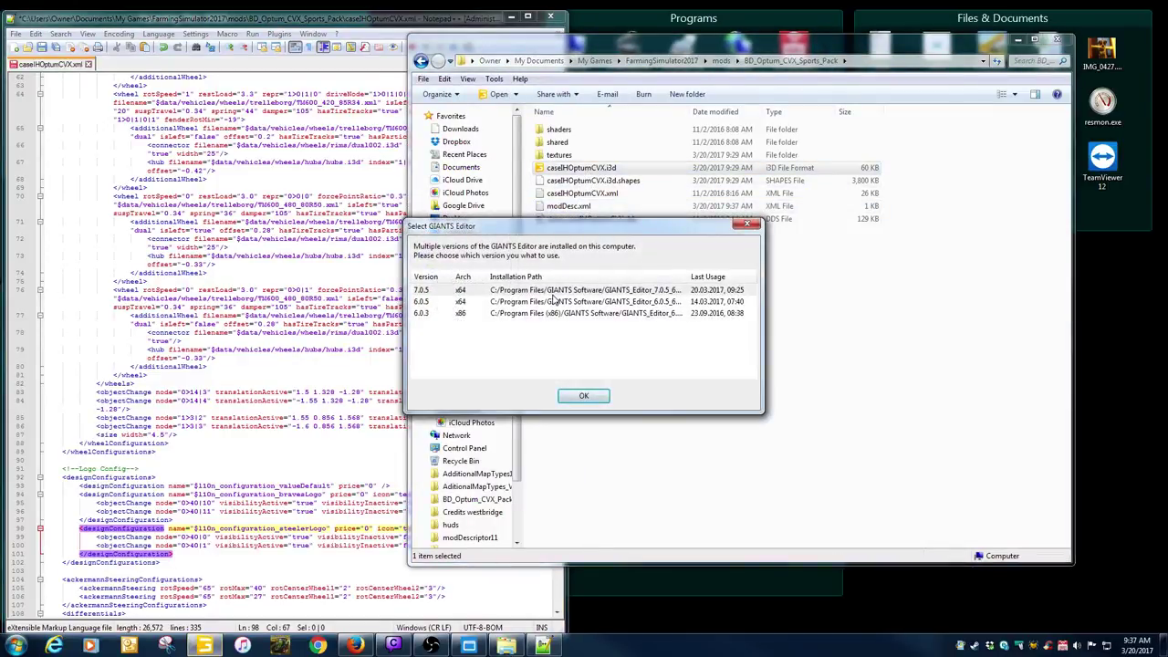
double_click(548, 290)
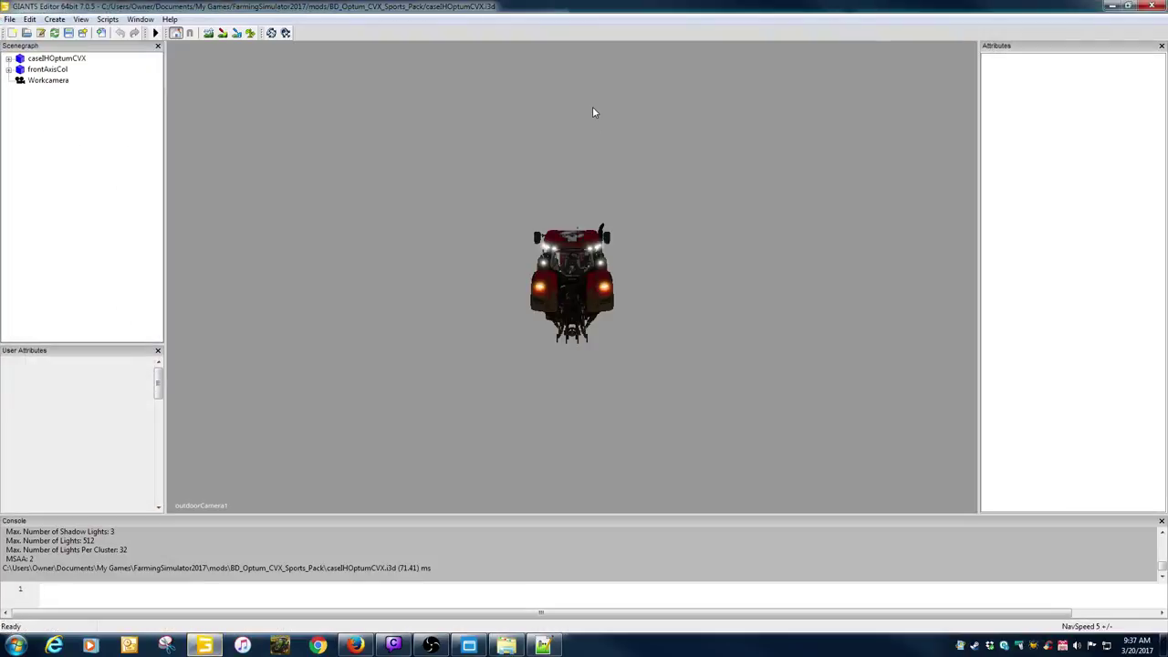
Switch the viewport from the outdoor camera to the Workcamera.
left_click(81, 19)
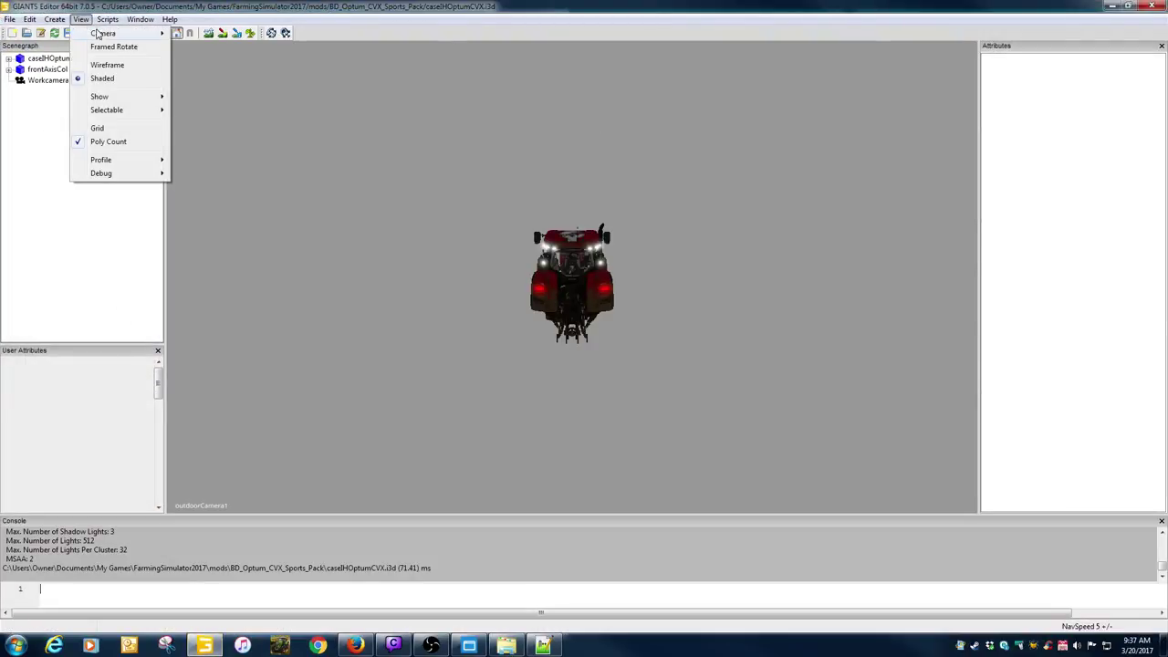
mouse_move(98, 33)
left_click(193, 60)
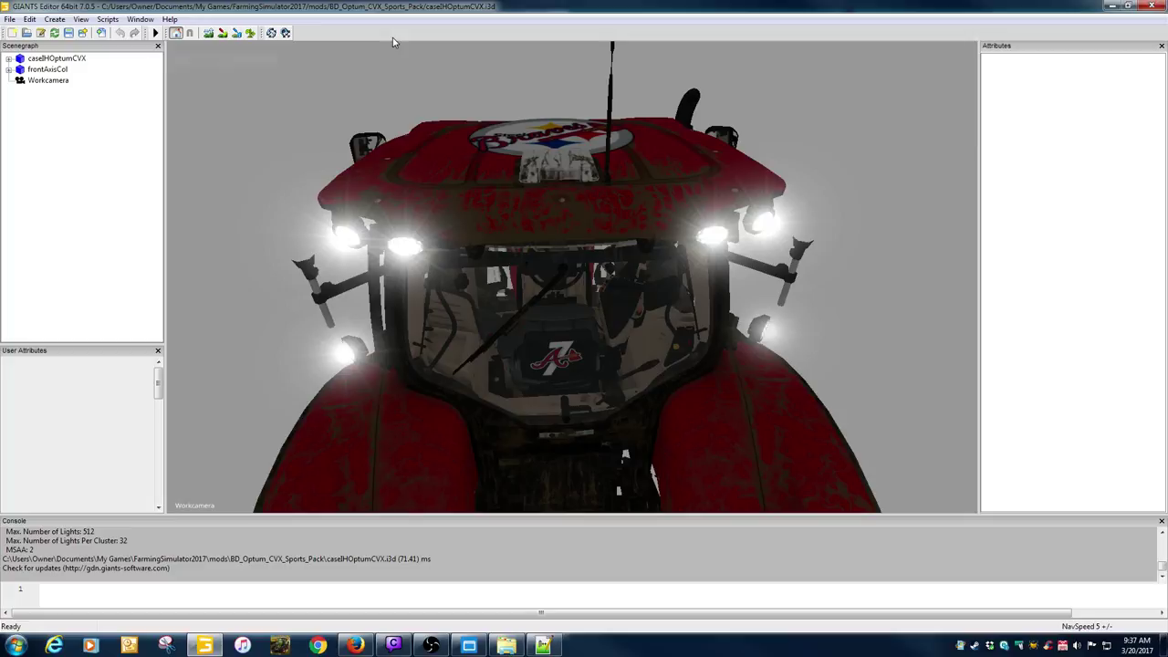
Minimize the mod folder window and arrange a narrowed GIANTS Editor window side by side with the XML editor.
left_click(1127, 6)
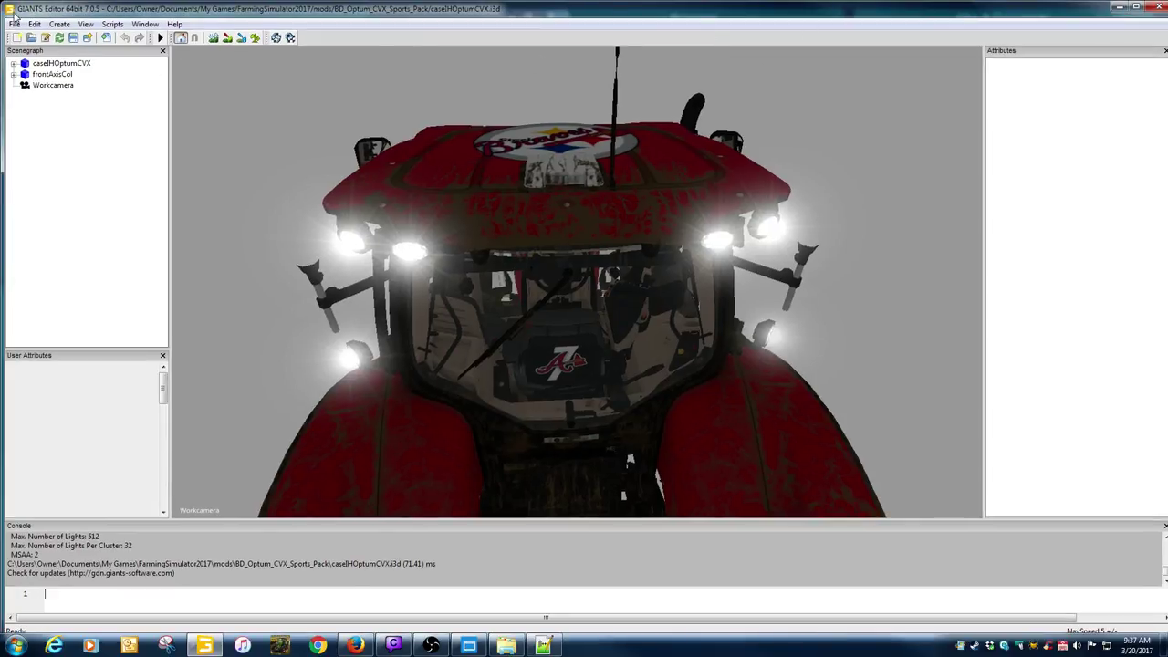
left_click_drag(11, 7, 540, 32)
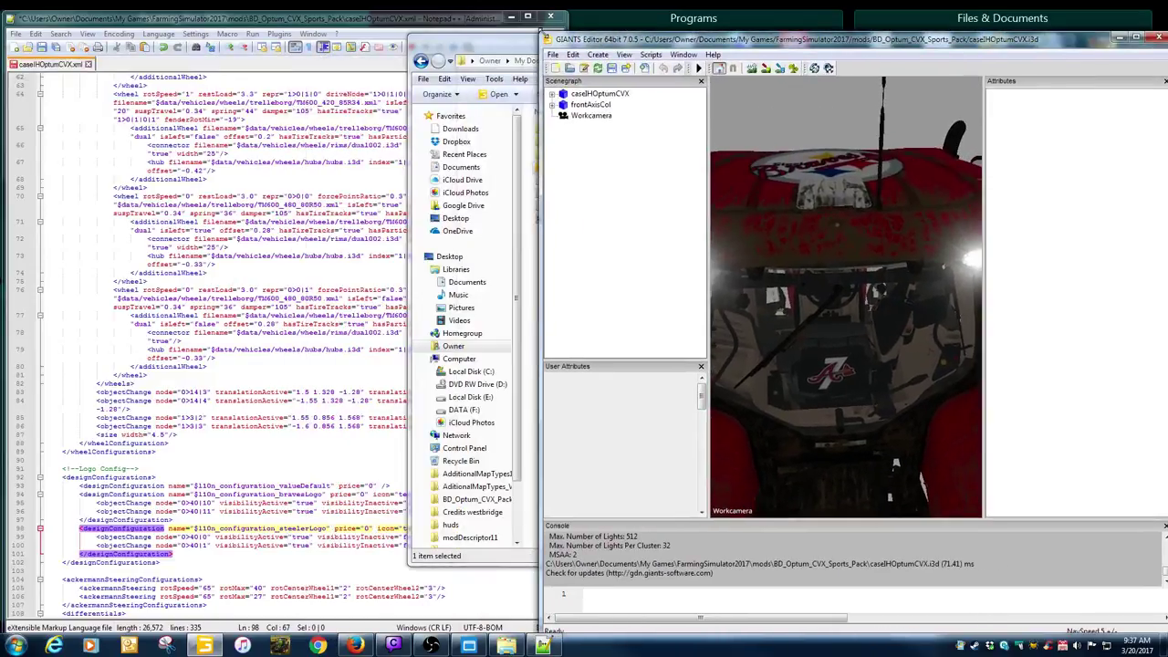
left_click(479, 50)
left_click(978, 57)
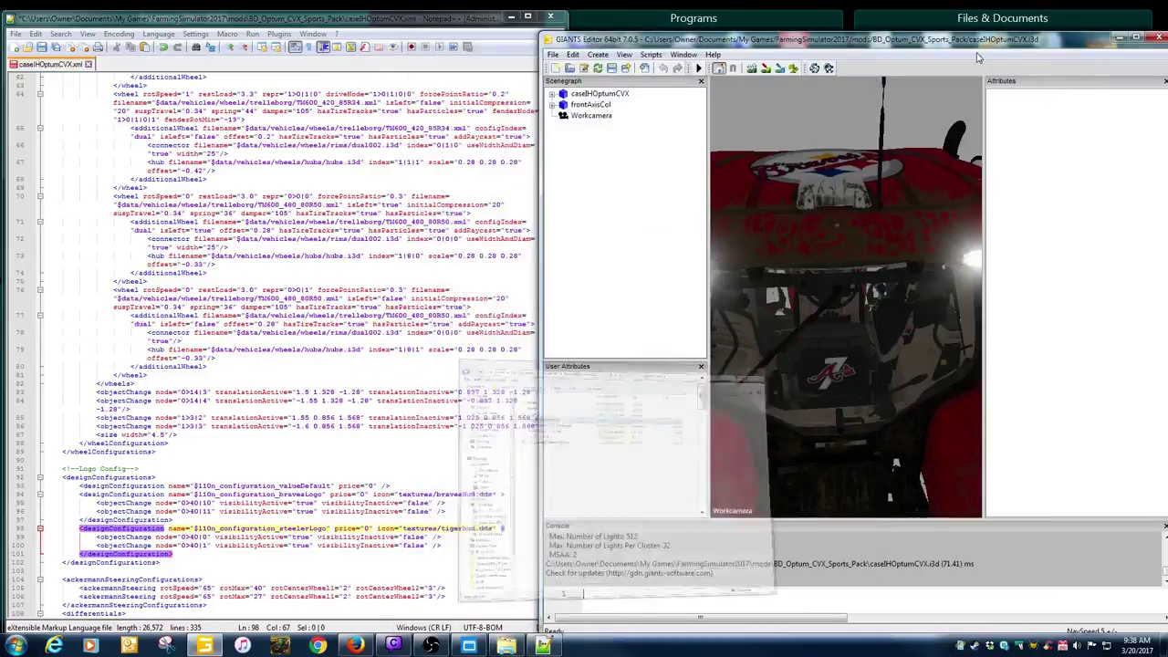
left_click_drag(978, 58, 972, 25)
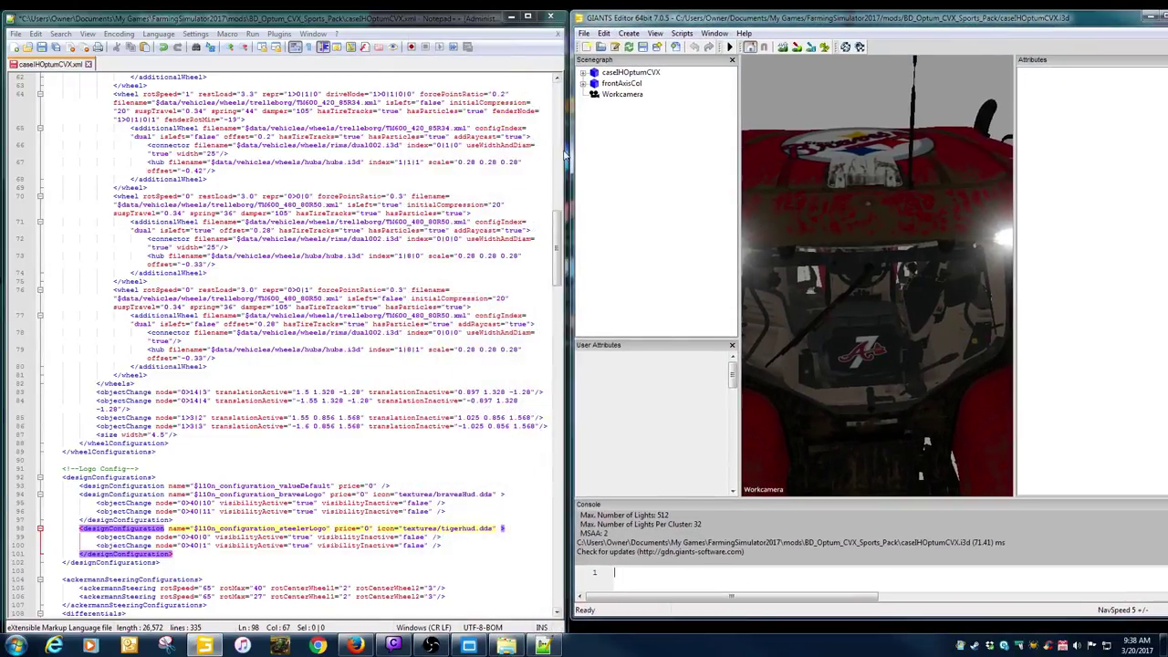
left_click_drag(572, 155, 712, 156)
left_click_drag(883, 27, 762, 40)
Expand caseIHOptumCVX and its logo group, and move seatBravesLogo up to first place in the group.
left_click(648, 88)
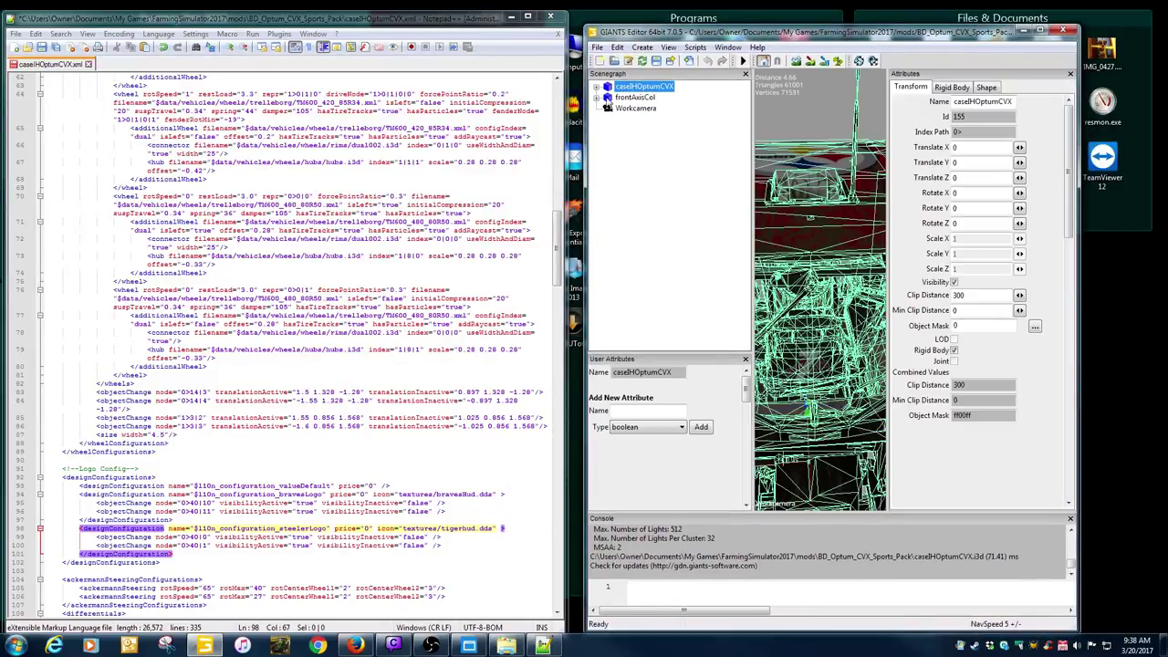
left_click(595, 87)
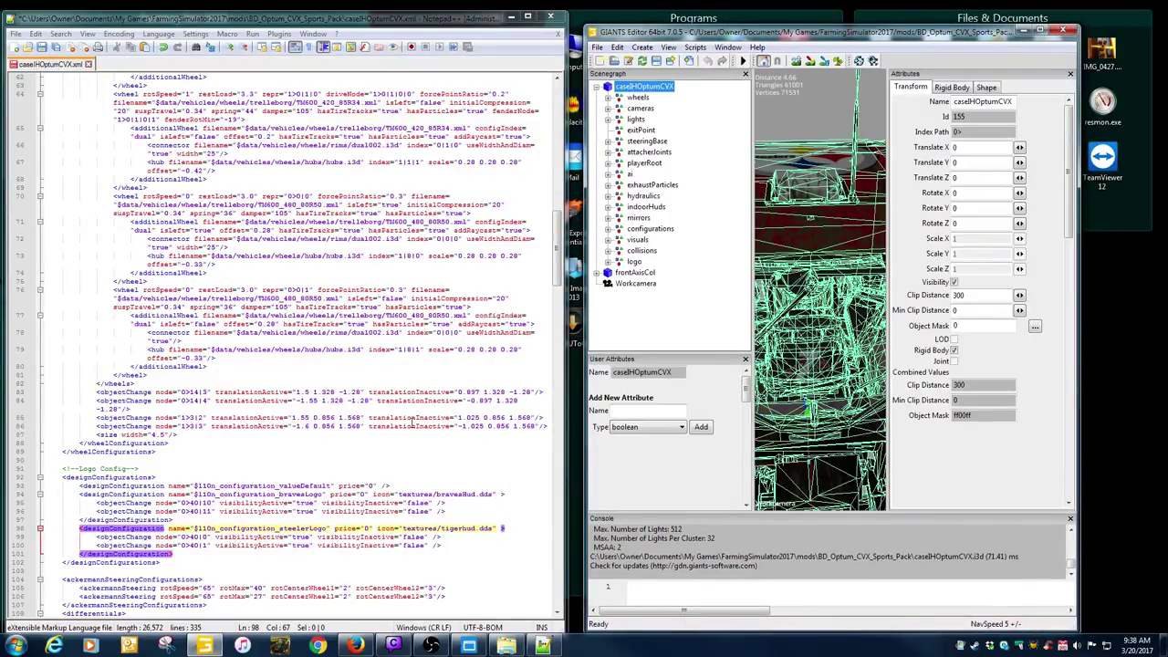
left_click(607, 262)
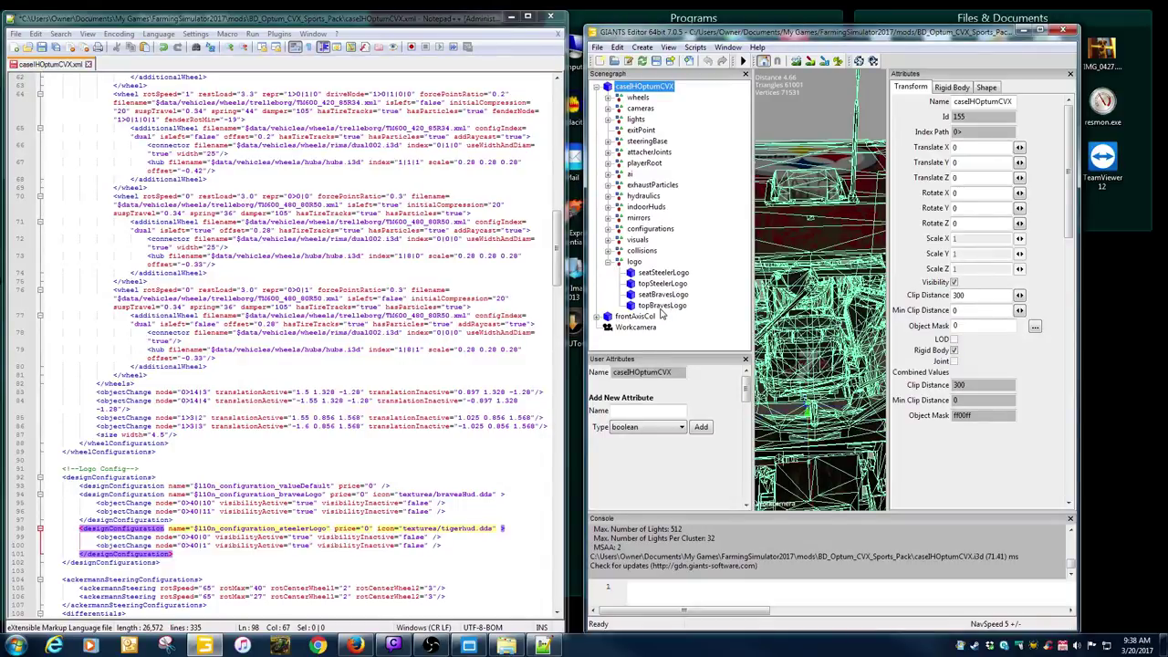
left_click(662, 294)
right_click(664, 294)
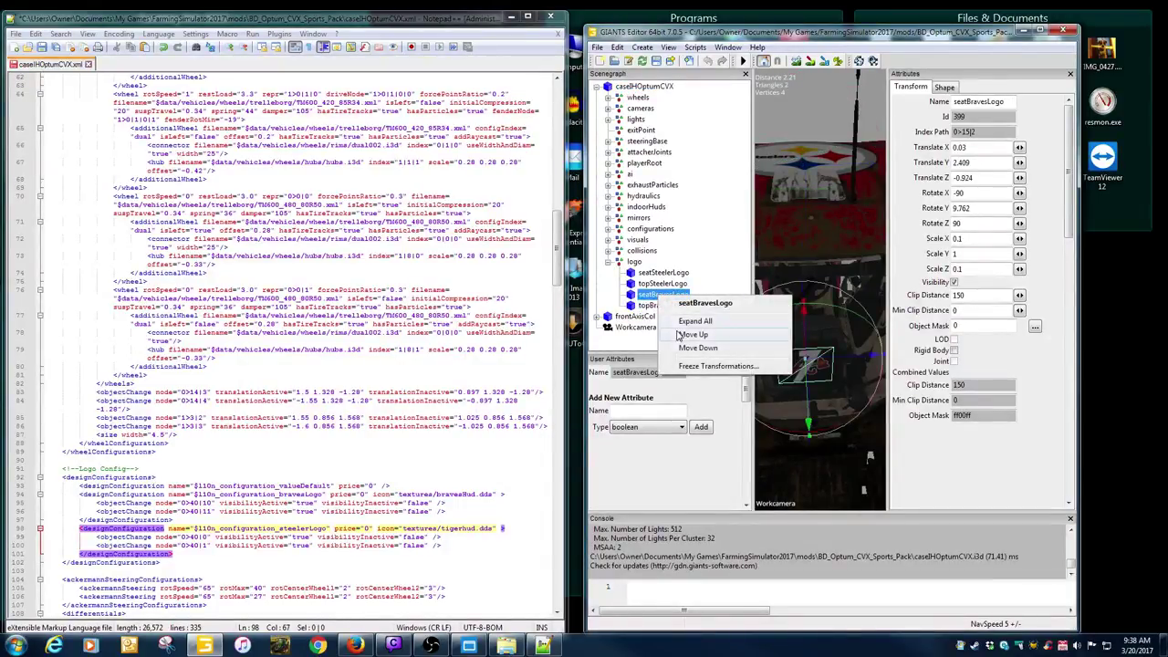
left_click(678, 335)
right_click(663, 282)
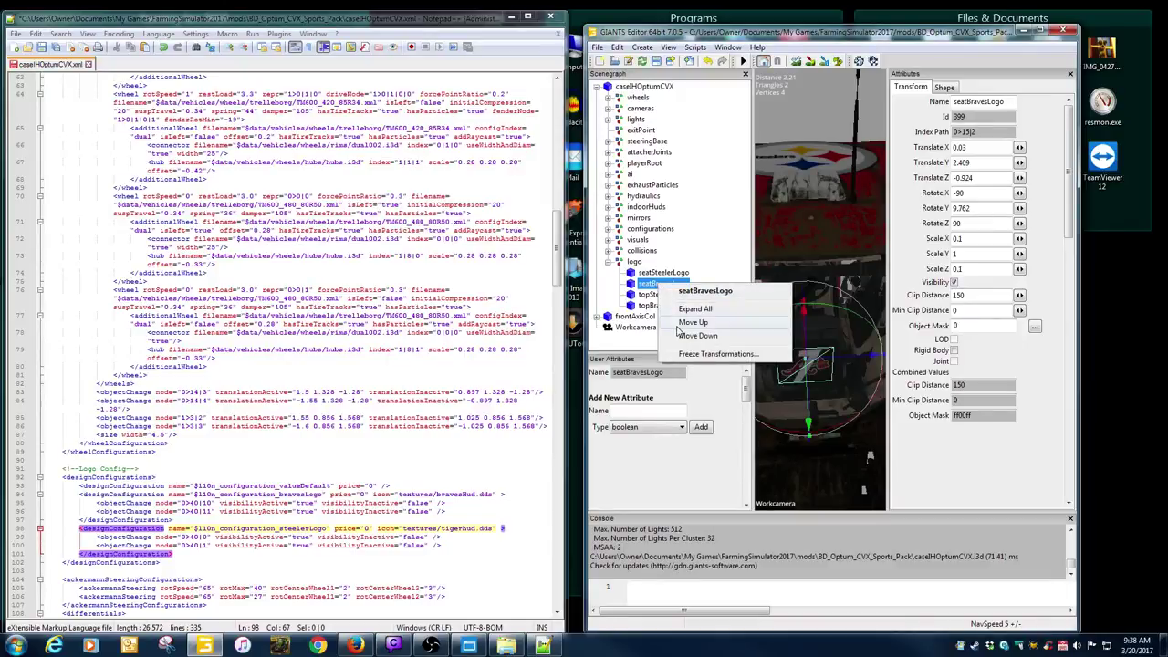
left_click(680, 323)
Move topBravesLogo up to second place in the logo group, directly below seatBravesLogo.
left_click(662, 304)
right_click(662, 305)
left_click(687, 345)
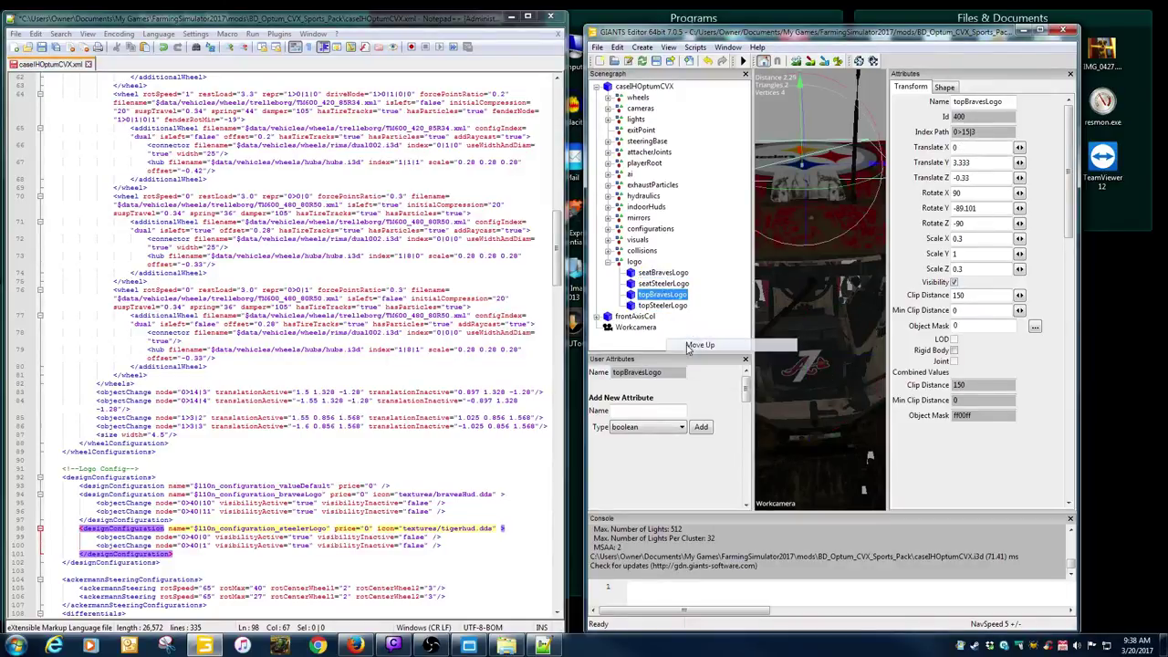
right_click(662, 293)
left_click(683, 335)
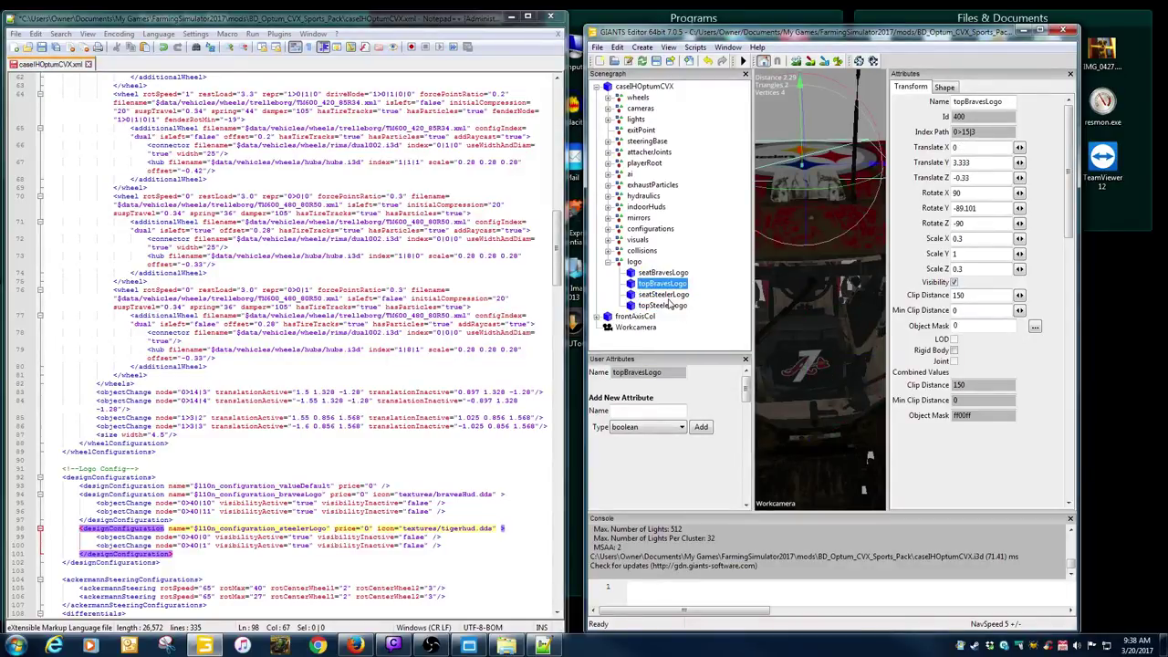
Copy seatBravesLogo's index path 0>15|0 into the node of the first objectChange line in the bravesLogo design configuration.
left_click(663, 272)
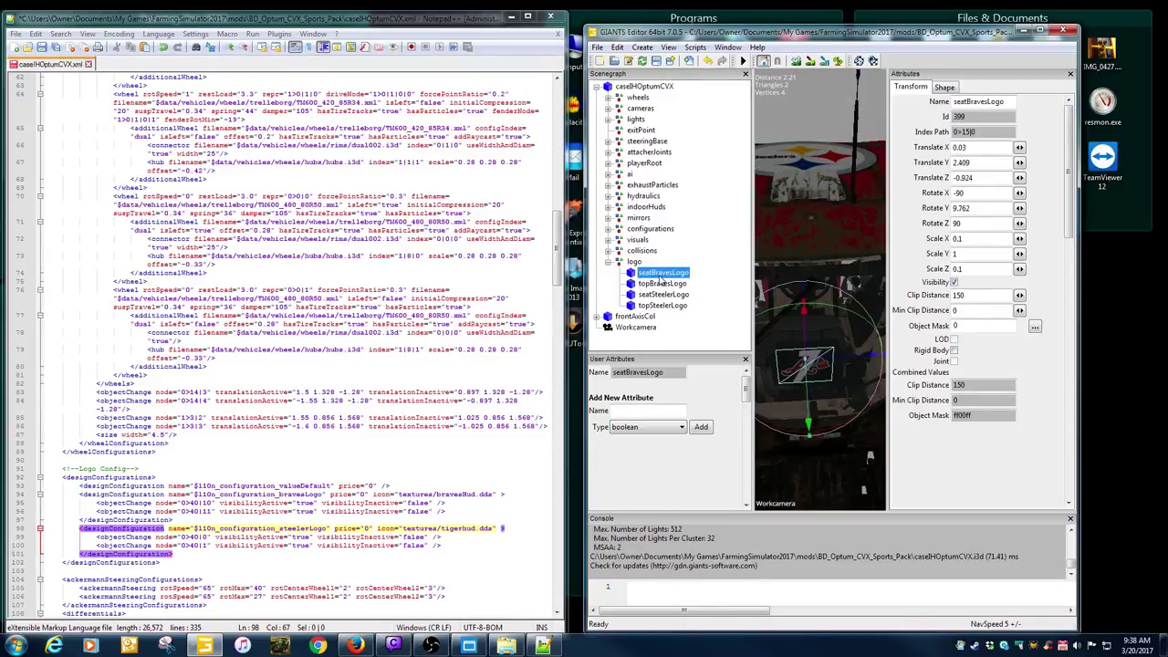
left_click_drag(973, 132, 942, 135)
key("ctrl+c")
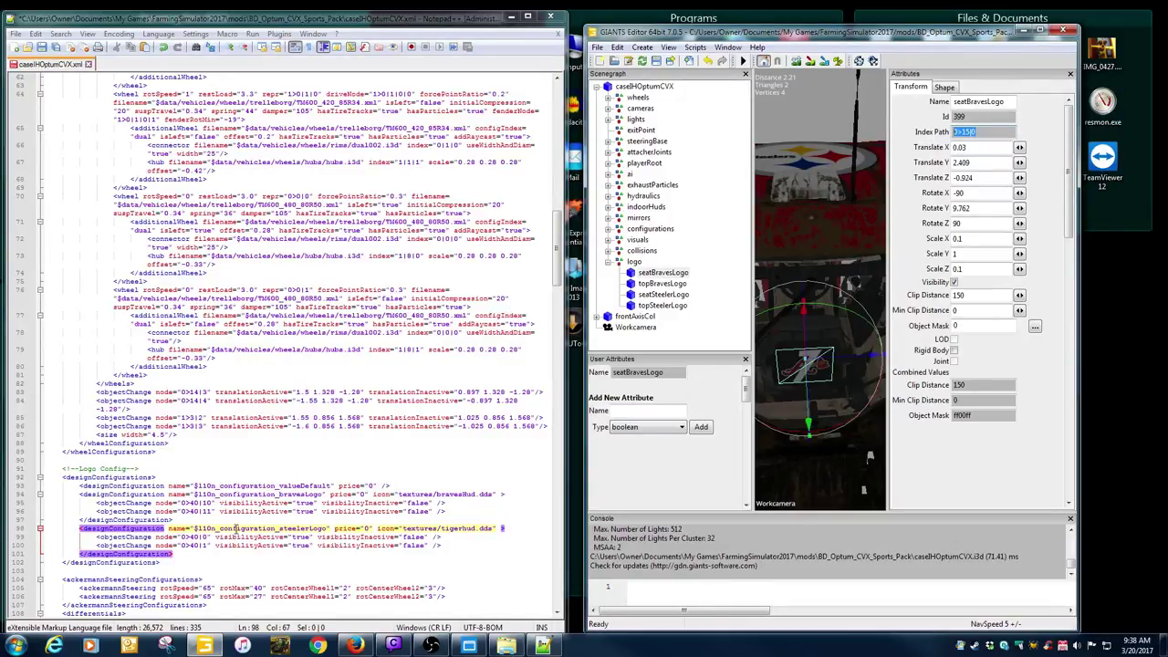
left_click_drag(212, 502, 187, 503)
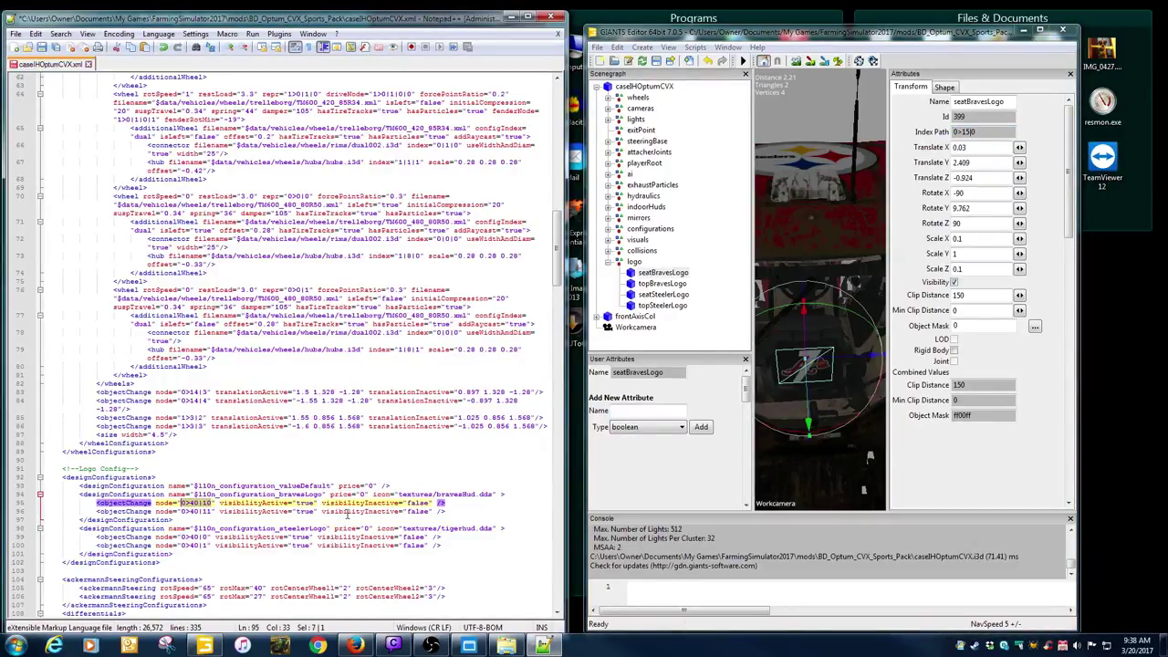
key("ctrl+v")
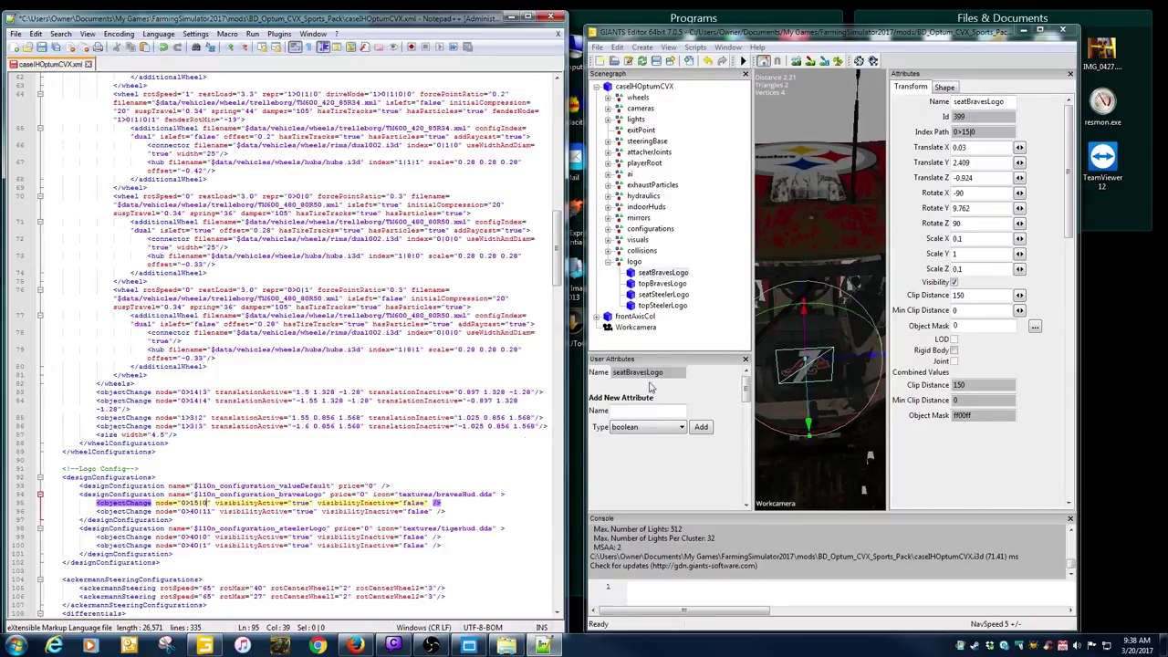
Replace the node of the second bravesLogo objectChange line with topBravesLogo's index path, 0>15|1.
left_click(662, 283)
triple_click(978, 134)
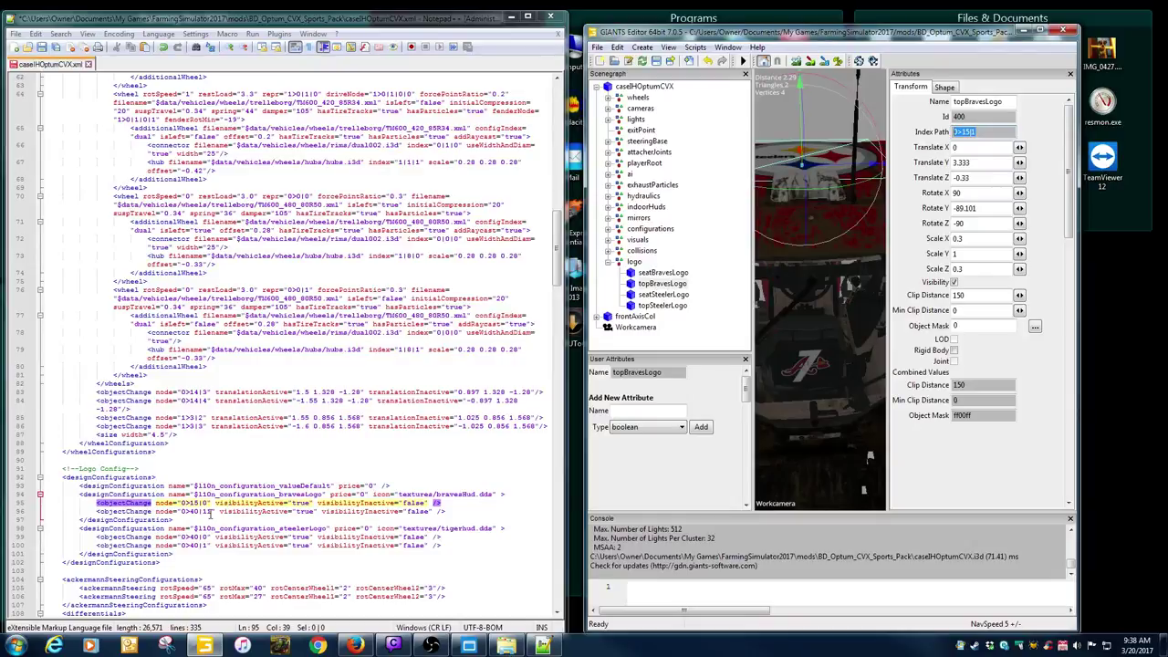
left_click_drag(210, 513, 186, 511)
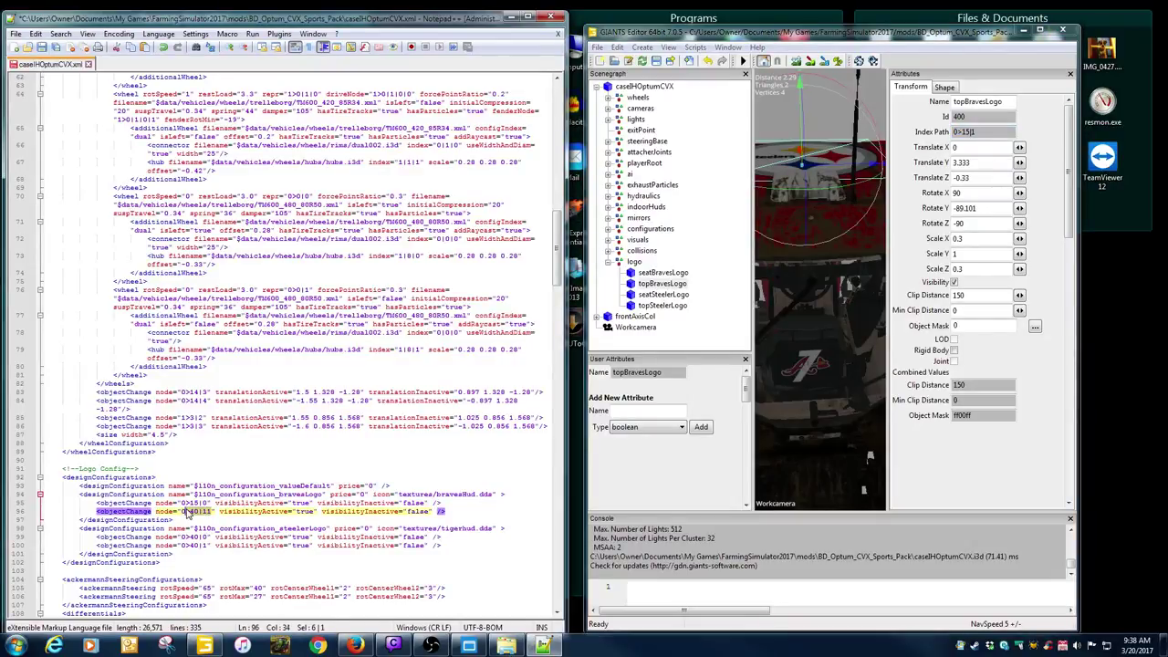
type("0>15|1")
left_click_drag(978, 132, 899, 130)
key("ctrl+c")
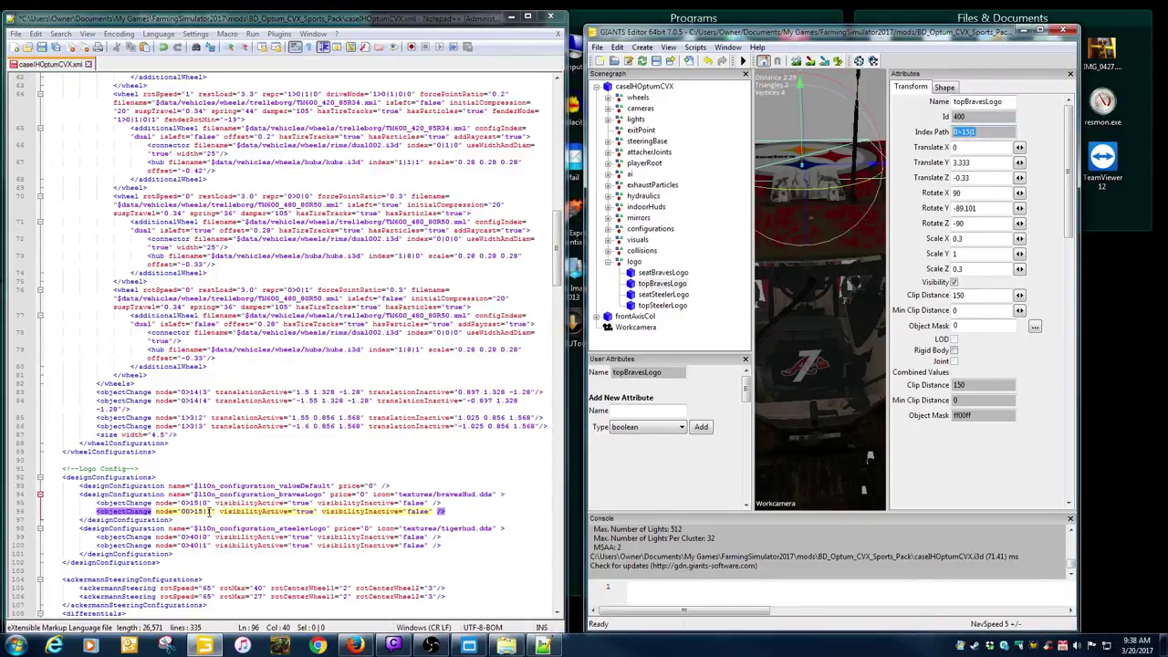
left_click_drag(211, 512, 188, 511)
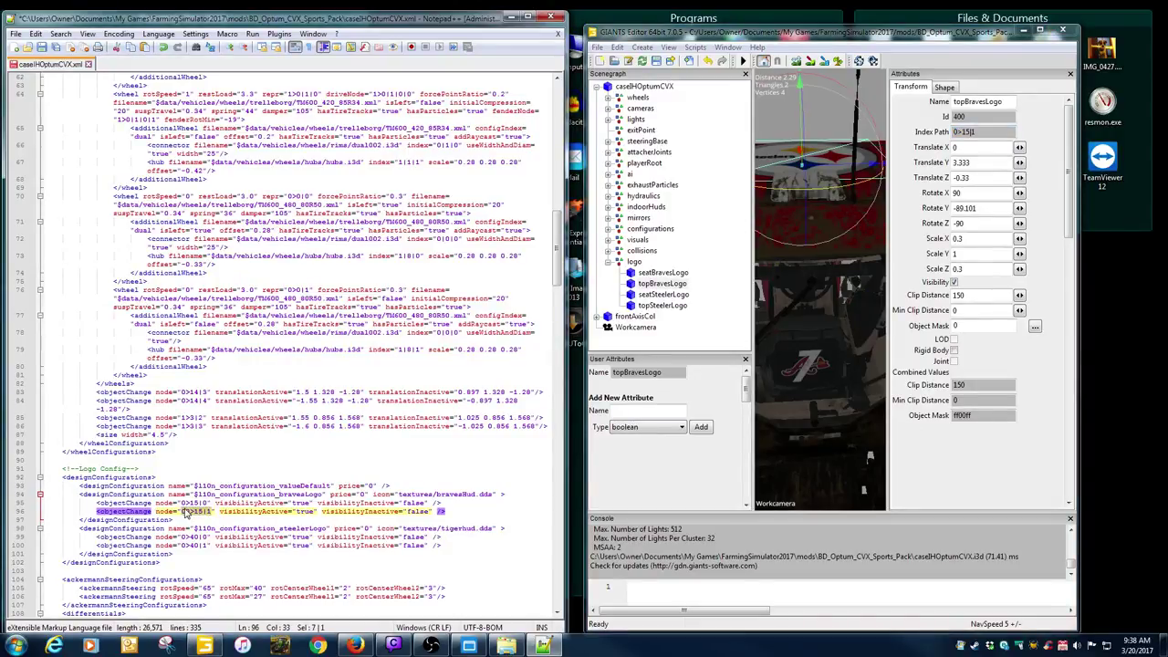
key("ctrl+v")
Set the two steelerLogo objectChange nodes to the index paths of seatSteelerLogo and topSteelerLogo, 0>15|2 and 0>15|3.
left_click_drag(208, 537, 182, 546)
key("ctrl+v")
key("ctrl+v")
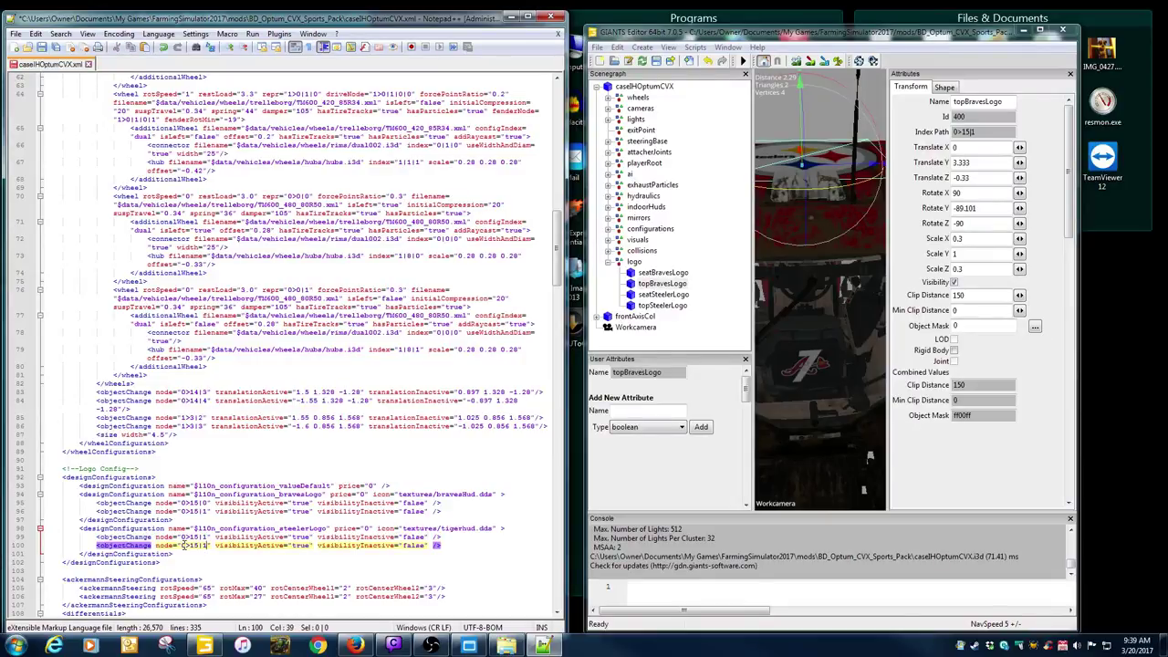
left_click(681, 296)
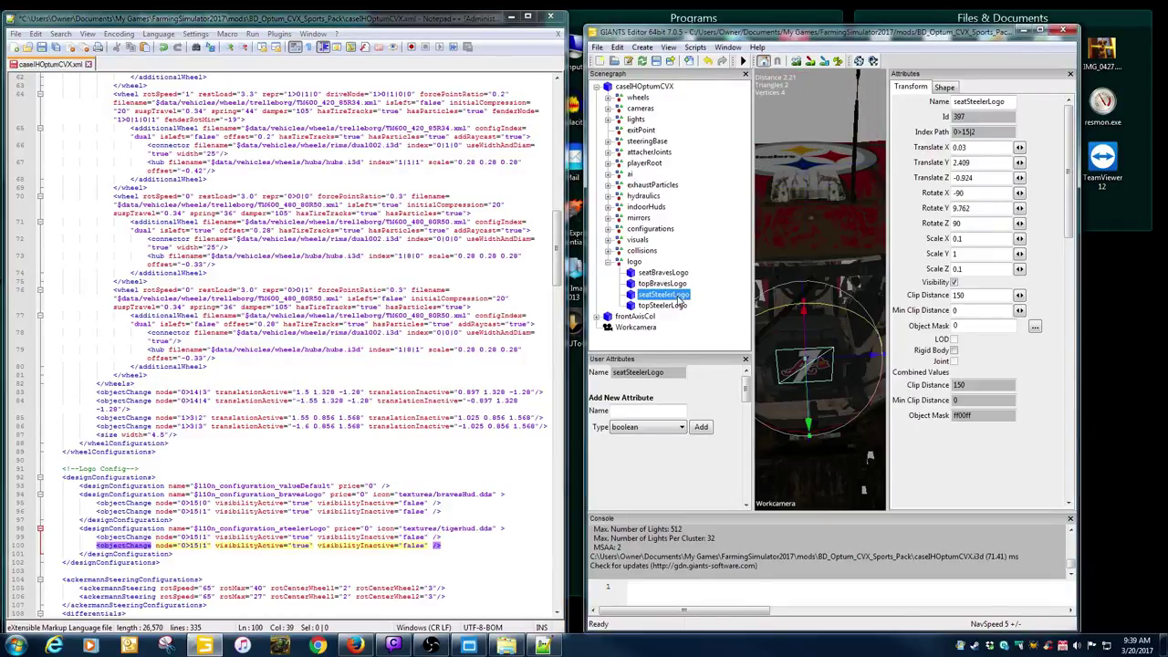
left_click(671, 305)
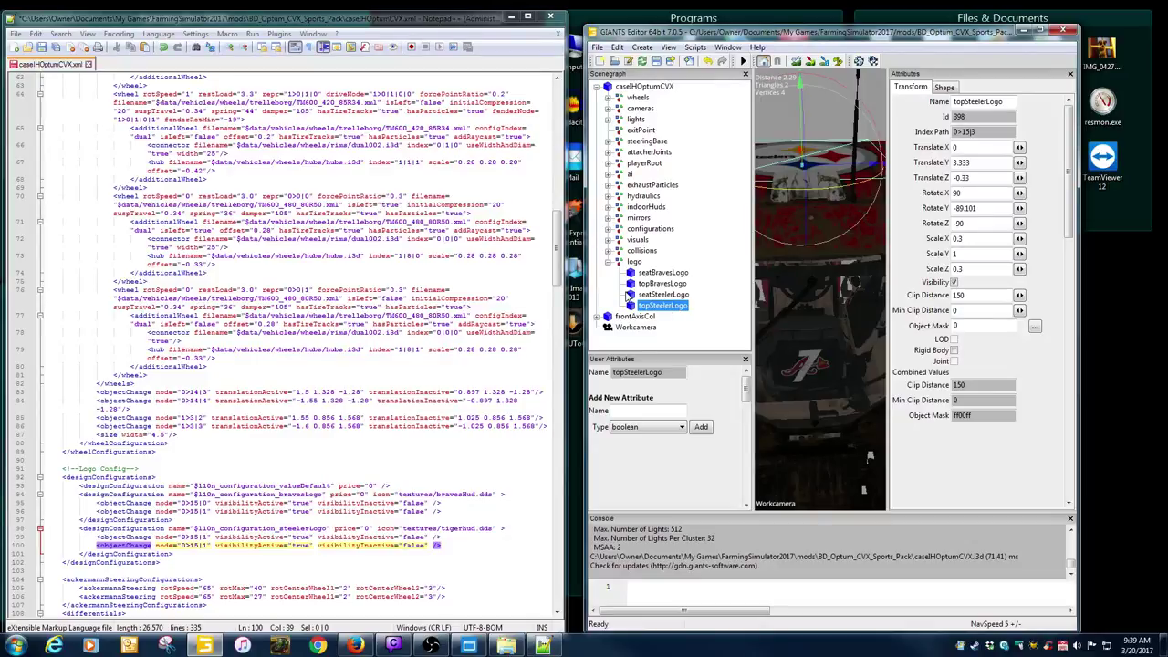
left_click(206, 538)
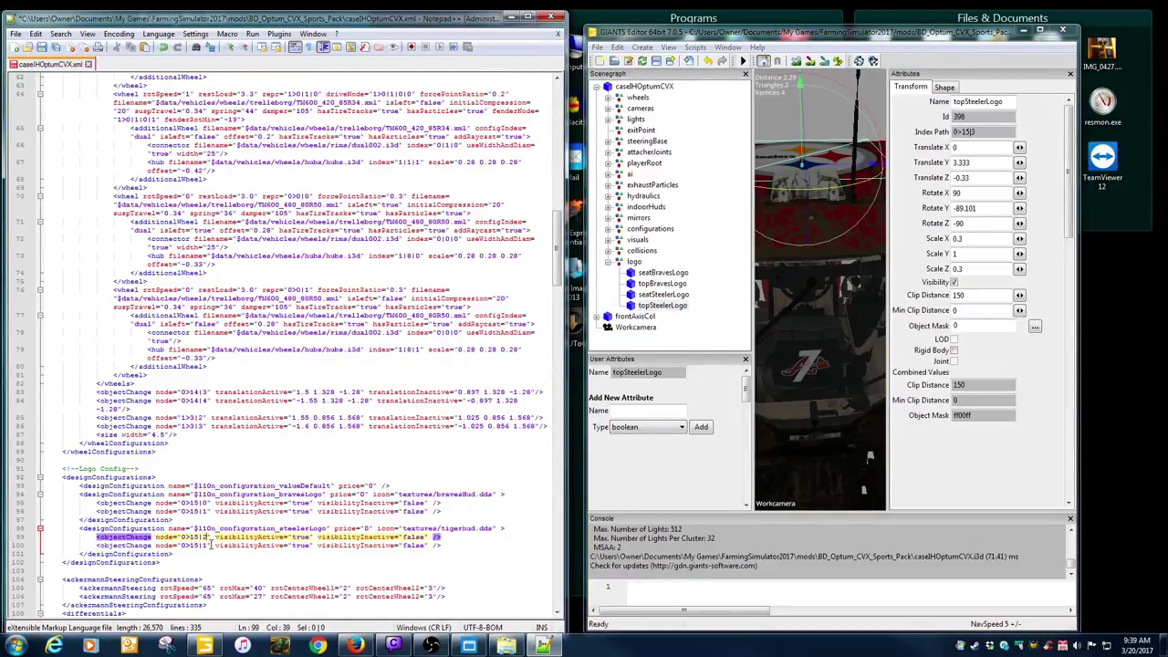
left_click(208, 545)
key("BackSpace")
type("3")
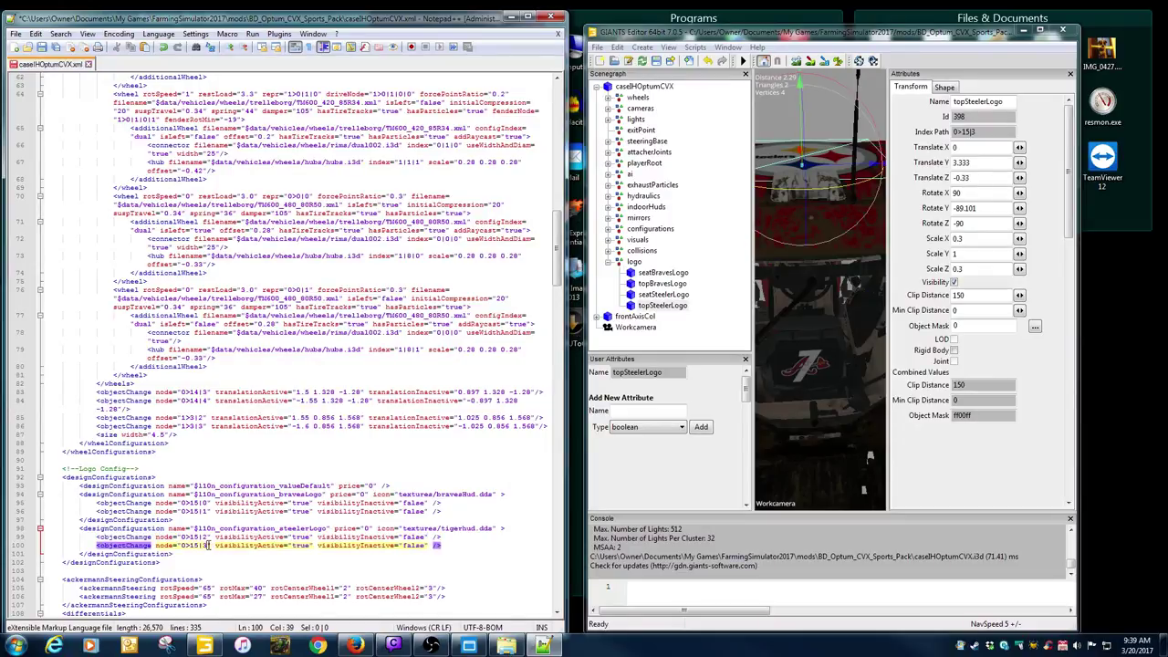
Switch topSteelerLogo's visibility off and back on, and select the logo group in the scenegraph.
left_click(205, 528)
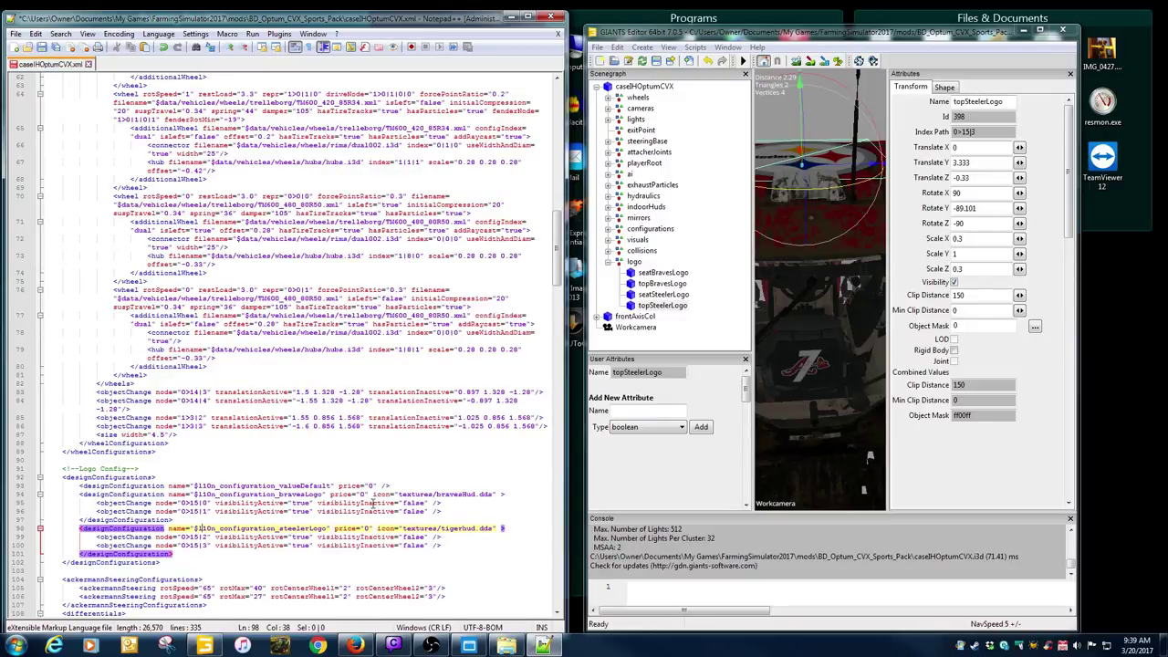
left_click(411, 502)
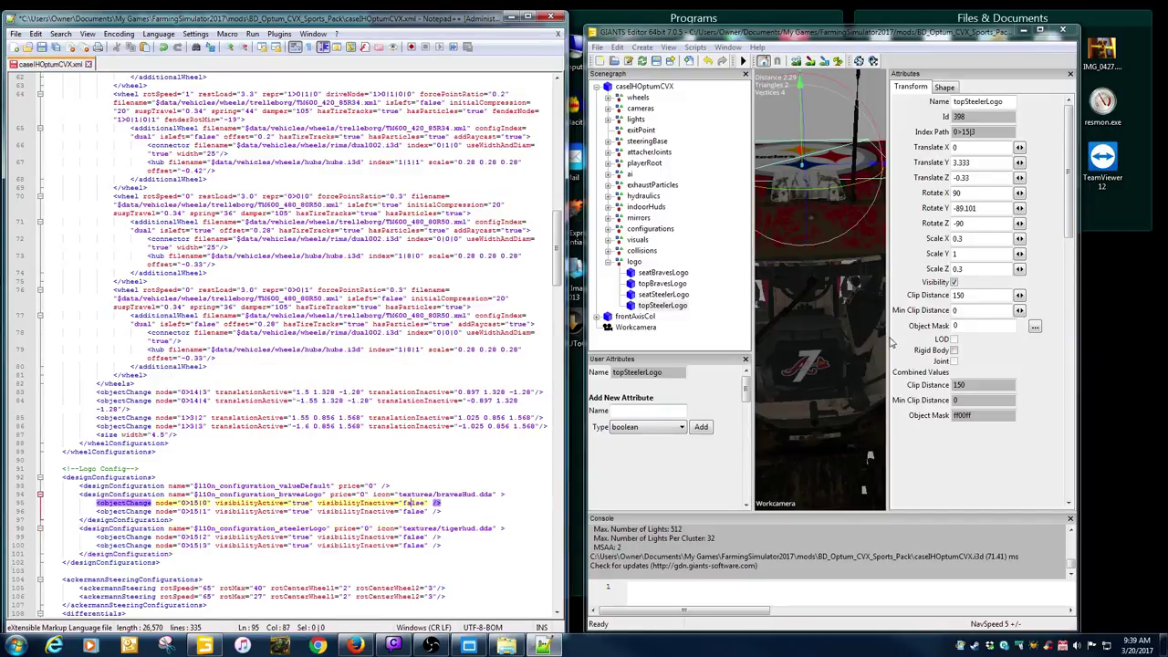
left_click(953, 283)
left_click(953, 283)
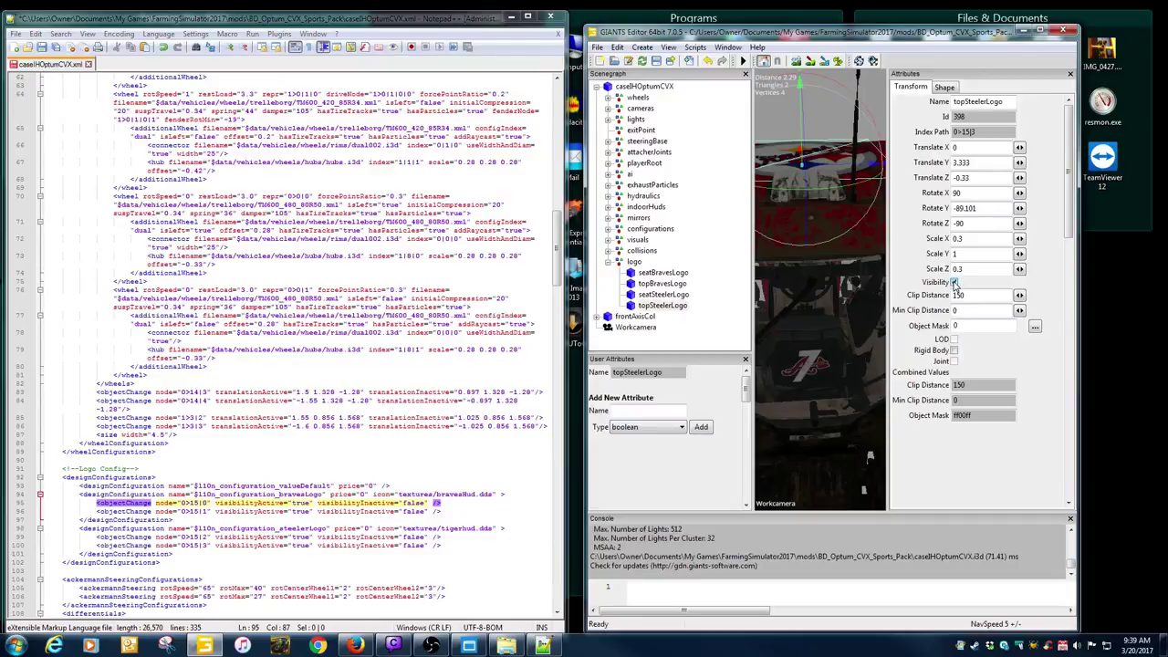
left_click(634, 261)
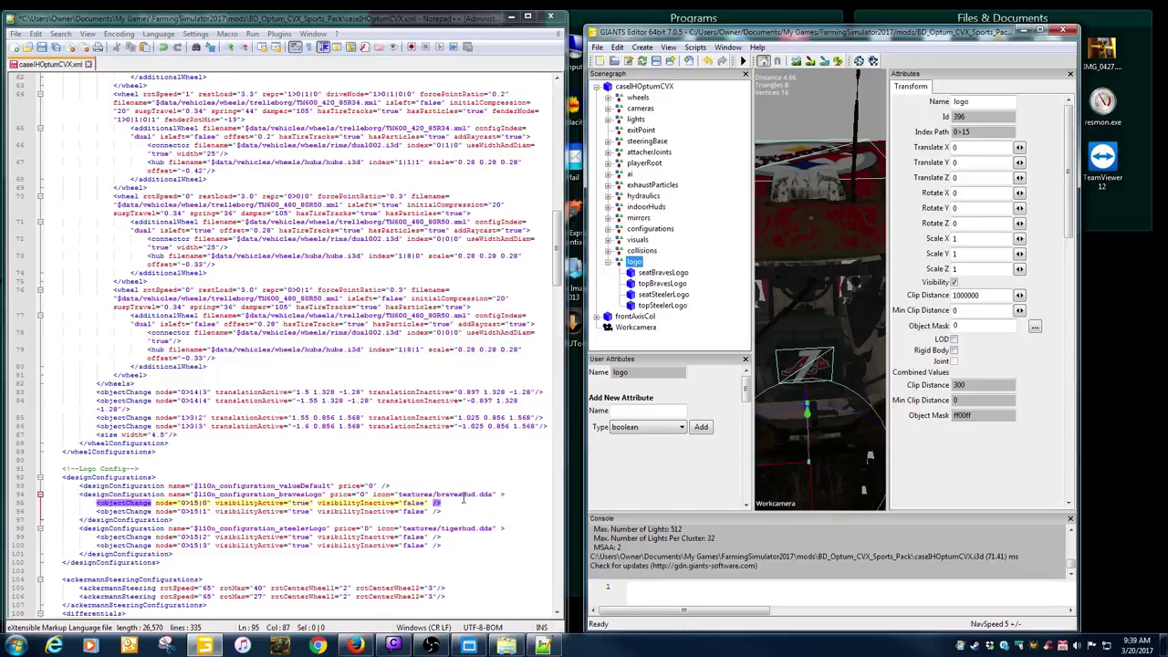
Change the icon of the steelerLogo design configuration to textures/steelerhud.dds.
left_click(474, 528)
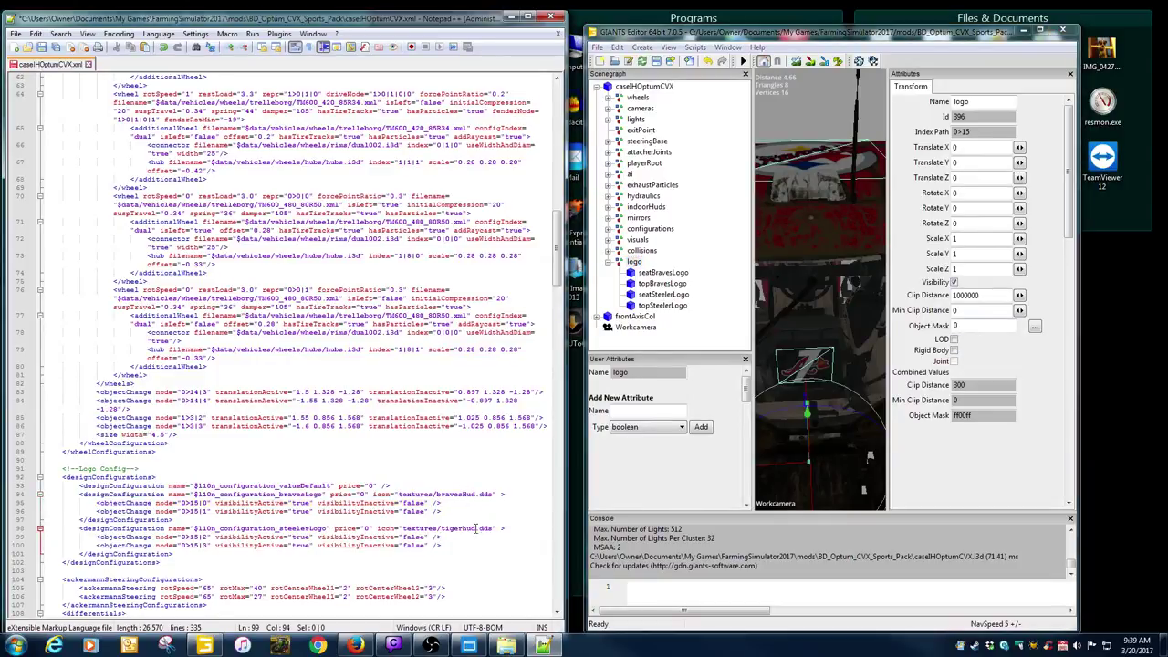
left_click(465, 528)
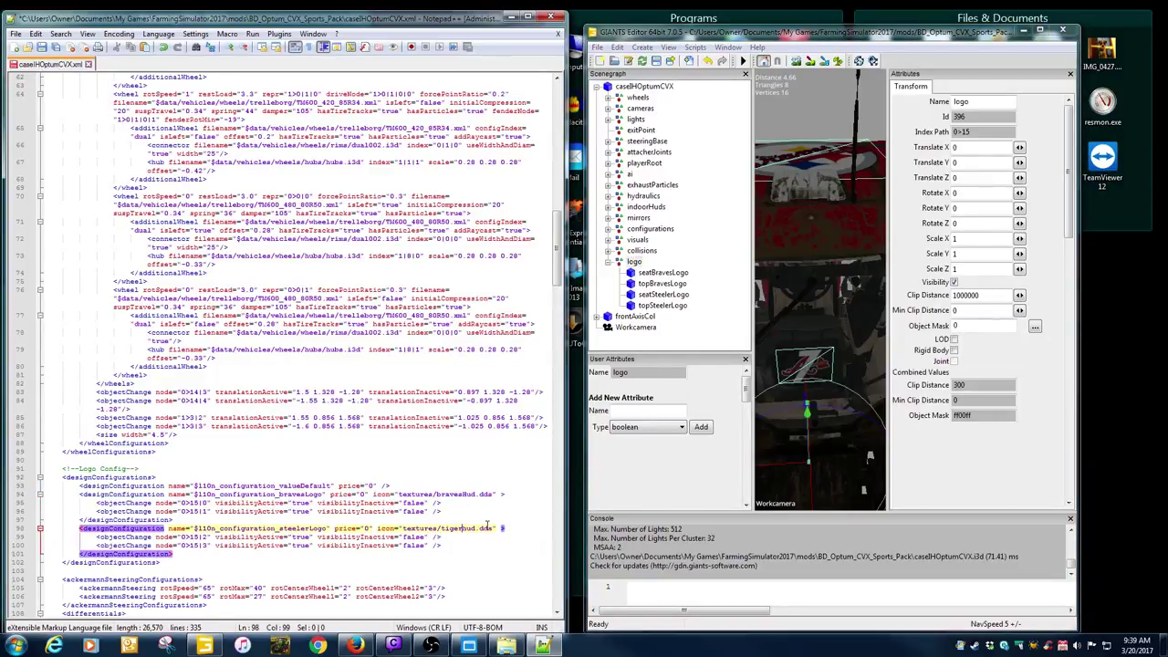
key("BackSpace")
key("BackSpace")
key("BackSpace")
key("BackSpace")
key("BackSpace")
type("steeler")
left_click(467, 494)
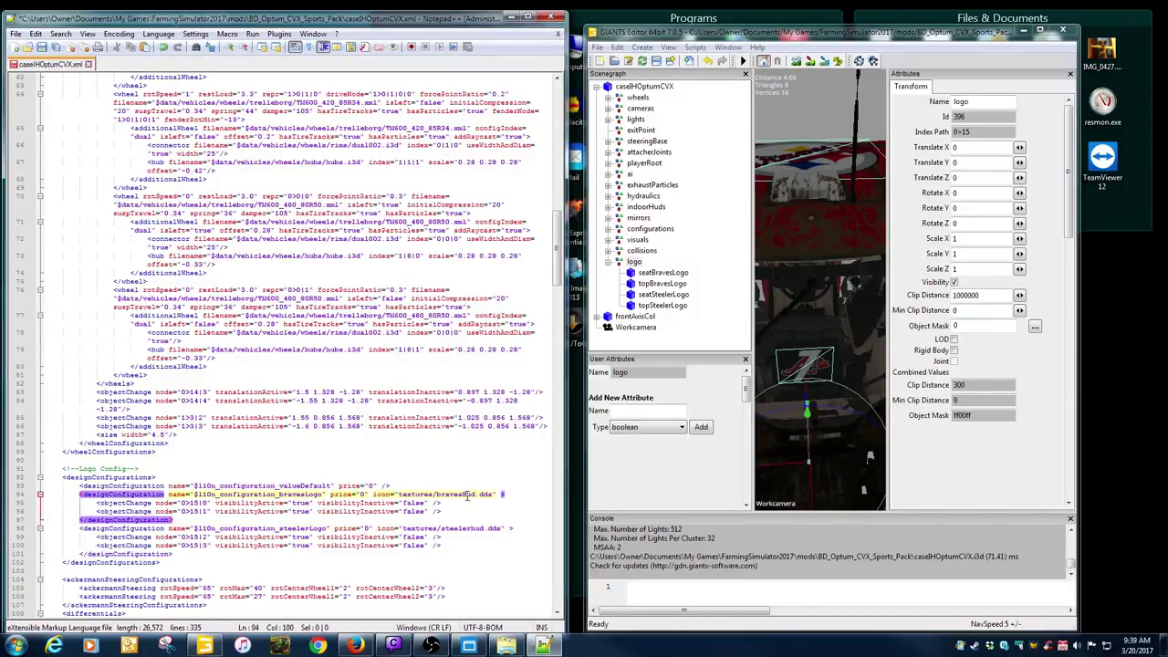
Close GIANTS Editor without saving the i3d file, and move the XML editor window off the desktop's mods shortcut.
left_click(1062, 30)
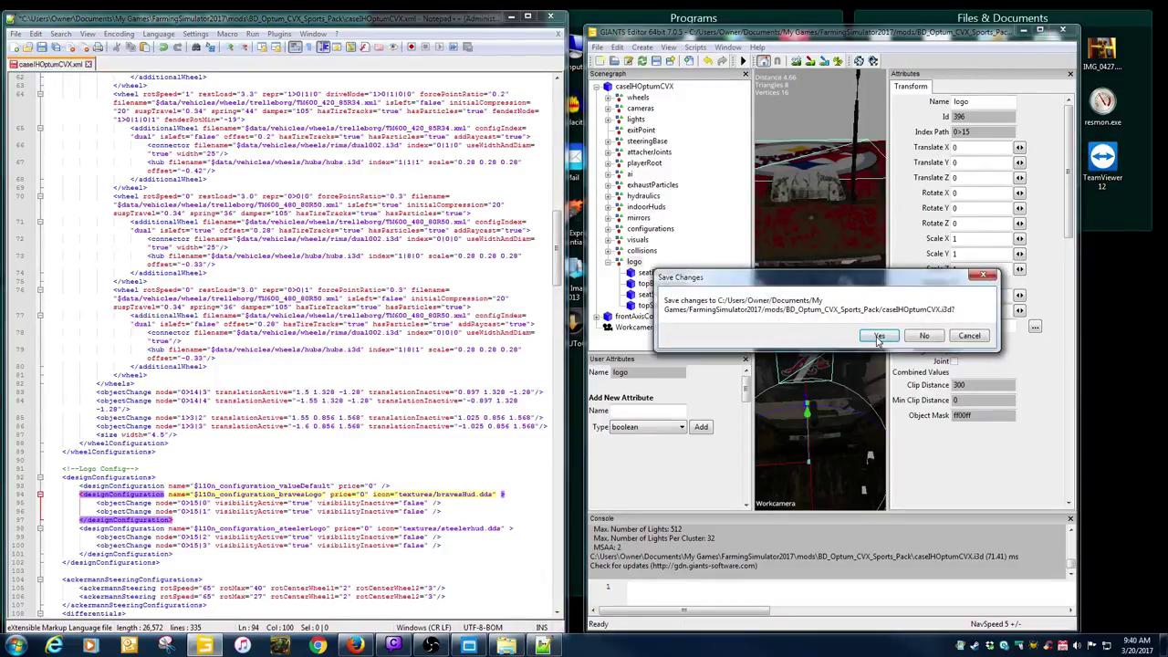
left_click(919, 339)
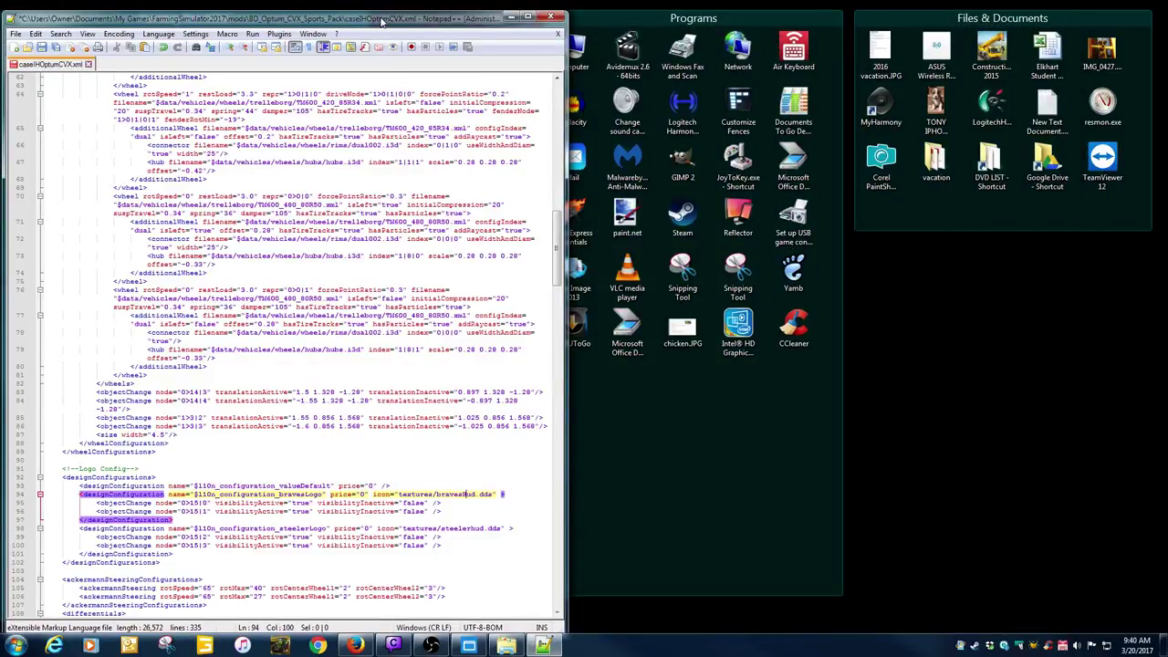
left_click_drag(381, 20, 828, 93)
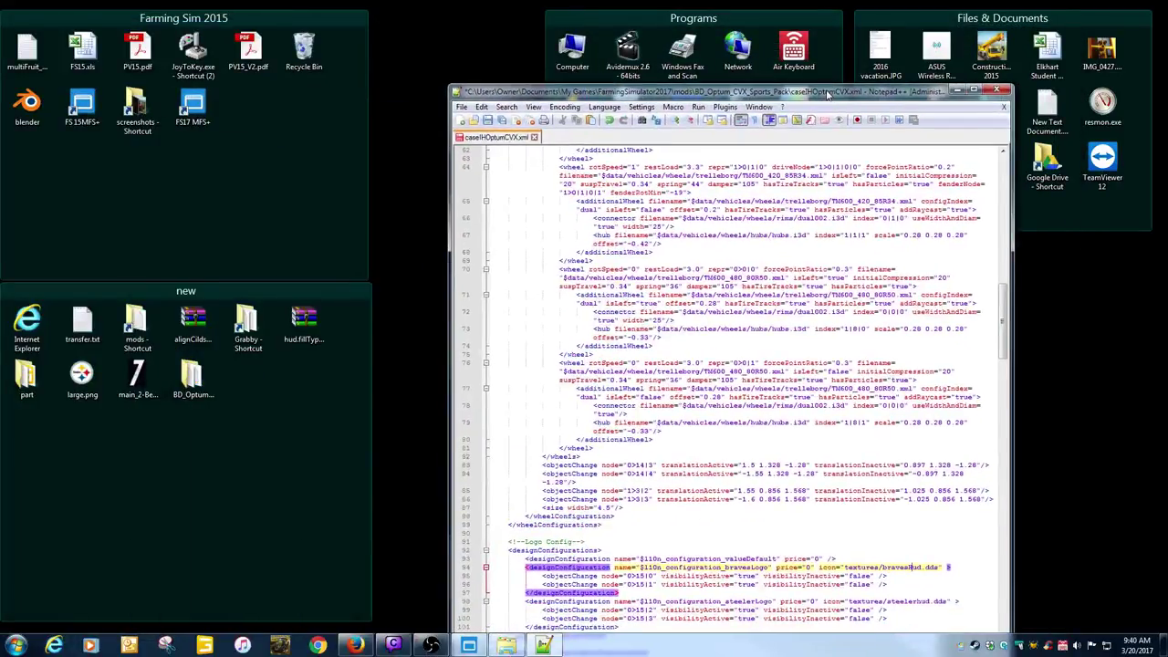
Open the textures folder of the BD_Optum_CVX_Sports_Pack mod from the mods shortcut on the desktop.
double_click(136, 356)
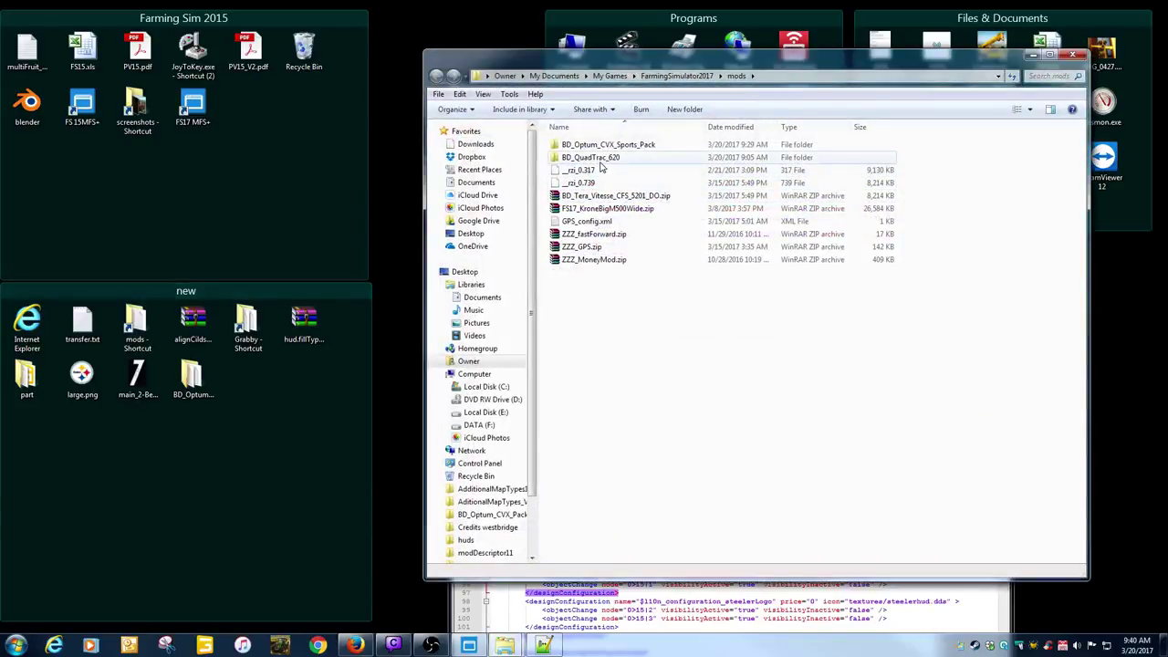
double_click(594, 145)
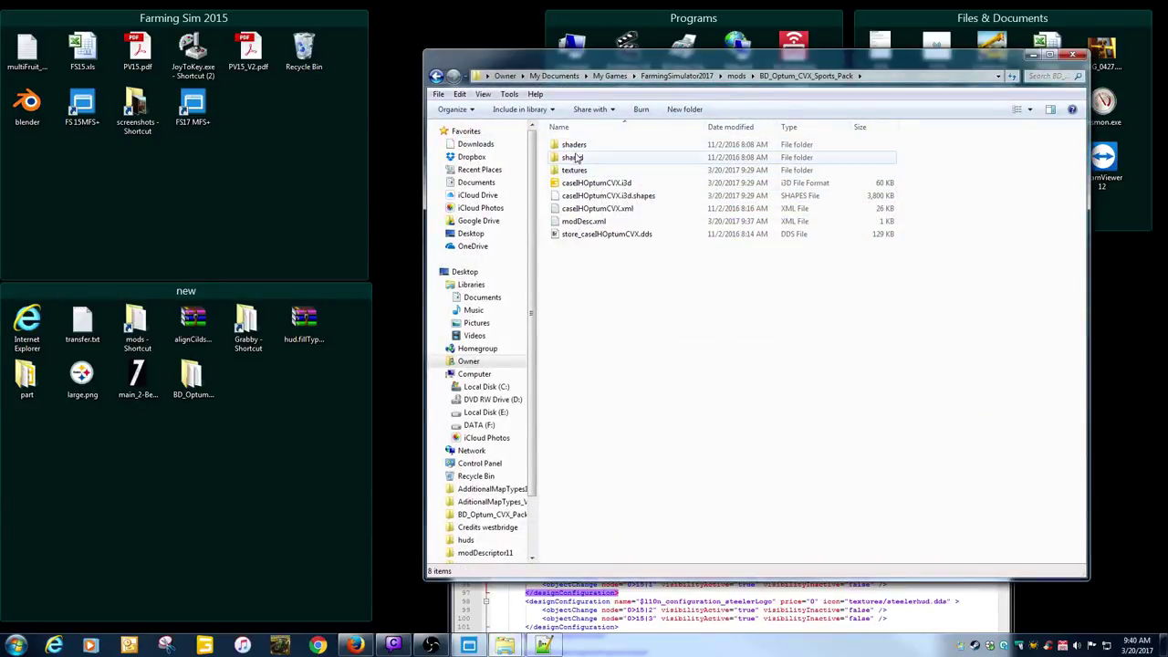
double_click(574, 171)
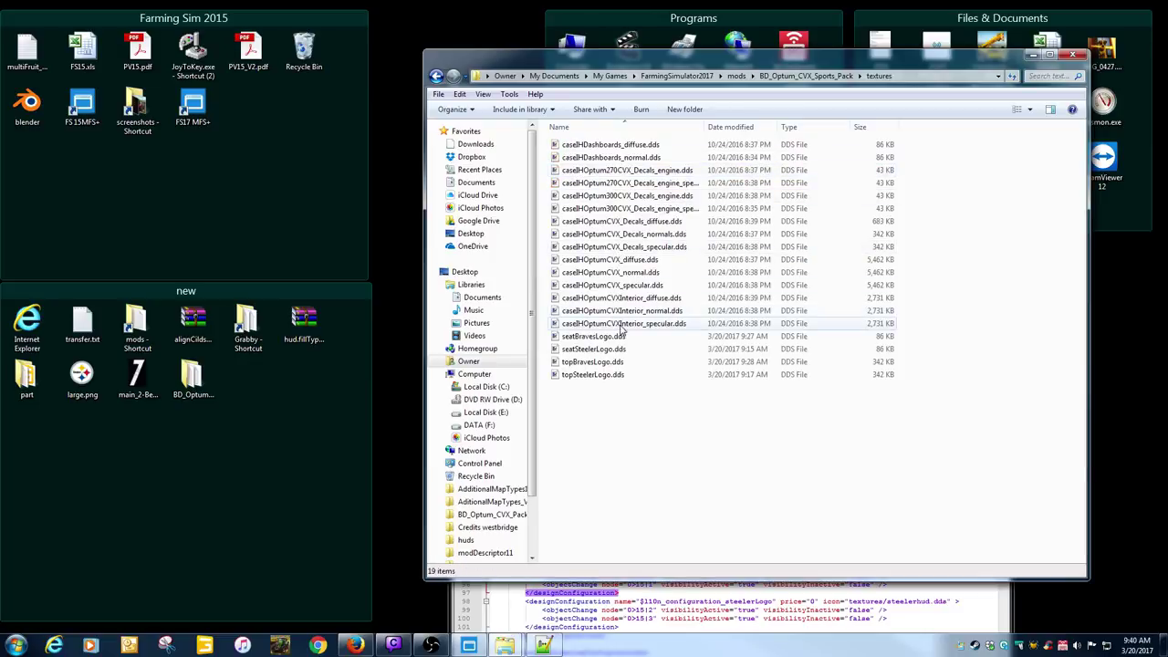
Open topBravesLogo.dds, topSteelerLogo.dds and seatSteelerLogo.dds in paint.net, closing the Braves image to keep only the two Steeler images.
left_click(584, 361)
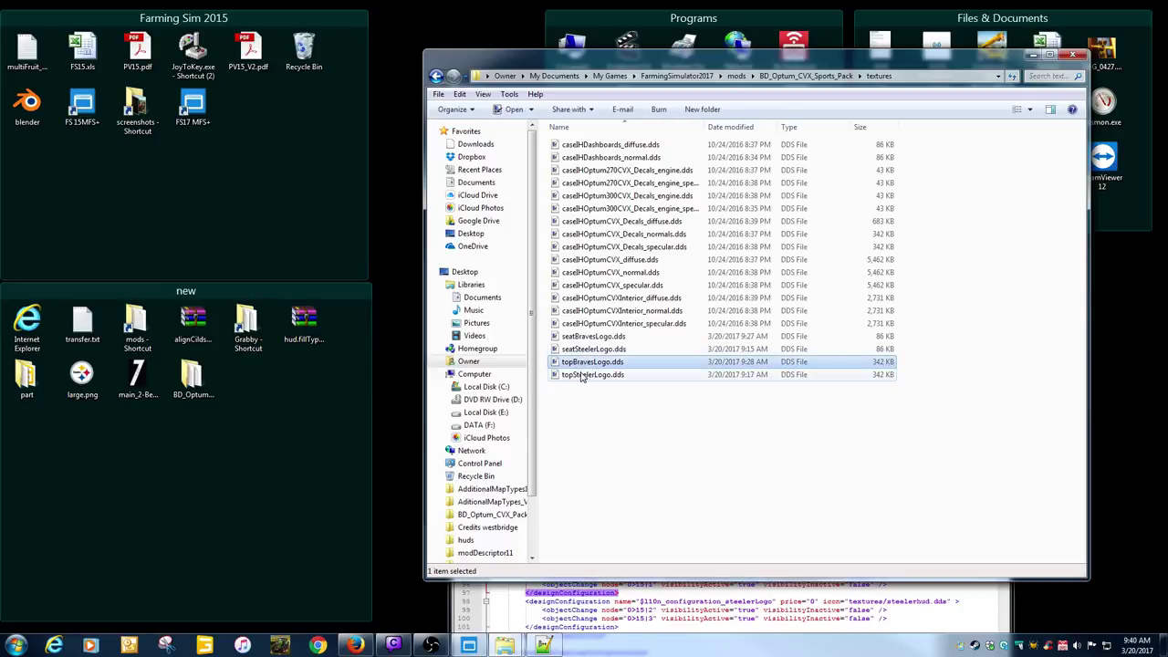
left_click(581, 375, "ctrl")
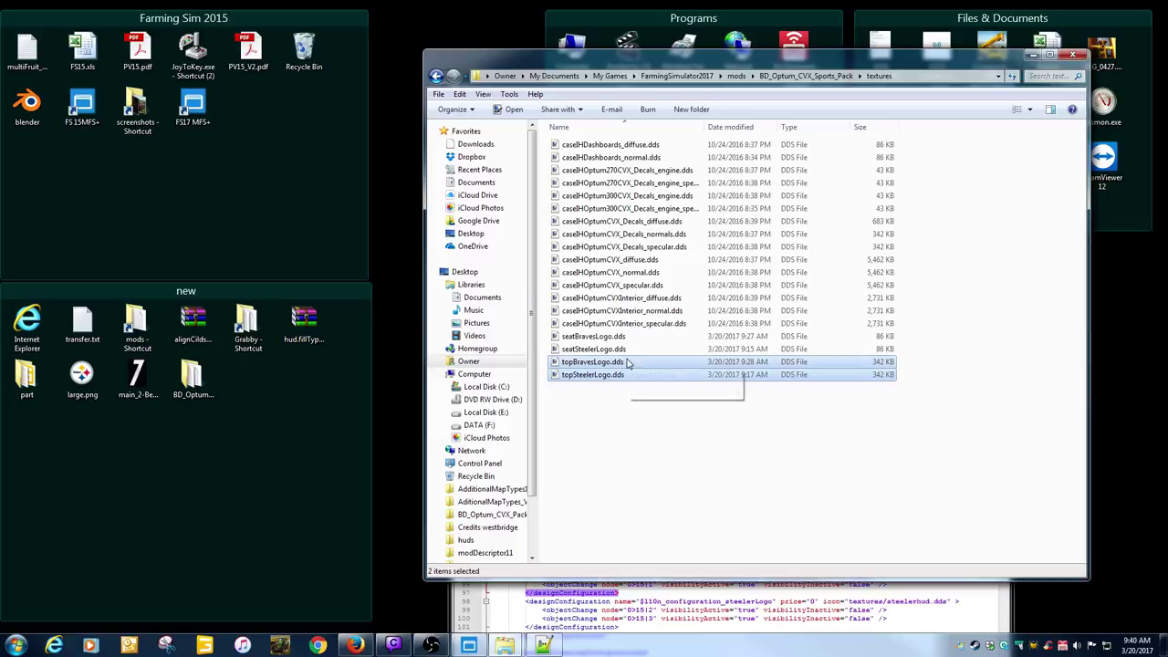
double_click(628, 361)
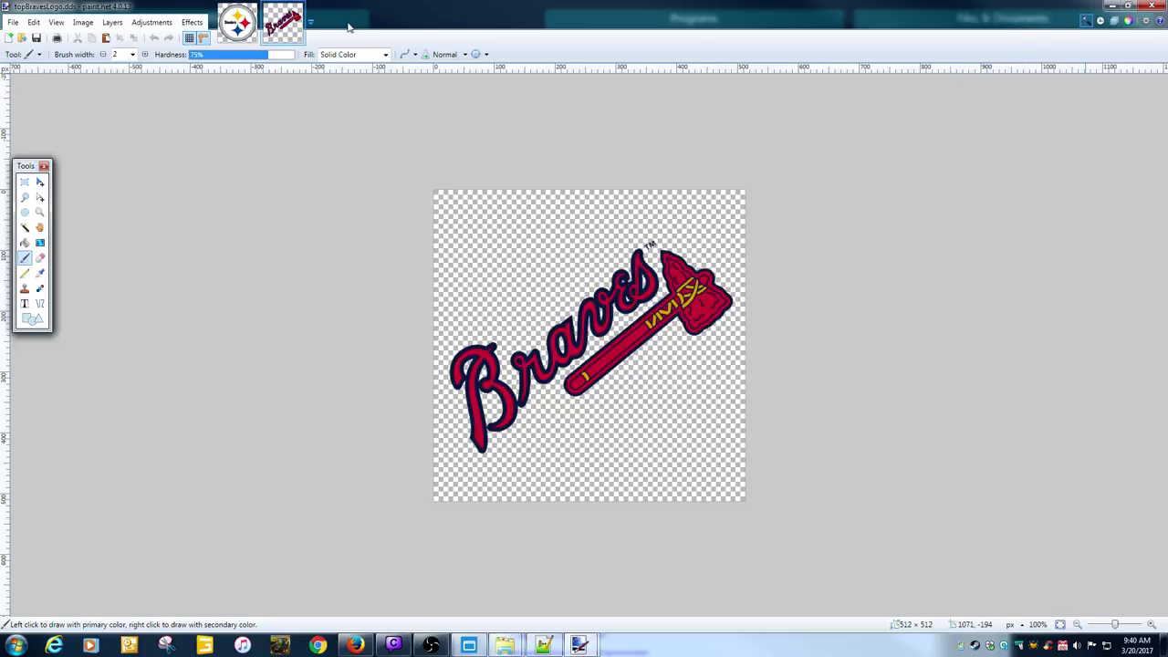
left_click(298, 8)
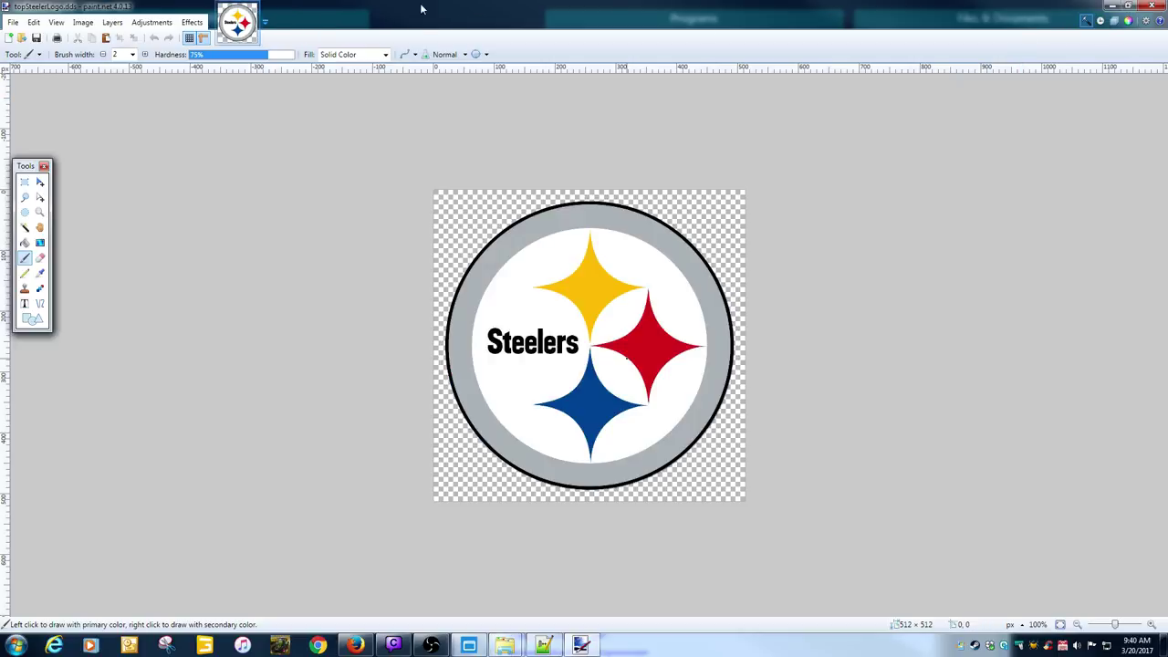
left_click(1107, 8)
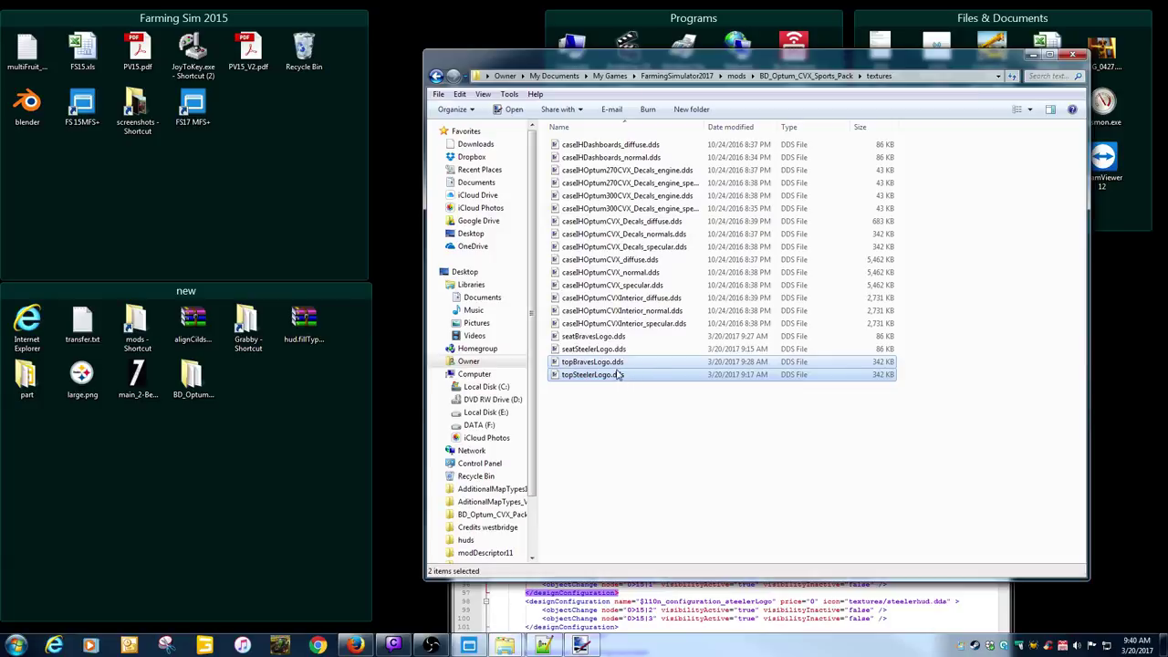
double_click(589, 349)
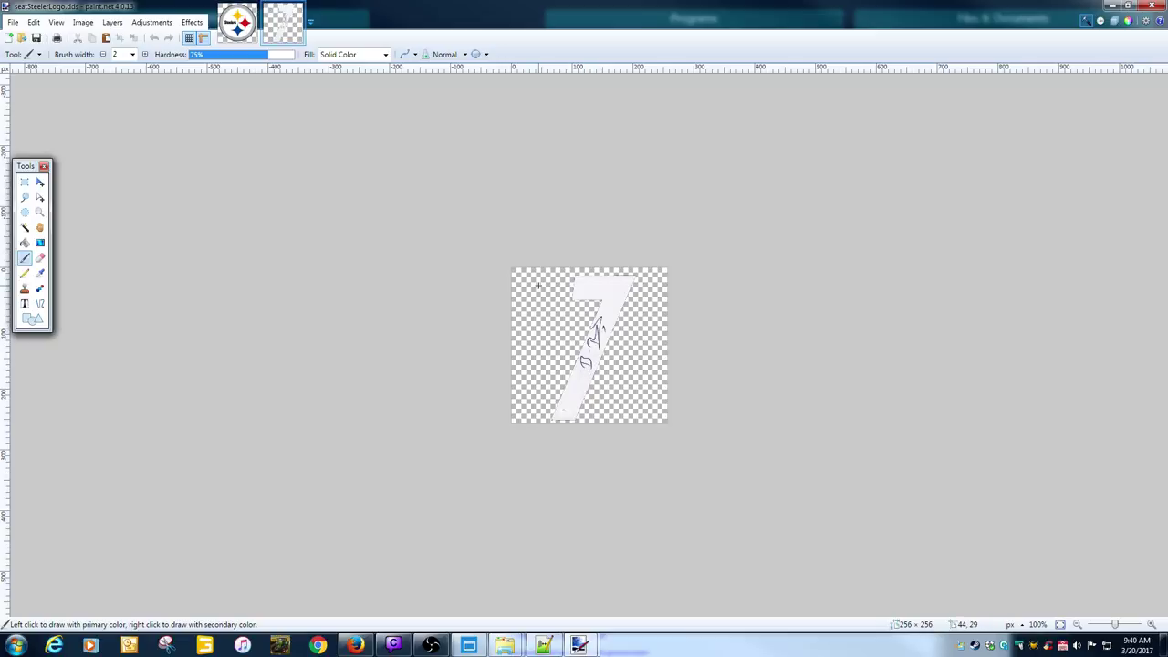
Resize the topSteelerLogo.dds image to 64 × 64 pixels.
key("ctrl+Tab")
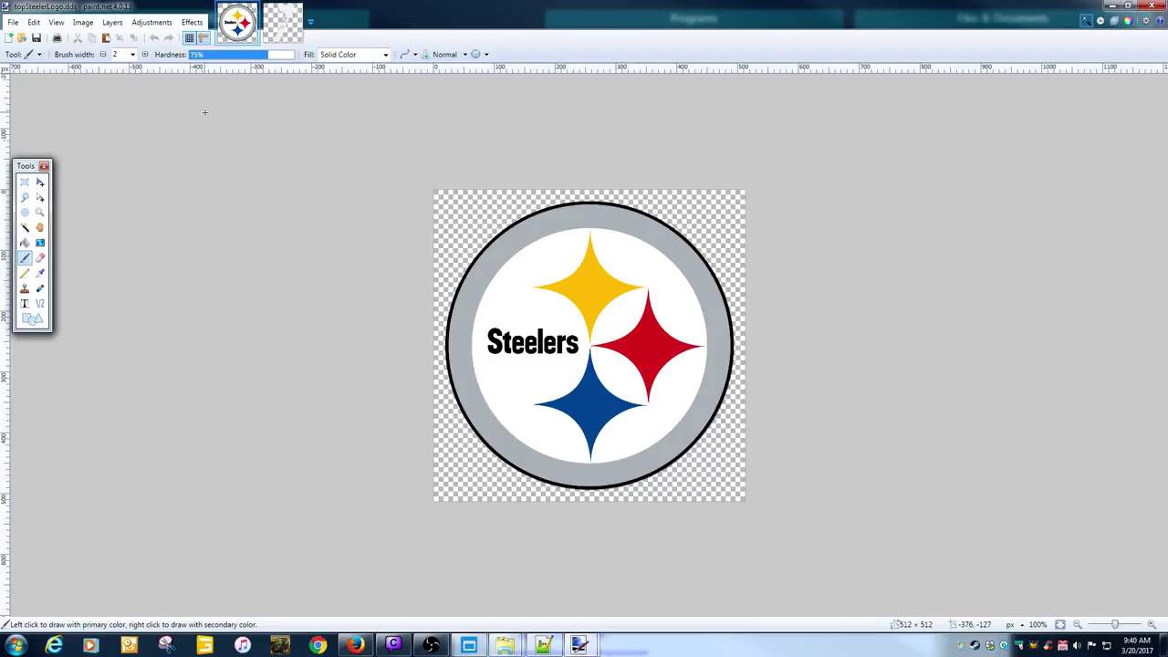
left_click(83, 23)
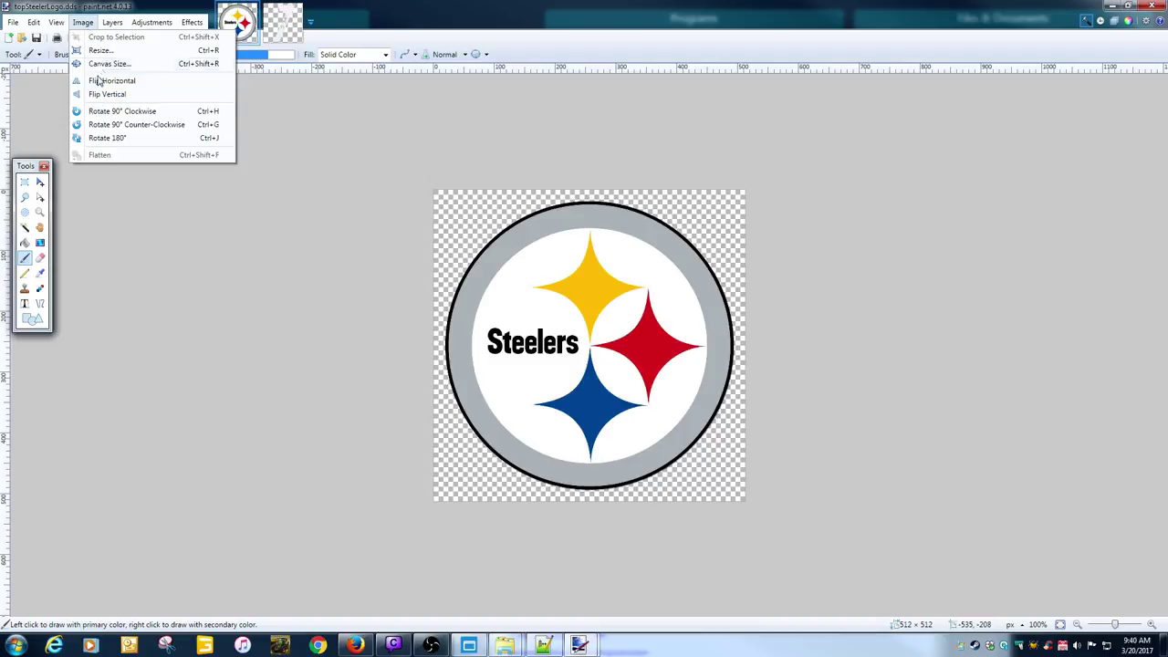
left_click(100, 51)
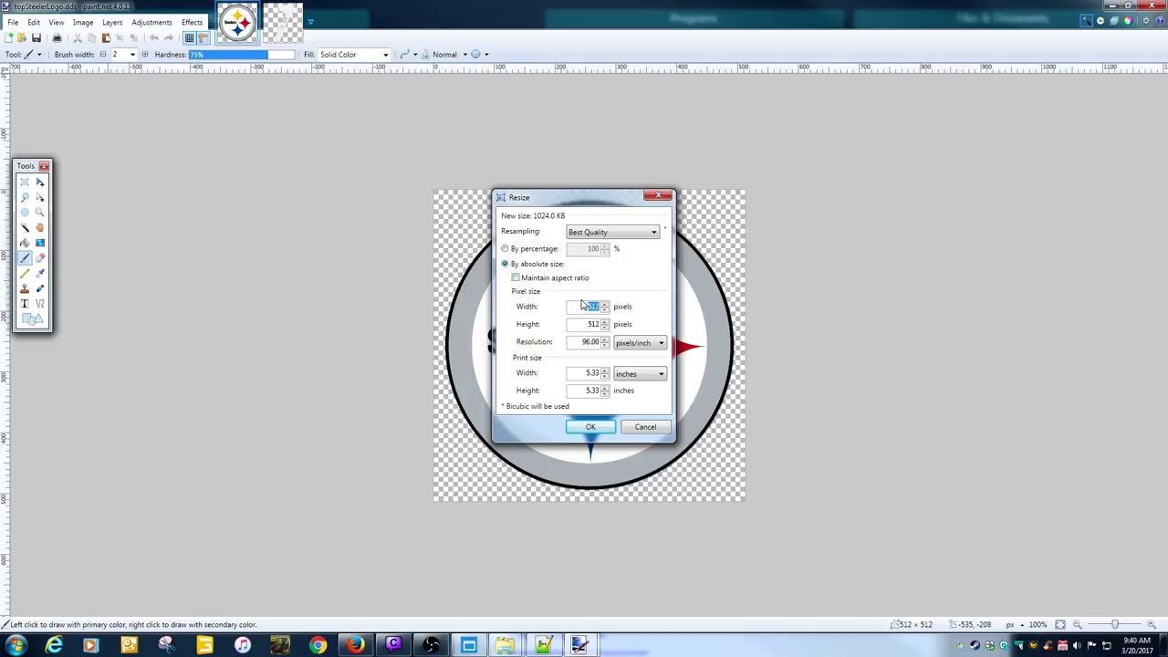
type("64")
key("Tab")
type("64")
key("Tab")
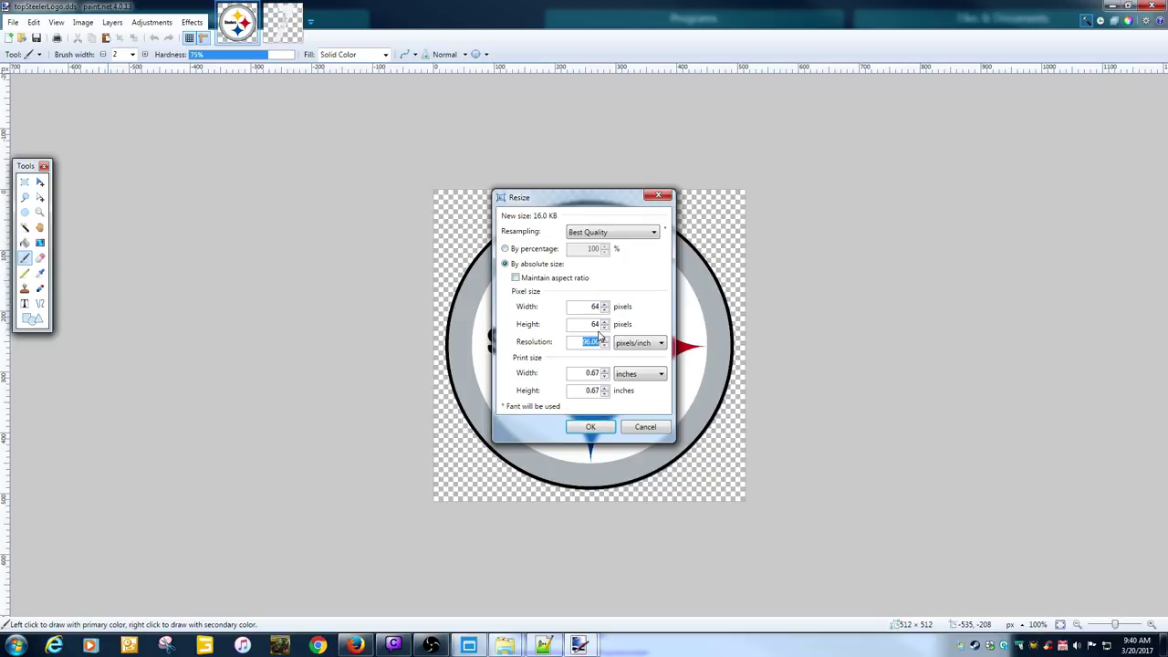
left_click(602, 426)
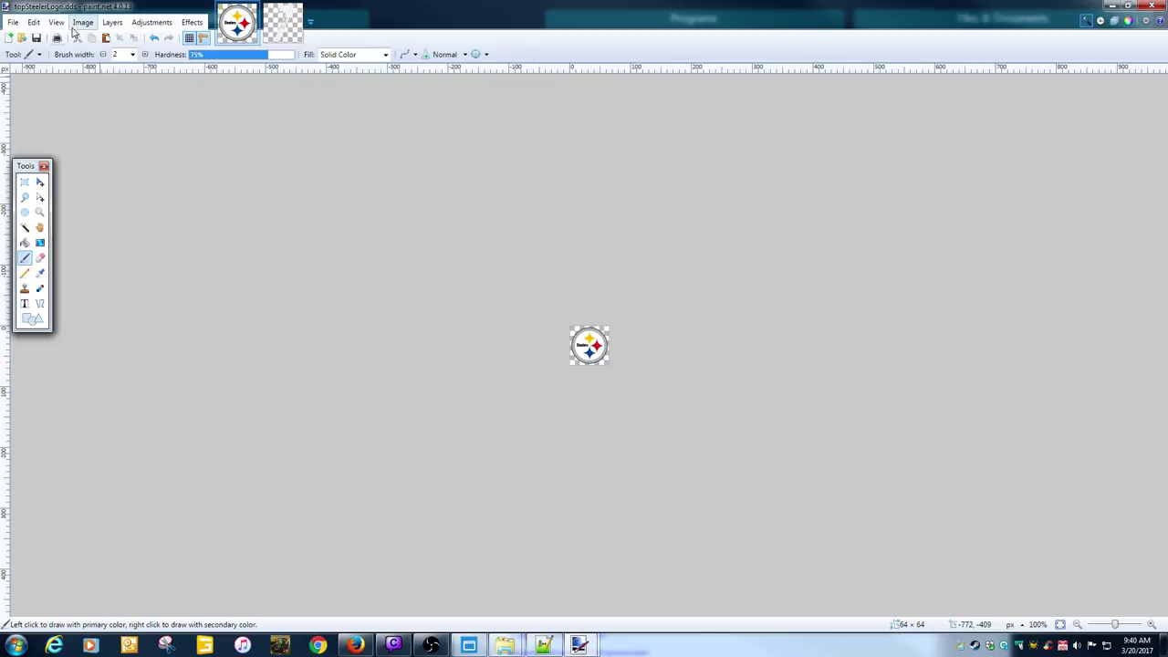
Uncover caseIHOptumCVX.xml in Notepad++ and copy the icon name steelerhud from the steelerLogo design configuration.
mouse_move(462, 21)
left_mouse_down()
mouse_move(594, 67)
mouse_move(474, 134)
mouse_move(243, 196)
left_mouse_up()
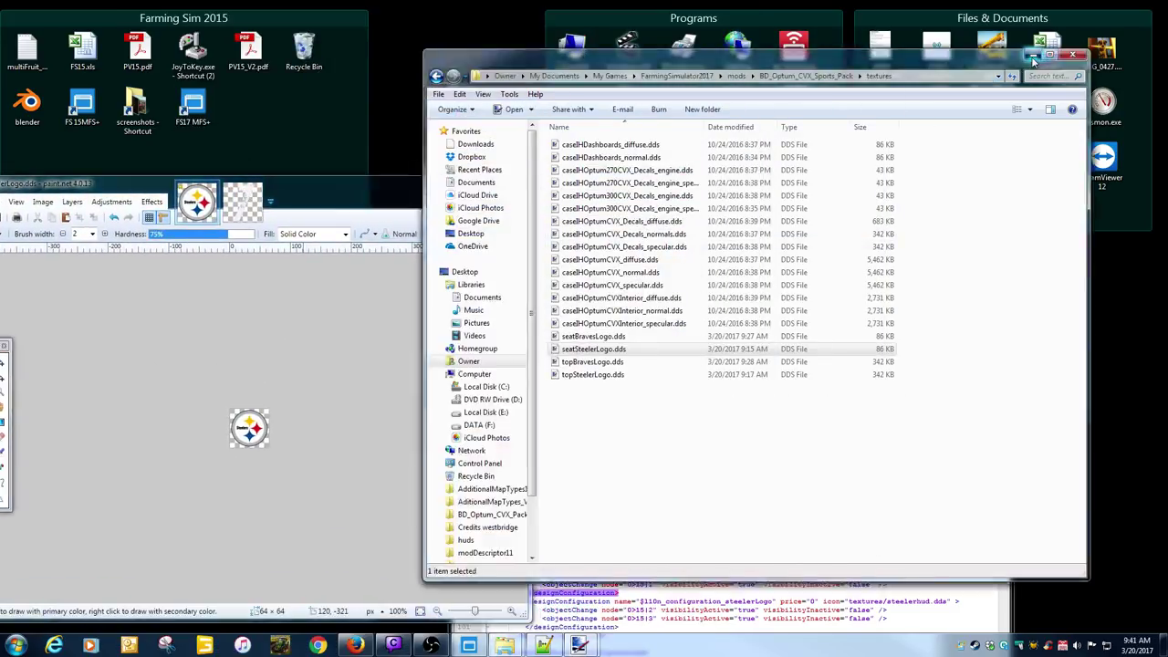
left_click(1031, 55)
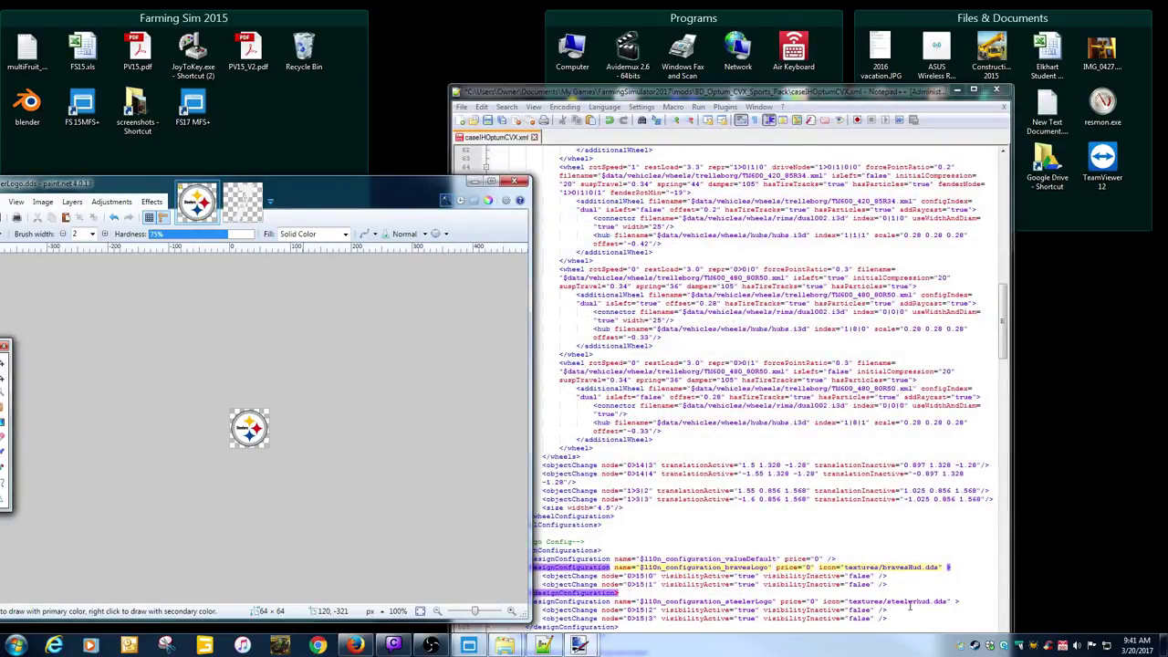
left_click(910, 605)
double_click(910, 602)
right_click(909, 604)
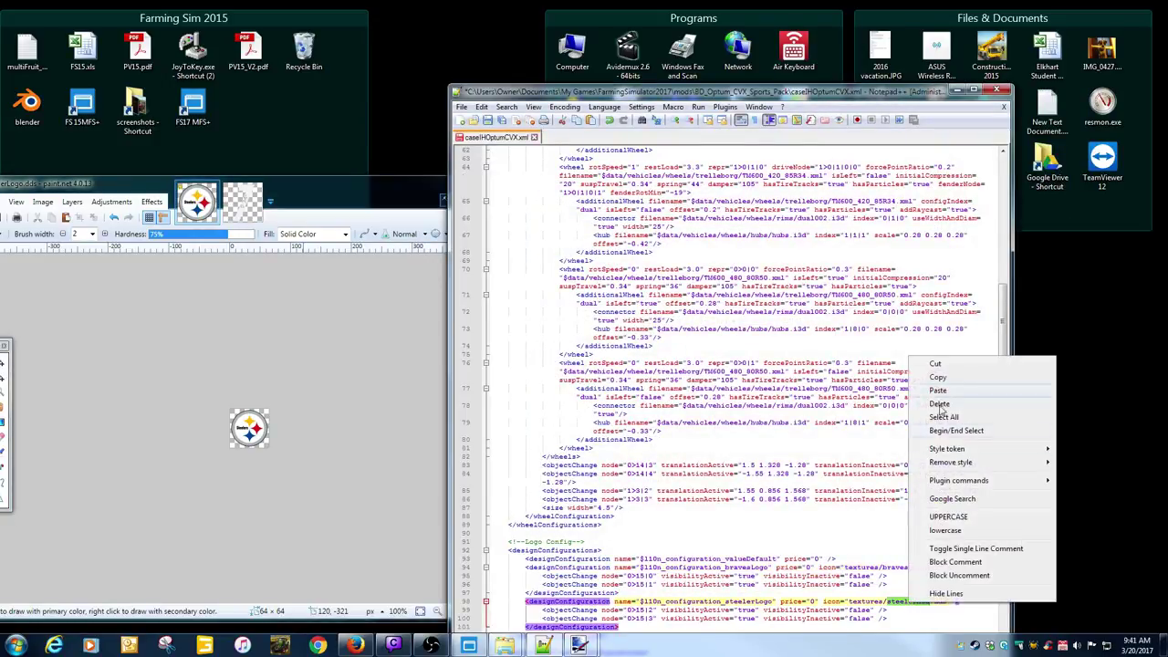
left_click(937, 376)
Save the resized Steelers logo in paint.net as steelerhud.dds in the textures folder, using DXT5 compression without mip maps.
left_click_drag(212, 188, 264, 120)
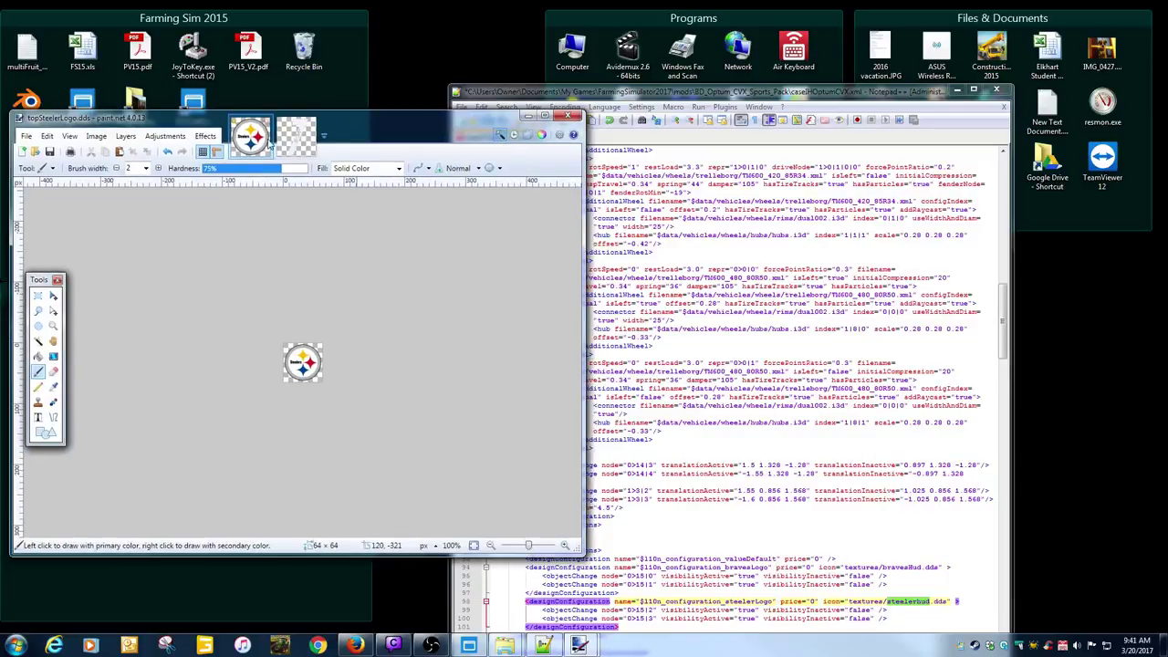
left_click(27, 136)
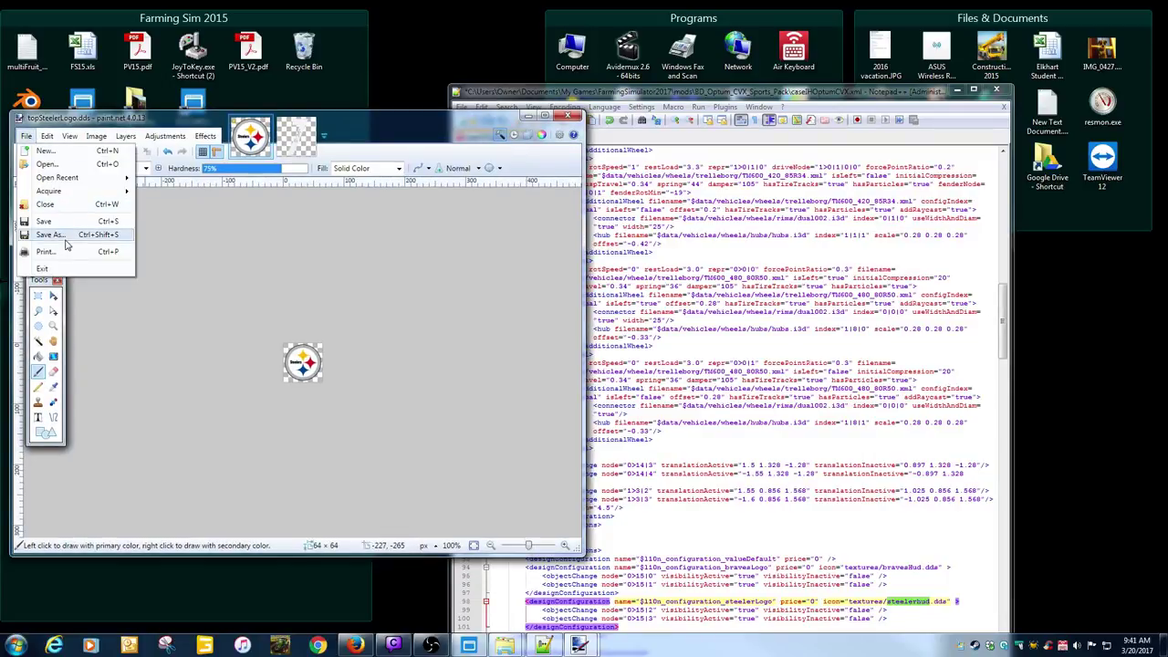
left_click(65, 237)
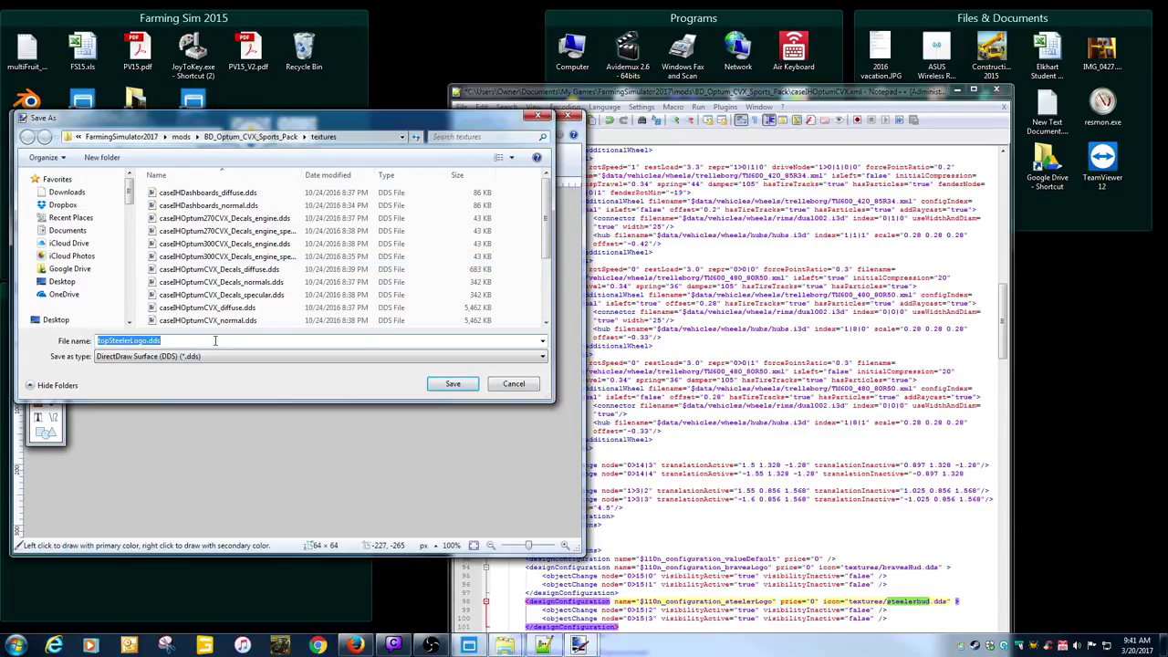
key("ctrl+v")
left_click(450, 383)
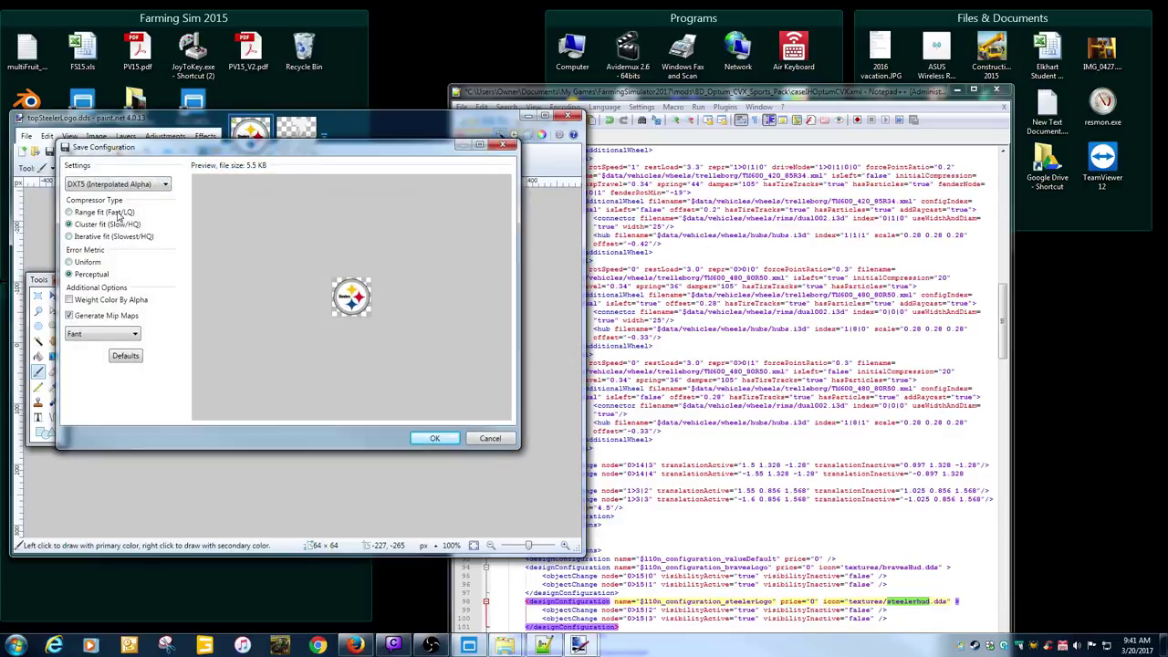
left_click(70, 317)
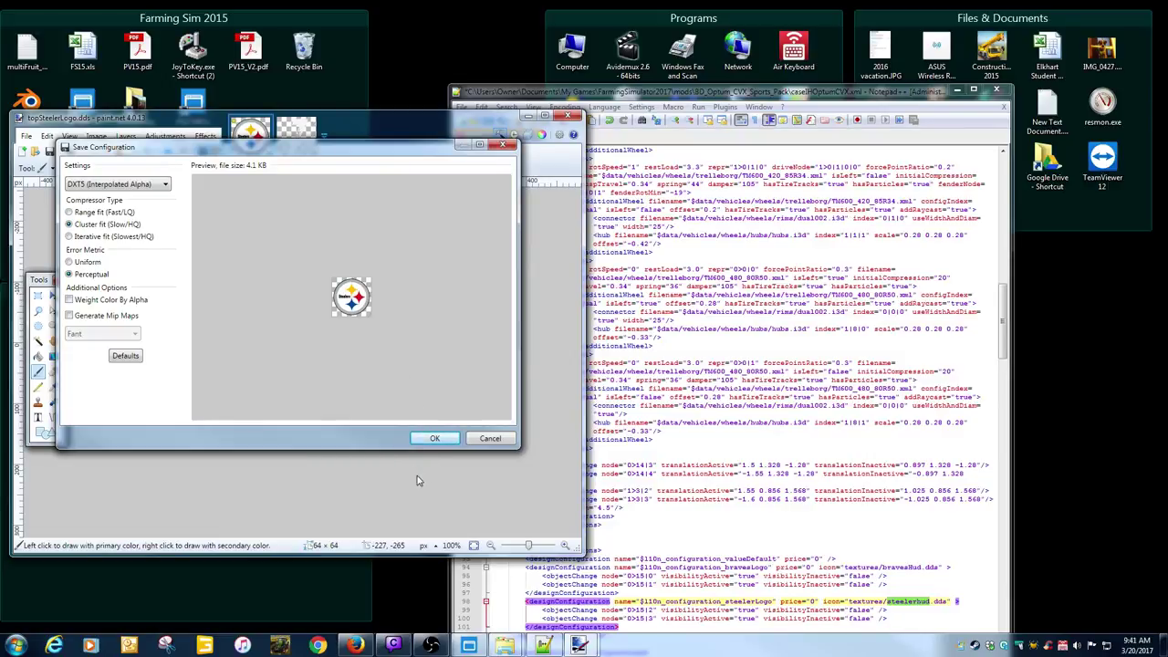
left_click(432, 437)
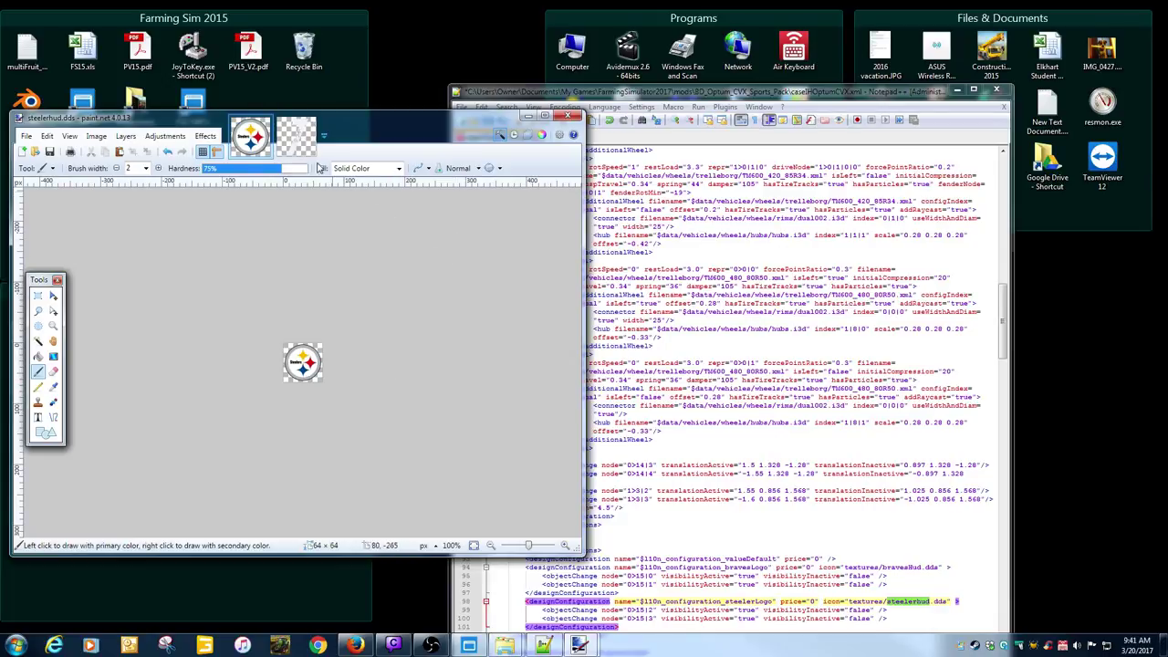
Resize the seatSteelerLogo.dds image to 64 × 64 pixels.
left_click(301, 135)
left_click(96, 136)
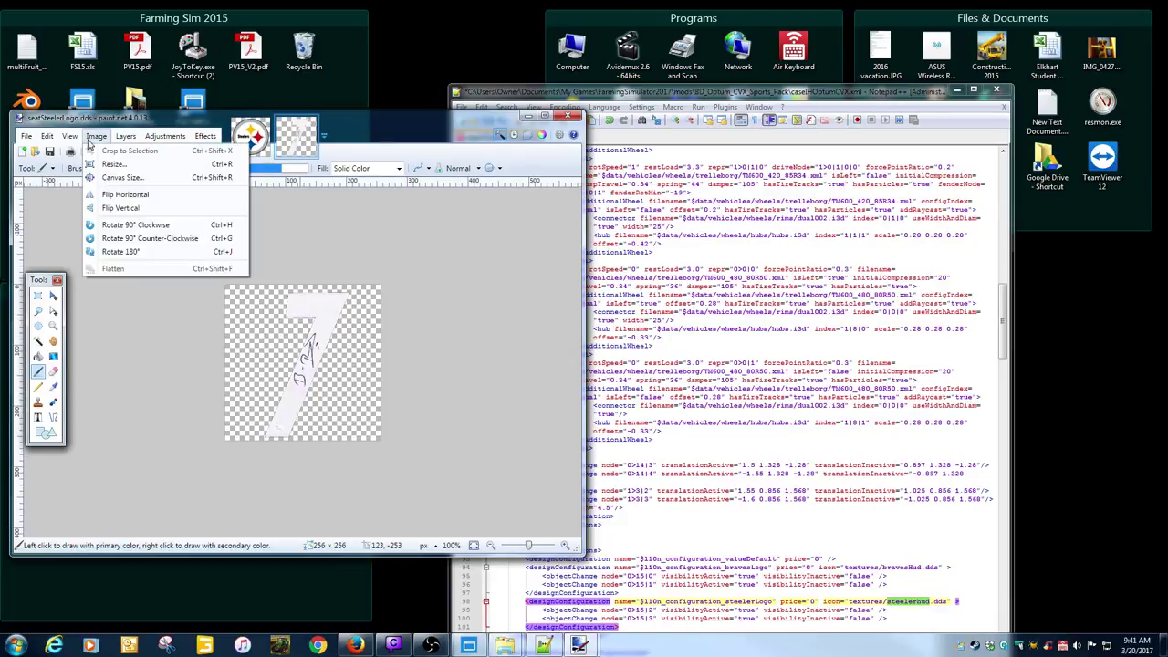
left_click(107, 165)
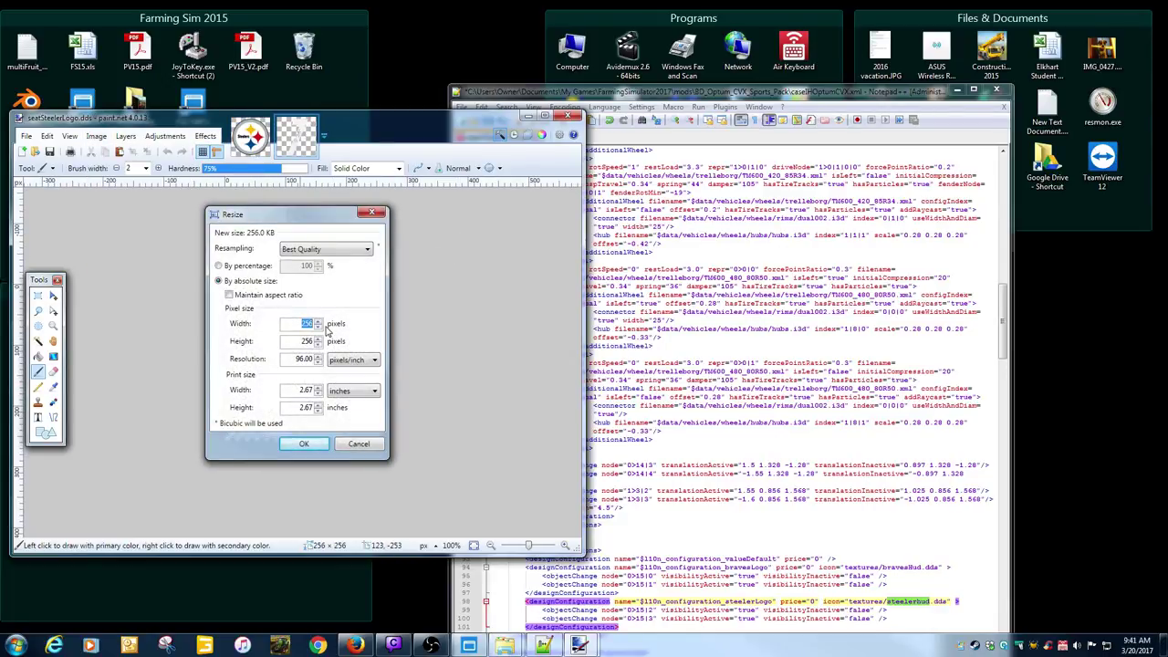
type("64")
key("Tab")
type("64")
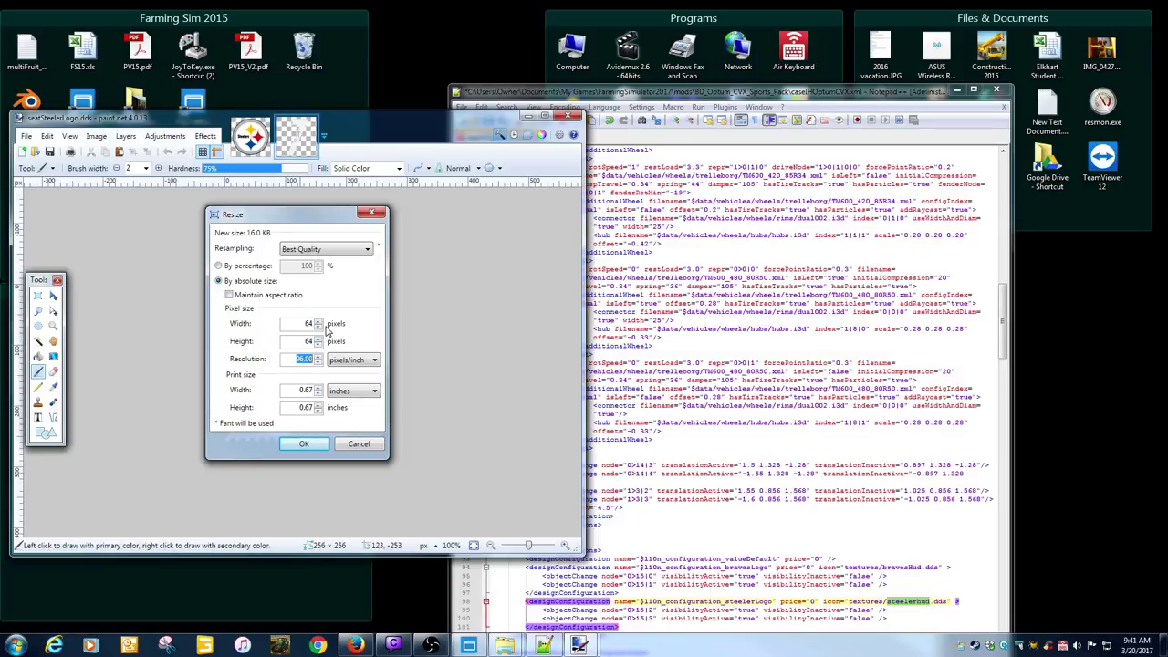
left_click(304, 444)
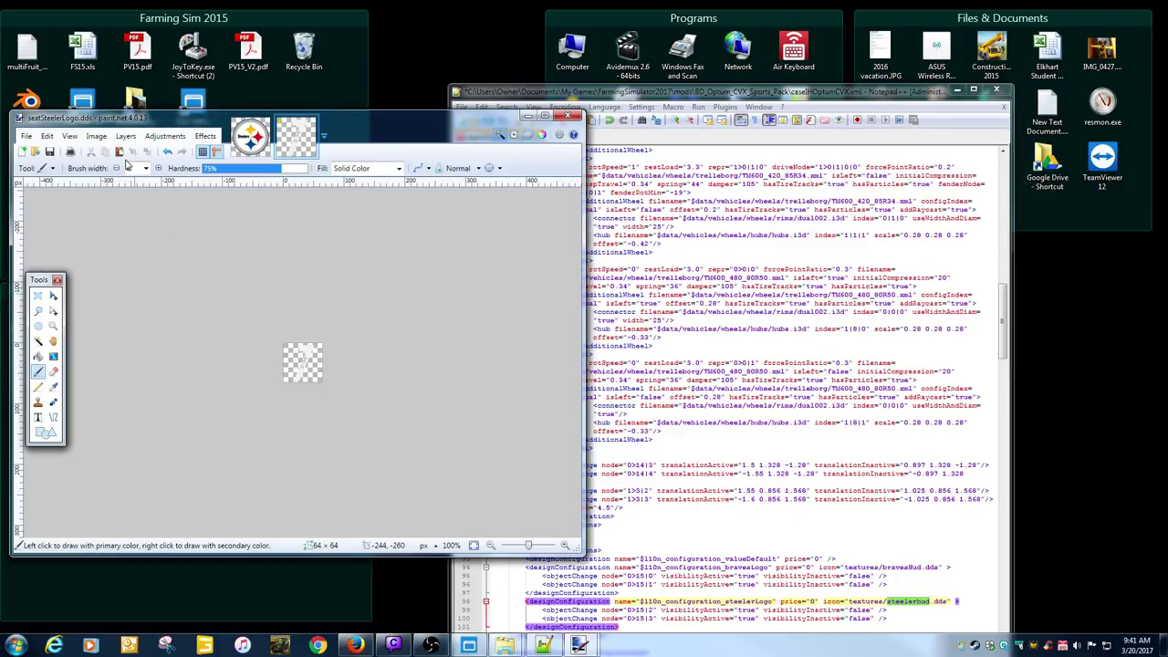
left_click(26, 136)
left_click(65, 234)
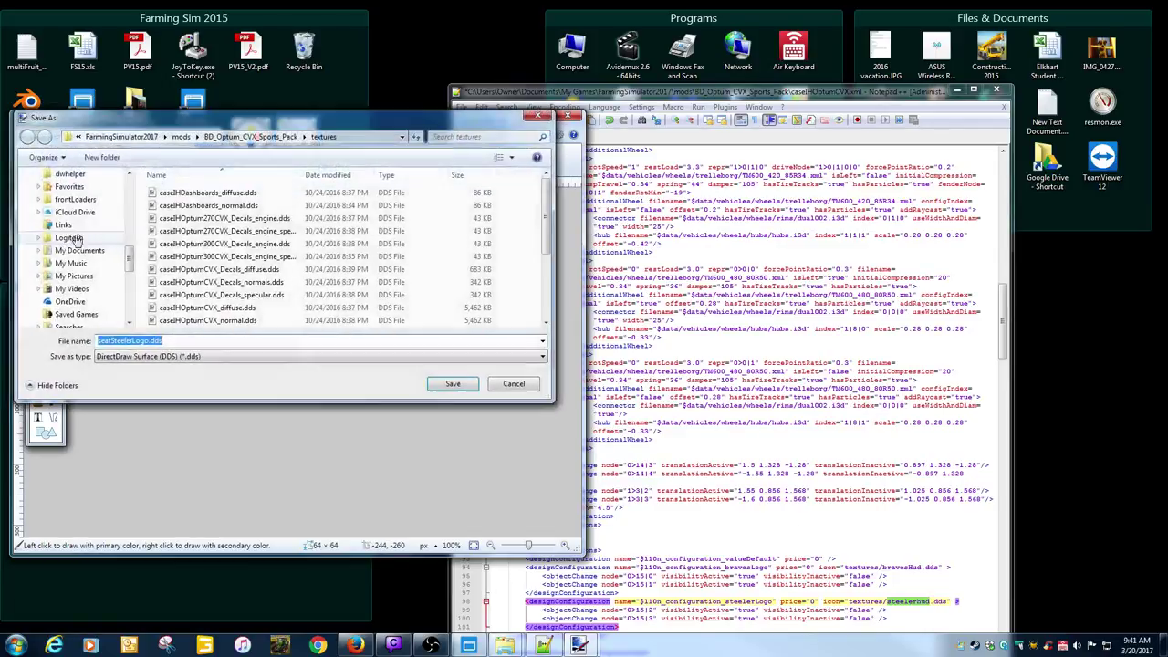
left_click(511, 384)
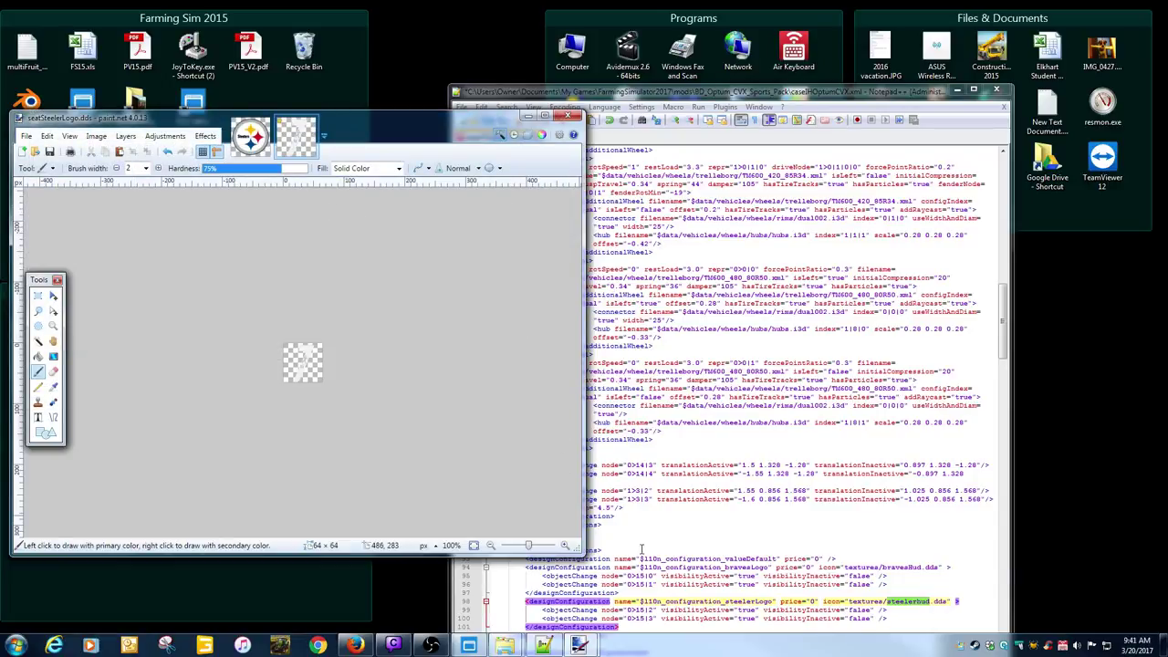
Reopen topSteelerLogo.dds from the mod's textures folder and close the seatSteelerLogo.dds image without saving its changes.
left_click(504, 645)
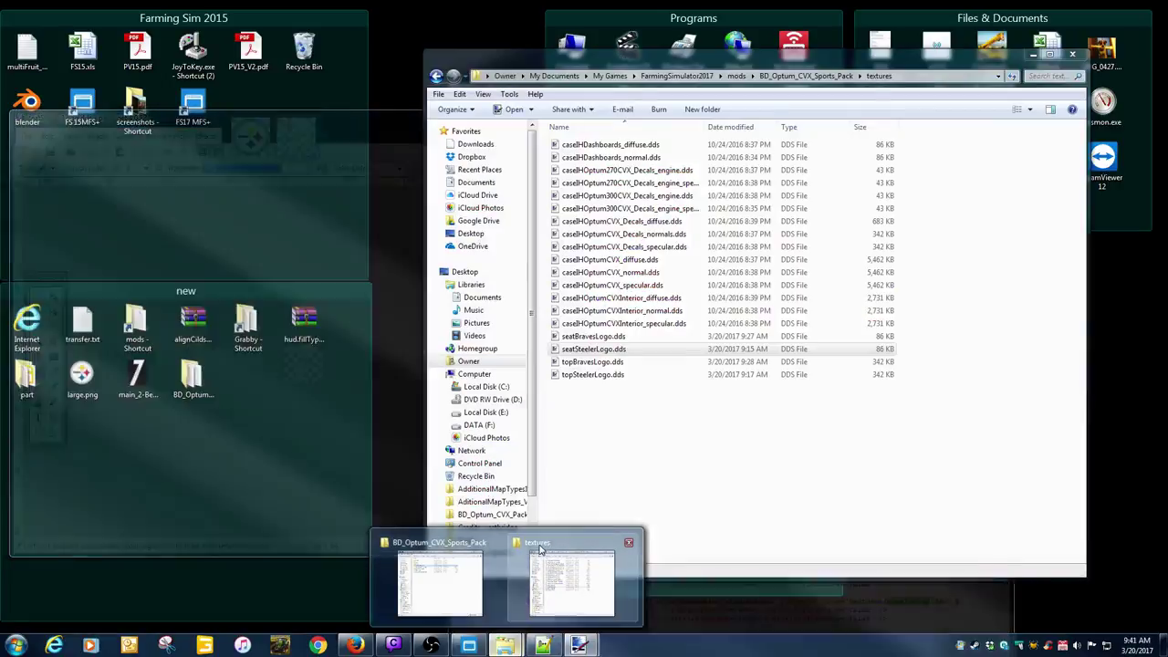
left_click(540, 552)
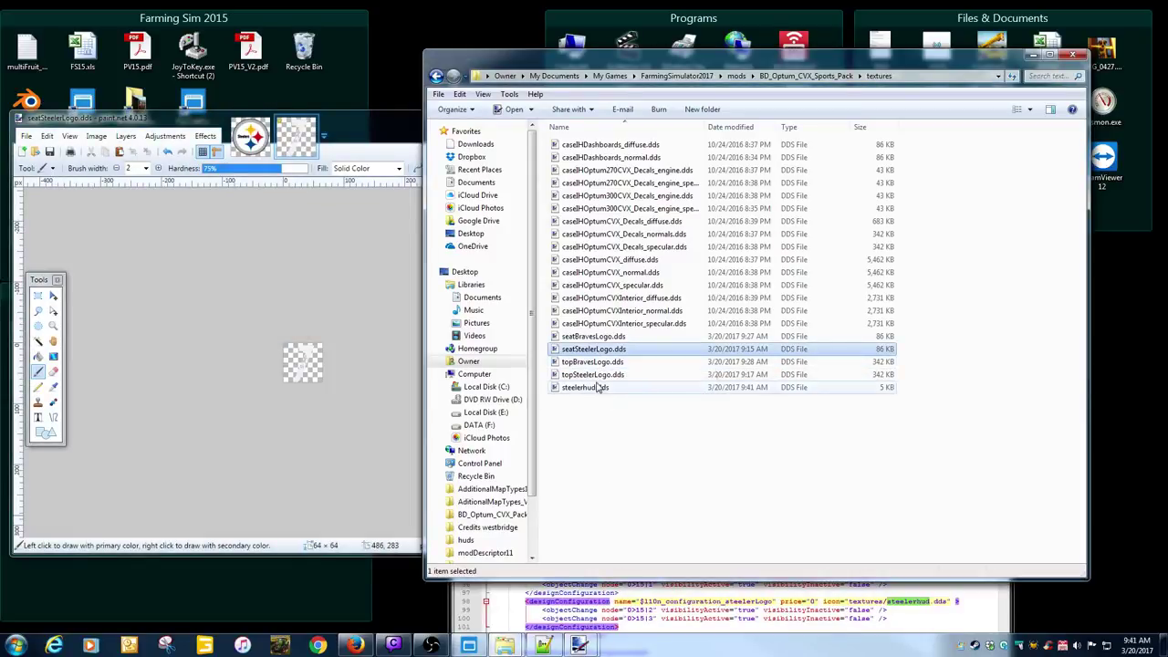
double_click(592, 374)
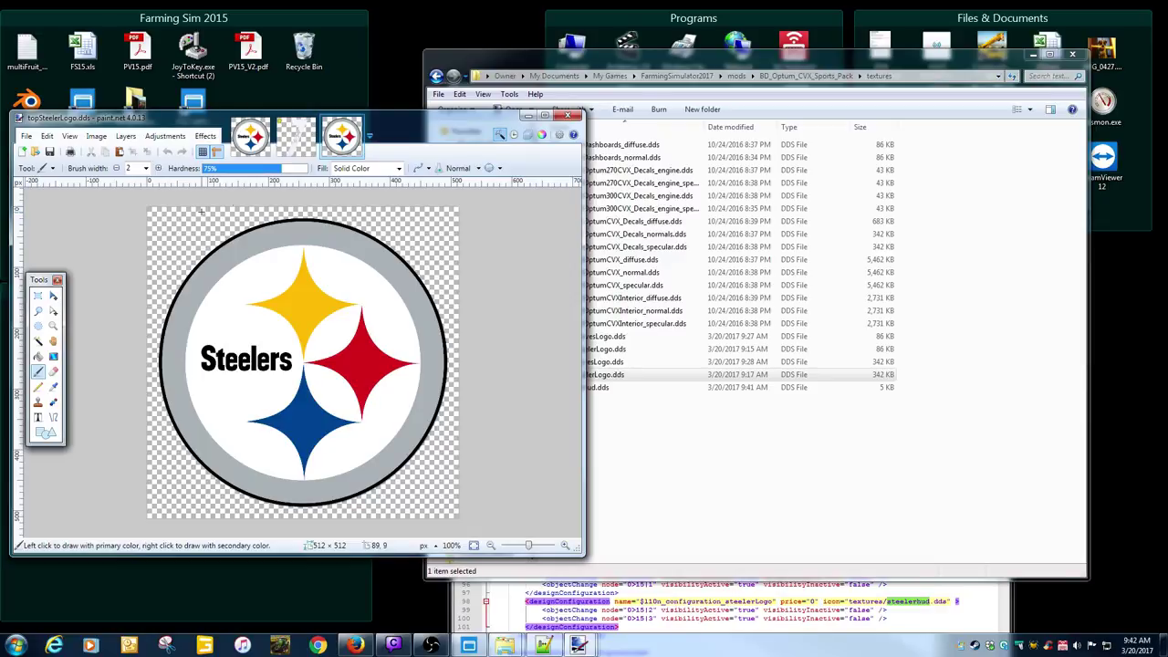
left_click(301, 135)
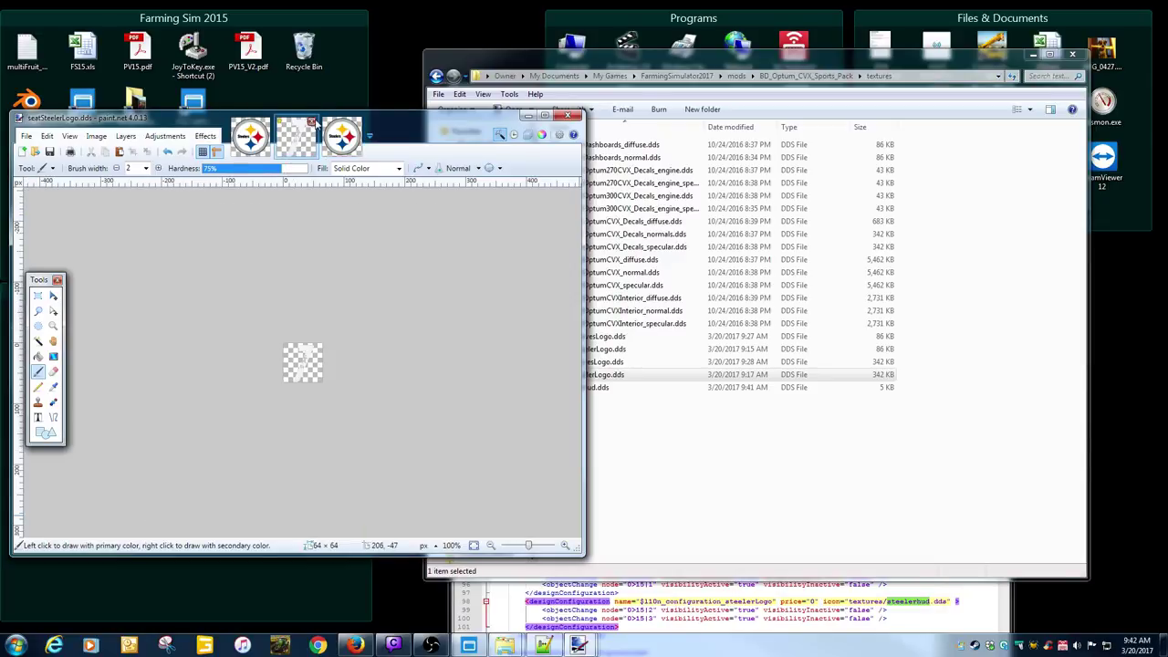
left_click(312, 122)
left_click(239, 411)
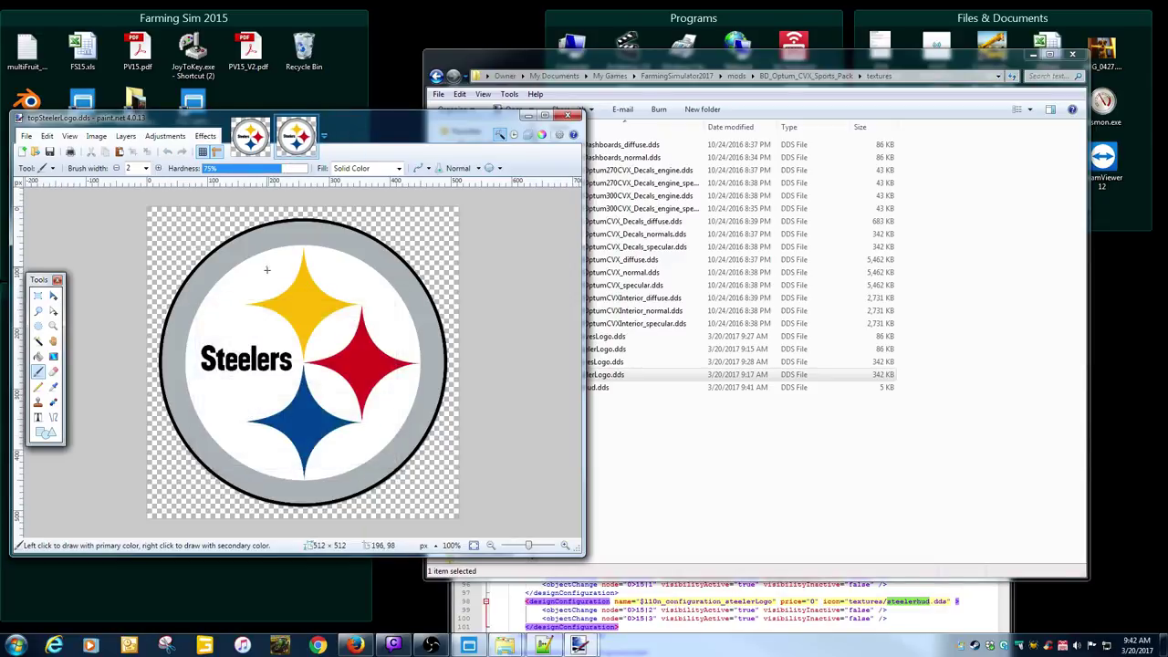
Resize the reopened topSteelerLogo.dds image to 64 pixels wide and 64 pixels high.
left_click(96, 136)
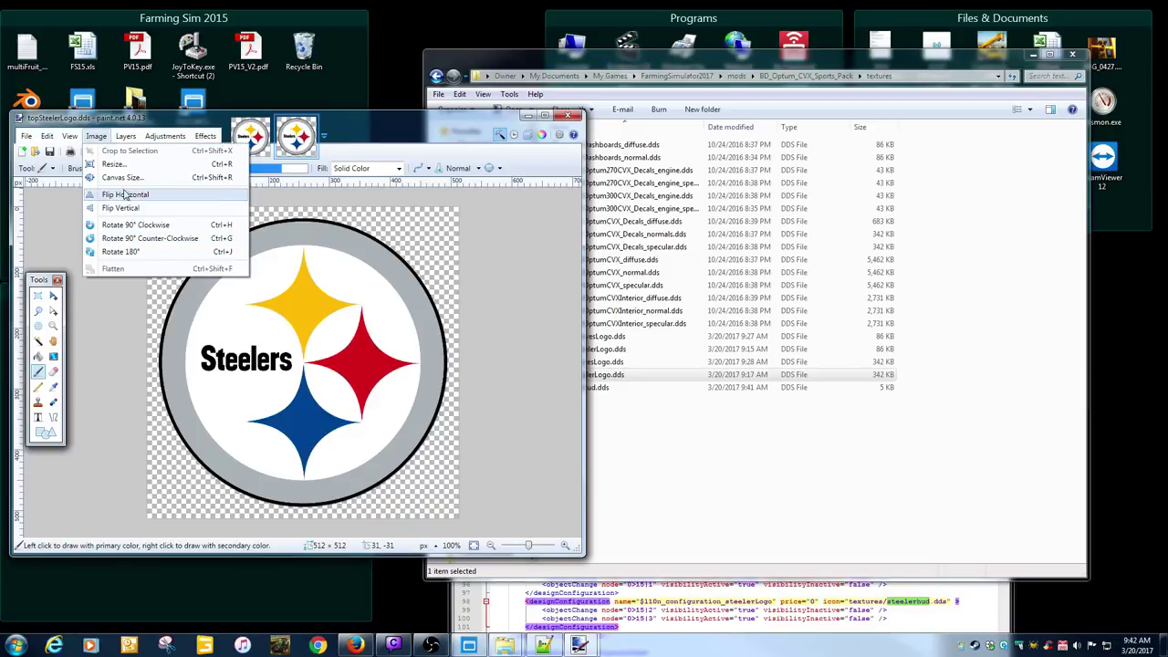
left_click(116, 164)
type("6")
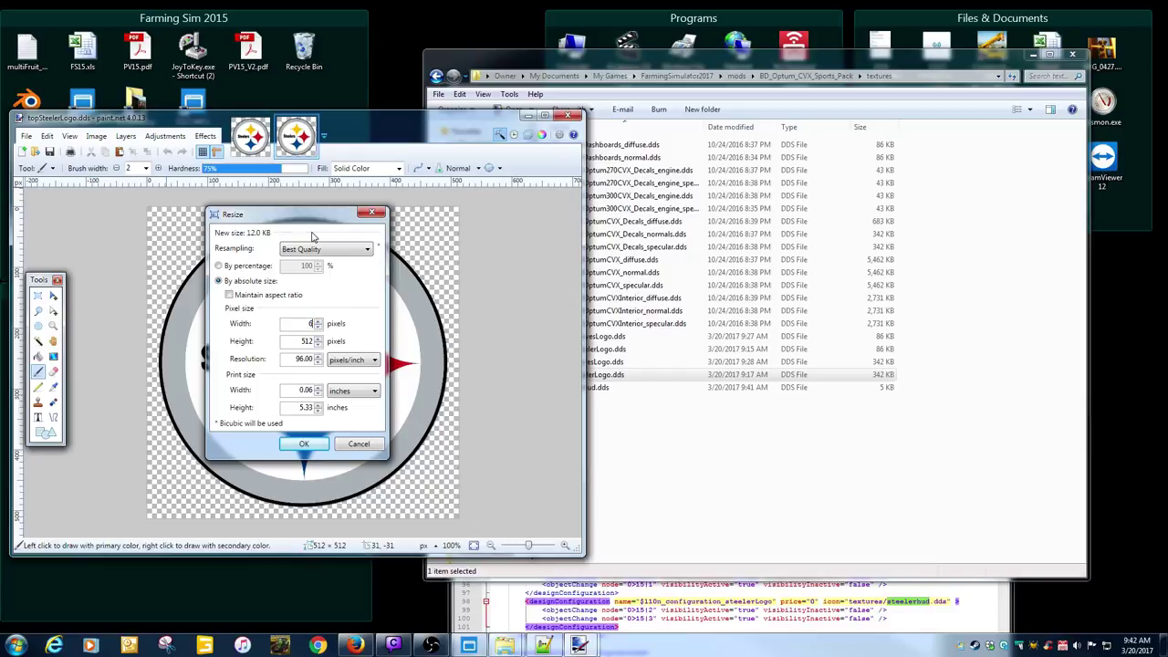
type("4")
key("Tab")
type("64")
key("Tab")
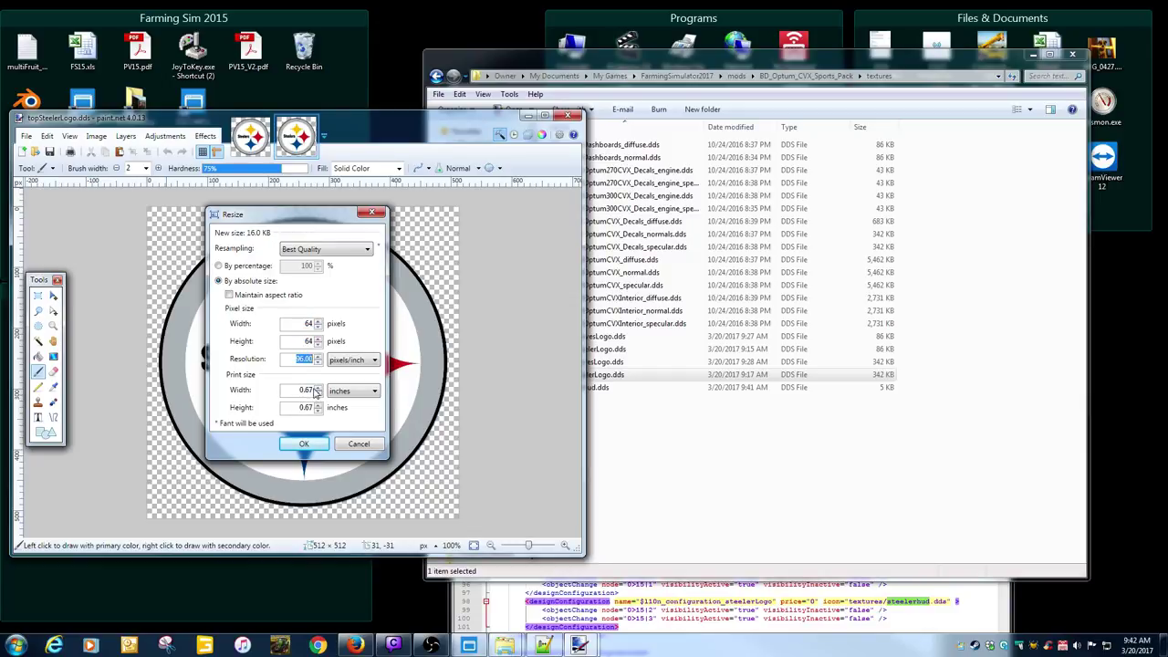
left_click(304, 443)
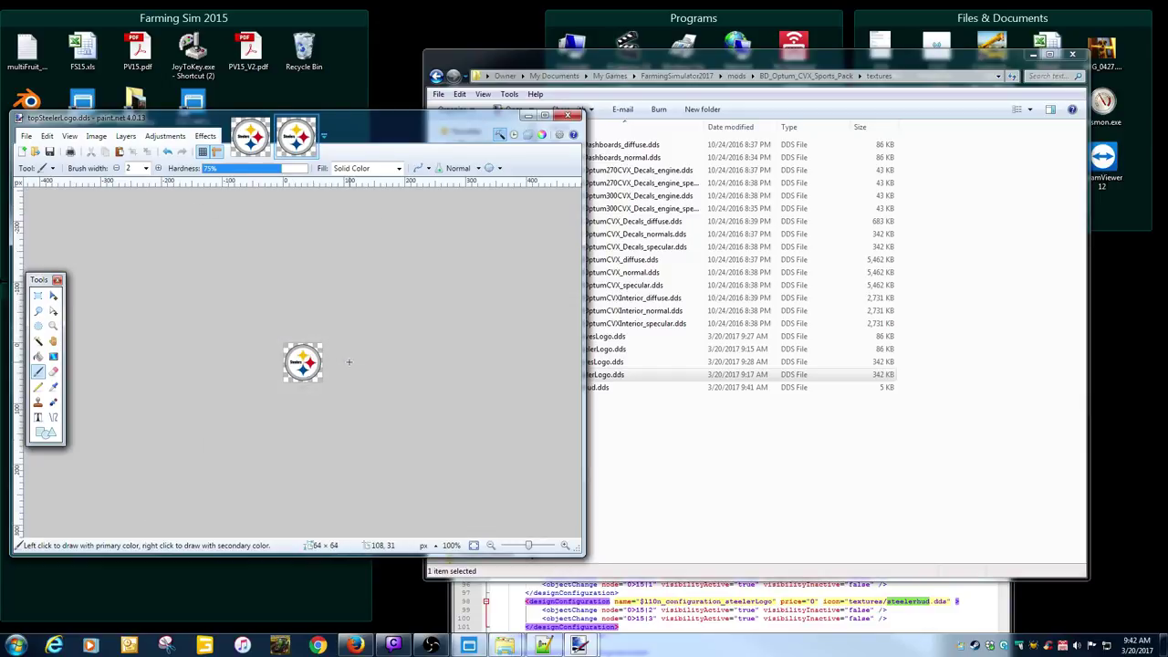
Save the 64-pixel logo over the existing steelerhud.dds as DXT5 without mip maps, and return to the textures folder.
left_click(26, 137)
left_click(46, 229)
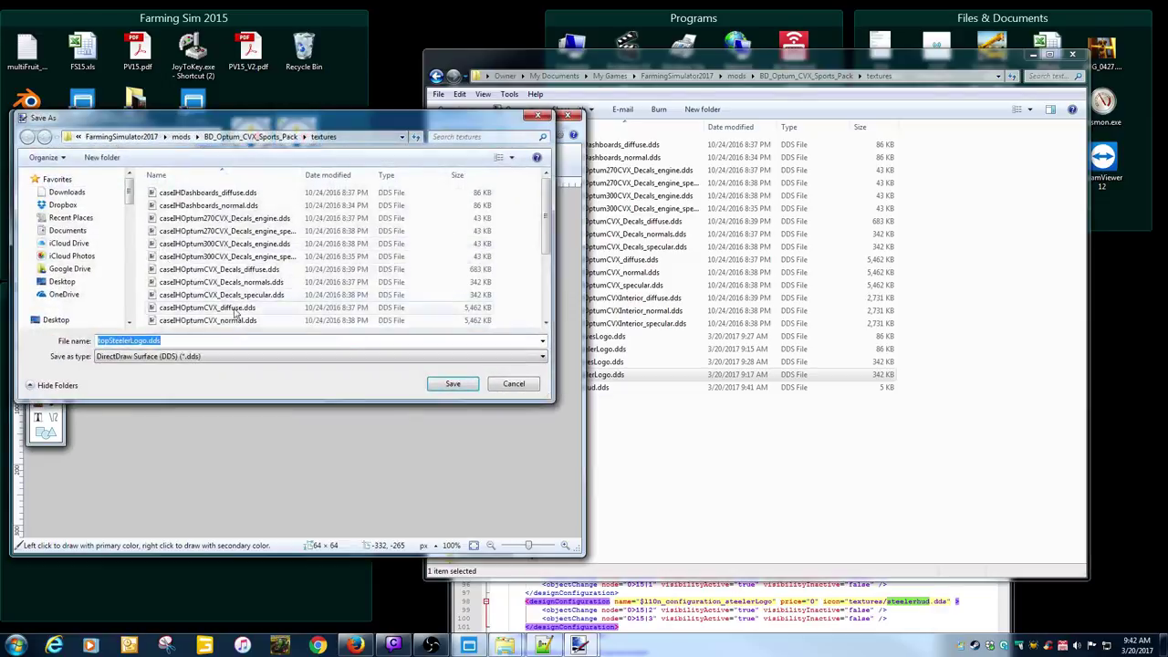
left_click(210, 299)
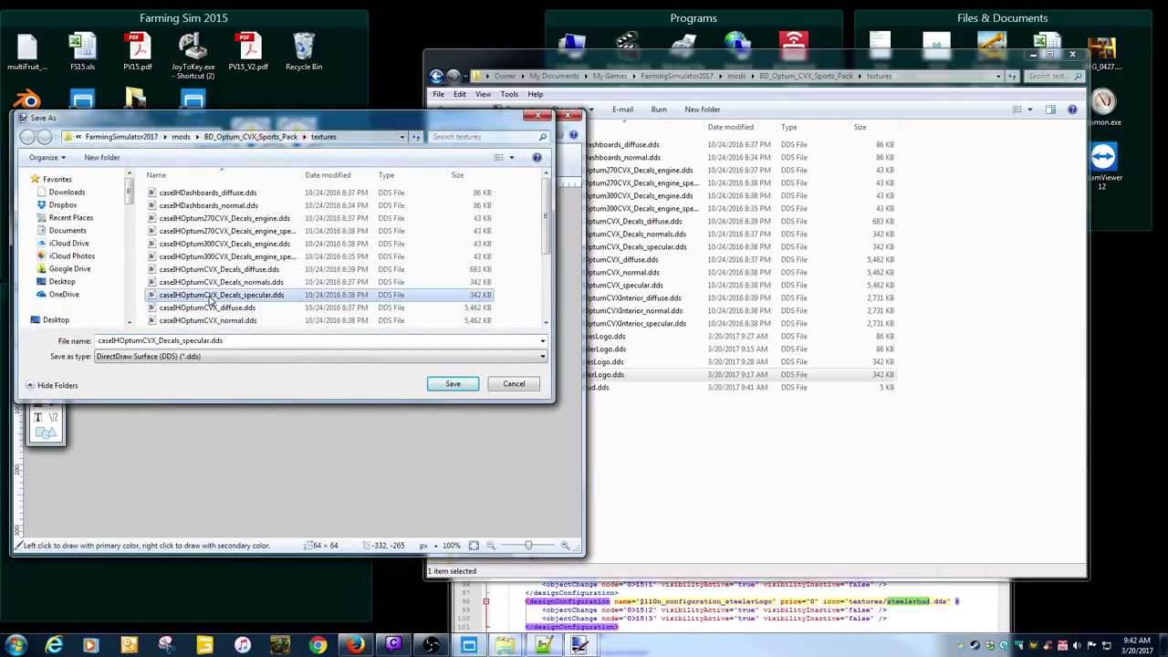
scroll(211, 301, "down", 3)
left_click(196, 296)
double_click(196, 296)
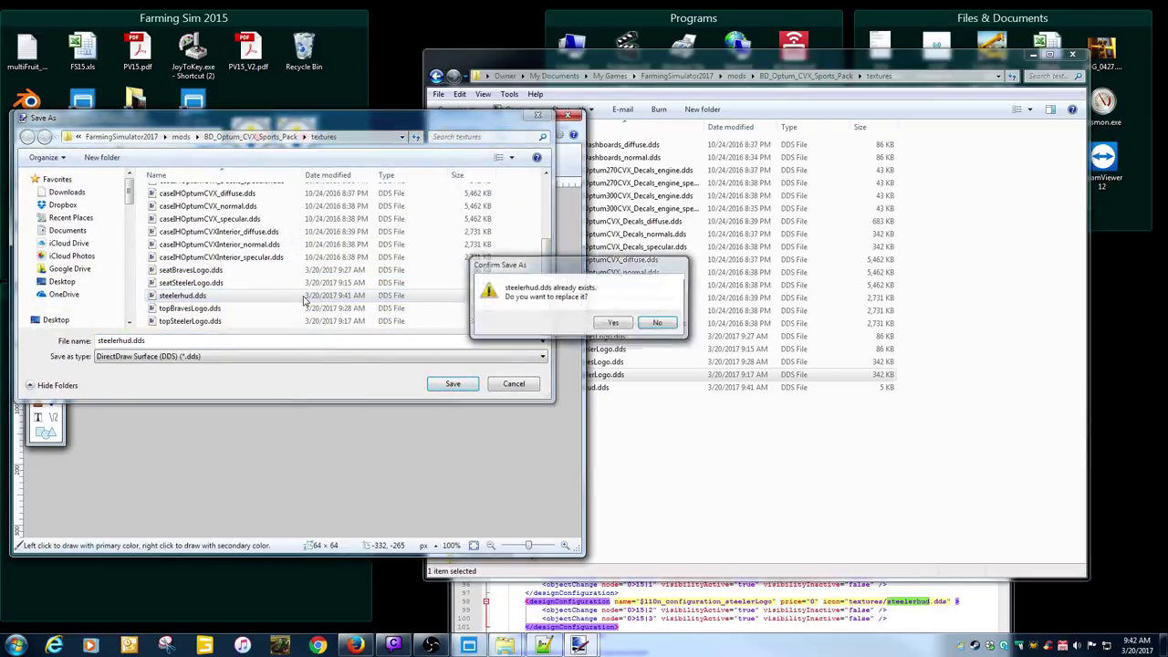
left_click(610, 324)
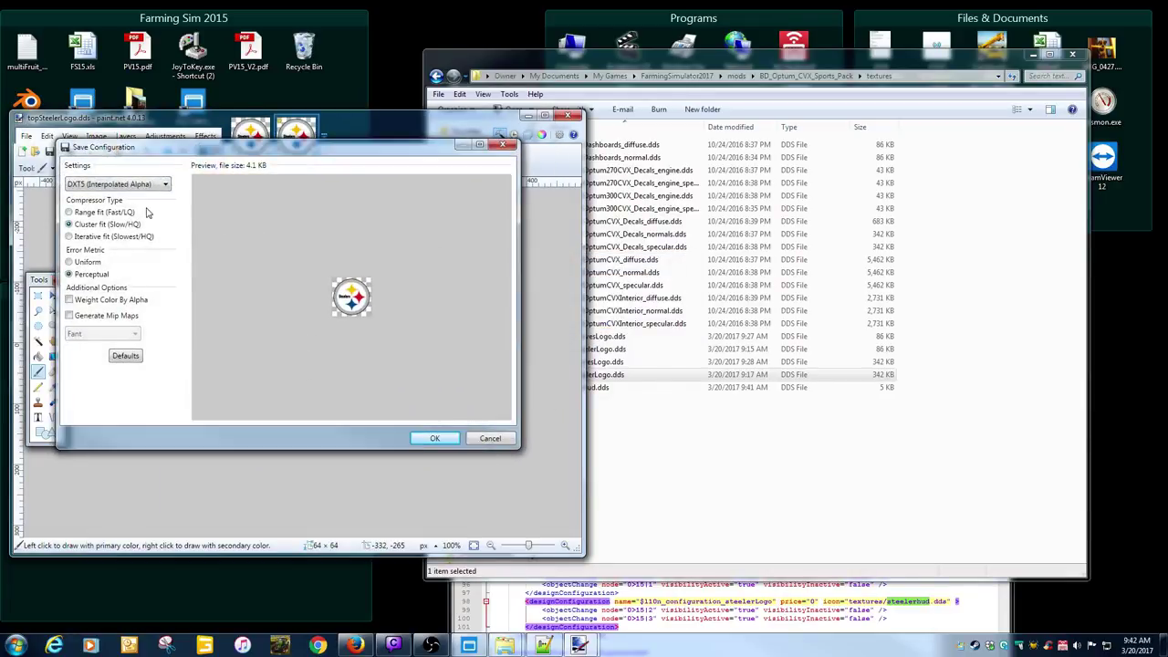
left_click(434, 437)
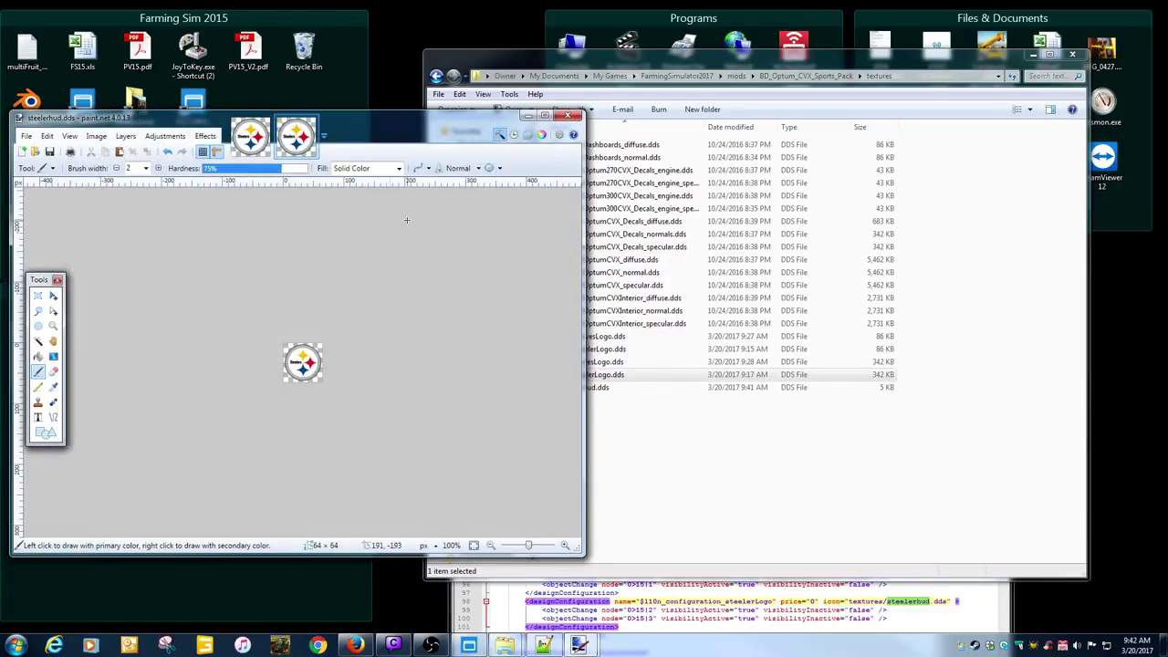
left_click(607, 374)
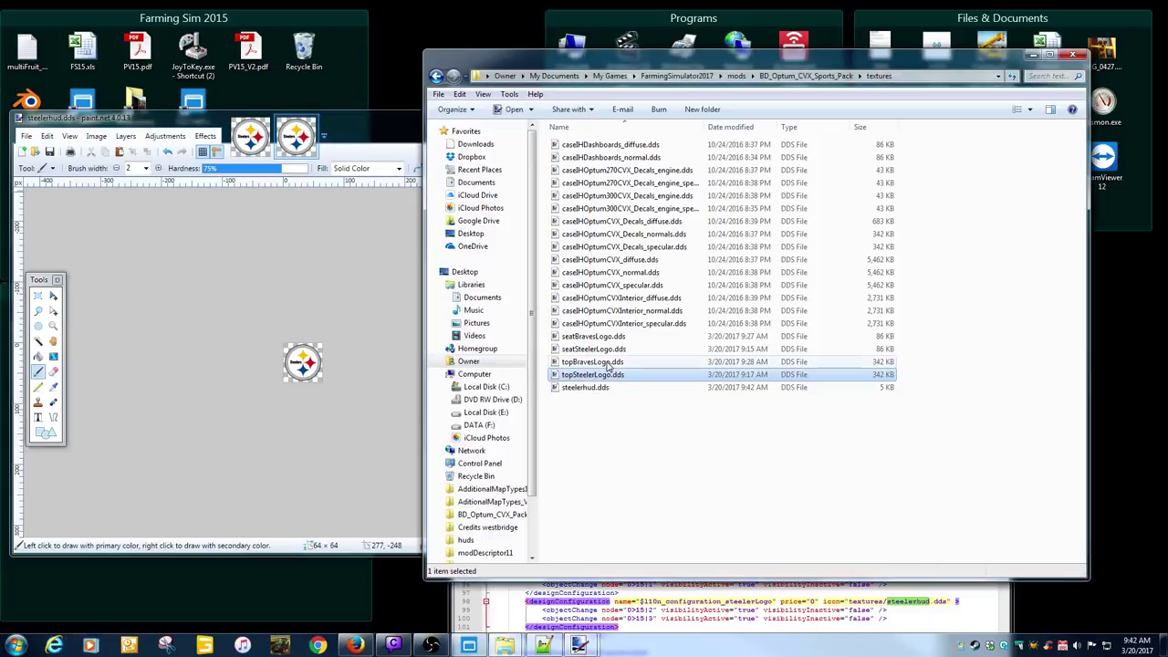
Open seatBravesLogo.dds from the textures folder and resize the image to 64 pixels wide and 64 pixels high.
double_click(593, 335)
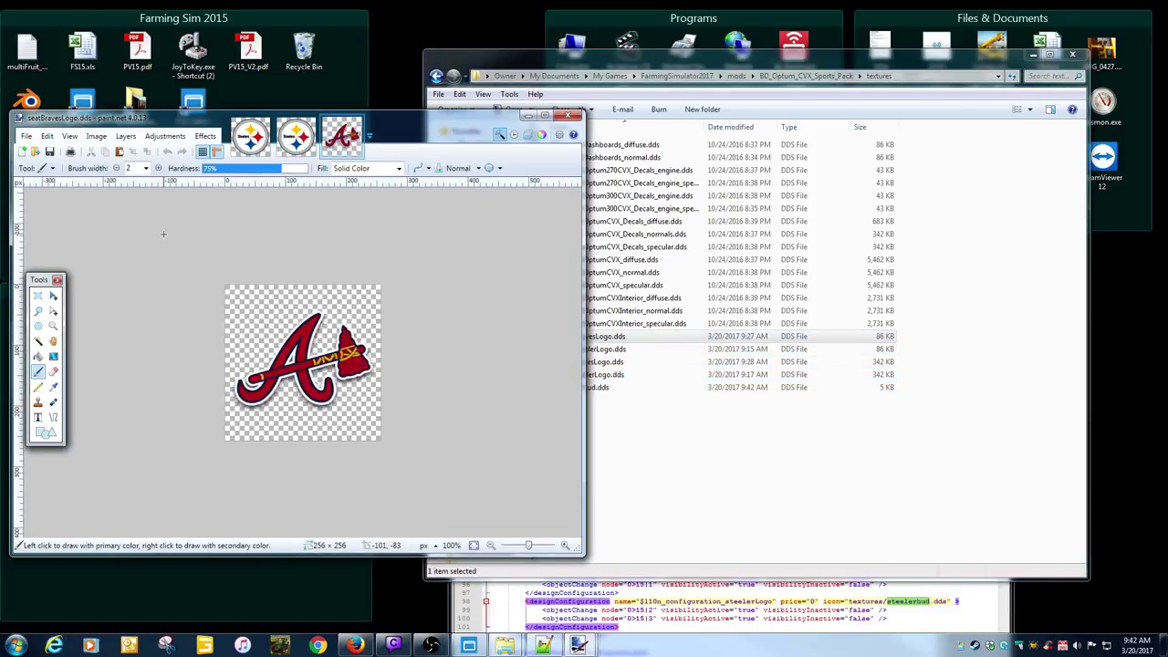
left_click(96, 136)
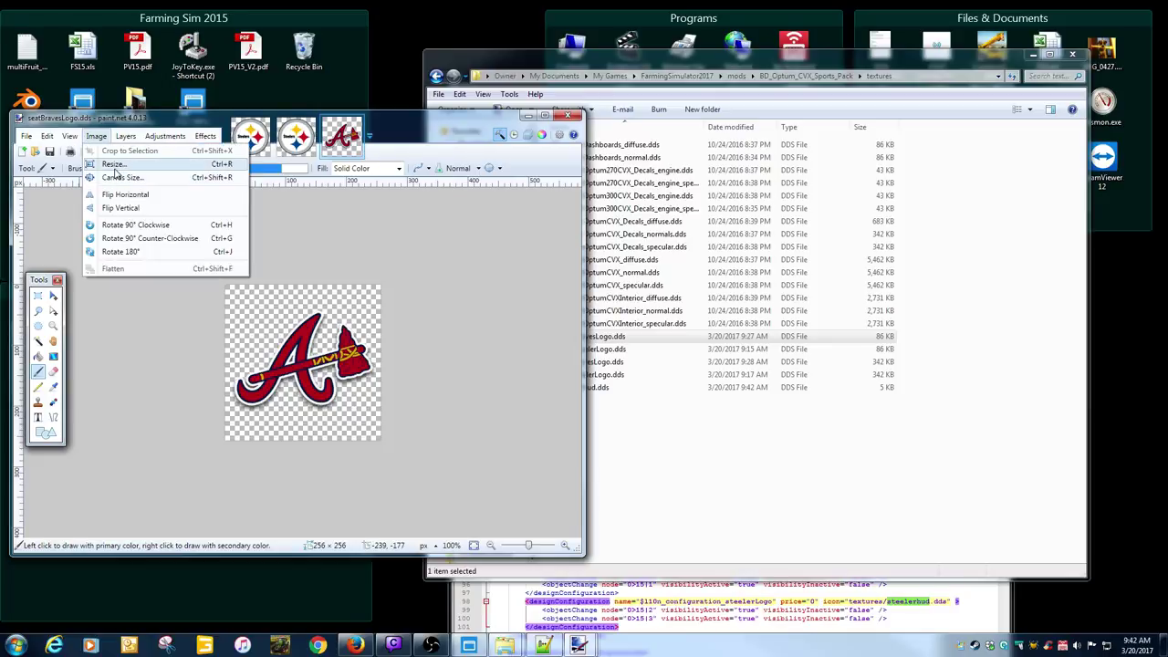
left_click(113, 165)
type("64")
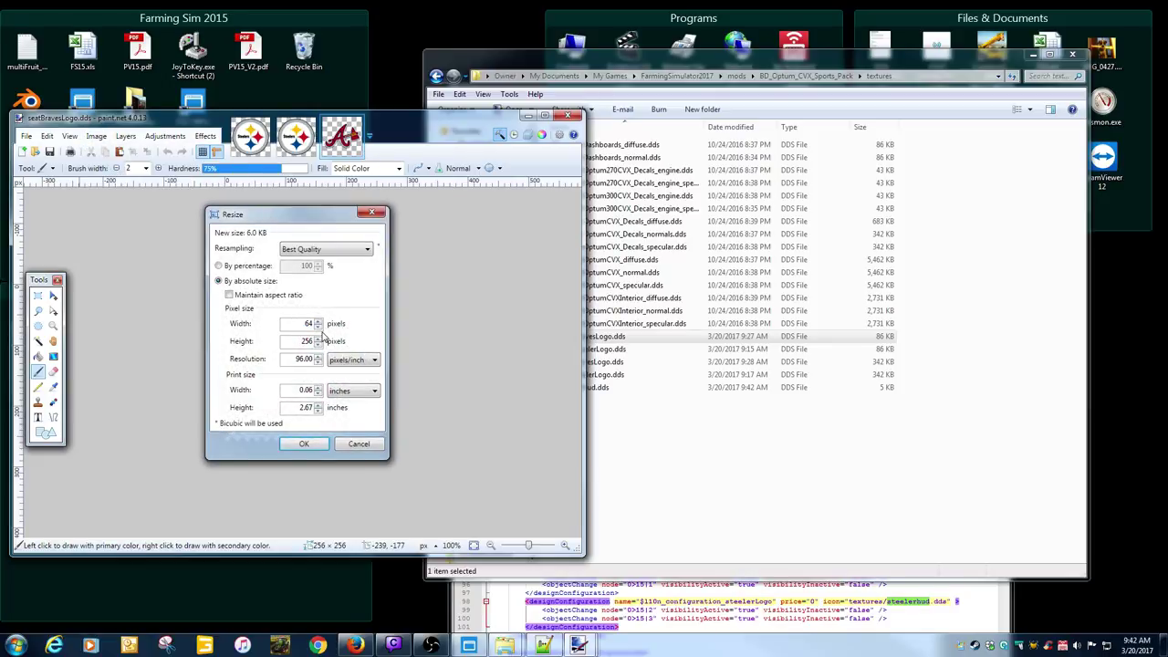
key("Tab")
type("64")
key("Tab")
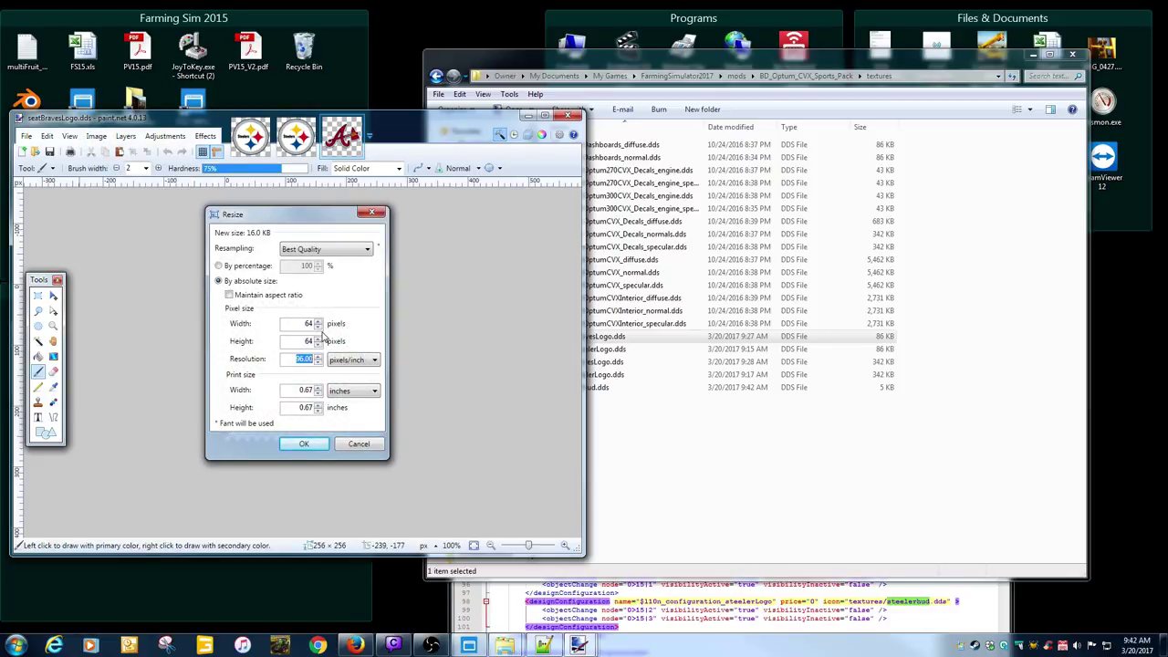
left_click(318, 451)
Save the resized Braves logo as bravesHud.dds in DXT5 without mip maps, using the icon name from the XML, and close the image editor.
left_click(26, 136)
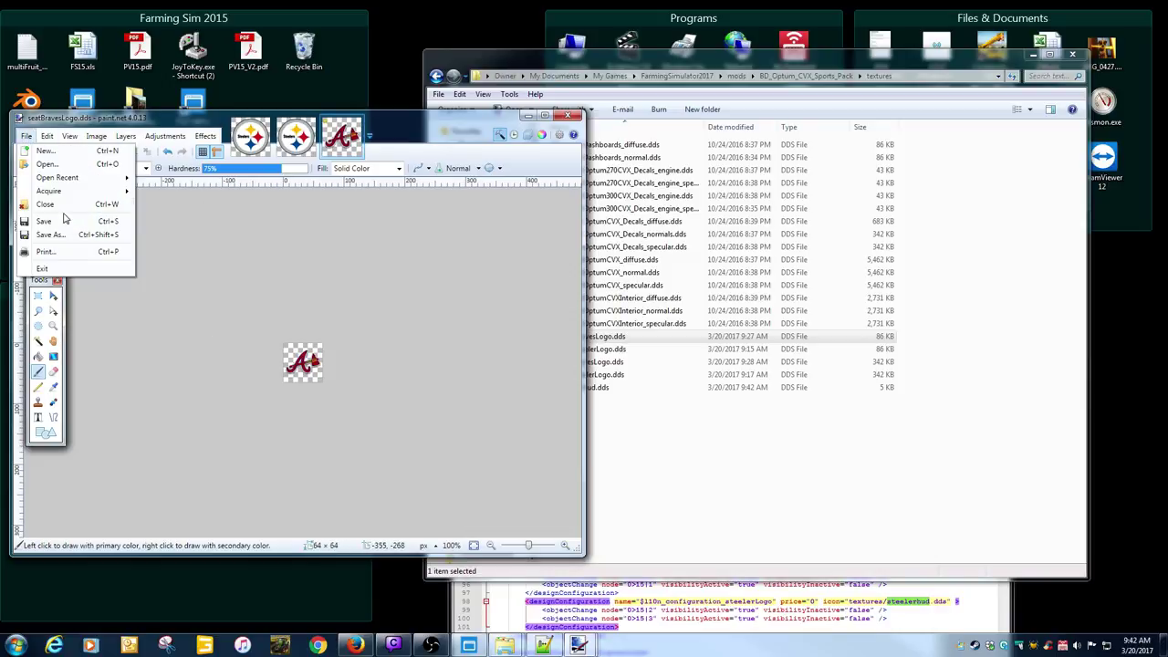
left_click(53, 234)
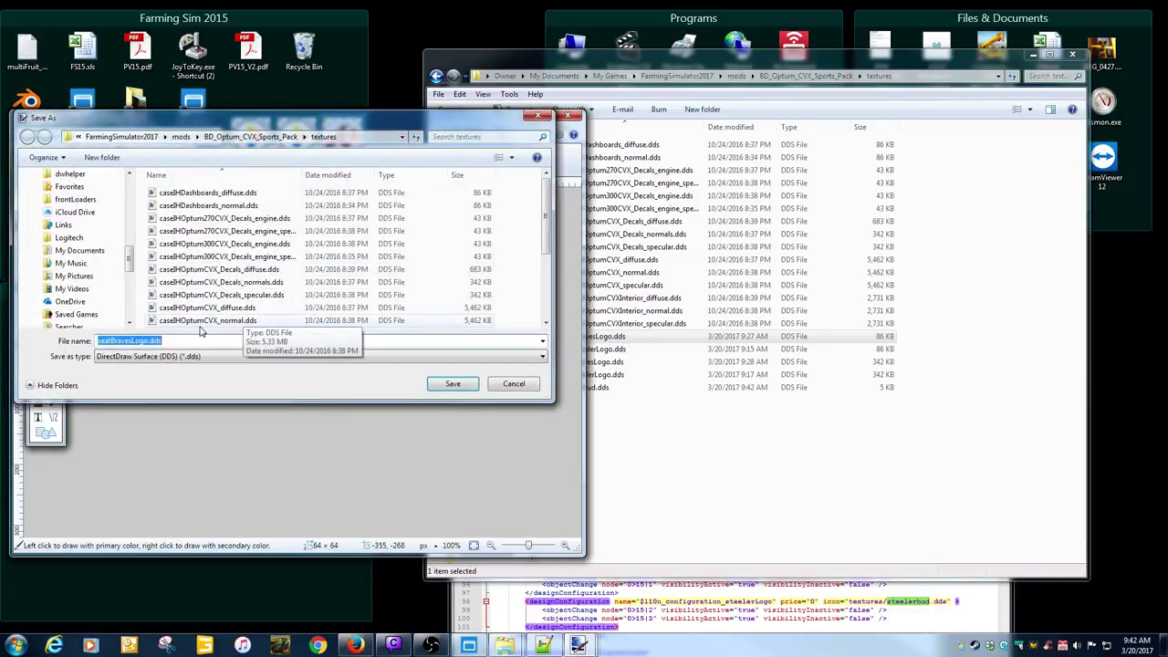
left_click(899, 611)
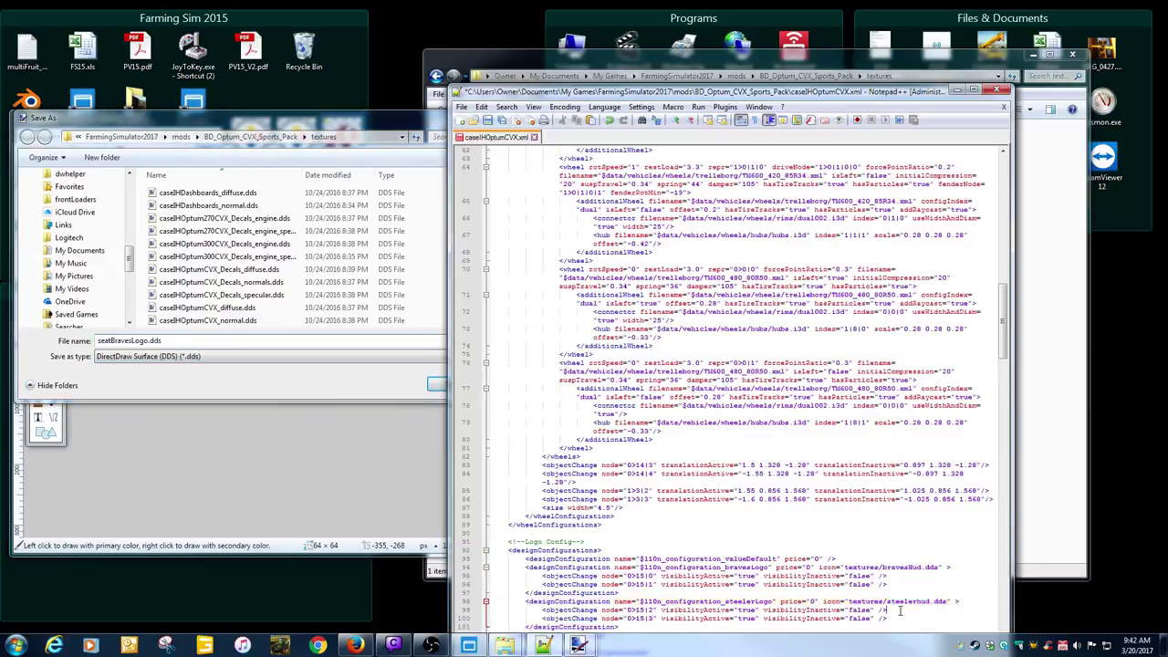
left_click(901, 568)
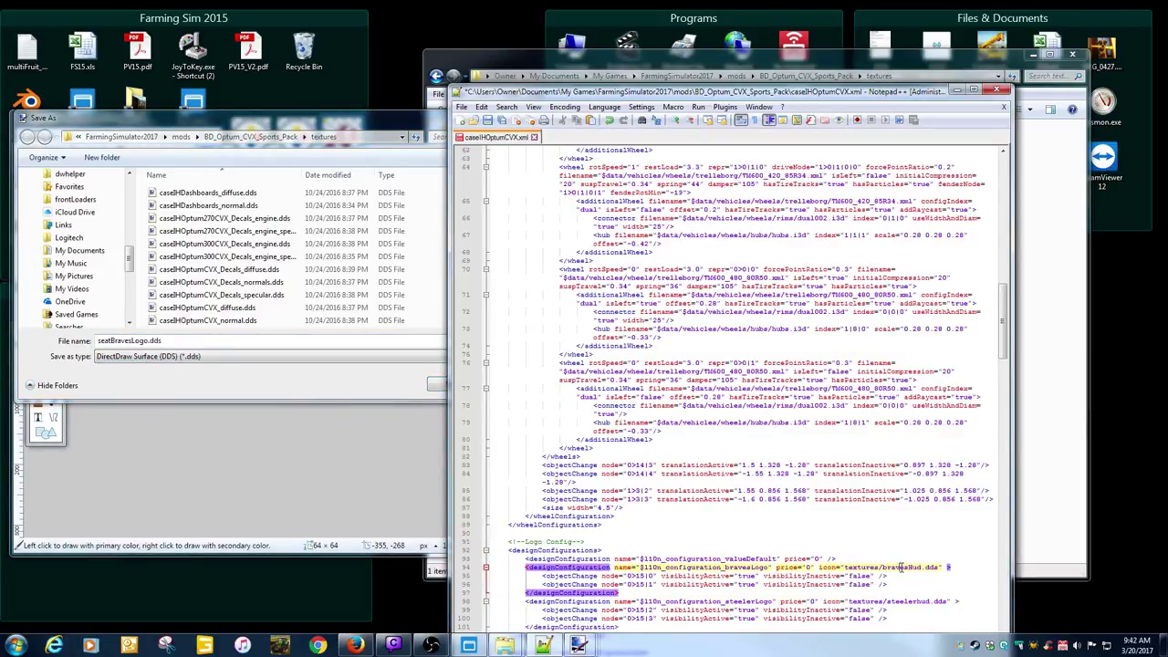
double_click(901, 568)
key("ctrl+c")
left_click(178, 364)
key("ctrl+v")
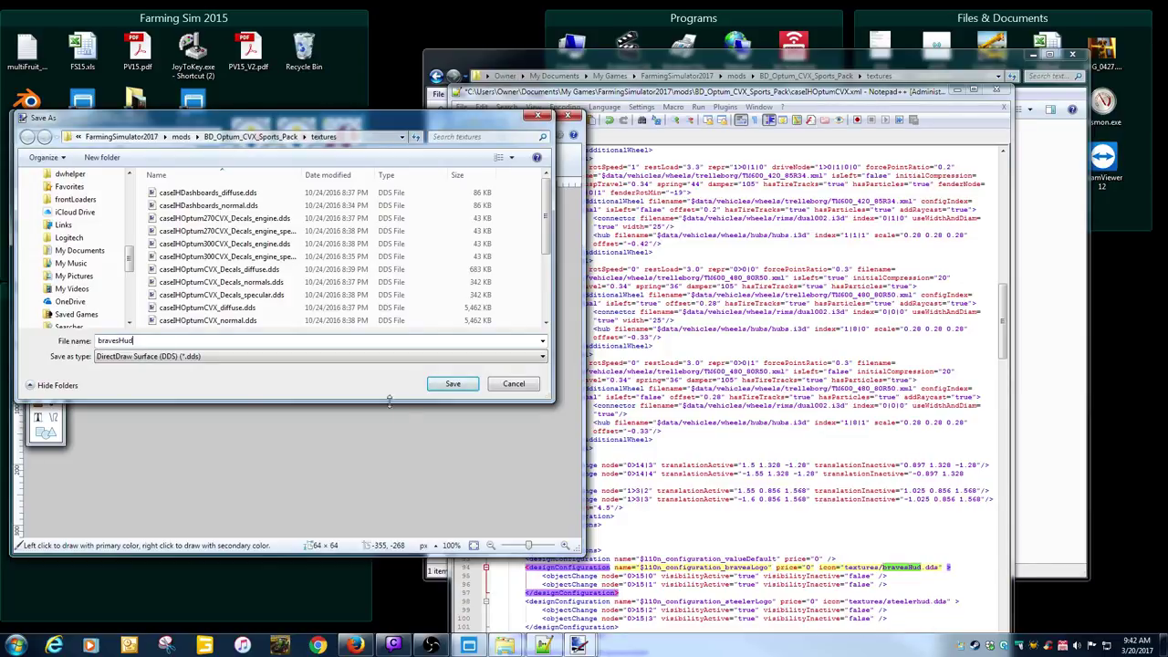
left_click(453, 383)
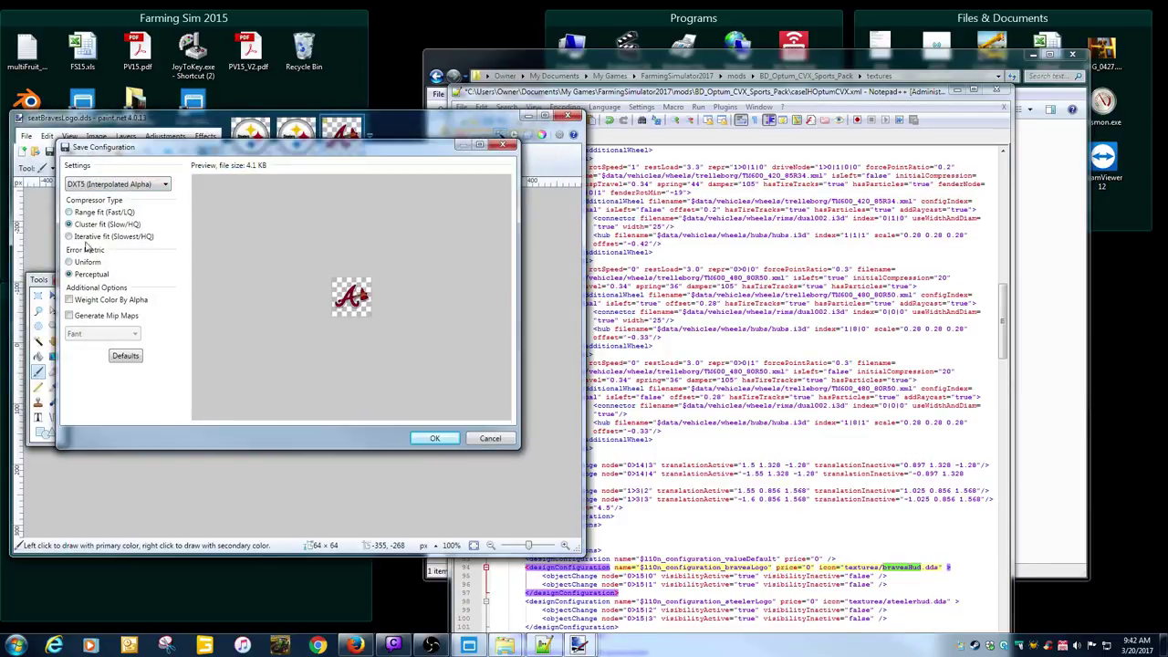
left_click(437, 439)
left_click(569, 120)
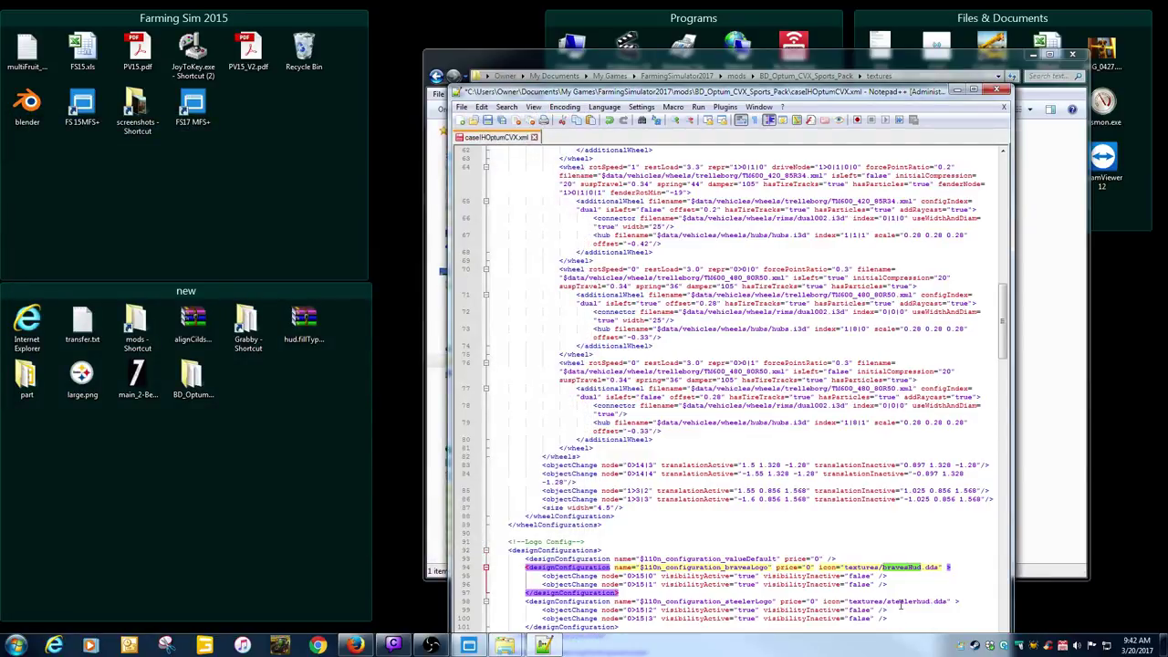
Save caseIHOptumCVX.xml, close the text editor and the textures folder, and minimize the mod folder selector.
left_click(882, 566)
left_click(488, 120)
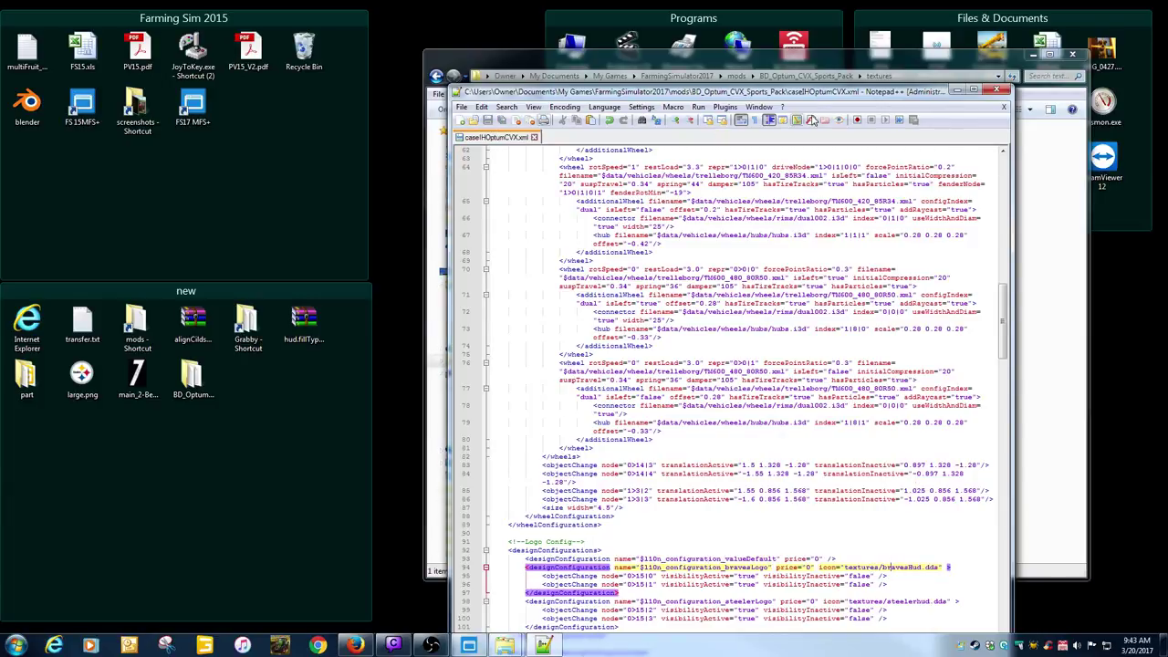
left_click(1002, 107)
left_click(999, 90)
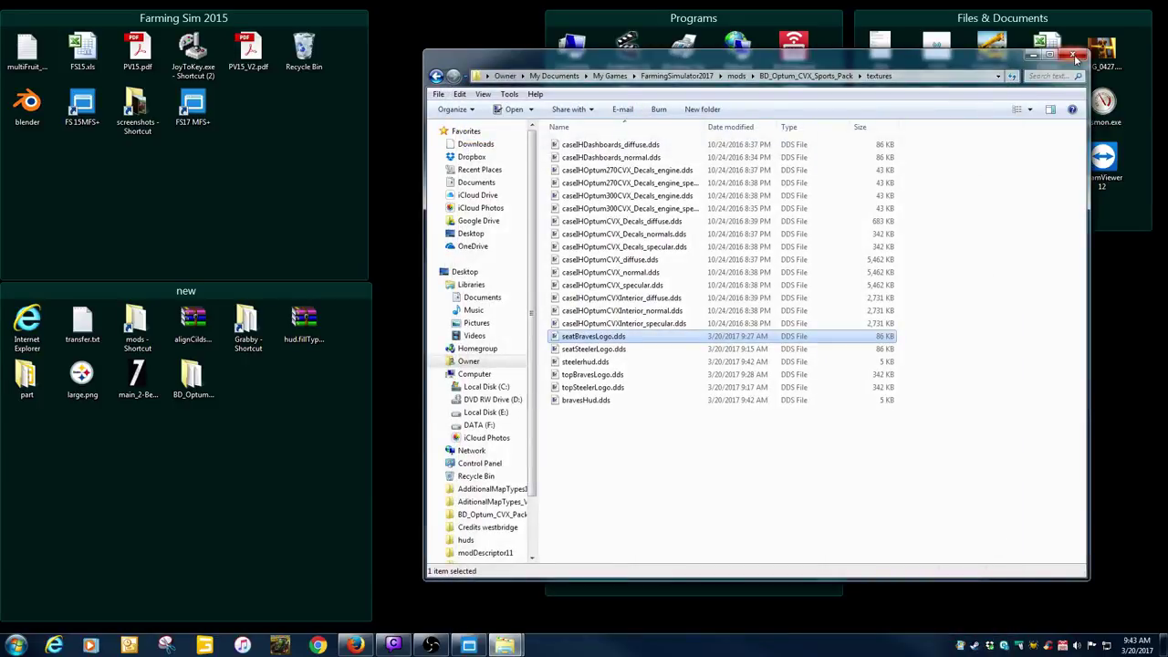
left_click(1072, 54)
left_click(468, 645)
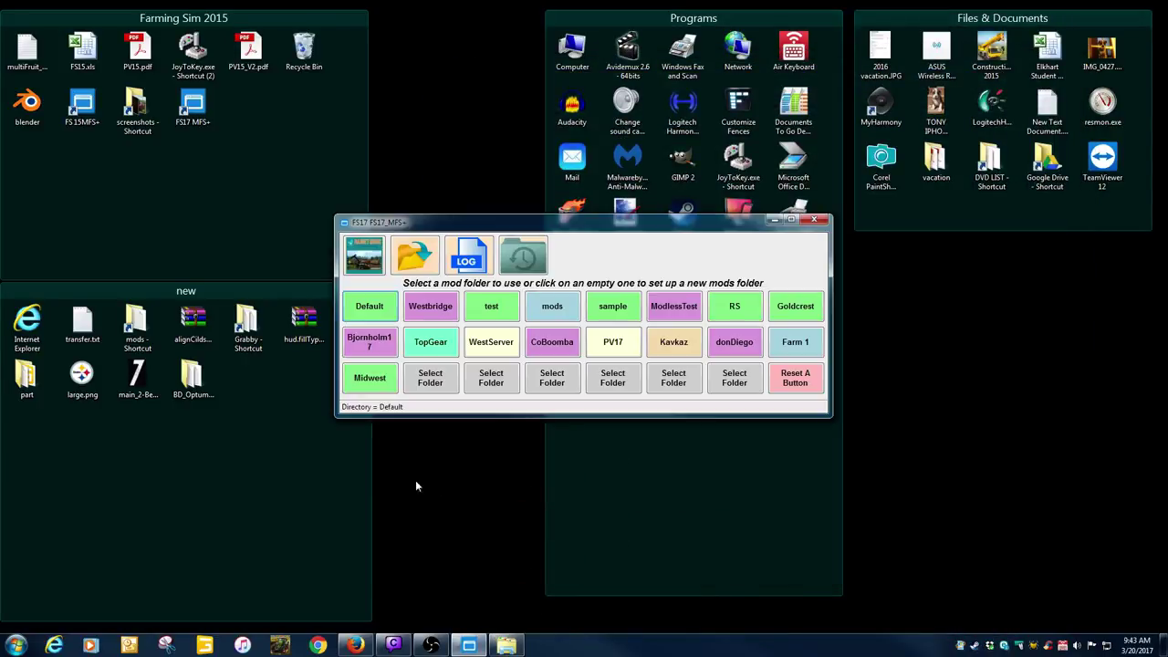
left_click(774, 219)
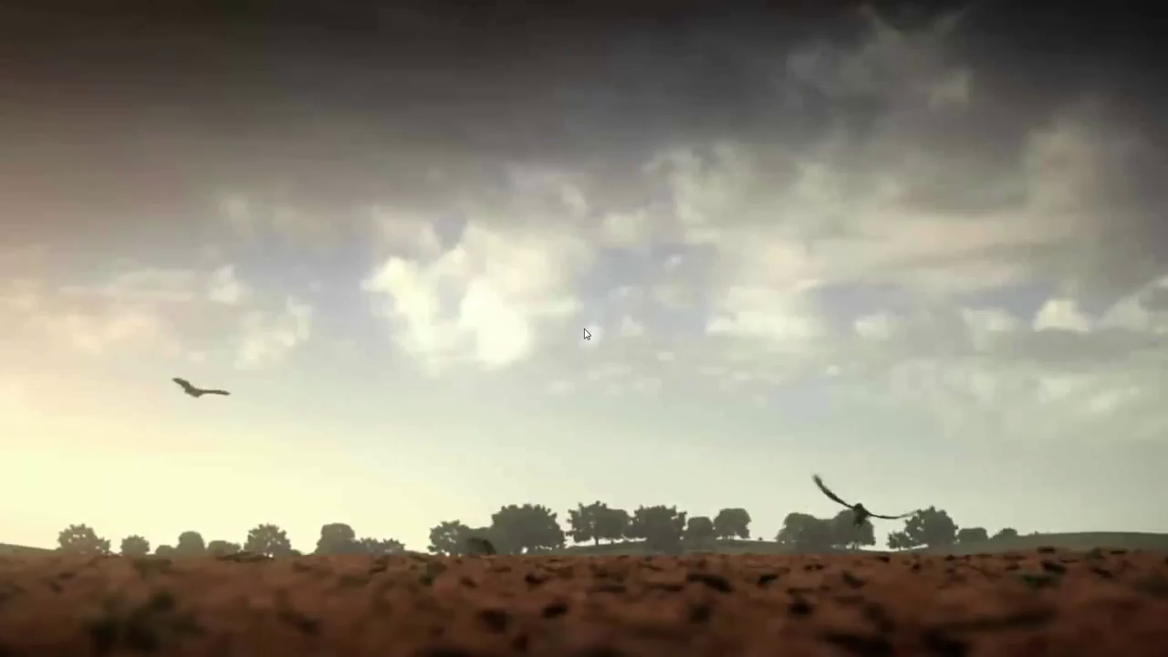
In Farming Simulator 17, skip the intro and open the mod selection of the Sosnovka savegame.
left_click(583, 334)
left_click(491, 239)
scroll(542, 262, "down", 2)
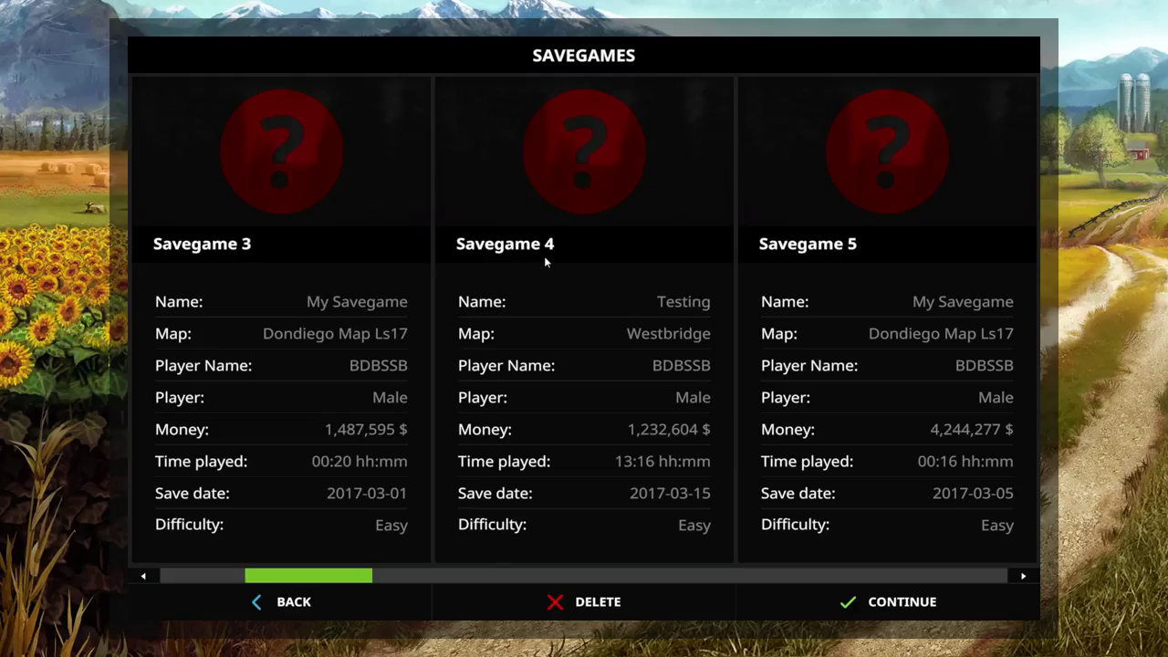
scroll(544, 255, "down", 3)
left_click(849, 264)
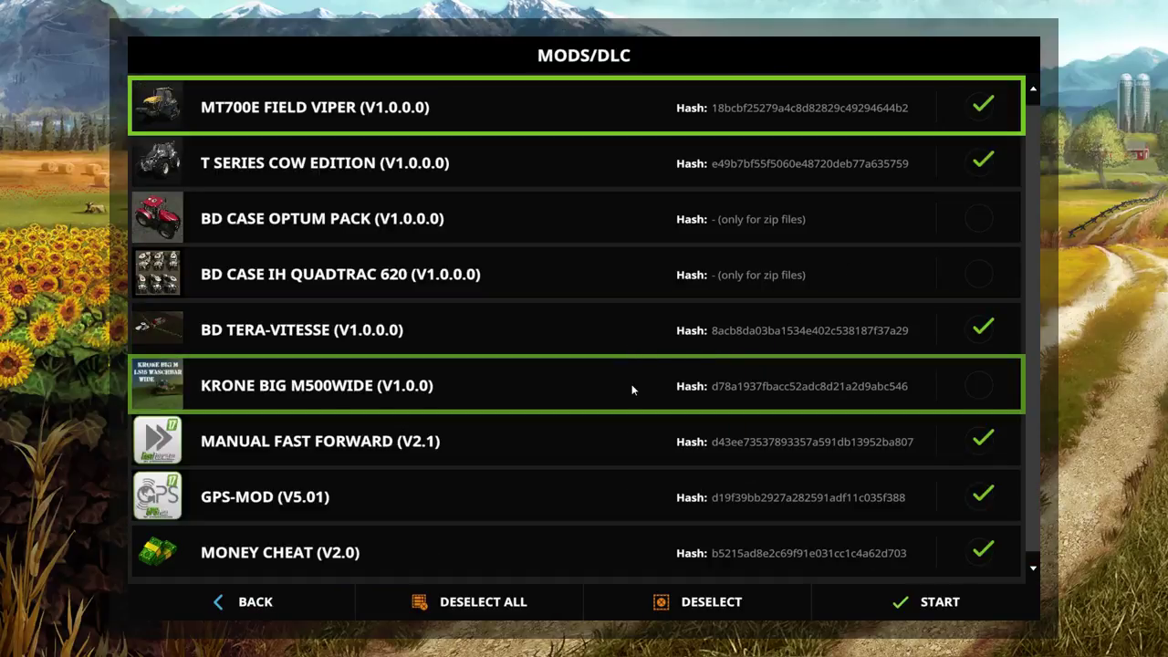
Enable all mods, including BD Case Optum Pack, start the Sosnovka game, and dismiss the map overview.
left_click(539, 602)
left_click(539, 602)
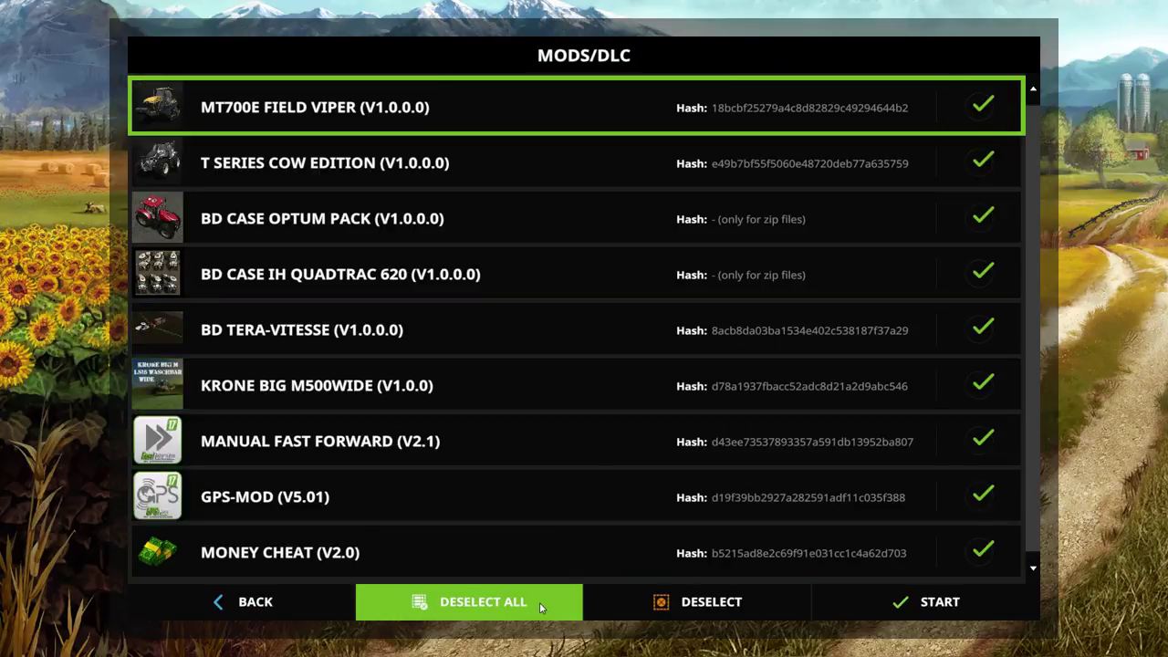
left_click(892, 598)
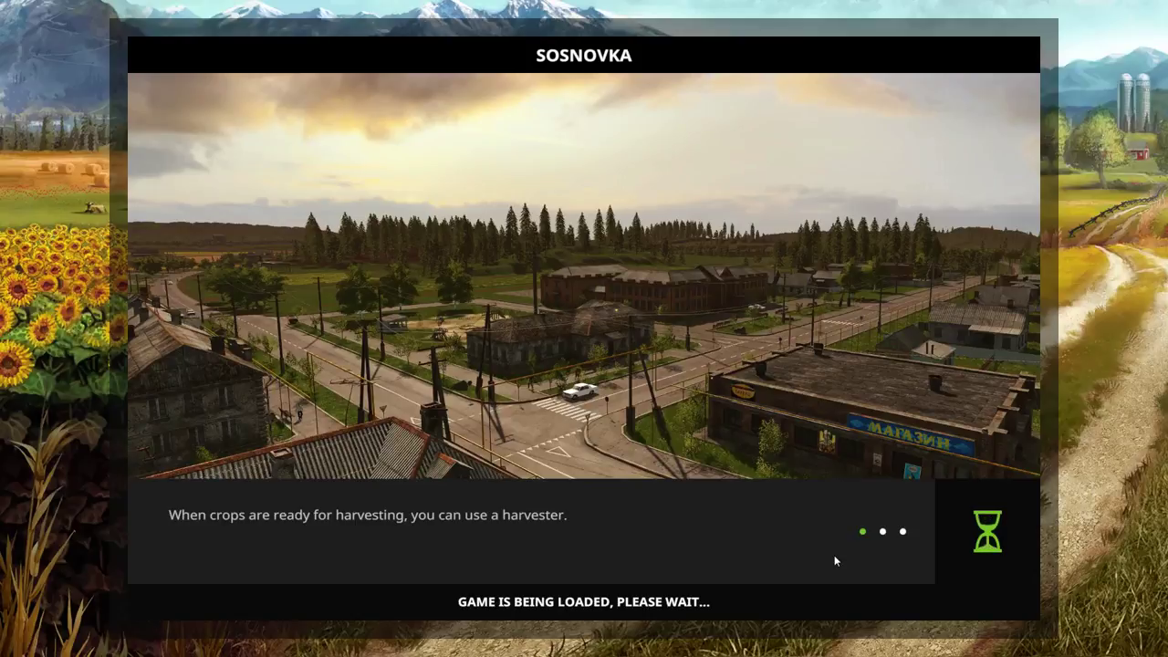
left_click(789, 611)
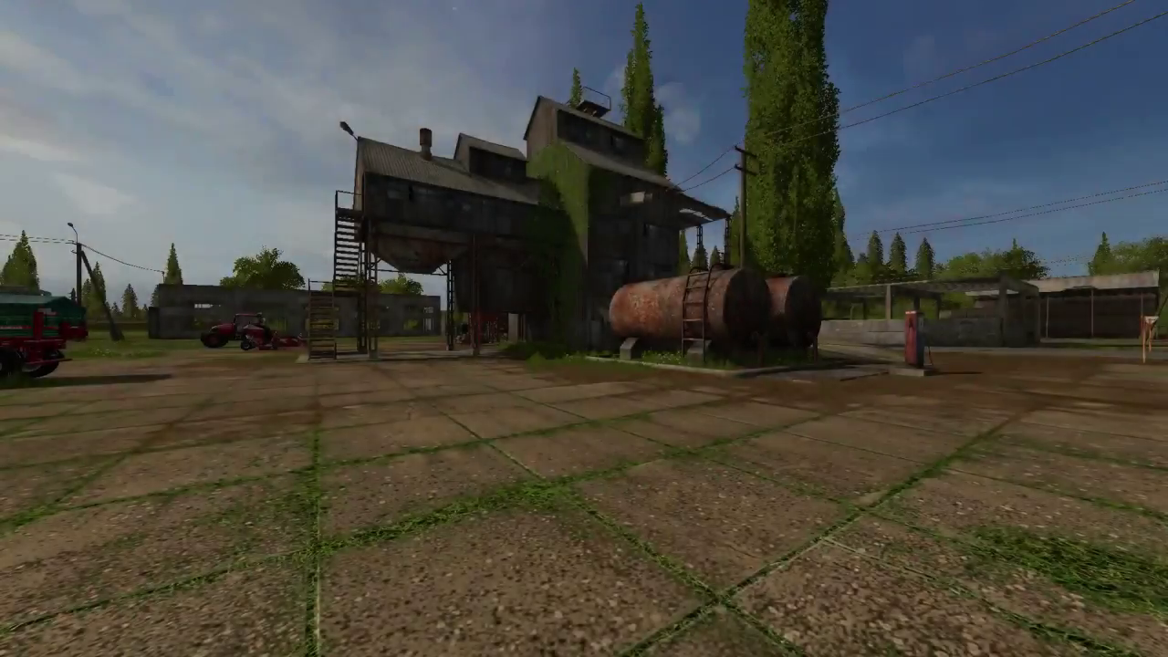
key("Escape")
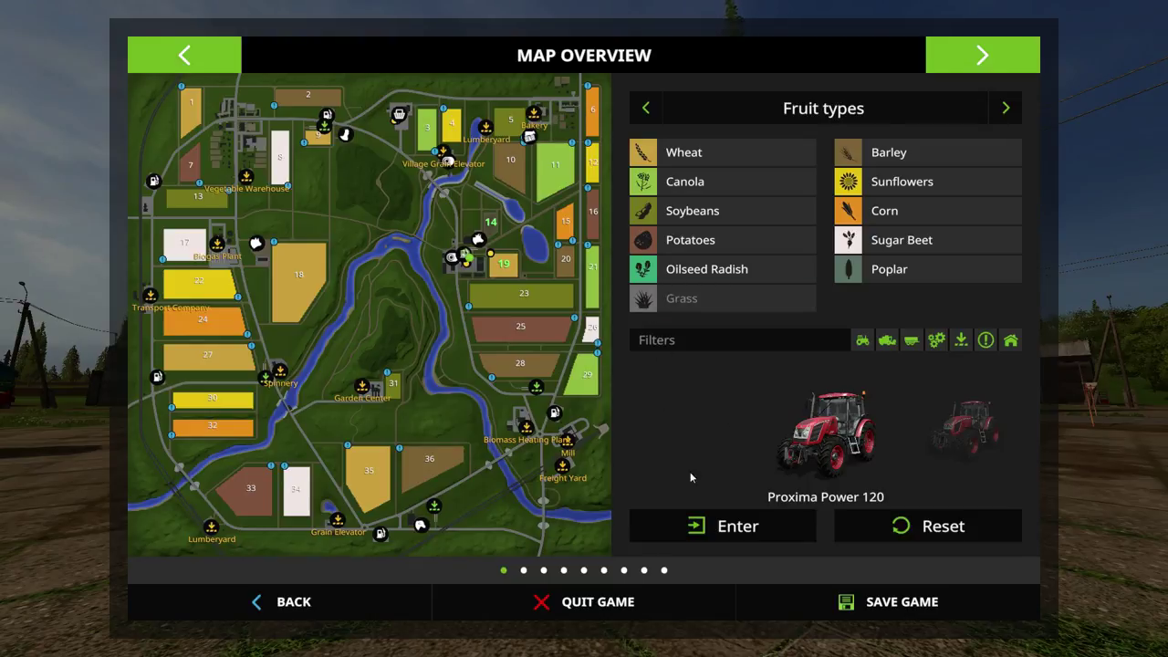
key("Escape")
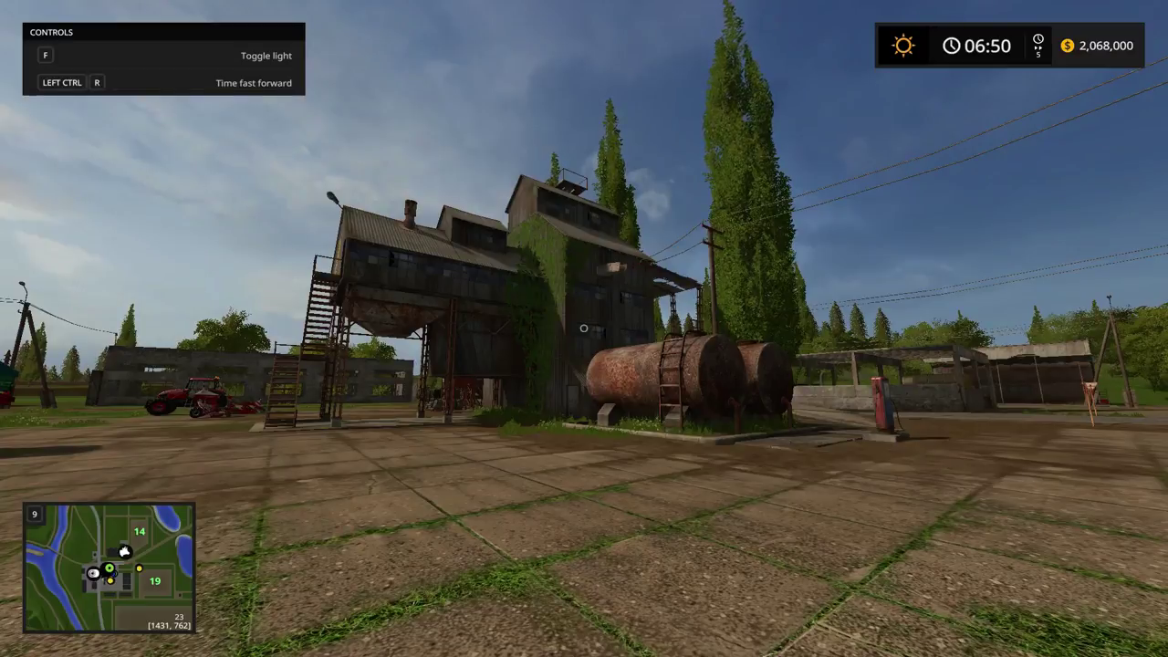
Open the tractors category of the shop and show the configuration options of the BD Case Optum Pack.
key("p")
left_click(294, 288)
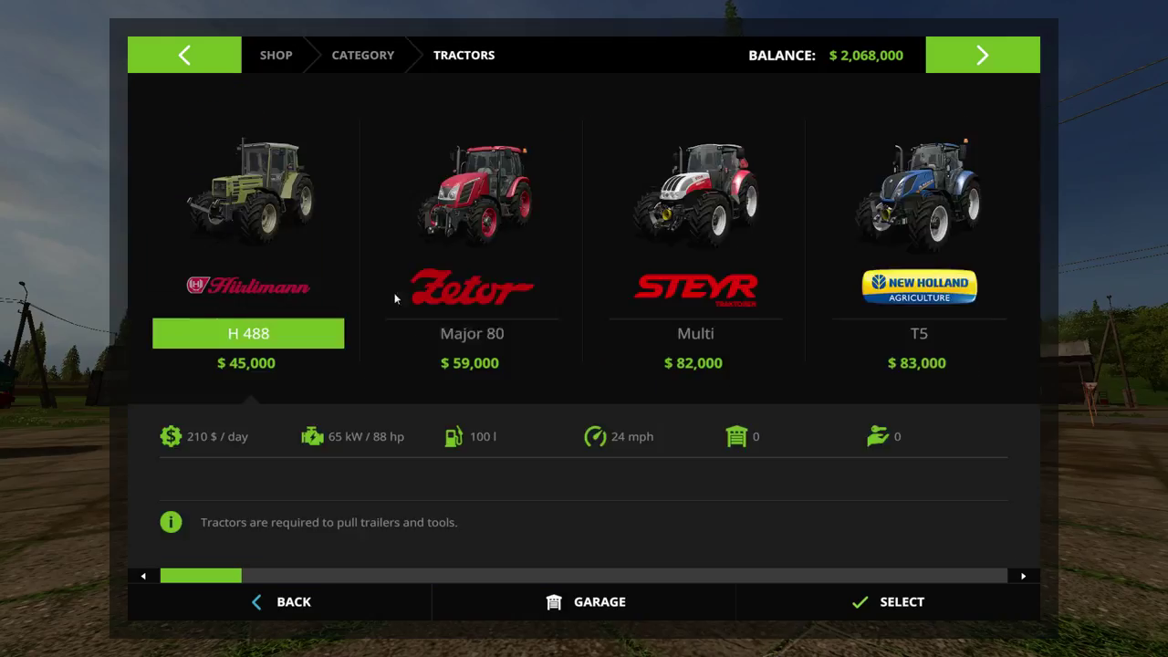
scroll(472, 280, "down", 20)
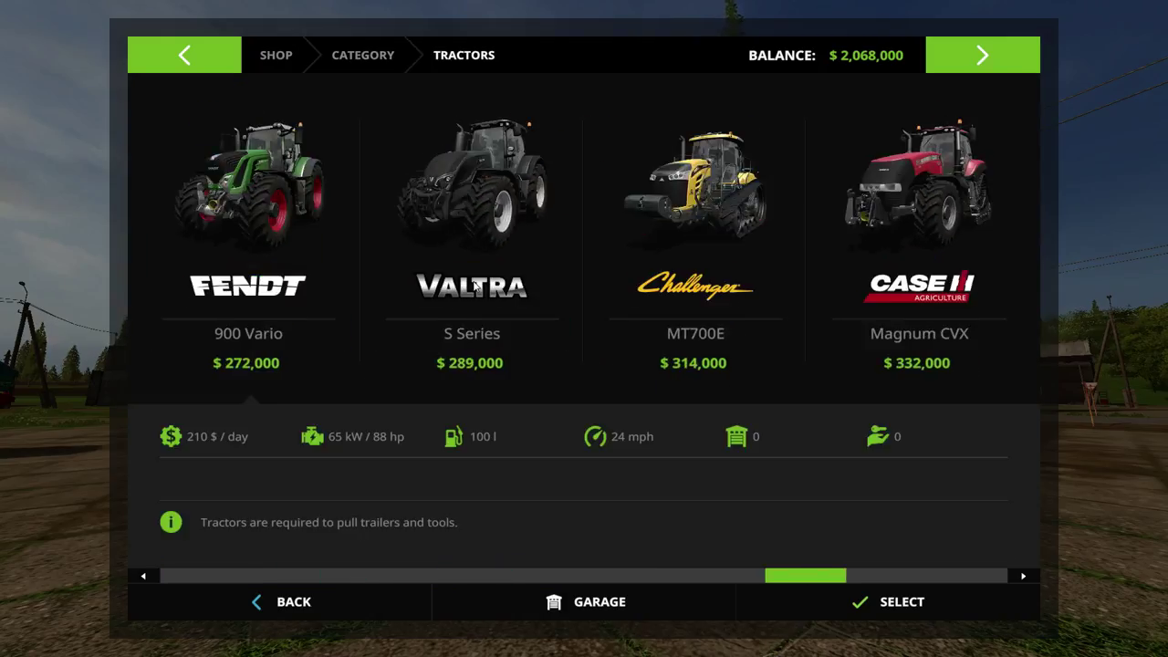
scroll(473, 282, "down", 3)
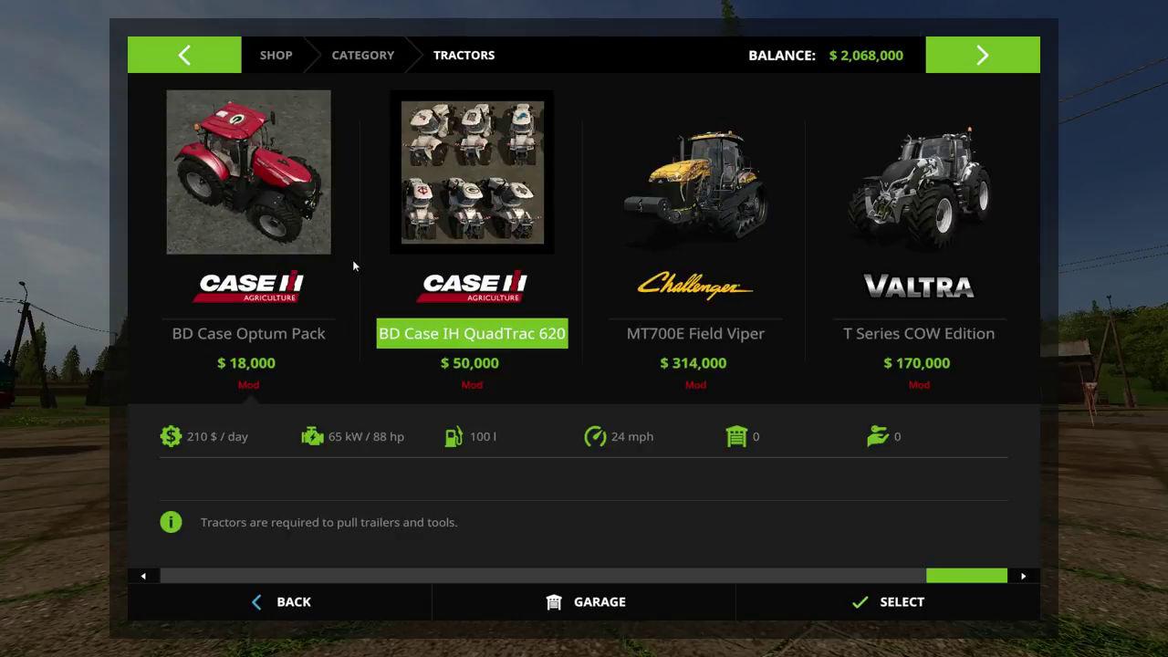
left_click(288, 334)
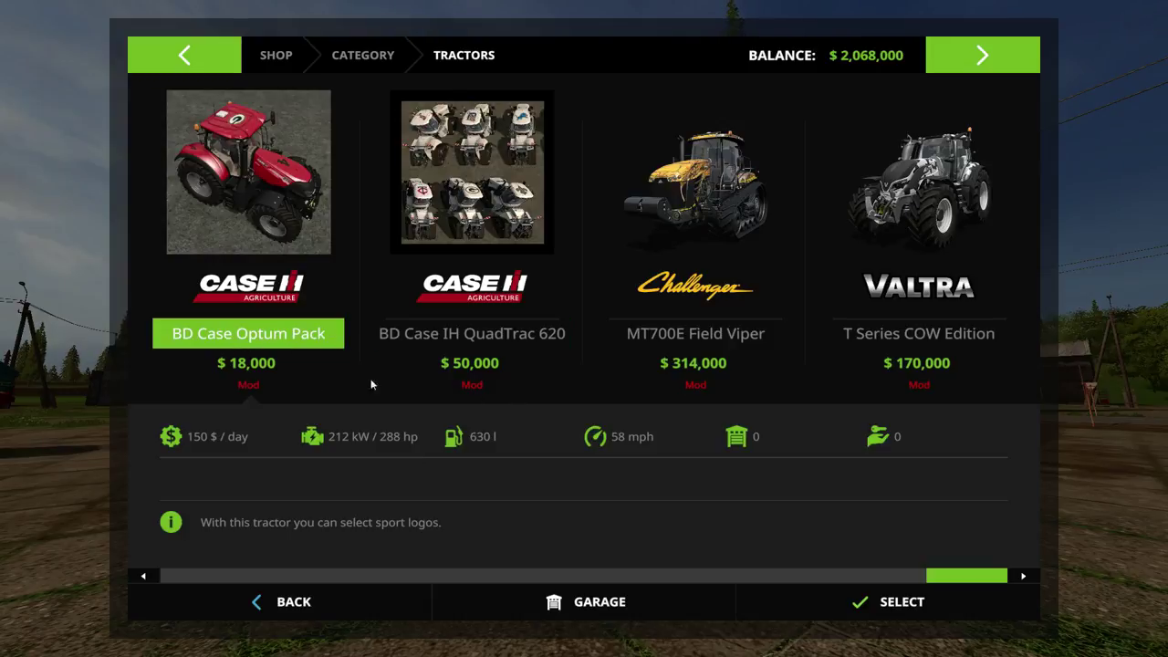
left_click(265, 231)
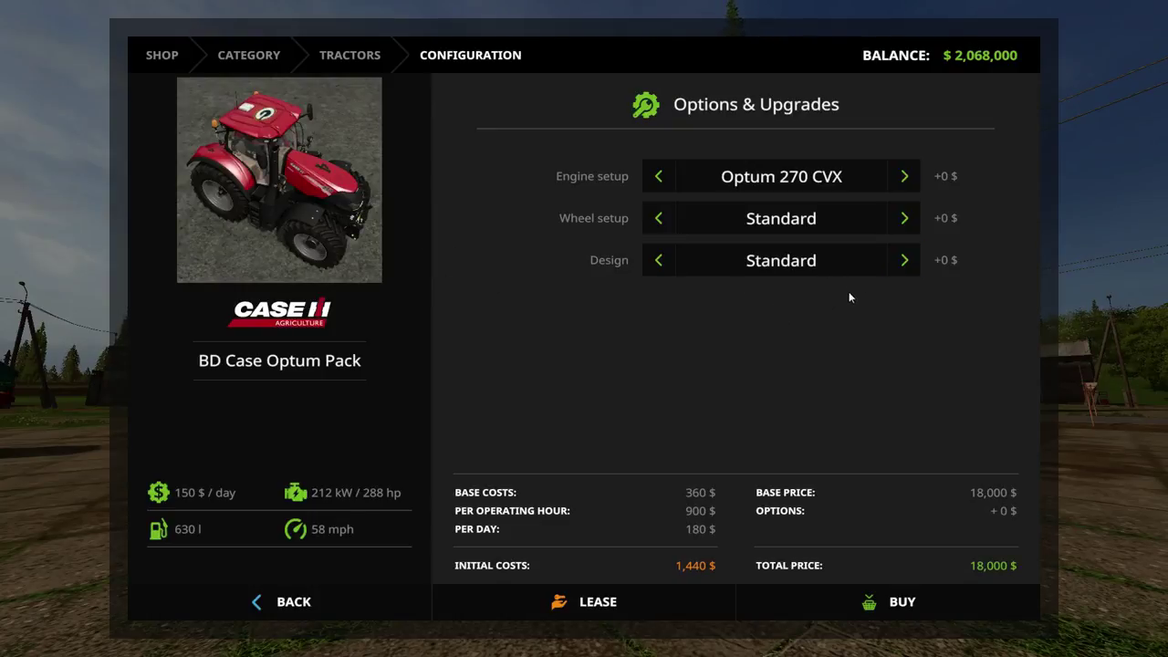
Switch the design between Braves Logo and Steeler Logo to examine the store icon of each option.
left_click(898, 268)
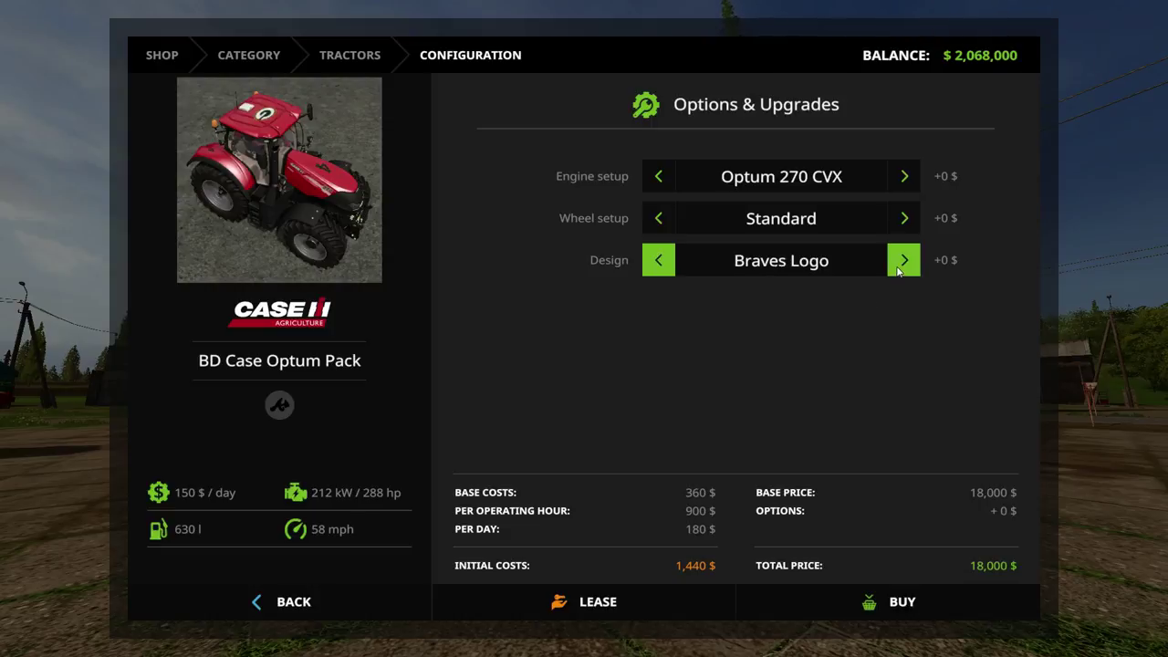
left_click(899, 267)
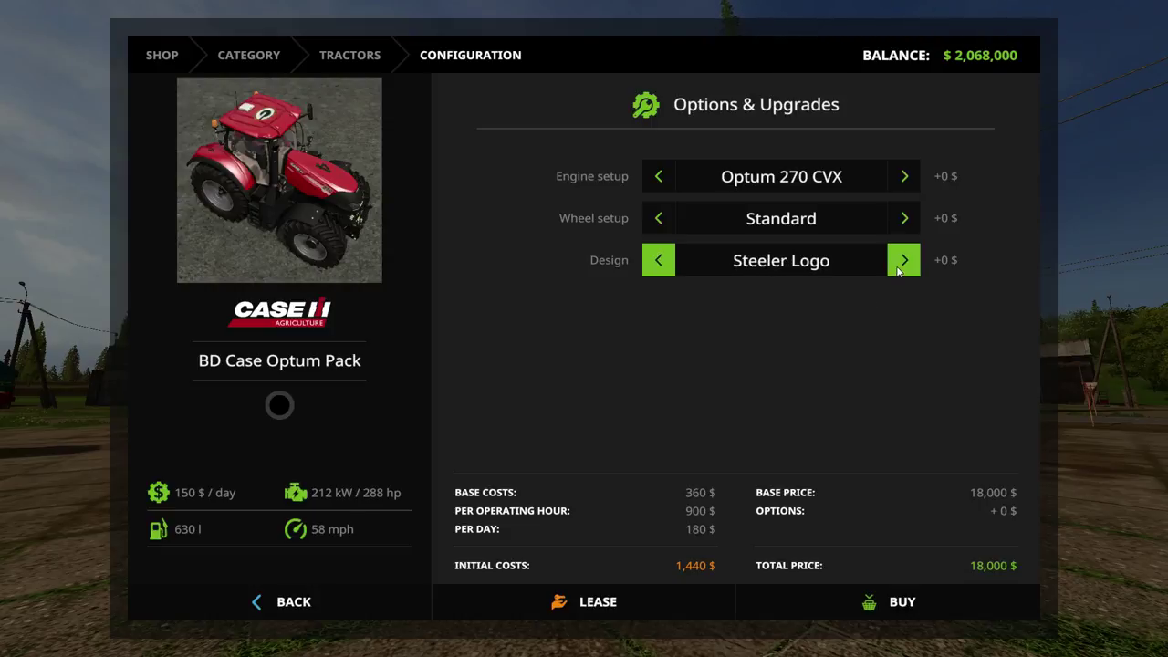
left_click(659, 266)
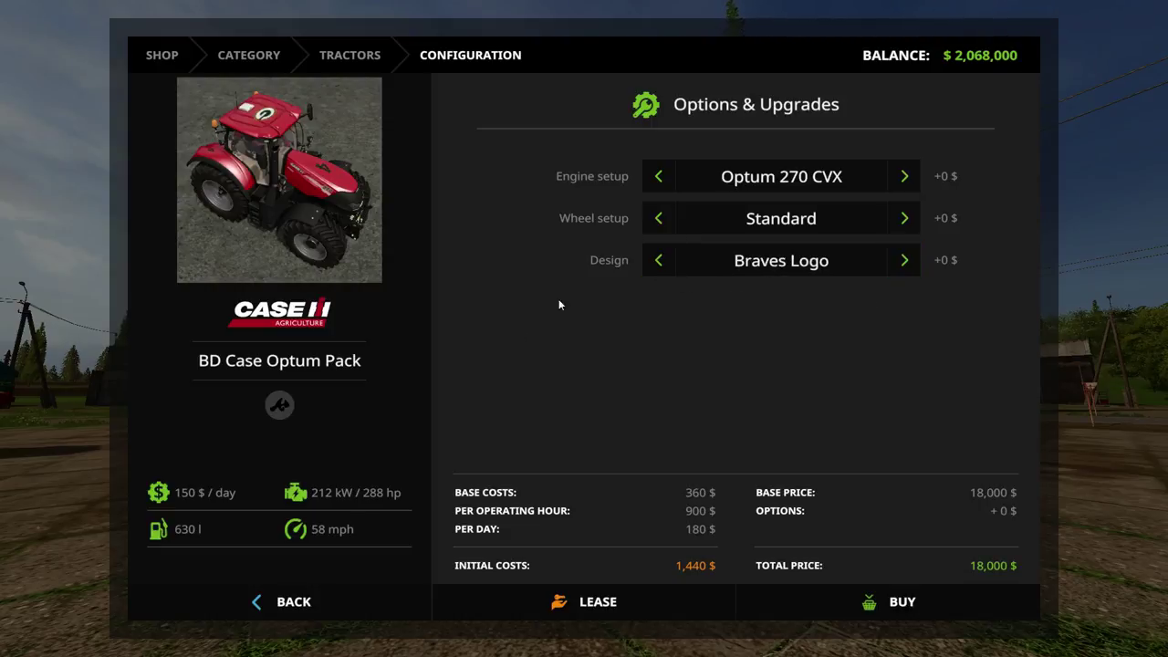
left_click(905, 268)
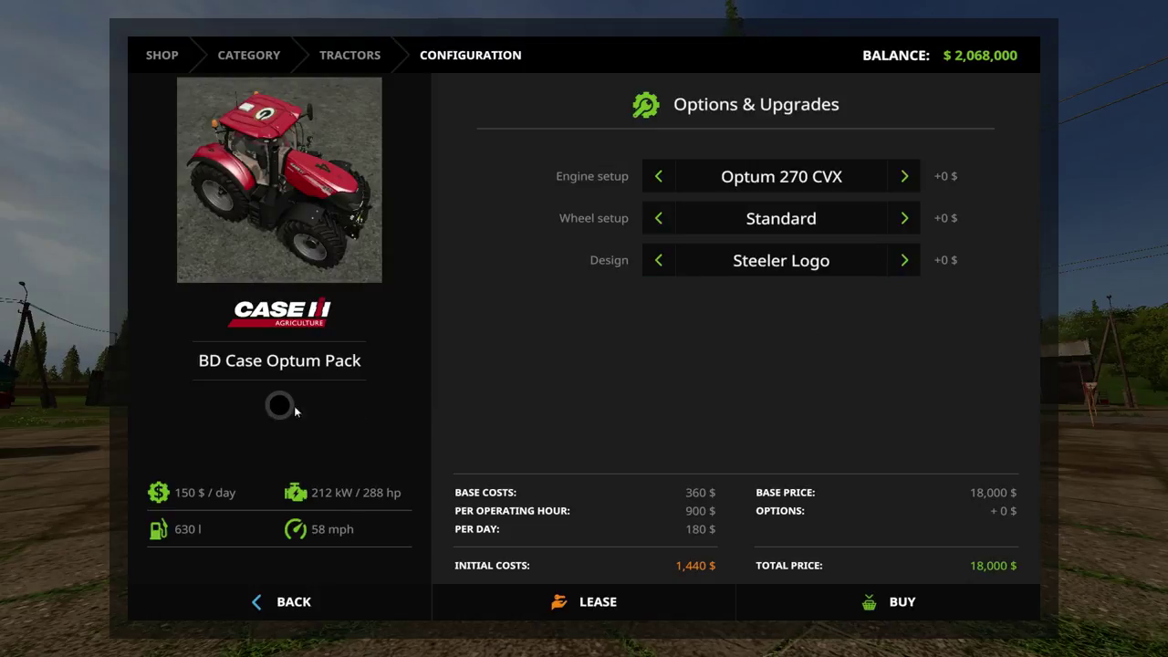
left_click(647, 261)
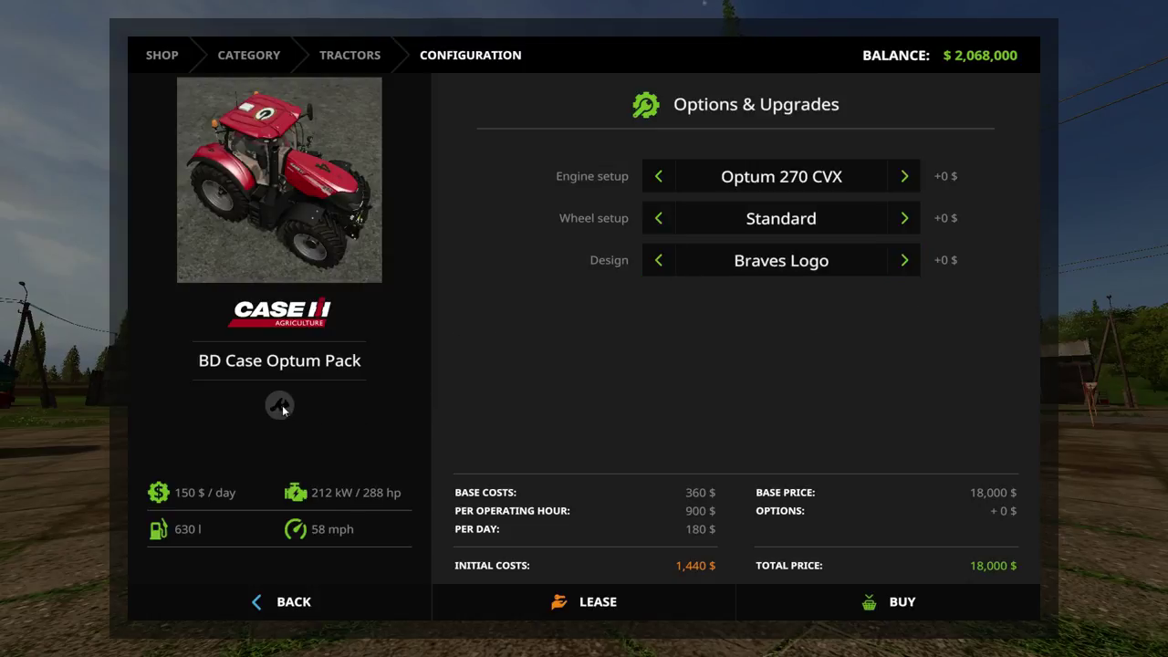
Set the design to Standard and buy the BD Case Optum Pack tractor.
left_click(658, 266)
left_click(848, 609)
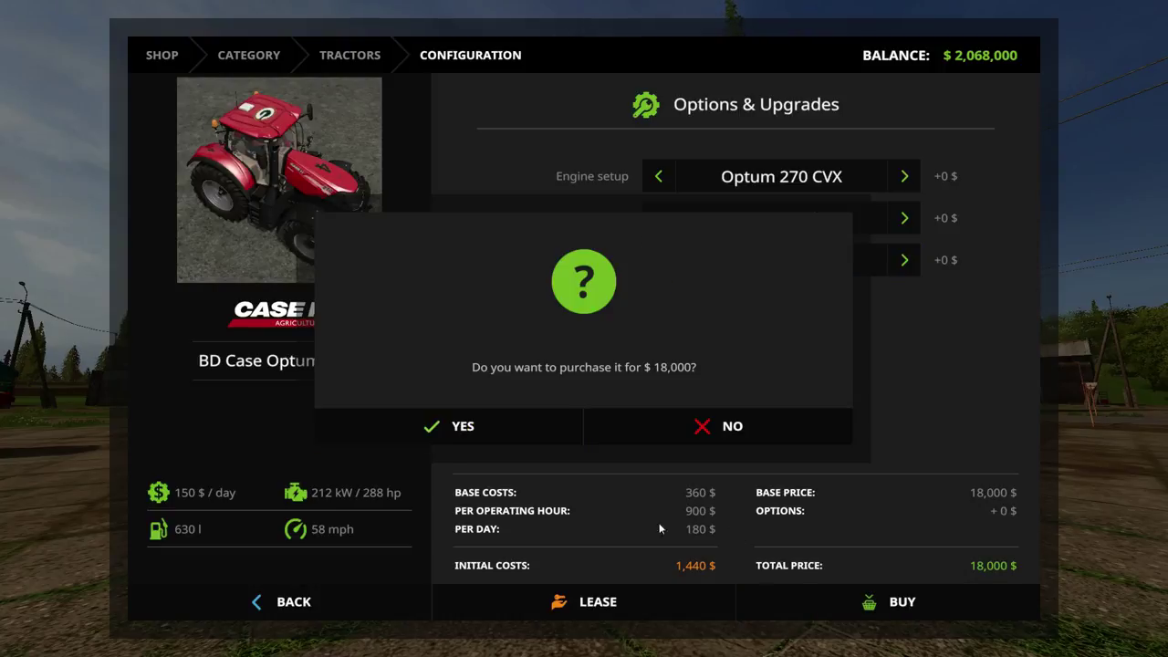
left_click(540, 430)
left_click(540, 428)
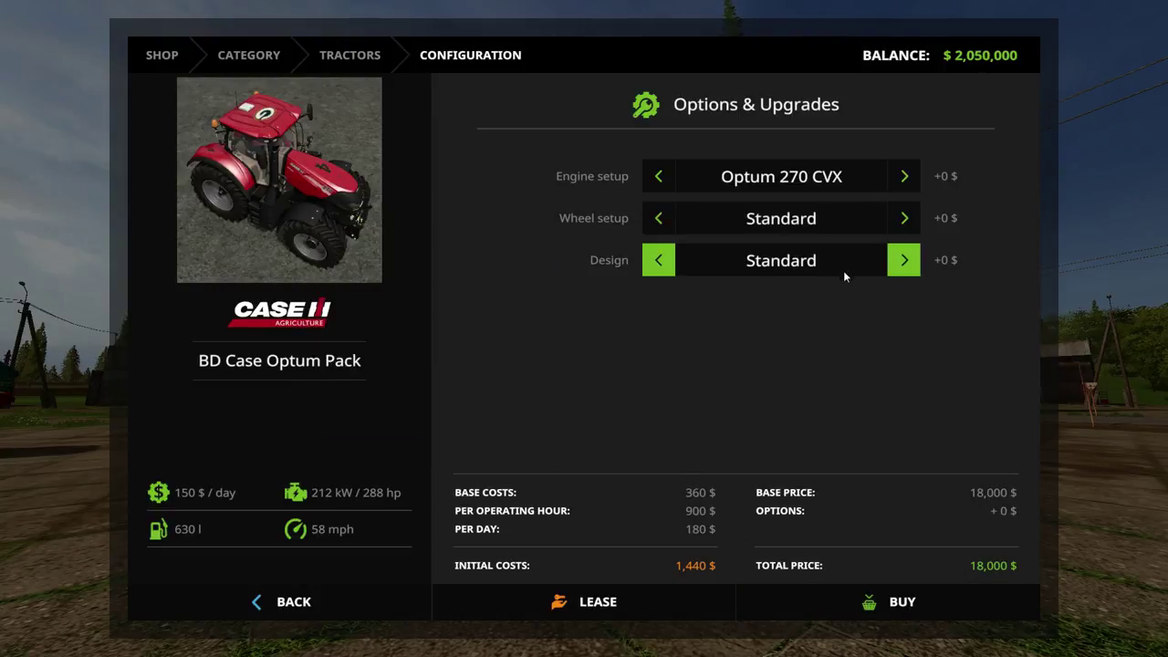
Set the design to Braves Logo and buy a second BD Case Optum Pack tractor.
left_click(901, 262)
left_click(848, 606)
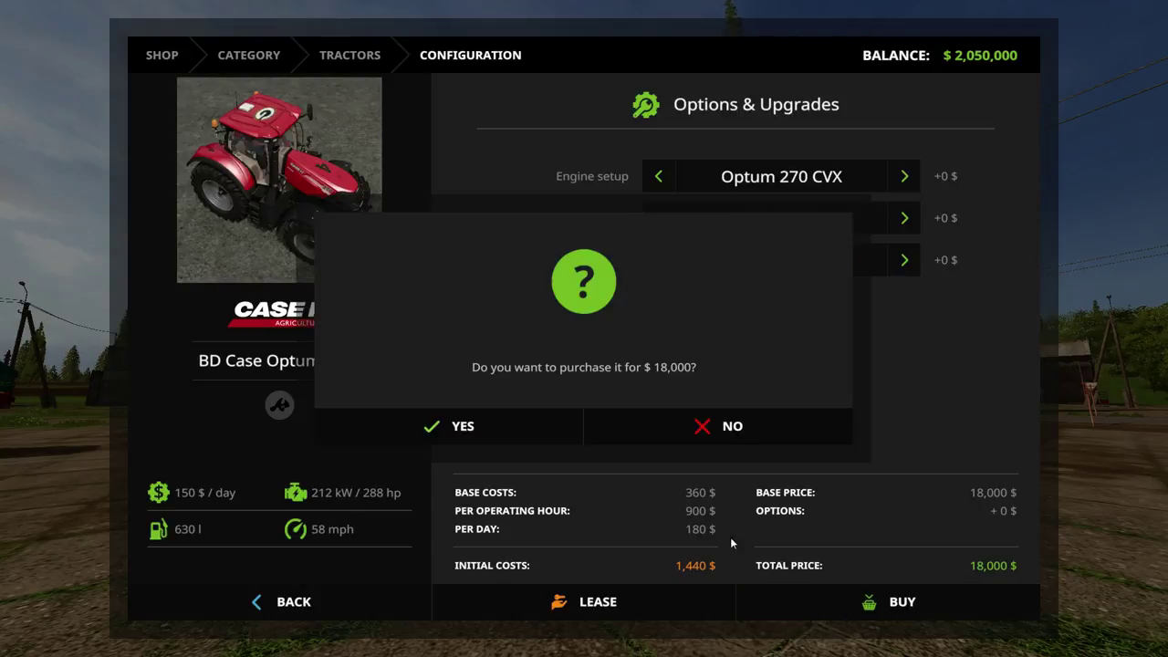
left_click(537, 429)
left_click(535, 415)
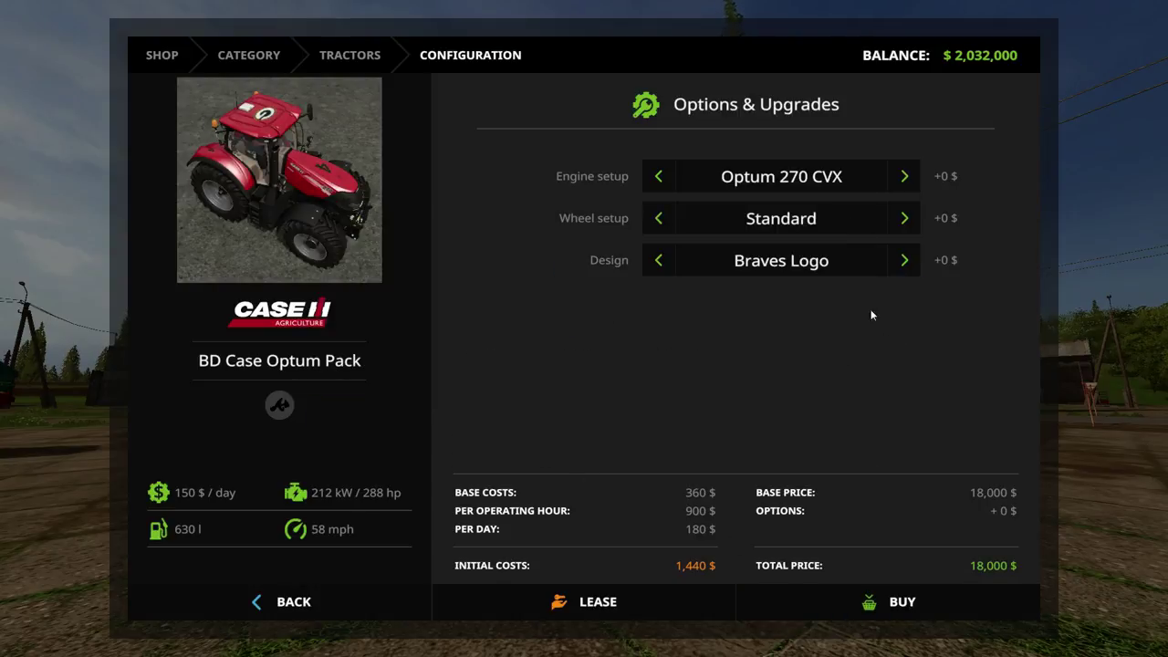
Set the design to Steeler Logo, buy a third BD Case Optum Pack tractor, and leave the shop.
left_click(904, 261)
left_click(803, 598)
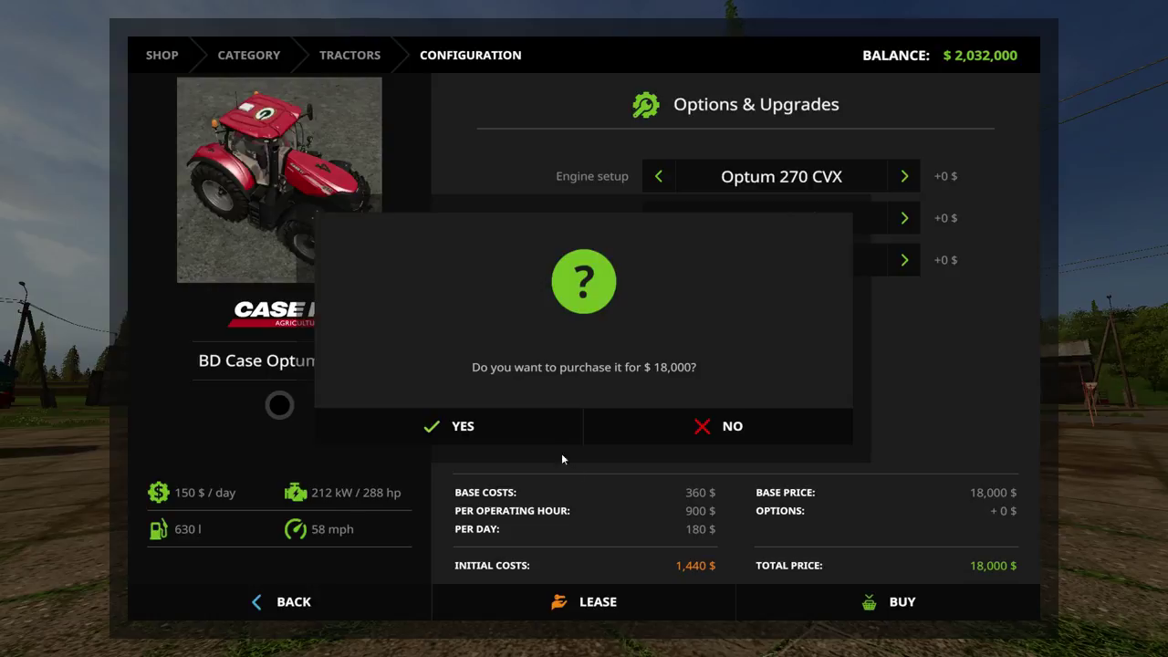
left_click(565, 426)
left_click(566, 422)
key("Escape")
key("Escape")
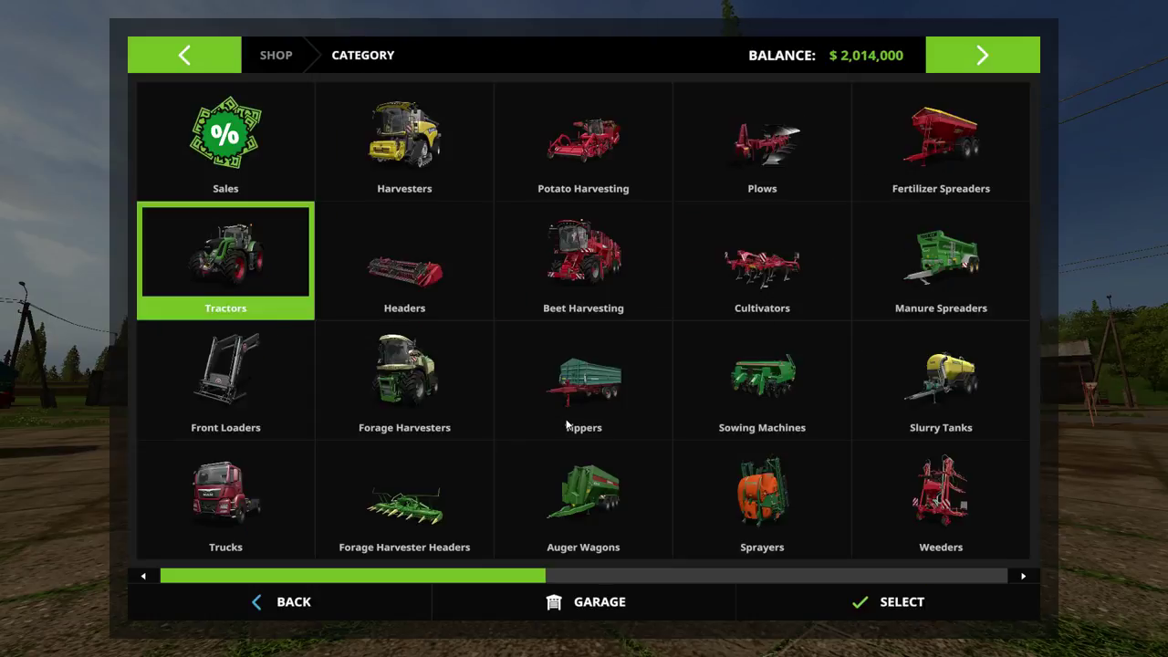
key("Escape")
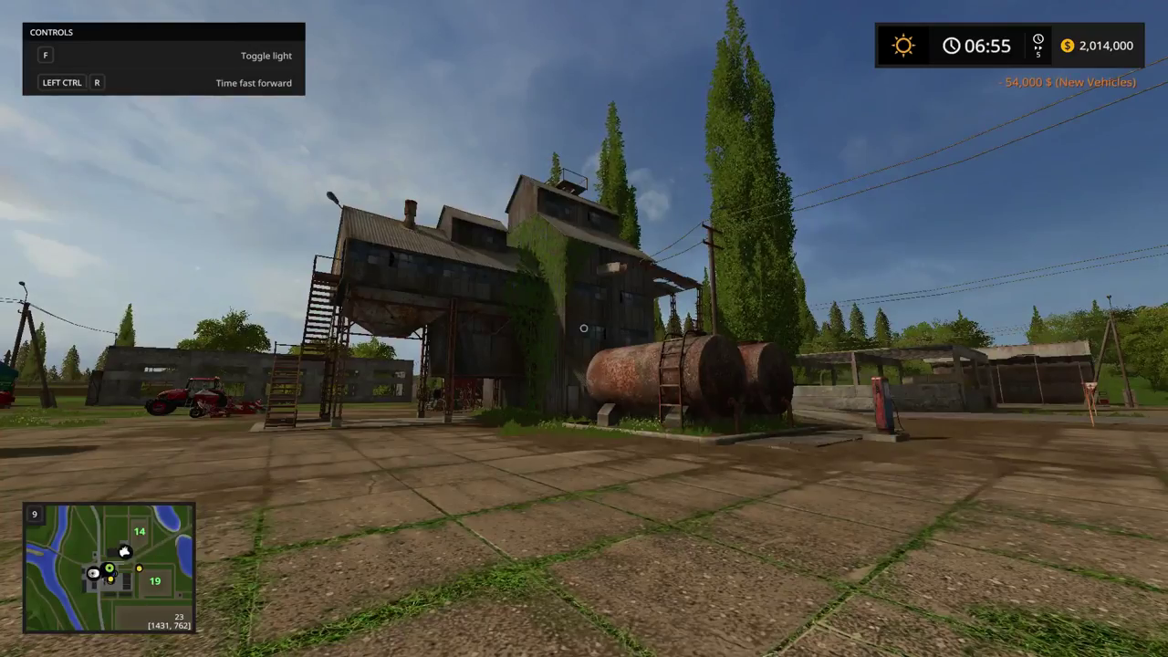
Go to the purchased tractors and walk around them to examine the roof and seat logos of each design.
key("Tab")
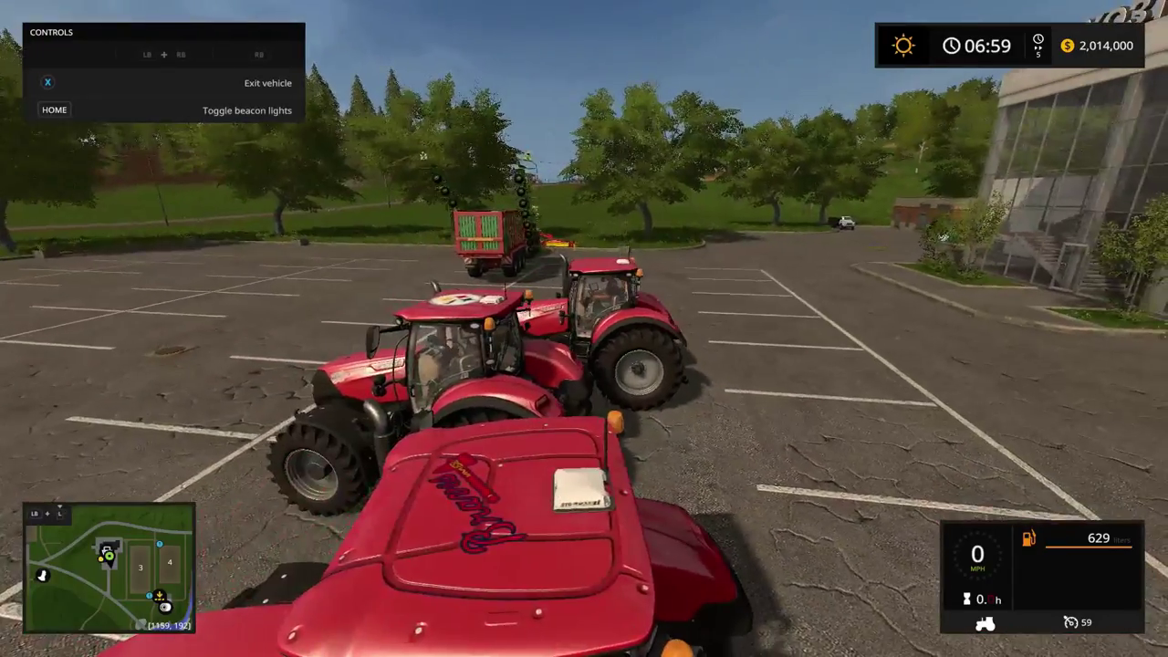
key("x")
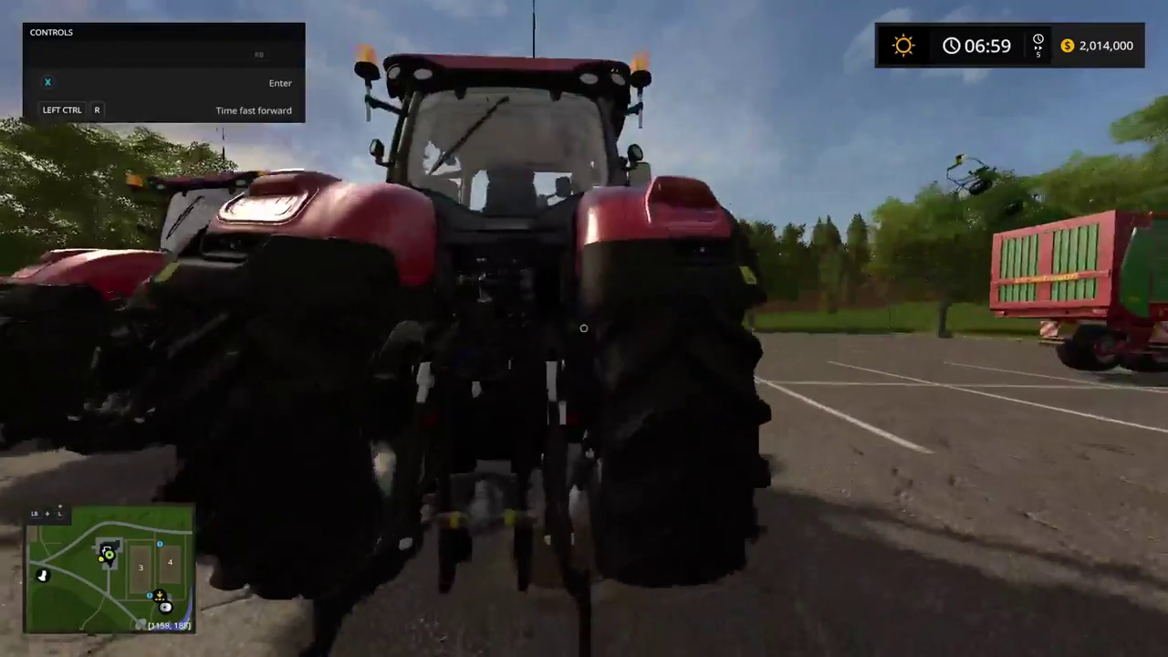
key("s")
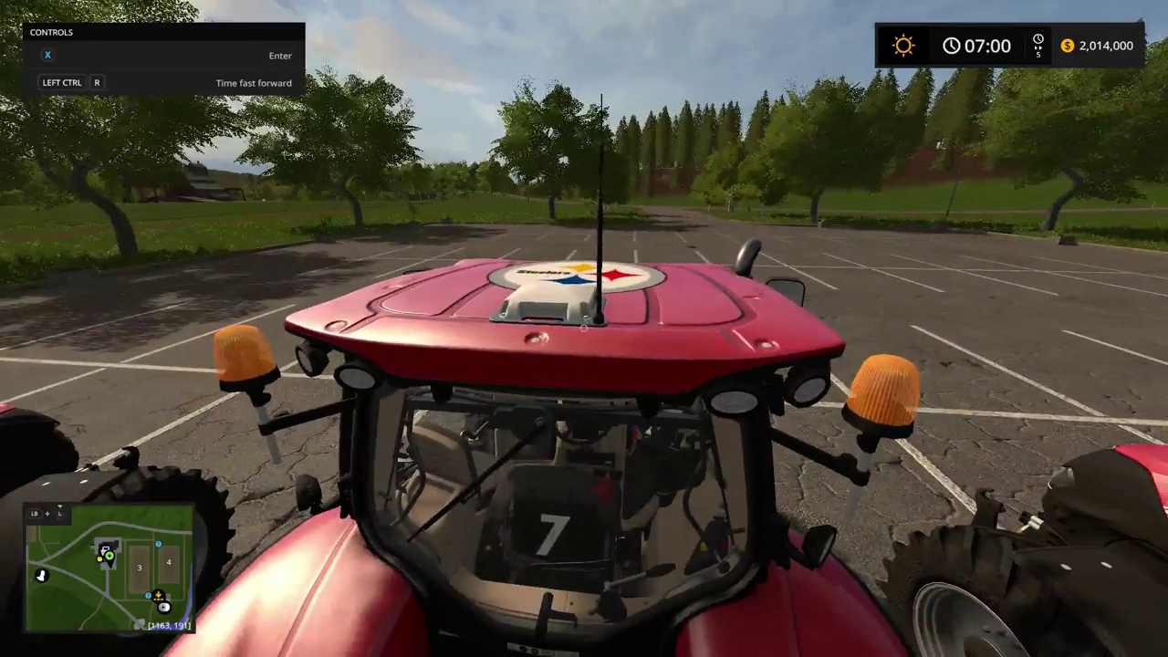
key("w")
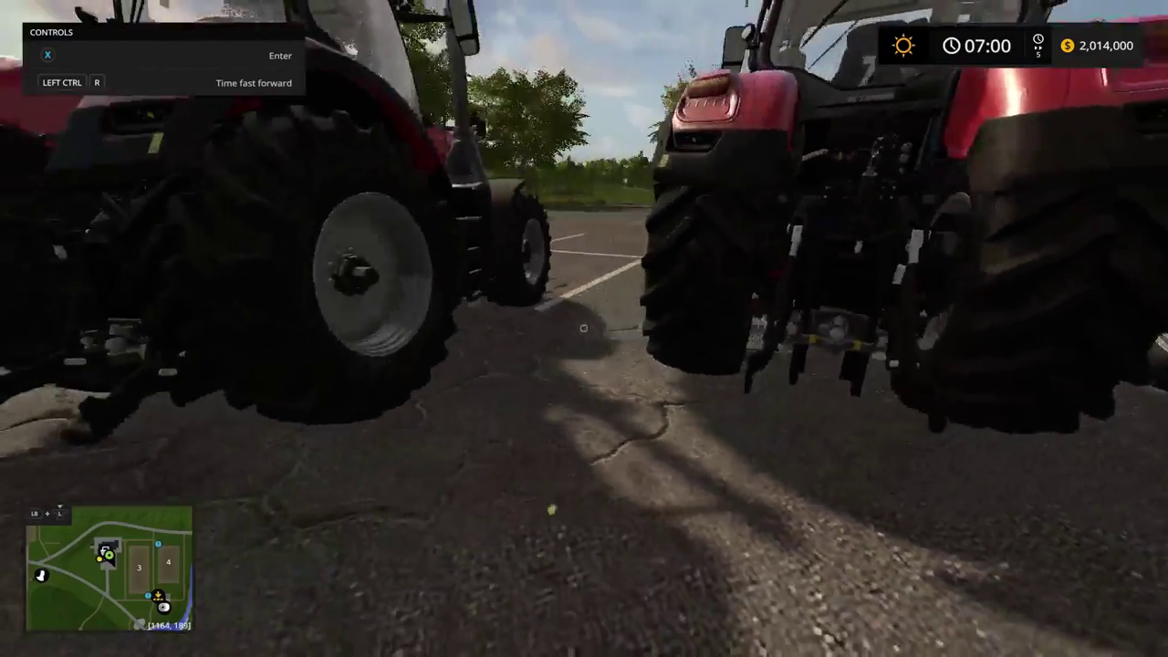
key("x")
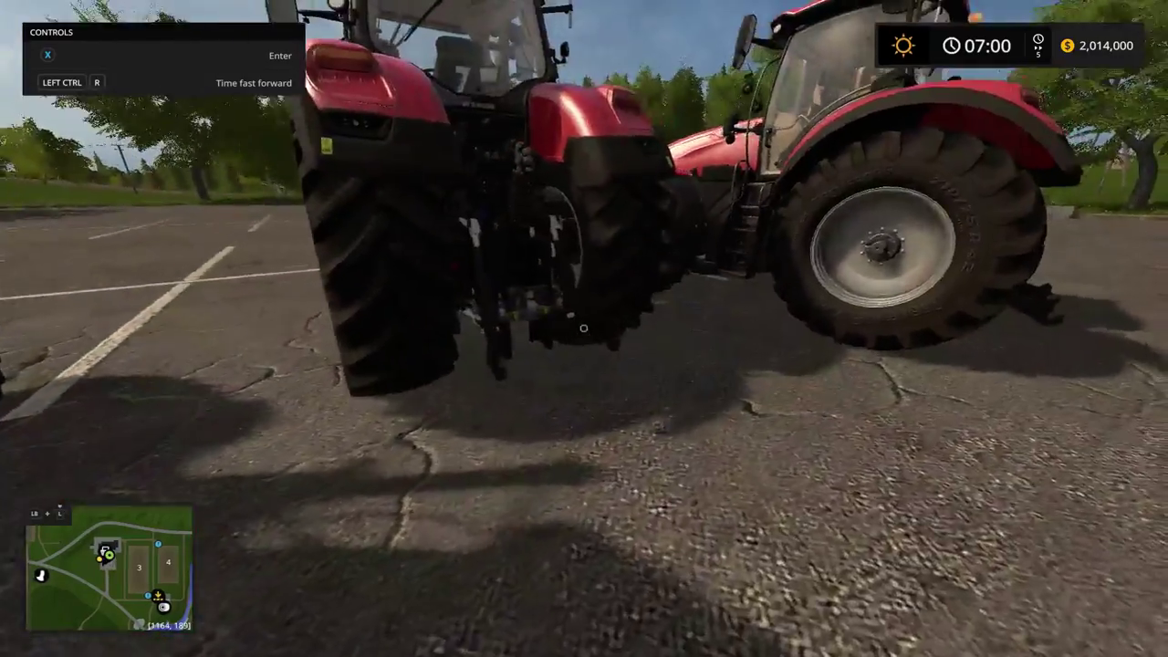
Pause the game, switch to log.txt in Notepad++, and search the log for "error".
key("Escape")
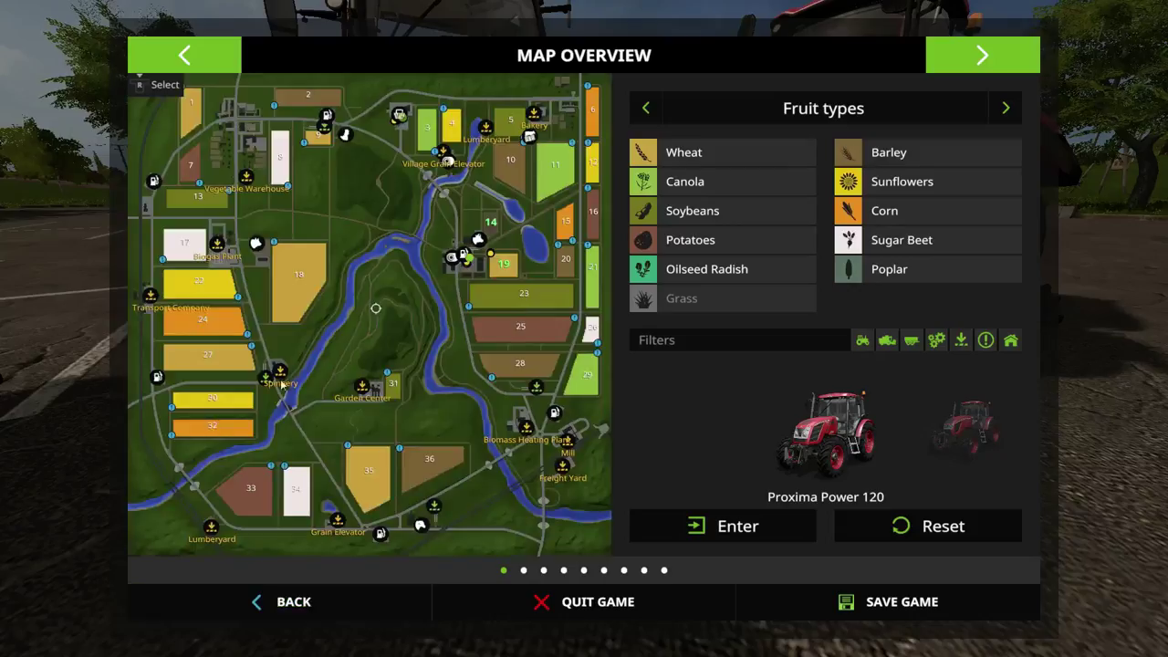
key("alt+Tab")
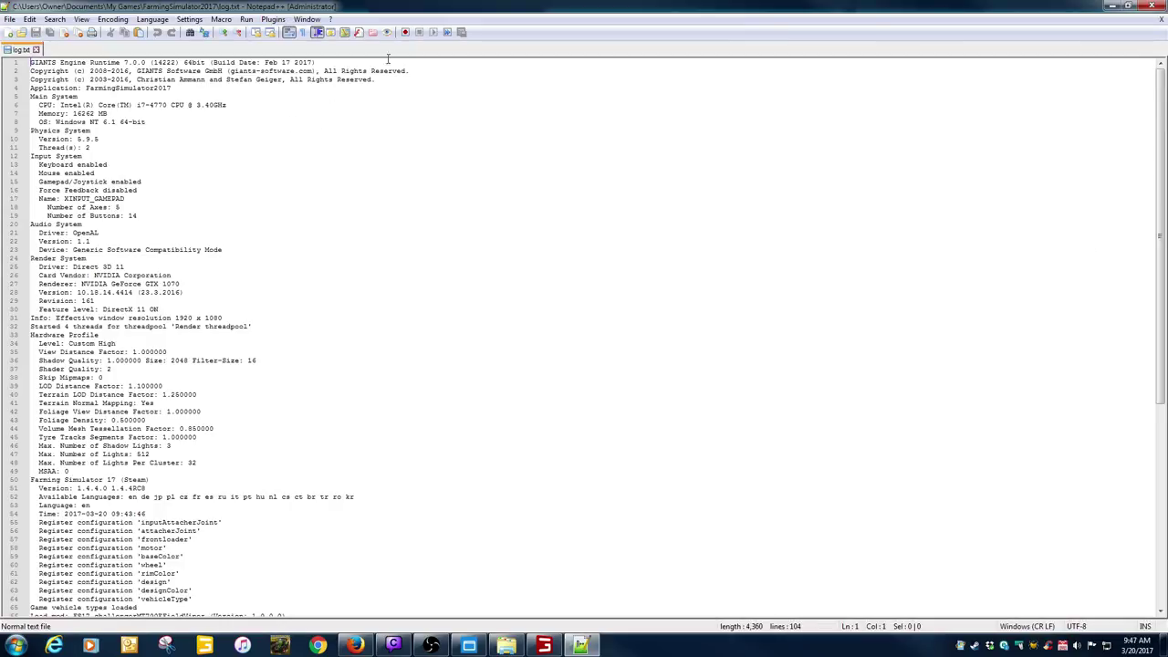
left_click(357, 105)
key("ctrl+shift+Left")
key("ctrl+f")
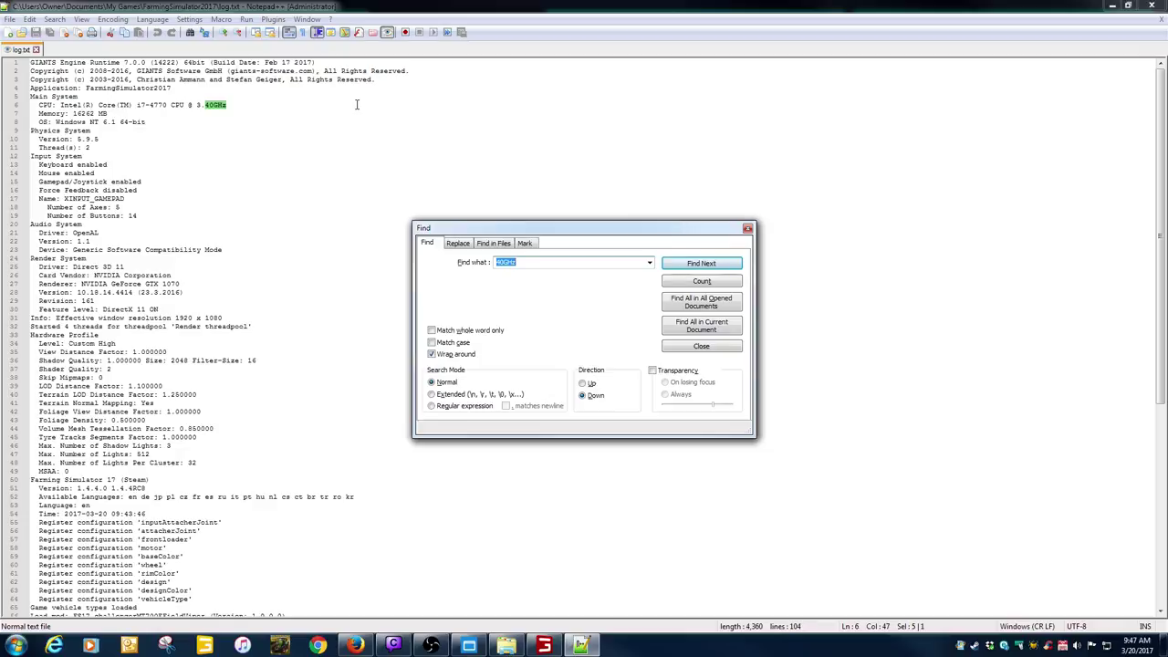
type("error")
key("Return")
Search the log for "warning", go through the matches, and close log.txt along with Notepad++.
key("BackSpace")
type("warning")
key("Return")
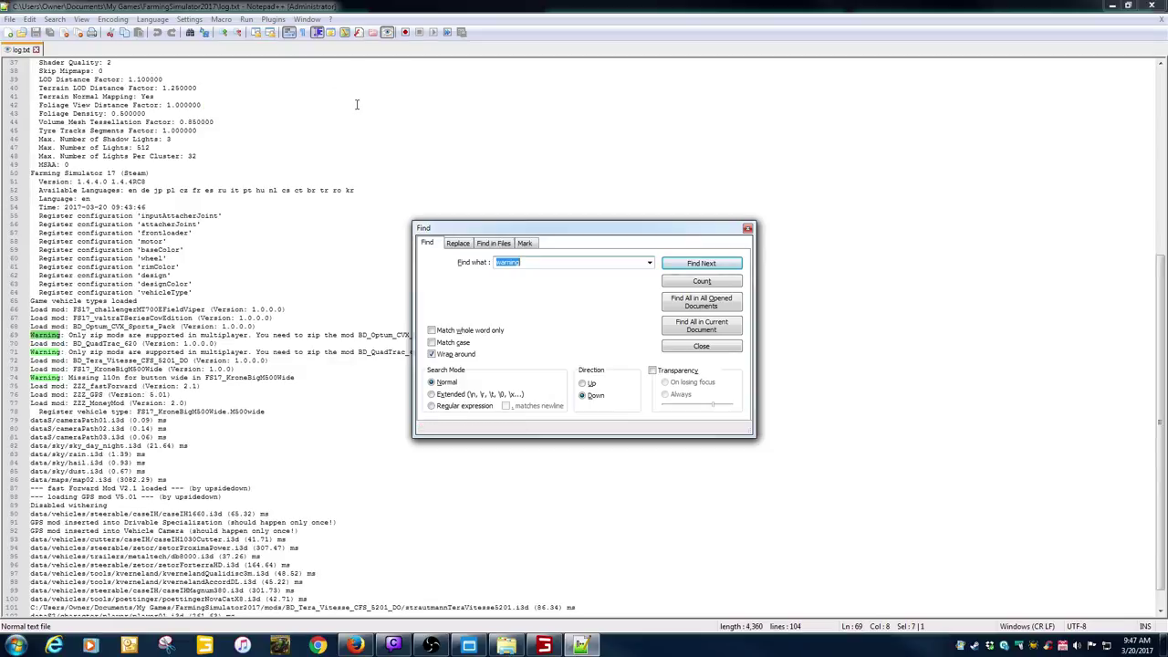
key("Return")
key("Return")
key("Return")
key("Return")
left_click(728, 348)
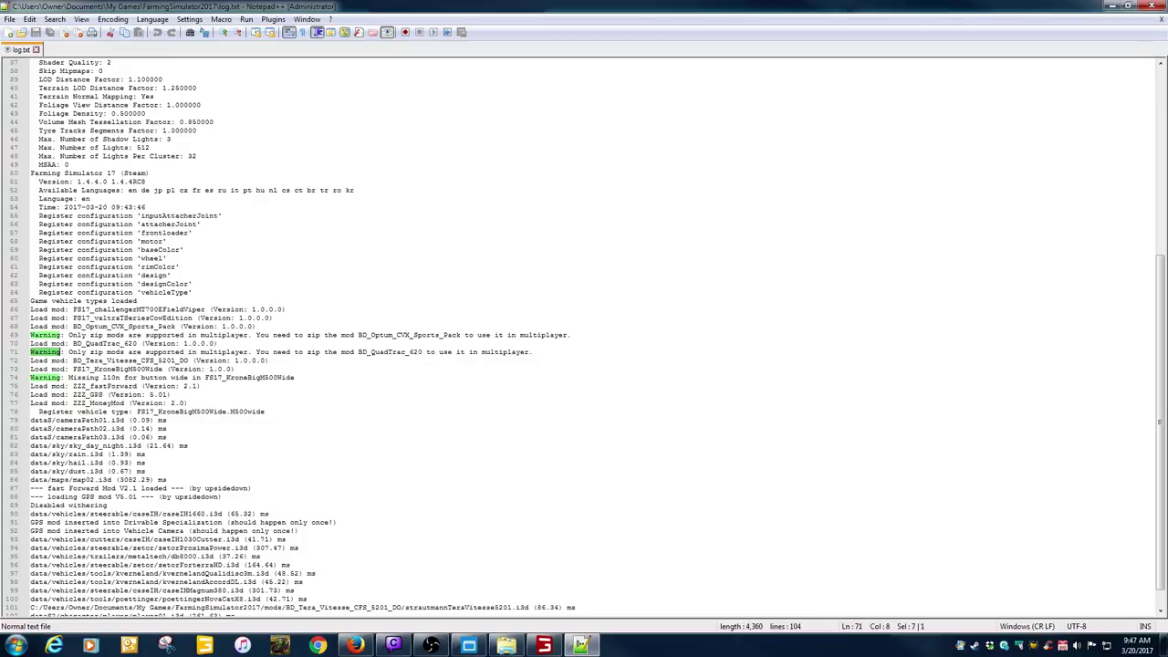
left_click(1161, 20)
left_click(1156, 6)
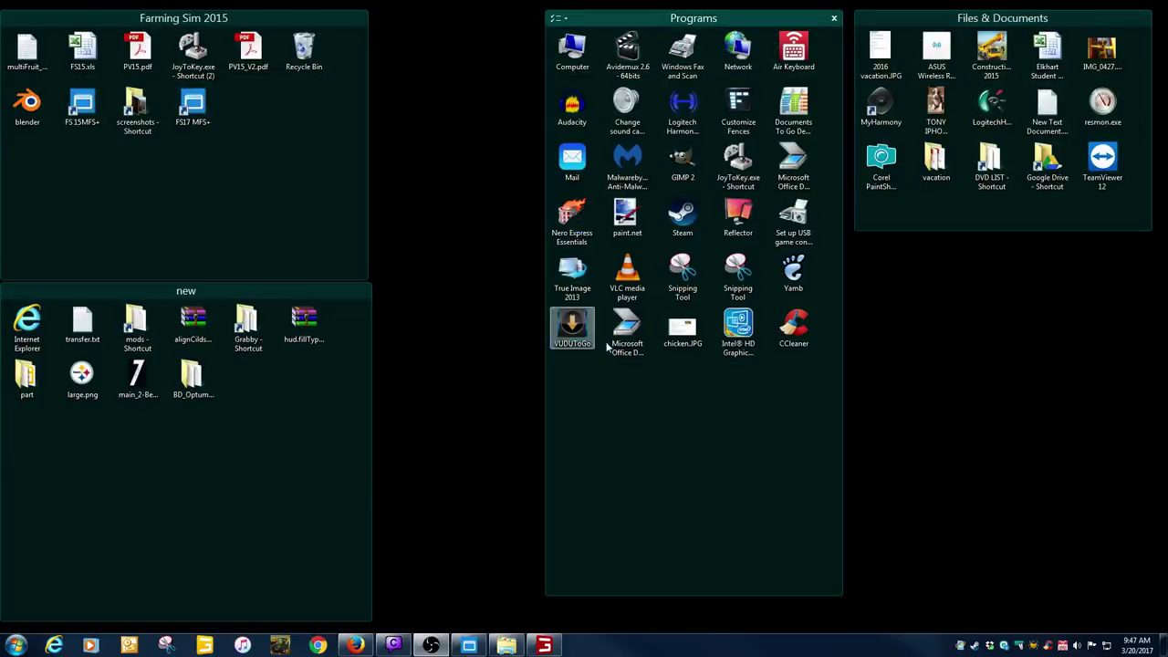
Delete the BD_Optum_CVX_Pack folder from the desktop and close the last program on the taskbar.
right_click(216, 402)
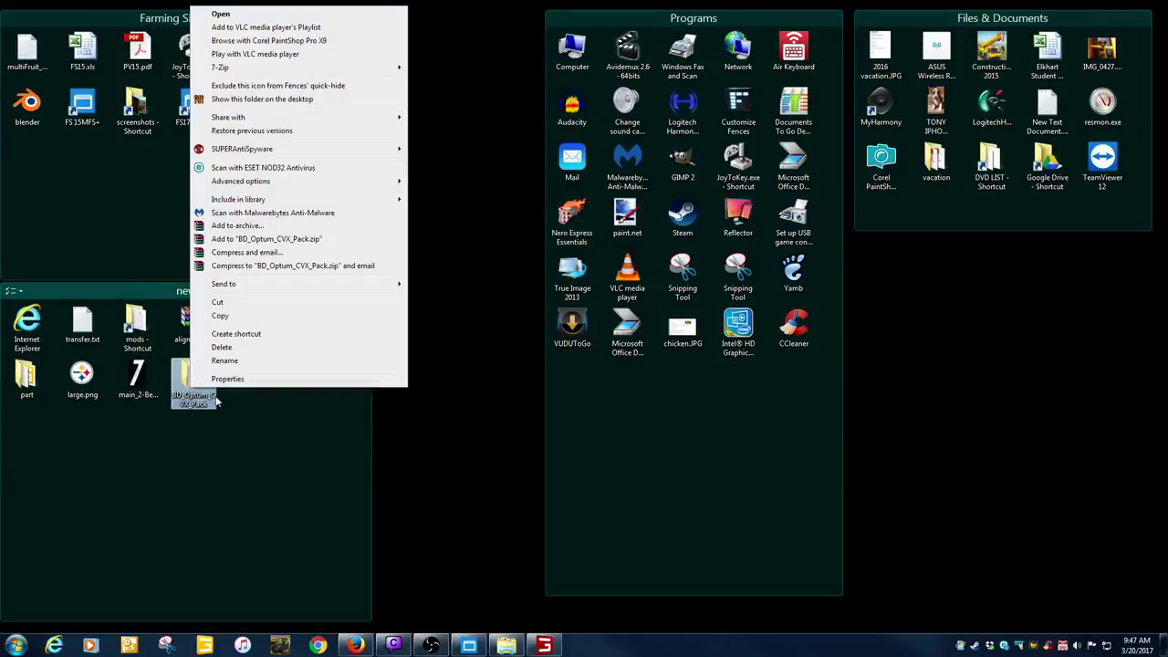
left_click(221, 347)
left_click(629, 368)
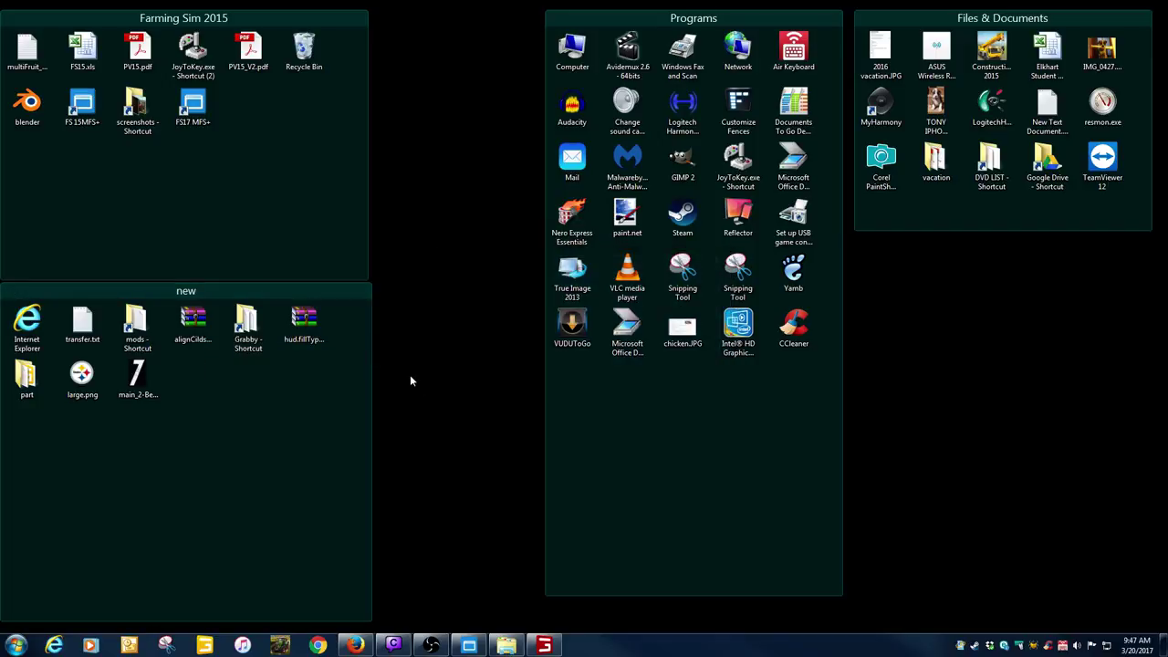
right_click(544, 645)
left_click(501, 616)
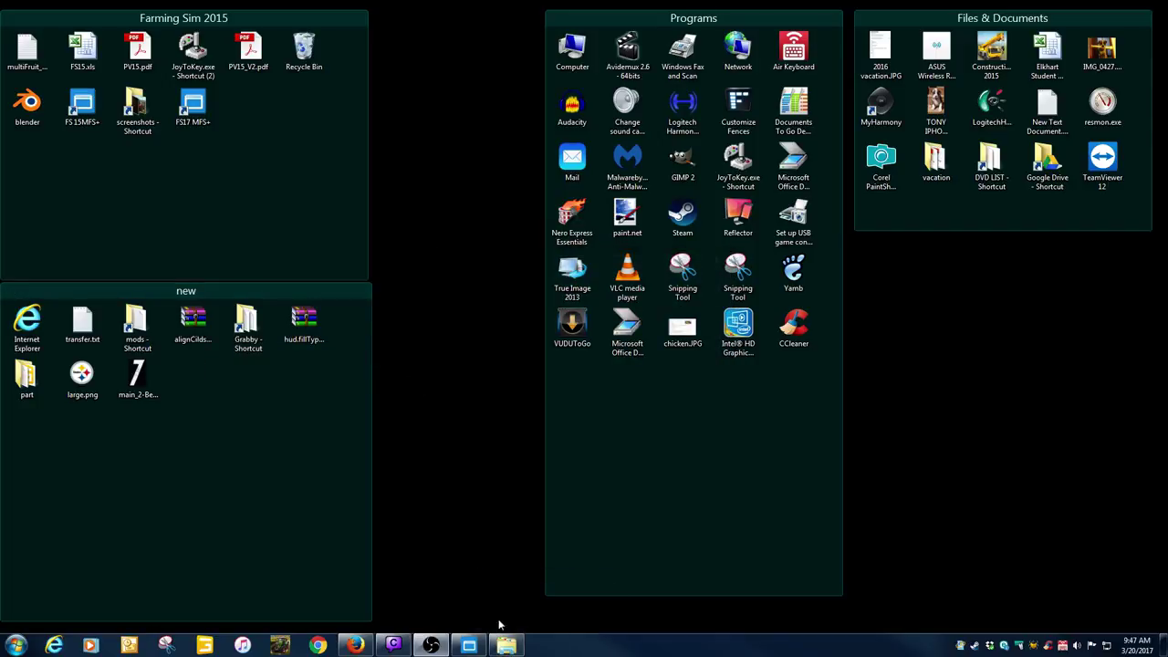
Open bravesHud.dds and steelerhud.dds from the textures folder of BD_Optum_CVX_Sports_Pack in paint.net to examine the store icons.
left_click(506, 645)
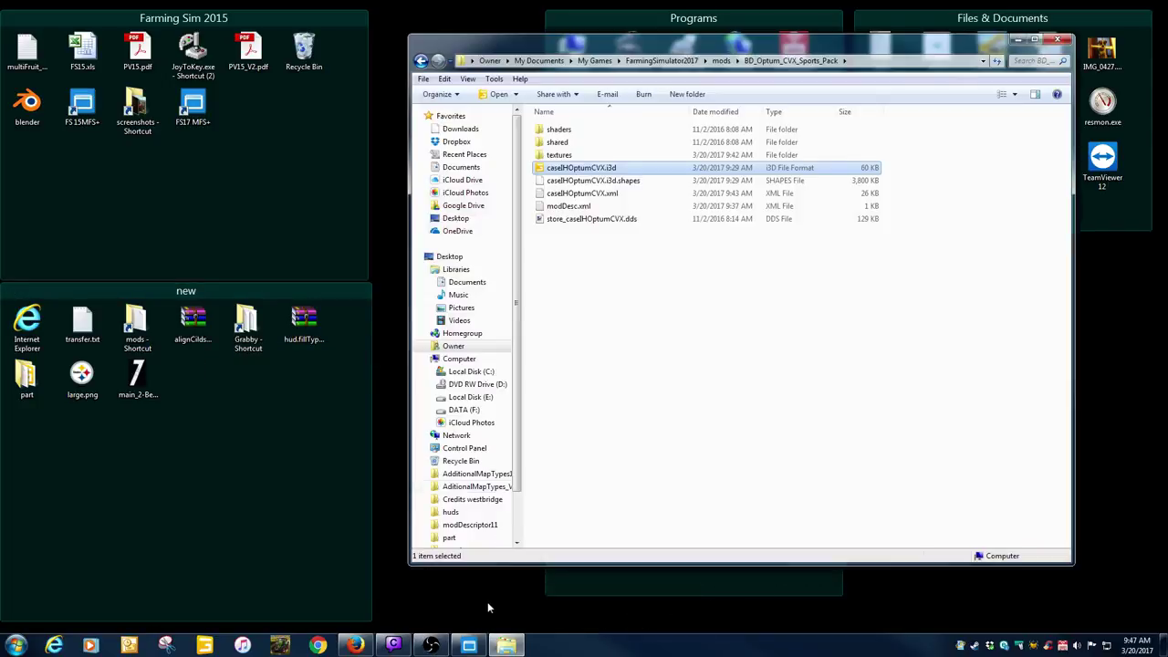
left_click(618, 293)
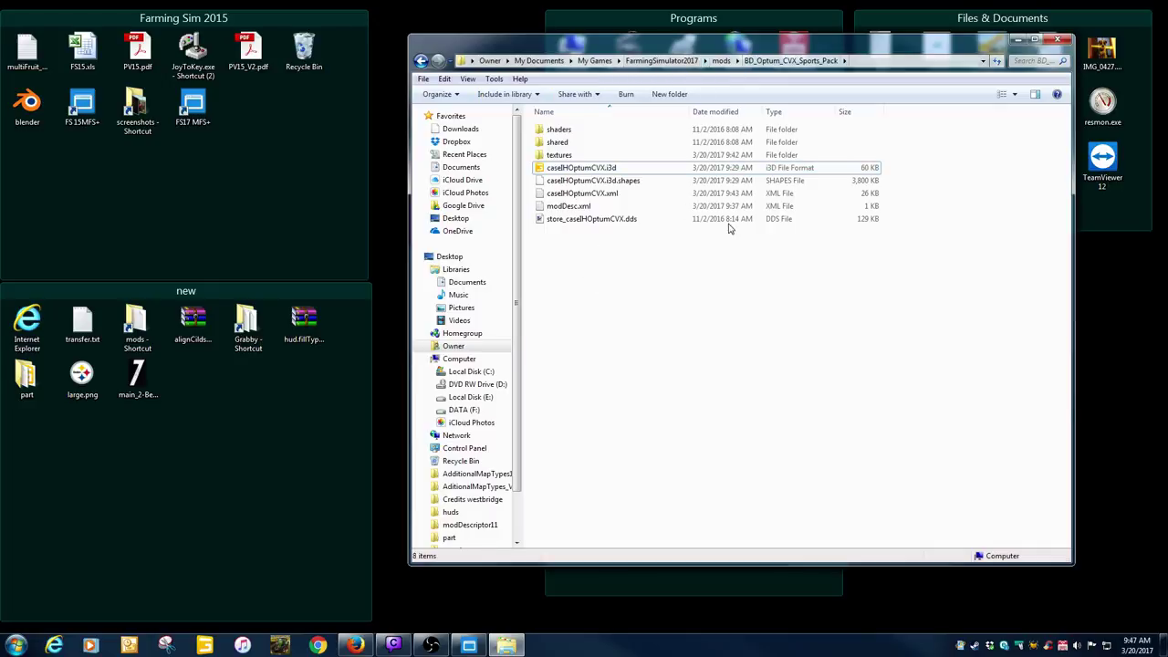
double_click(558, 155)
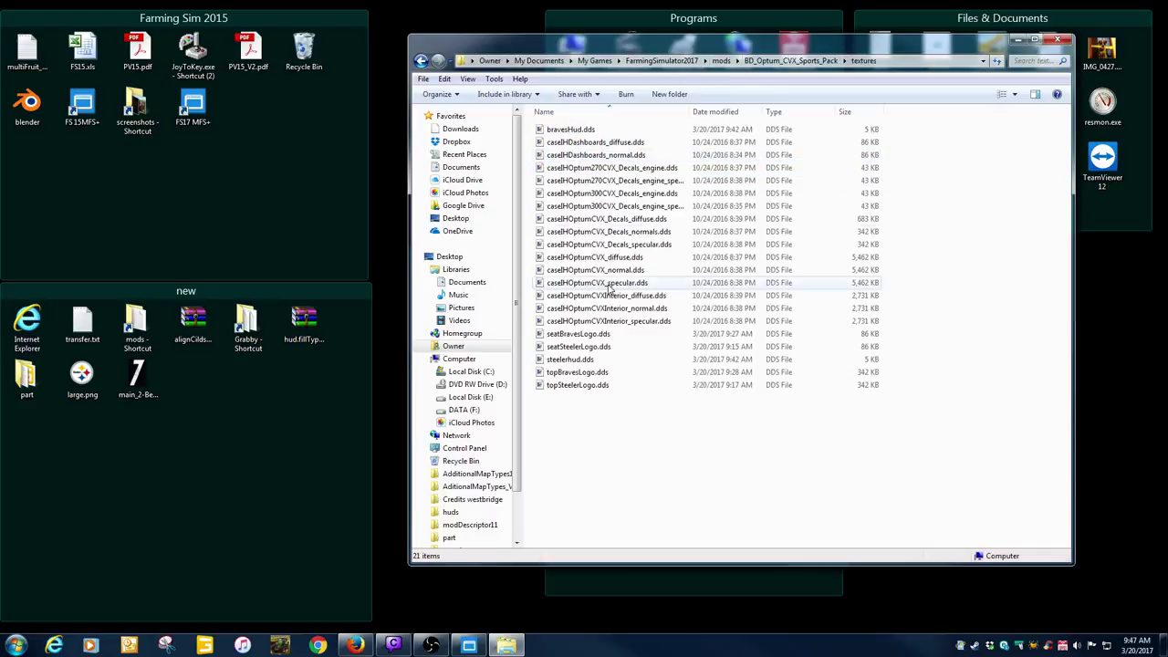
left_click(572, 361)
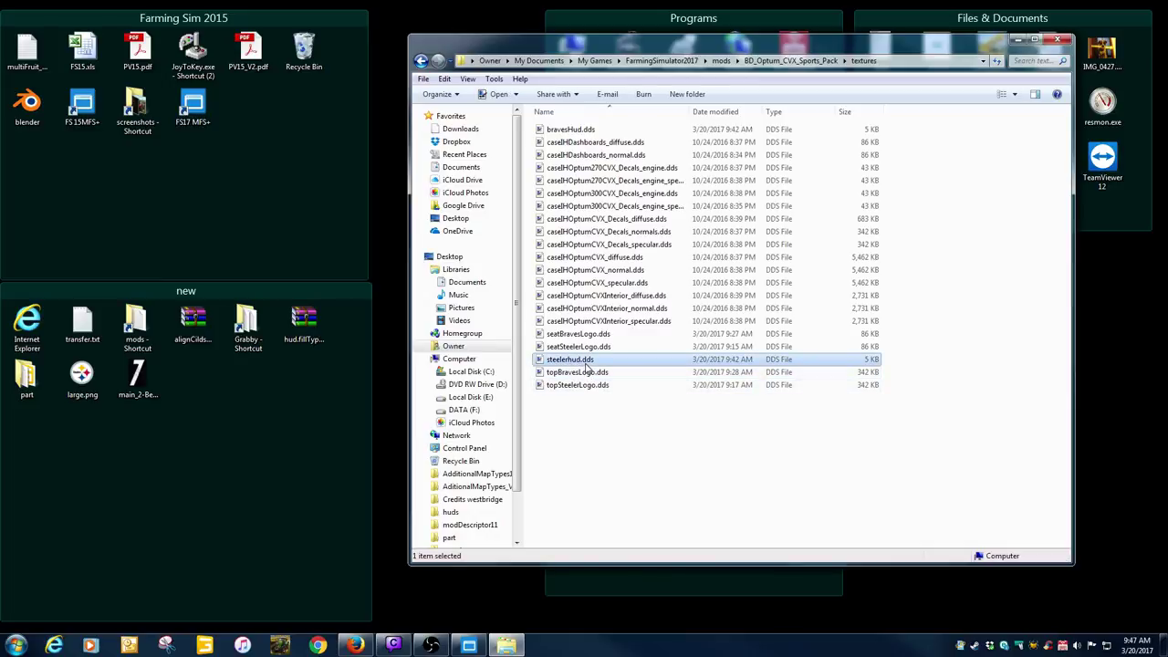
left_click(569, 130, "ctrl")
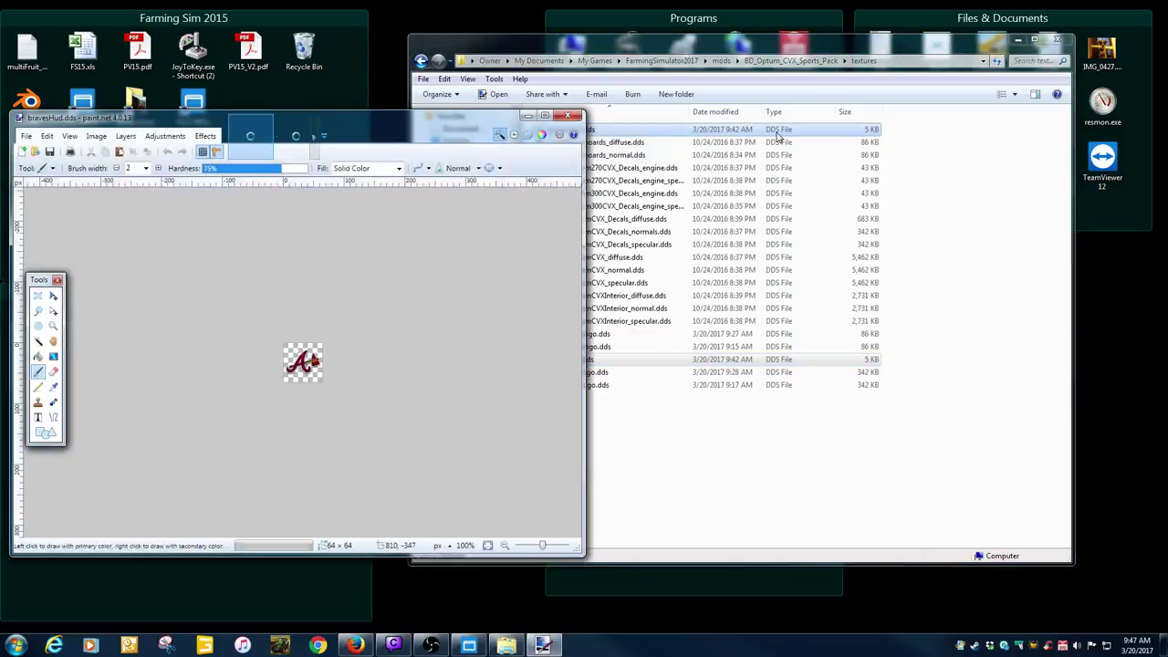
Return to the mods folder and open modDesc.xml from the BD_Optum_CVX_Sports_Pack folder in Notepad++.
left_click(690, 133)
key("BackSpace")
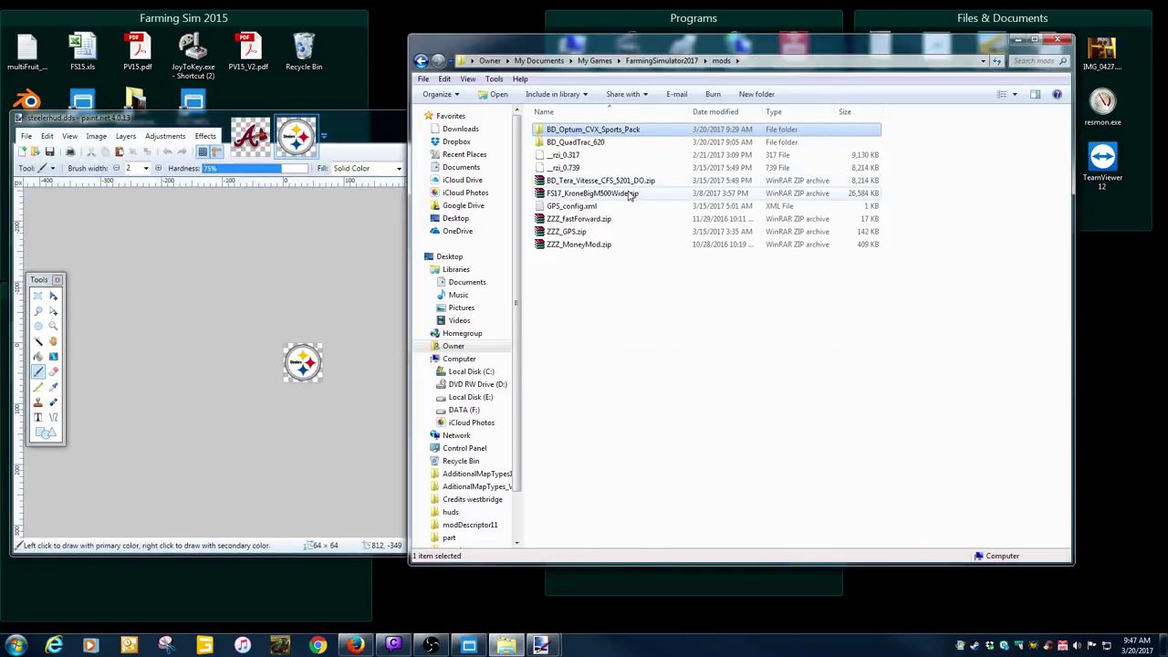
double_click(566, 142)
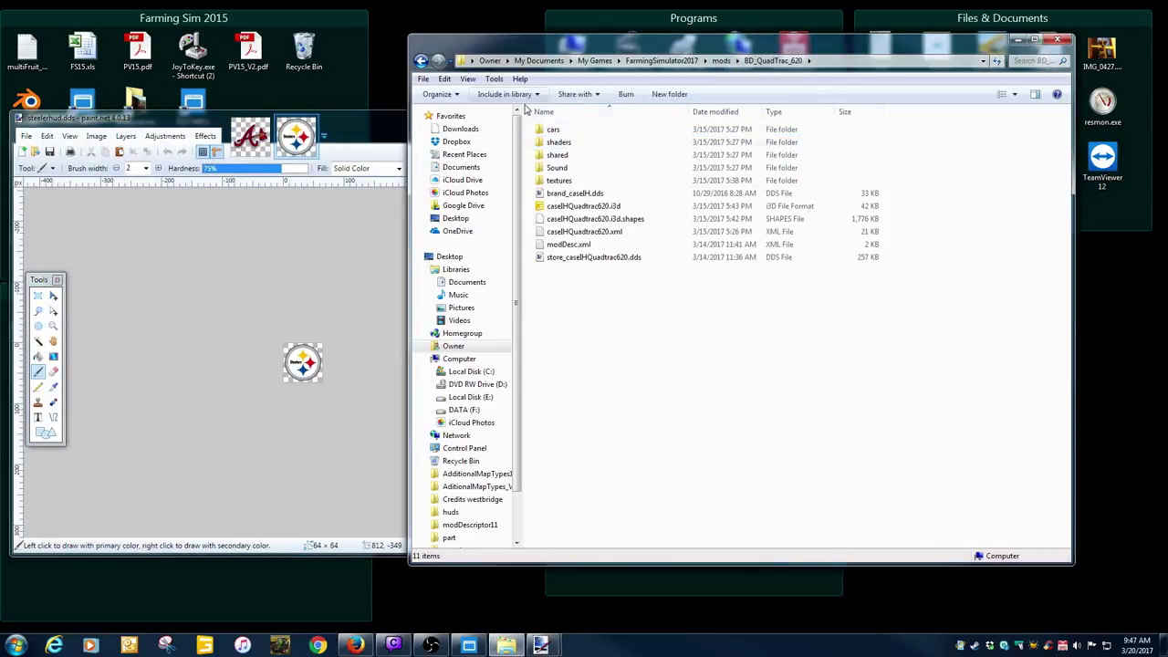
key("BackSpace")
double_click(566, 130)
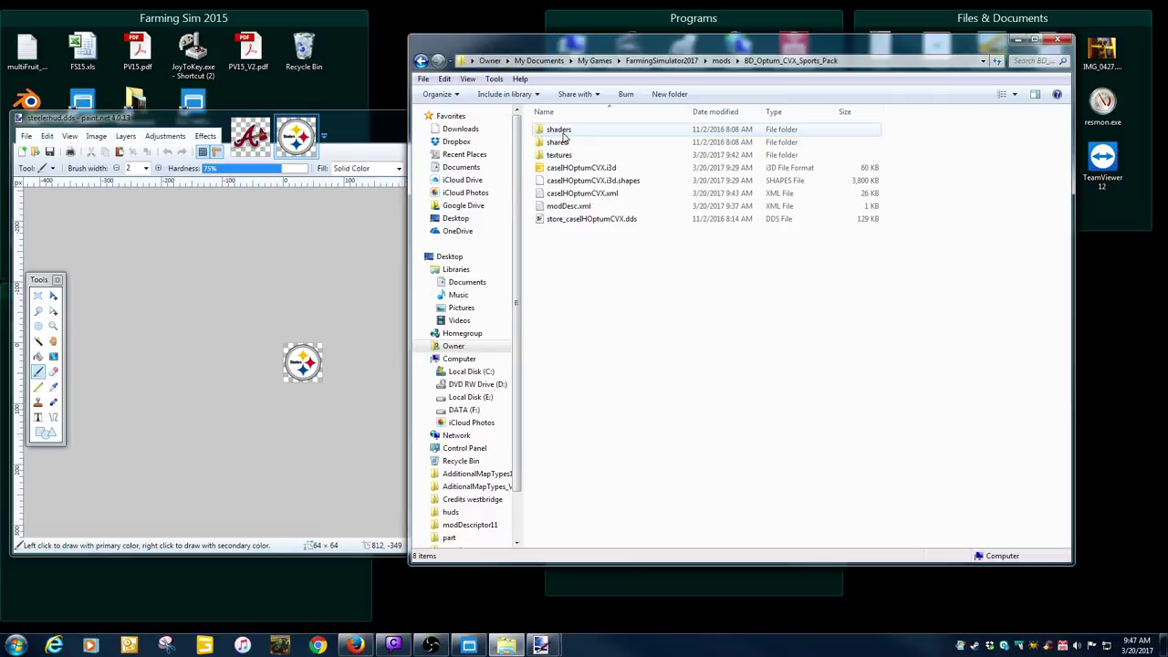
double_click(600, 202)
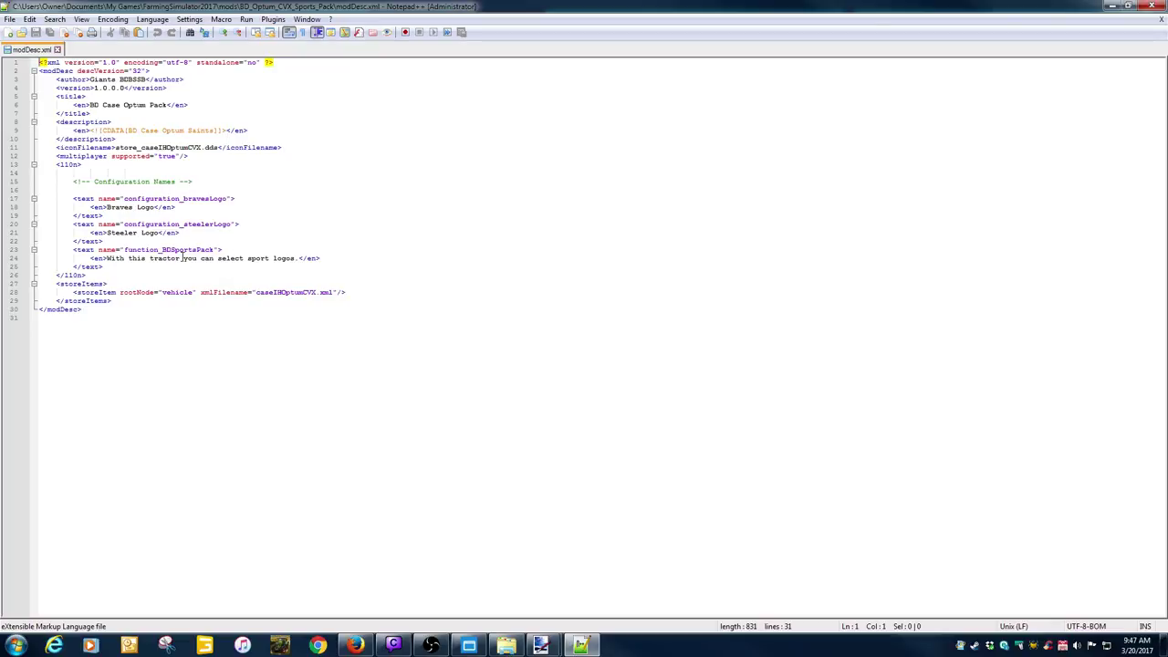
Copy the name of the BD_Optum_CVX_Sports_Pack folder in the mods folder without renaming it.
left_click(1111, 6)
left_click(421, 60)
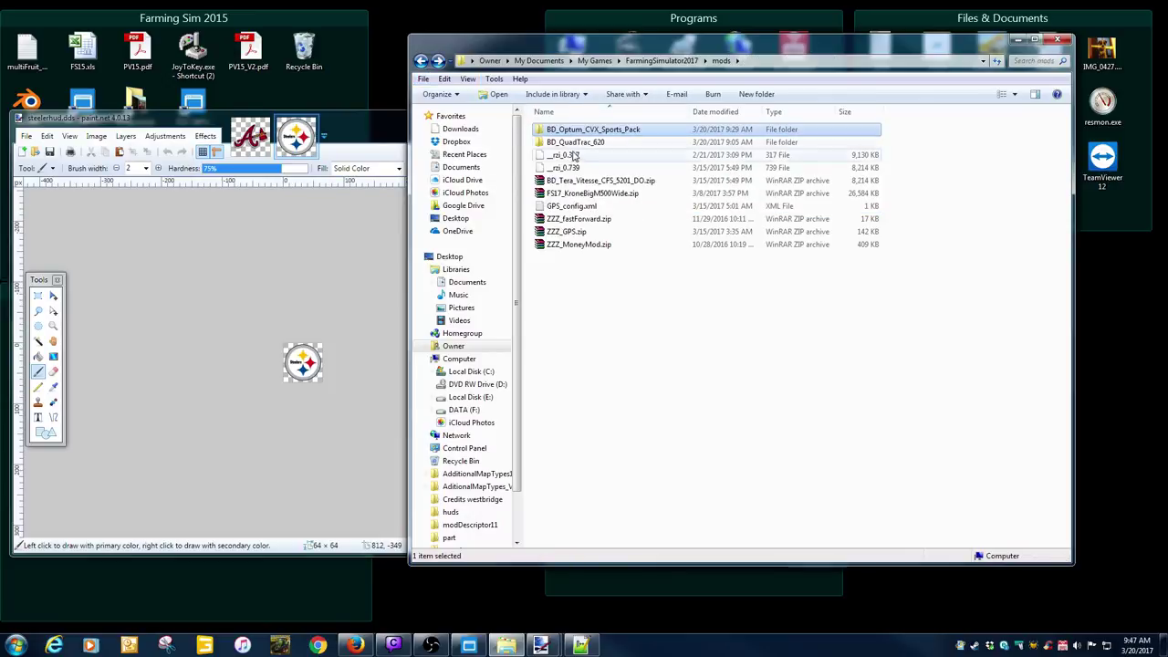
left_click(568, 133)
right_click(568, 133)
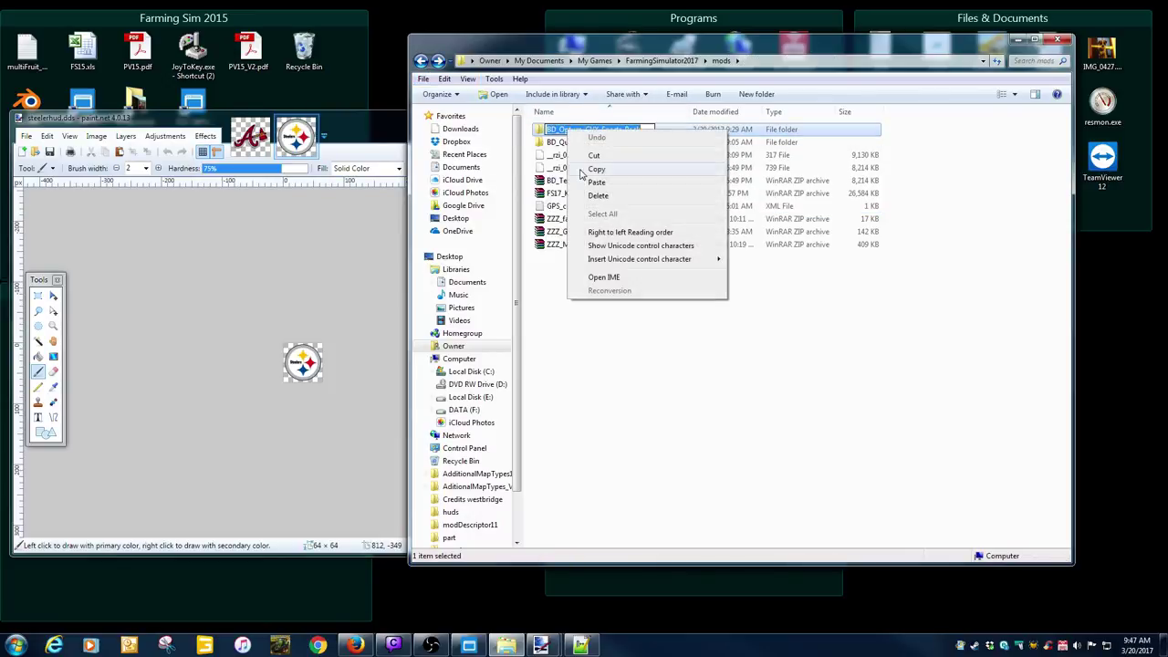
left_click(584, 174)
key("Escape")
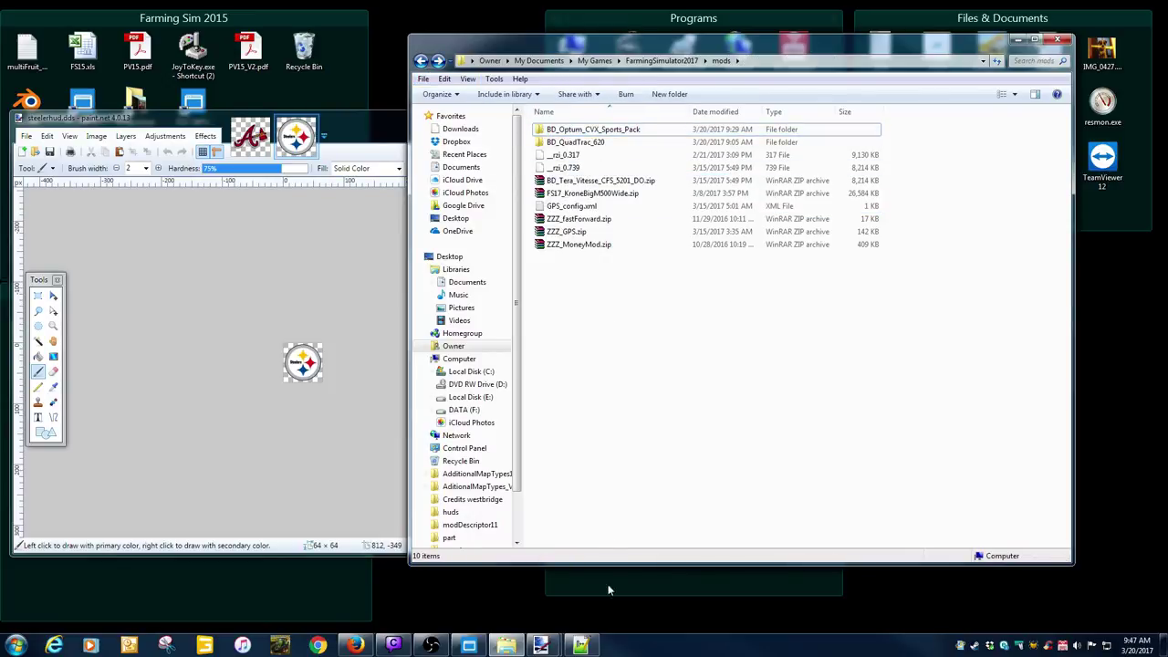
Return to modDesc.xml in Notepad++ and change the mod title to BD Case Optum Sports Pack.
left_click(580, 644)
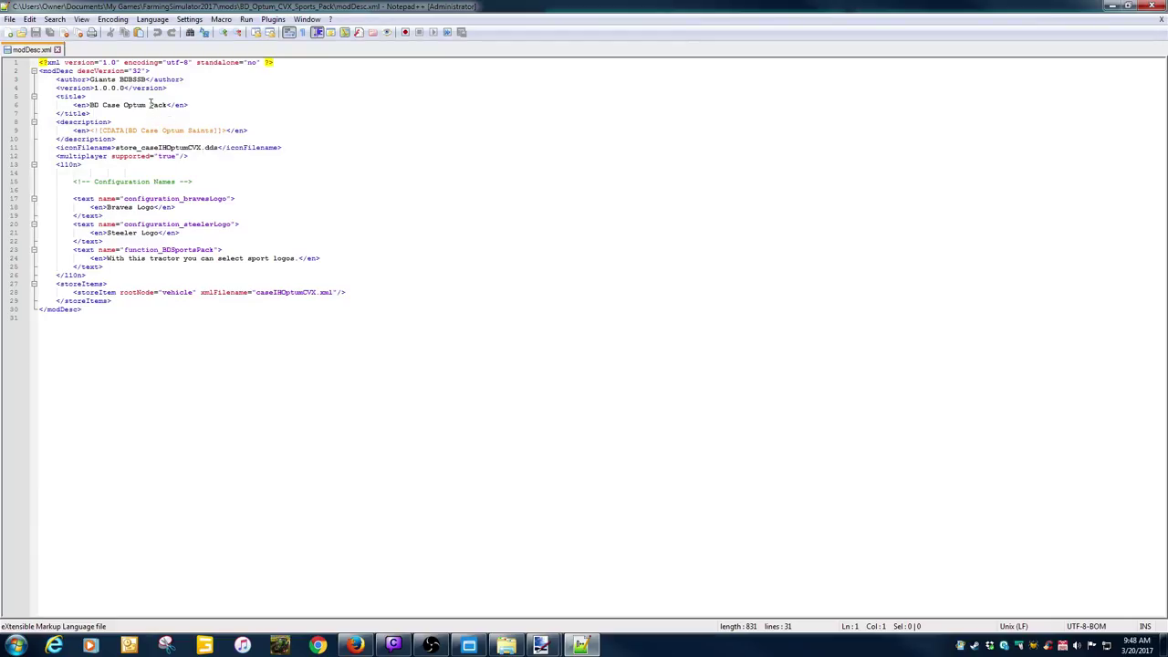
left_click(150, 104)
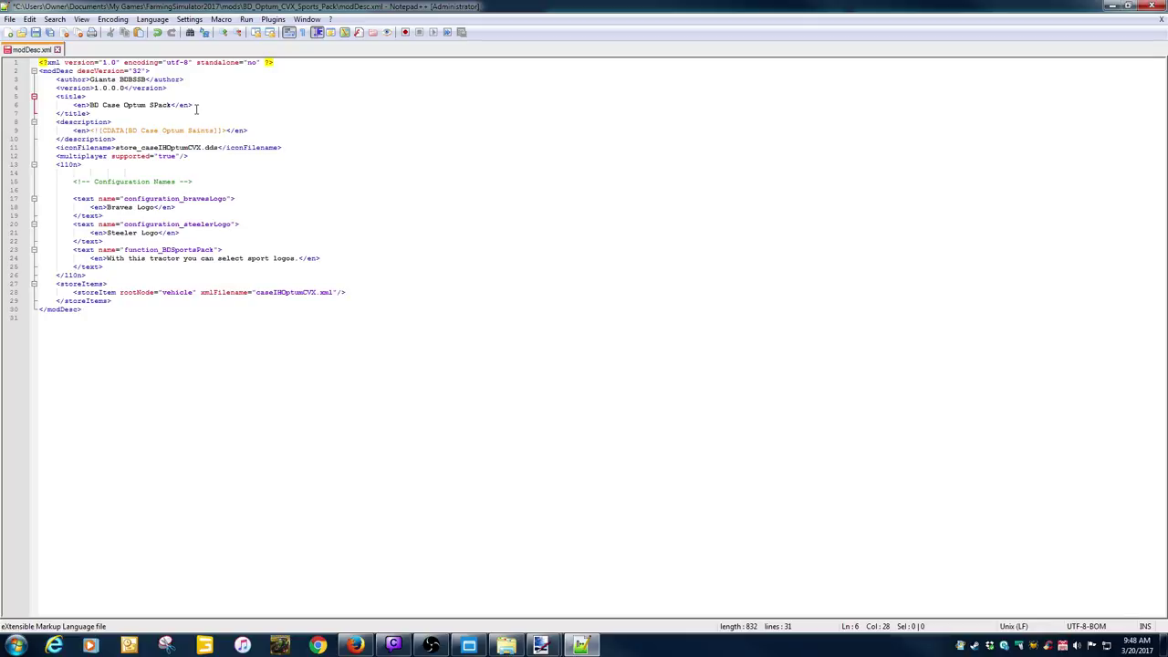
type("ports")
Replace the whole description entry, including its CDATA wrapper, with the copied title text BD Case Optum Sports Pack, then save modDesc.xml and close Notepad++.
left_click_drag(89, 105, 191, 106)
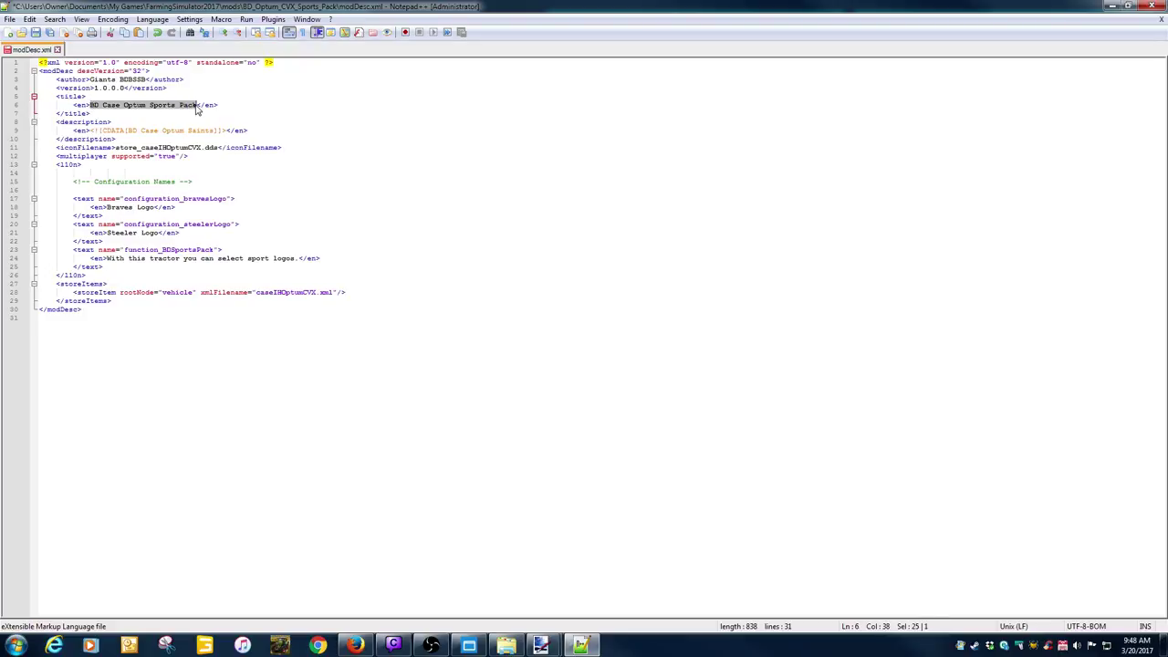
left_click_drag(90, 130, 211, 133)
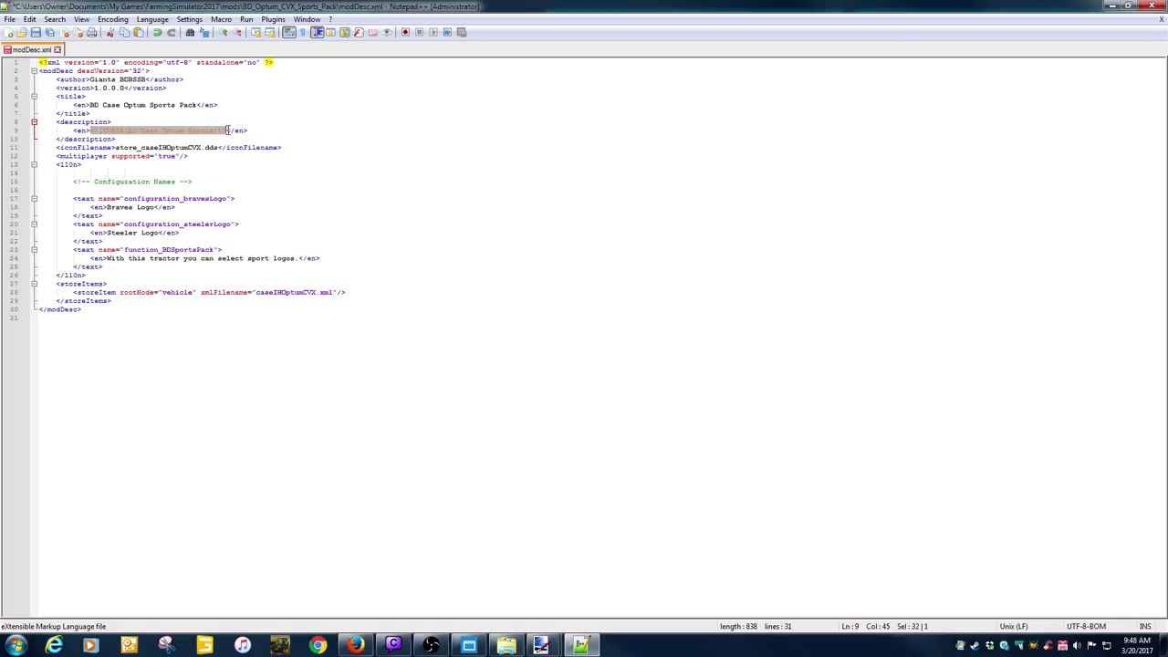
key("ctrl+v")
left_click(193, 147)
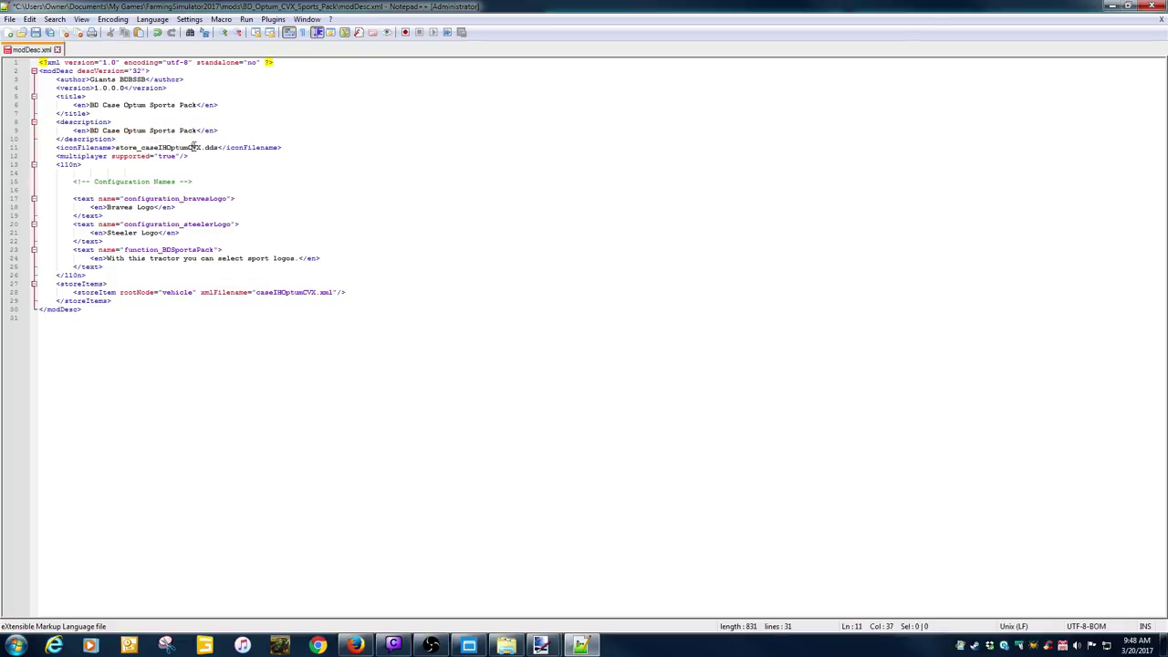
left_click(35, 33)
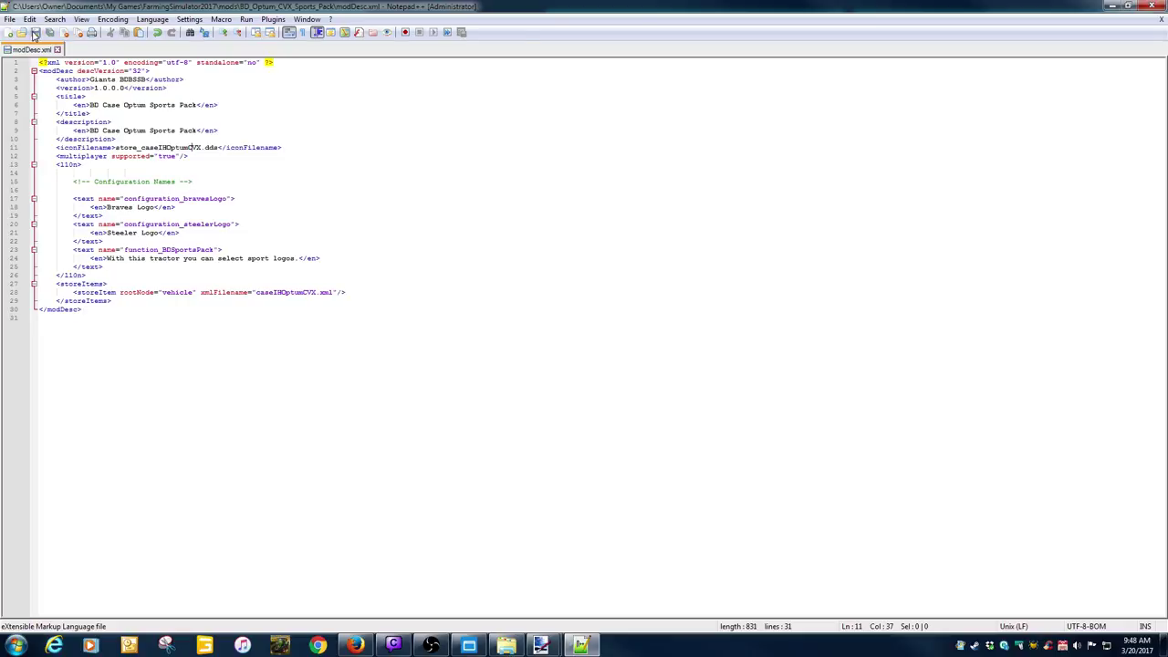
left_click(1161, 19)
left_click(1160, 5)
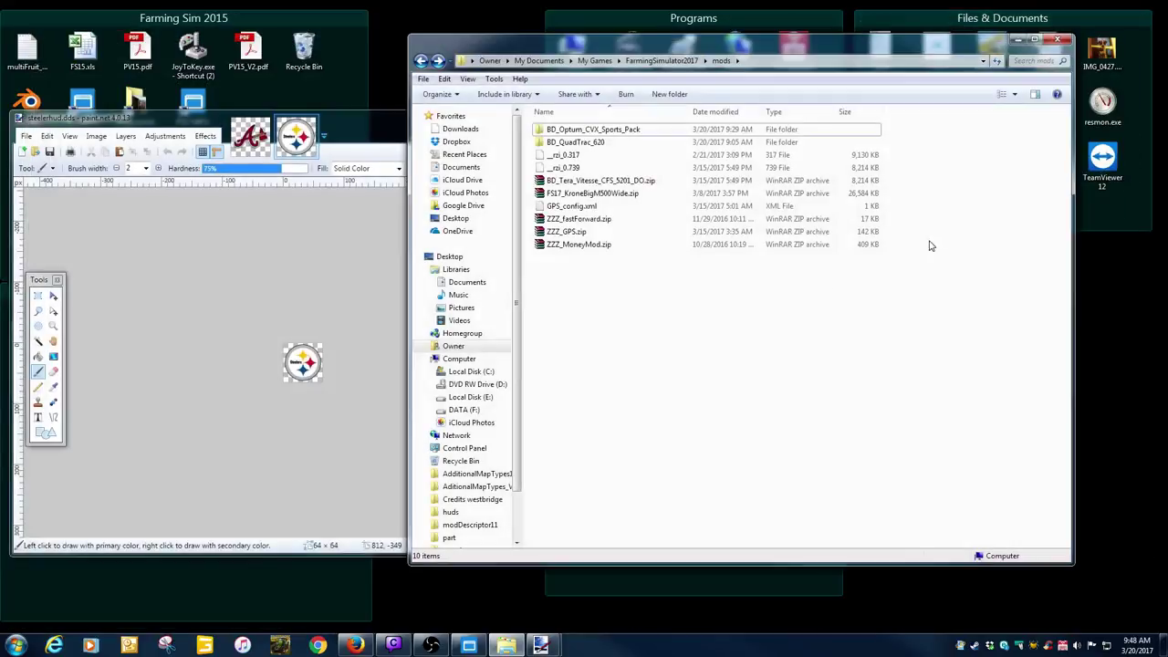
Switch to paint.net at full size, enlarge steelerhud.dds, and activate the Magic Wand tool.
double_click(396, 119)
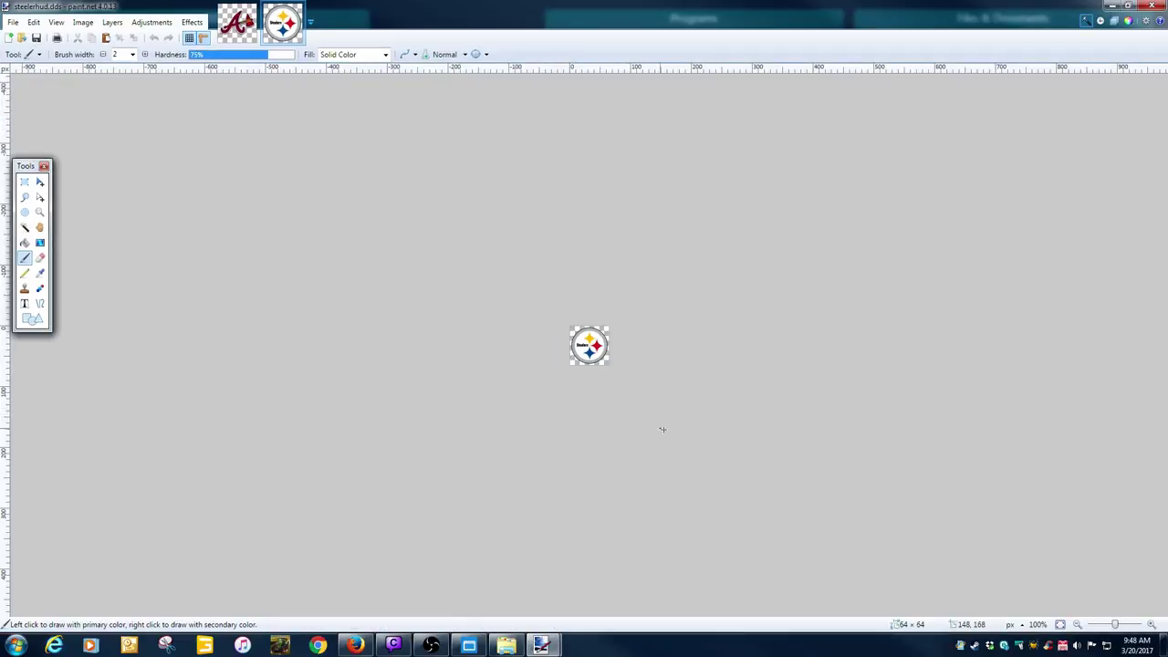
scroll(655, 423, "up", 7, "ctrl")
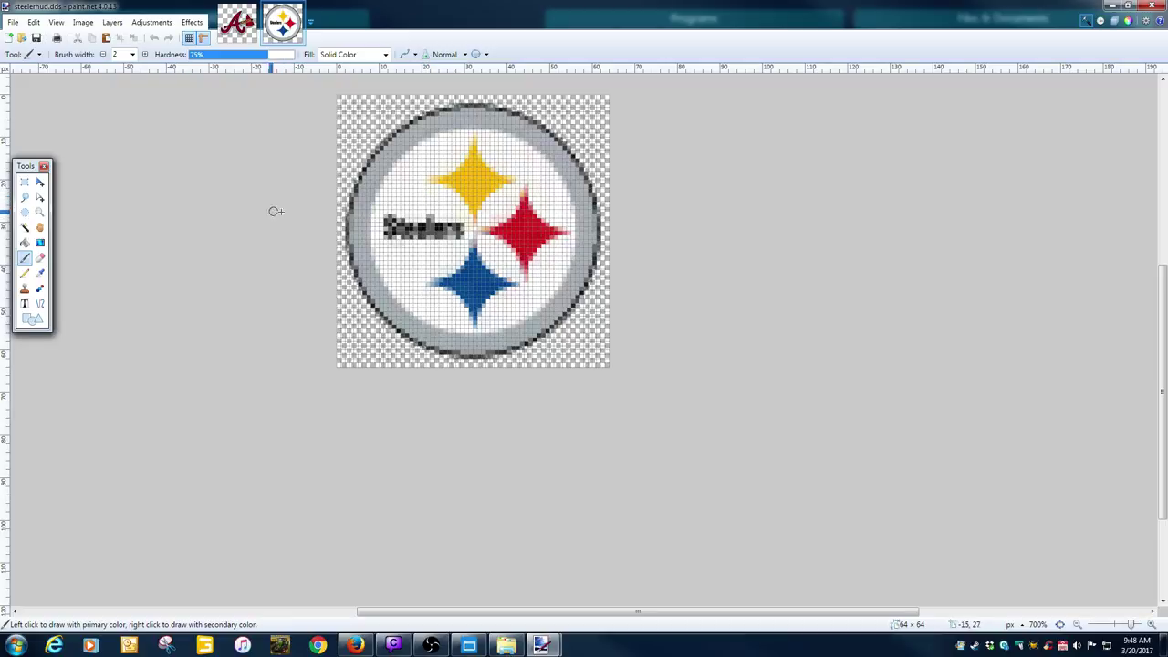
left_click(25, 227)
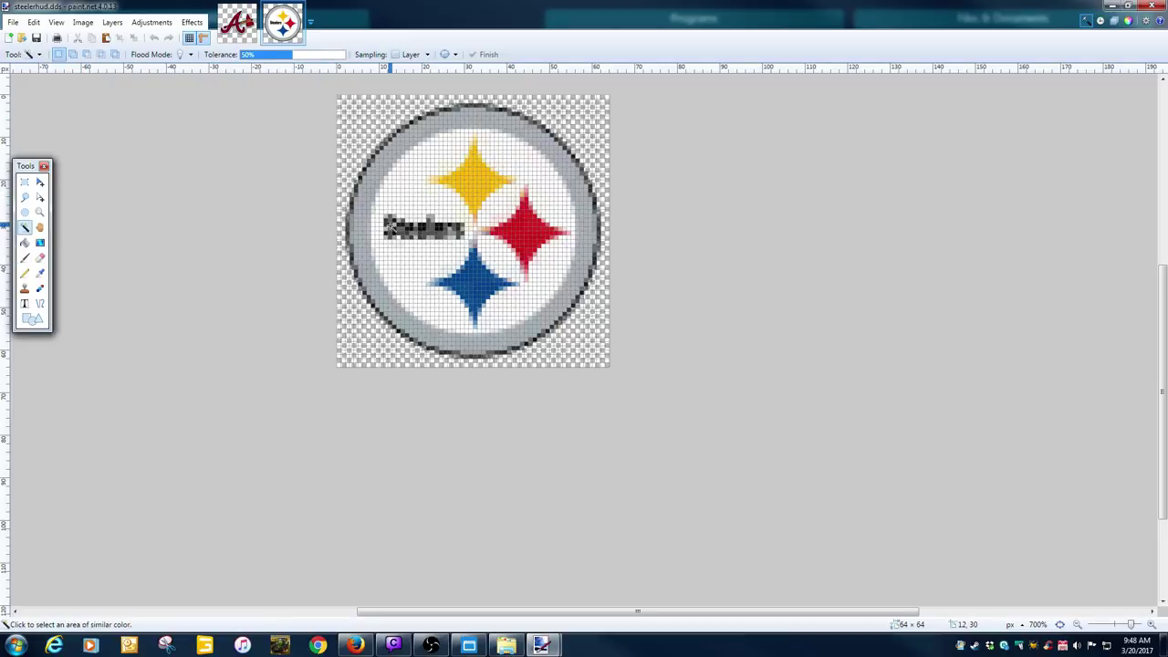
Try erasing everything outside the Steelers logo's white area by inverting a 50% tolerance selection, and undo the deletion.
left_click(407, 192)
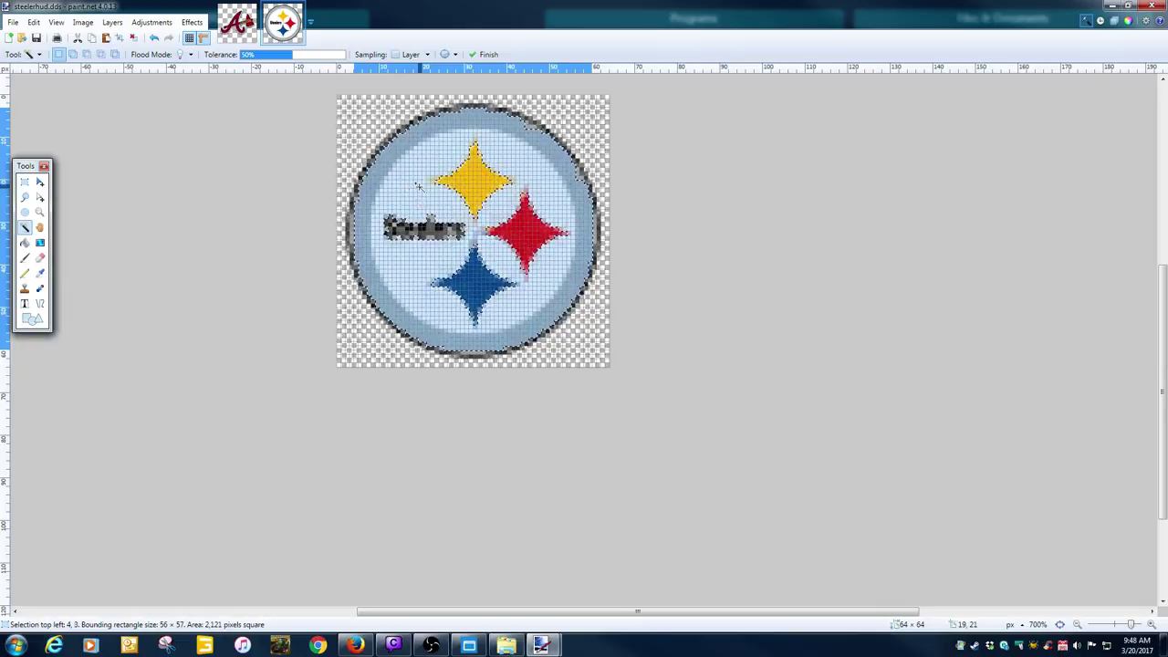
key("ctrl+i")
key("Delete")
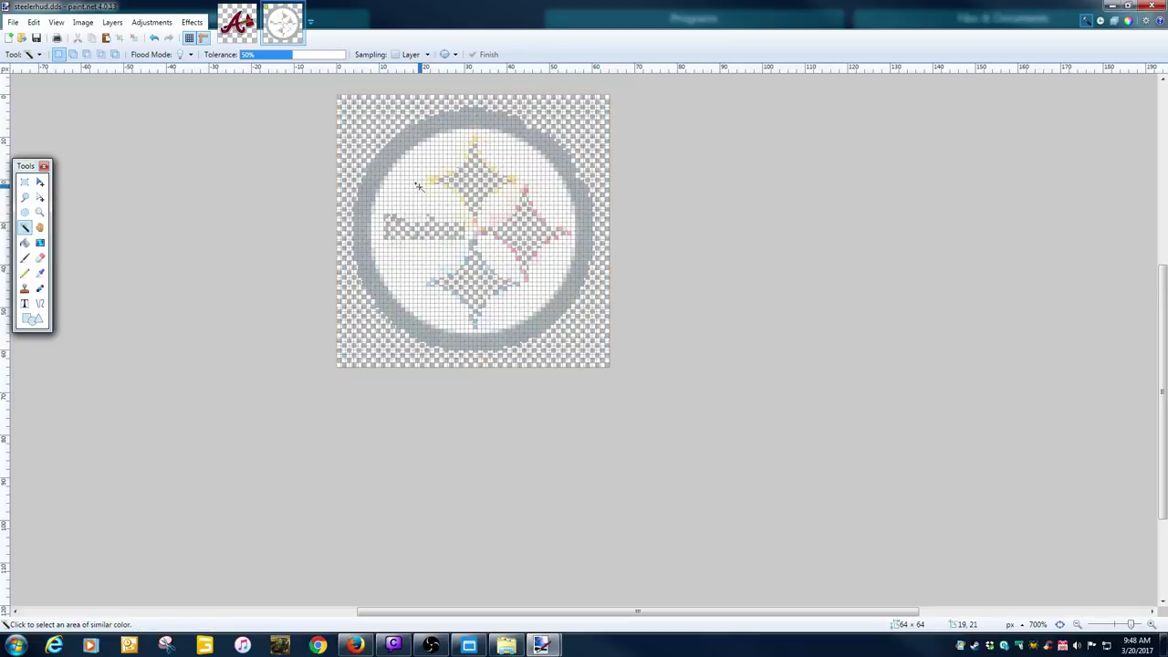
key("ctrl+z")
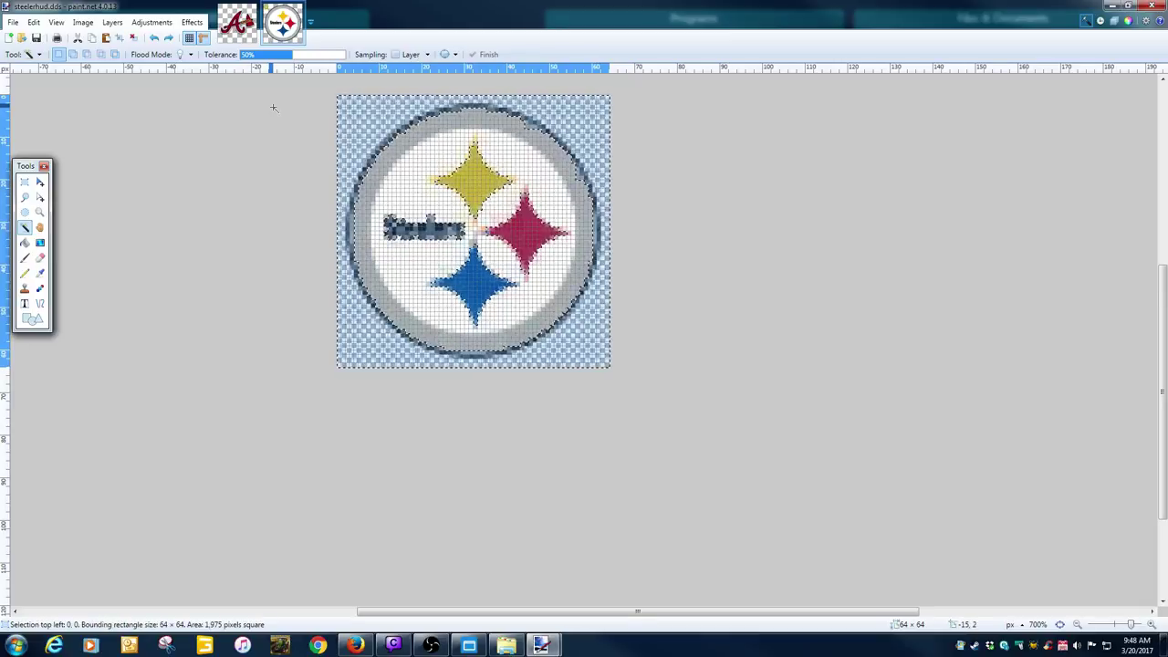
Set the Magic Wand tolerance to 26%, select the white interior of the Steelers logo, and erase it to transparency.
left_click_drag(292, 56, 267, 57)
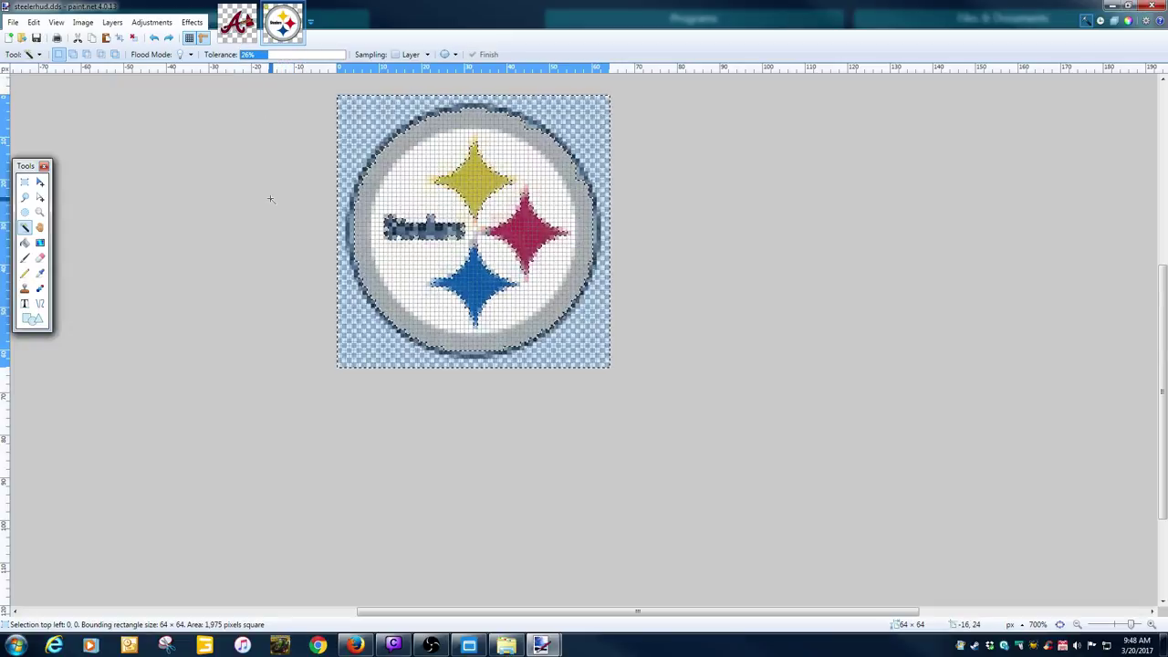
left_click(270, 199)
left_click(415, 208)
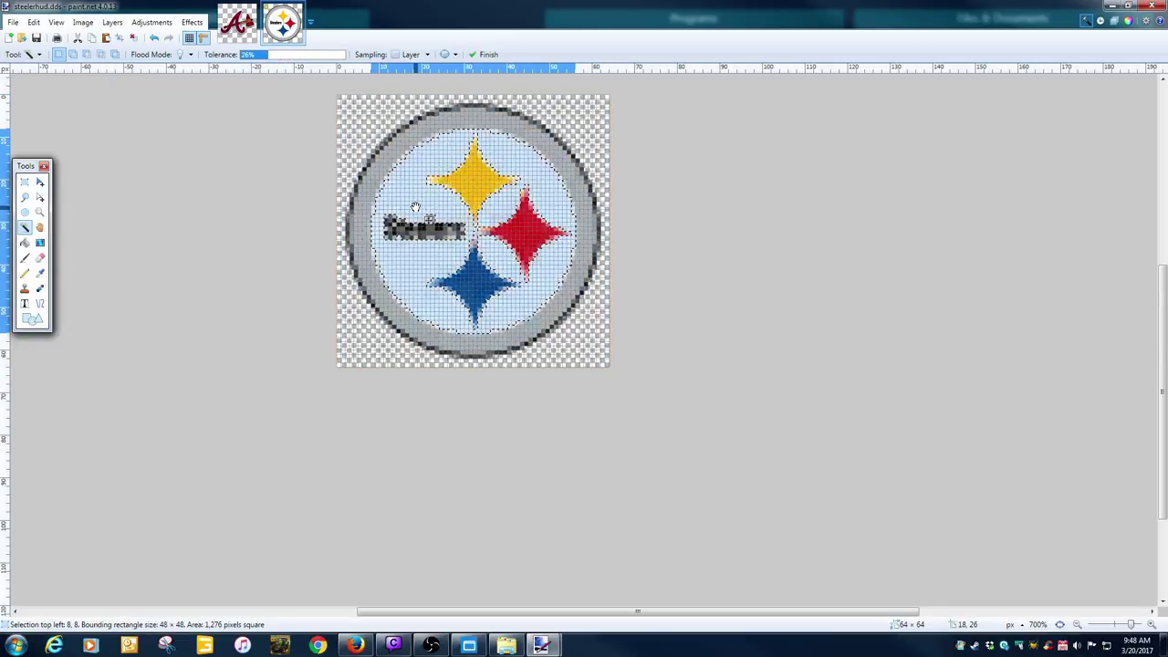
key("Delete")
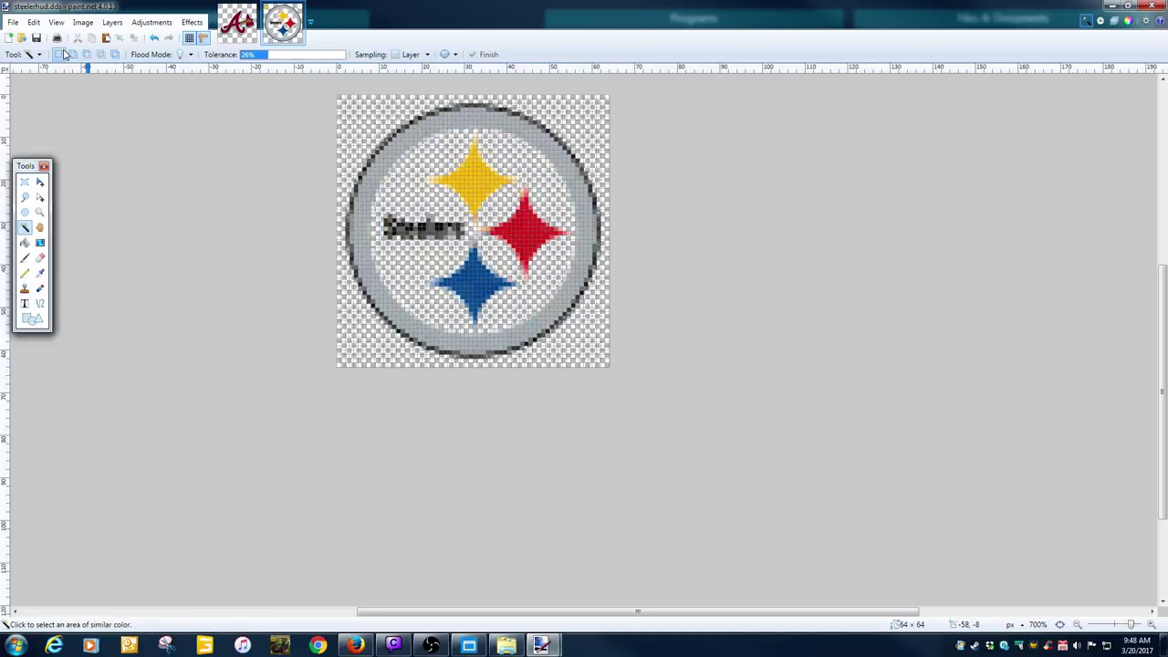
Copy bravesHud.dds and steelerhud.dds from the textures folder of BD_Optum_CVX_Sports_Pack to the desktop, keeping the originals in place.
left_click(1112, 6)
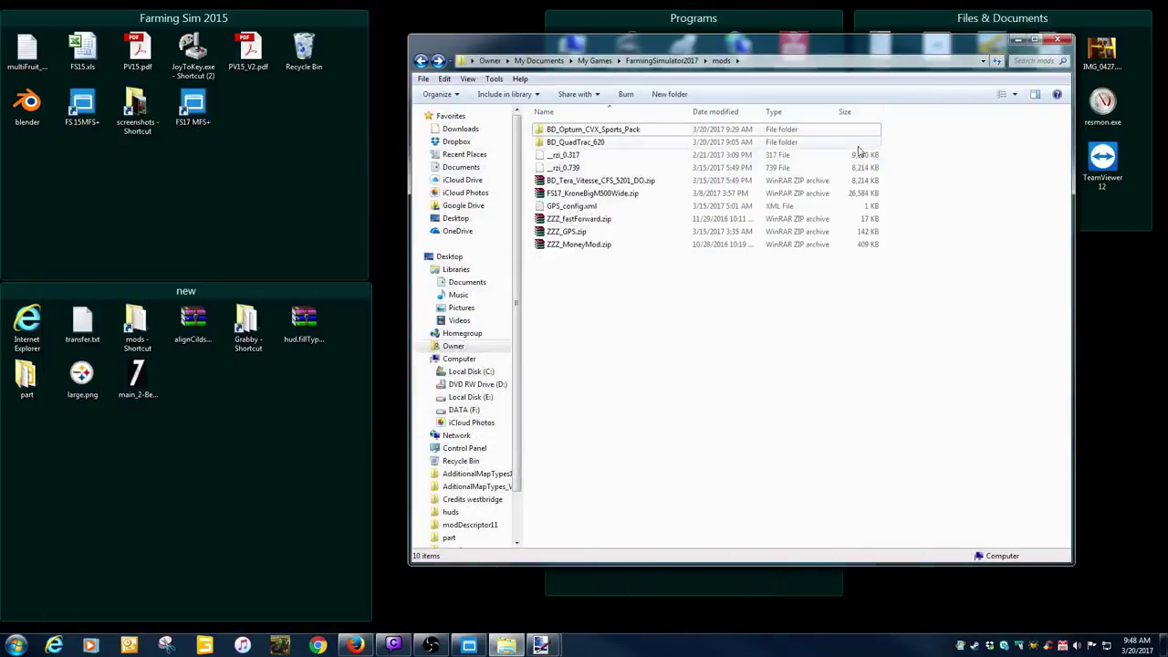
double_click(581, 130)
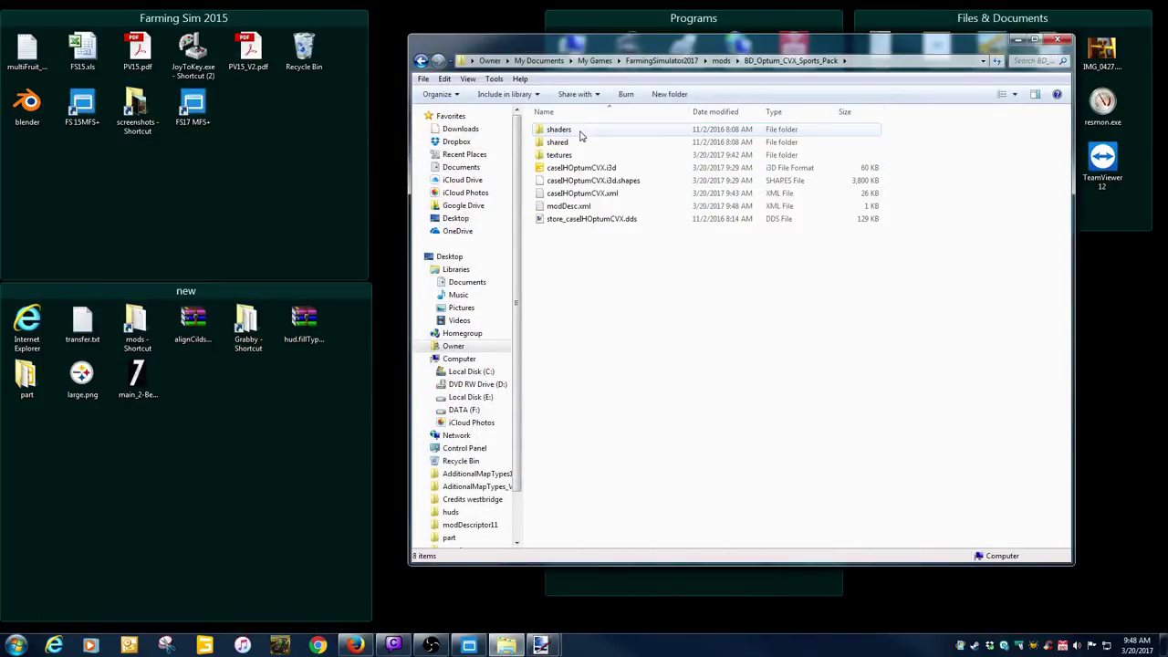
double_click(567, 154)
left_click(563, 130)
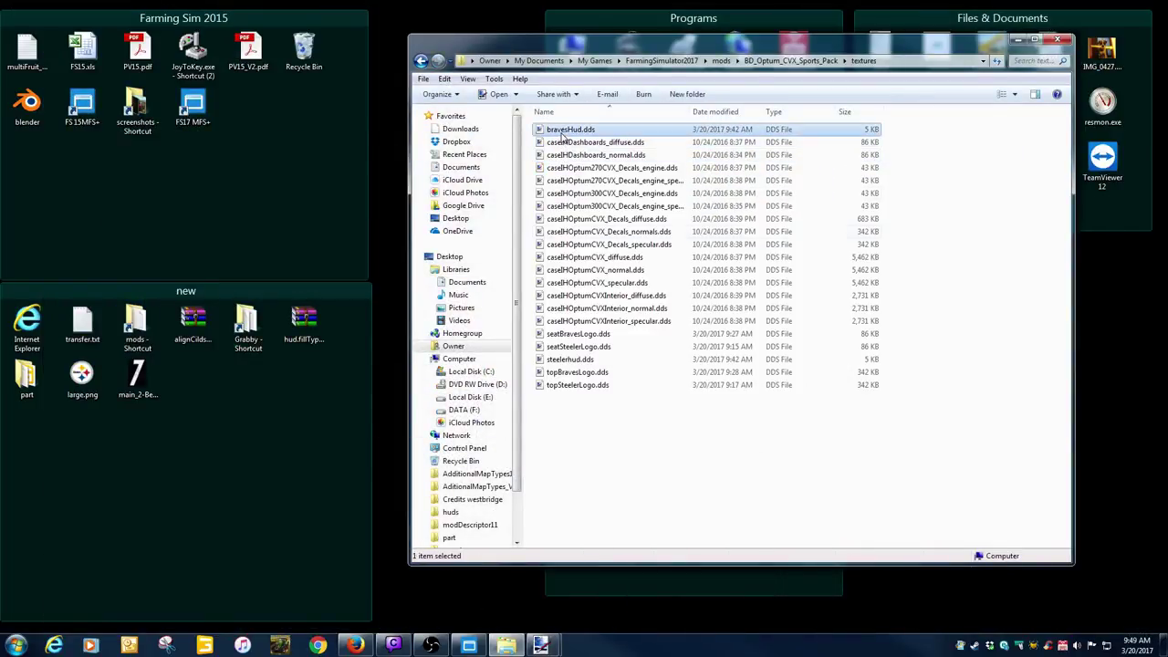
left_click(568, 359, "ctrl")
left_click_drag(567, 360, 296, 493)
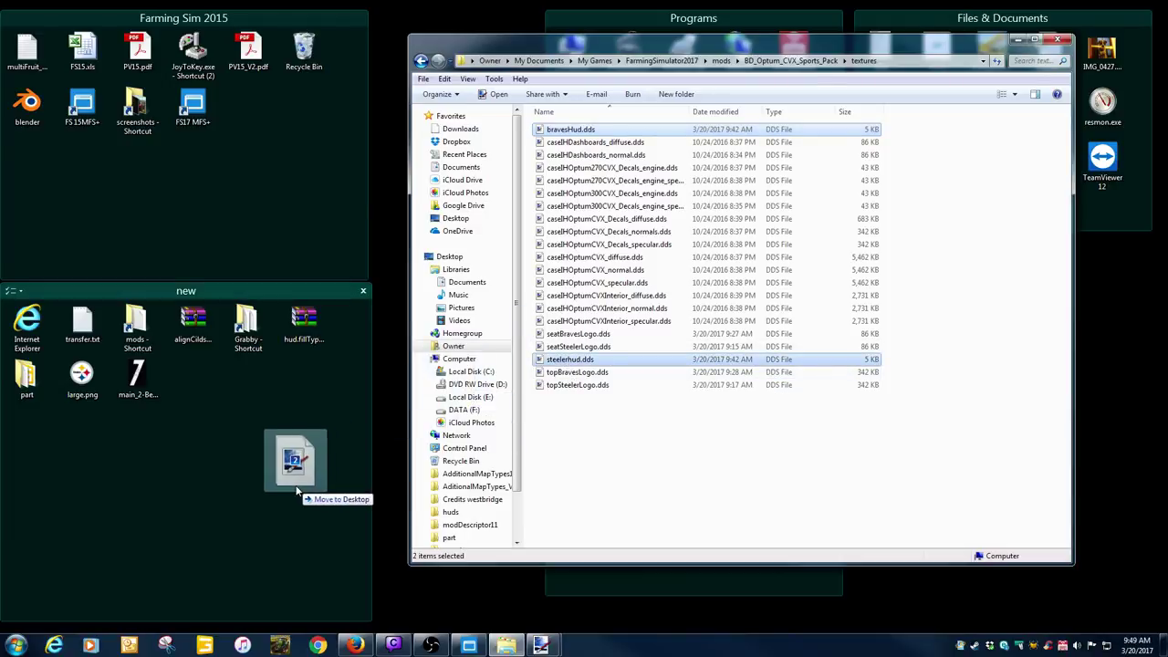
right_click_drag(296, 492, 297, 492)
left_click(329, 531)
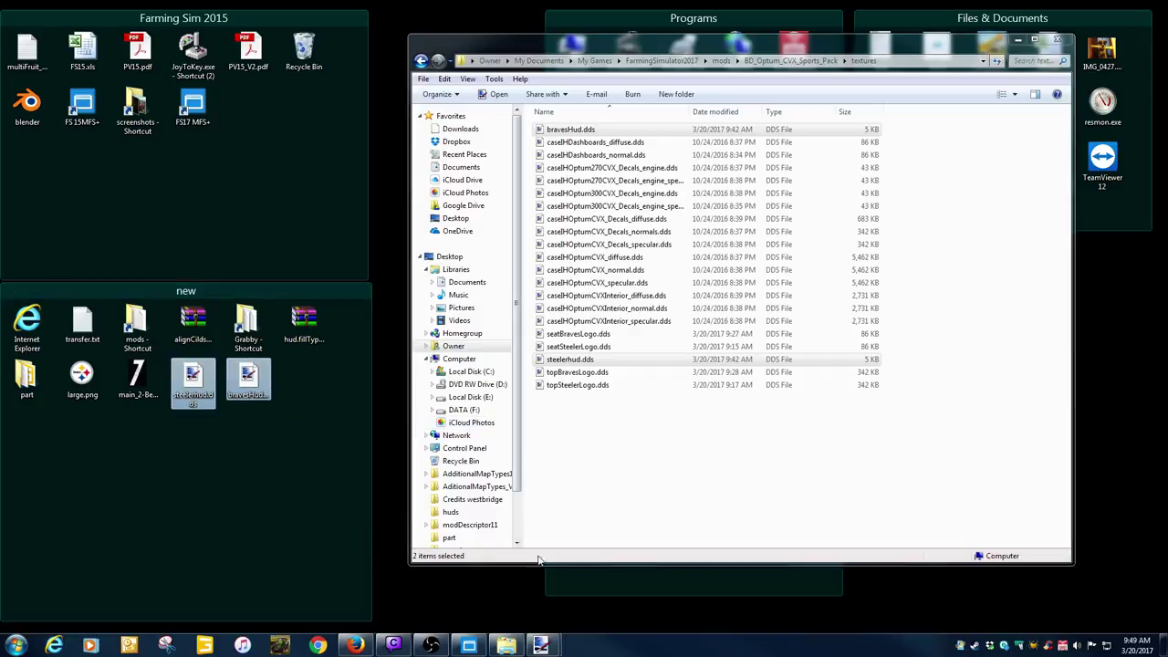
Return to paint.net and save steelerhud.dds with DXT5 (Interpolated Alpha) compression and no mip maps.
left_click(542, 645)
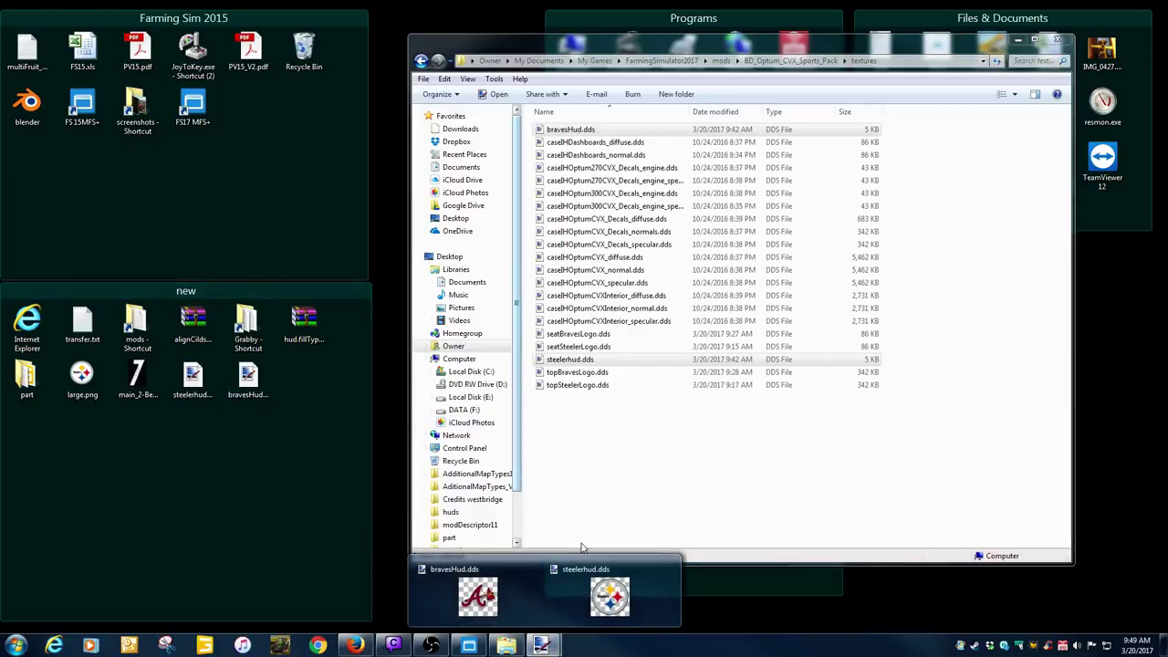
left_click(609, 595)
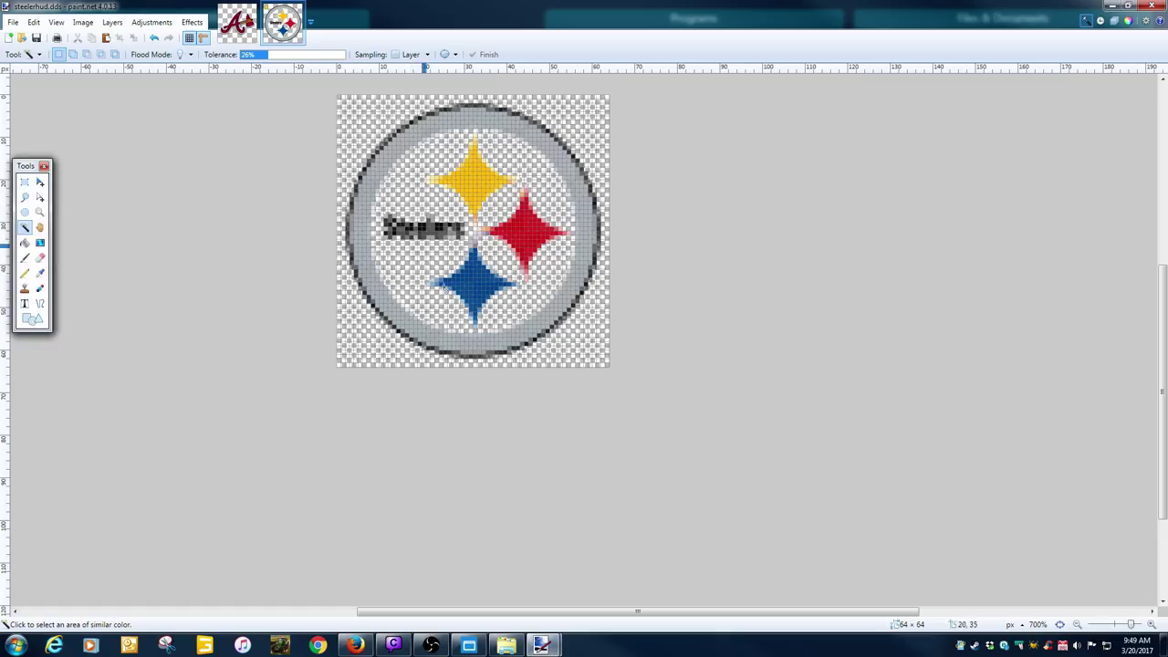
left_click(36, 38)
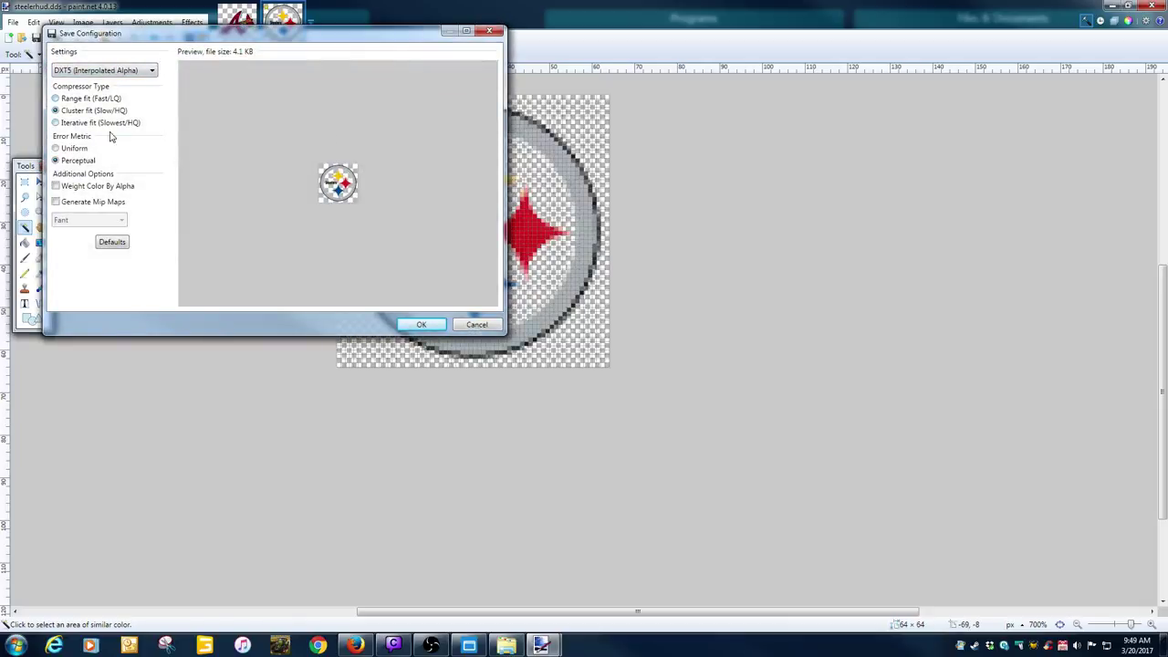
left_click(417, 323)
In bravesHud.dds, select the Braves logo with the Magic Wand from inside the letter A at 60% tolerance.
left_click(236, 27)
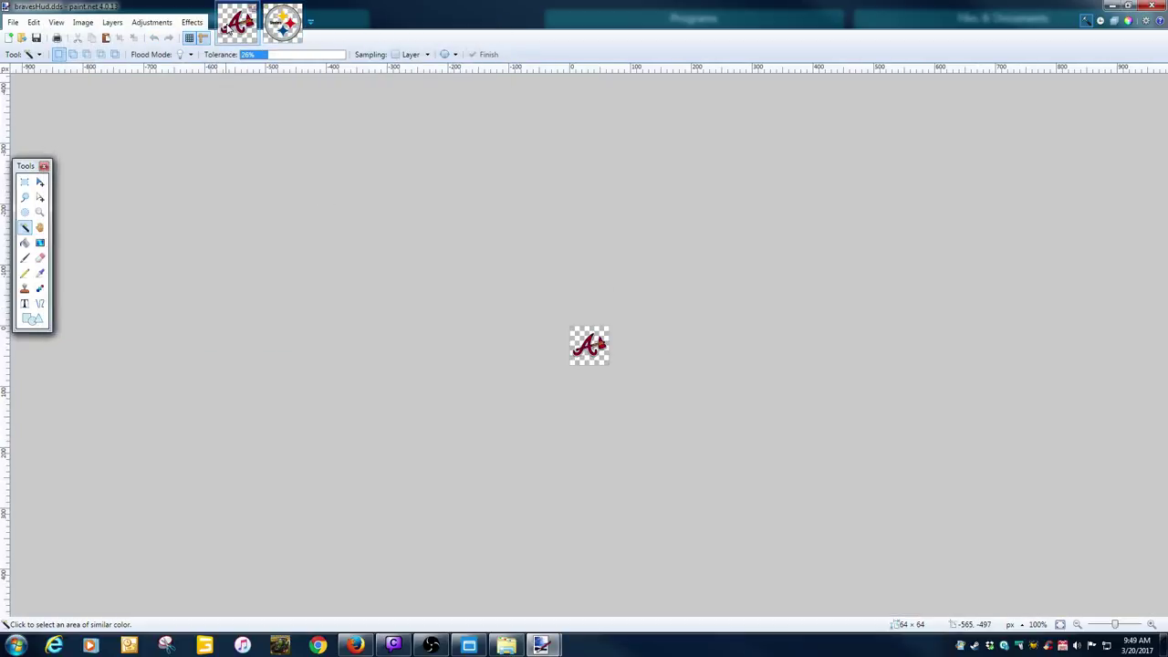
scroll(615, 385, "up", 5, "ctrl")
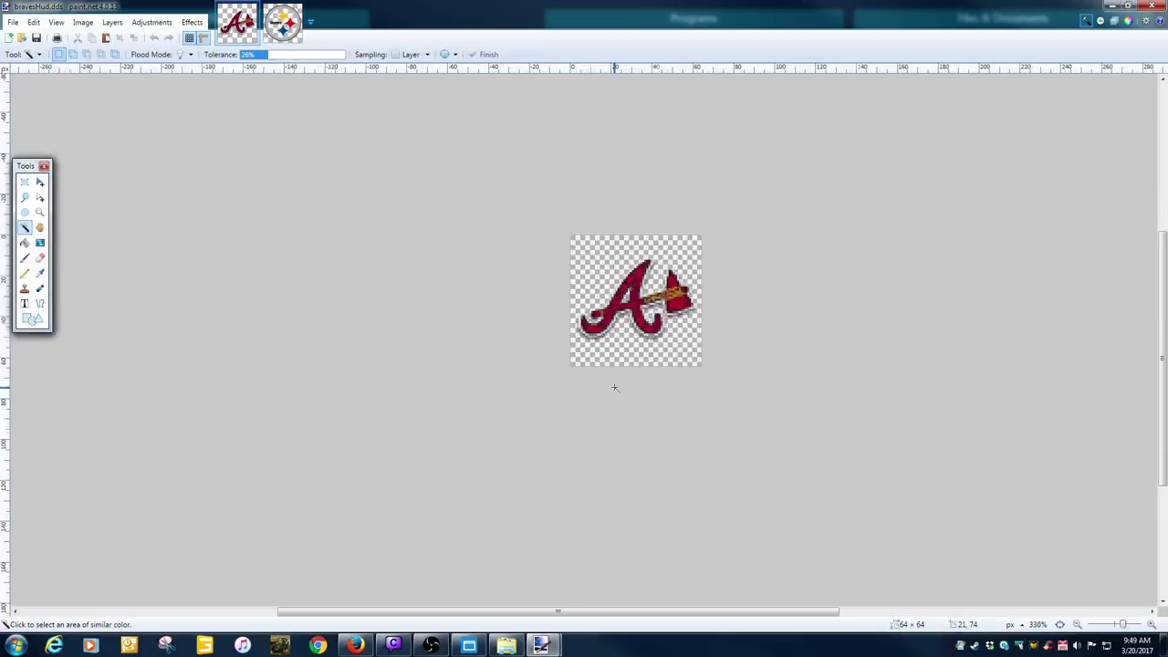
left_click_drag(1160, 372, 1161, 356)
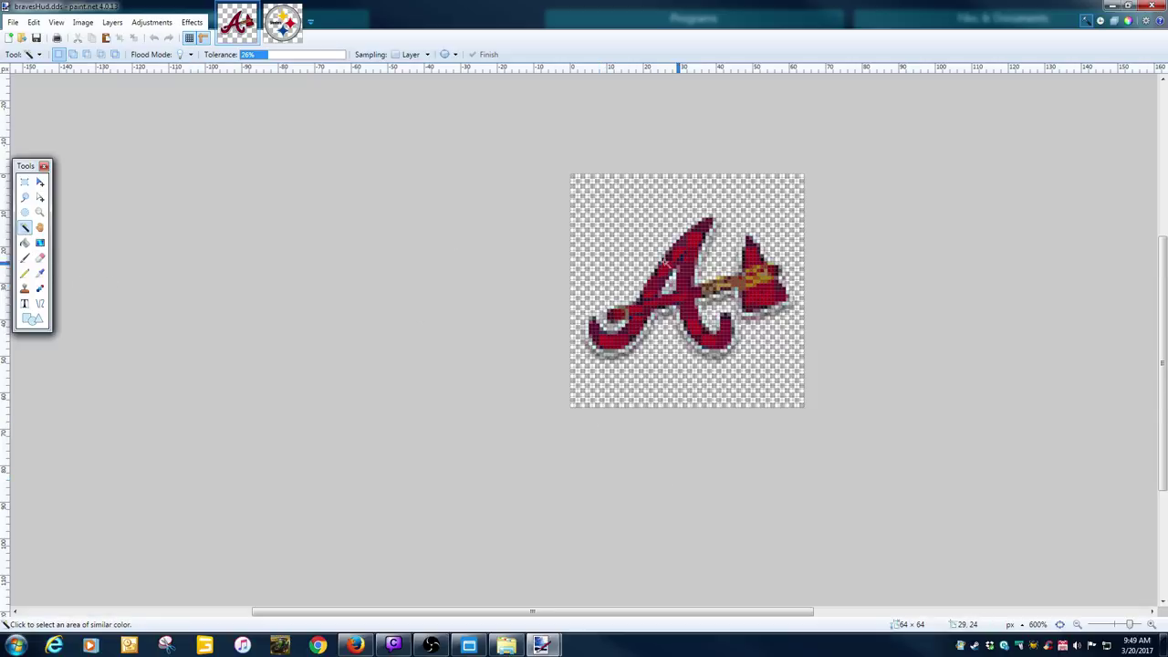
left_click(667, 258)
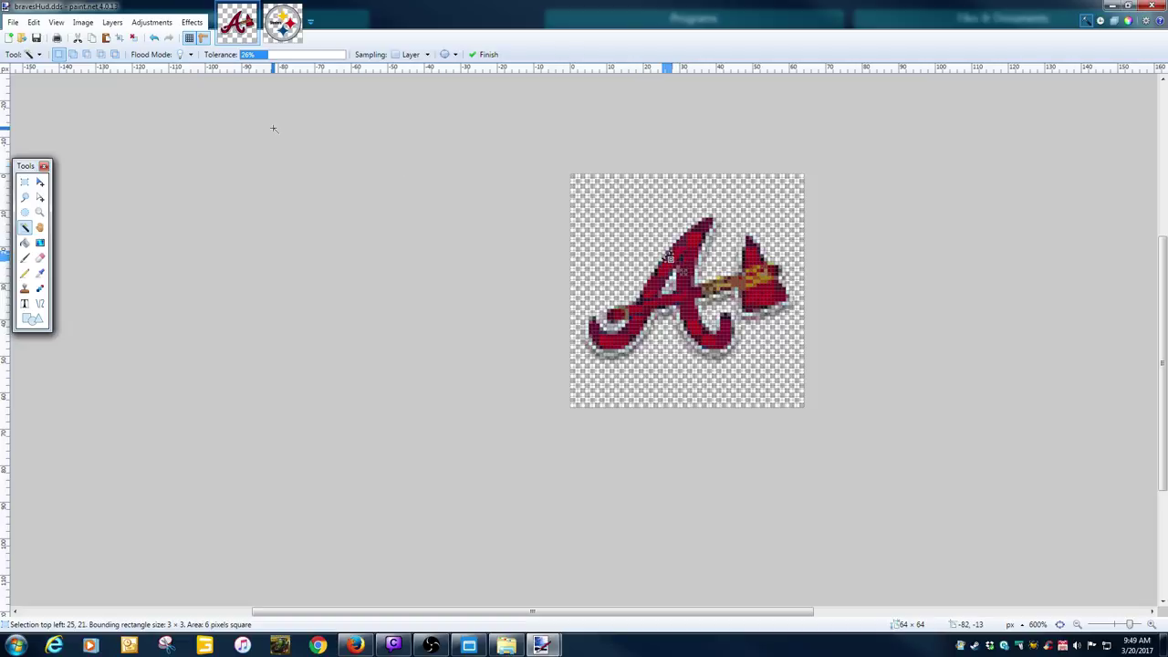
left_click_drag(274, 57, 305, 59)
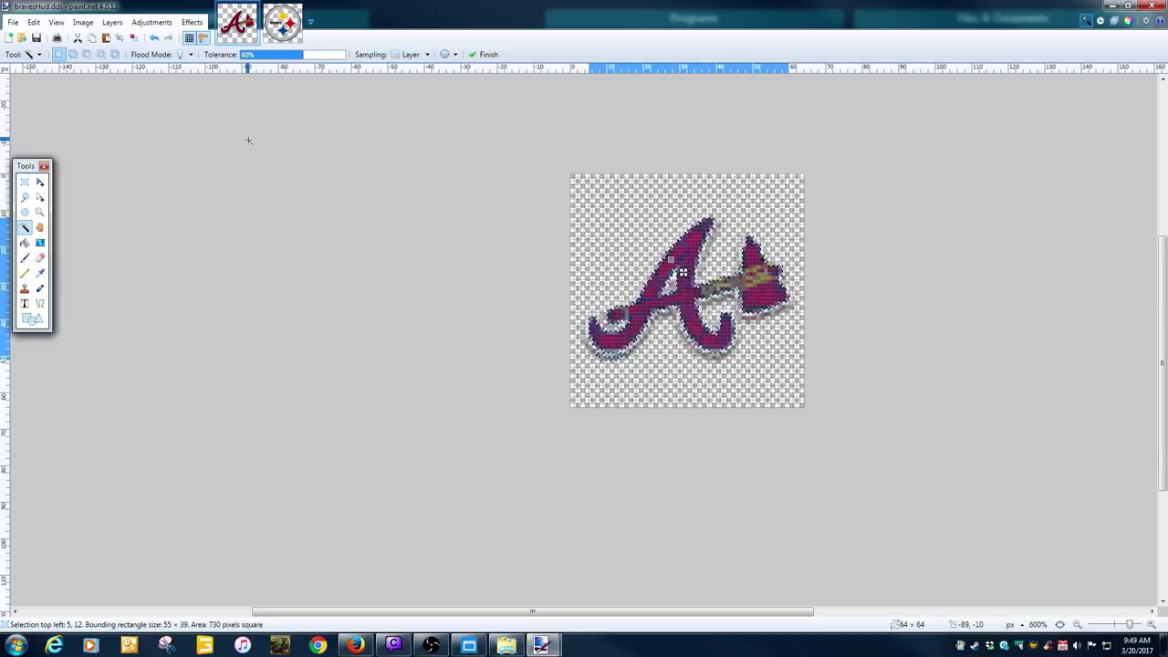
Fill the selected Braves logo with white using the Paint Bucket and save bravesHud.dds with DXT5 (Interpolated Alpha) compression.
left_click(26, 243)
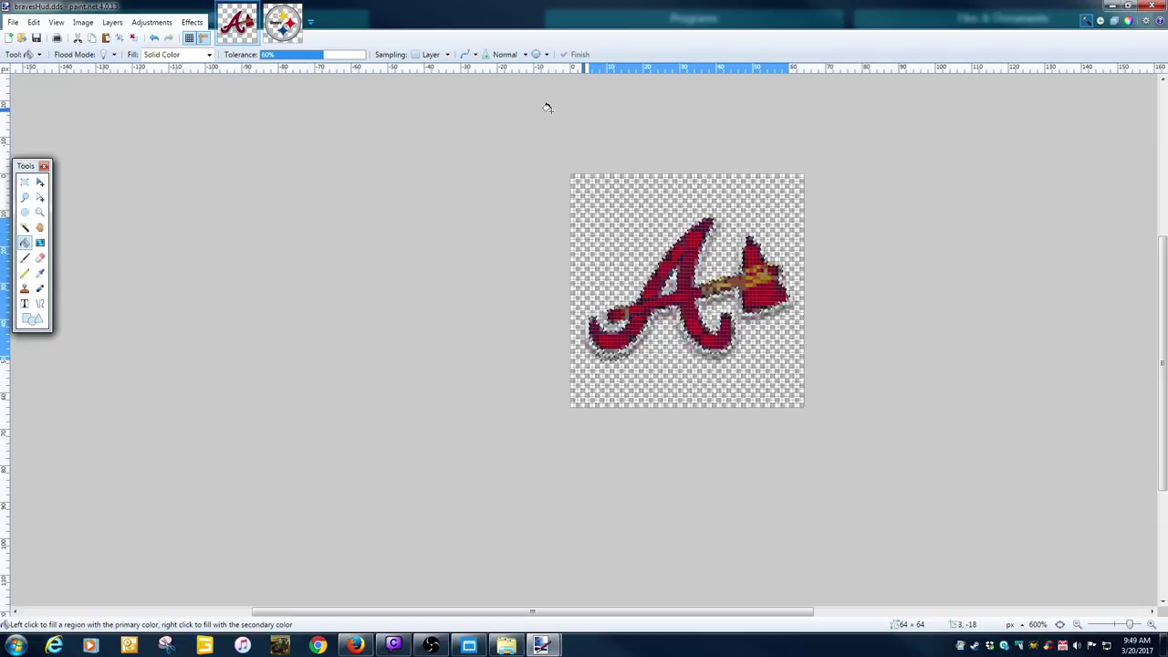
left_click(1127, 21)
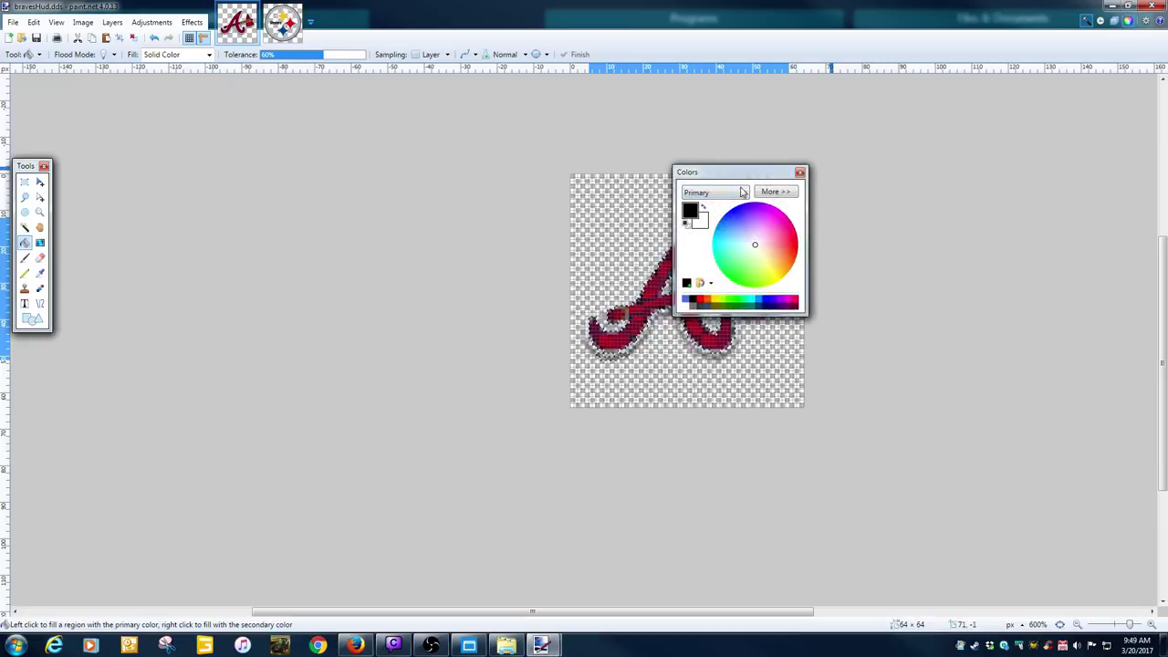
left_click_drag(740, 181, 266, 166)
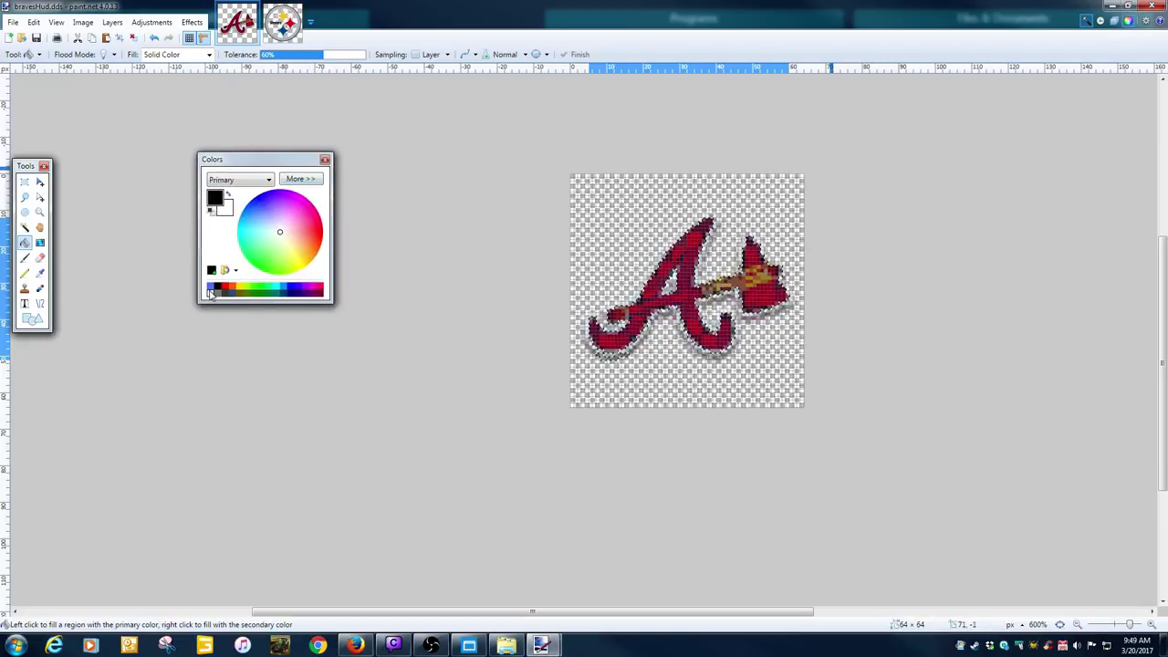
left_click(210, 291)
left_click(700, 264)
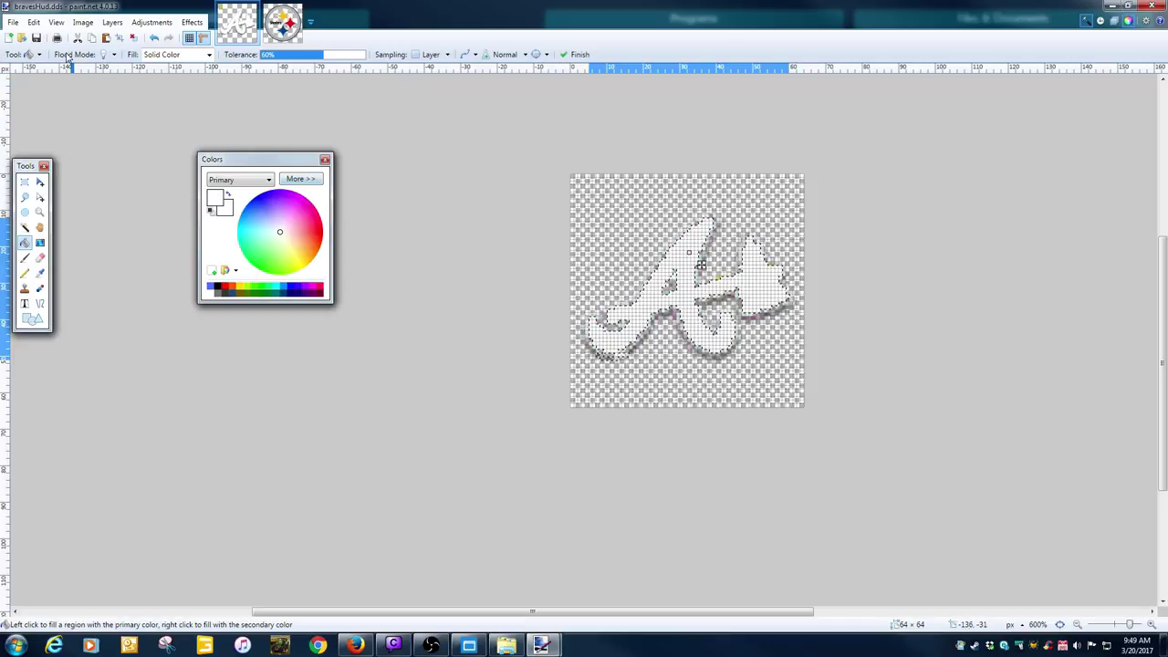
left_click(36, 39)
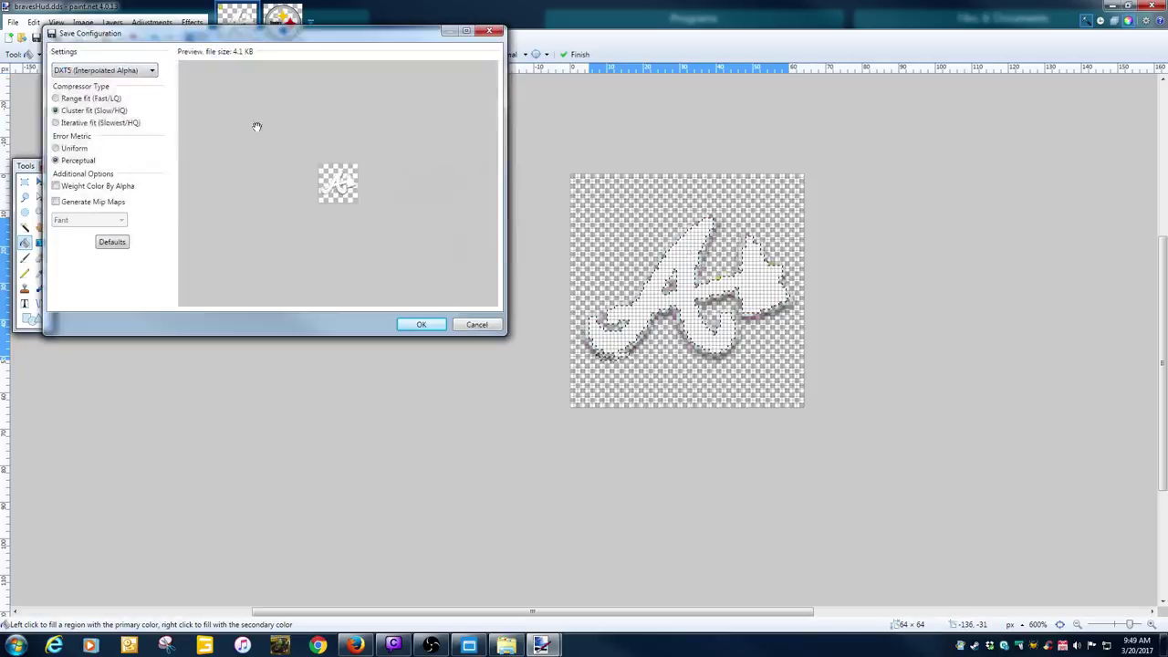
left_click(419, 326)
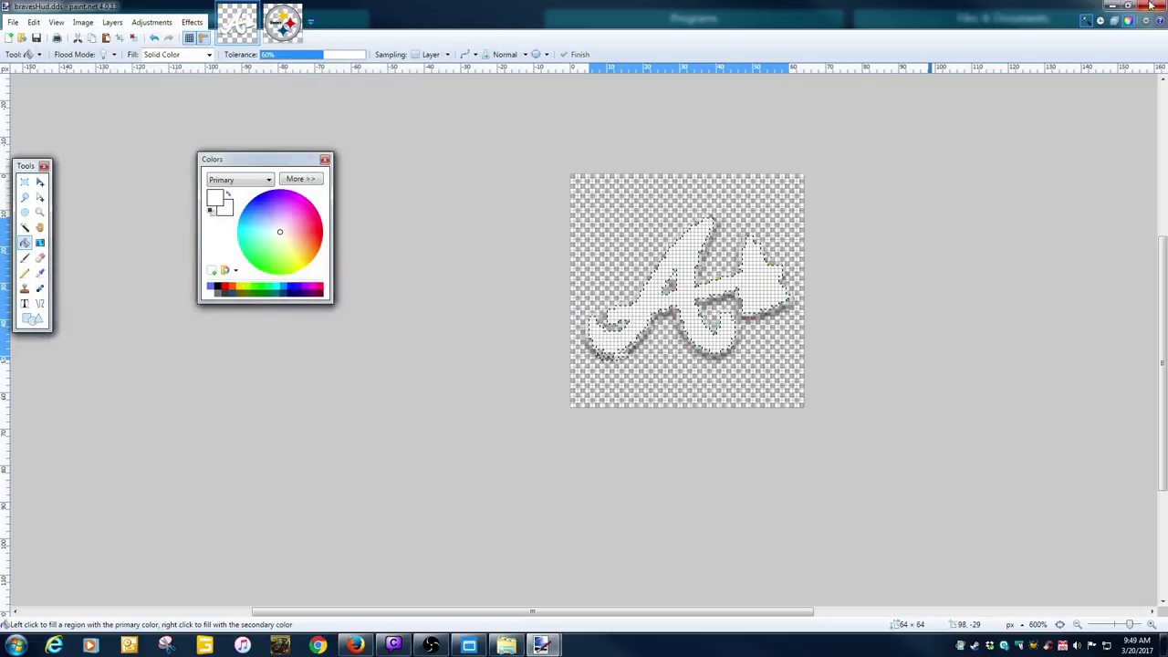
Close paint.net and start Savegame 6 on Goldcrest Valley in Farming Simulator 17 with the mods enabled.
left_click(1150, 6)
left_click(1066, 37)
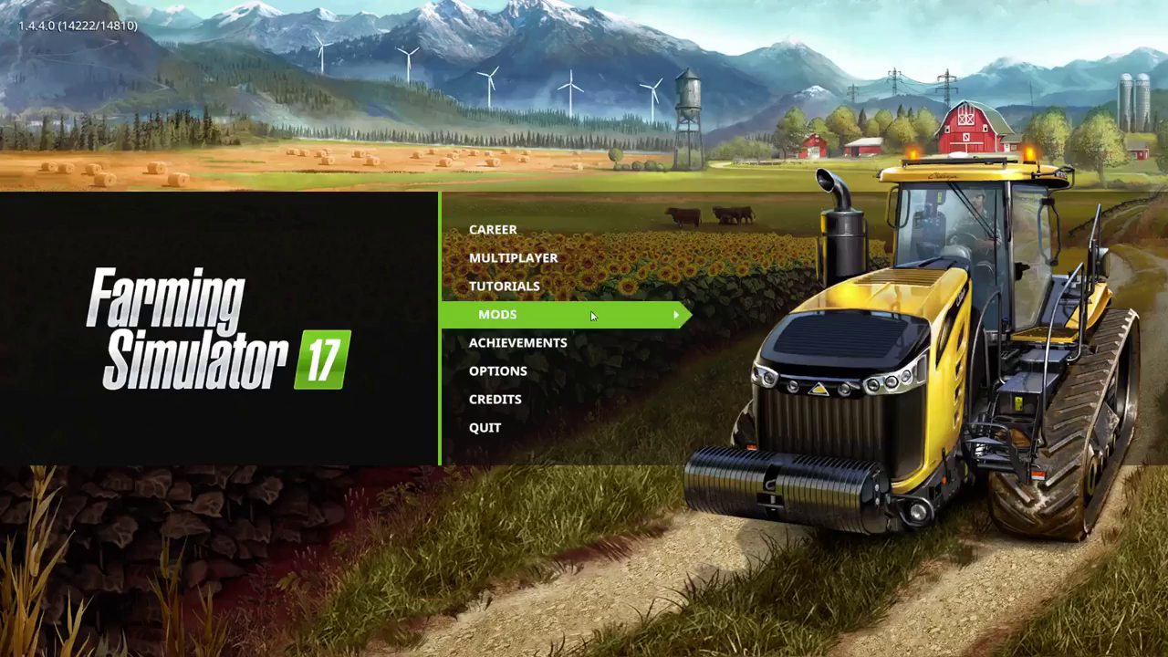
left_click(554, 240)
scroll(601, 250, "down", 2)
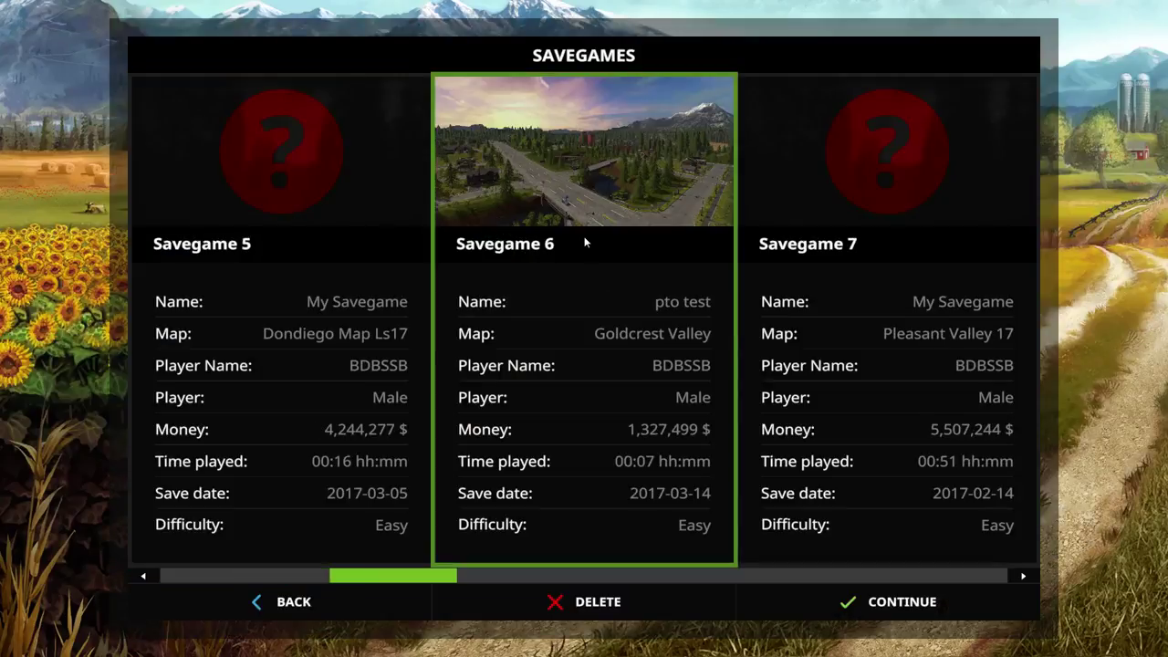
left_click(584, 245)
left_click(565, 472)
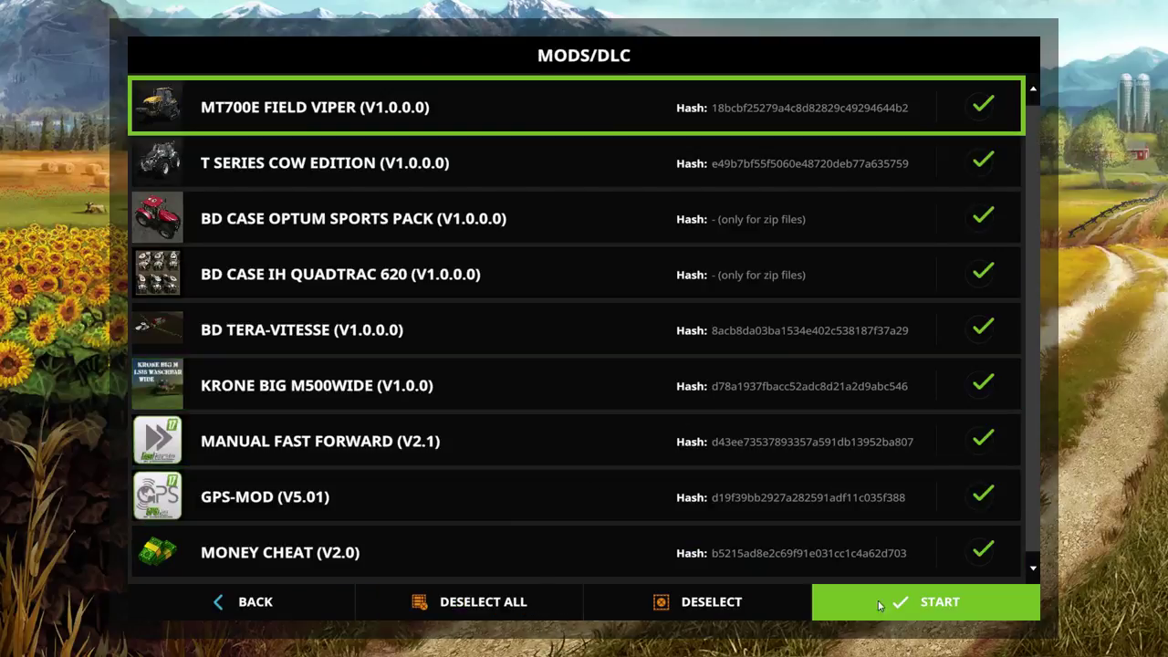
left_click(931, 609)
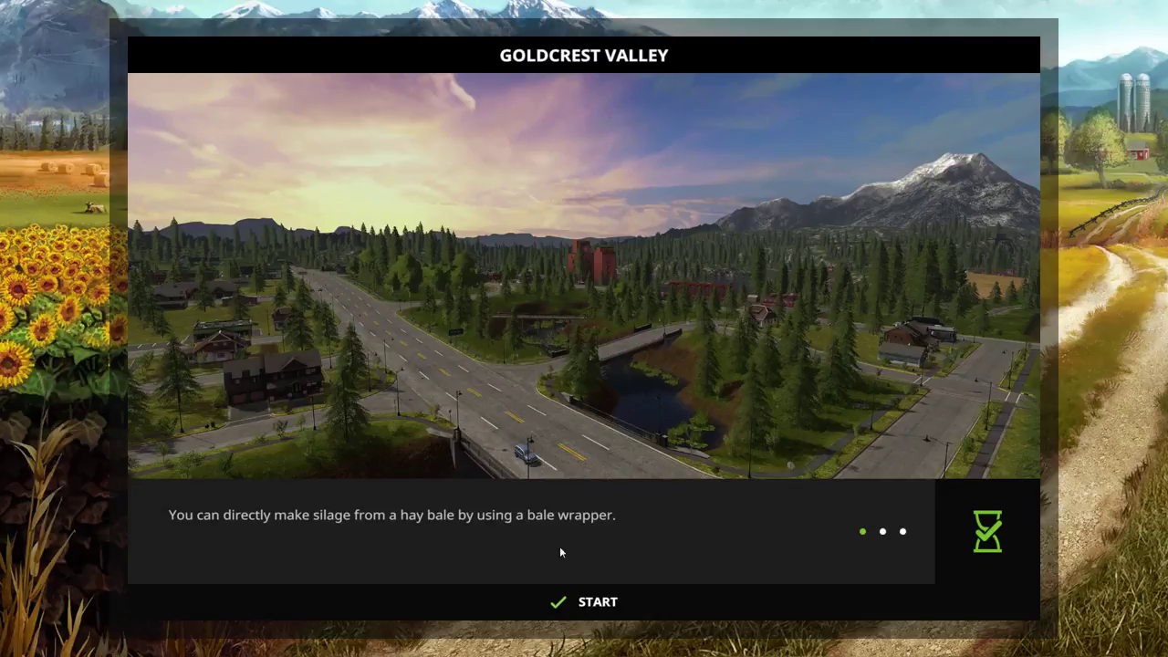
left_click(561, 603)
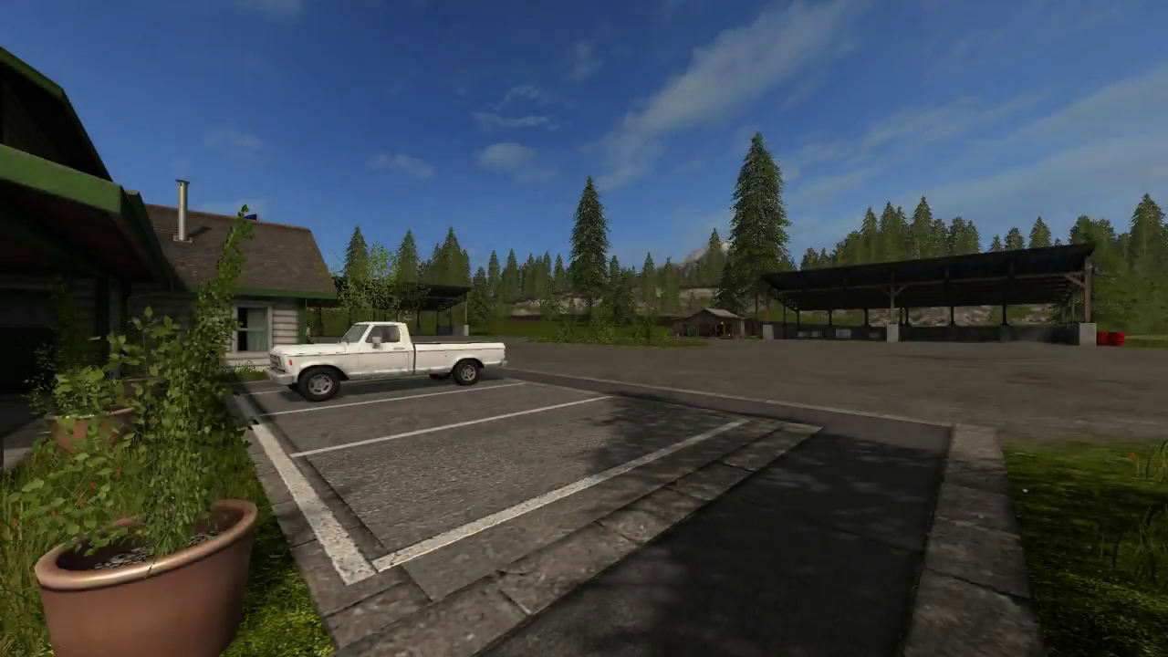
In the shop's tractors category, check the BD Case Optum Pack's Braves Logo and Steeler Logo design options and their icons.
key("p")
left_click(275, 275)
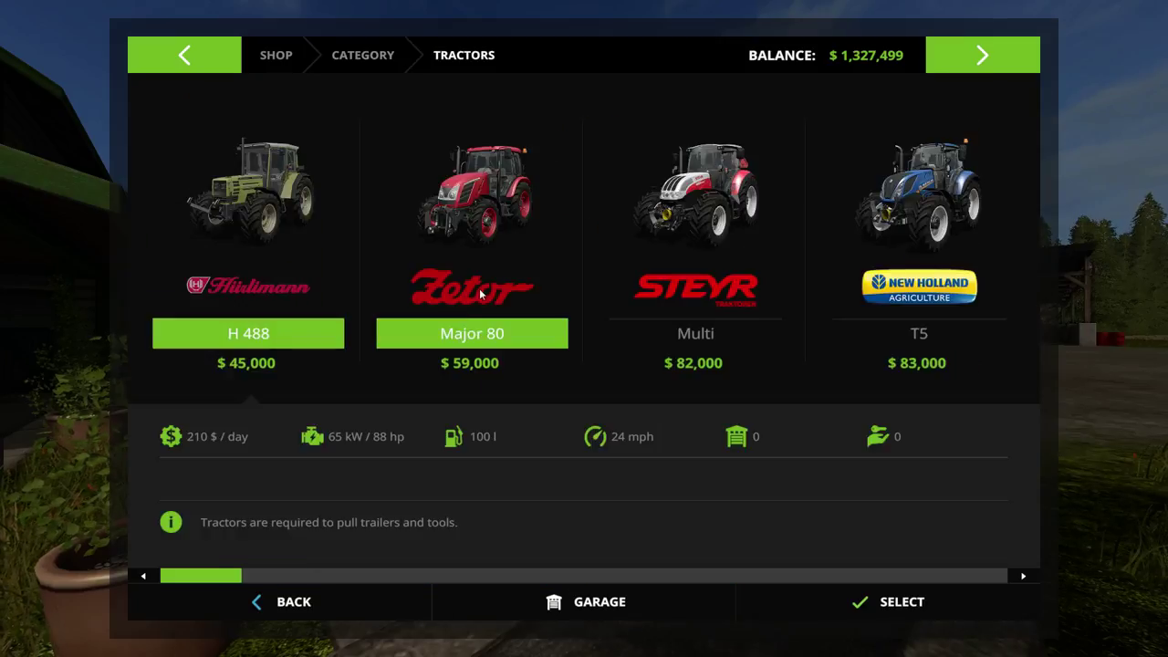
scroll(479, 288, "down", 8)
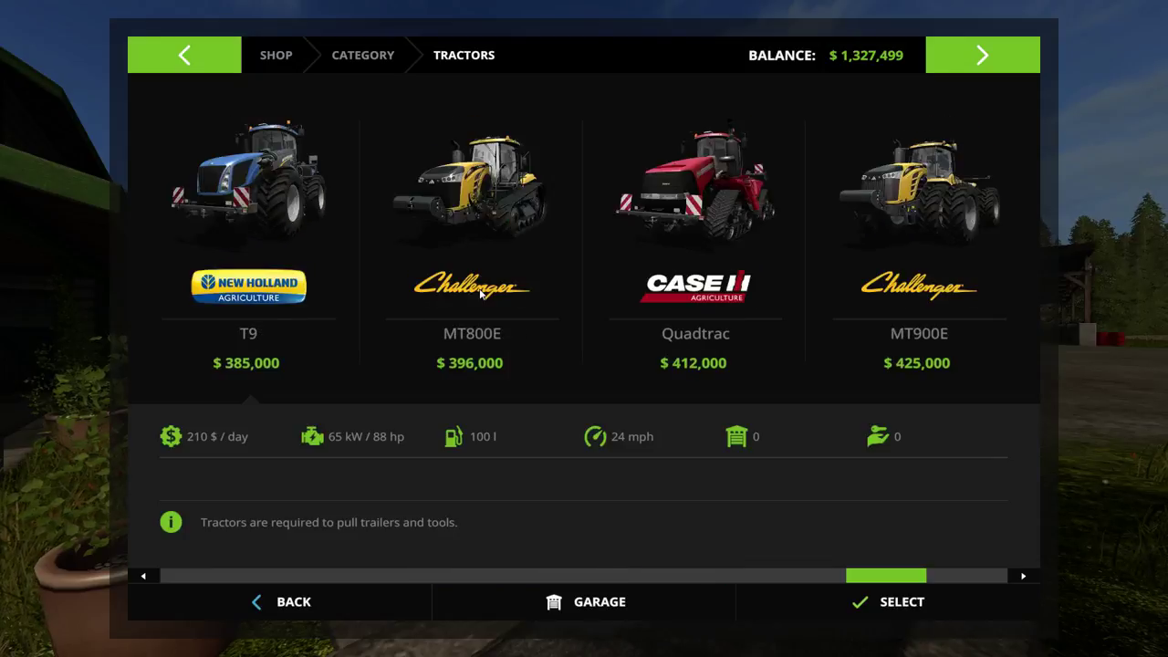
scroll(480, 292, "down", 2)
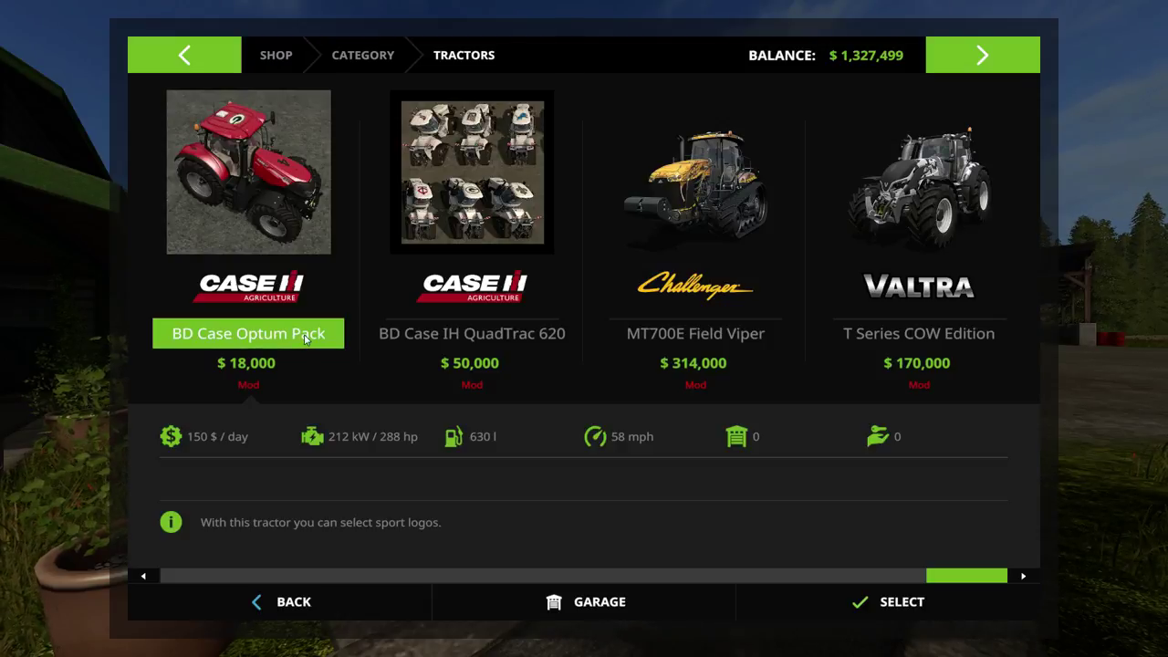
left_click(259, 237)
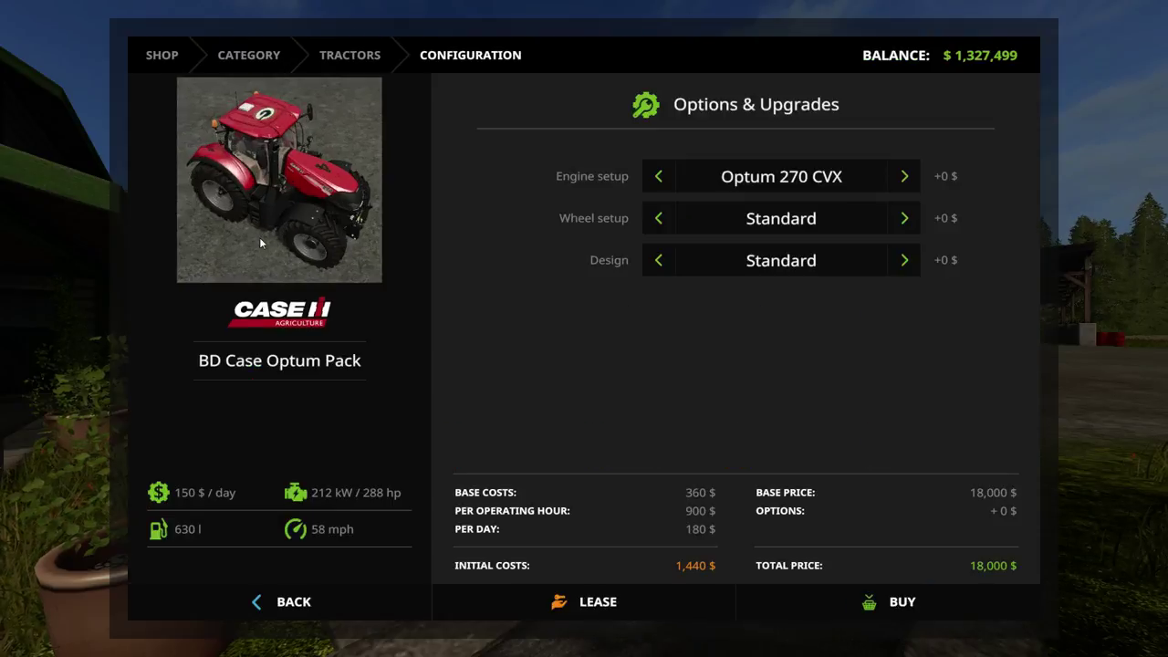
left_click(896, 273)
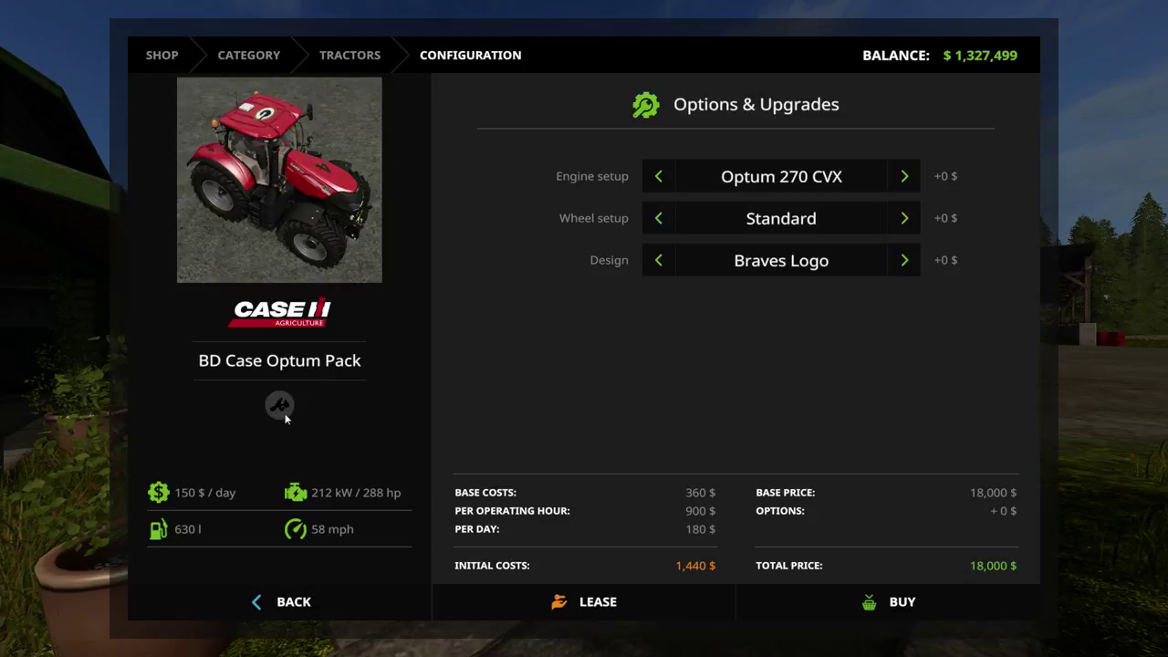
left_click(902, 273)
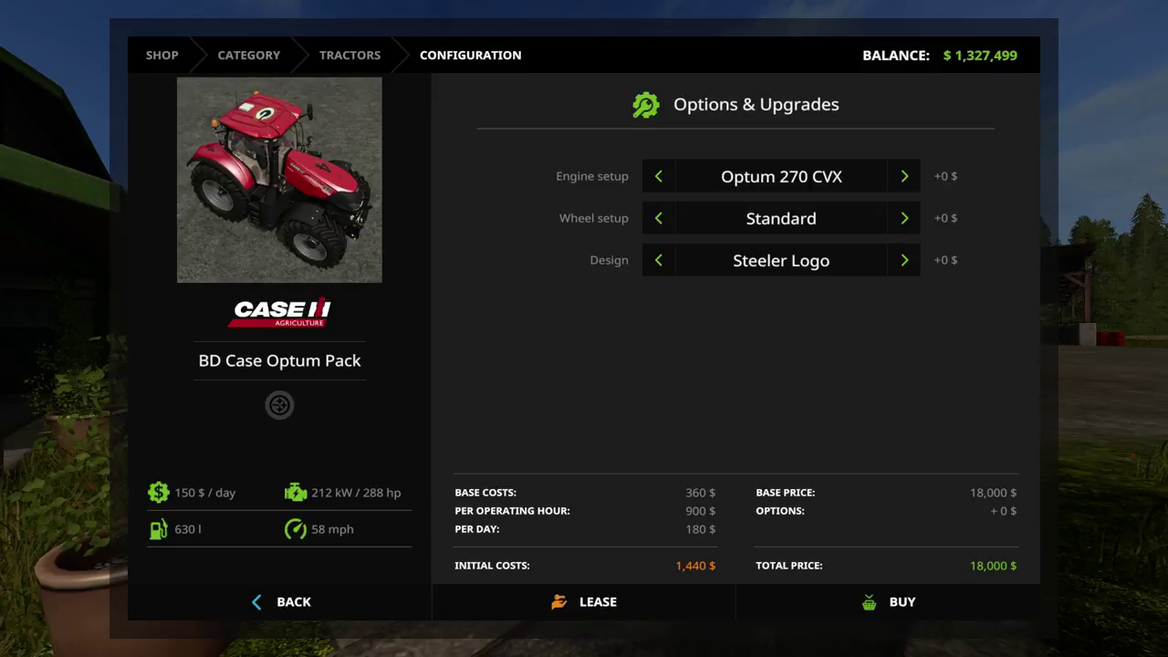
Close Farming Simulator 17 and open caseIHOptumCVX.xml from the BD_Optum_CVX_Sports_Pack mod folder in Notepad++.
key("alt+Tab")
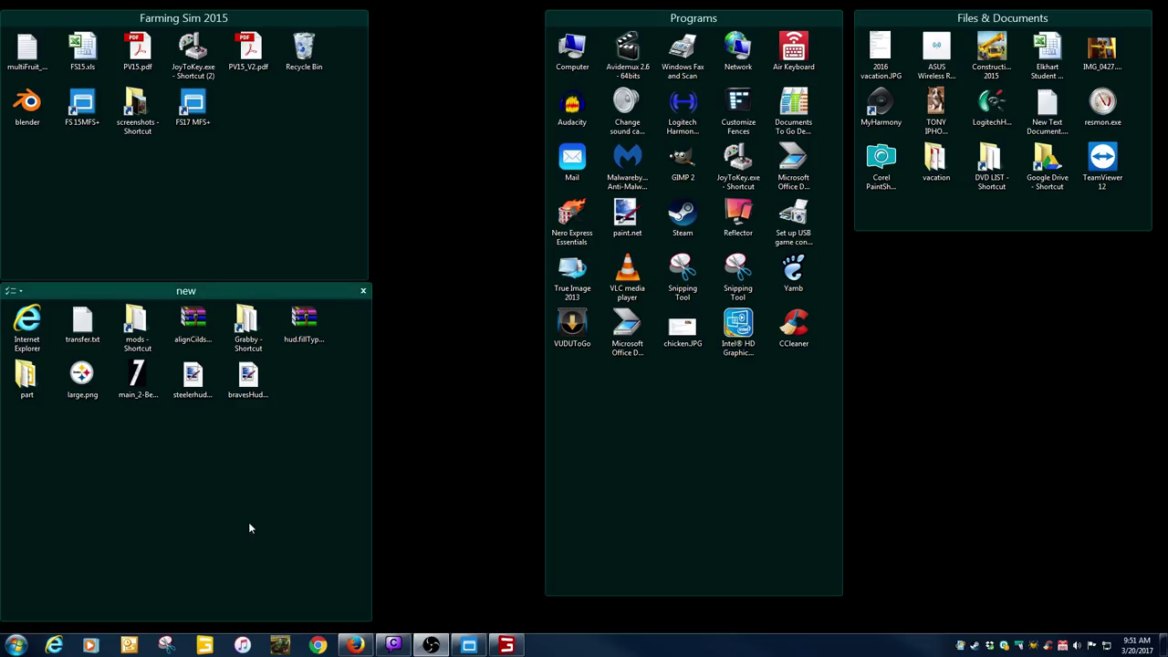
right_click(504, 645)
left_click(483, 614)
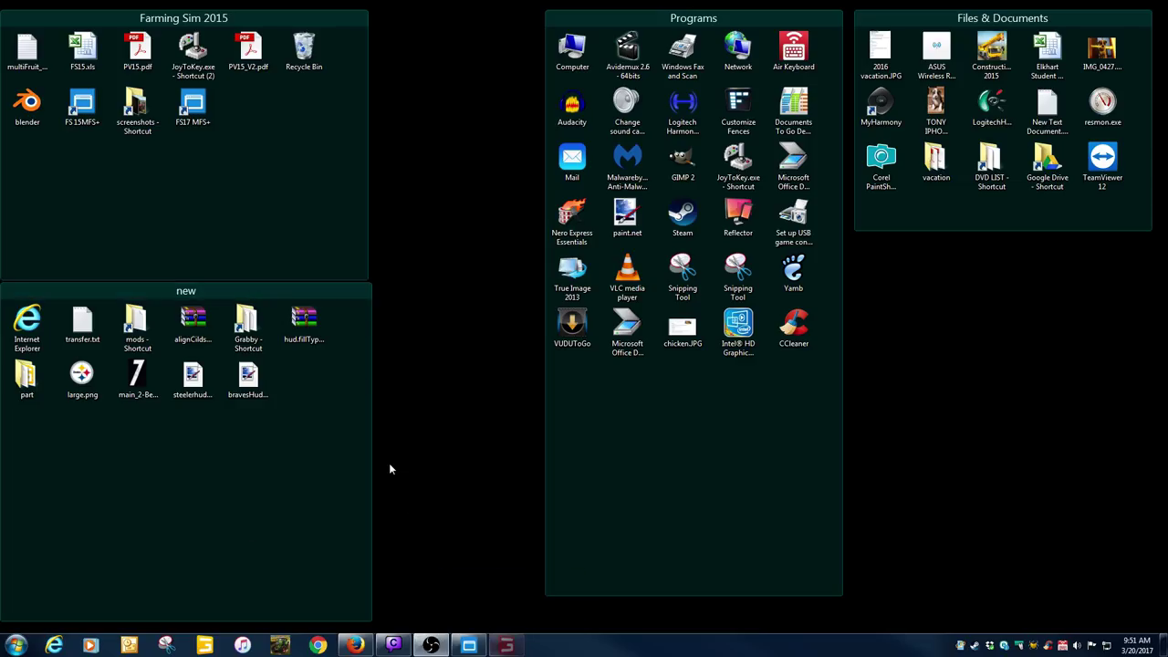
double_click(137, 330)
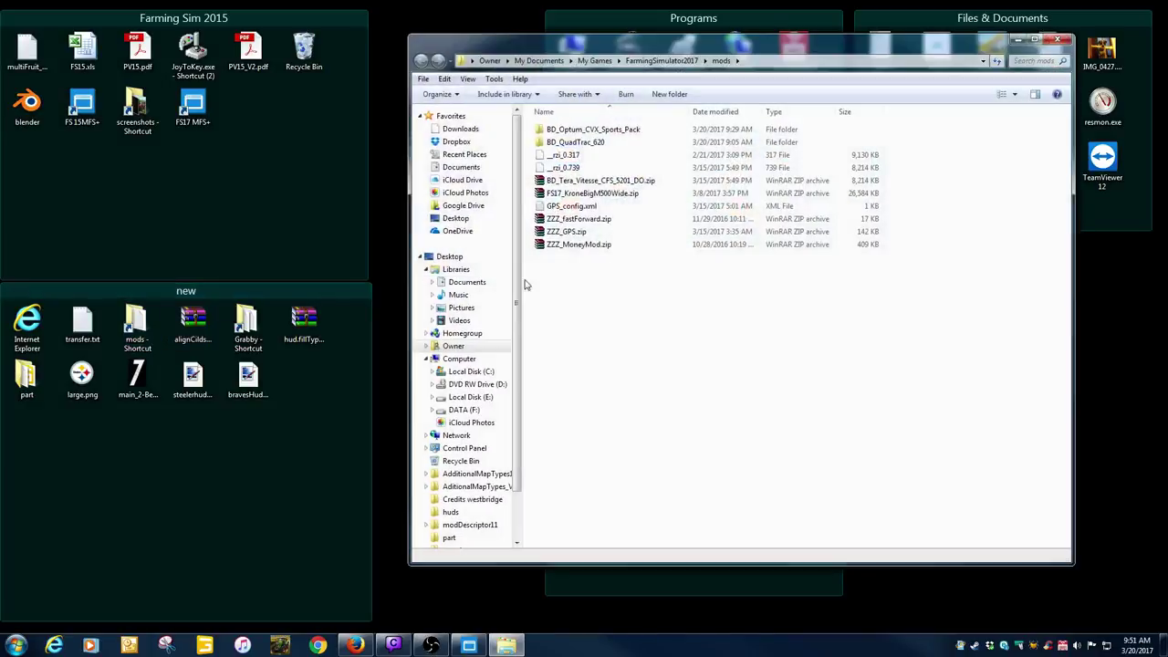
double_click(584, 134)
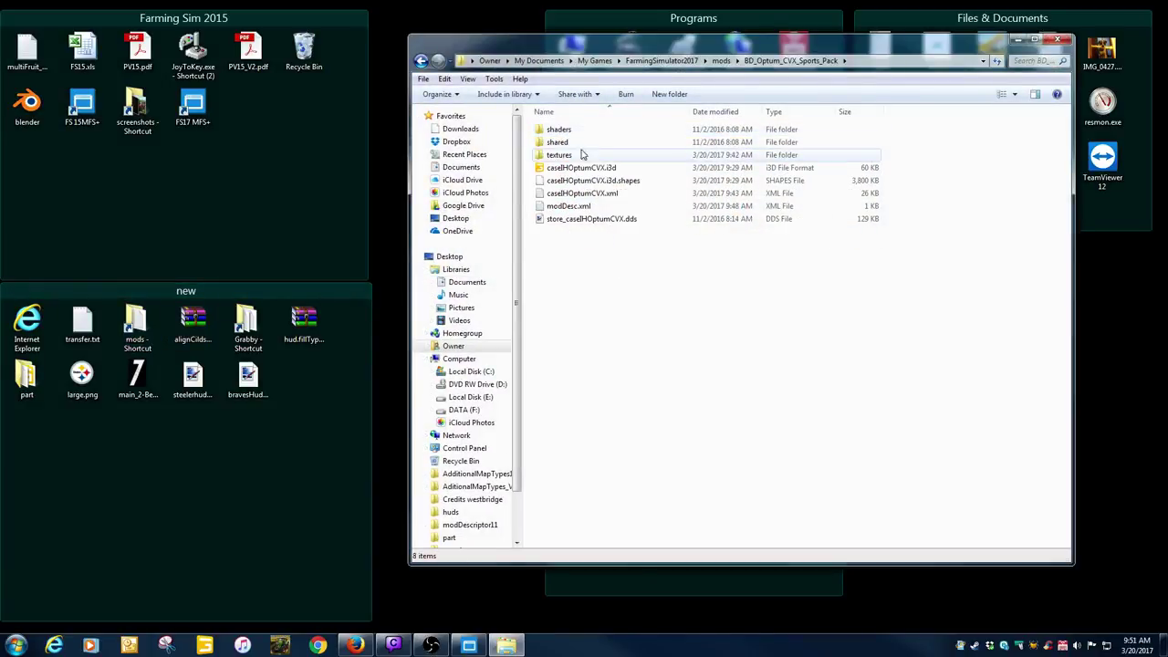
double_click(594, 193)
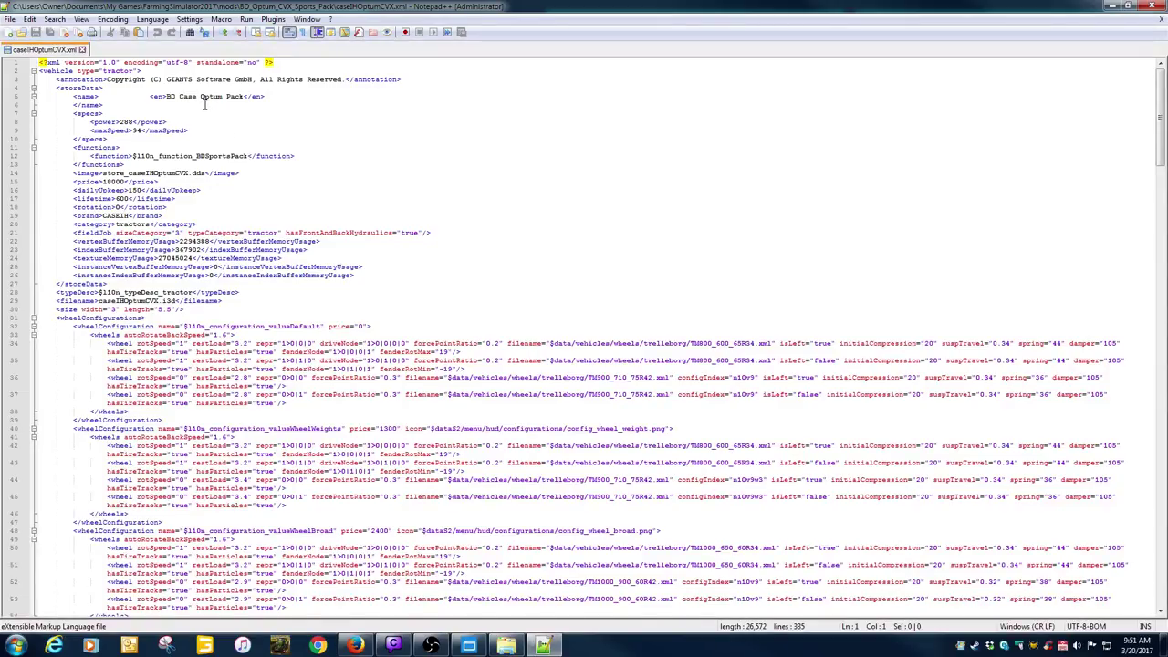
Change the English store name to BD Case Optum Sports Pack, save caseIHOptumCVX.xml and close Notepad++.
left_click(245, 97)
type("Sports")
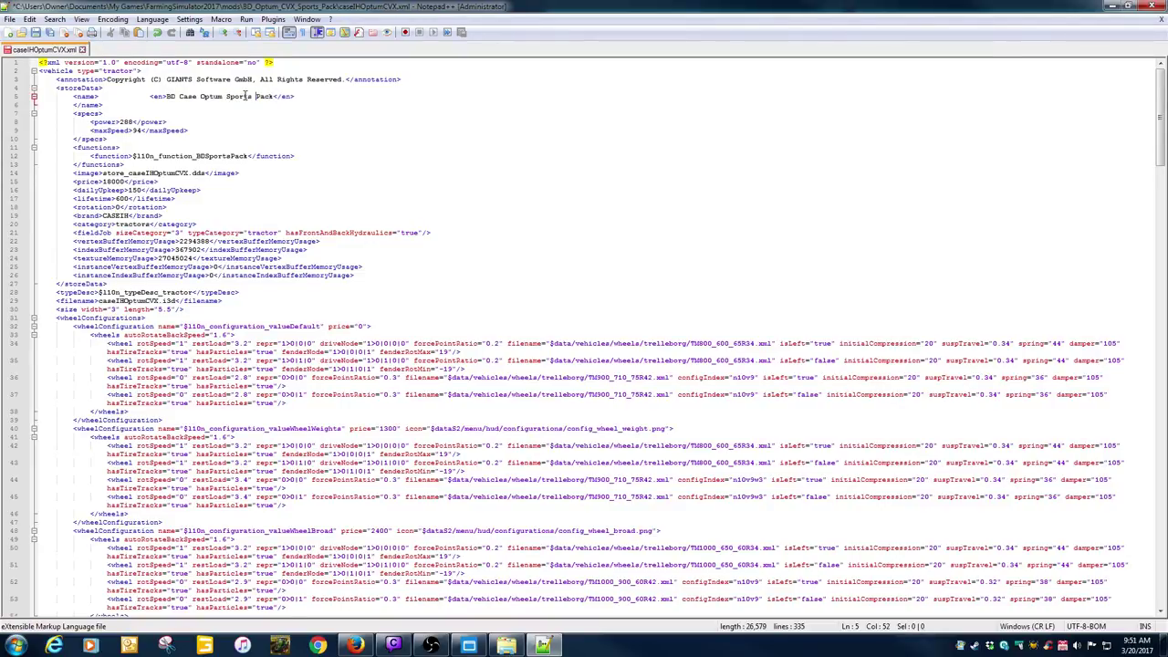
left_click(37, 32)
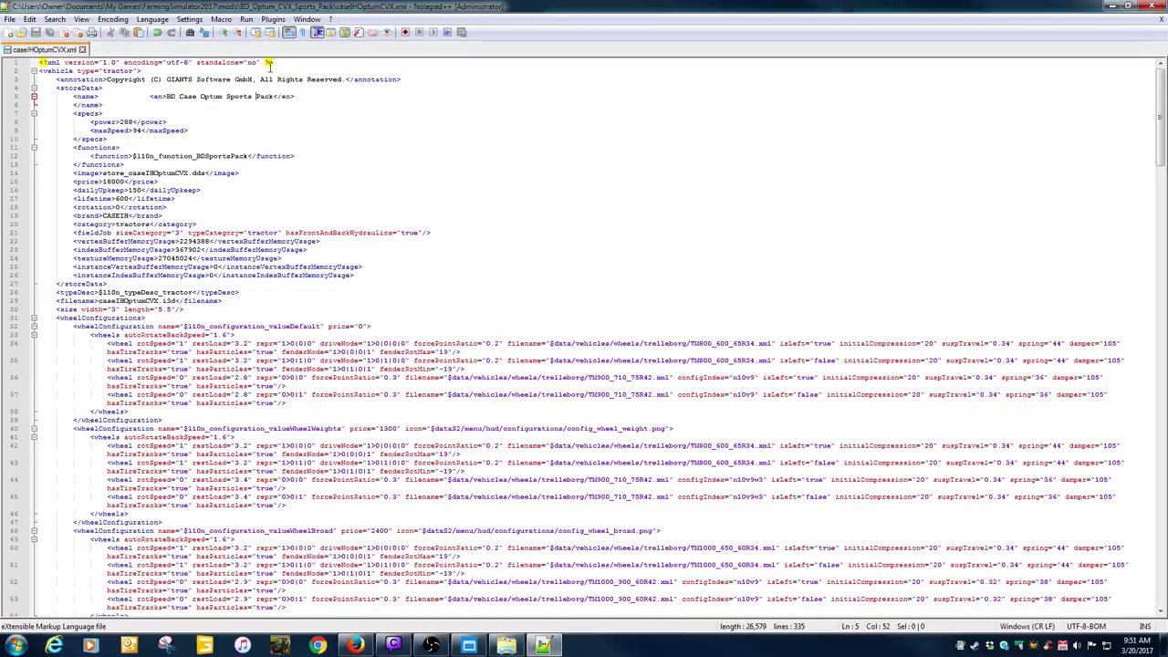
left_click(1162, 20)
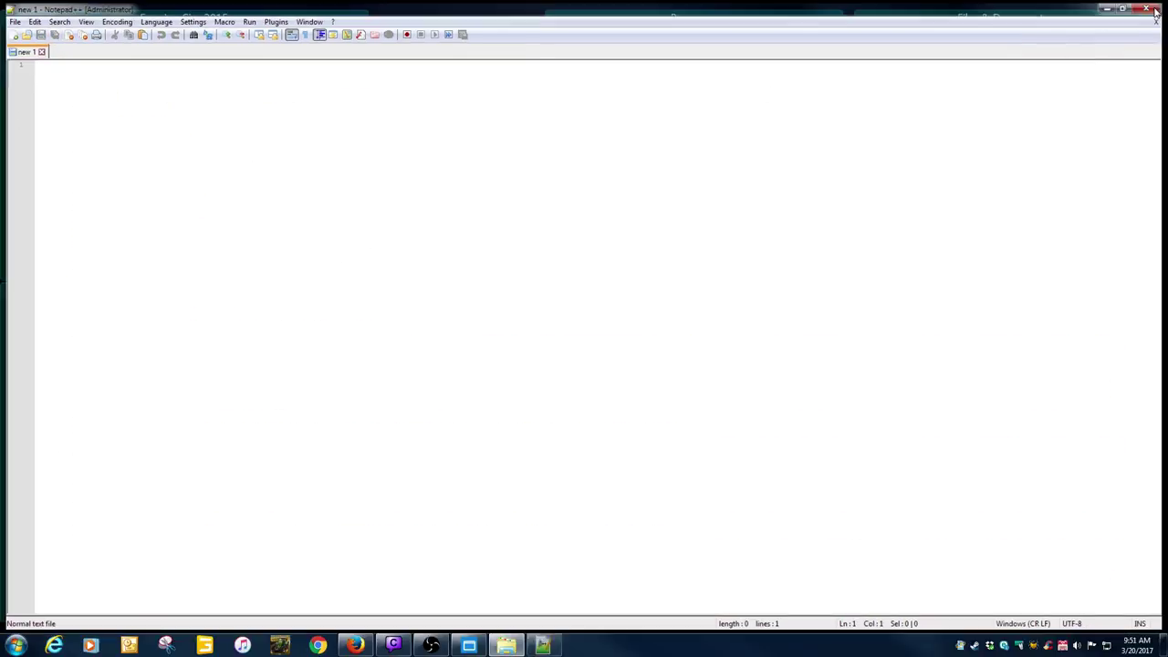
left_click(1152, 6)
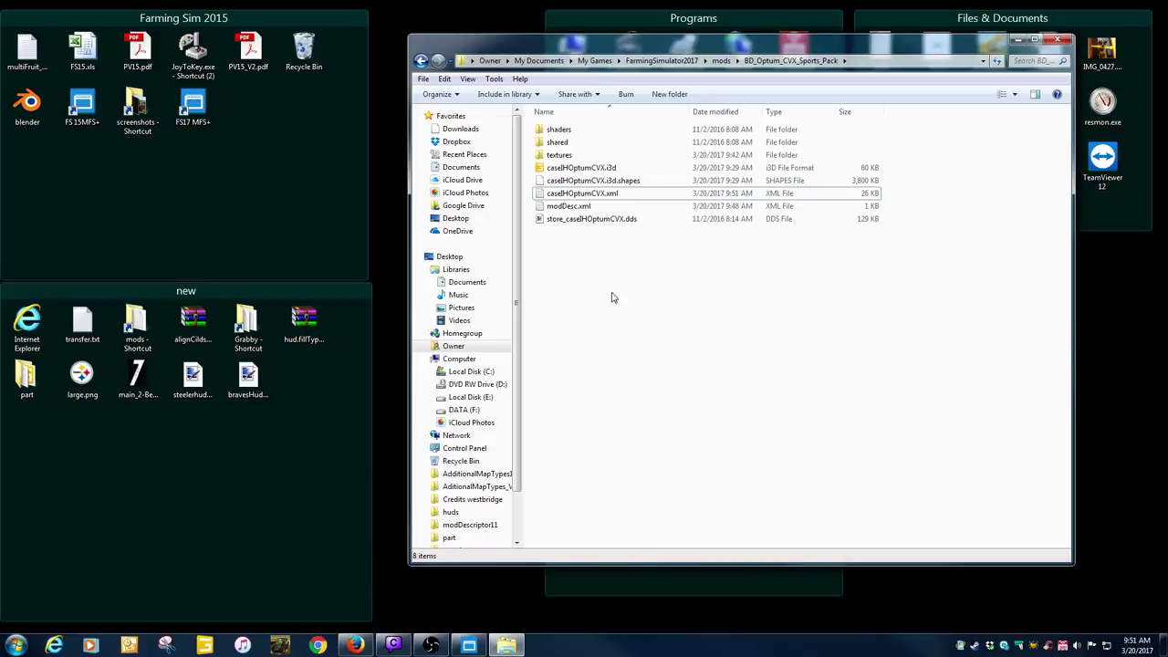
Open caseIHOptumCVX.i3d in GIANTS Editor at full window size, look at the tractor model and close the editor.
double_click(594, 170)
double_click(549, 289)
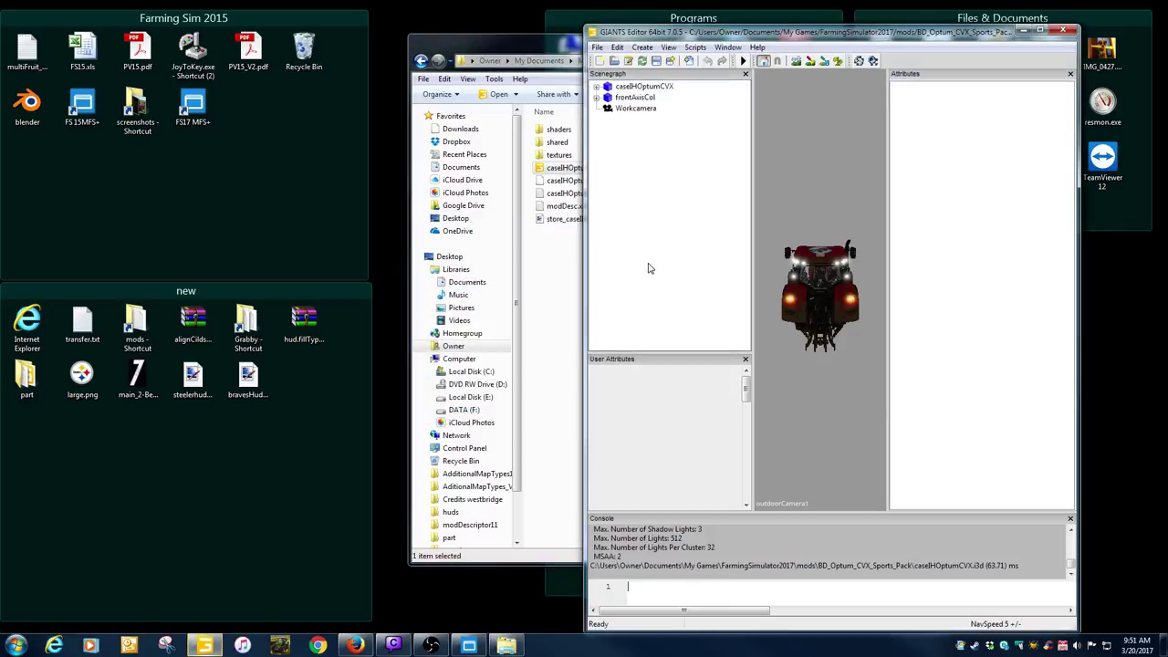
left_click(1039, 30)
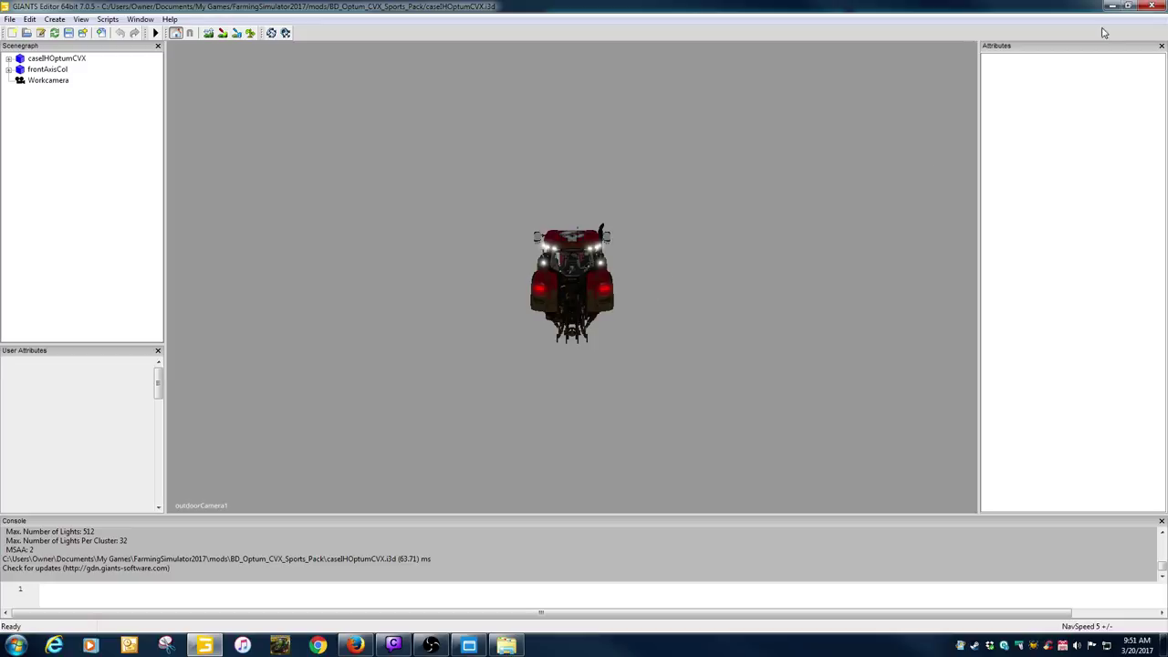
left_click(1153, 8)
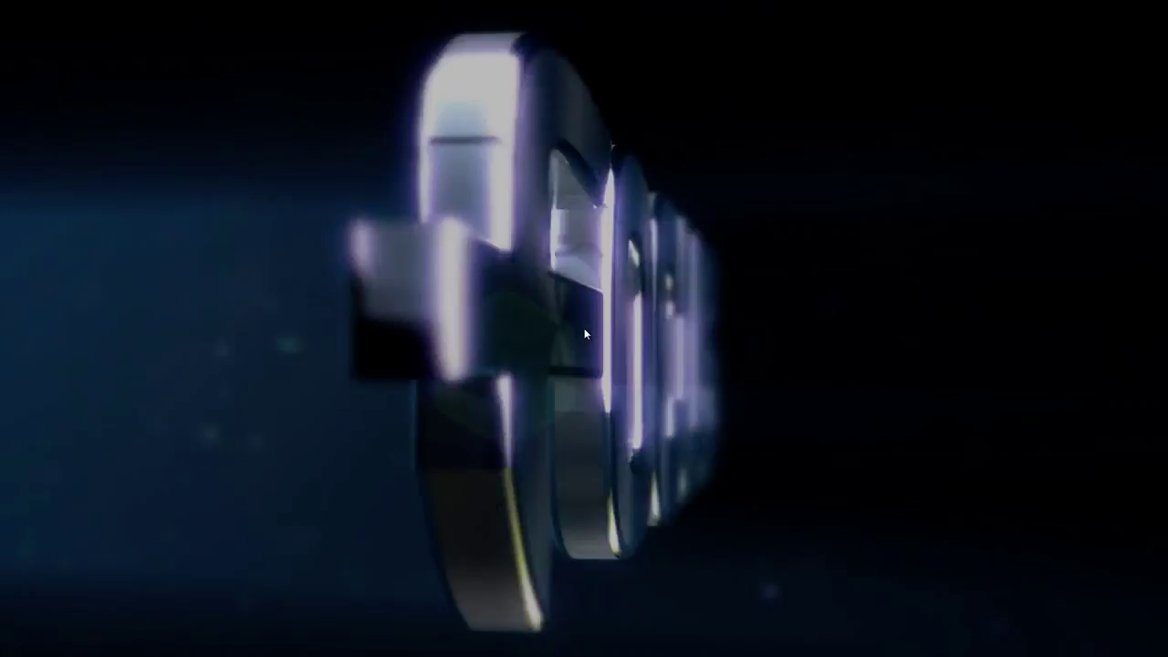
Start Savegame 6 in Farming Simulator 17 with all mods selected, accepting the missing downloadable content.
left_click(584, 331)
left_click(584, 331)
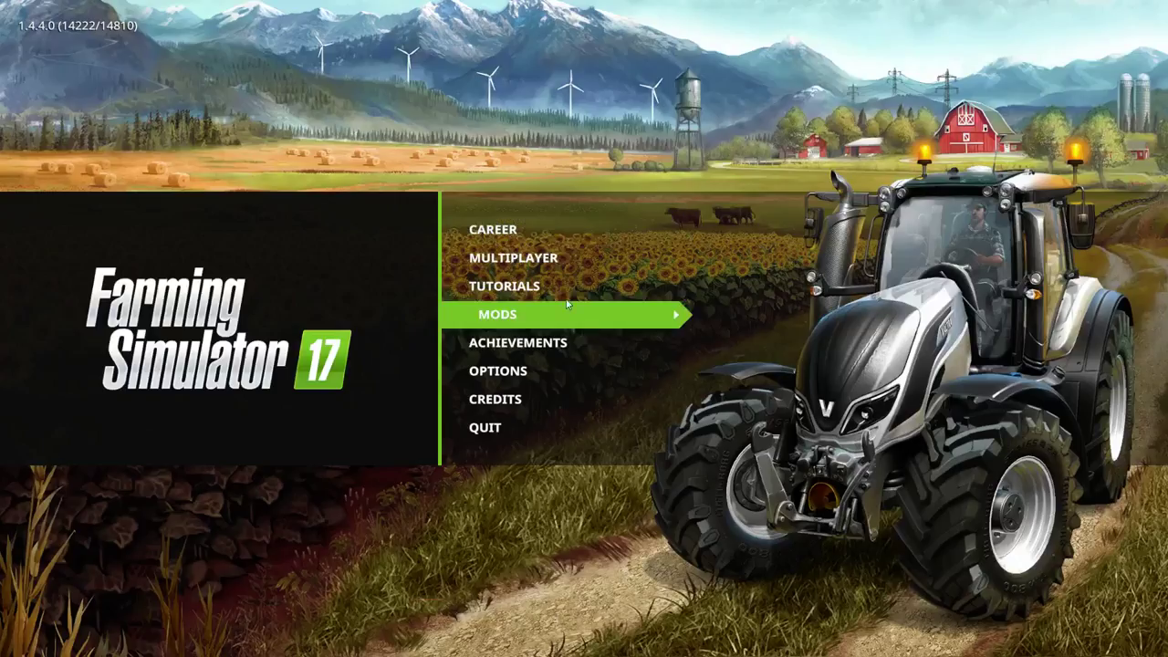
left_click(557, 233)
double_click(602, 242)
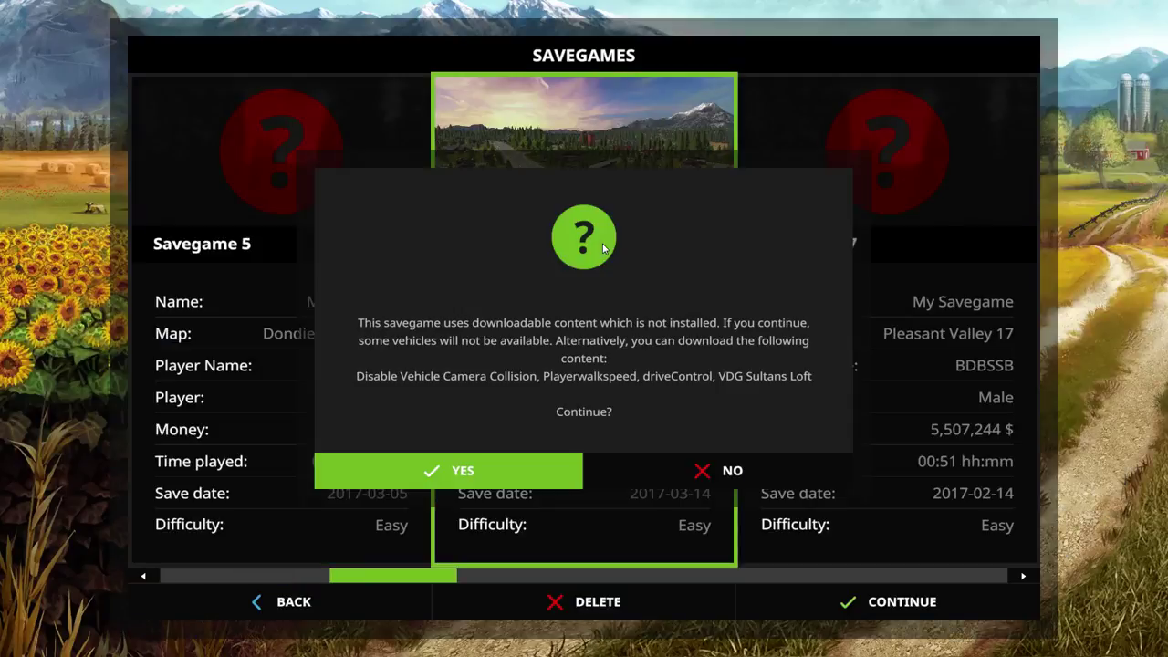
left_click(562, 472)
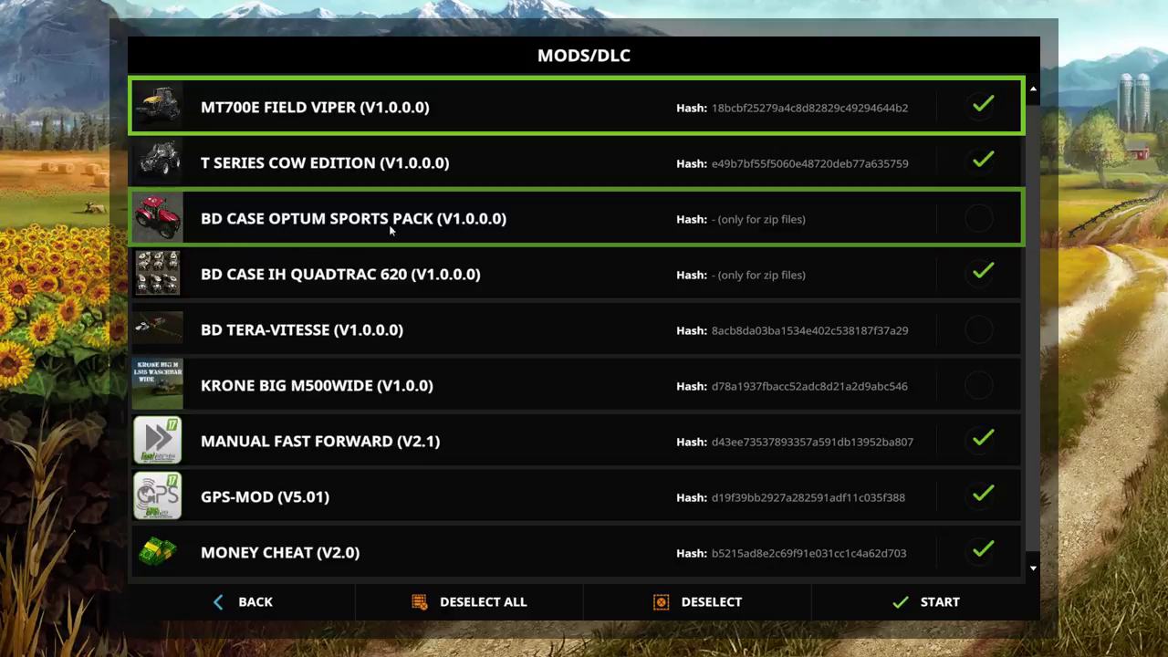
left_click(536, 594)
left_click(535, 594)
left_click(877, 598)
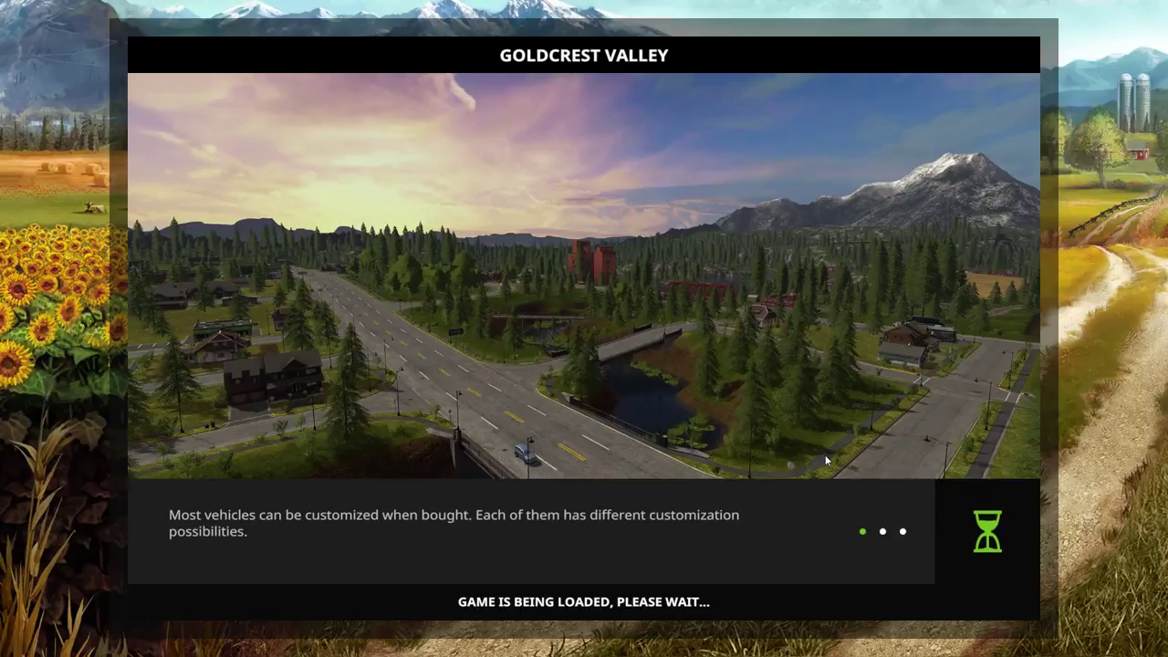
left_click(746, 600)
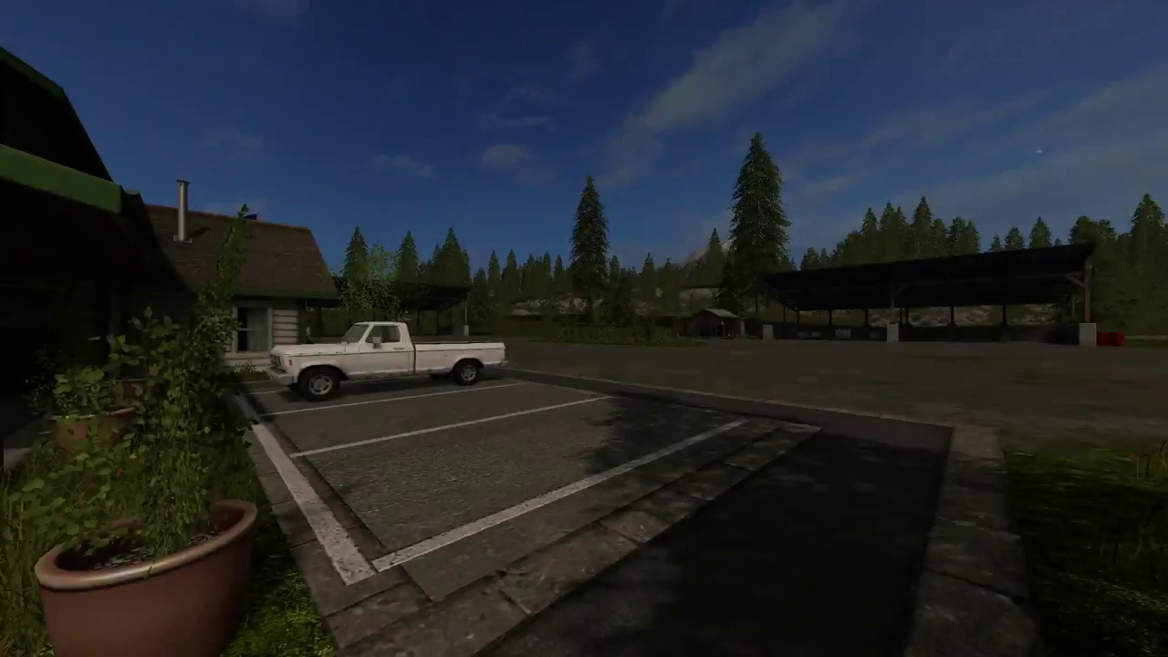
Buy the BD Case Optum Sports Pack tractor from the shop with the Standard design.
key("p")
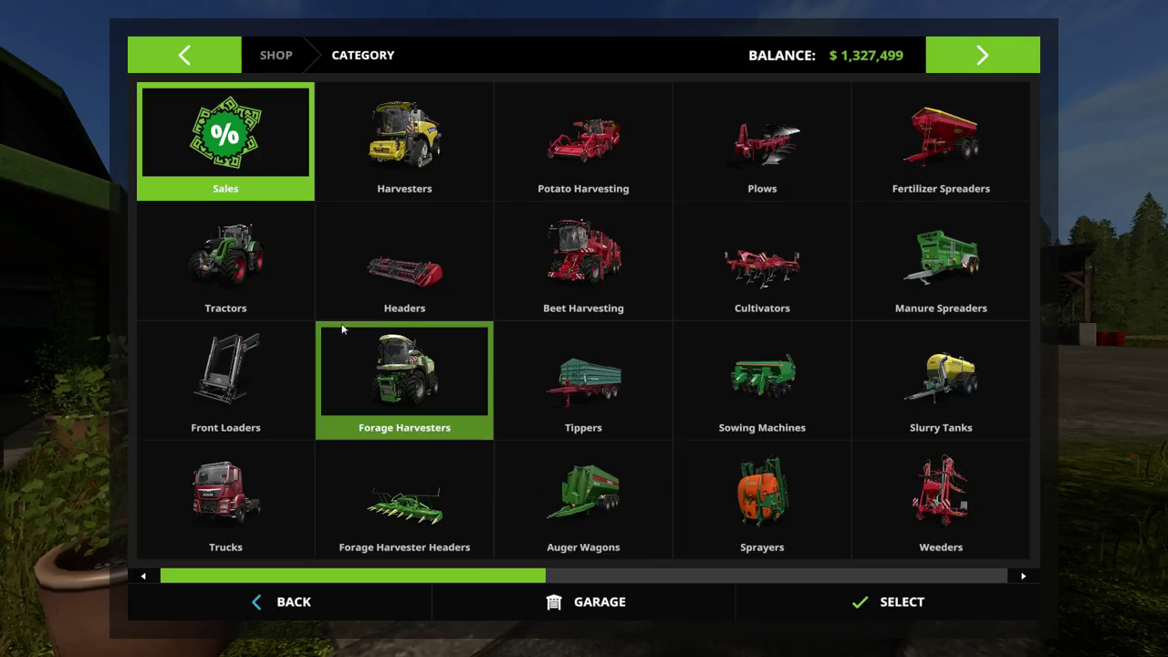
left_click(296, 297)
scroll(501, 246, "down", 15)
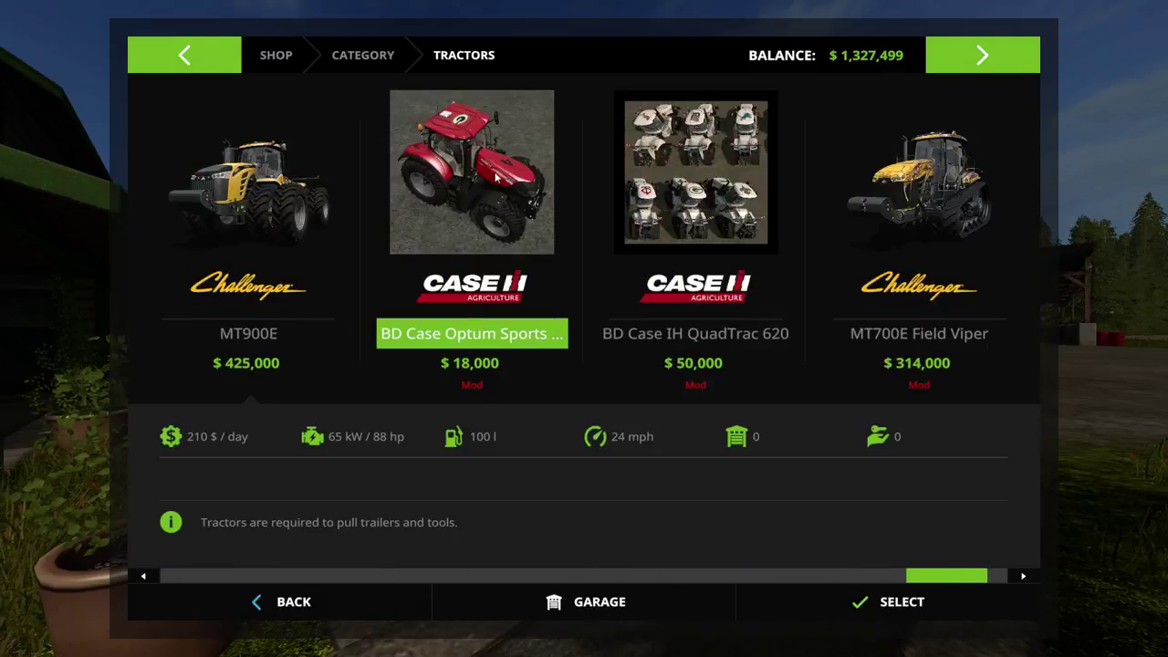
left_click(470, 338)
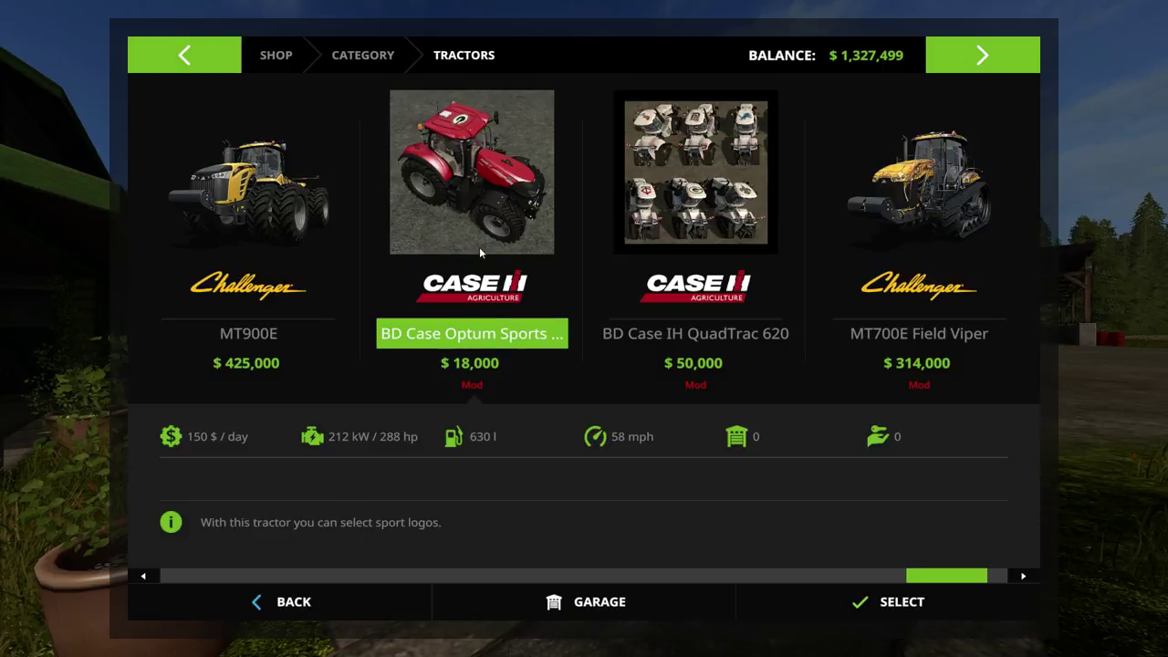
left_click(450, 214)
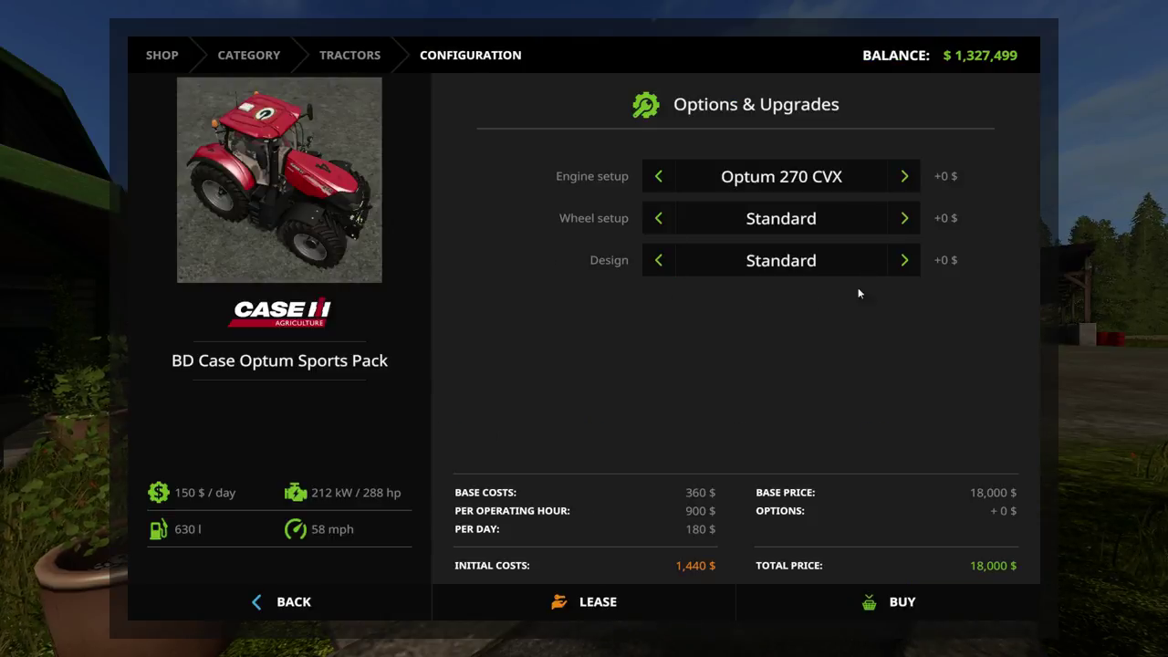
left_click(851, 589)
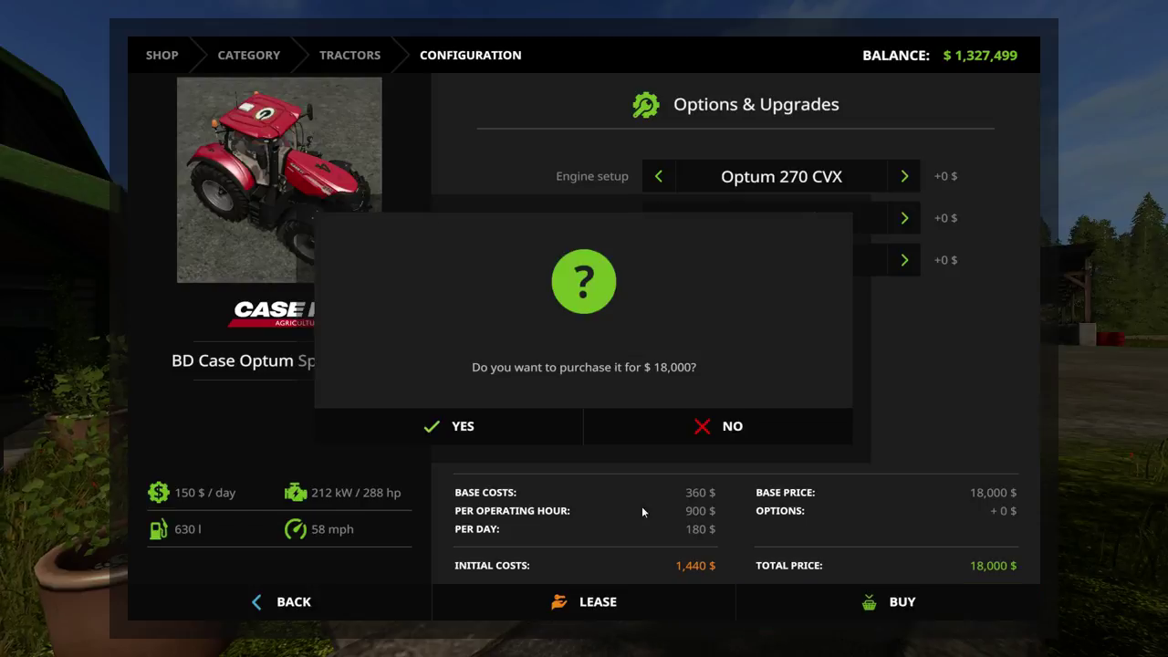
left_click(528, 430)
Buy another BD Case Optum Sports Pack tractor with the Braves Logo design.
left_click(903, 272)
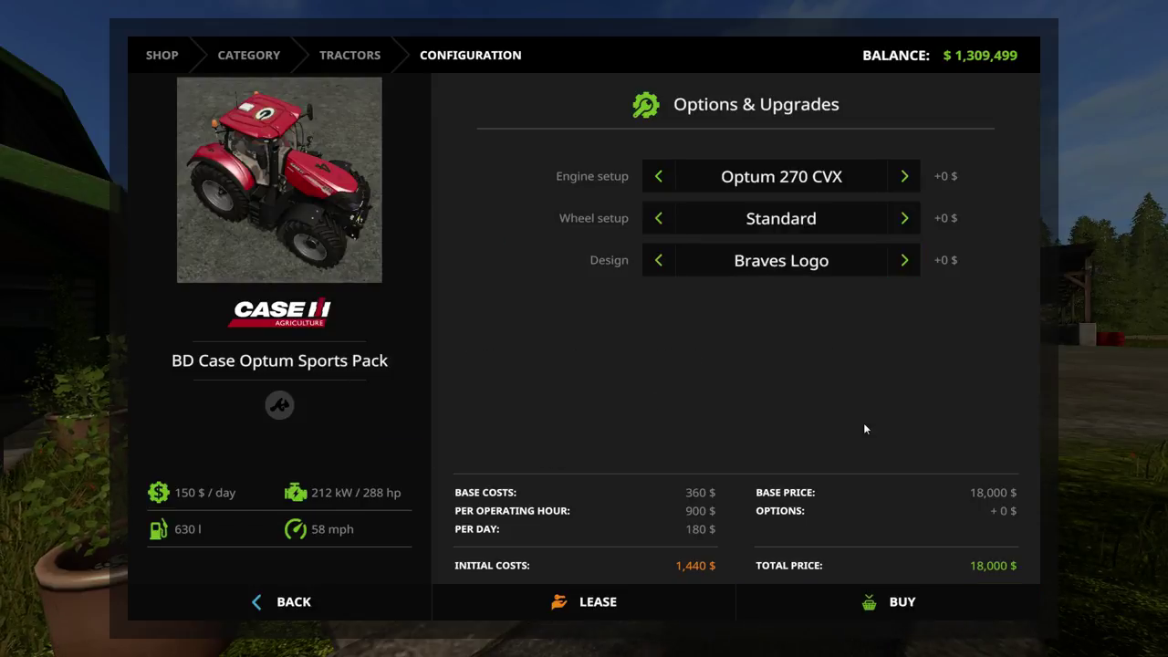
left_click(839, 590)
left_click(531, 431)
left_click(528, 433)
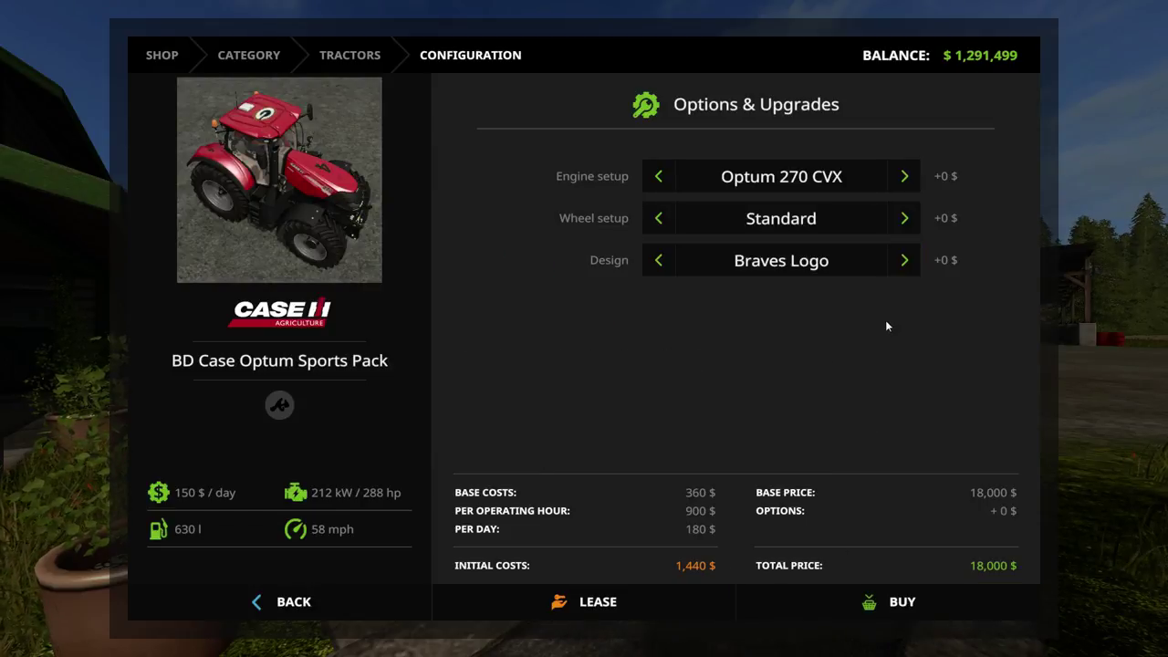
Buy a third BD Case Optum Sports Pack tractor with the Steeler Logo design and leave the shop for the map overview.
left_click(904, 260)
left_click(783, 597)
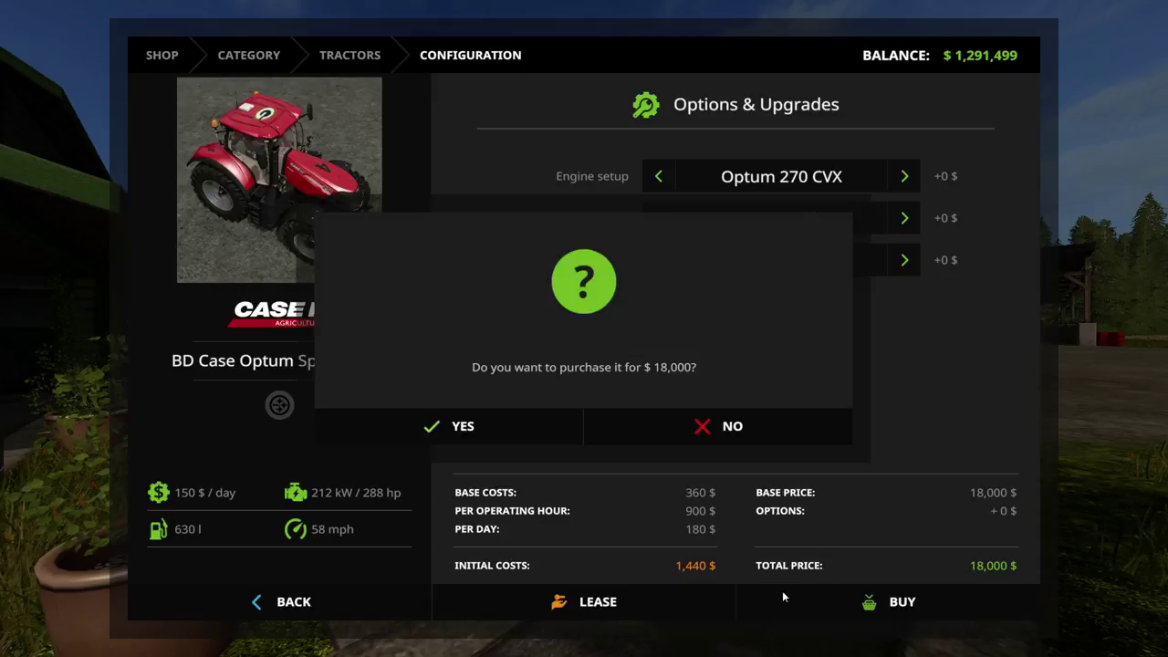
left_click(556, 425)
left_click(556, 418)
key("Escape")
key("Escape")
key("Escape")
key("Escape")
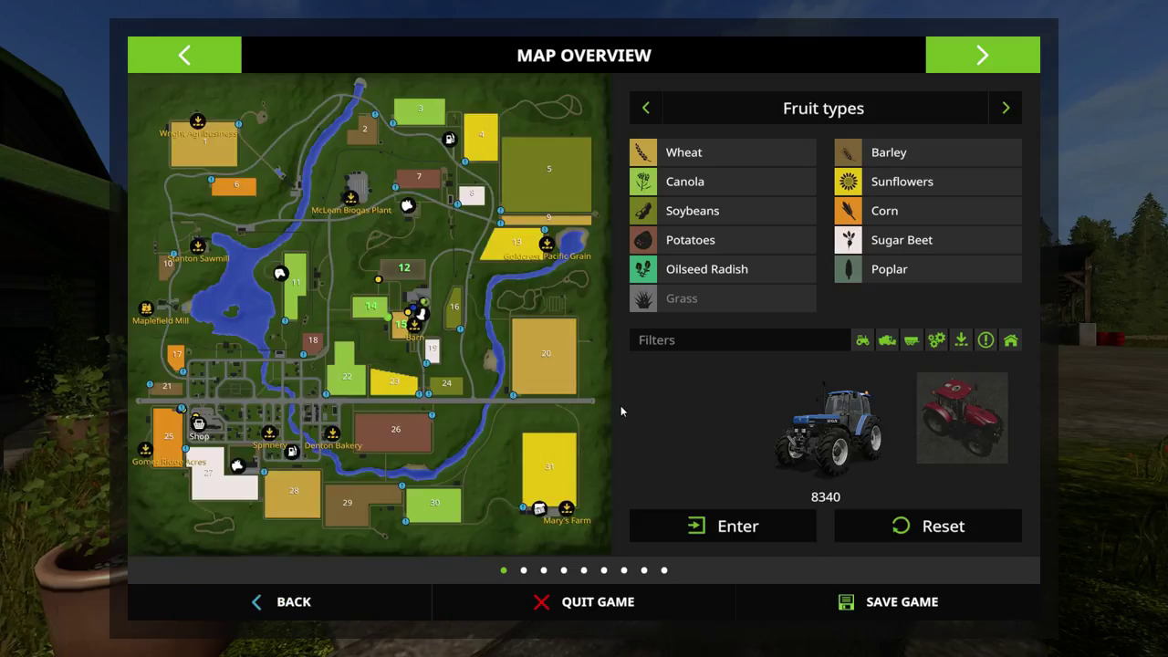
Reset the first BD Case Optum Sports Pack tractor to the shop.
left_click(932, 464)
left_click(919, 525)
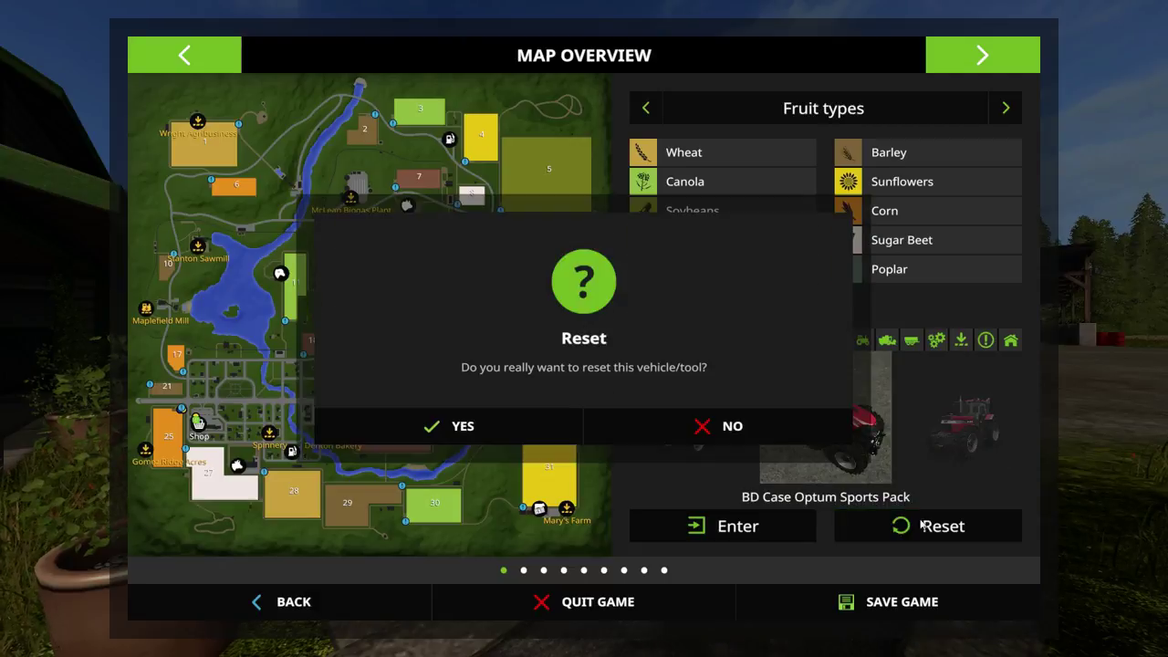
left_click(539, 424)
left_click(539, 422)
Find the second BD Case Optum Sports Pack tractor in the vehicle list and reset it to the shop.
left_click(965, 438)
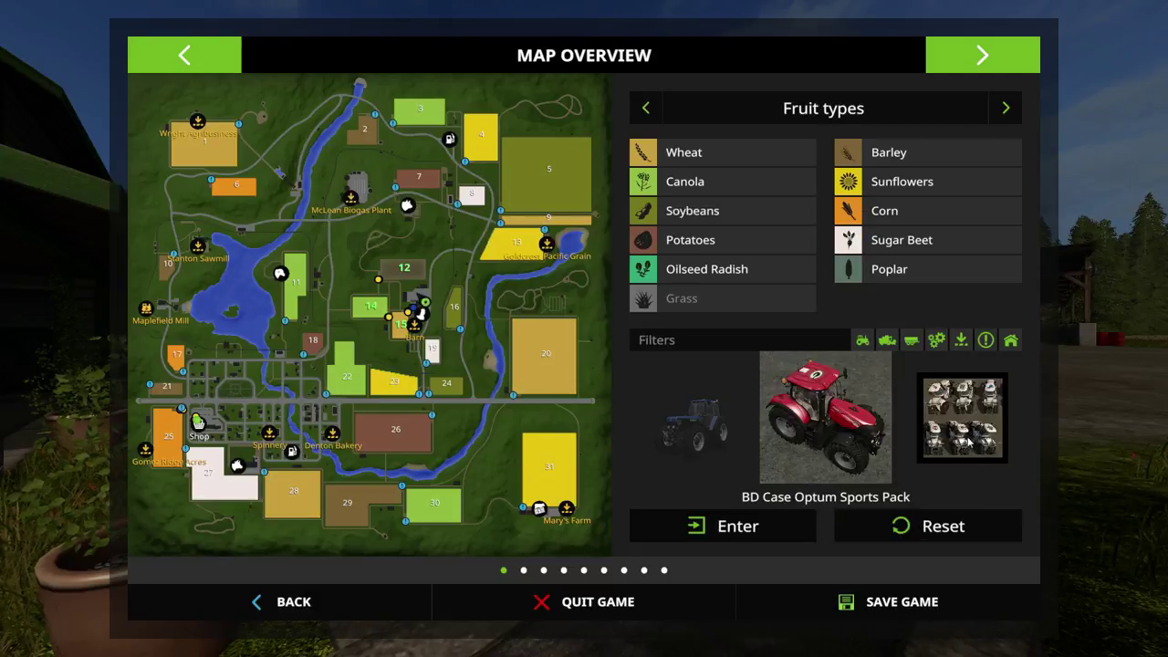
left_click(969, 441)
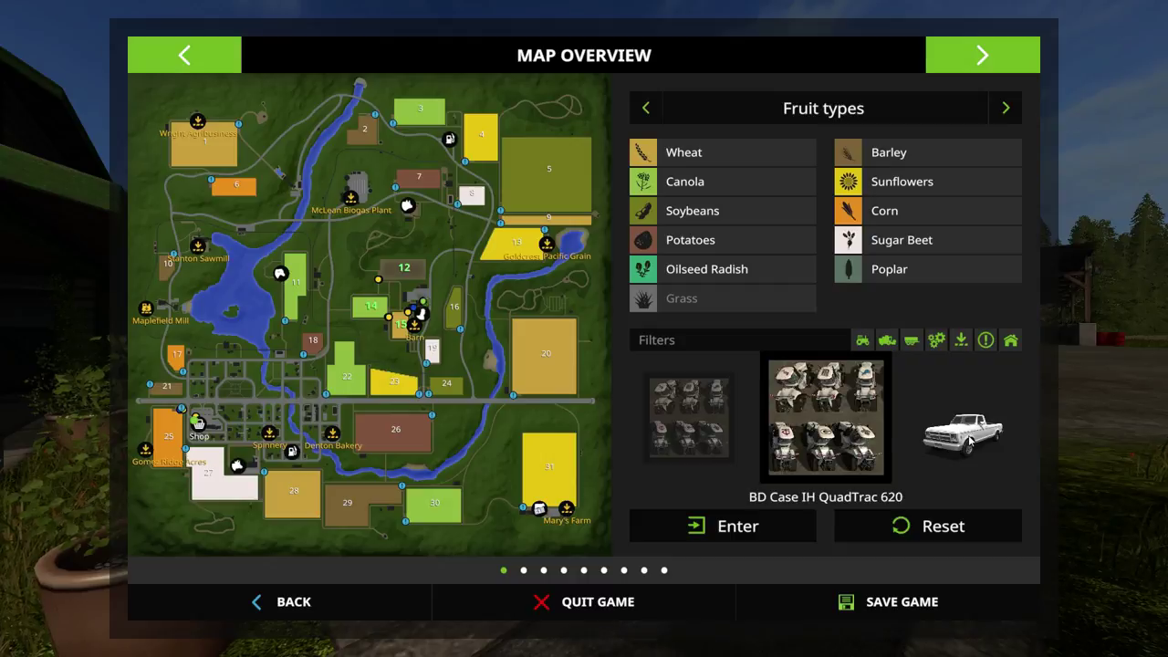
left_click(968, 441)
left_click(965, 438)
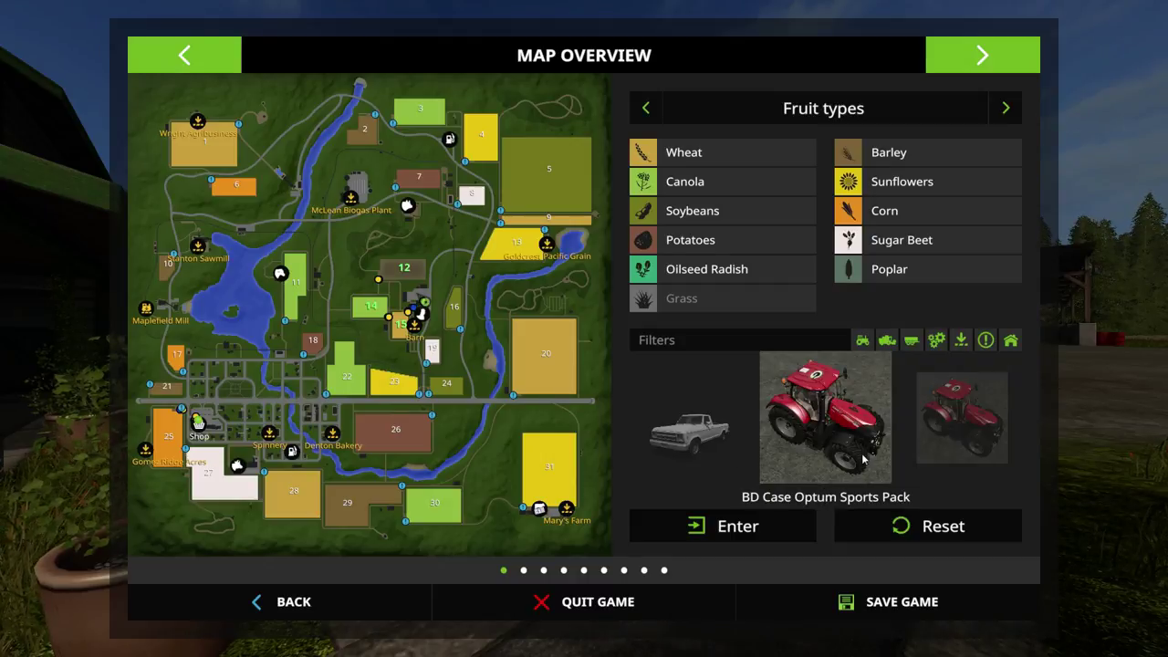
left_click(883, 524)
left_click(574, 427)
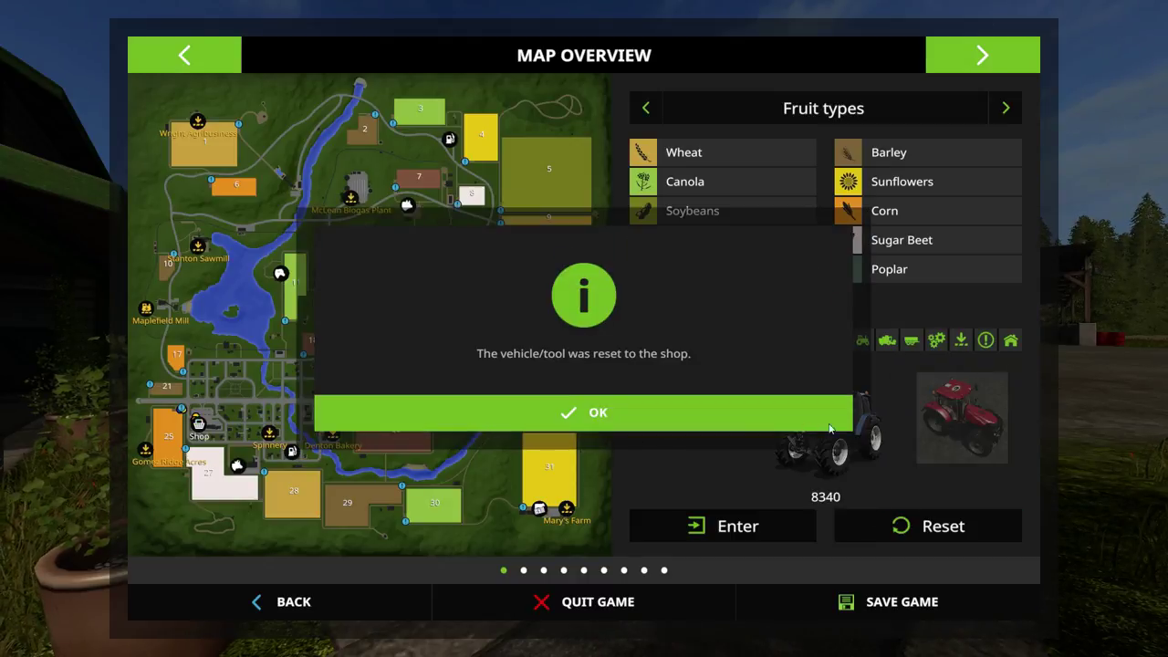
left_click(664, 425)
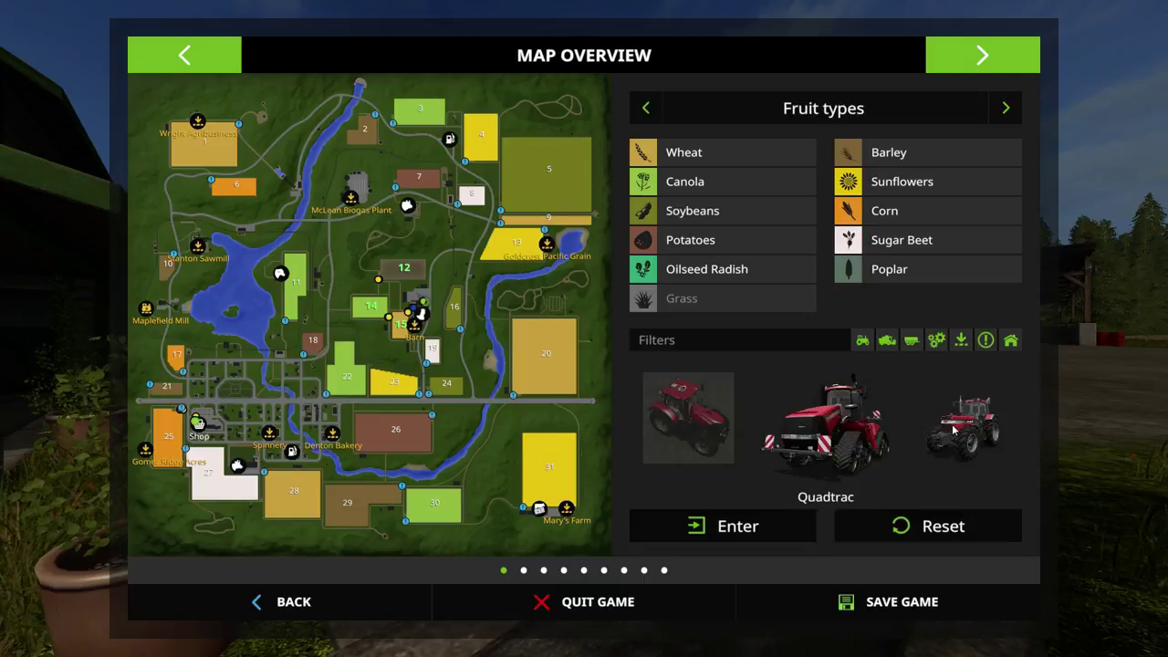
Reset the remaining BD Case Optum Sports Pack tractor to the shop and return to the game.
left_click(953, 430)
left_click(954, 430)
left_click(953, 430)
left_click(953, 429)
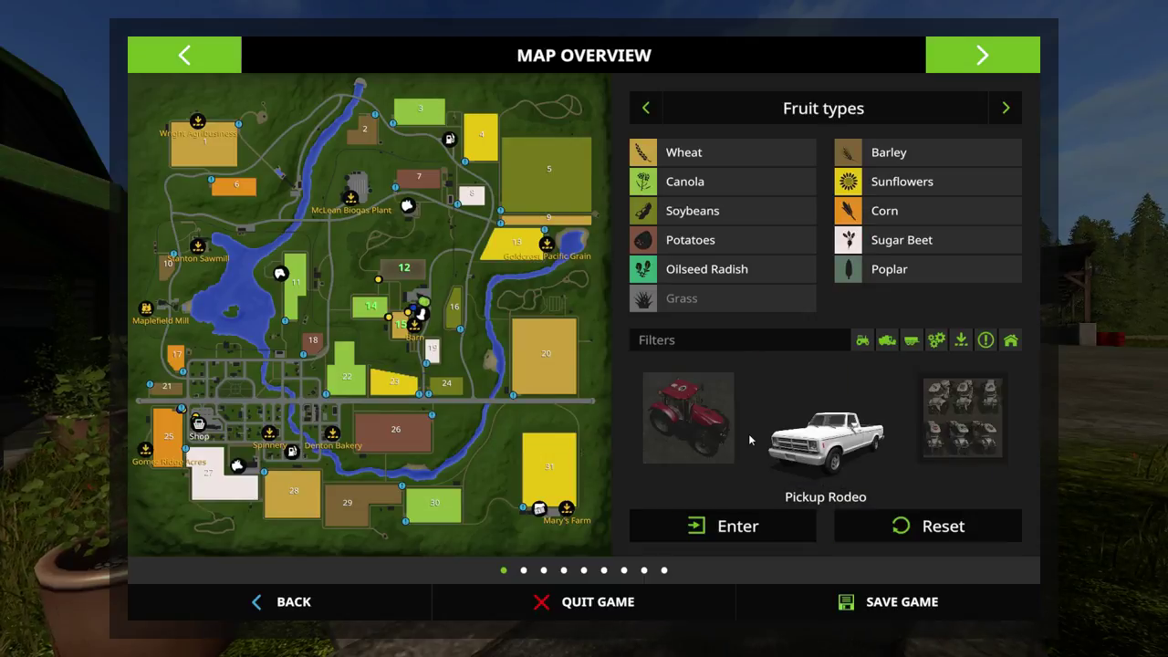
left_click(689, 420)
left_click(927, 525)
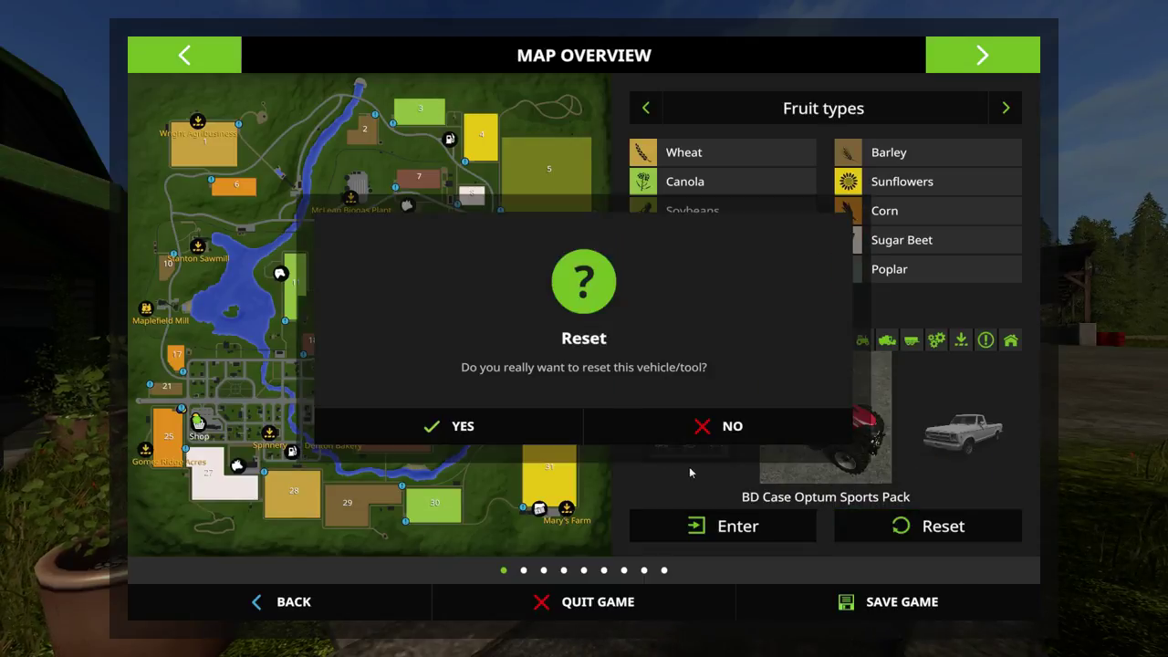
left_click(539, 428)
left_click(538, 418)
key("Escape")
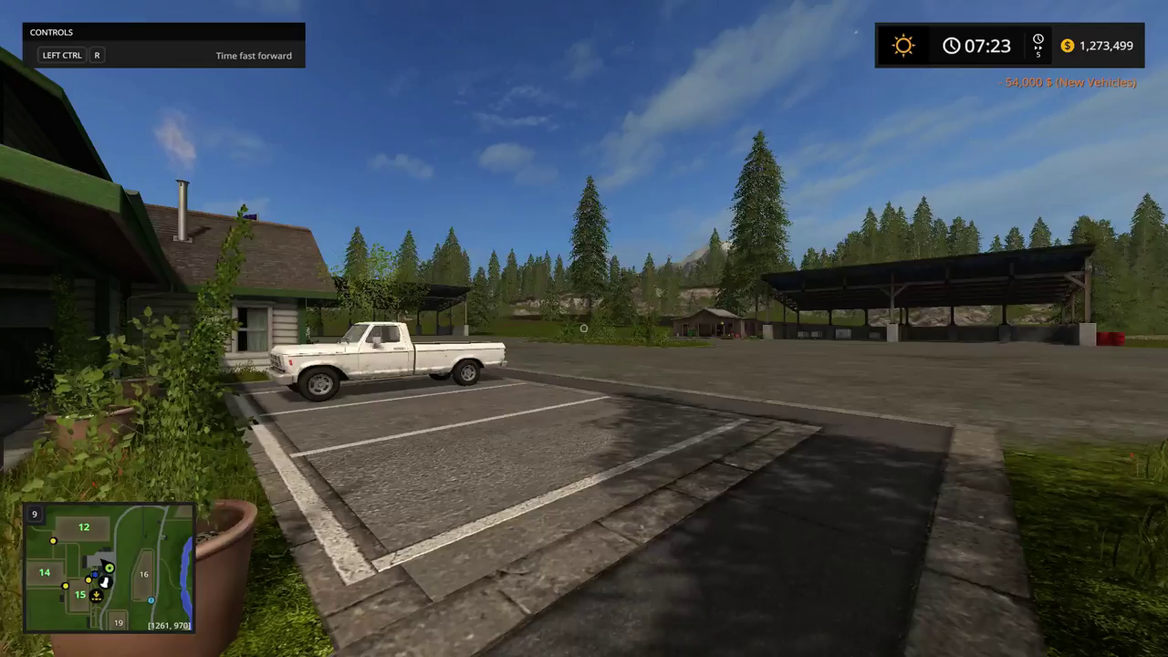
Switch to the separately parked Optum tractor and park it in line beside the other two Optum tractors.
key("Tab")
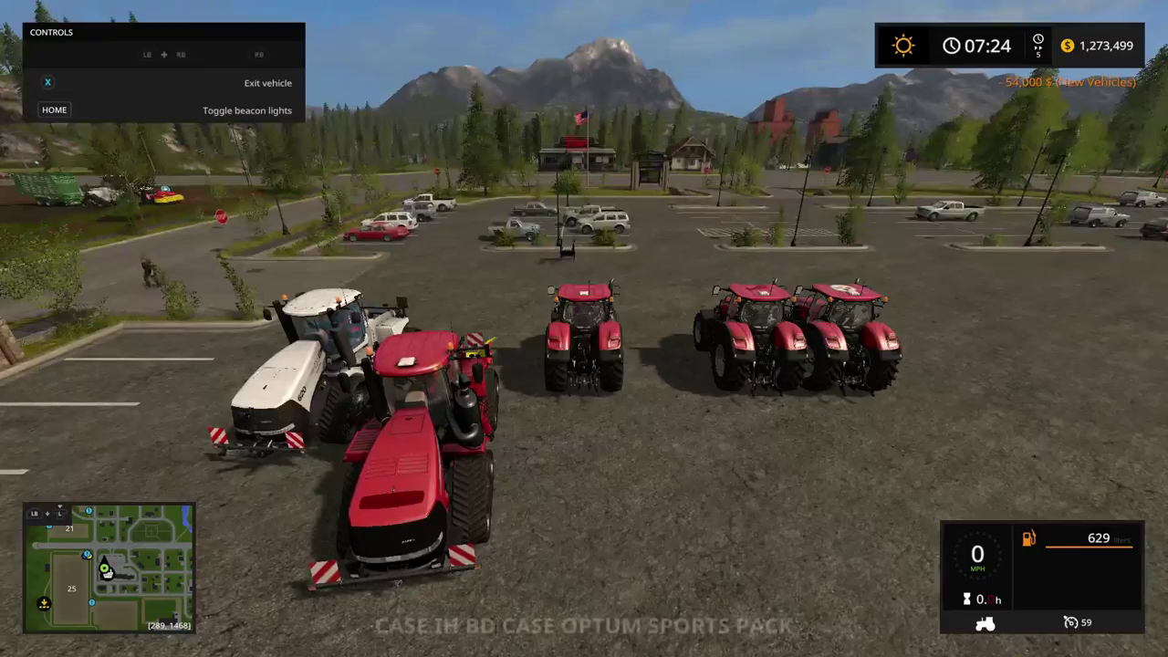
key("w")
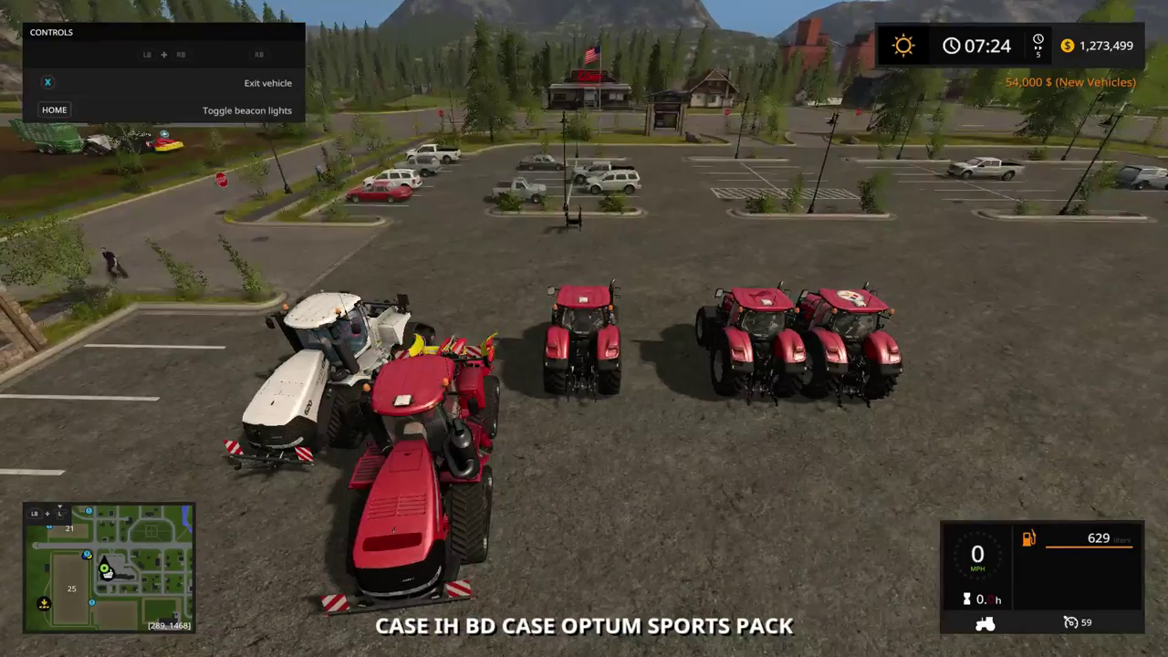
key("w")
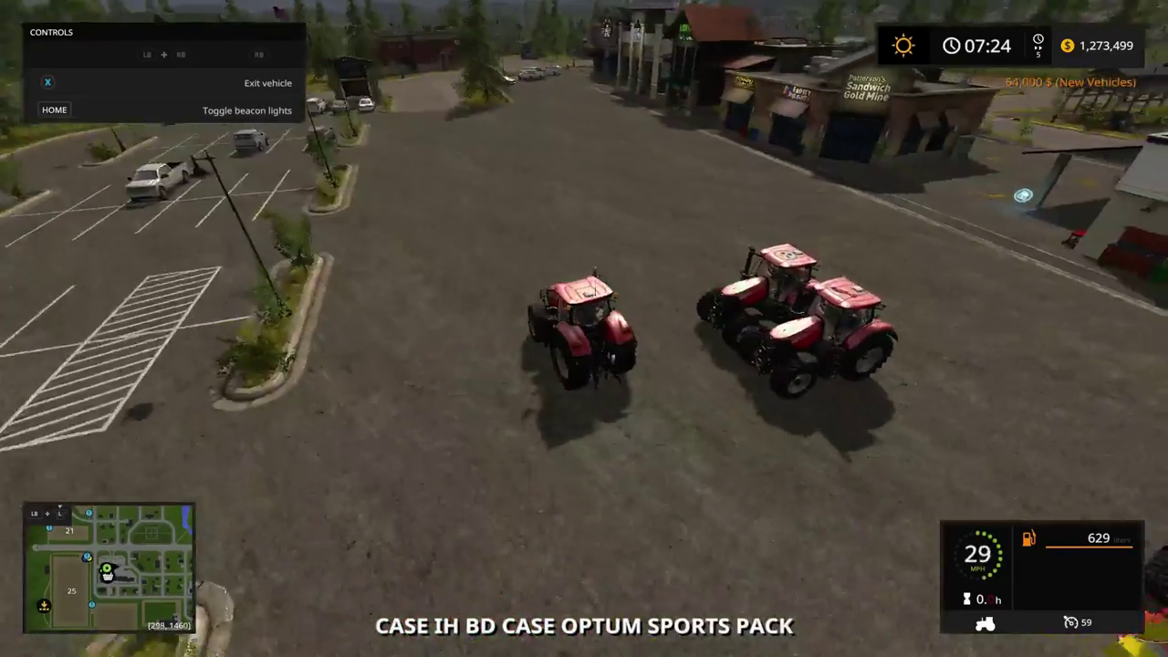
key("d")
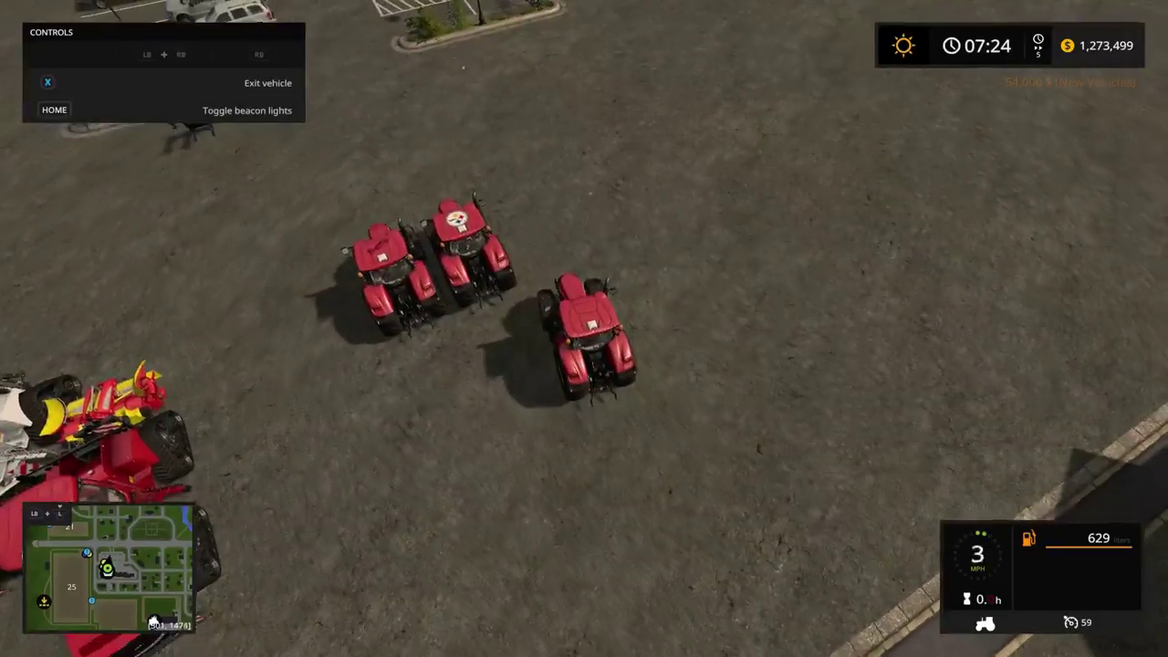
key("s")
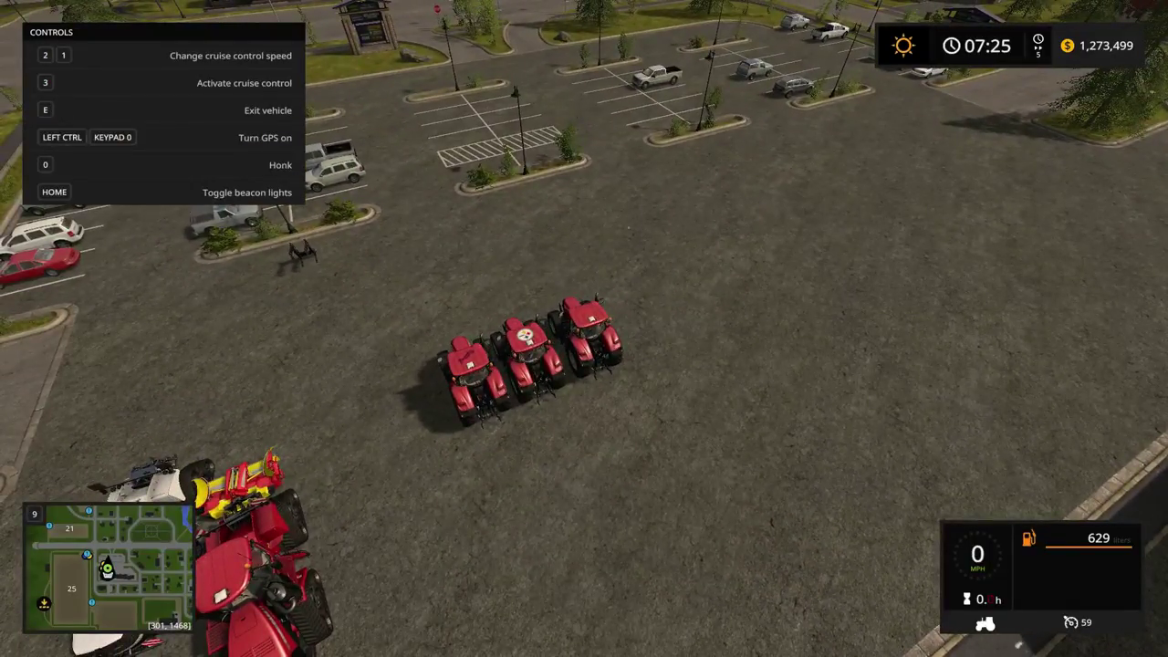
Pause the game, switch to the desktop, and close Farming Simulator 17 and the mod folder window.
key("Escape")
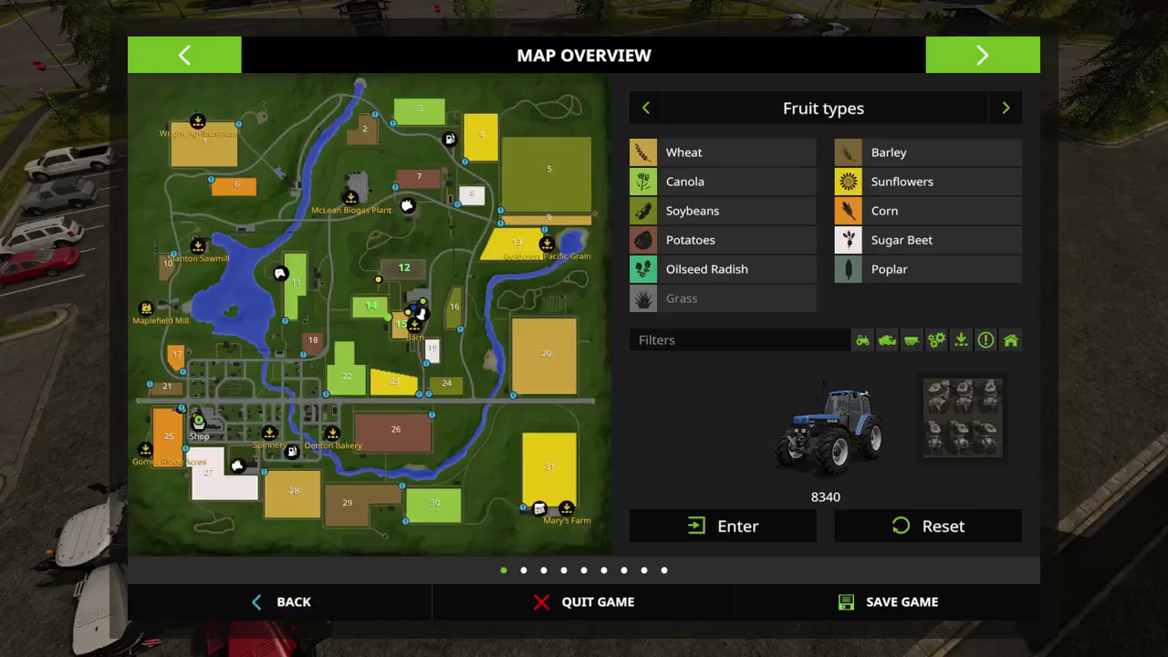
key("alt+Tab")
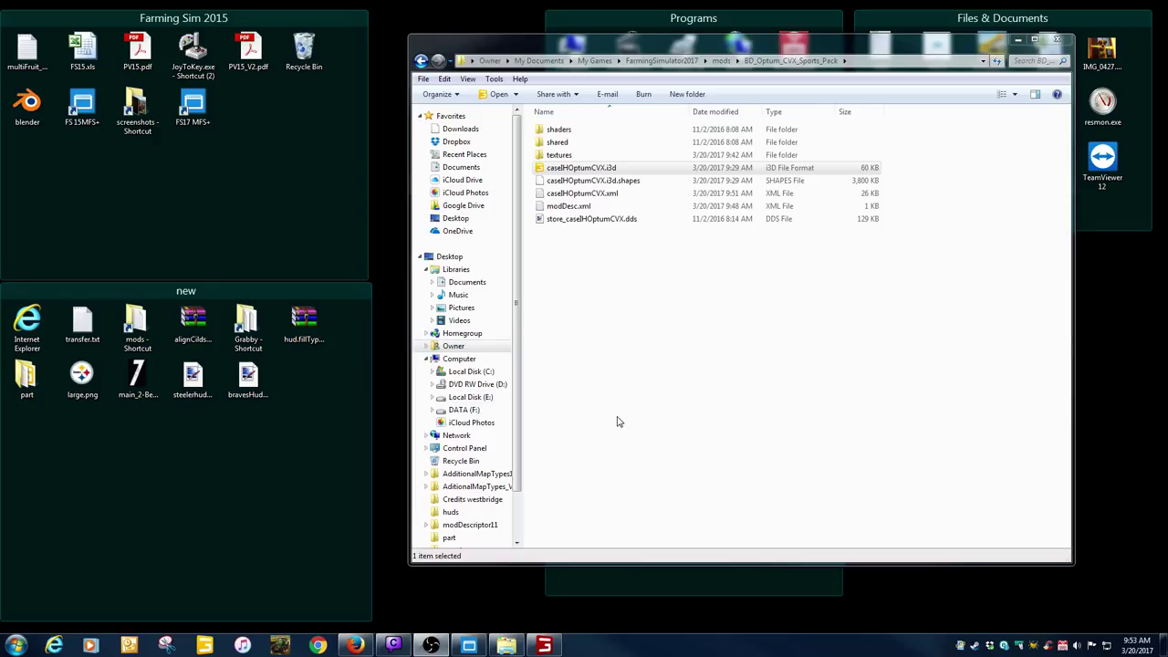
right_click(544, 645)
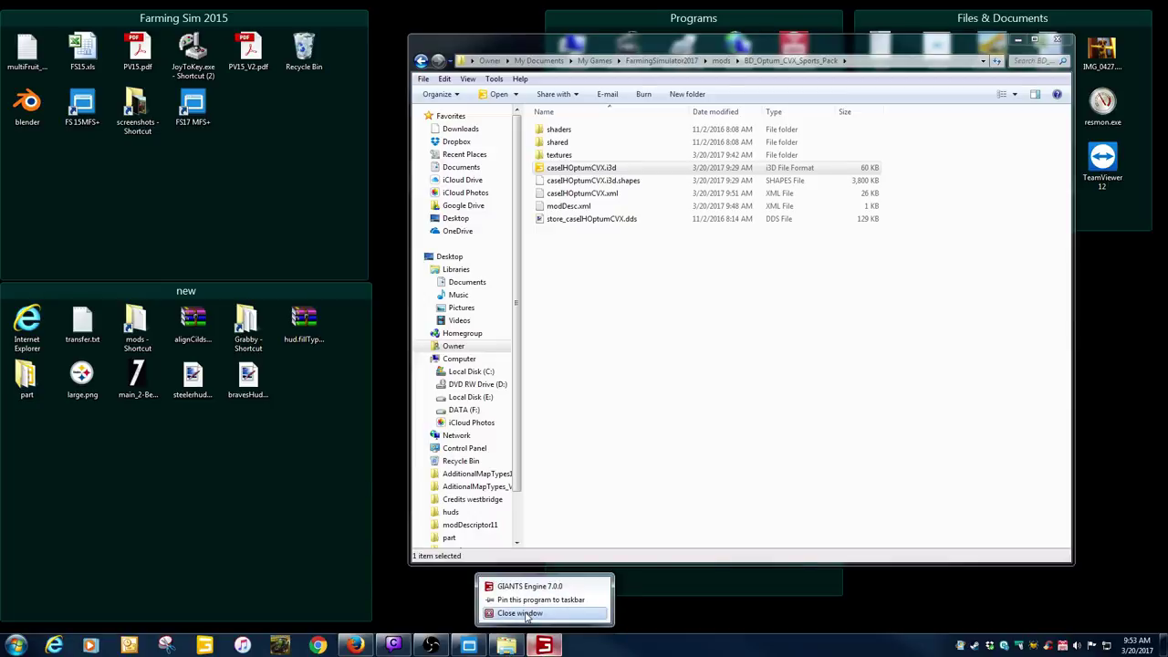
left_click(527, 615)
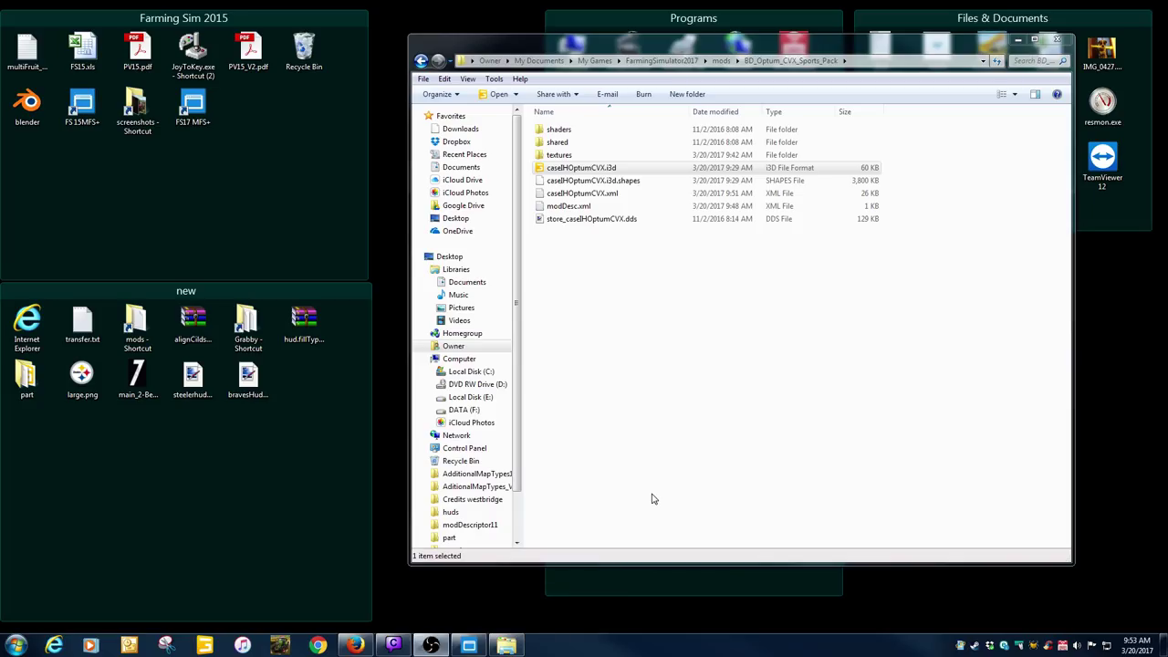
left_click(1056, 39)
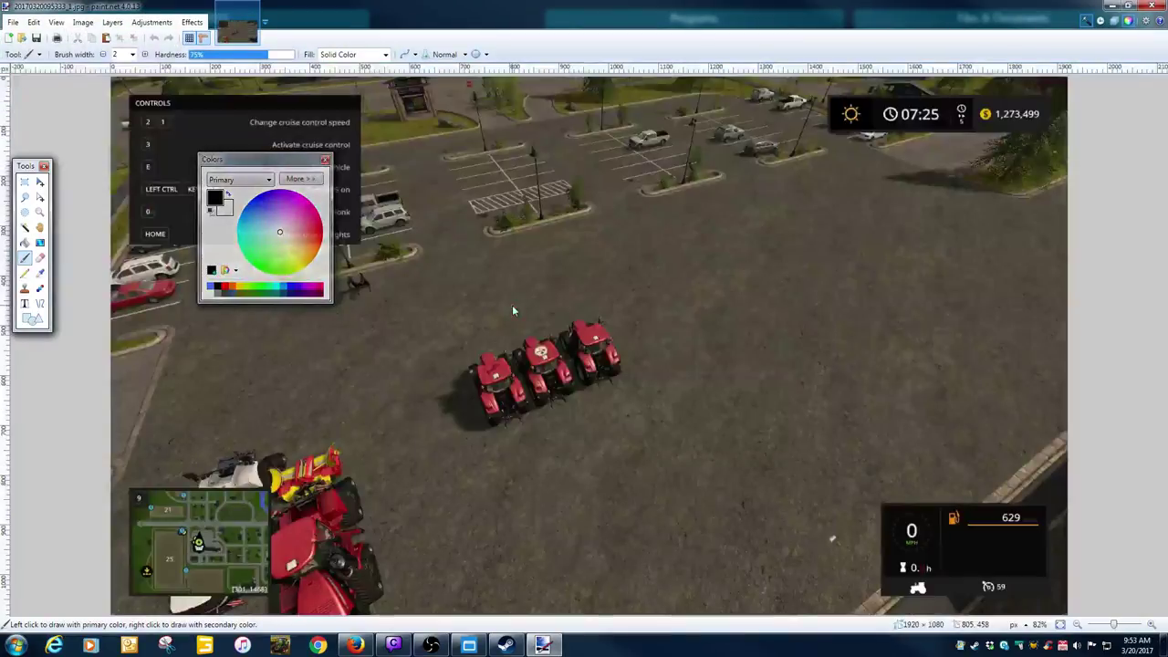
Put the paint.net and Screenshot Uploader windows away and open the BD_Optum_CVX_Sports_Pack mod folder.
left_click(1155, 5)
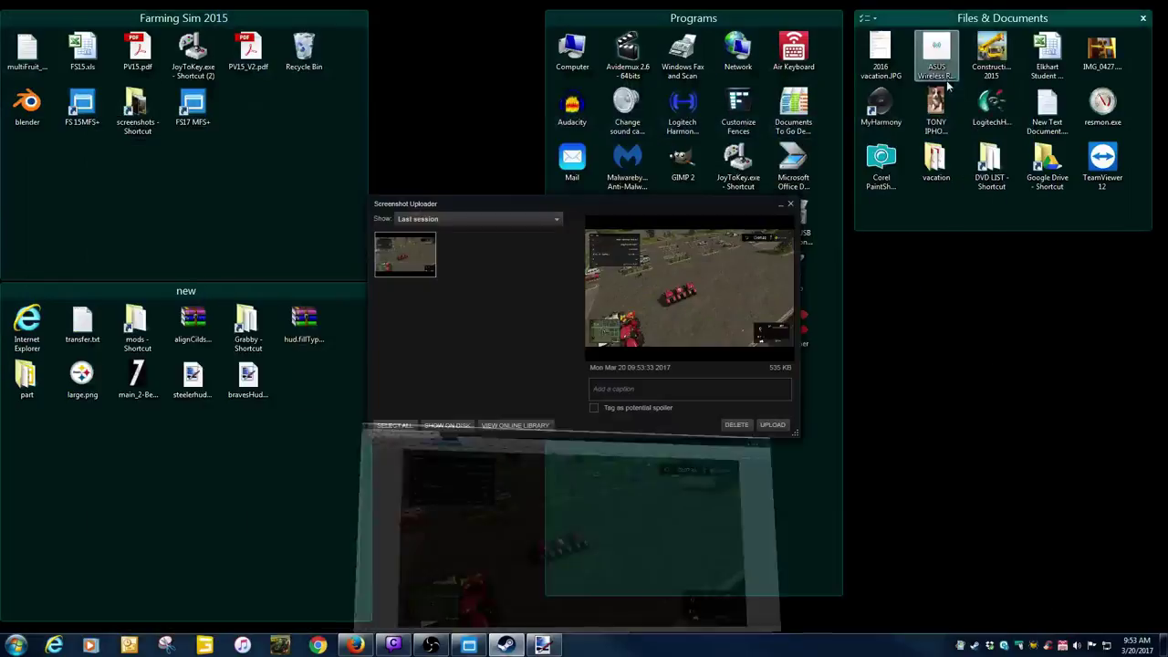
left_click(791, 203)
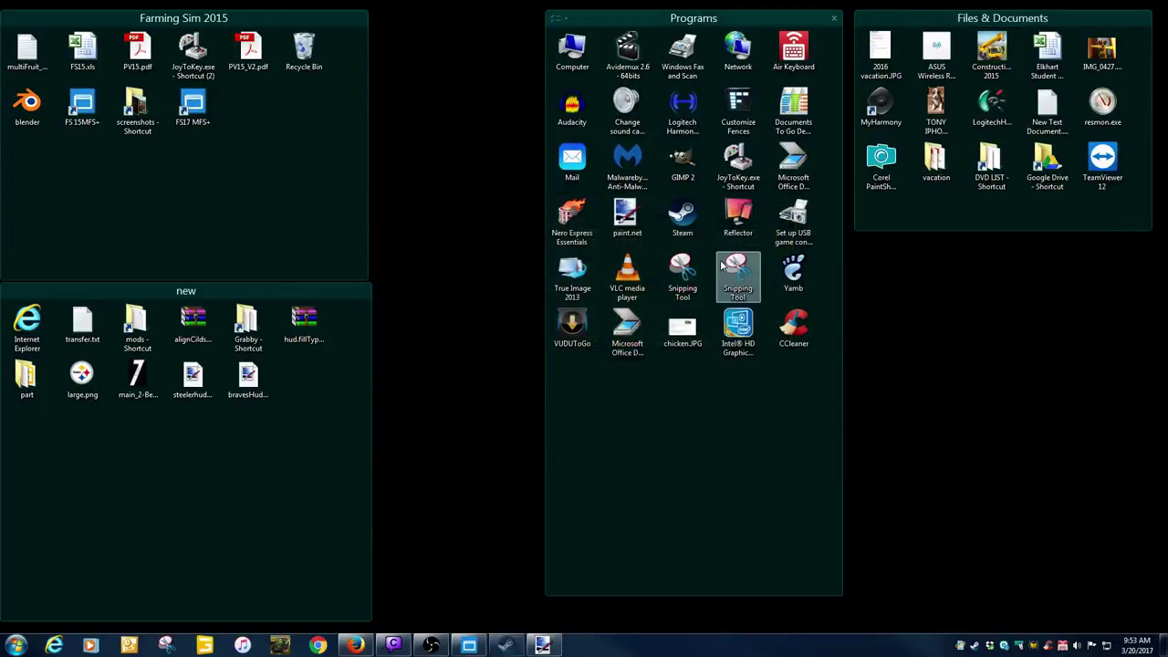
double_click(137, 328)
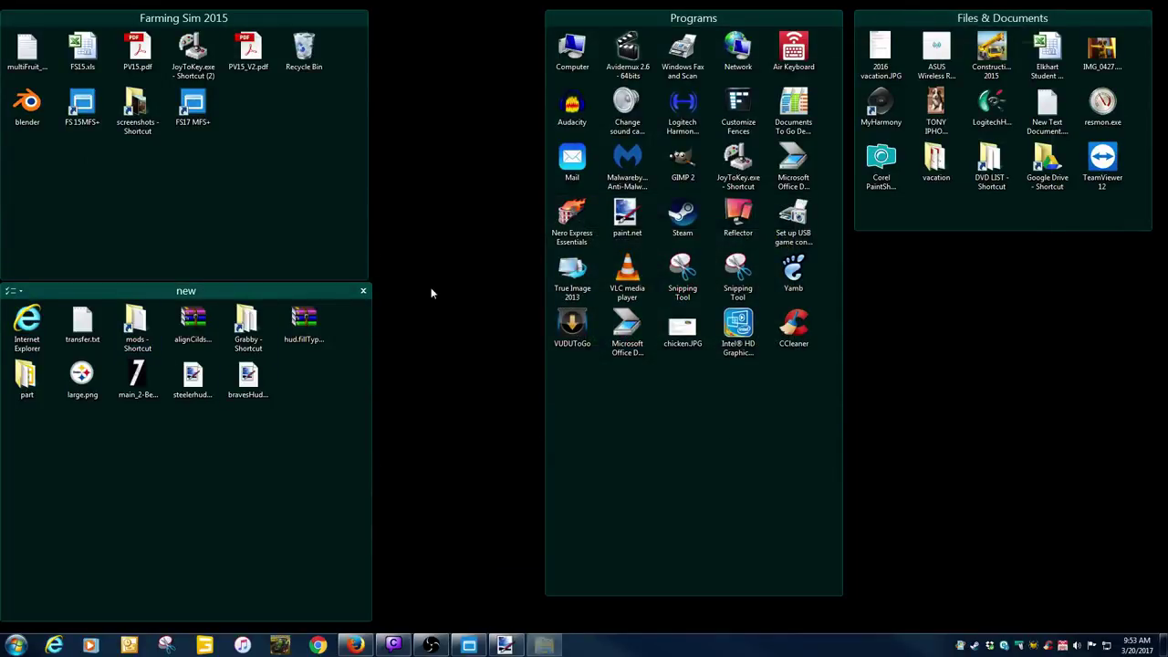
double_click(576, 131)
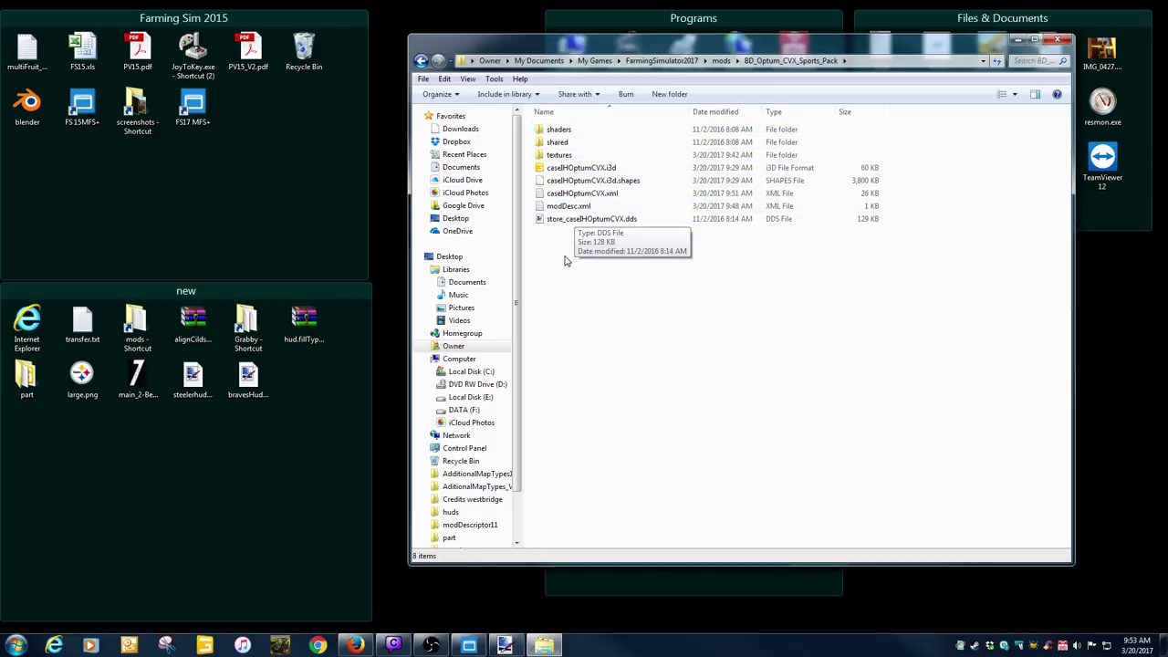
Review modDesc.xml and the store data in caseIHOptumCVX.xml in Notepad++, closing each file after viewing.
double_click(567, 206)
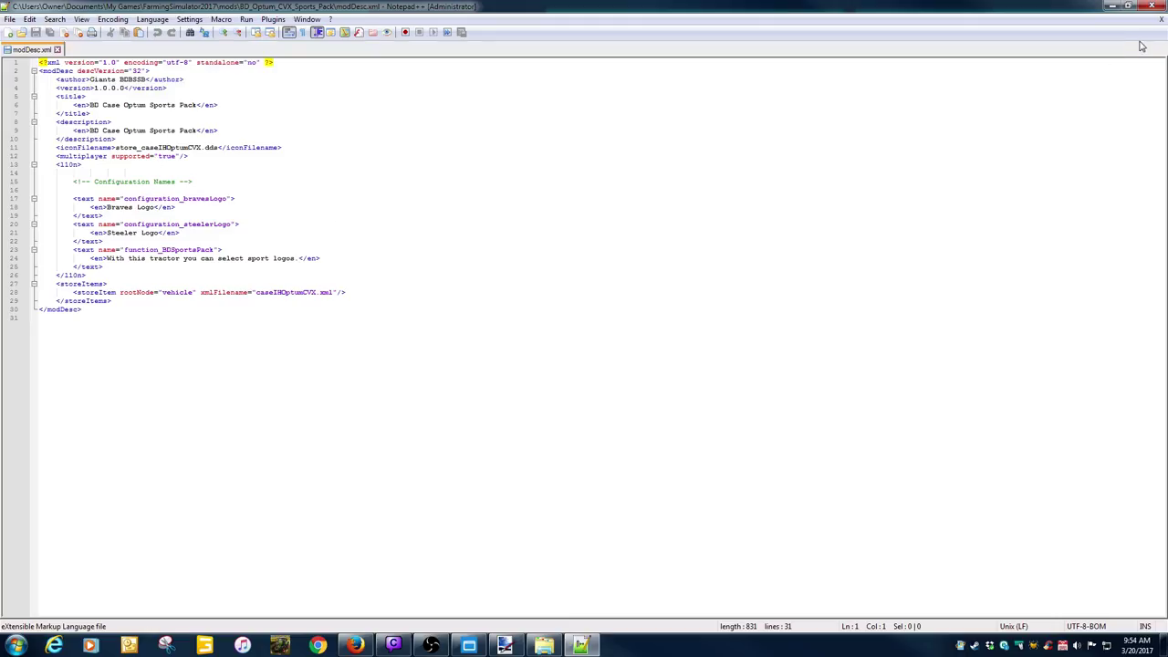
left_click(1160, 18)
left_click(1151, 6)
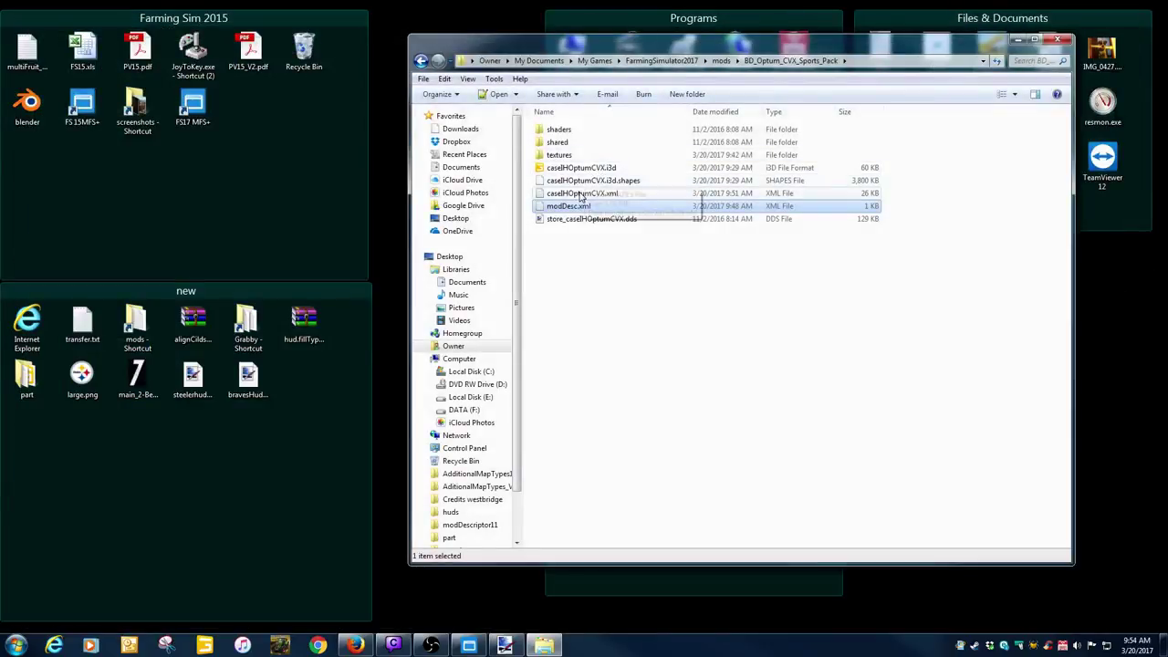
double_click(580, 194)
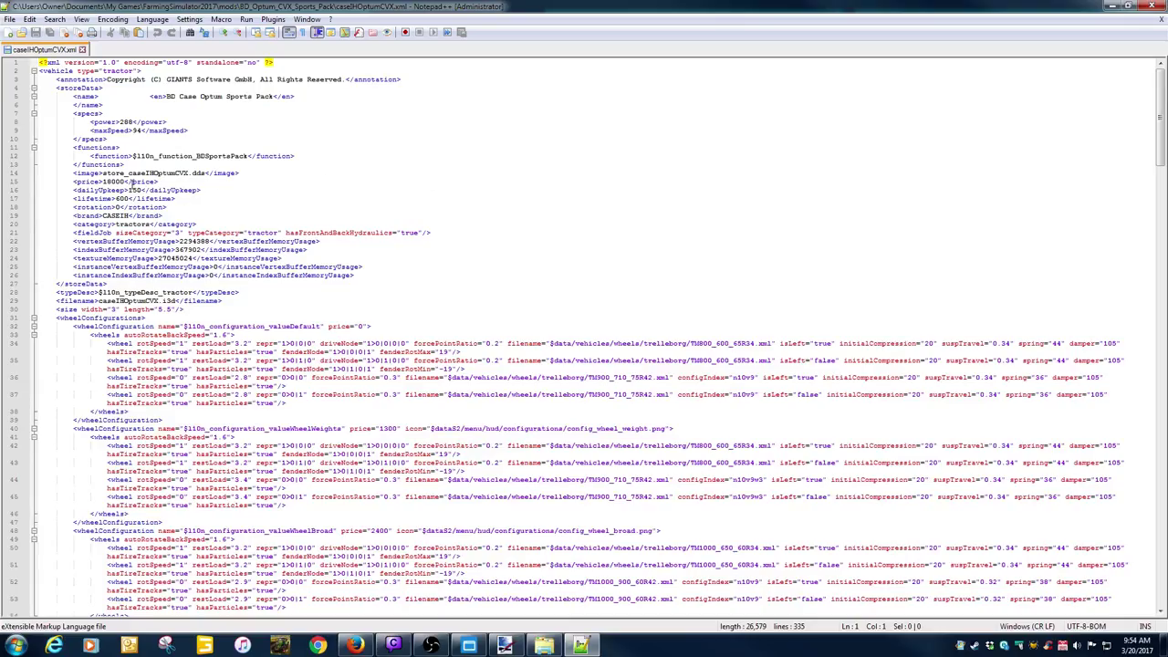
left_click(1160, 18)
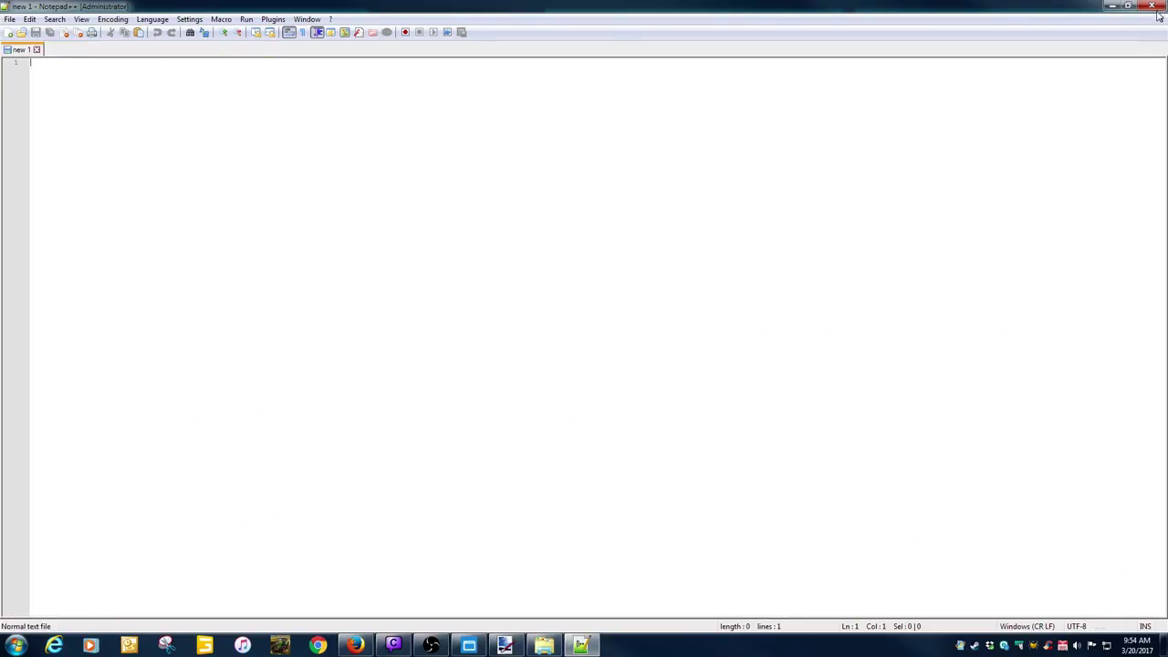
left_click(1151, 6)
Open store_caseIHOptumCVX.dds in paint.net and erase the whole image to transparency.
double_click(625, 220)
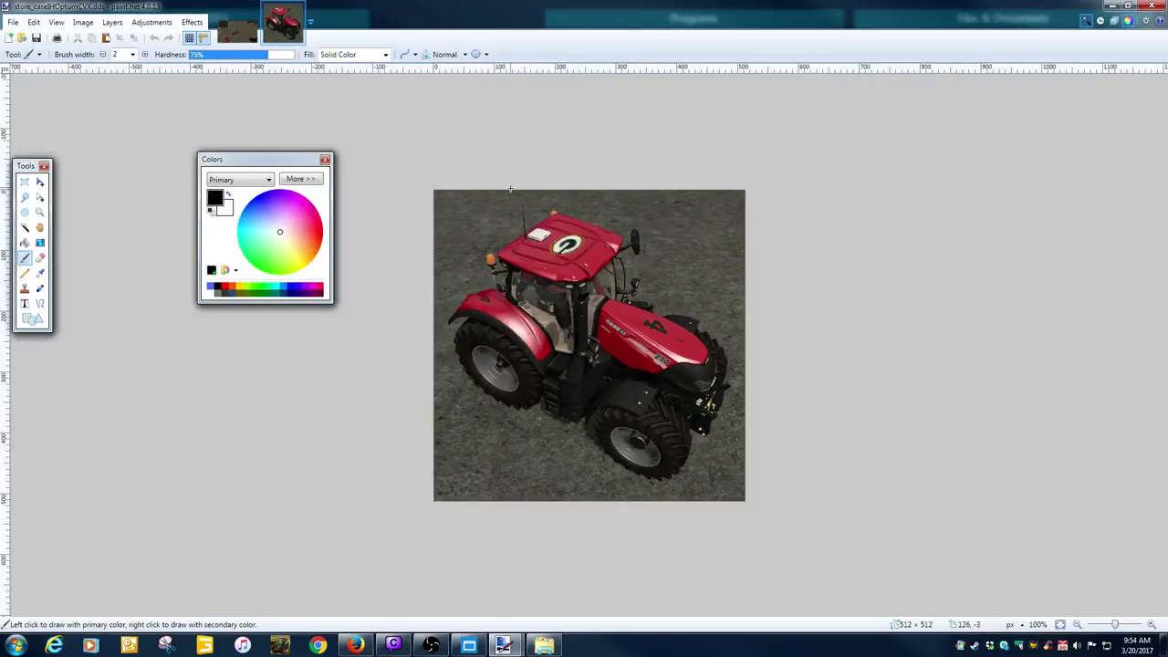
key("ctrl+a")
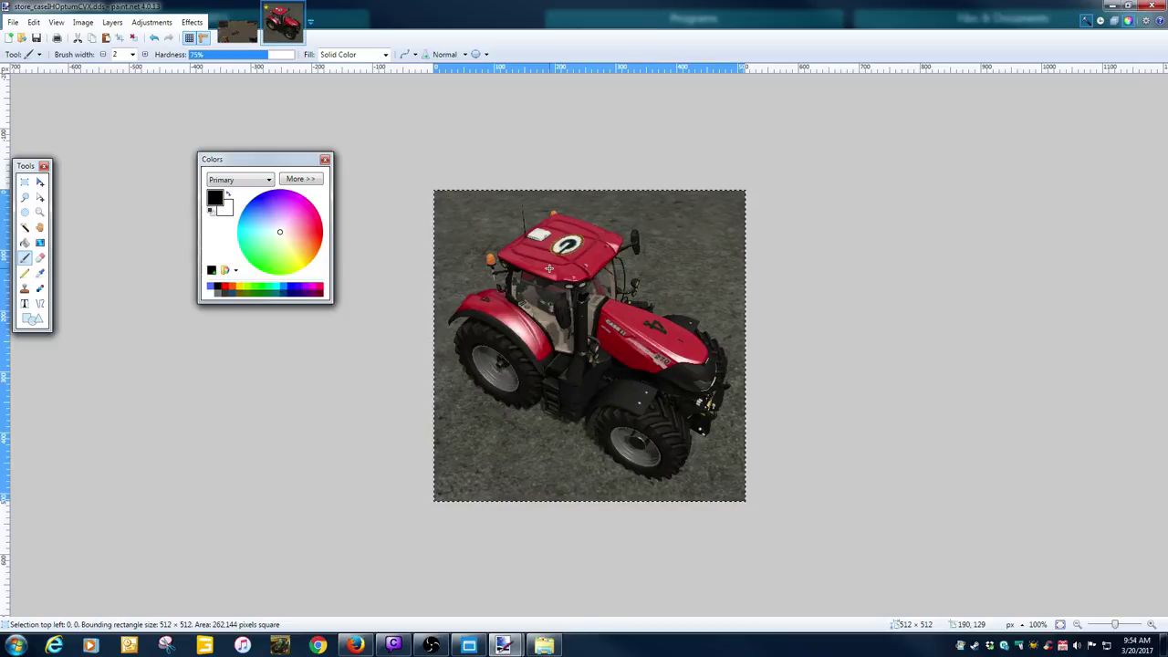
key("Delete")
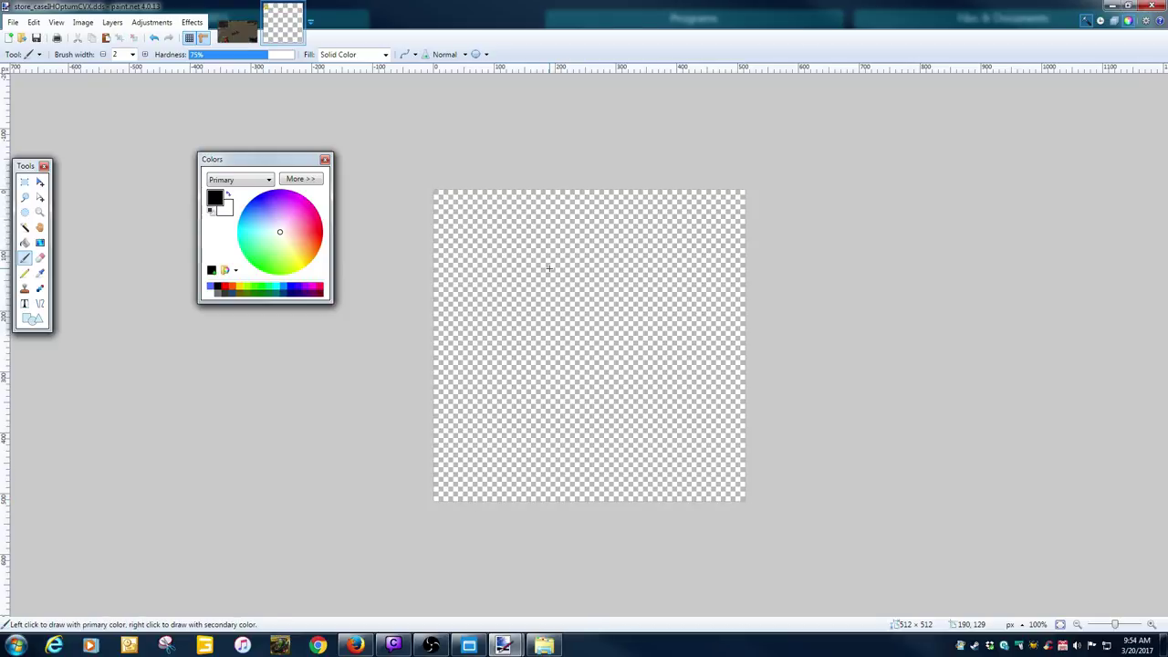
Copy an area of about 608 × 406 pixels around the three tractors in the screenshot and paste it into the store image, keeping the canvas size.
left_click(239, 40)
left_click(25, 182)
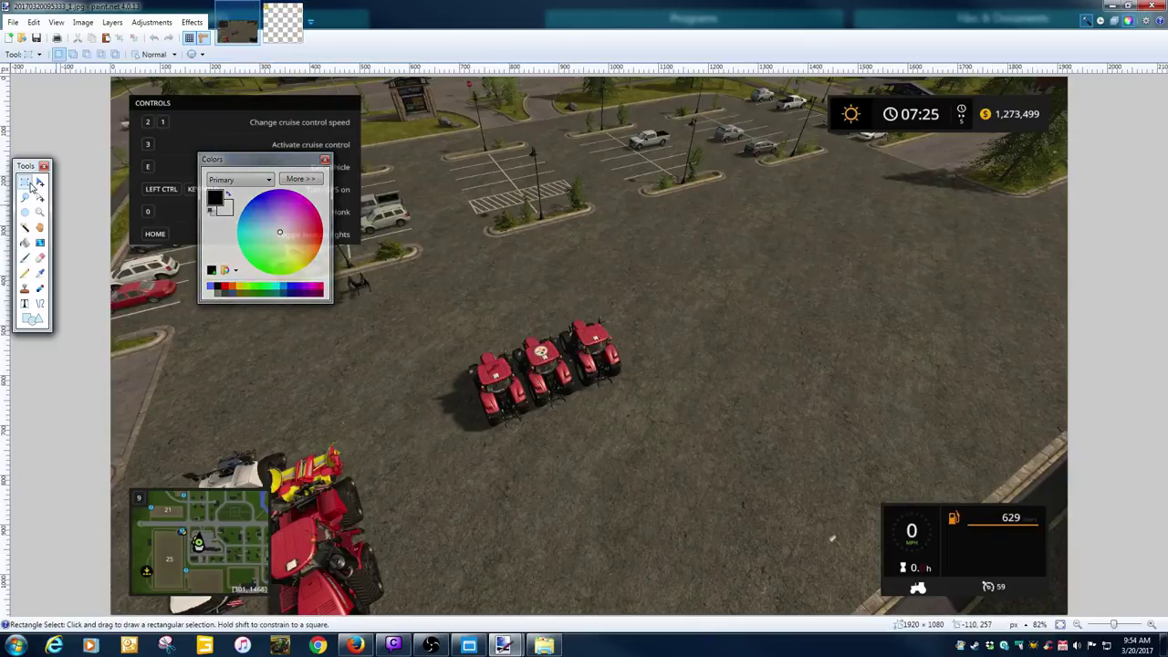
left_click_drag(402, 280, 679, 466)
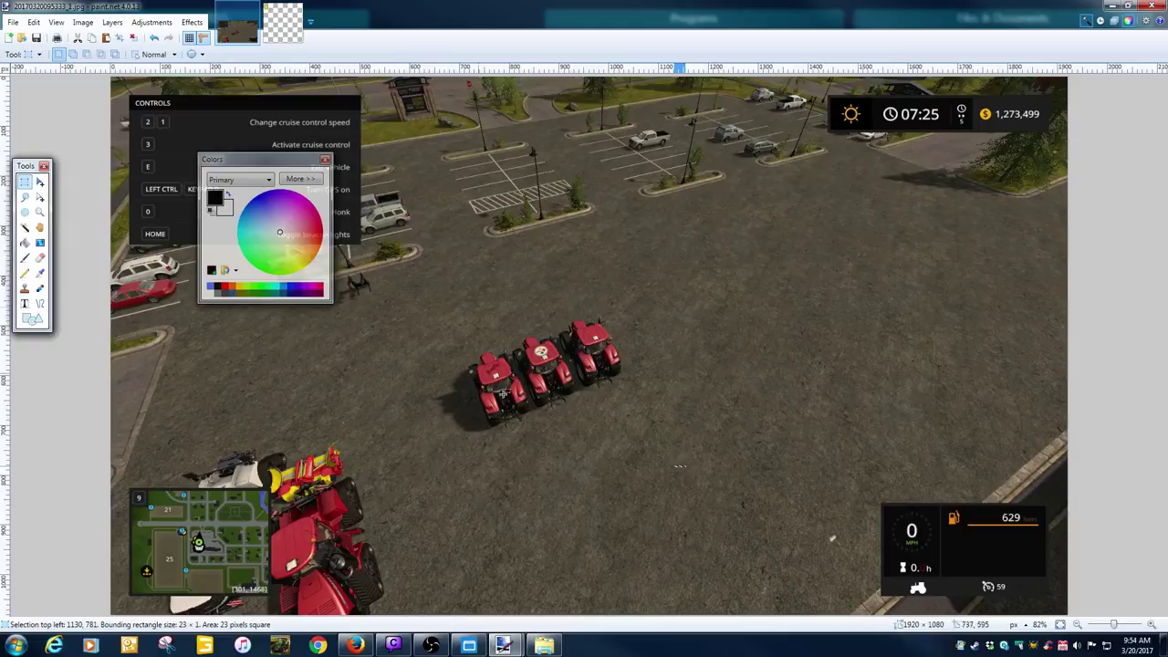
left_click_drag(409, 279, 714, 480)
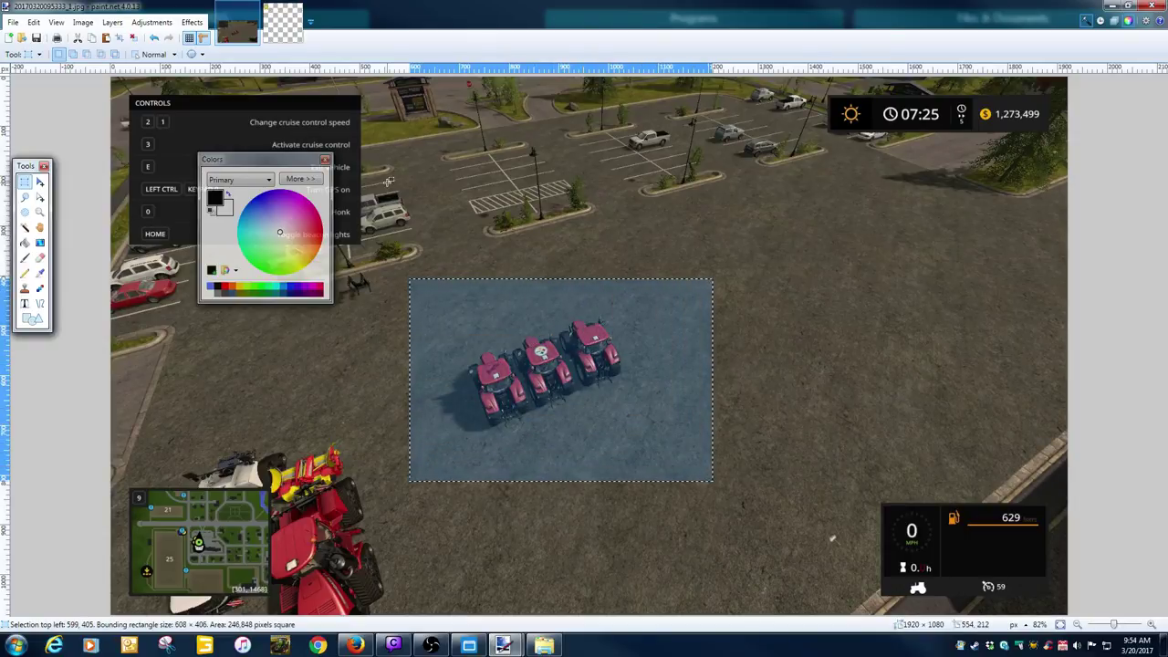
left_click(294, 36)
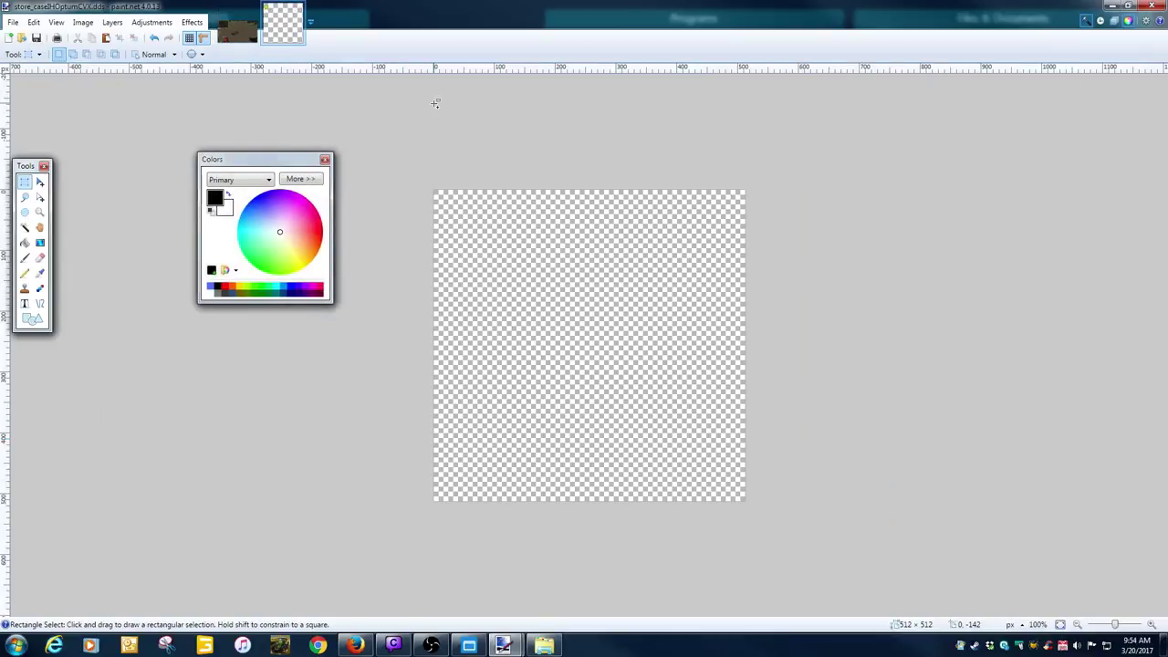
key("ctrl+v")
left_click(568, 408)
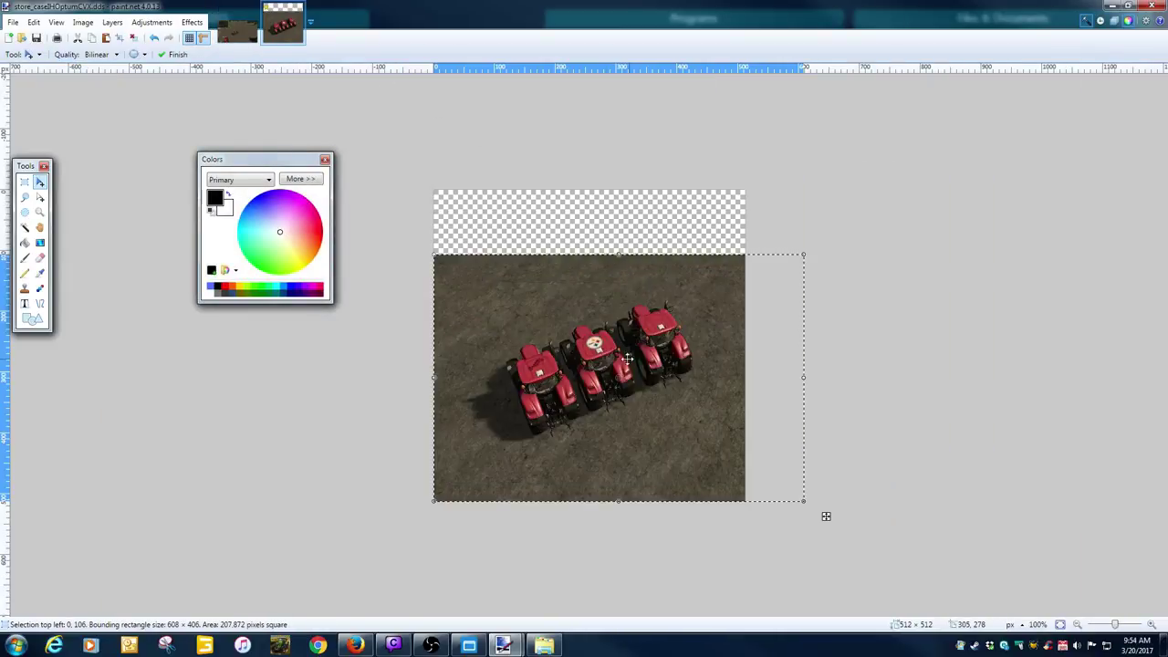
Move the pasted picture up and slightly to the left so the three tractors sit near the middle of the canvas.
left_click_drag(627, 359, 628, 340)
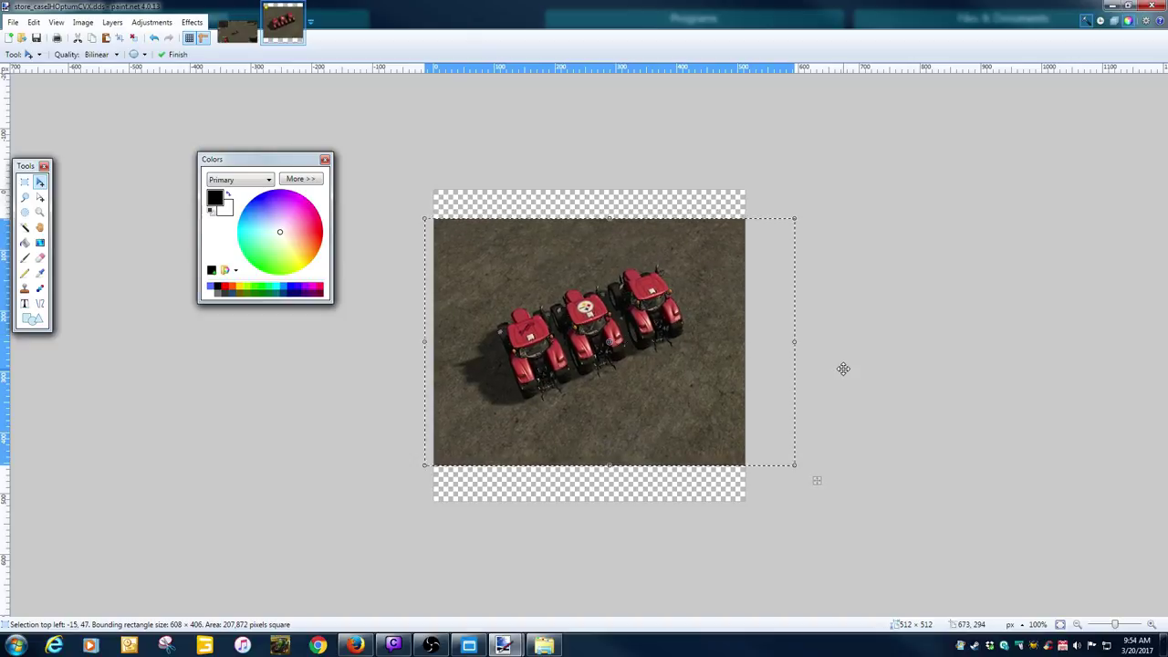
scroll(856, 368, "up", 1, "ctrl")
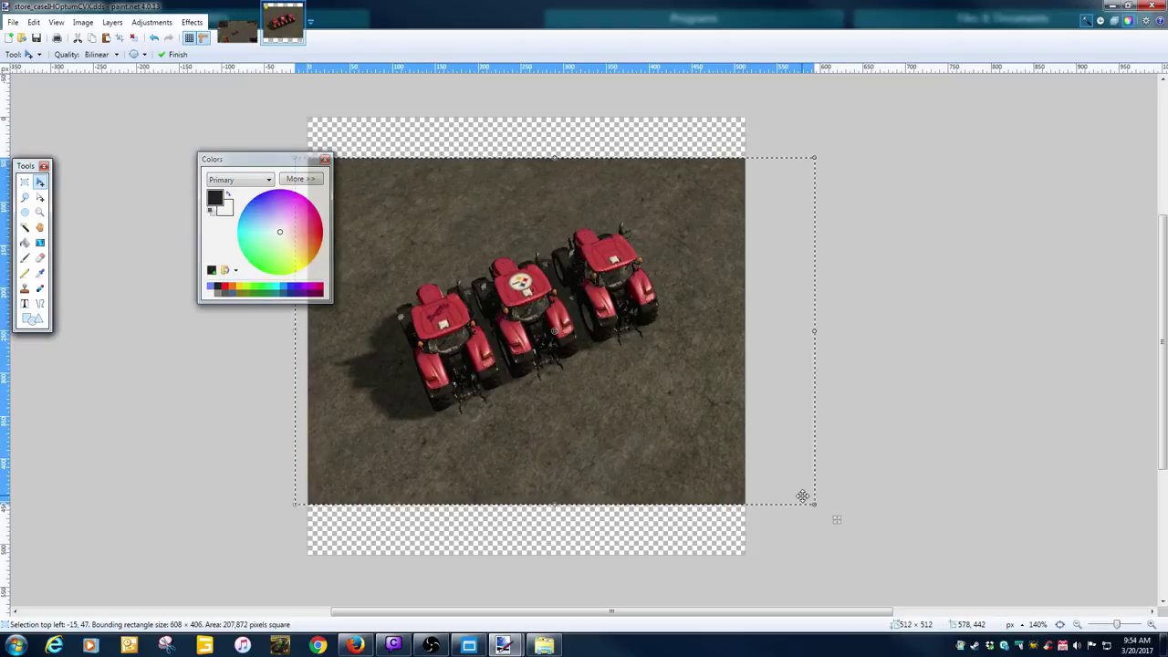
left_click_drag(723, 614, 694, 614)
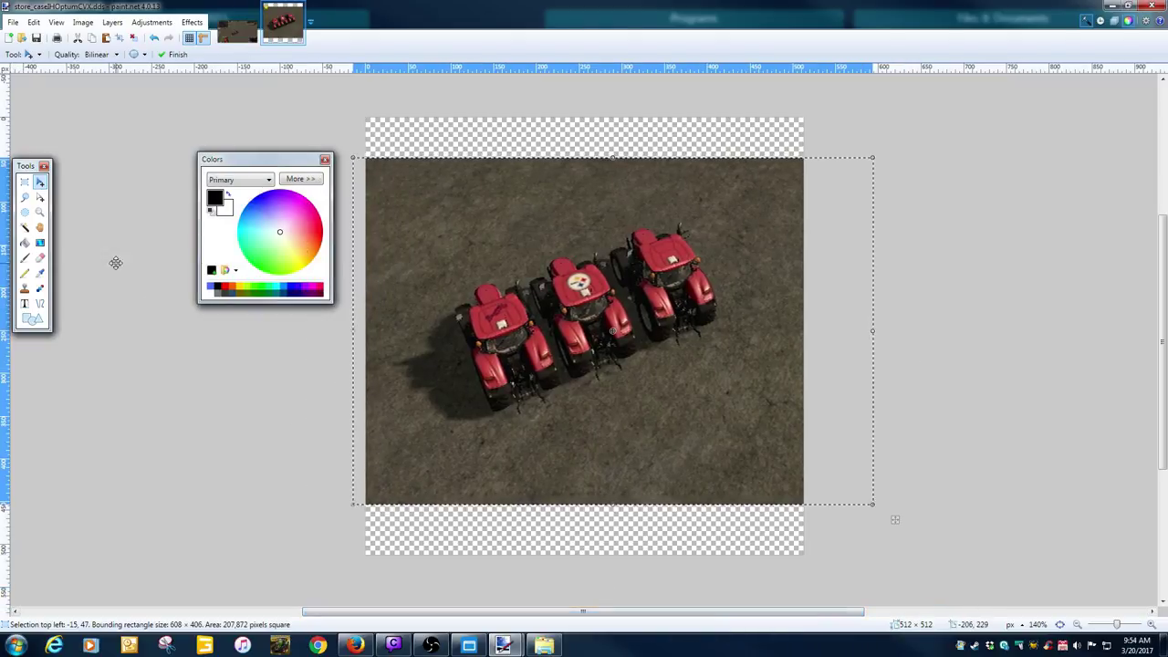
Try to remove the pavement around the tractors with the Magic Wand at 34% tolerance, and undo the deletion and selection.
left_click(24, 226)
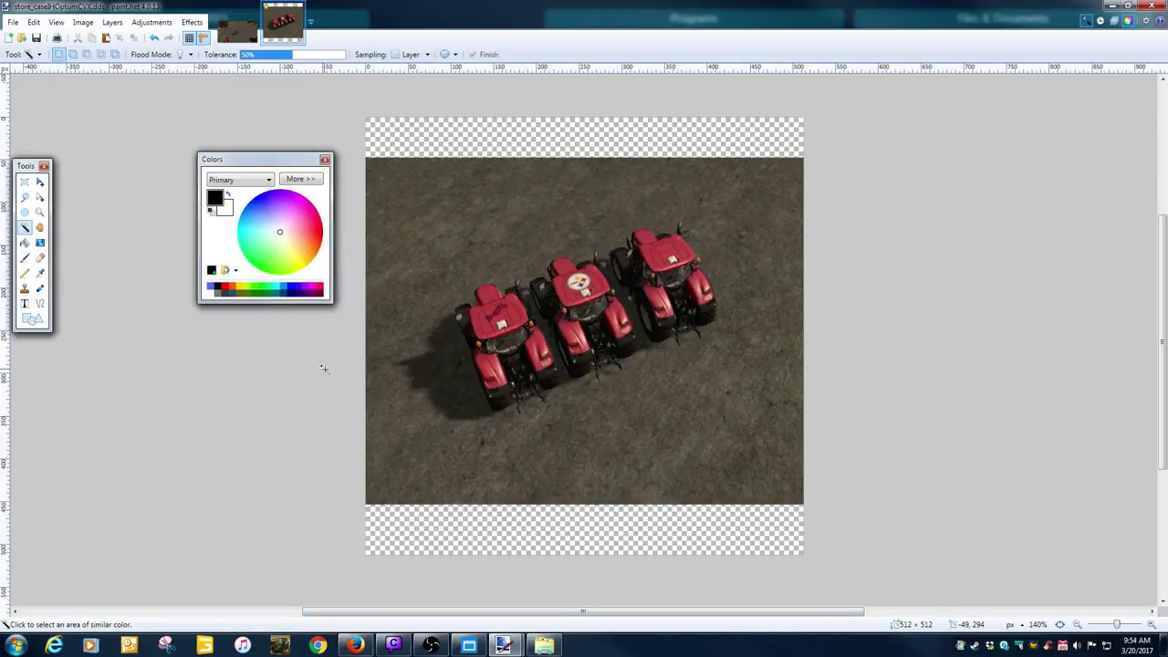
left_click(457, 460)
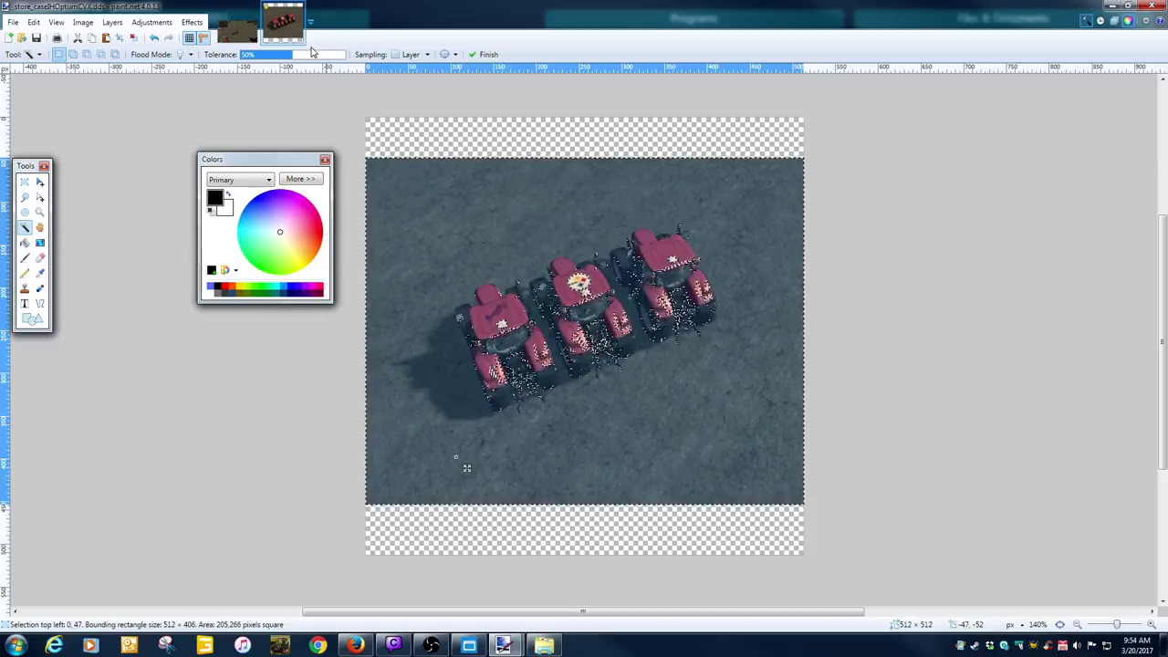
left_click_drag(314, 53, 279, 62)
key("Delete")
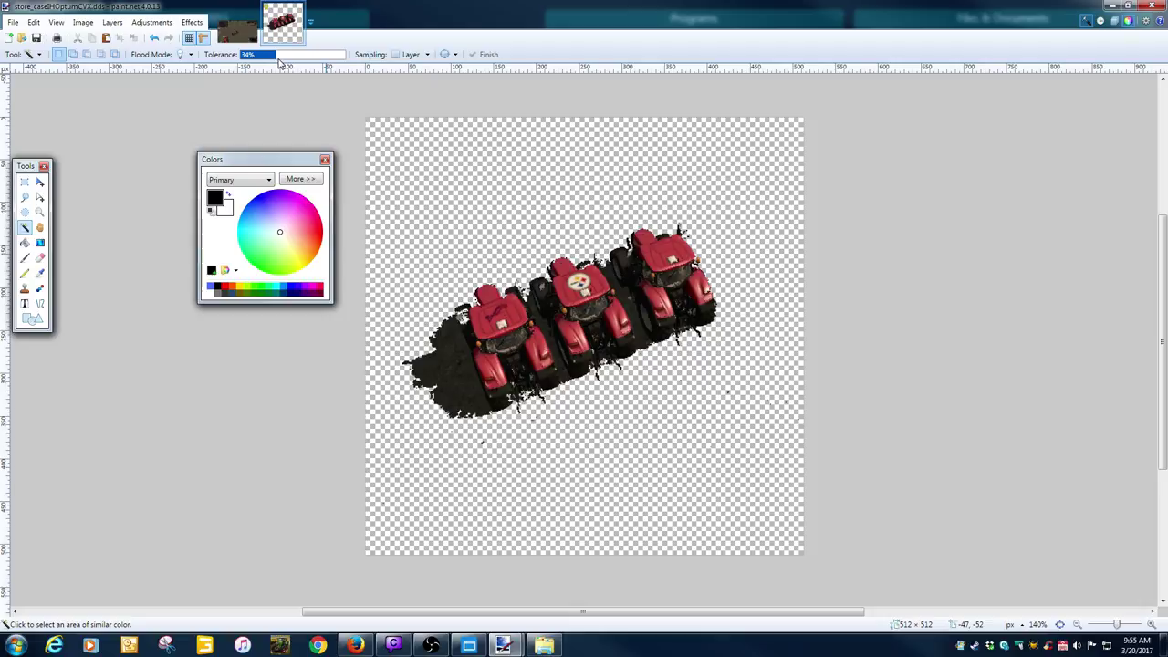
key("ctrl+z")
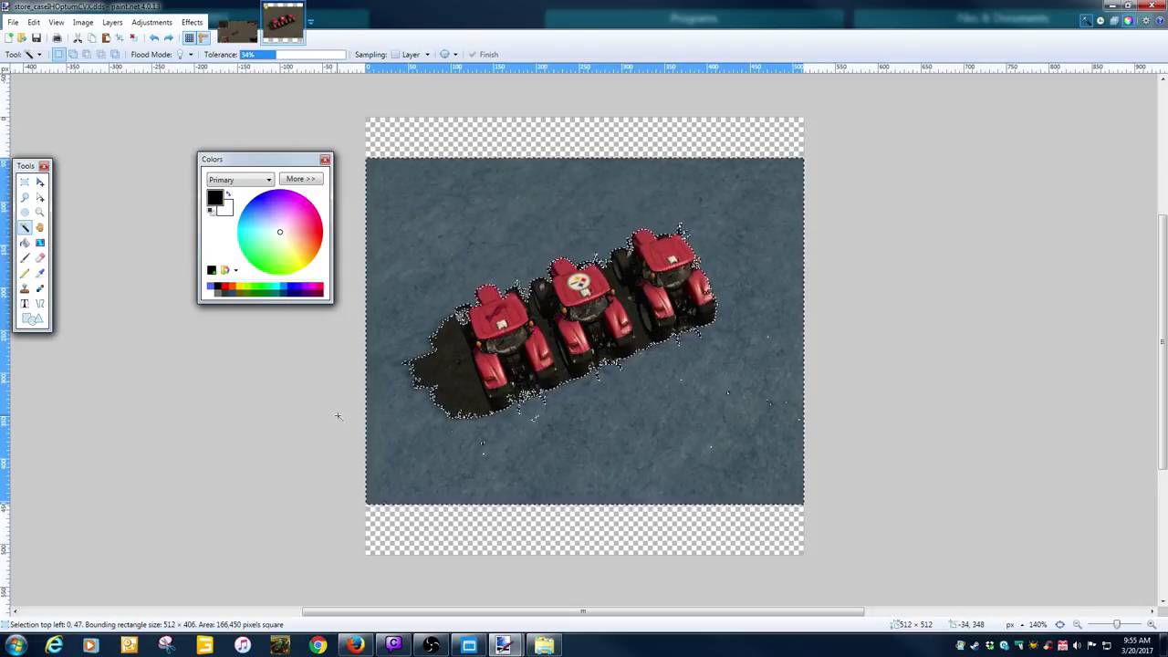
key("ctrl+z")
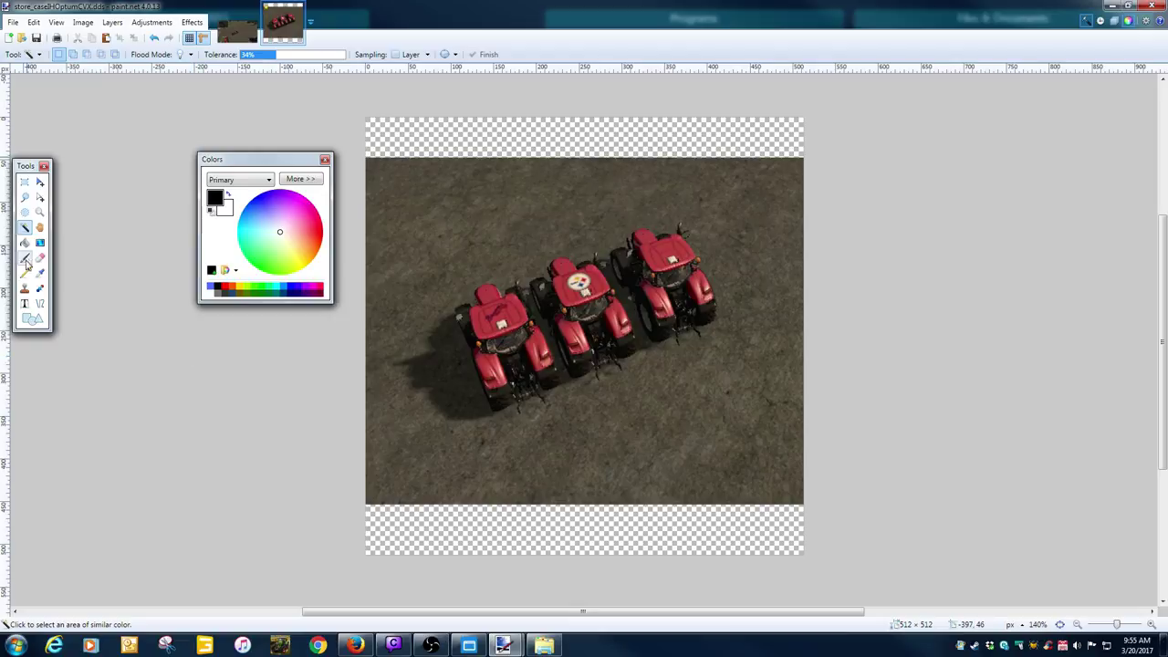
Copy a full-width pavement strip about 74 pixels high from below the tractors over the empty bands at the lower and upper canvas edges.
left_click(24, 182)
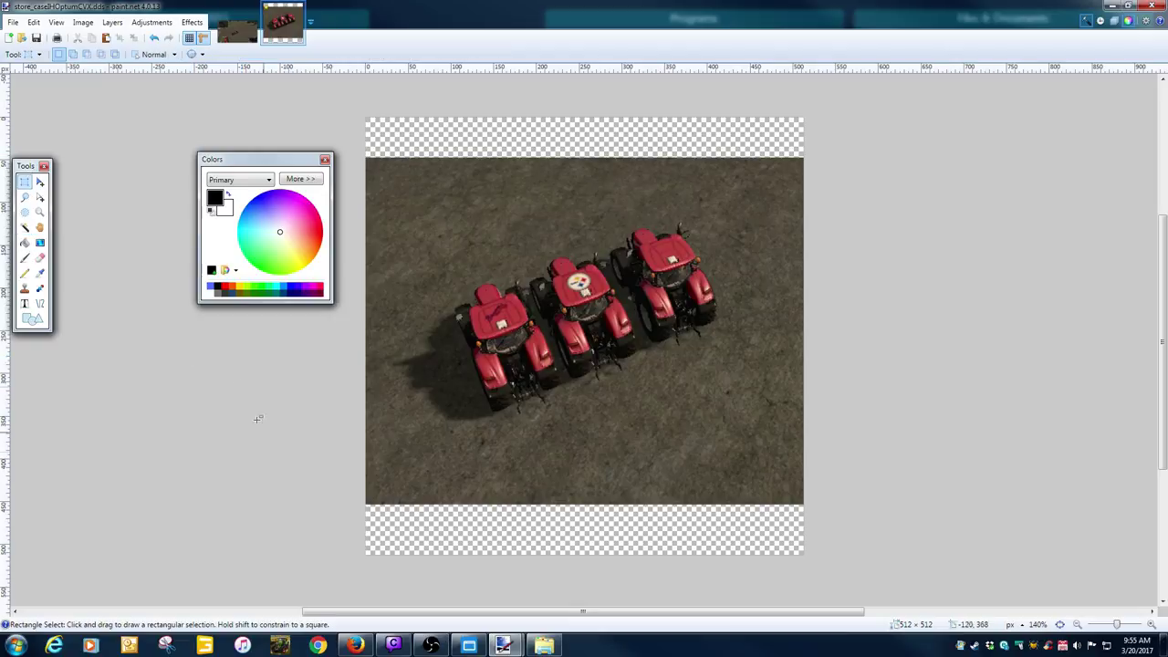
left_click_drag(301, 453, 848, 481)
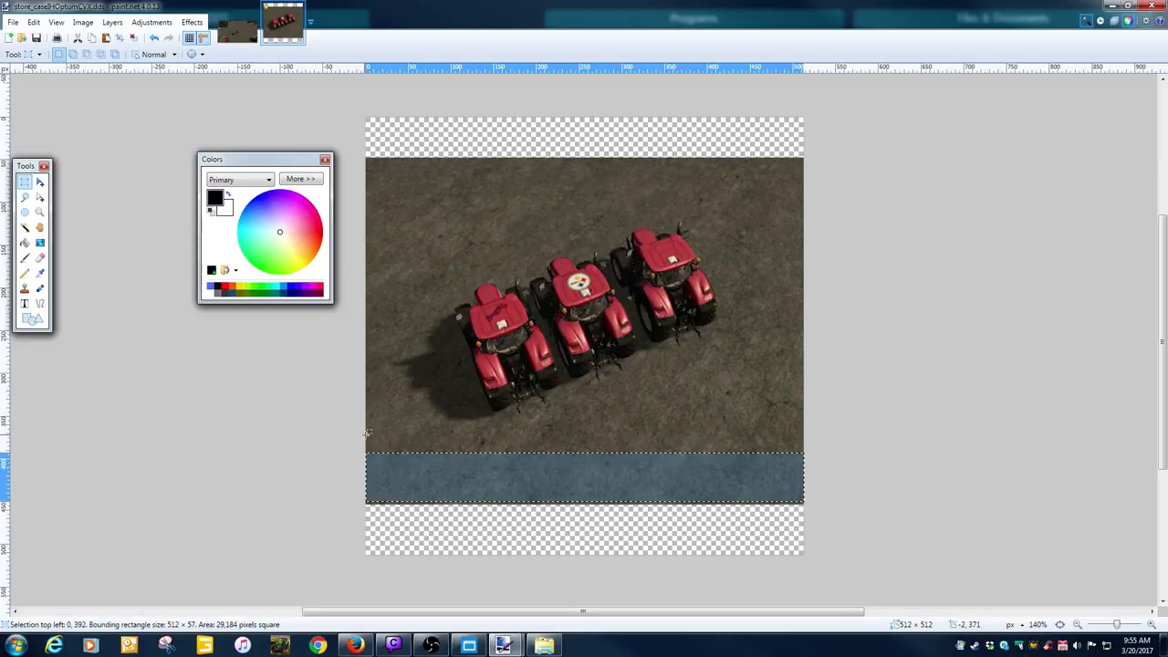
left_click_drag(367, 423, 850, 485)
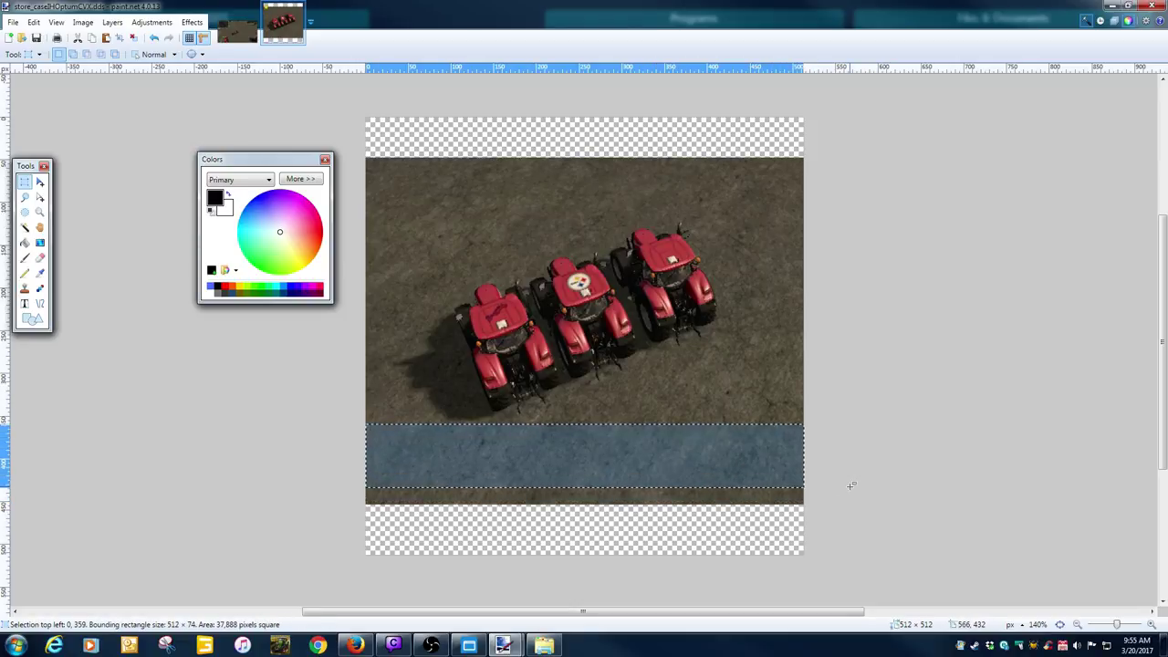
key("m")
left_click_drag(753, 463, 750, 534)
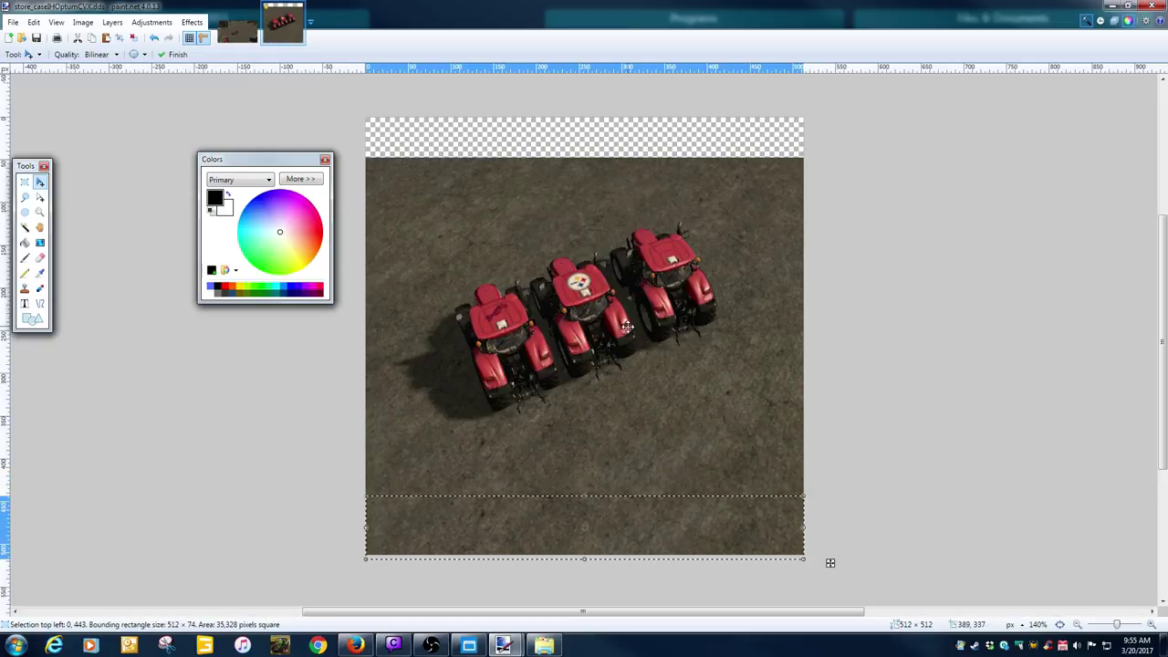
key("ctrl+z")
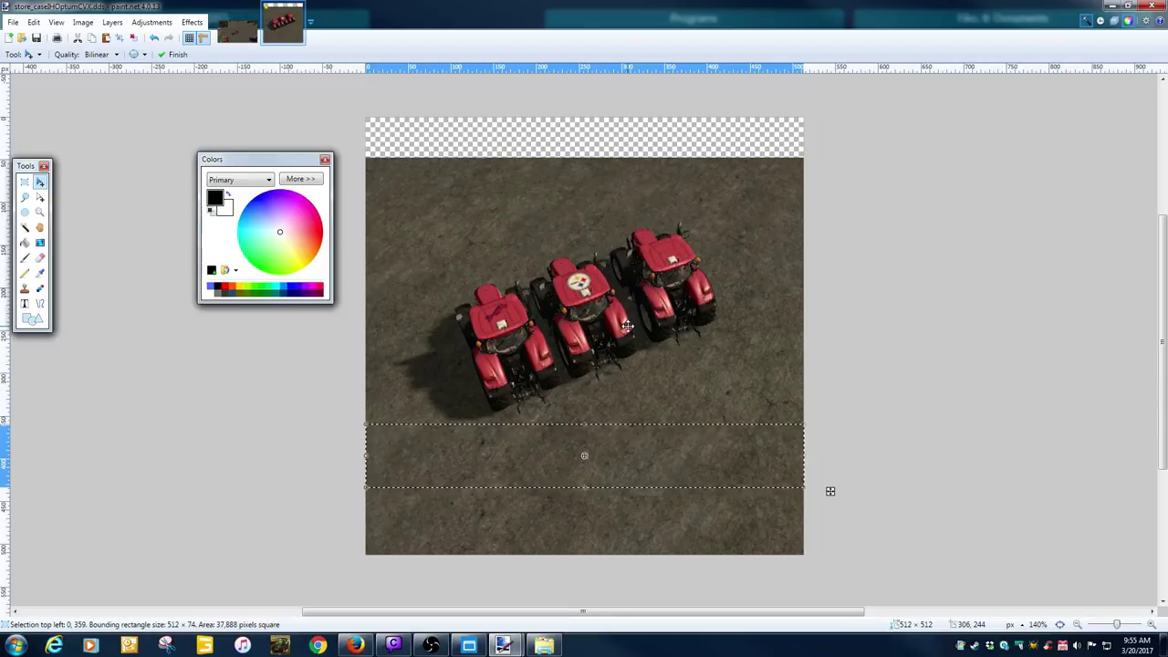
left_click_drag(657, 438, 657, 131)
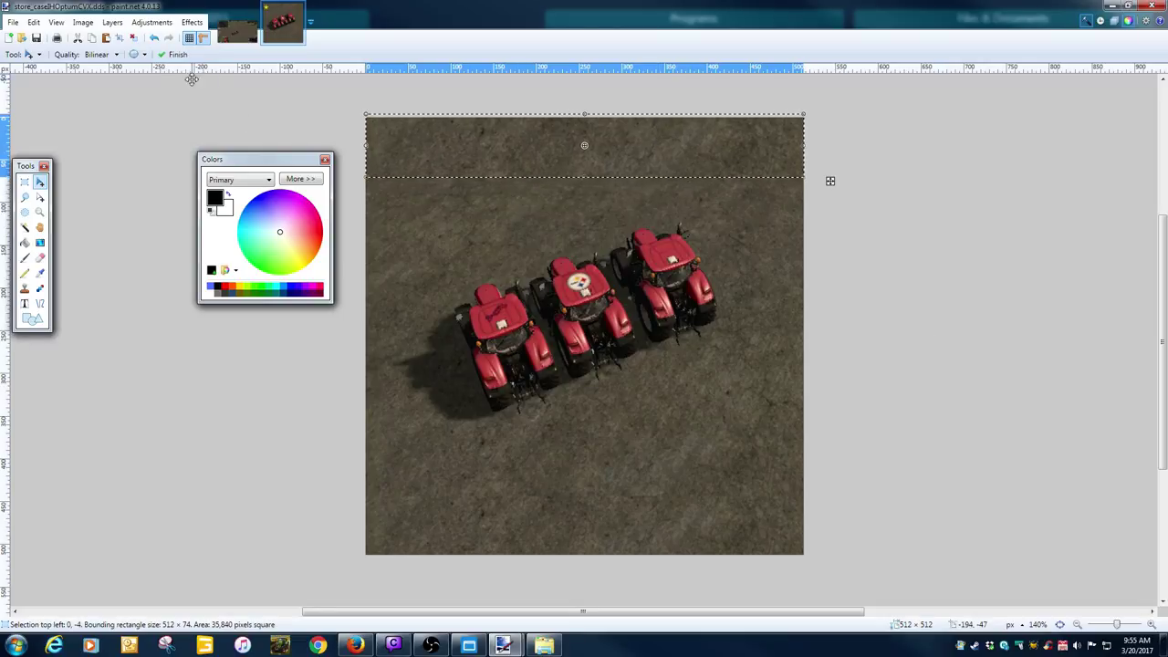
Save the store image as DDS with DXT5 (Interpolated Alpha) compression and close paint.net.
left_click(37, 37)
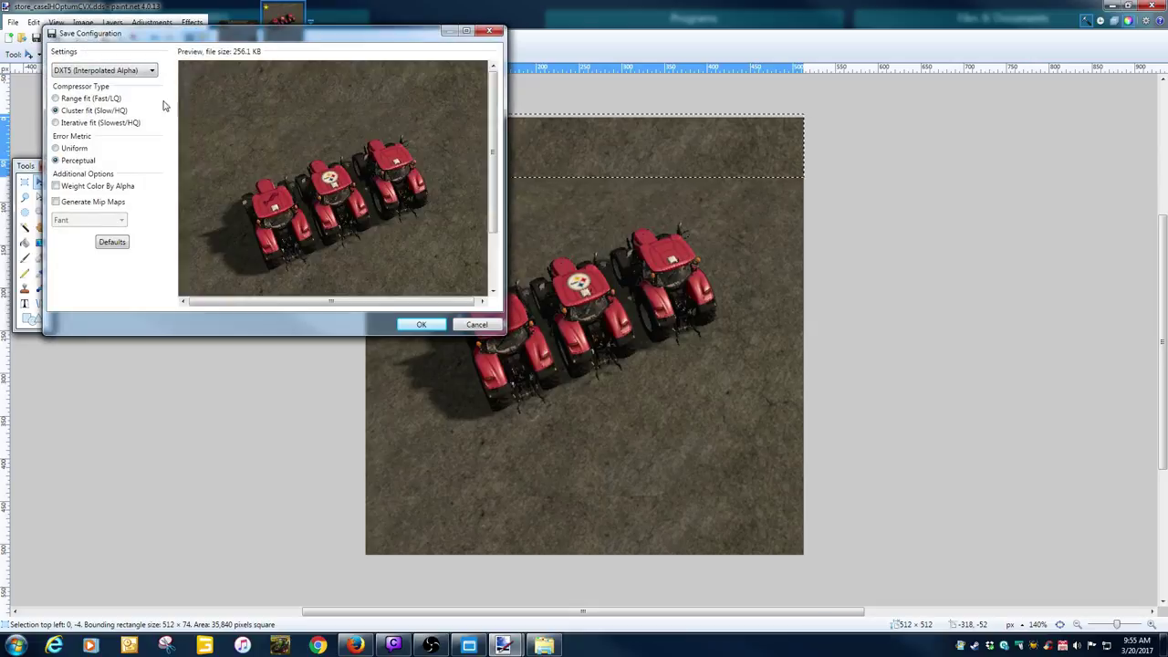
left_click(420, 323)
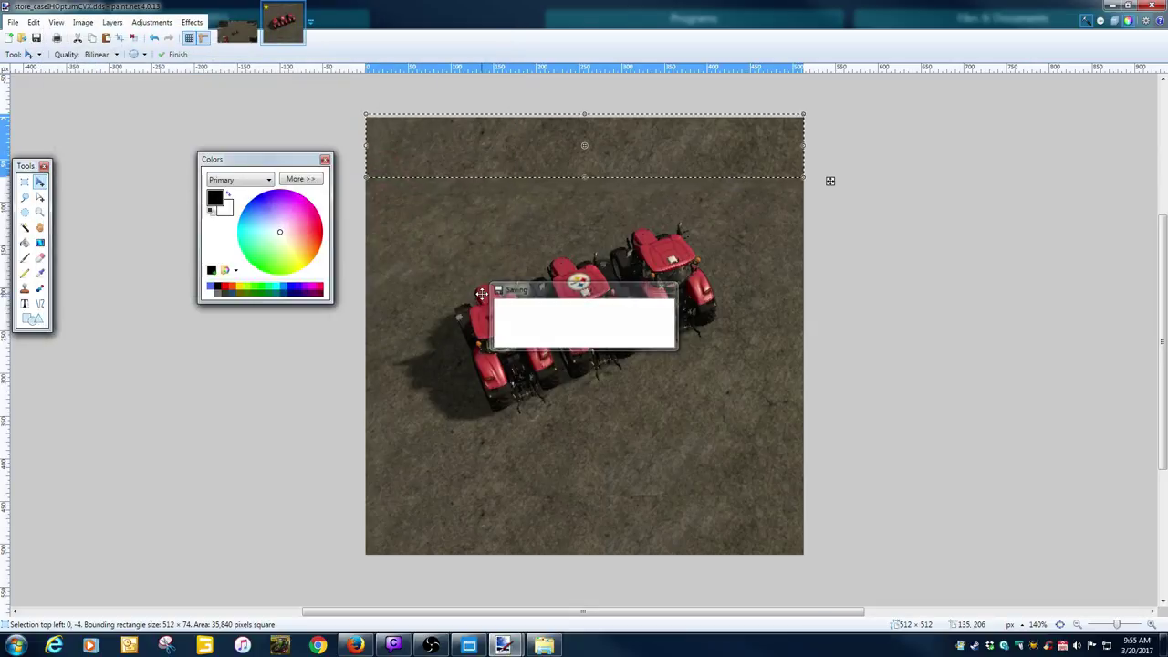
key("alt+F4")
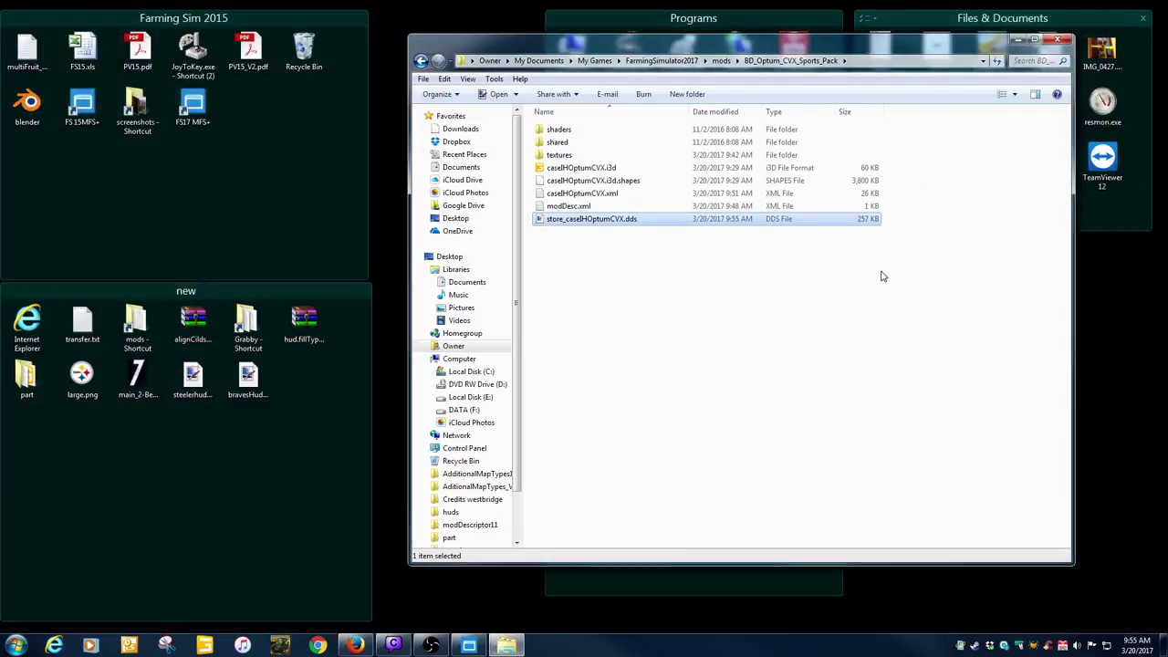
Pack all files and folders inside BD_Optum_CVX_Sports_Pack into BD_Optum_CVX_Sports_Pack.zip using ZIP format and Best compression.
left_click(720, 61)
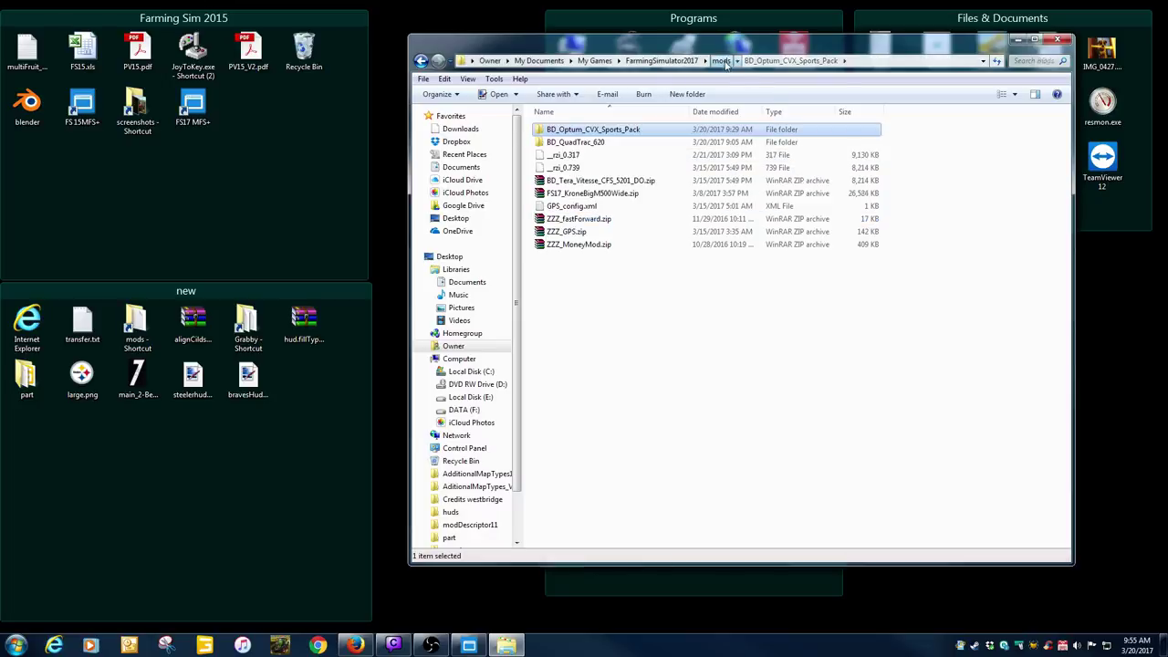
double_click(572, 134)
left_click_drag(536, 117, 567, 226)
right_click_drag(568, 226, 598, 299)
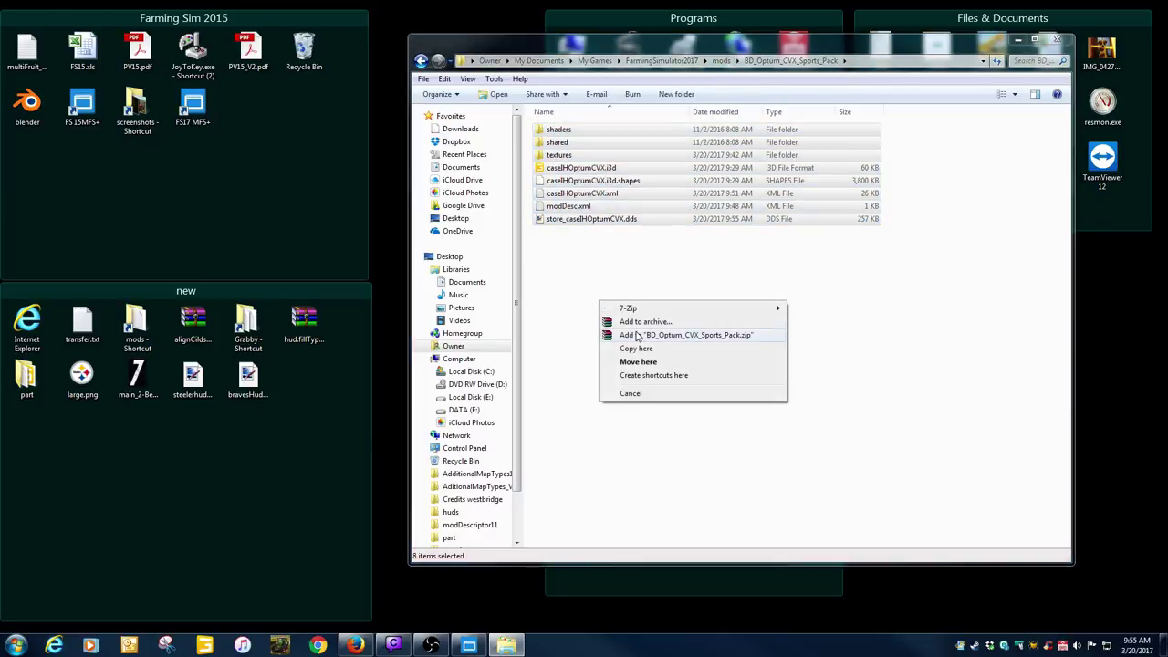
left_click(637, 323)
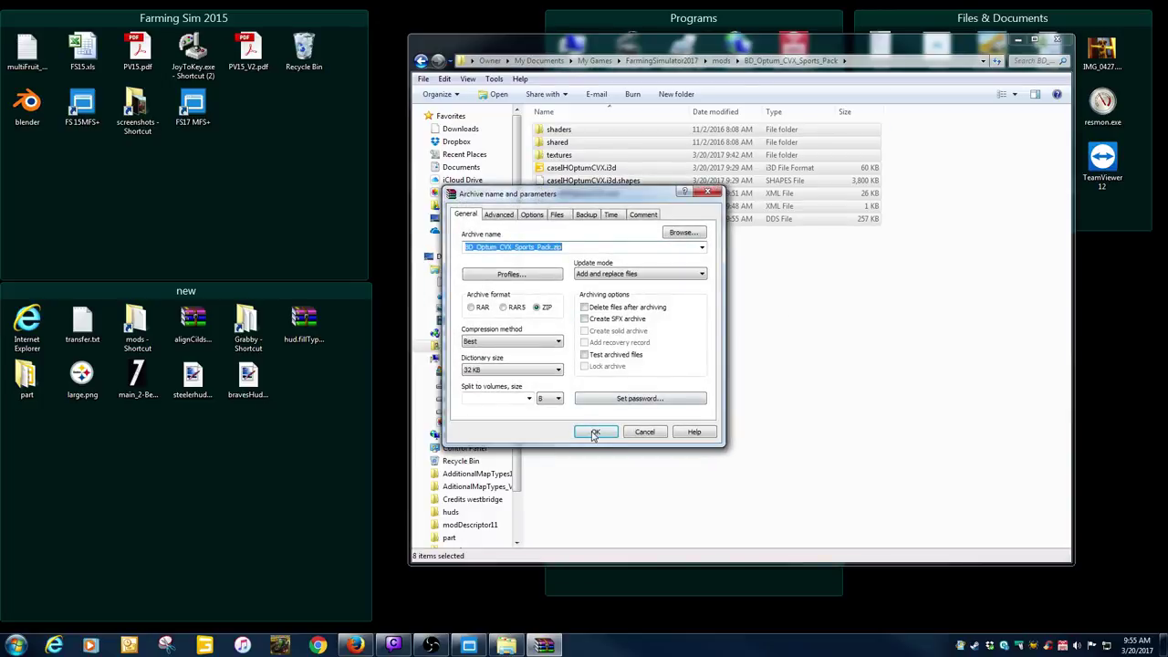
left_click(594, 432)
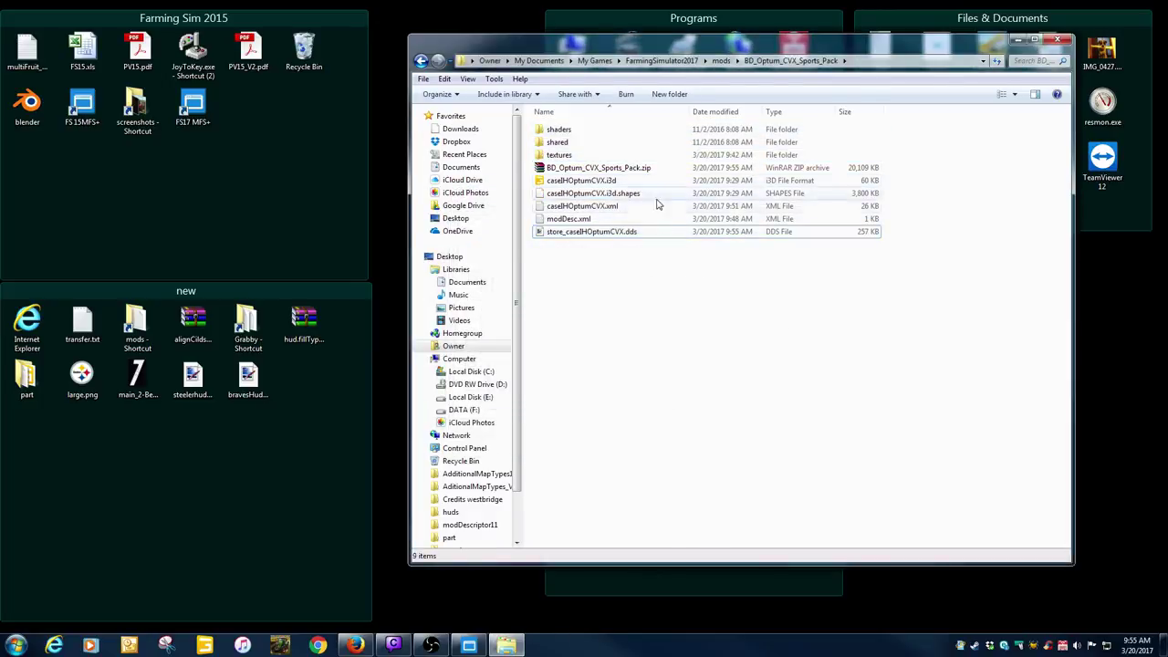
Move BD_Optum_CVX_Sports_Pack.zip up into the mods folder.
right_click(640, 168)
left_click(693, 410)
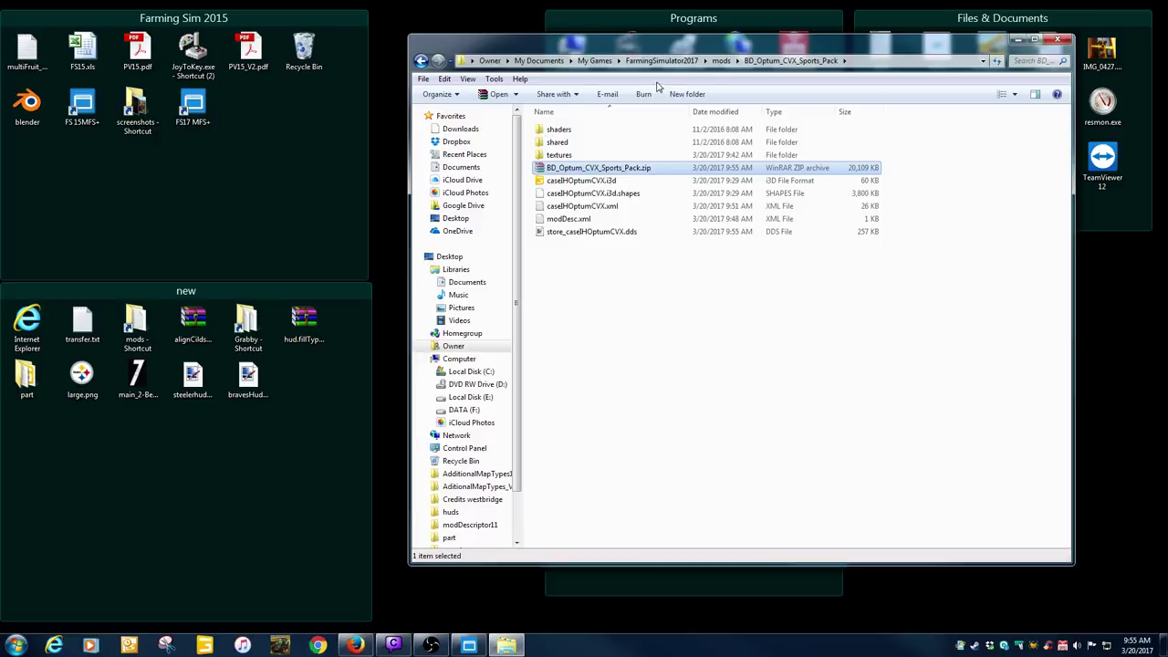
left_click(720, 61)
right_click(667, 354)
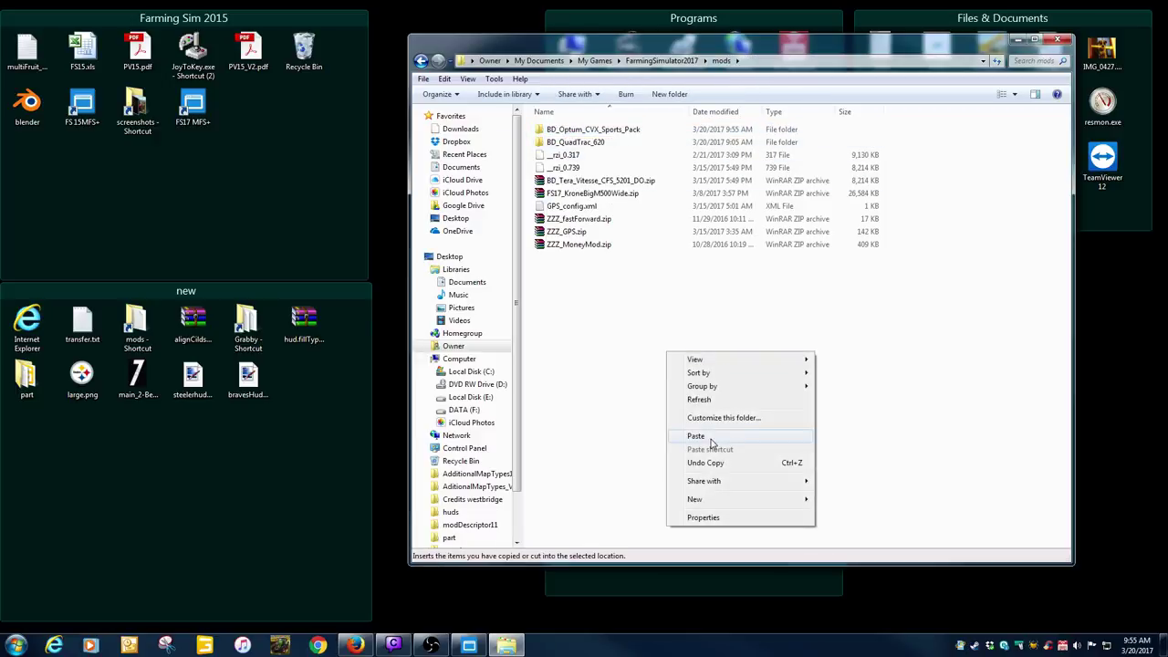
left_click(710, 439)
Delete the unpacked BD_Optum_CVX_Sports_Pack folder from the mods folder and close the folder window.
left_click(593, 132)
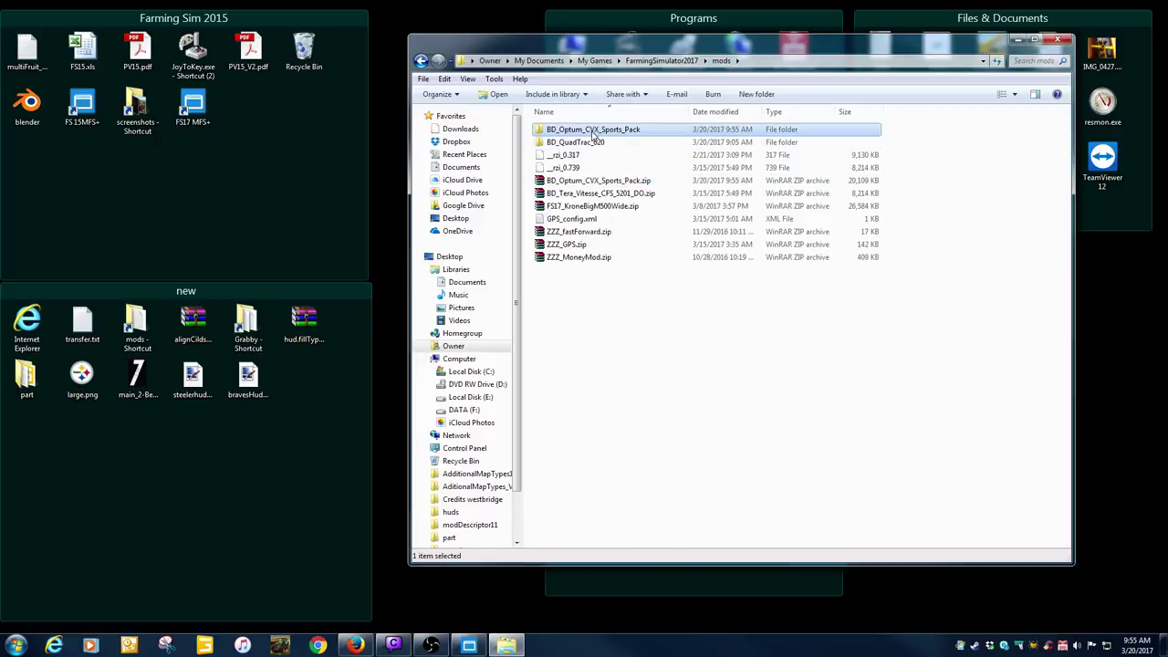
key("Delete")
left_click(629, 370)
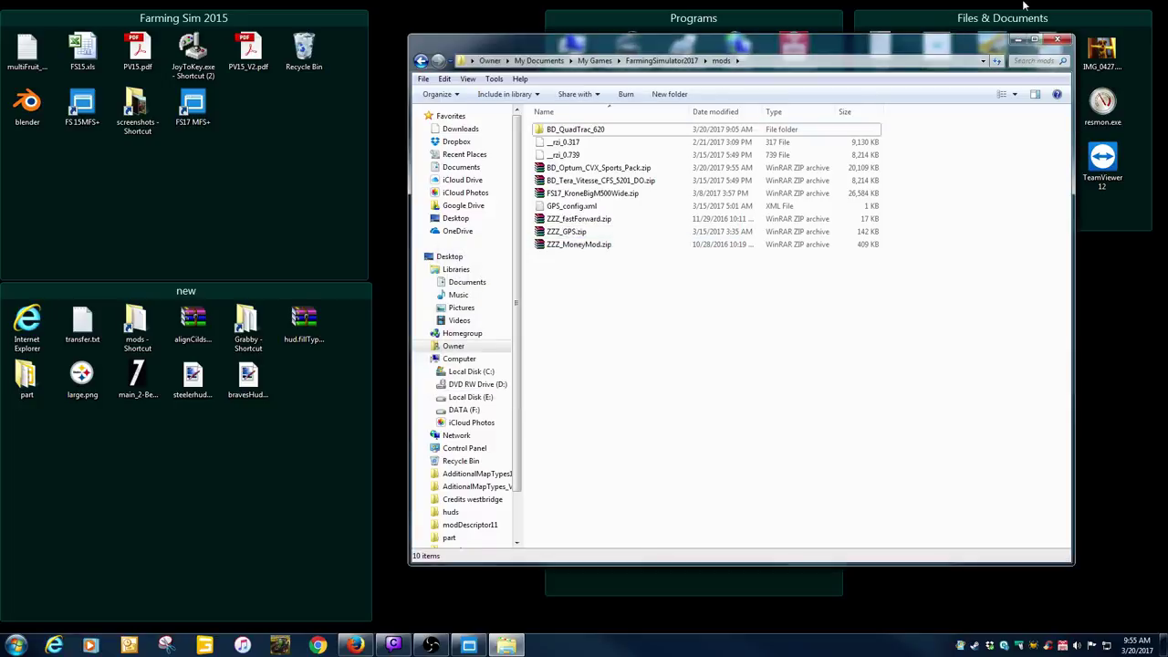
left_click(1057, 40)
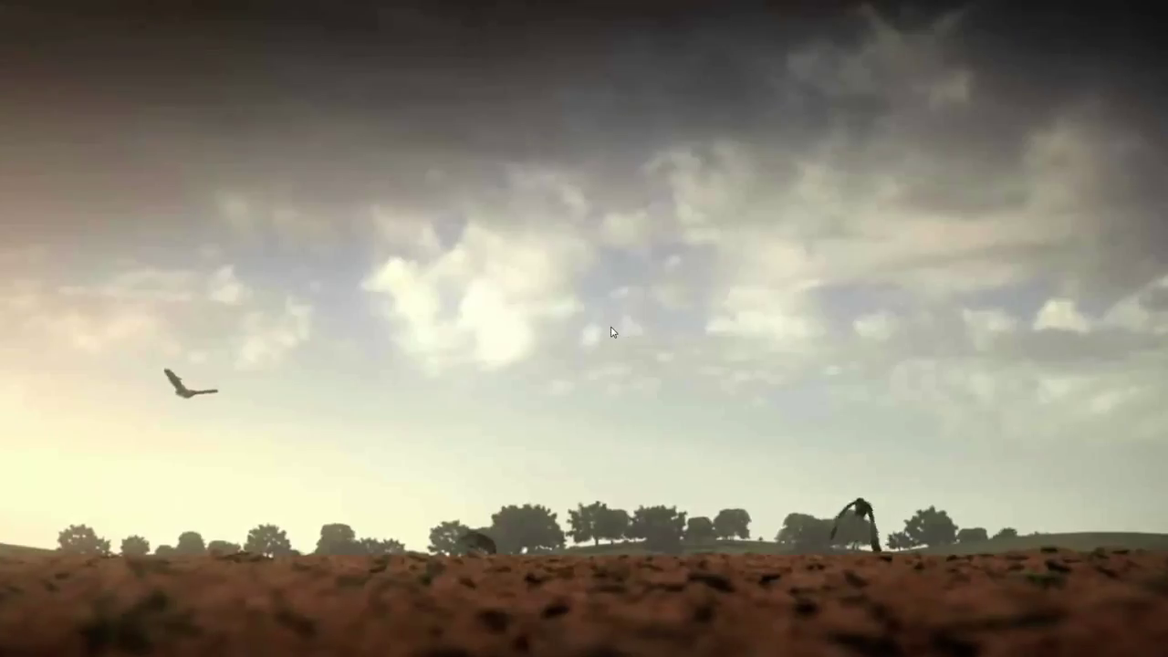
In Farming Simulator 17, open career Savegame 6 and enable every listed mod, including BD Case Optum Sports Pack.
left_click(585, 334)
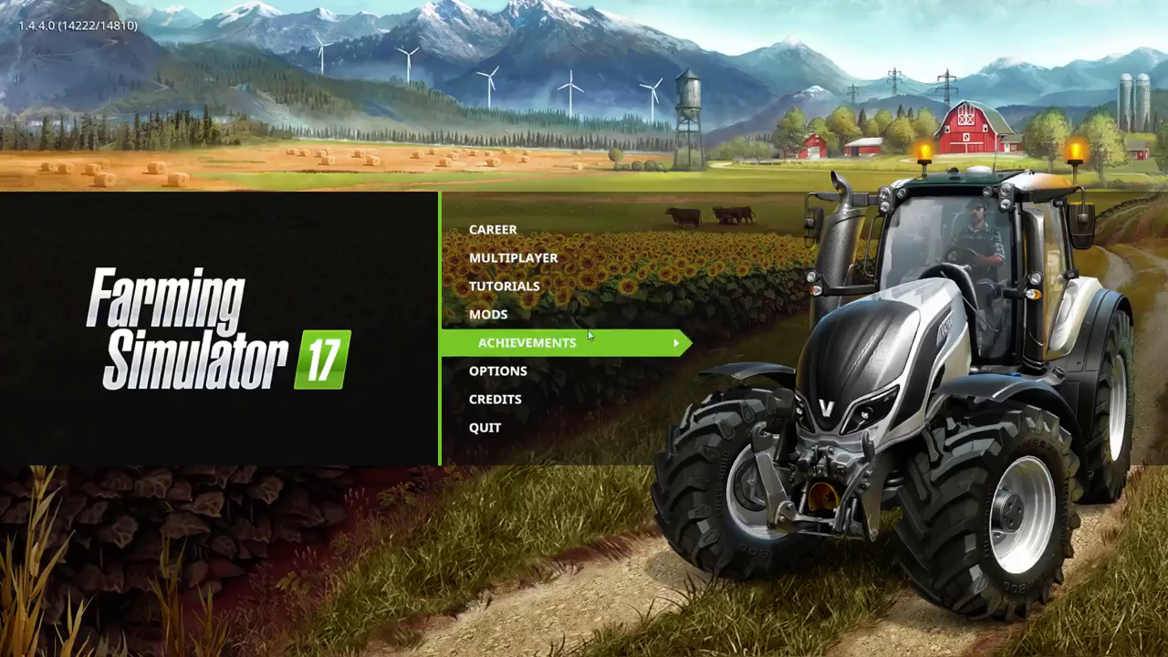
left_click(602, 230)
scroll(616, 261, "down", 4)
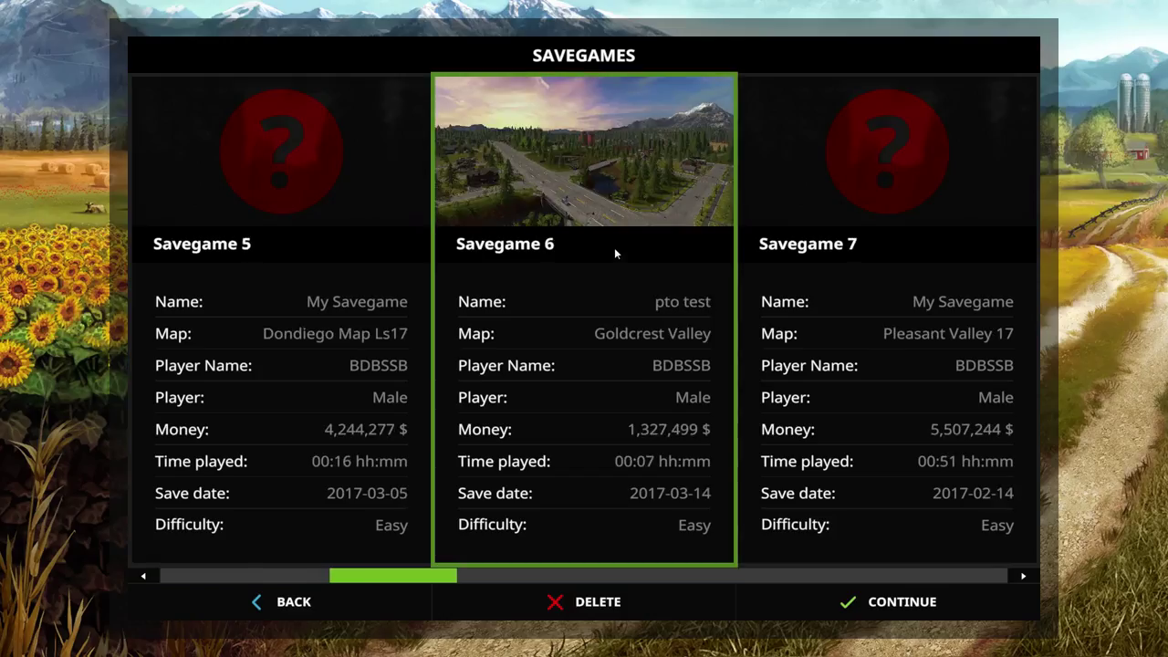
left_click(614, 247)
left_click(456, 470)
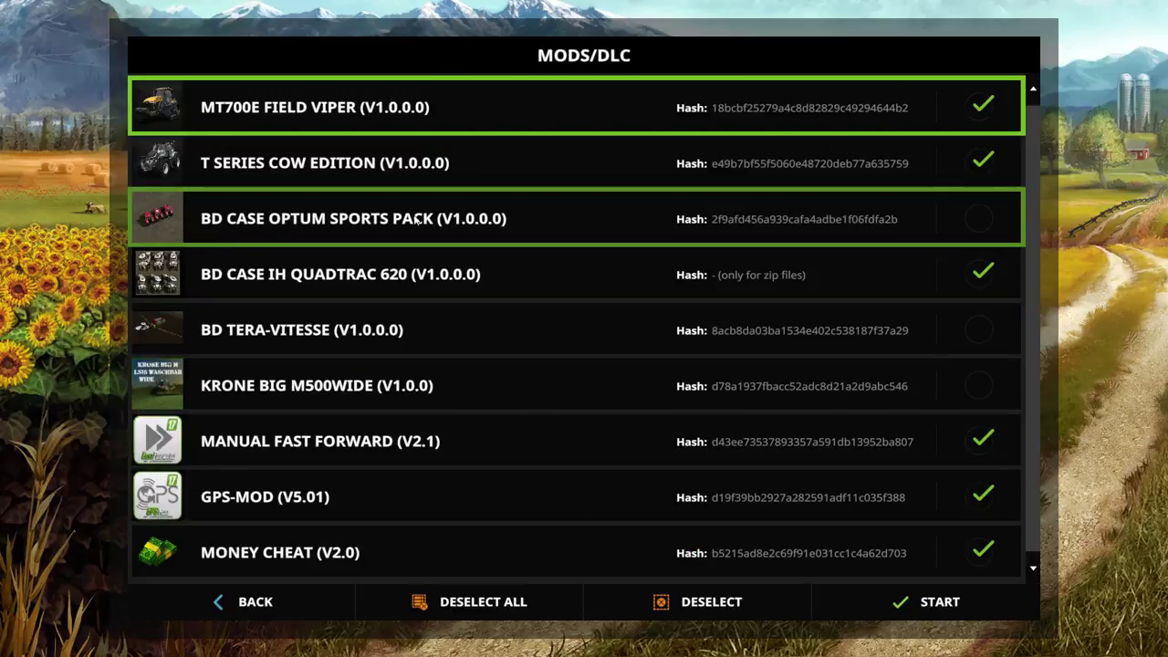
left_click(484, 601)
left_click(484, 601)
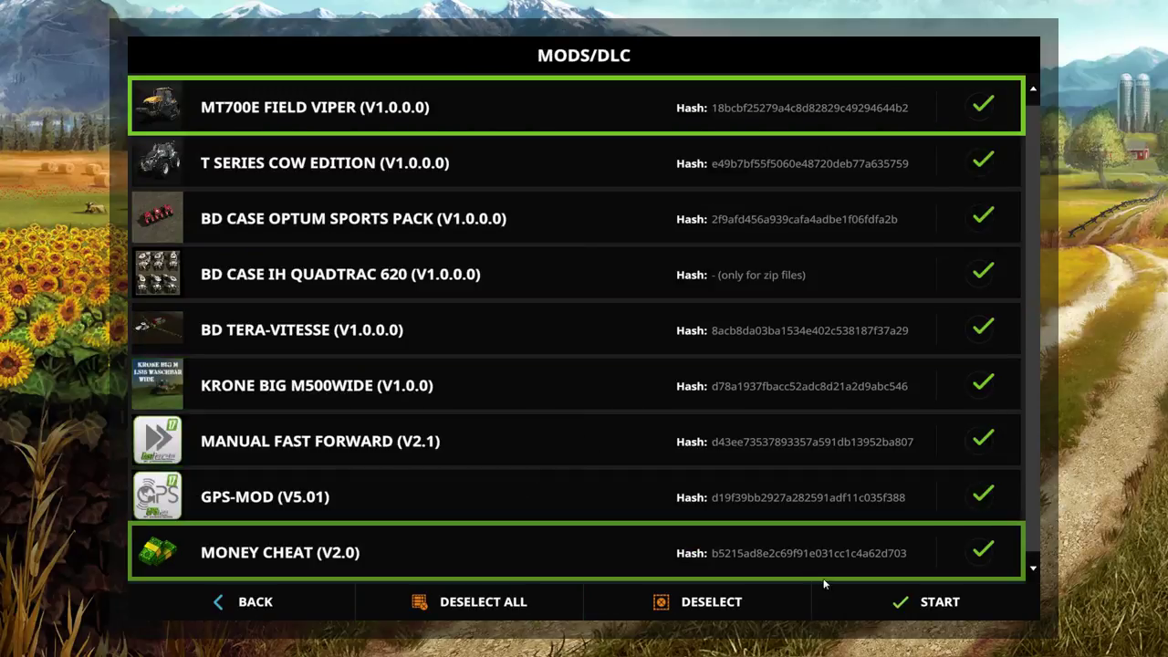
Start the savegame and open the configuration of BD Case Optum Sports Pack from the shop's Tractors category.
left_click(823, 588)
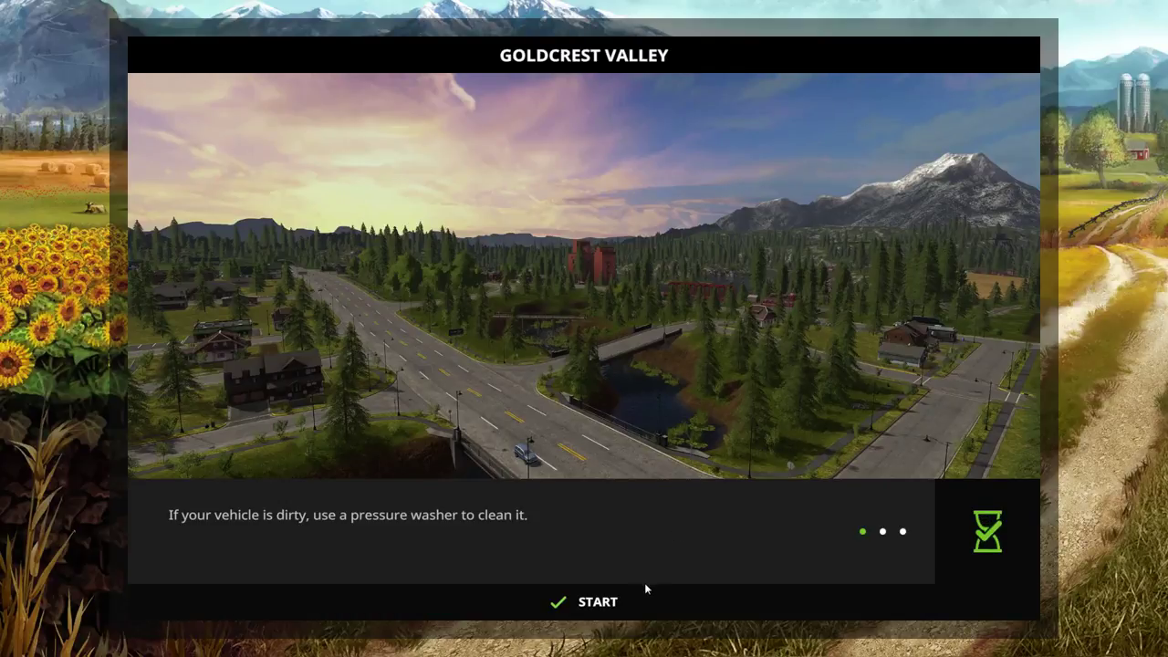
left_click(641, 603)
key("p")
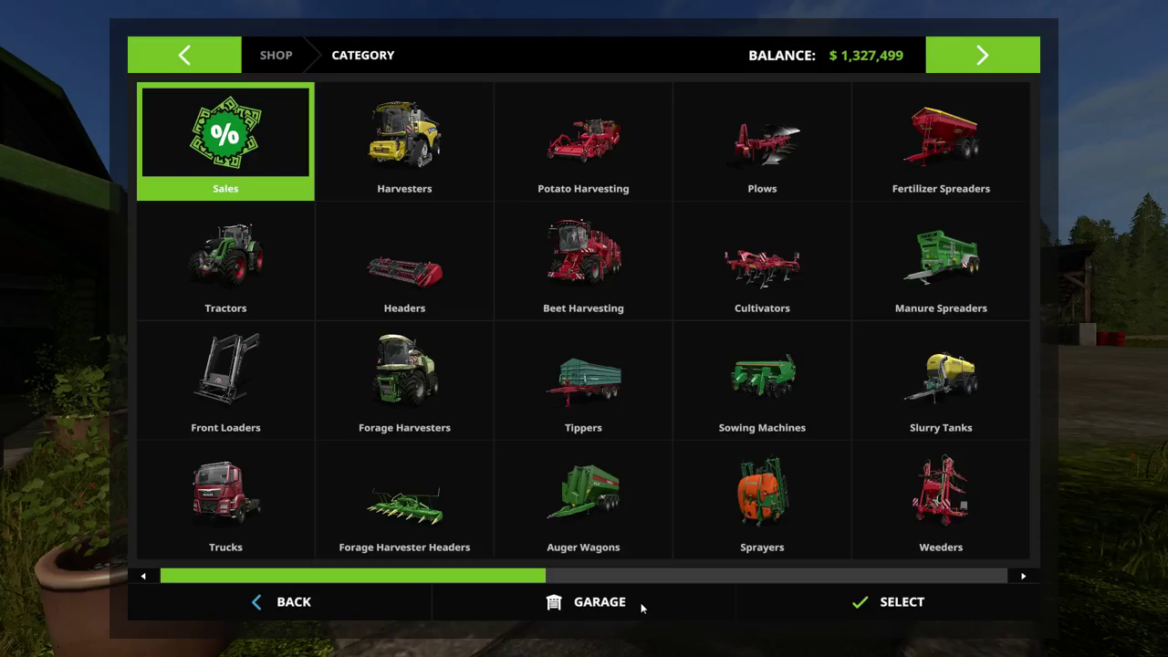
left_click(254, 306)
scroll(449, 278, "down", 3)
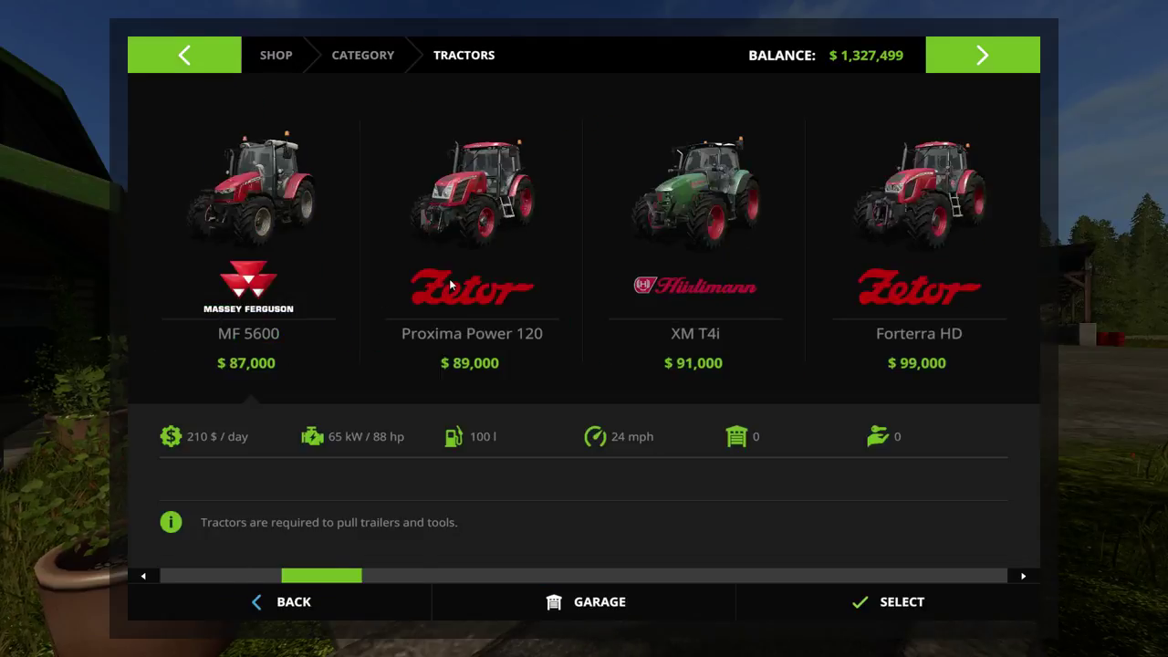
scroll(449, 286, "down", 20)
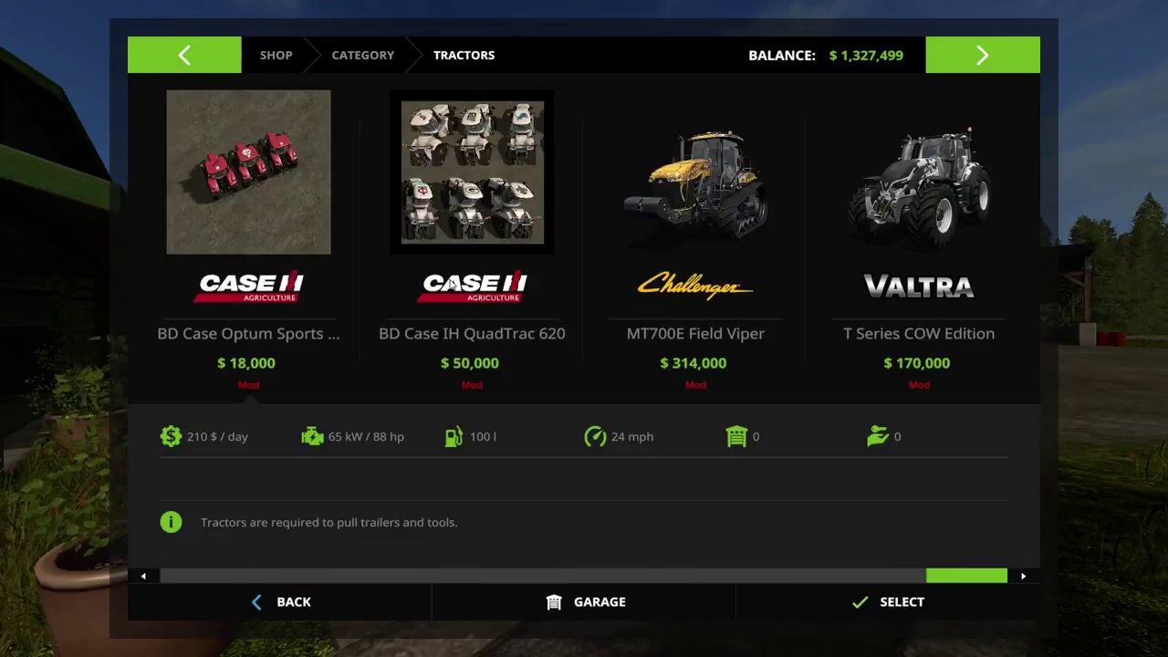
left_click(272, 192)
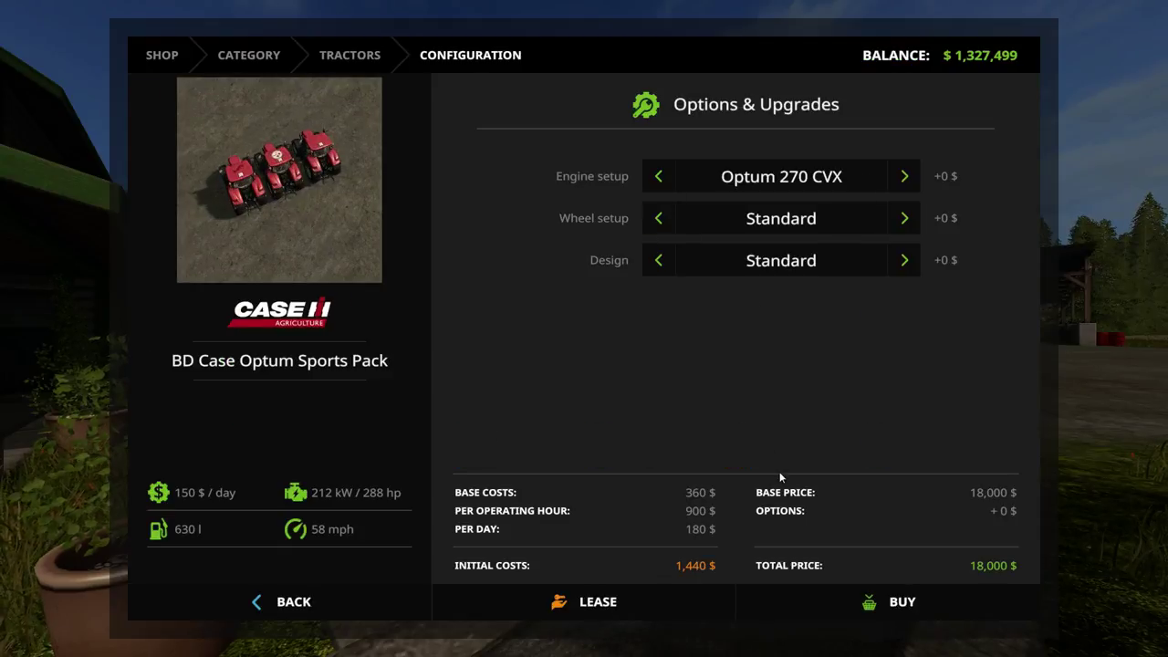
Buy one BD Case Optum Sports Pack tractor with the Optum 270 CVX engine, Standard wheels and Standard design.
left_click(899, 601)
left_click(552, 441)
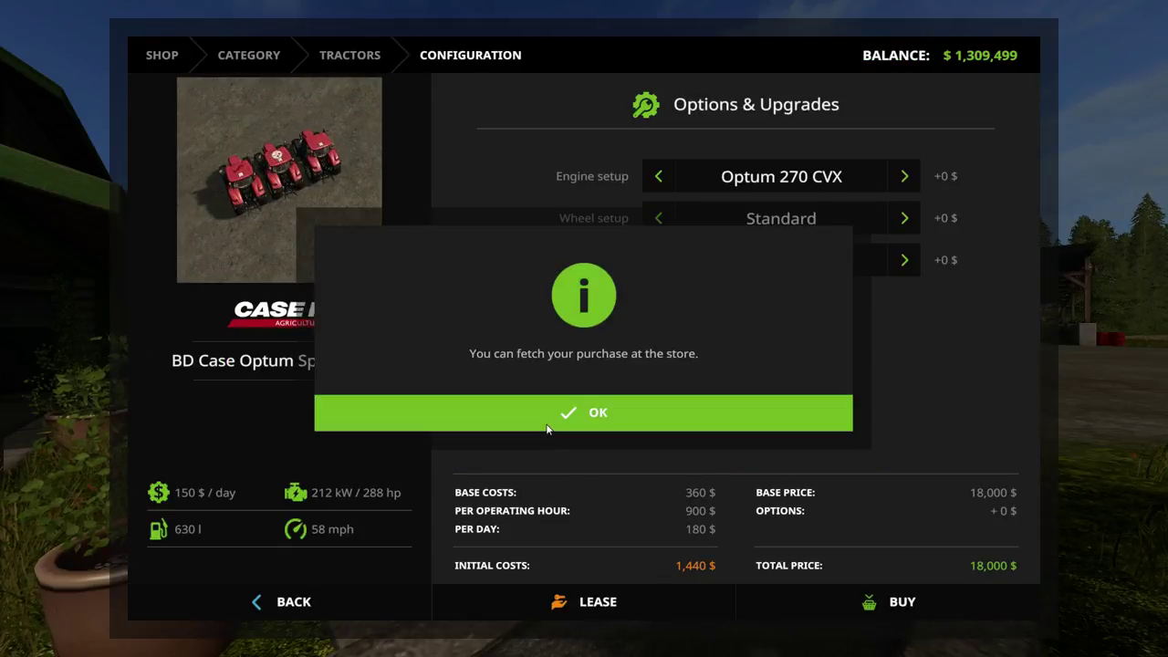
left_click(547, 425)
Set the design to Braves Logo and buy a second BD Case Optum Sports Pack tractor.
left_click(902, 262)
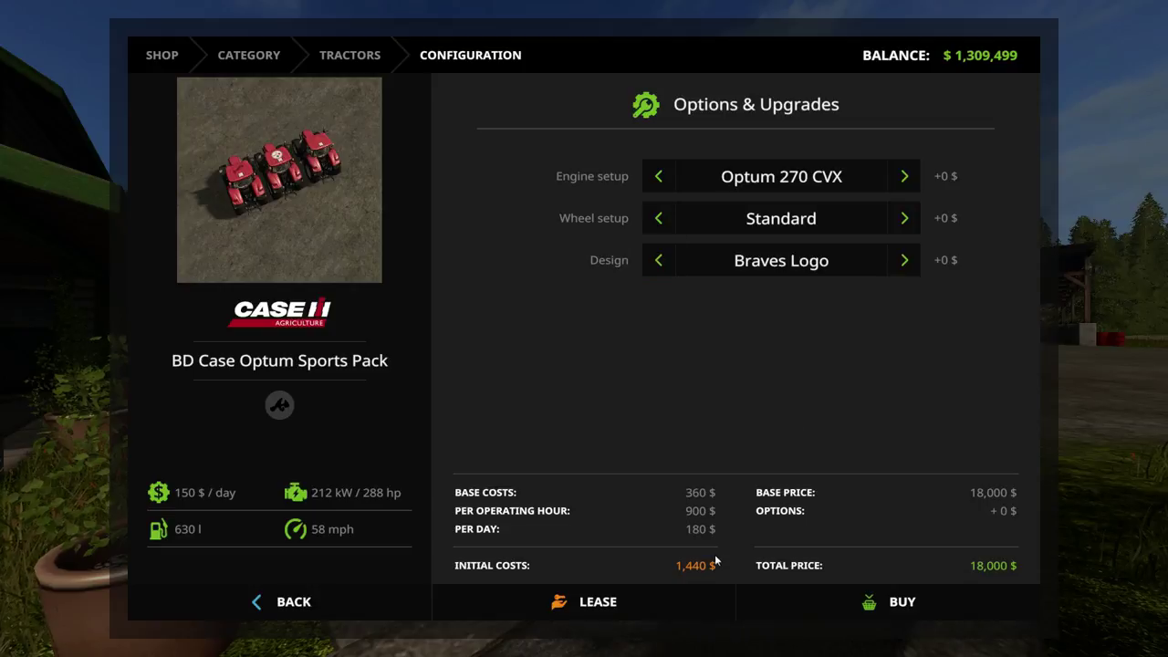
left_click(848, 604)
left_click(533, 439)
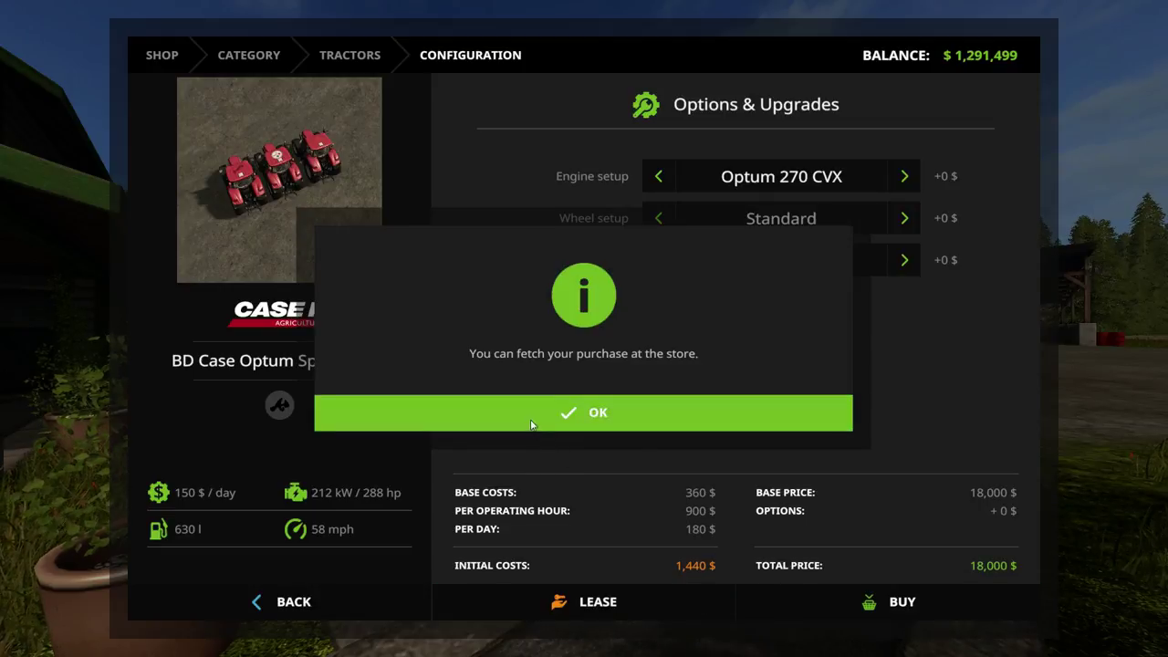
left_click(534, 427)
Set the design to Steeler Logo and buy a third BD Case Optum Sports Pack tractor.
left_click(902, 261)
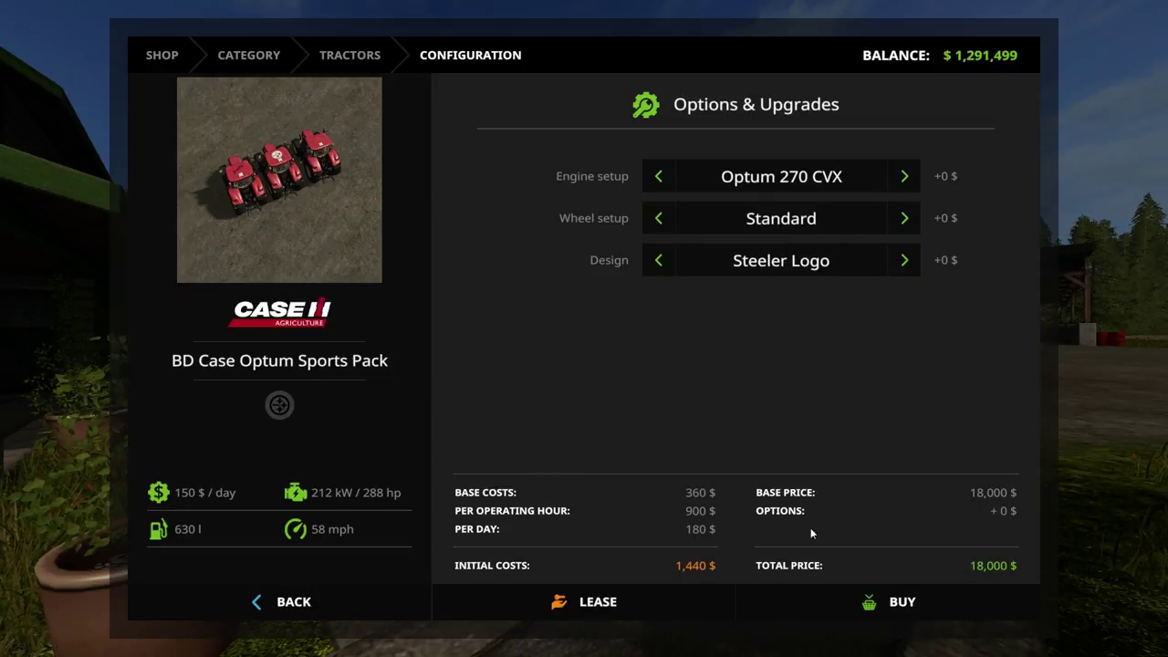
left_click(821, 606)
left_click(534, 429)
left_click(534, 420)
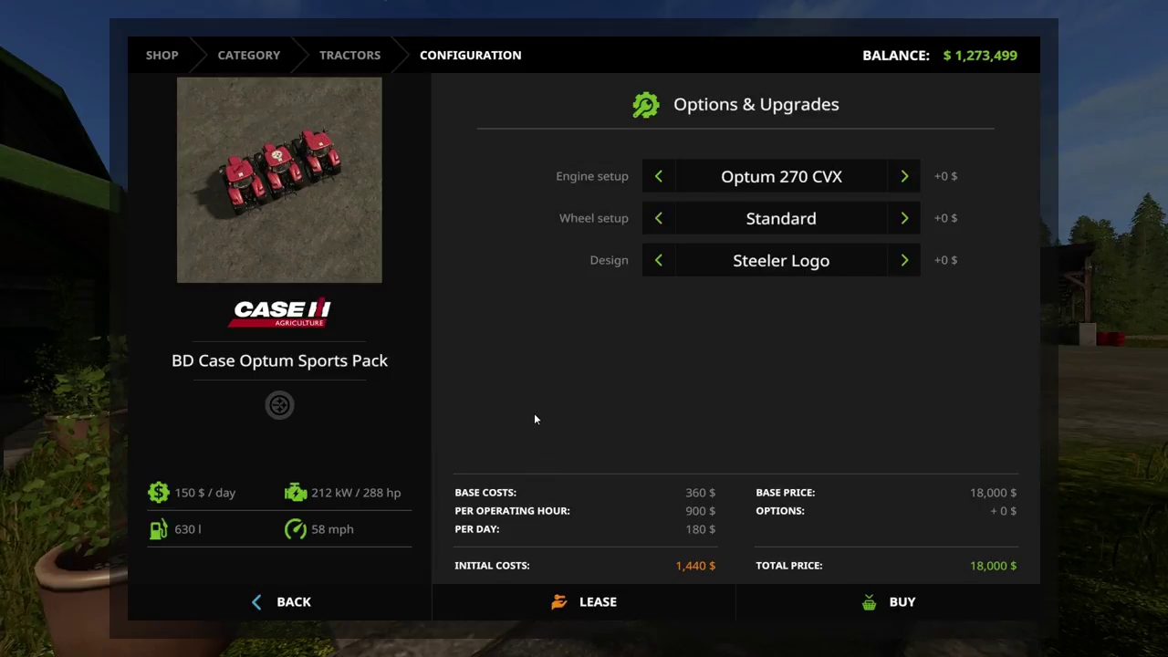
Leave the shop and switch to the purchased tractors at the store to inspect their roof logos.
key("Escape")
key("Escape")
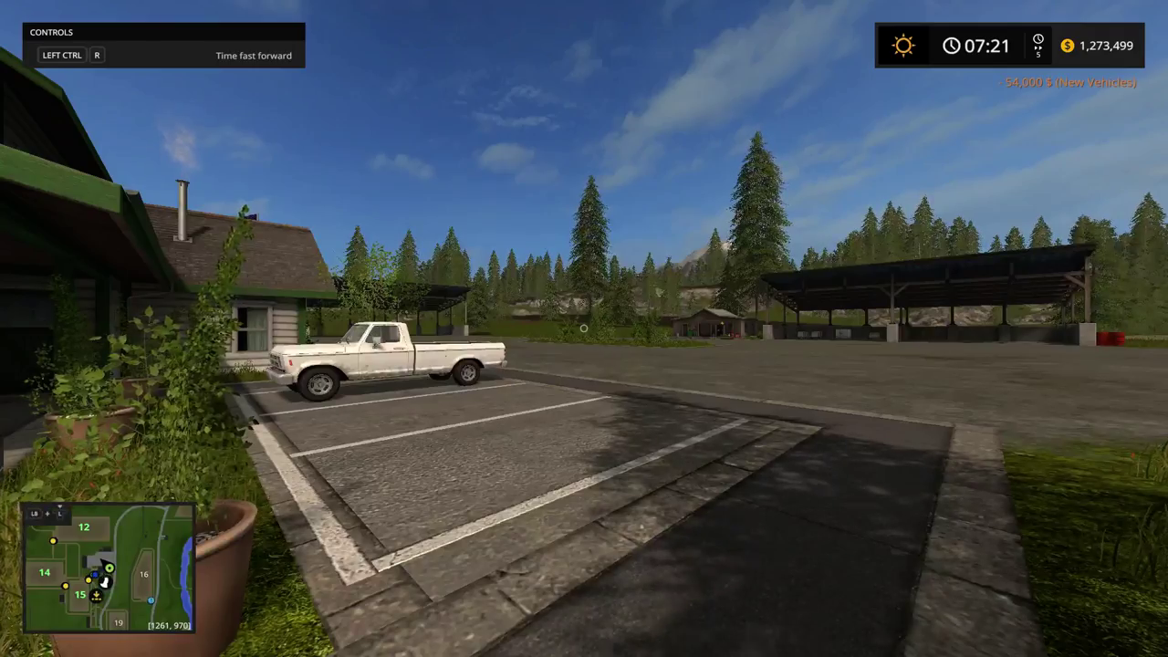
key("Tab")
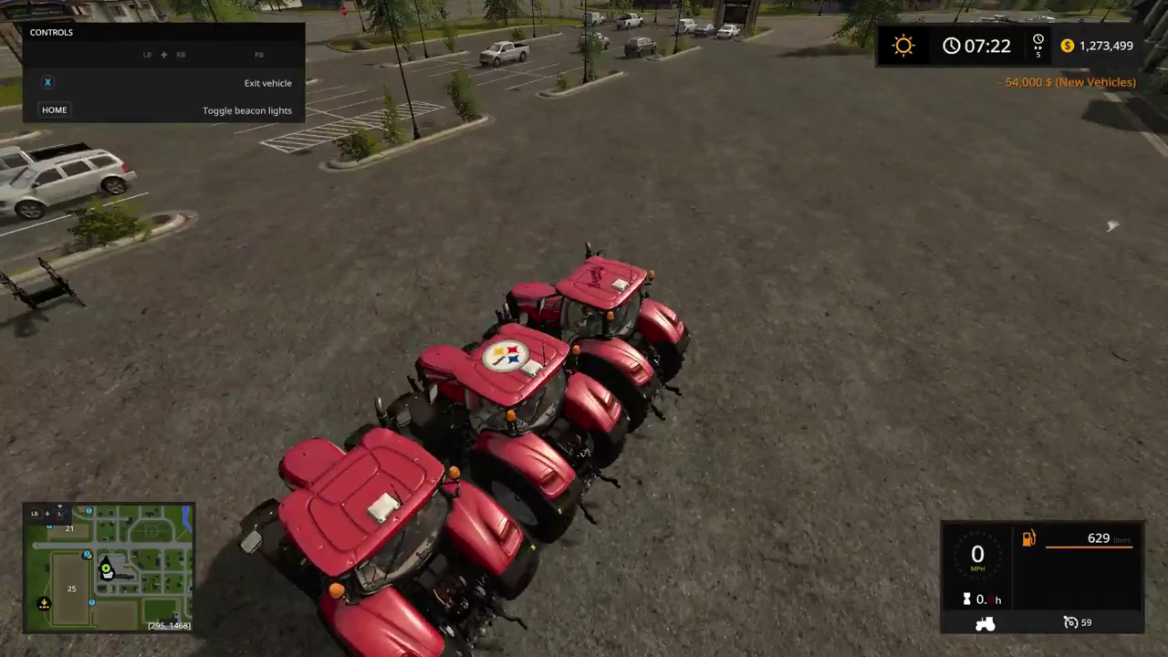
Pause the game, switch to the game's log.txt in Notepad++ and search it for "error".
key("Escape")
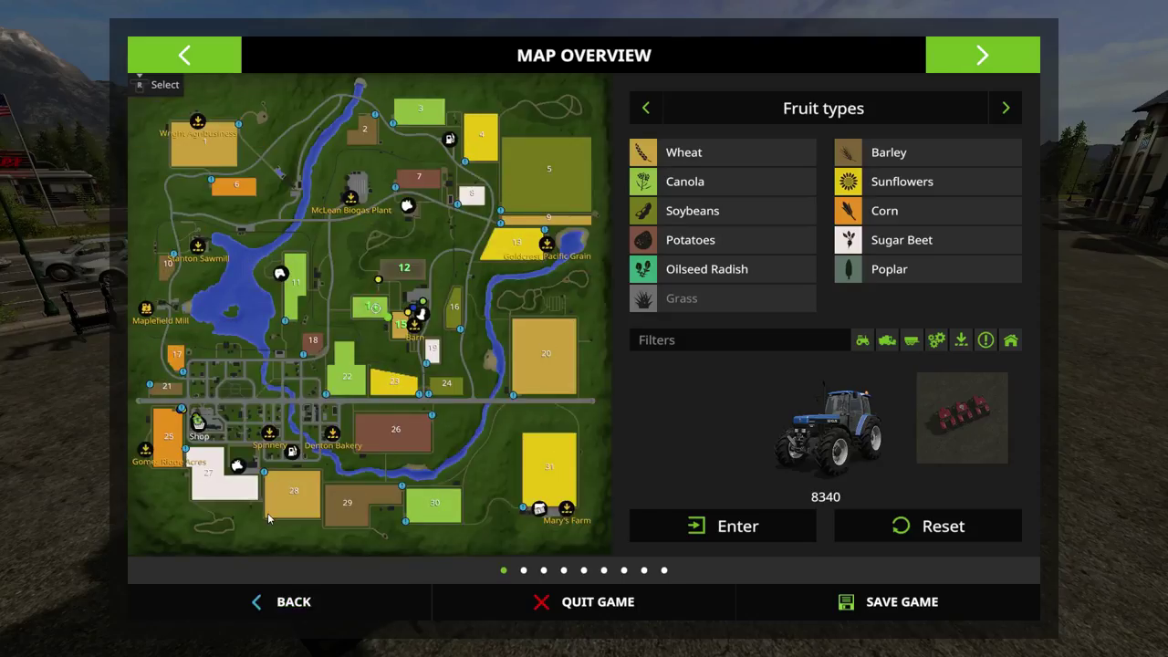
key("alt+Tab")
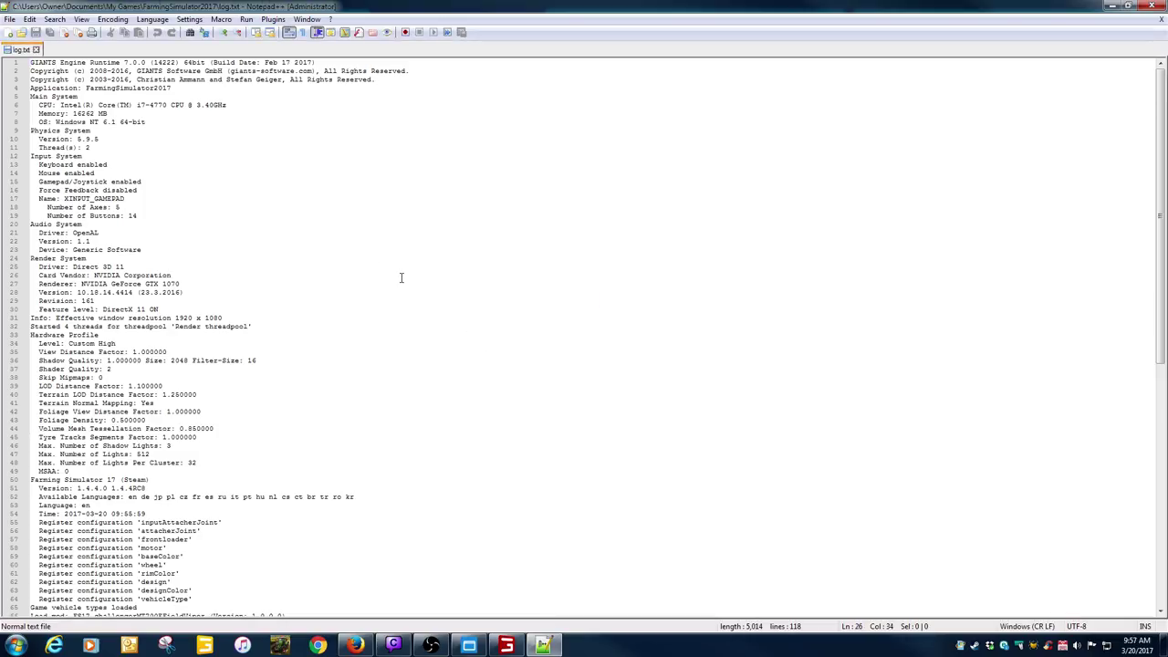
key("ctrl+f")
type("er")
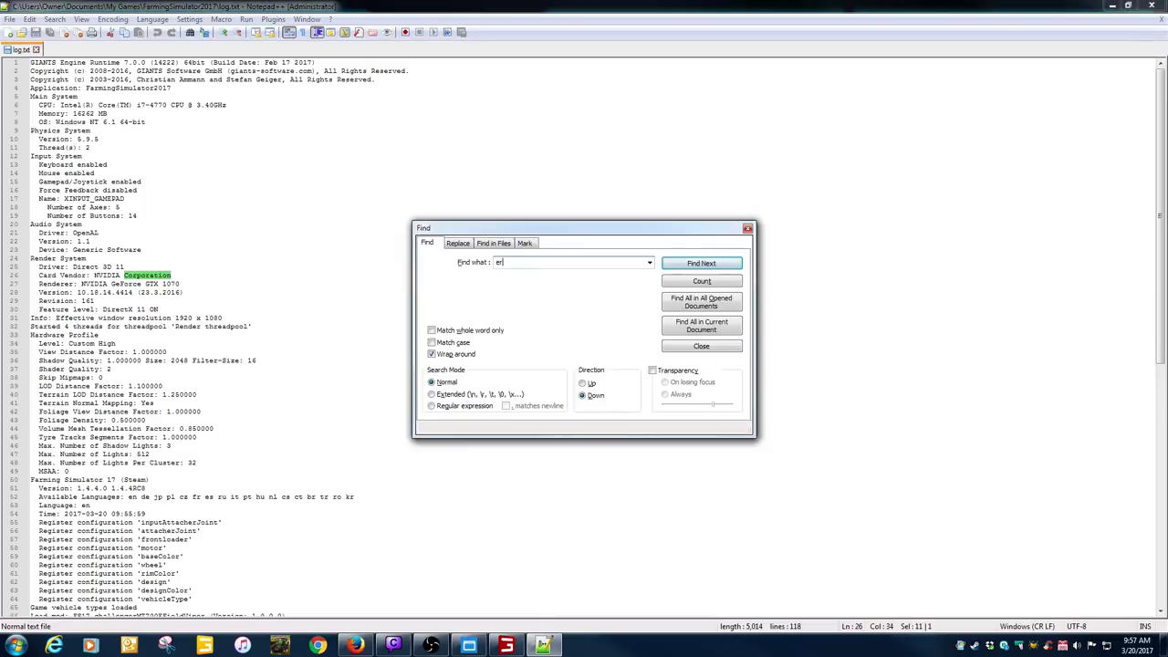
type("ror")
key("Return")
Search log.txt for each occurrence of "warning", and close the file and Notepad++.
type("warning")
key("Return")
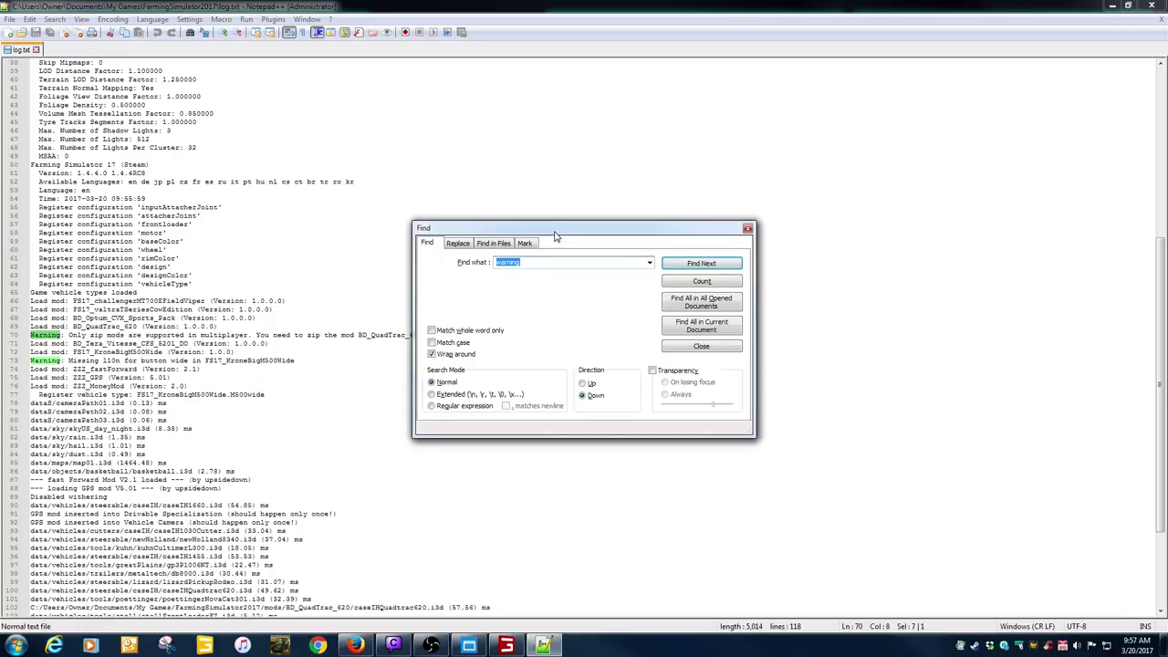
left_click_drag(555, 235, 646, 247)
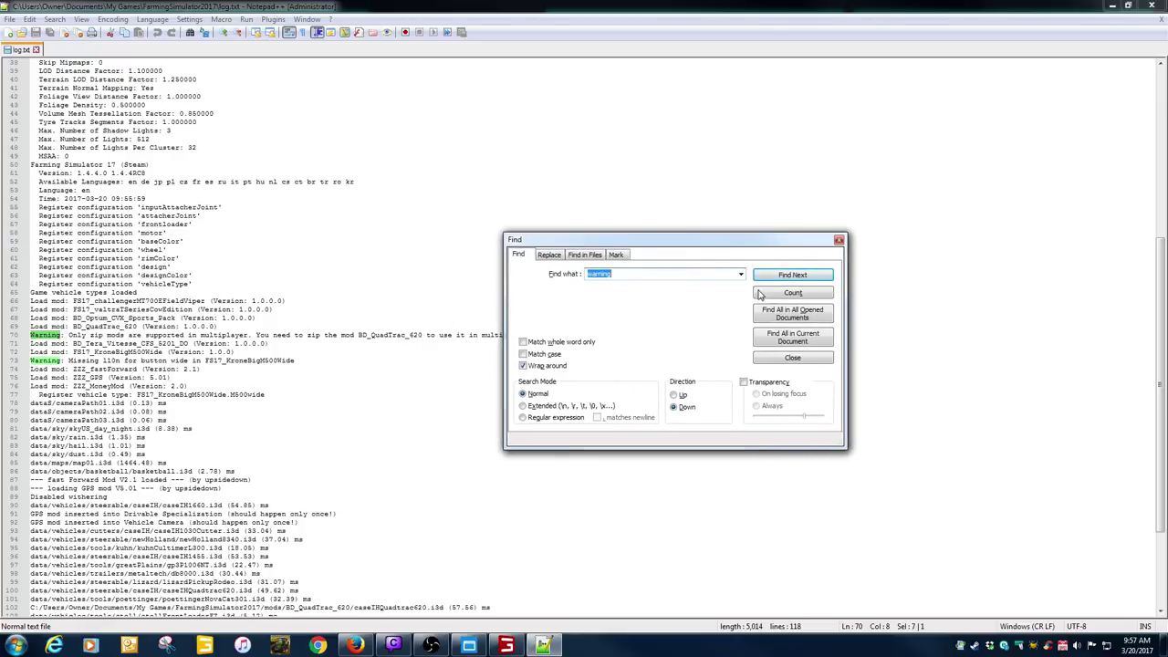
left_click(777, 277)
left_click(795, 360)
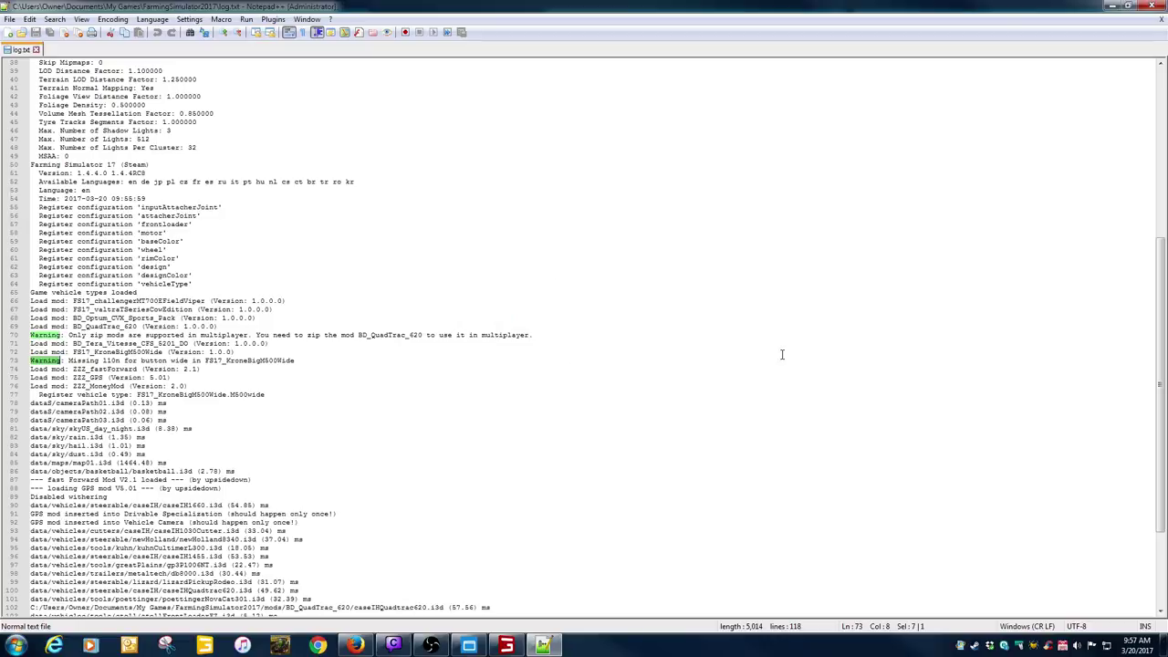
left_click(1159, 20)
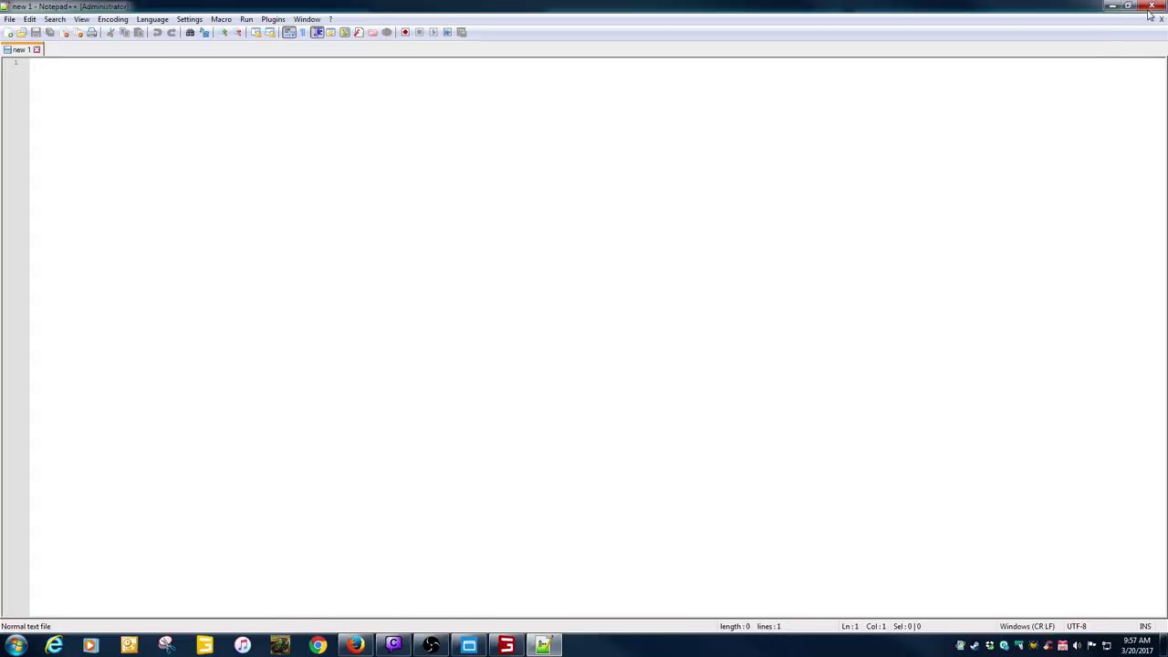
left_click(1151, 6)
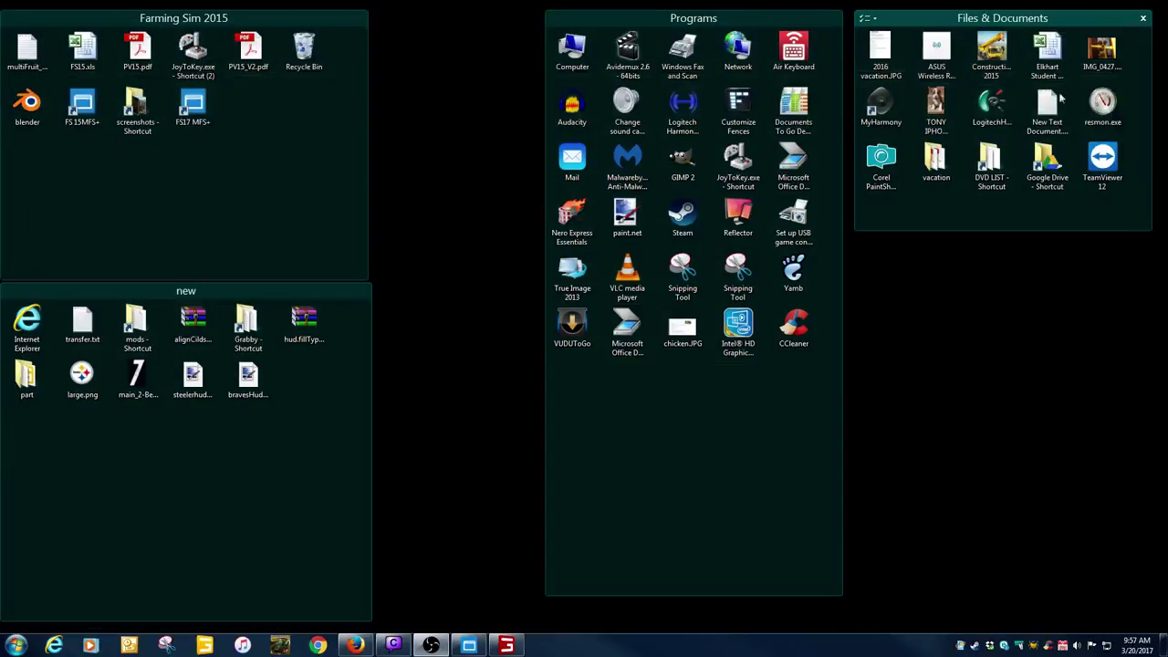
Return to the paused Farming Simulator 17 game briefly and close its window from the desktop.
left_click(506, 645)
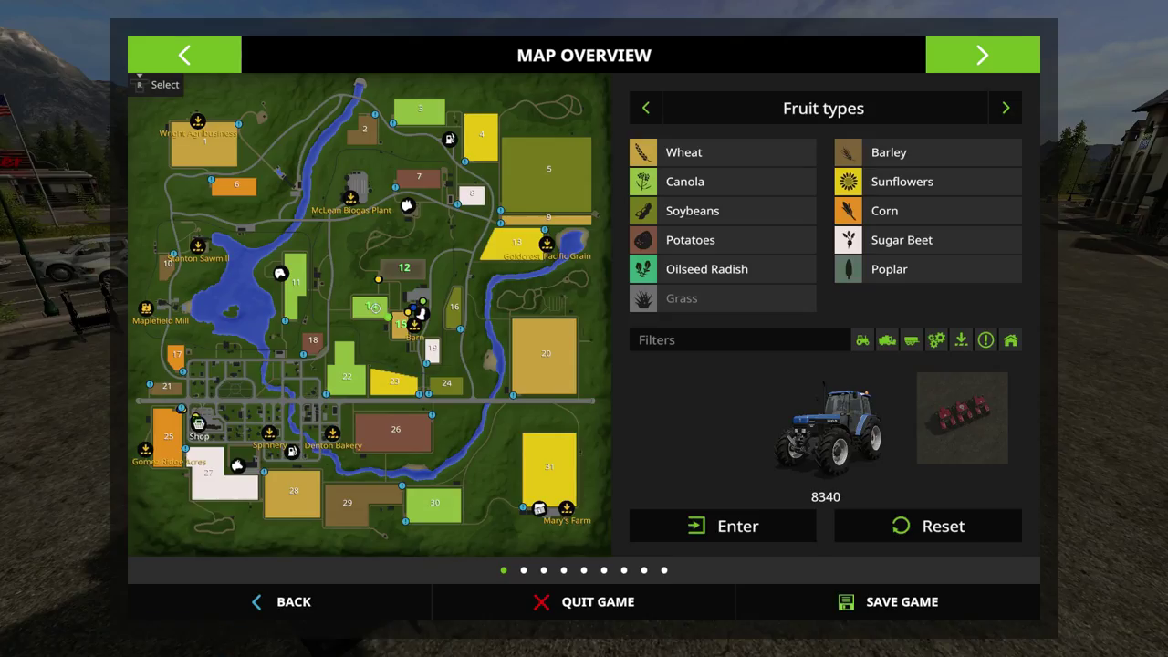
key("alt+Tab")
right_click(513, 647)
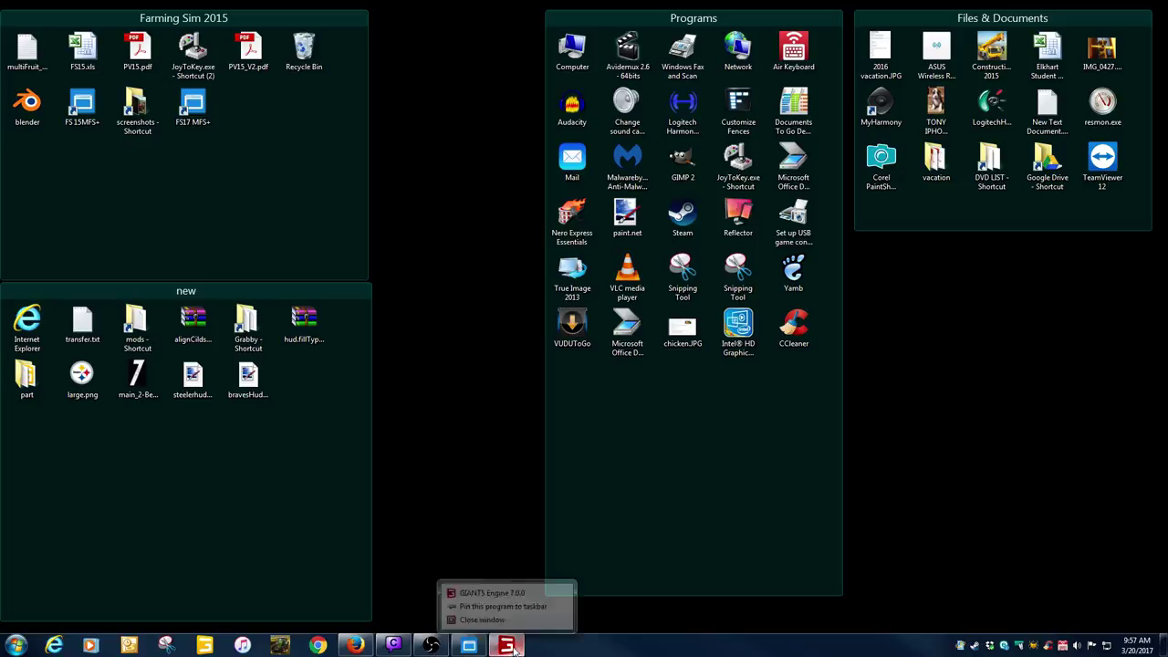
left_click(482, 619)
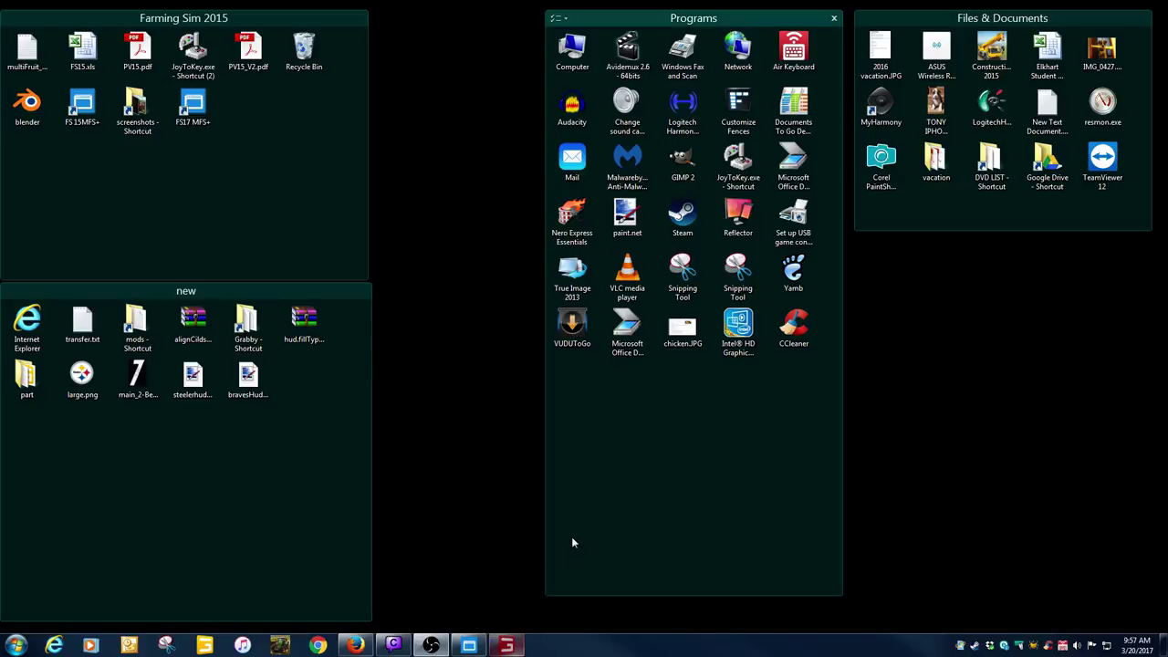